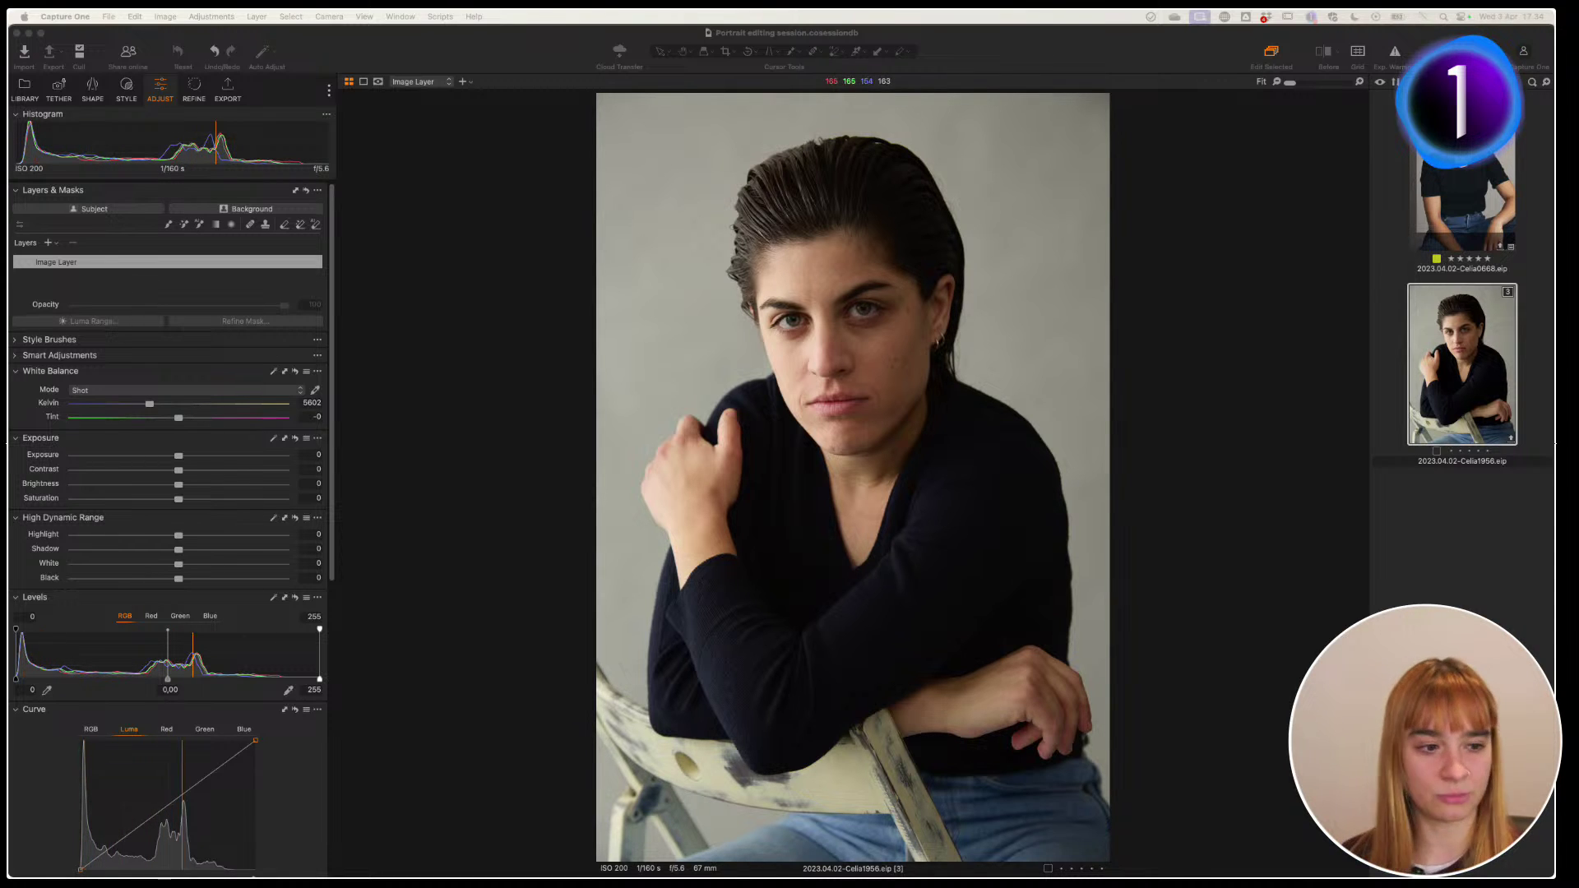
Crop the portrait to a 4x5 aspect ratio and shift the crop frame slightly upward over the head
left_click(773, 275)
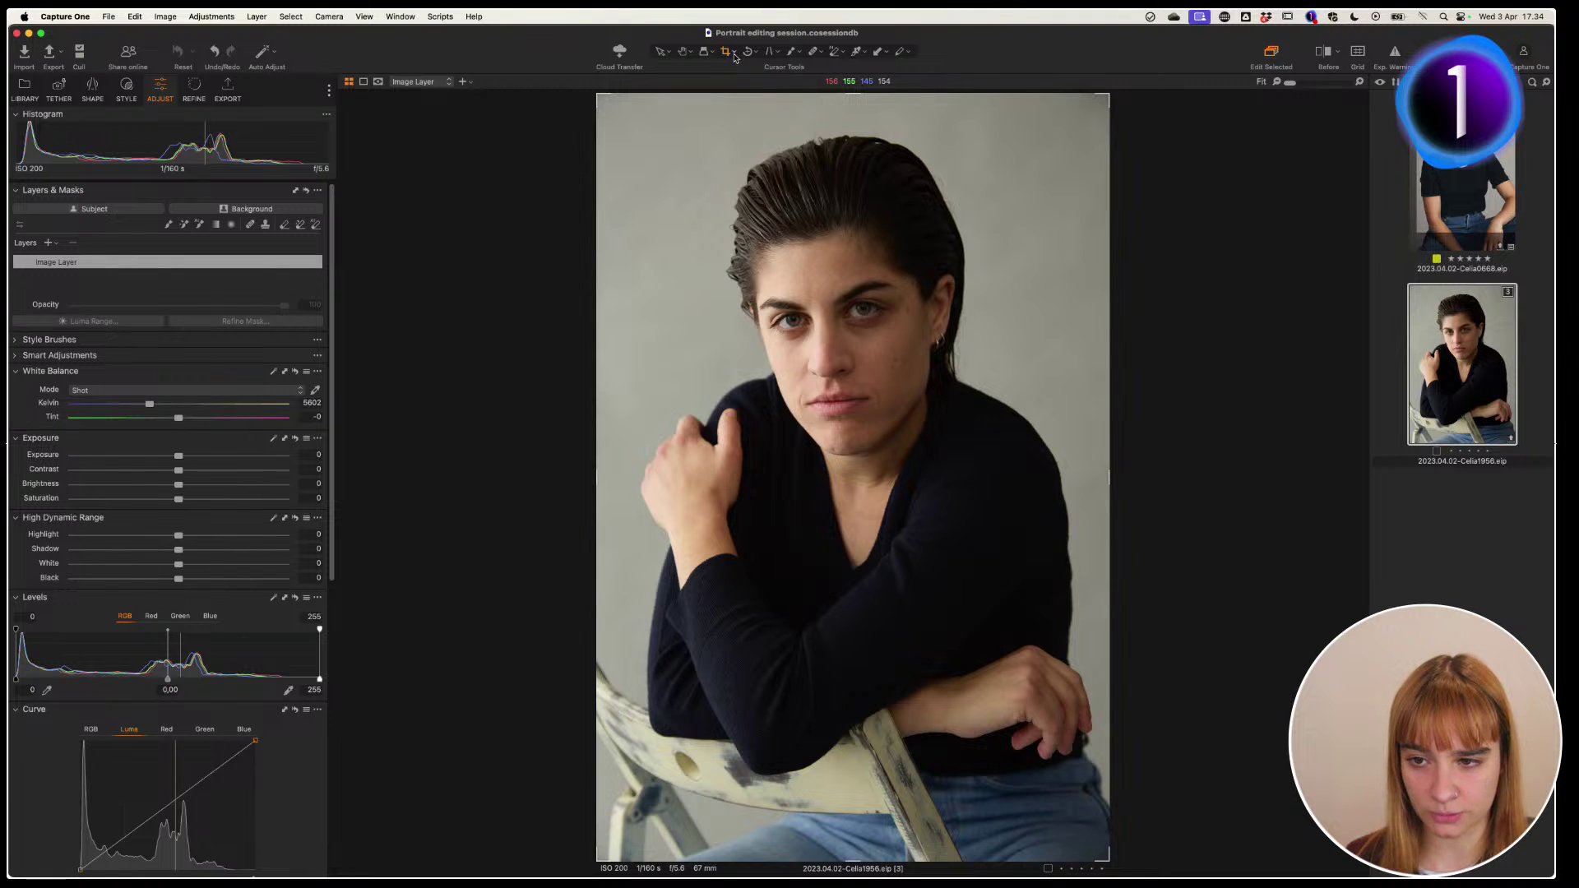
left_click(734, 55)
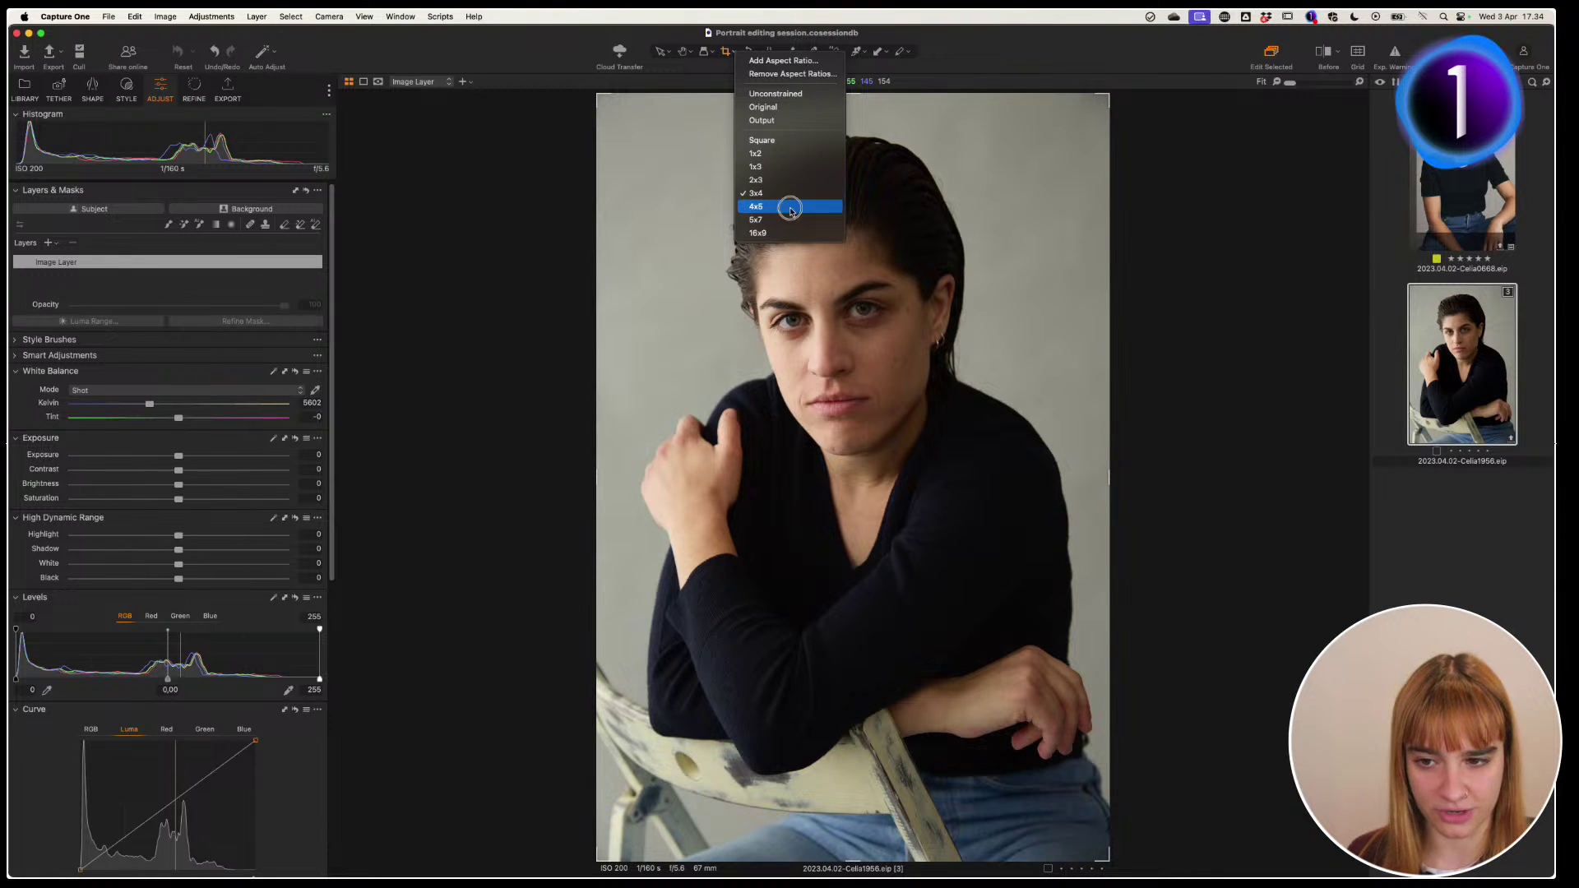
left_click(790, 207)
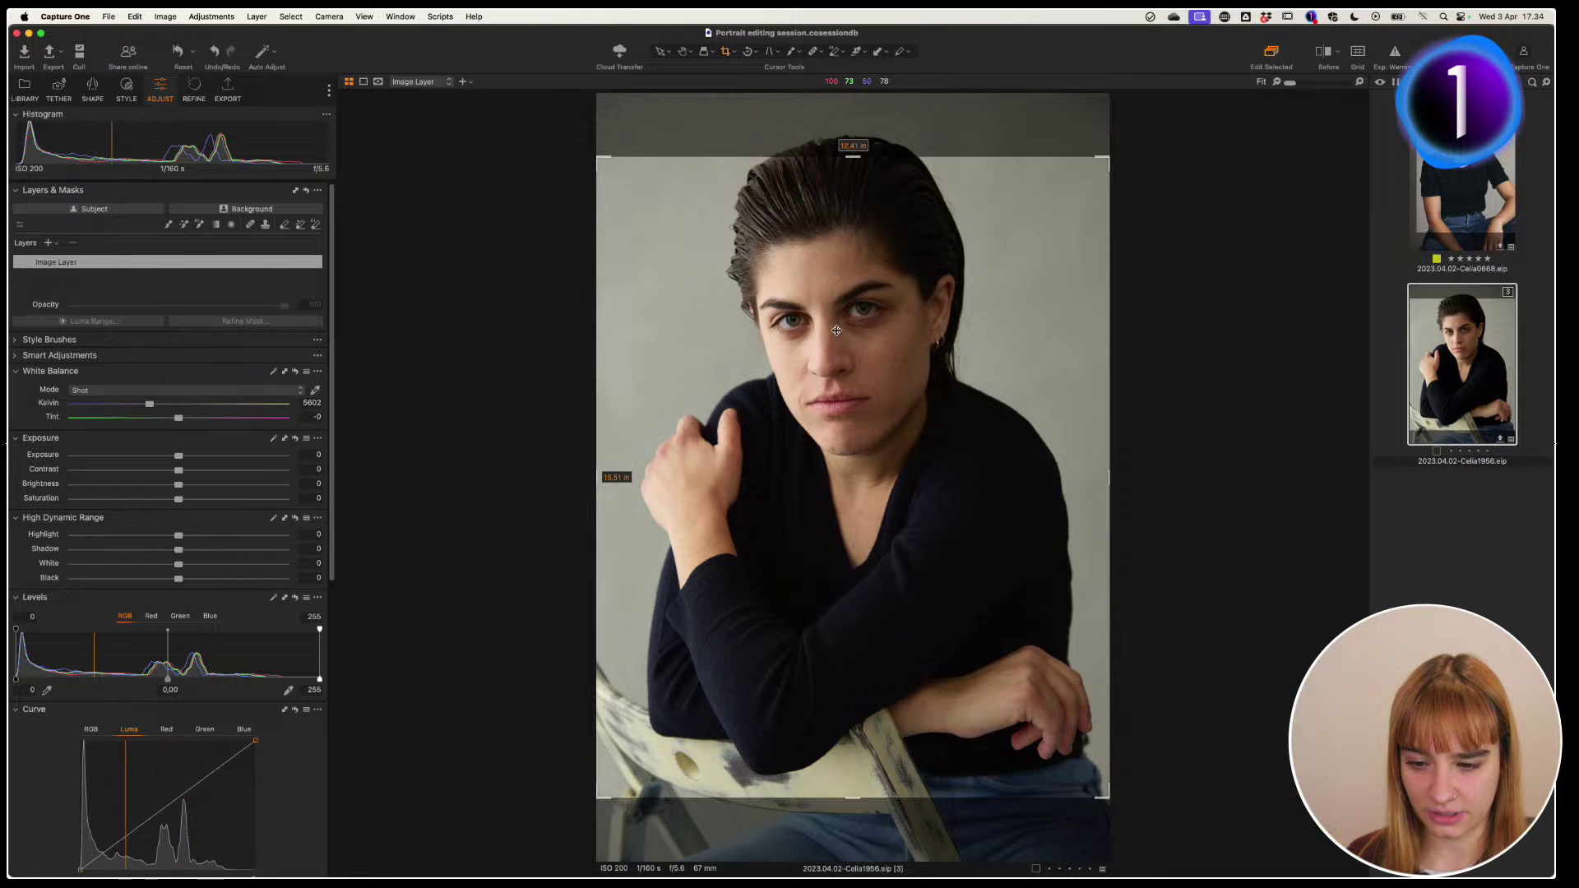
left_click_drag(835, 315, 835, 301)
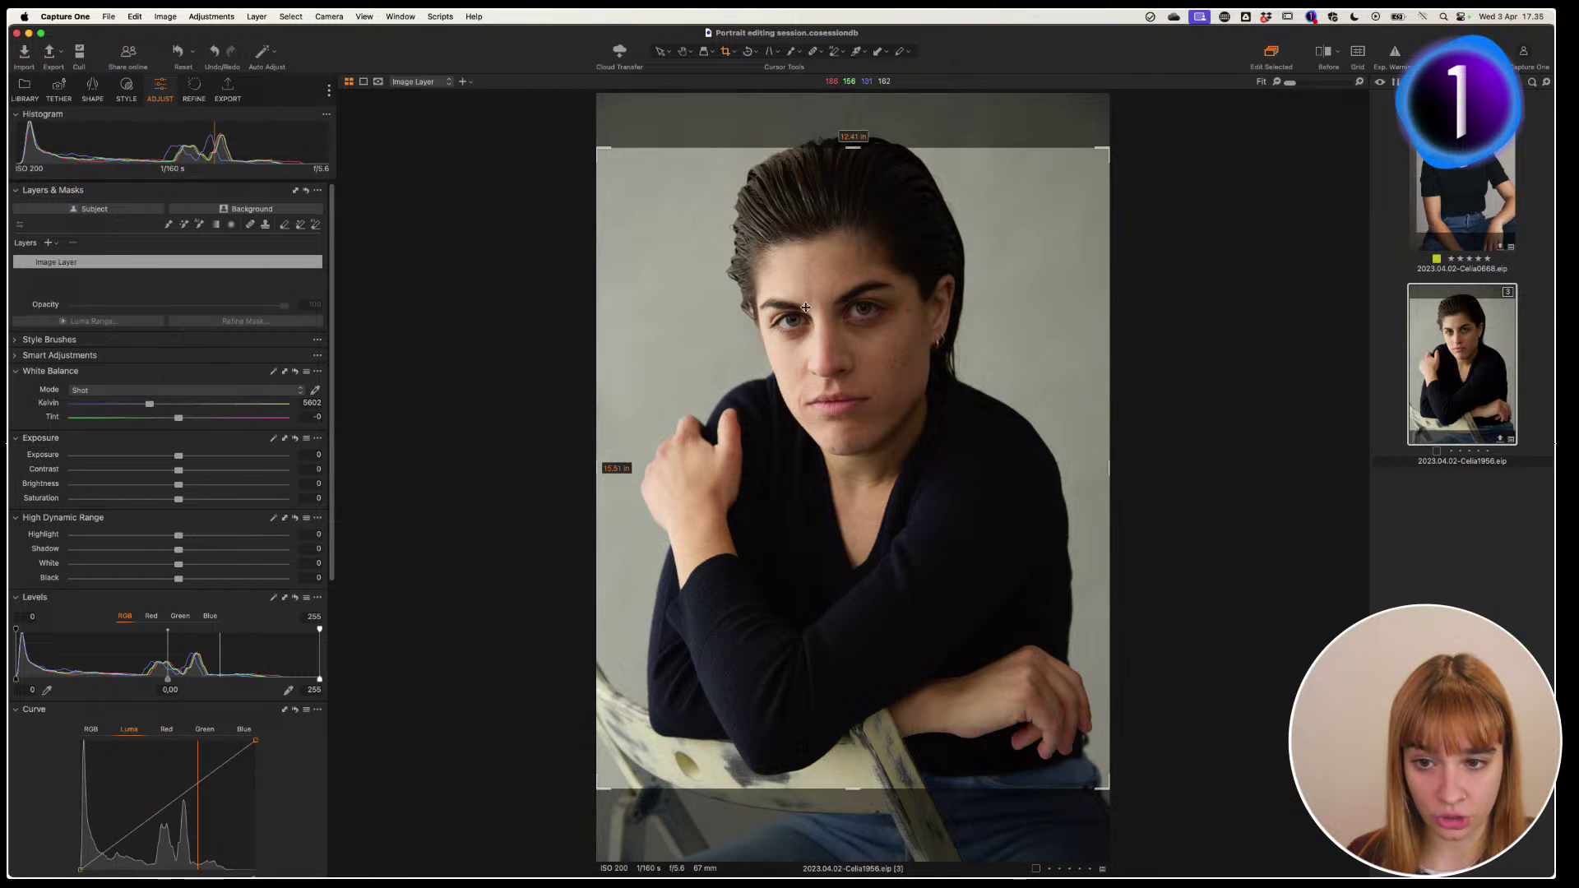
key("h")
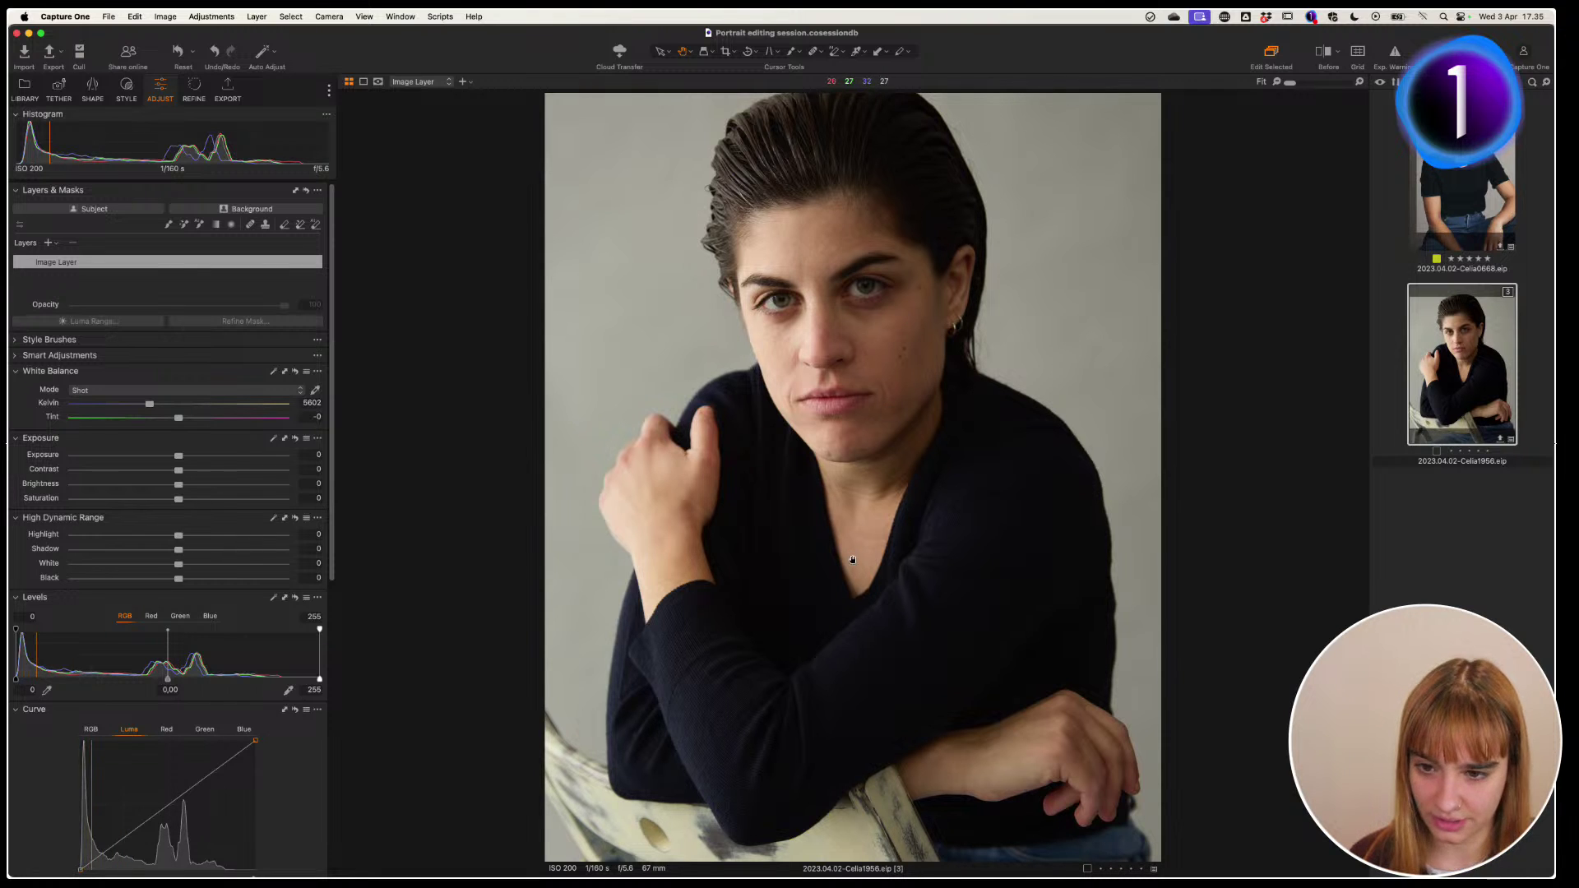
key("c")
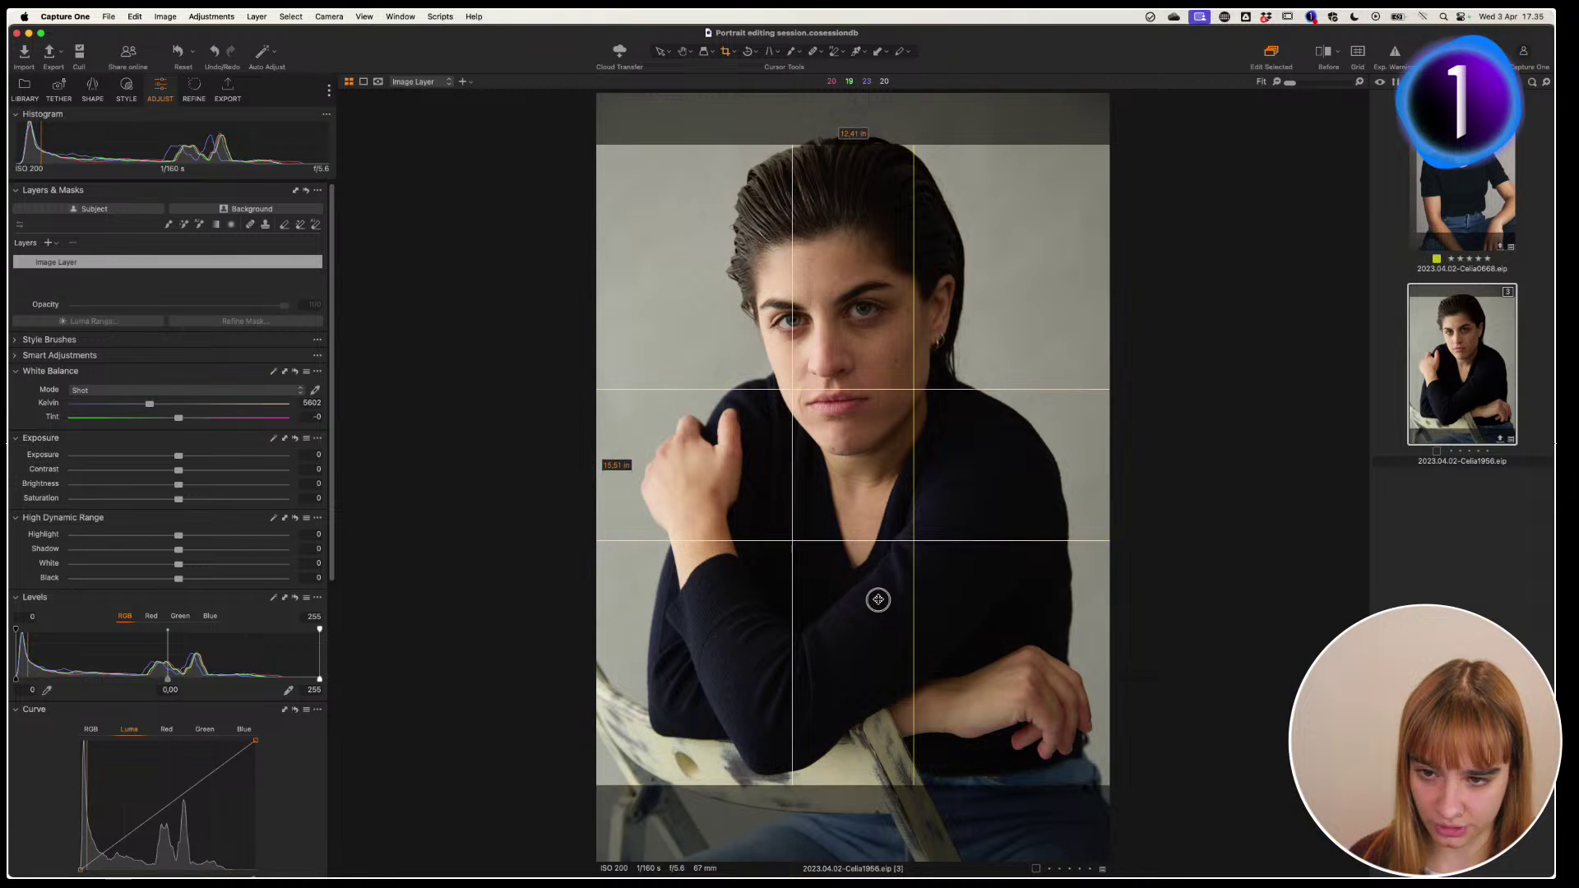
key("h")
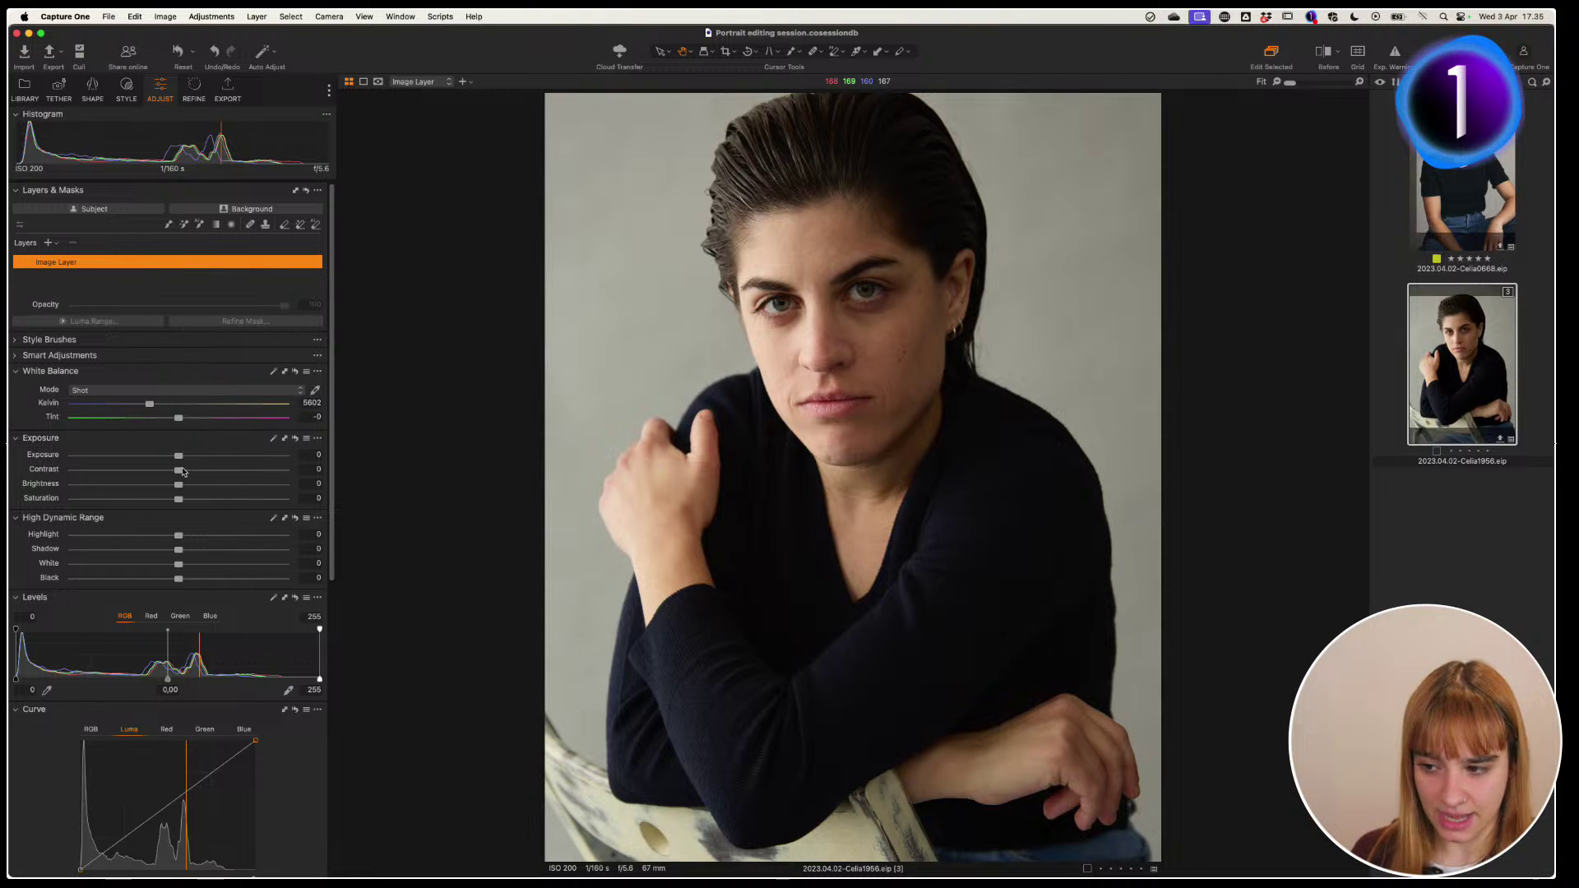
Try an exposure of 1.53 directly on the image layer, and reset the Exposure tool
left_click_drag(178, 455, 219, 457)
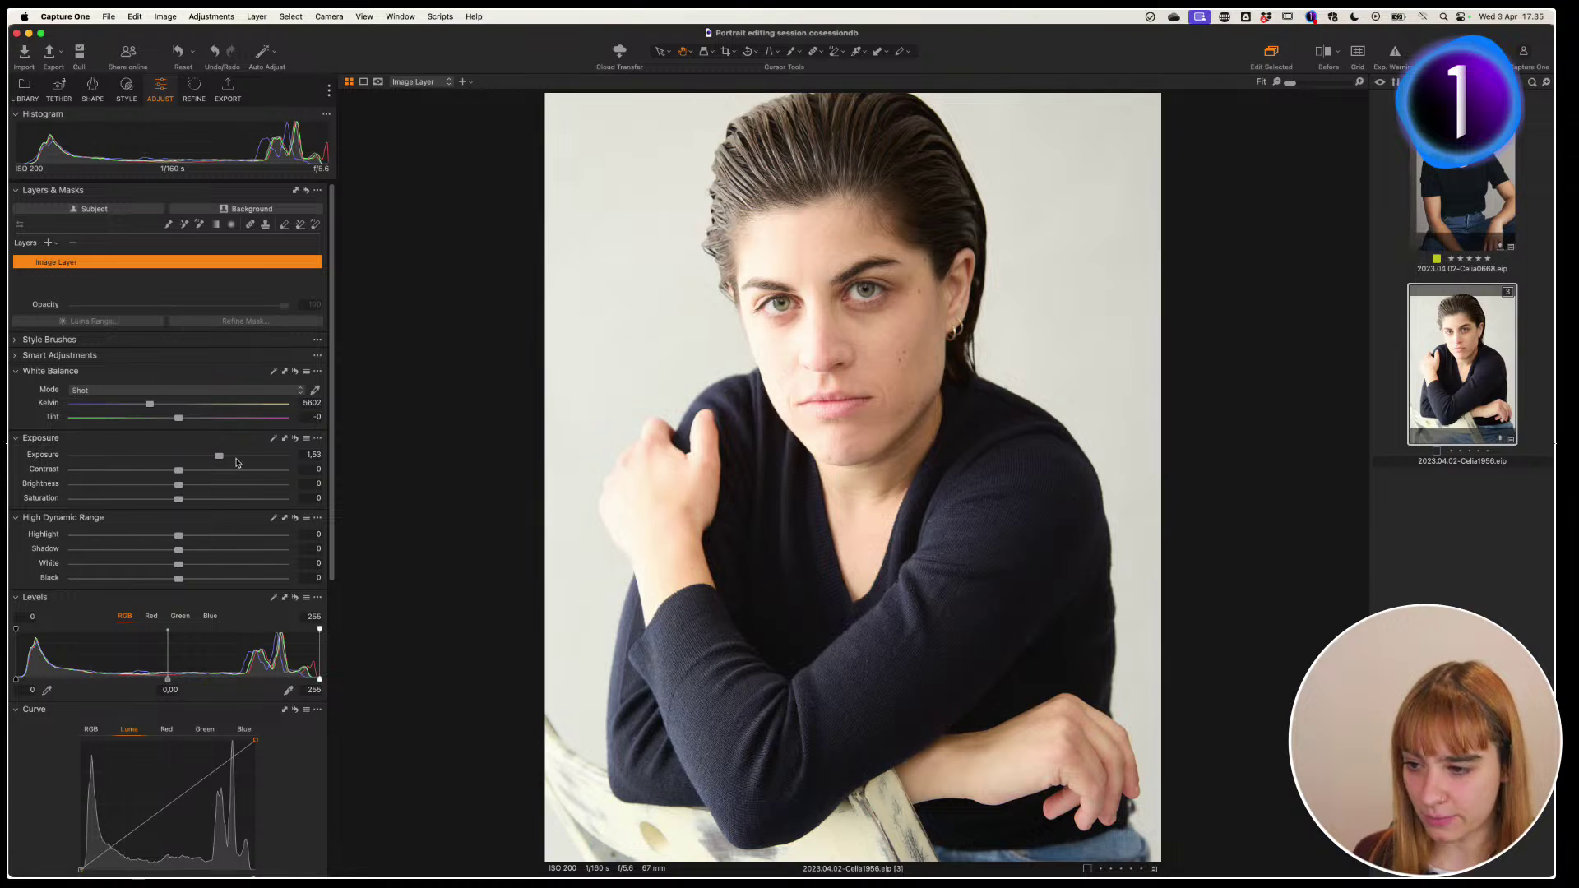
left_click(277, 307)
left_click_drag(237, 312, 246, 314)
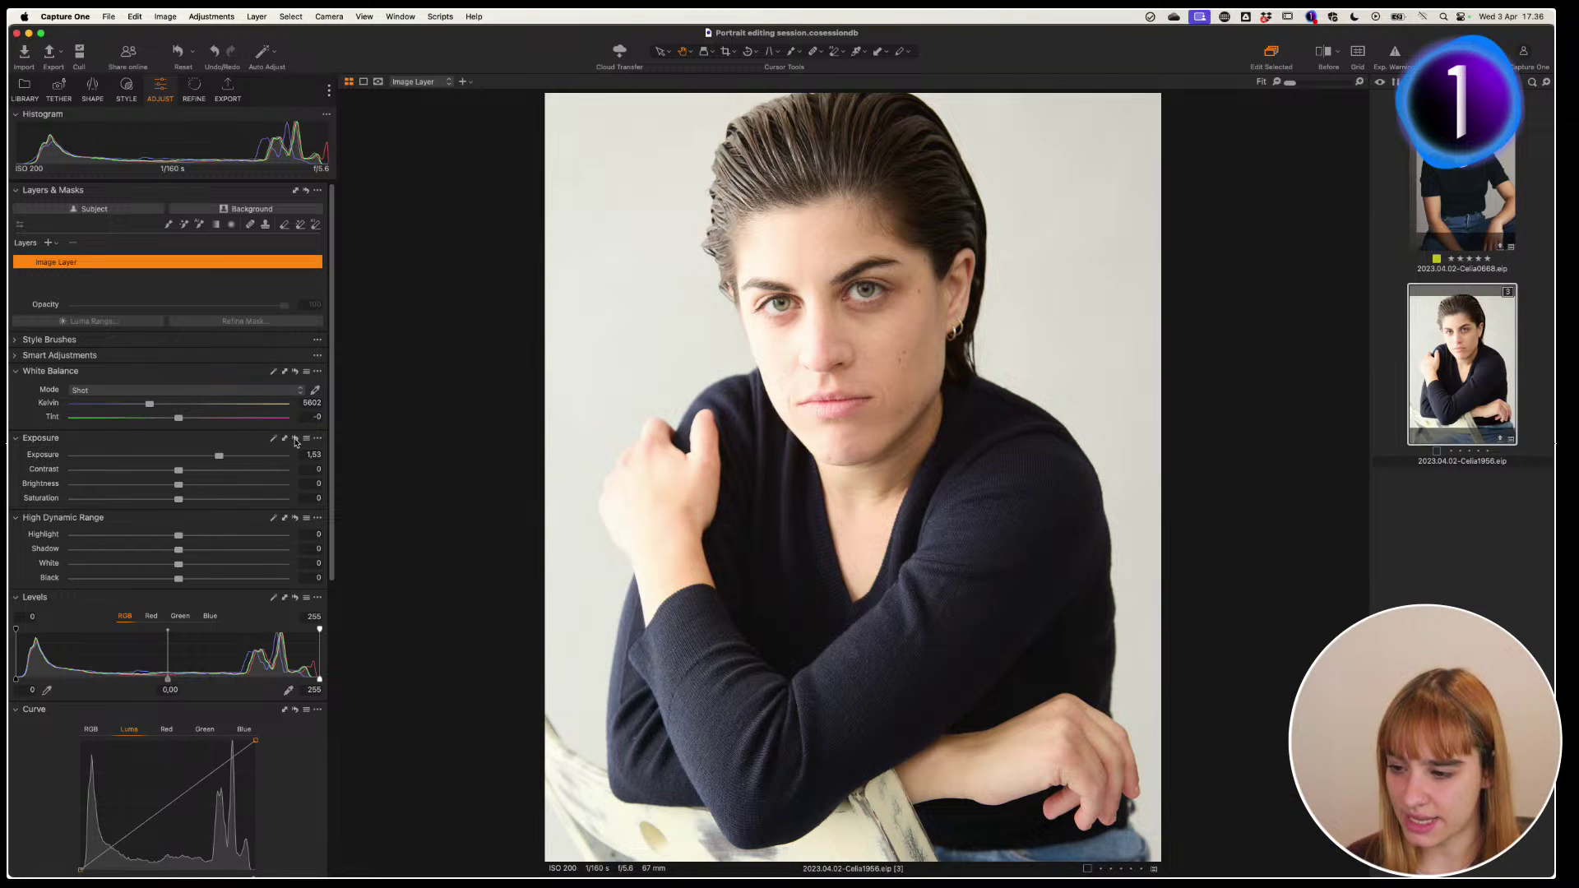
left_click(294, 439)
Add a new filled adjustment layer and name it Basic
left_click(54, 245)
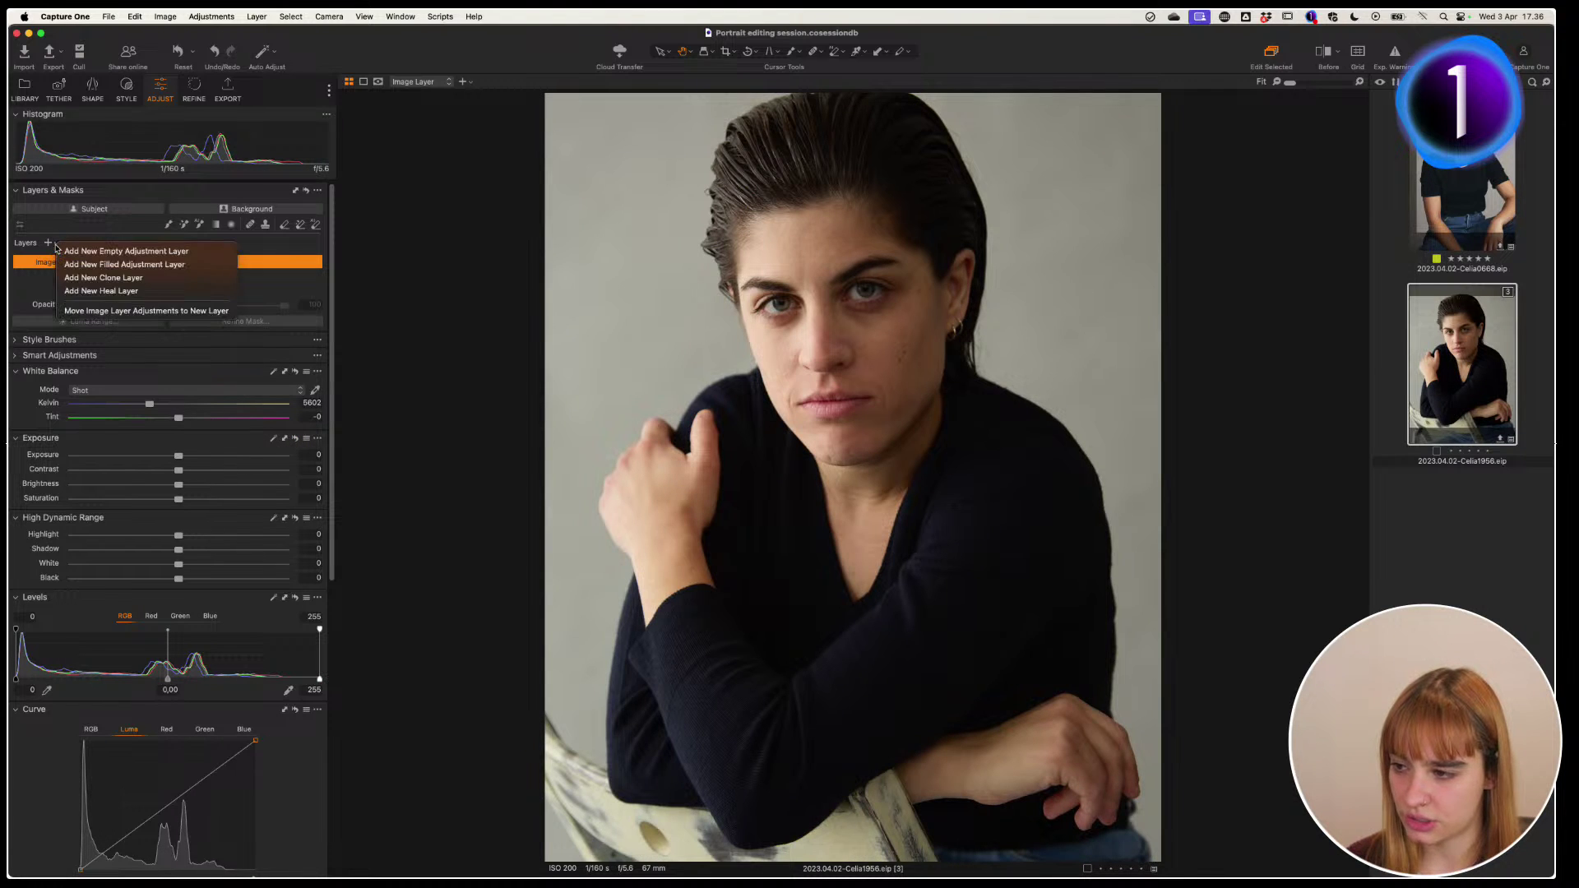
left_click(199, 266)
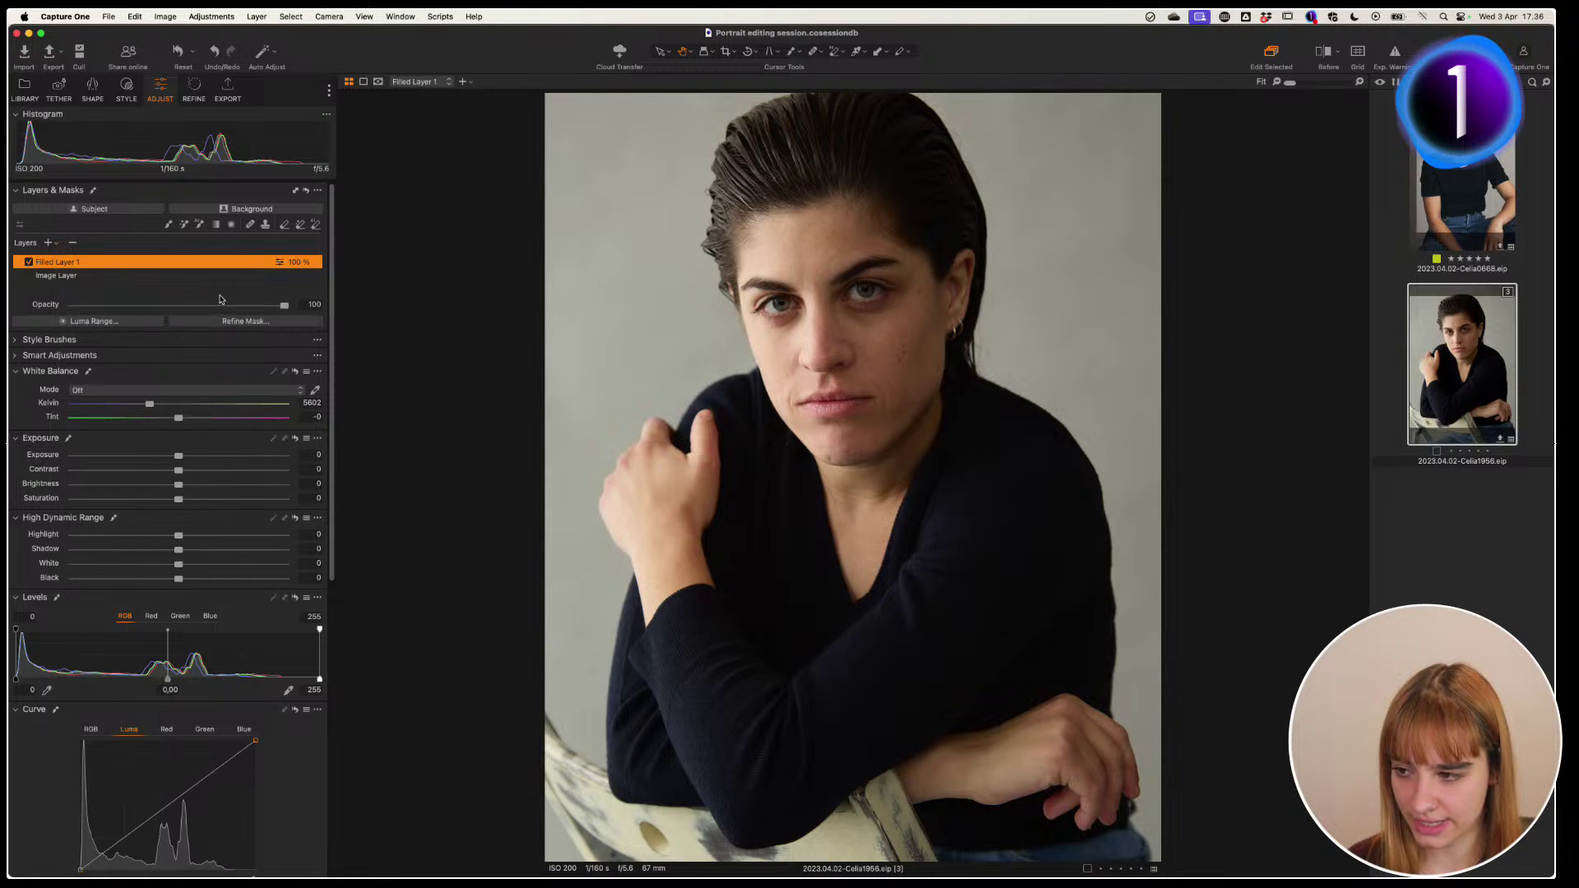
double_click(93, 265)
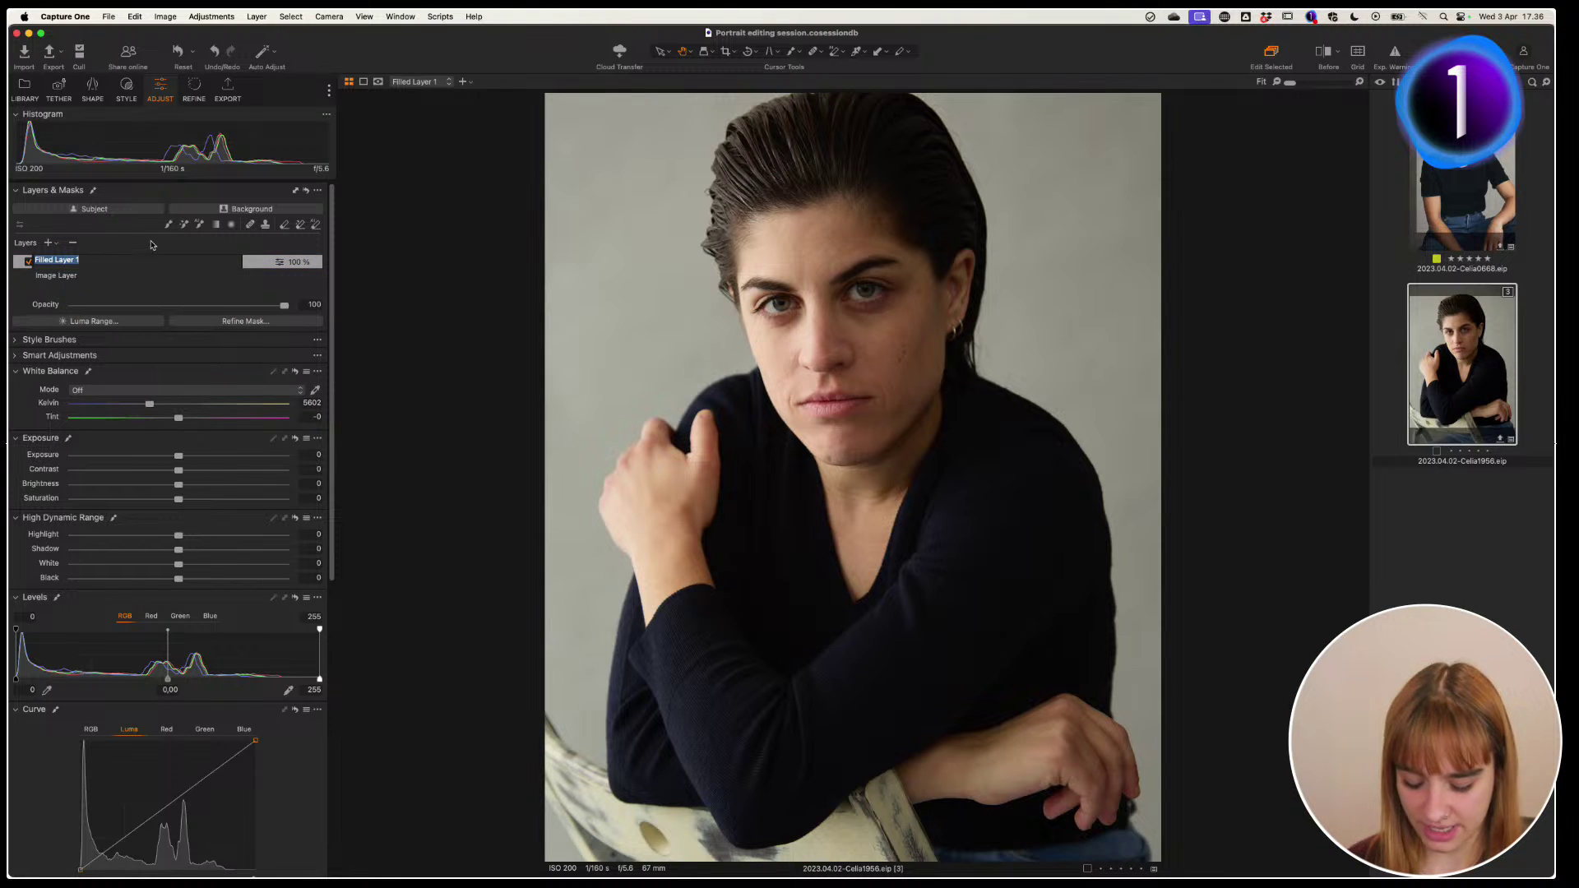
type("Basic")
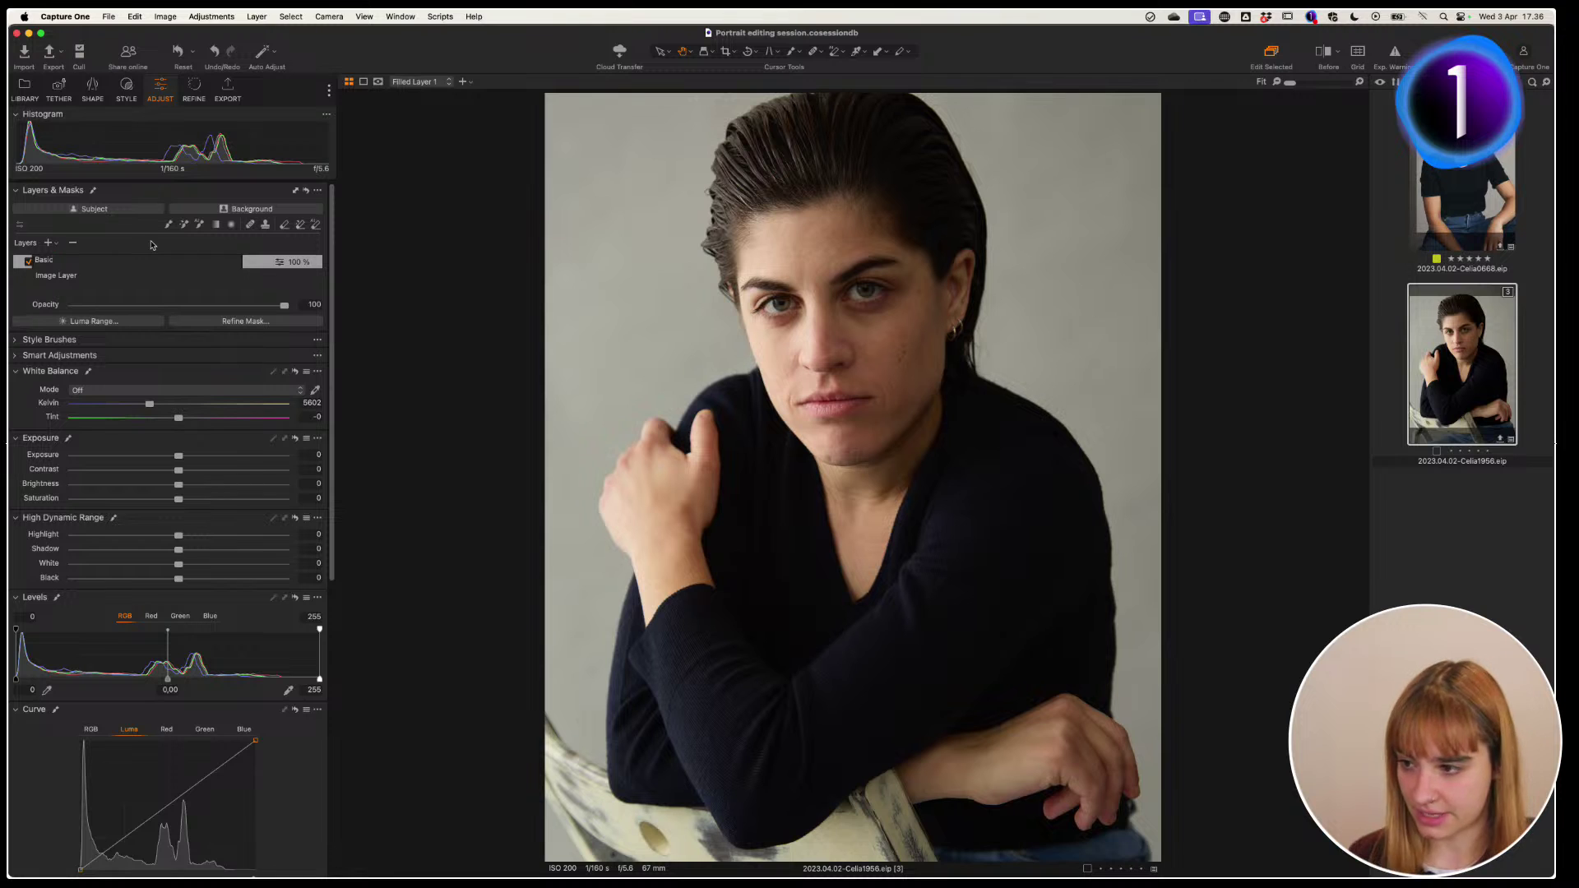
key("Return")
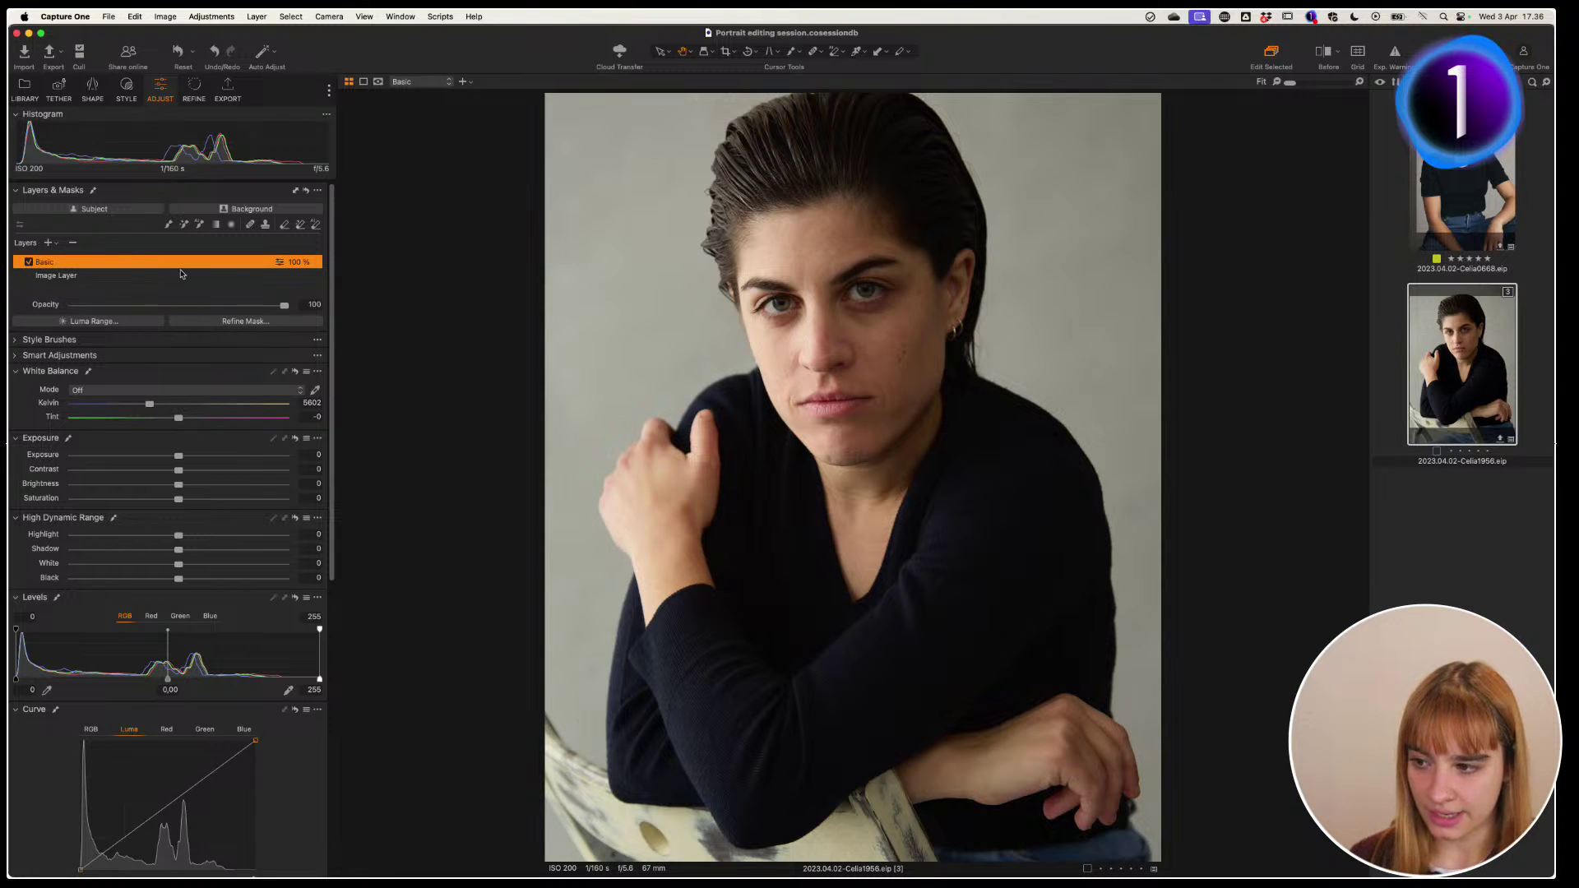
Show the Basic layer's mask to check which area it covers, and hide it again
left_click(51, 243)
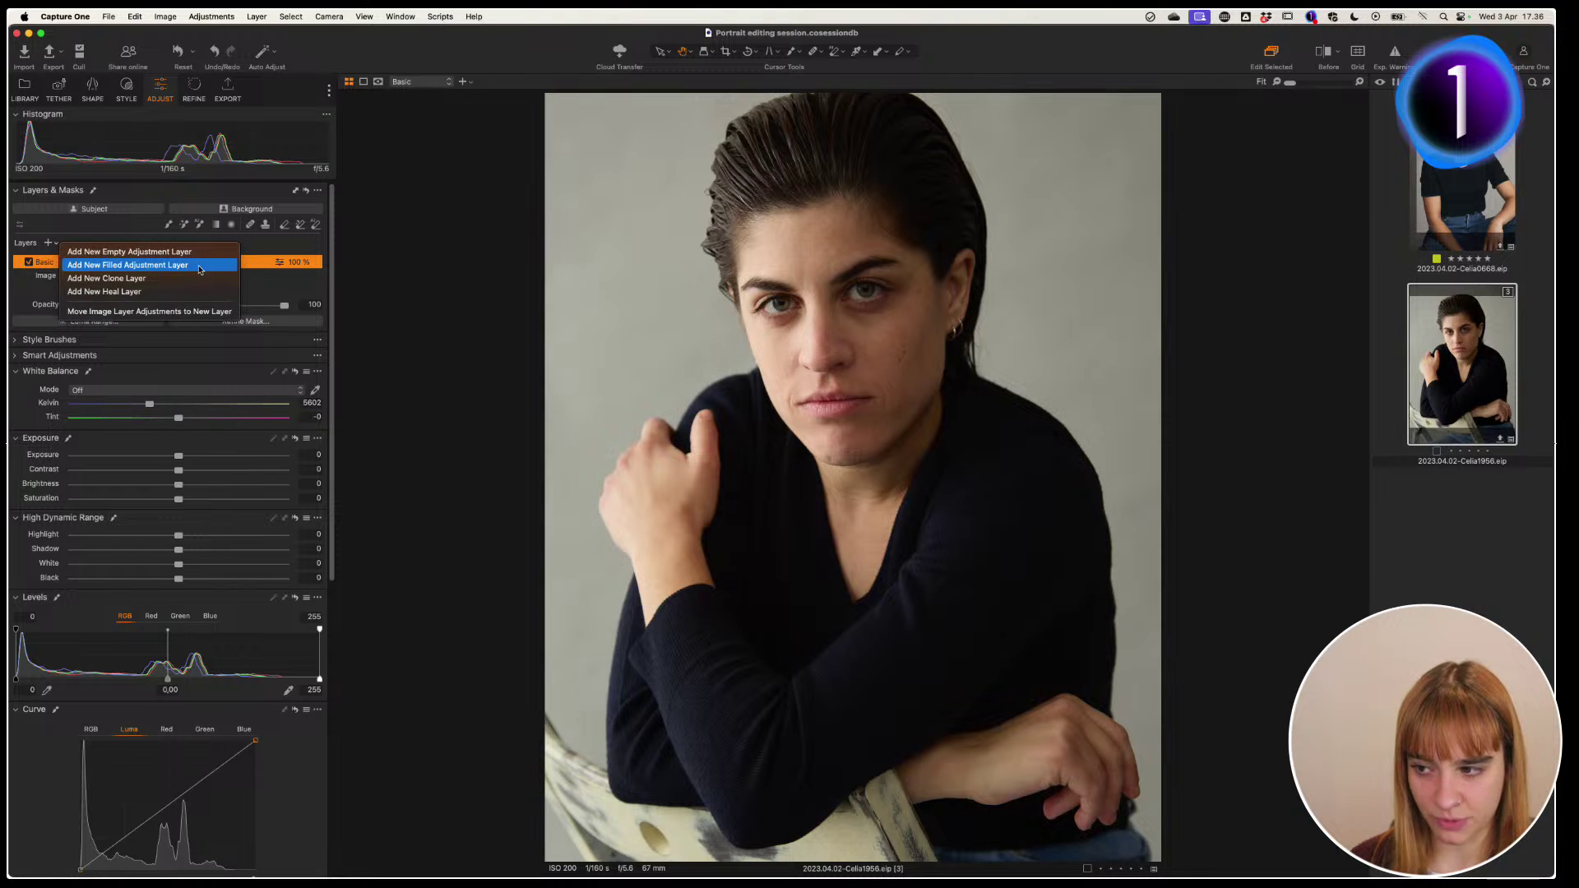
left_click(267, 264)
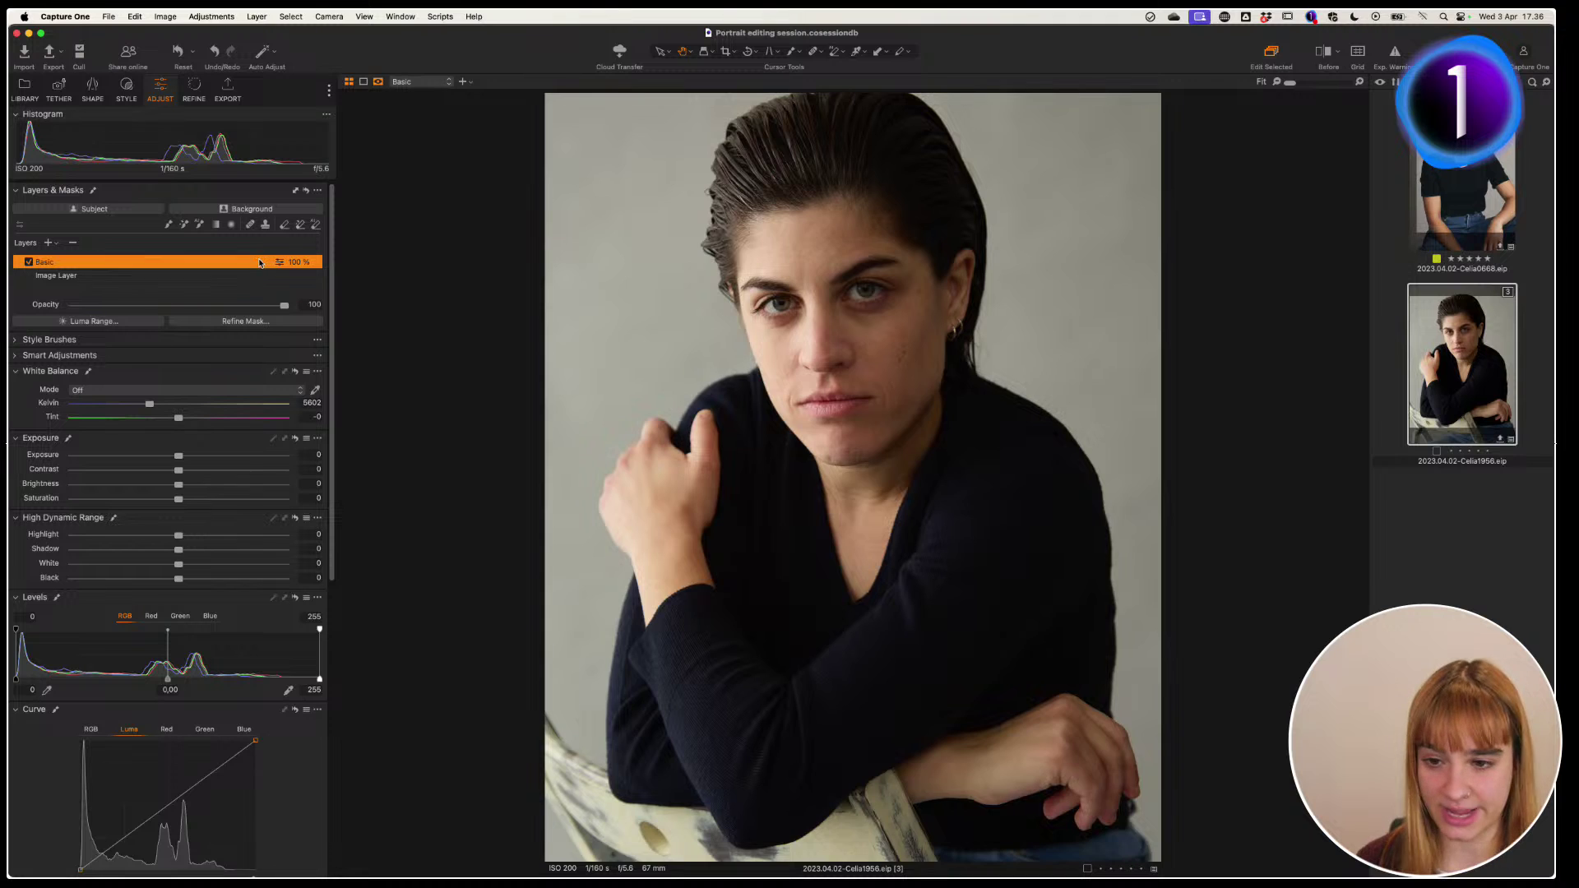
key("m")
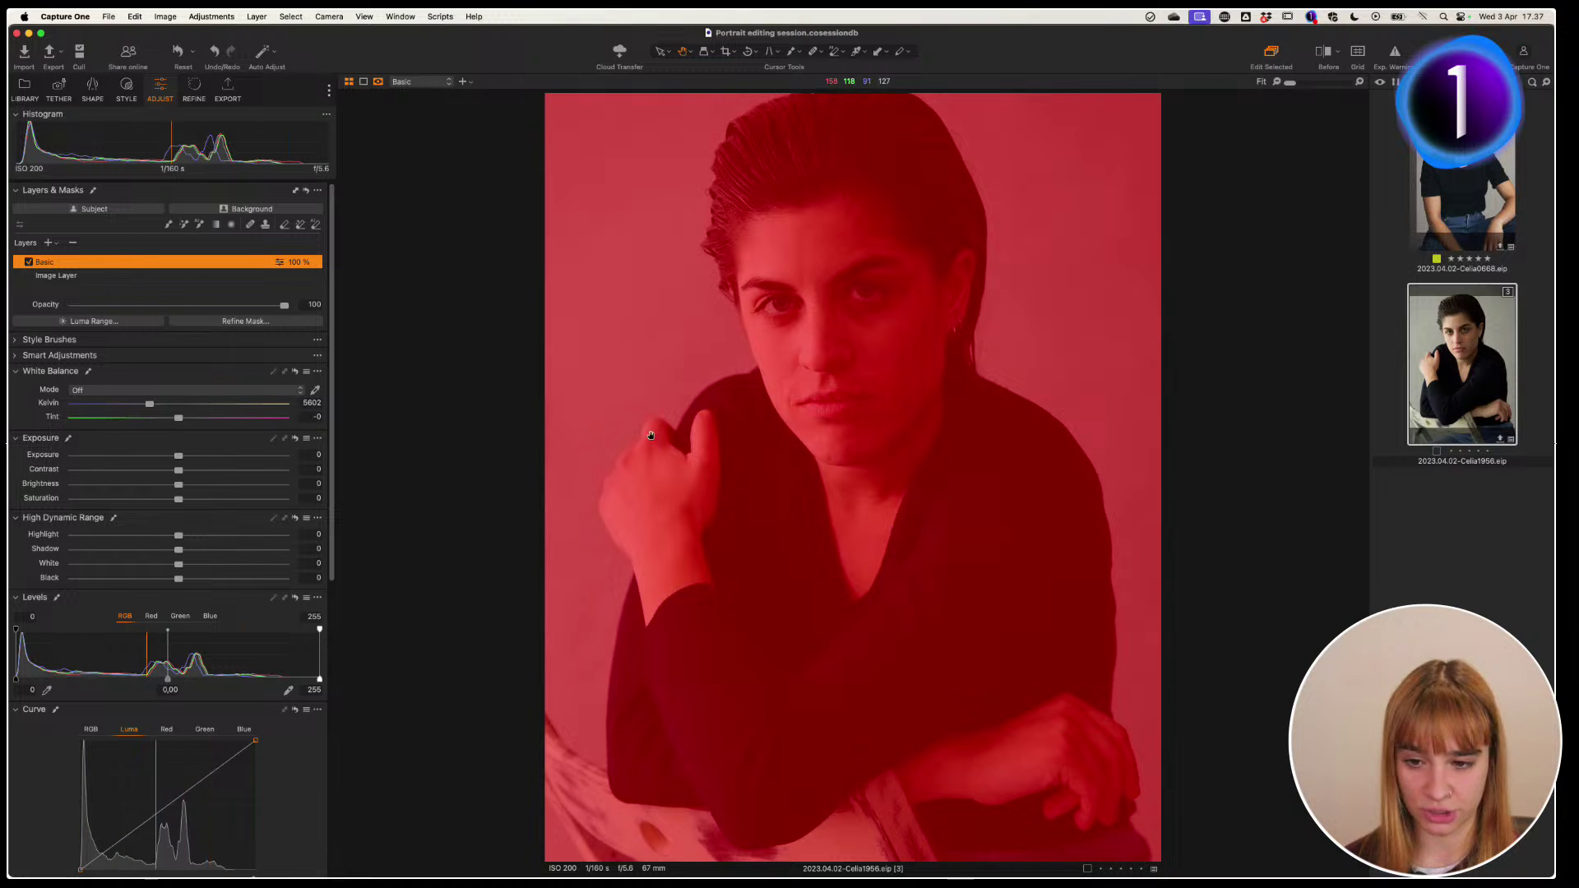
key("m")
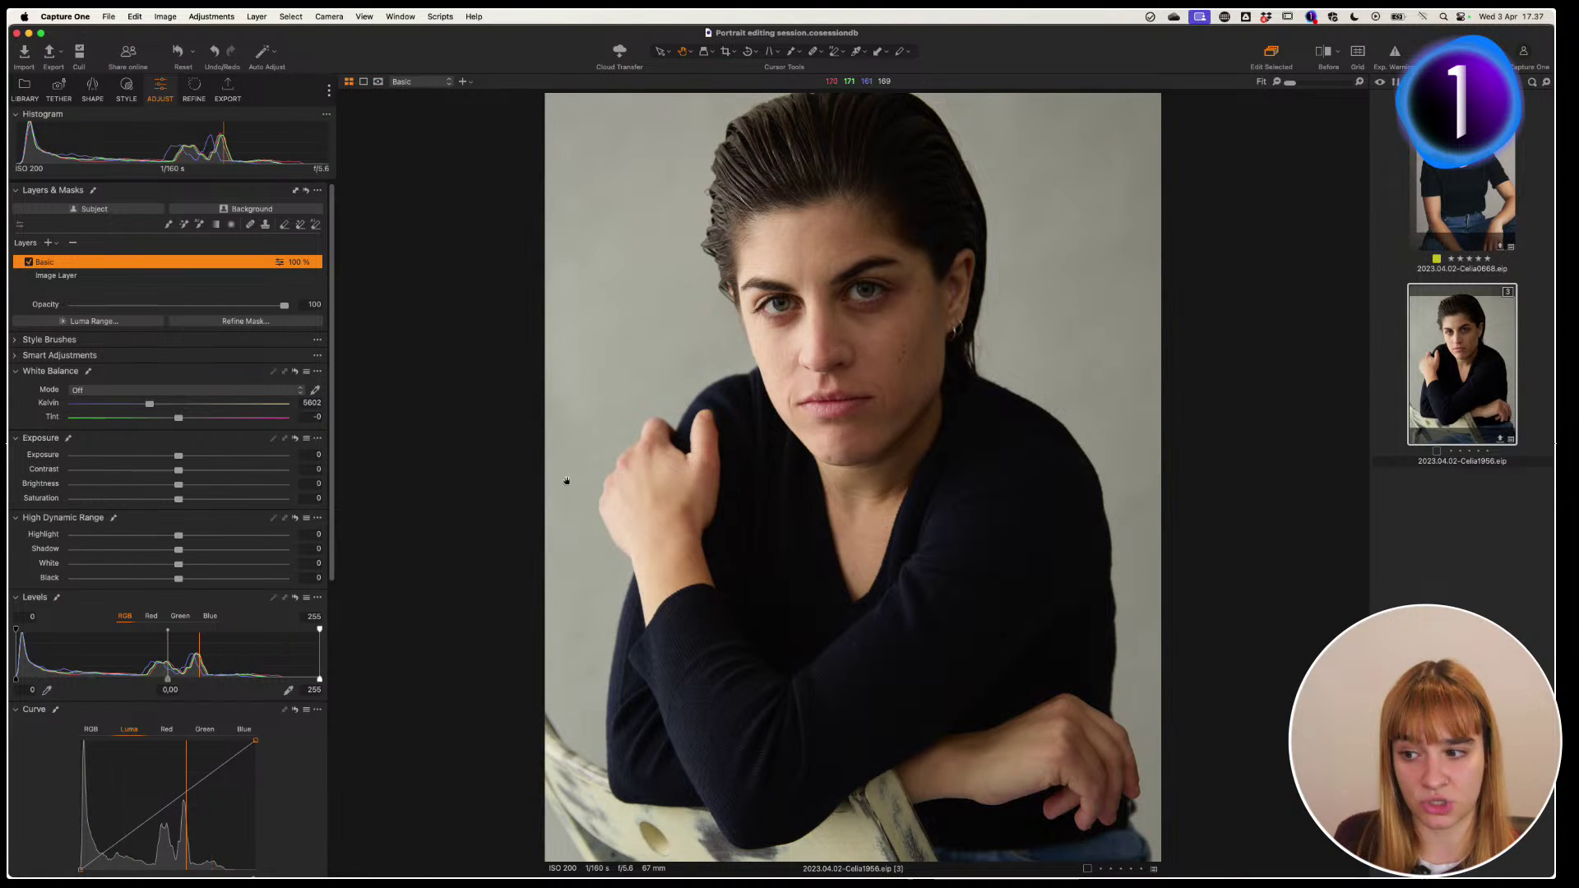
Try an exposure of 1.18 with varied opacity on the Basic layer, and reset its Exposure tool
left_click_drag(178, 459, 210, 455)
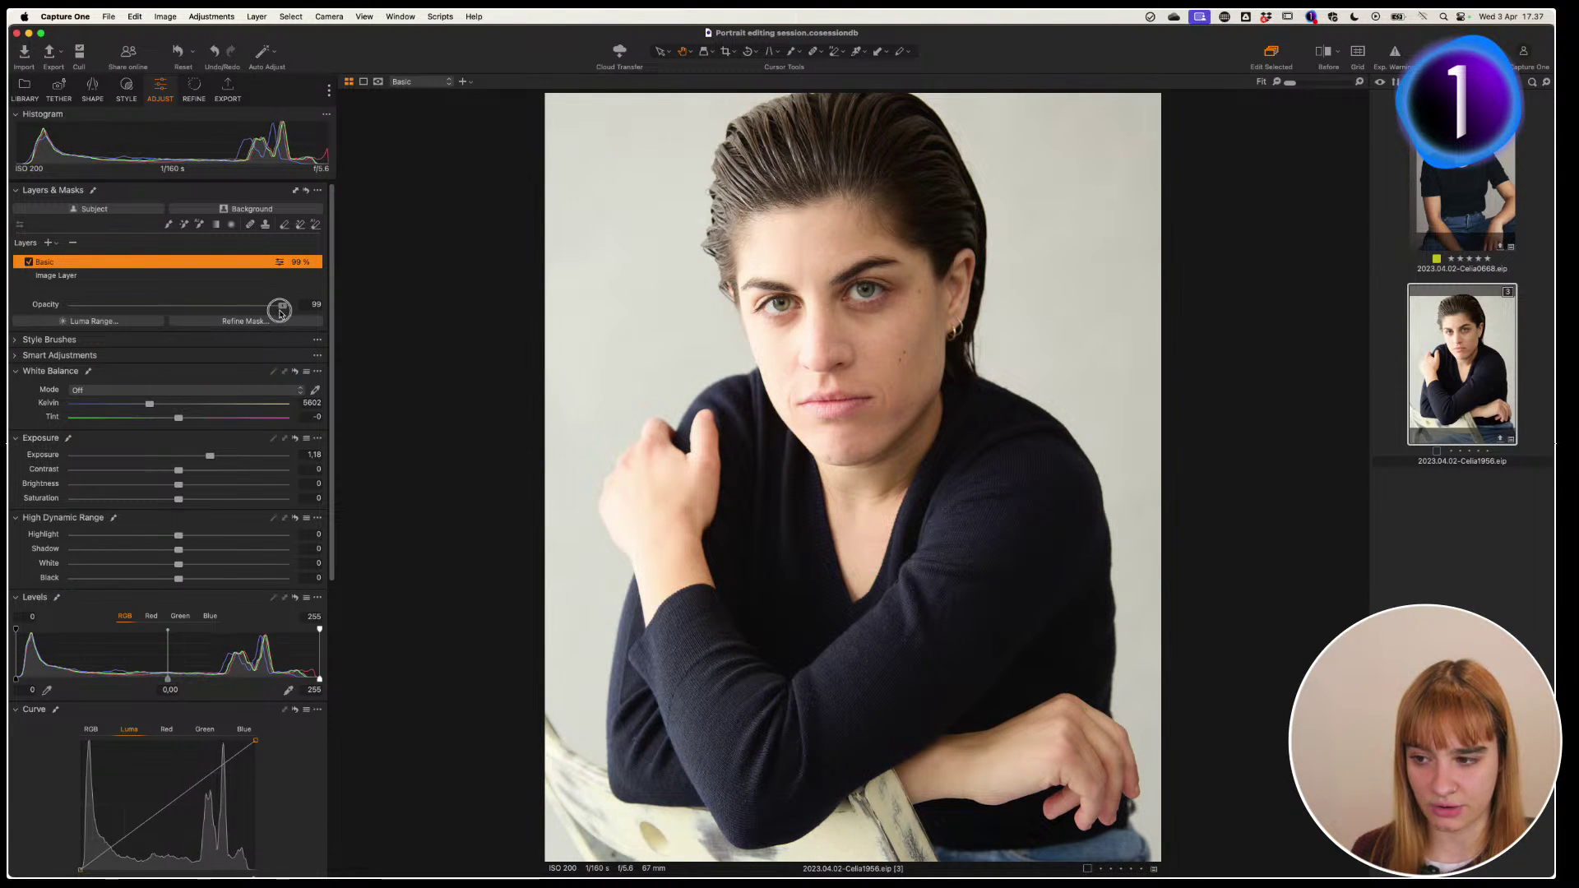
left_click_drag(284, 305, 334, 299)
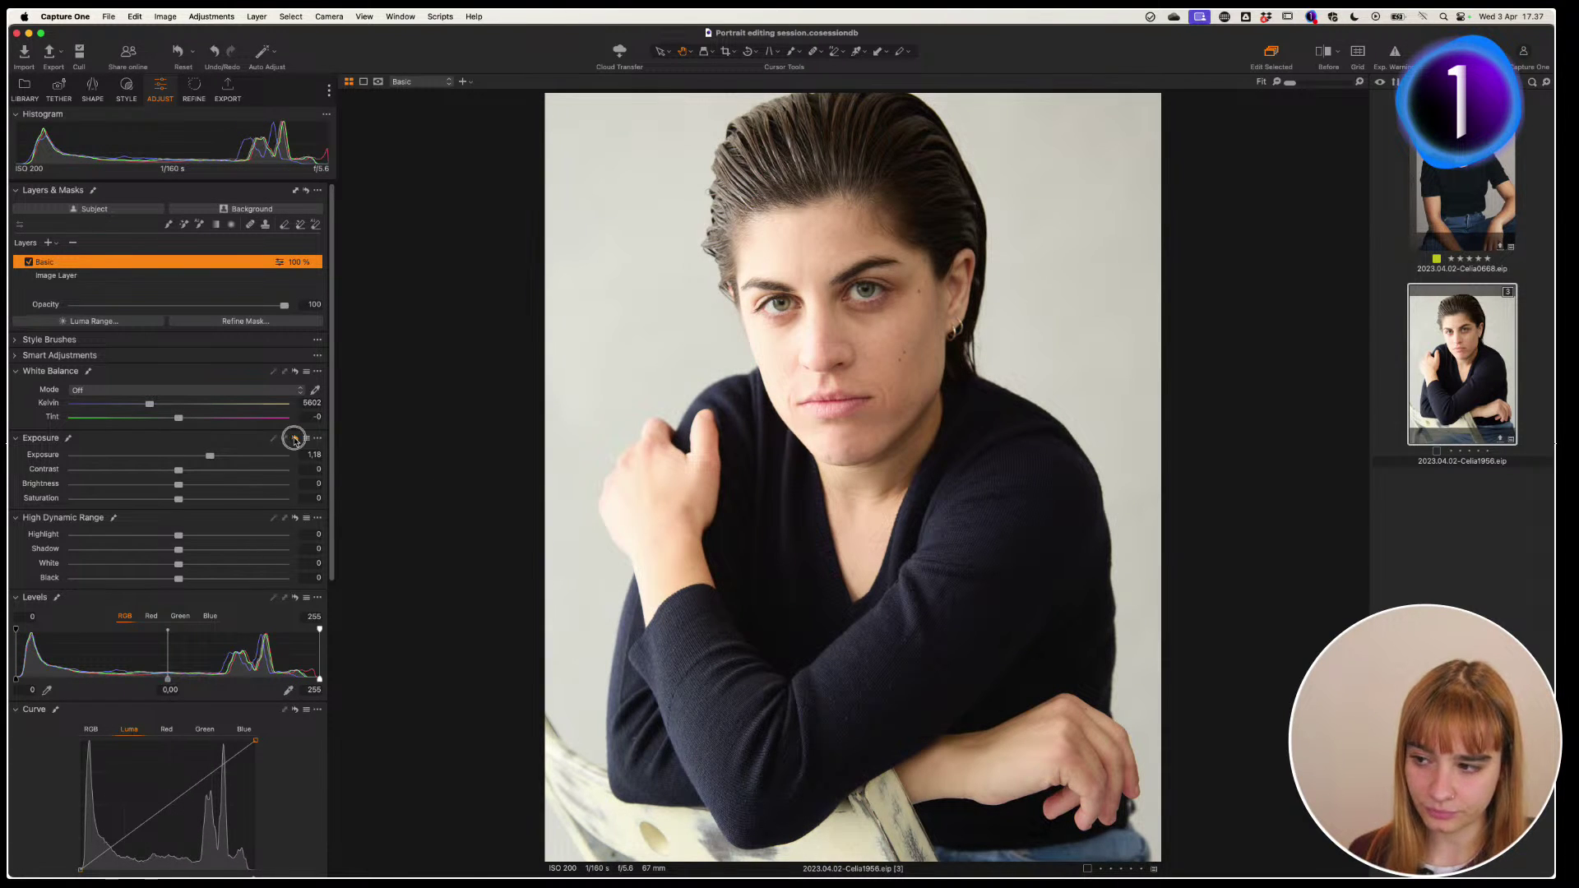
left_click(293, 438)
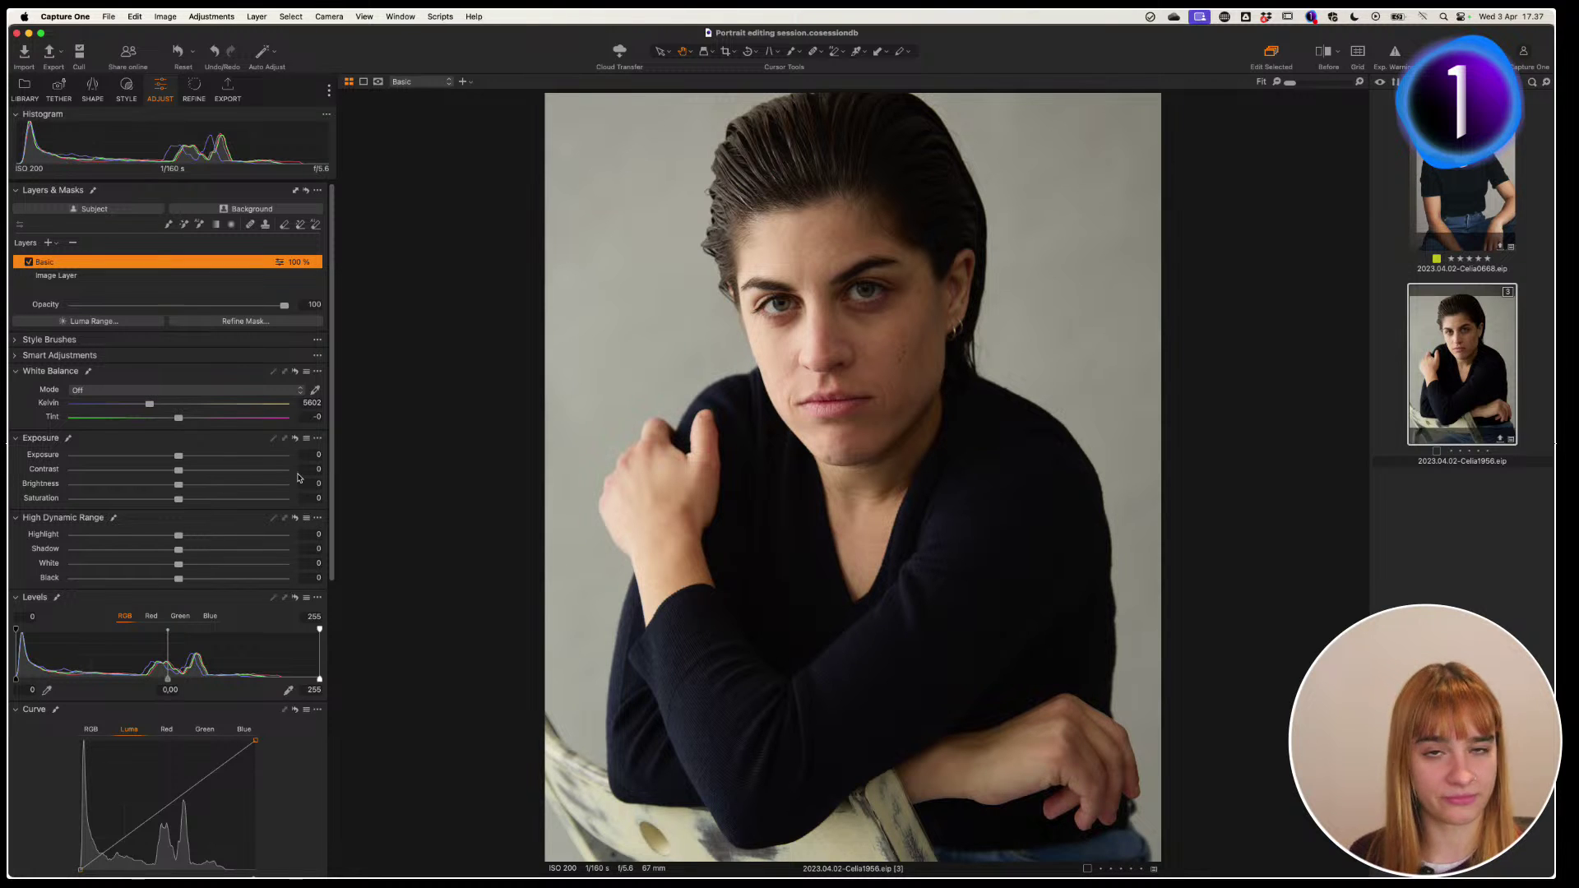
Try an exposure of 1.02 and a brightness of -12 on the image layer, and inspect its layer options
left_click(63, 278)
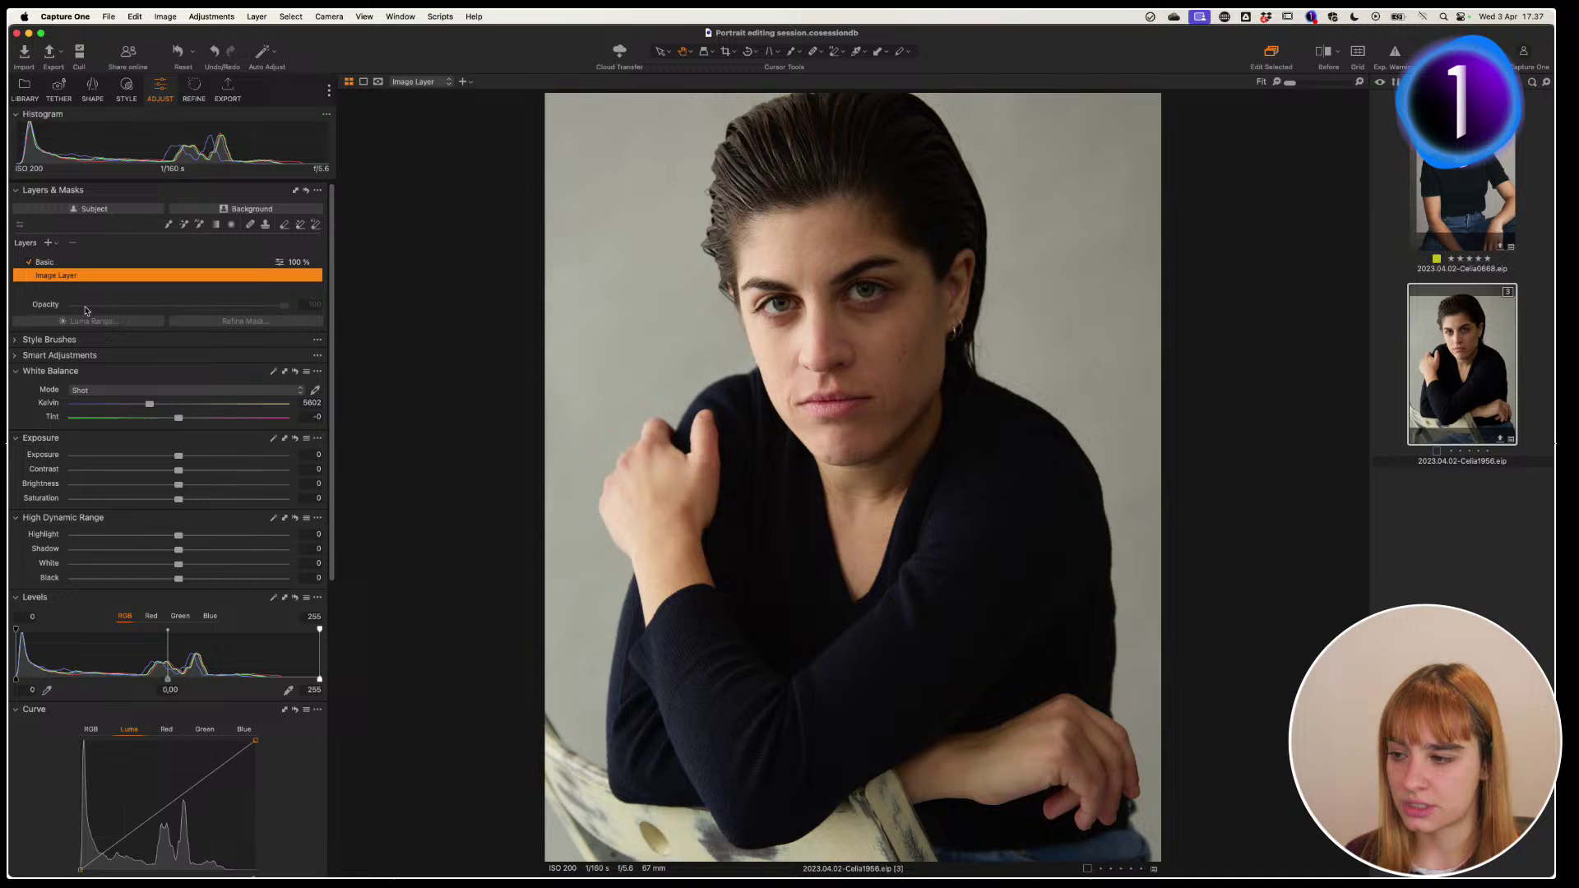
left_click(206, 456)
left_click_drag(179, 485, 154, 489)
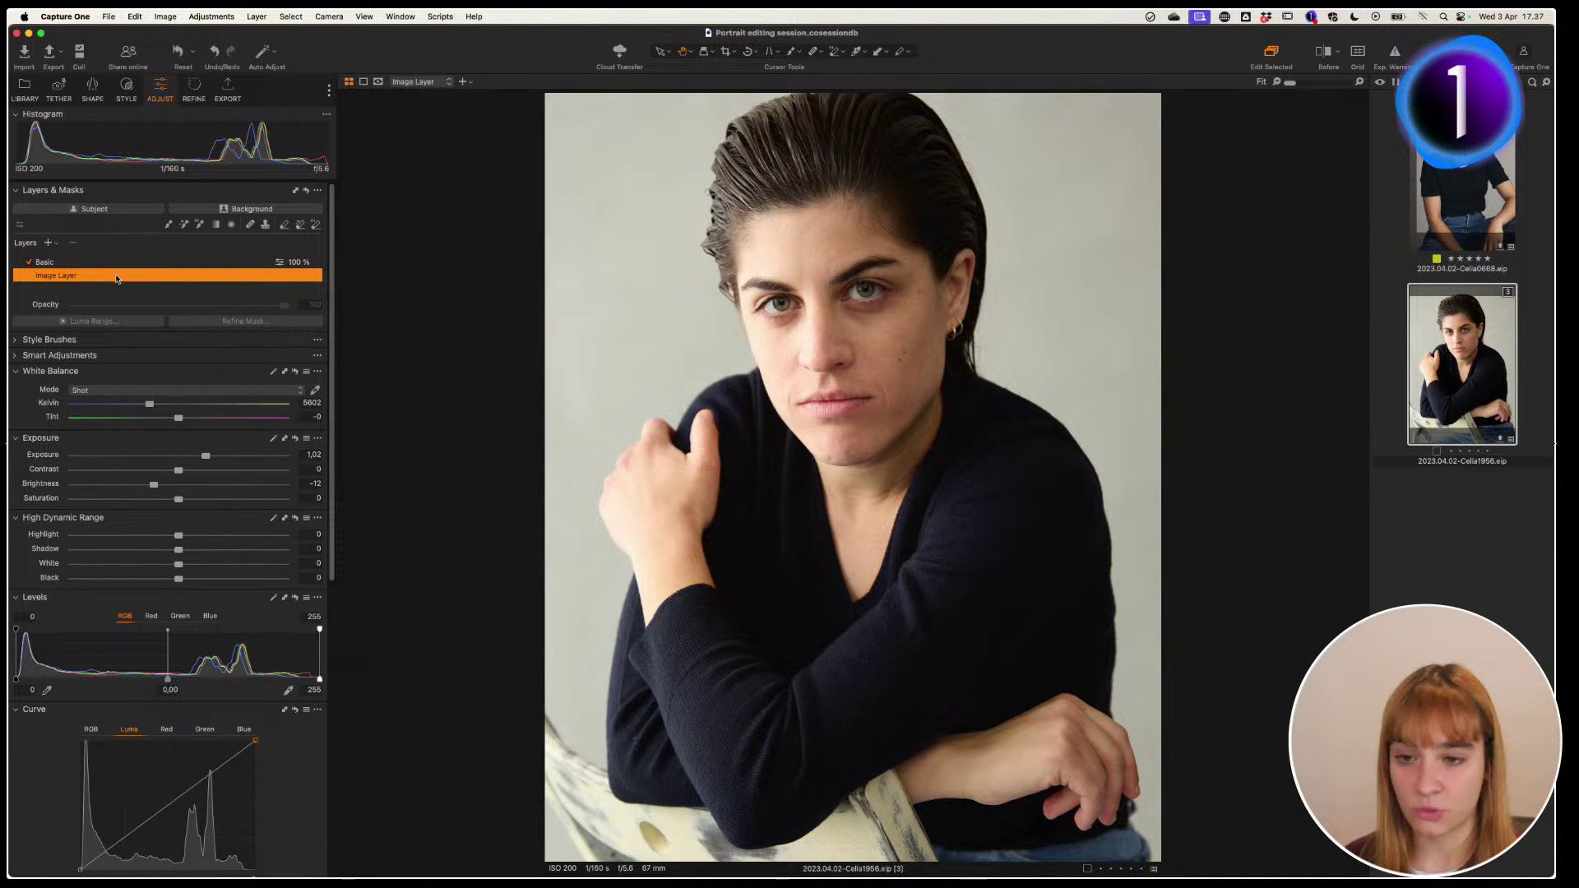
right_click(69, 279)
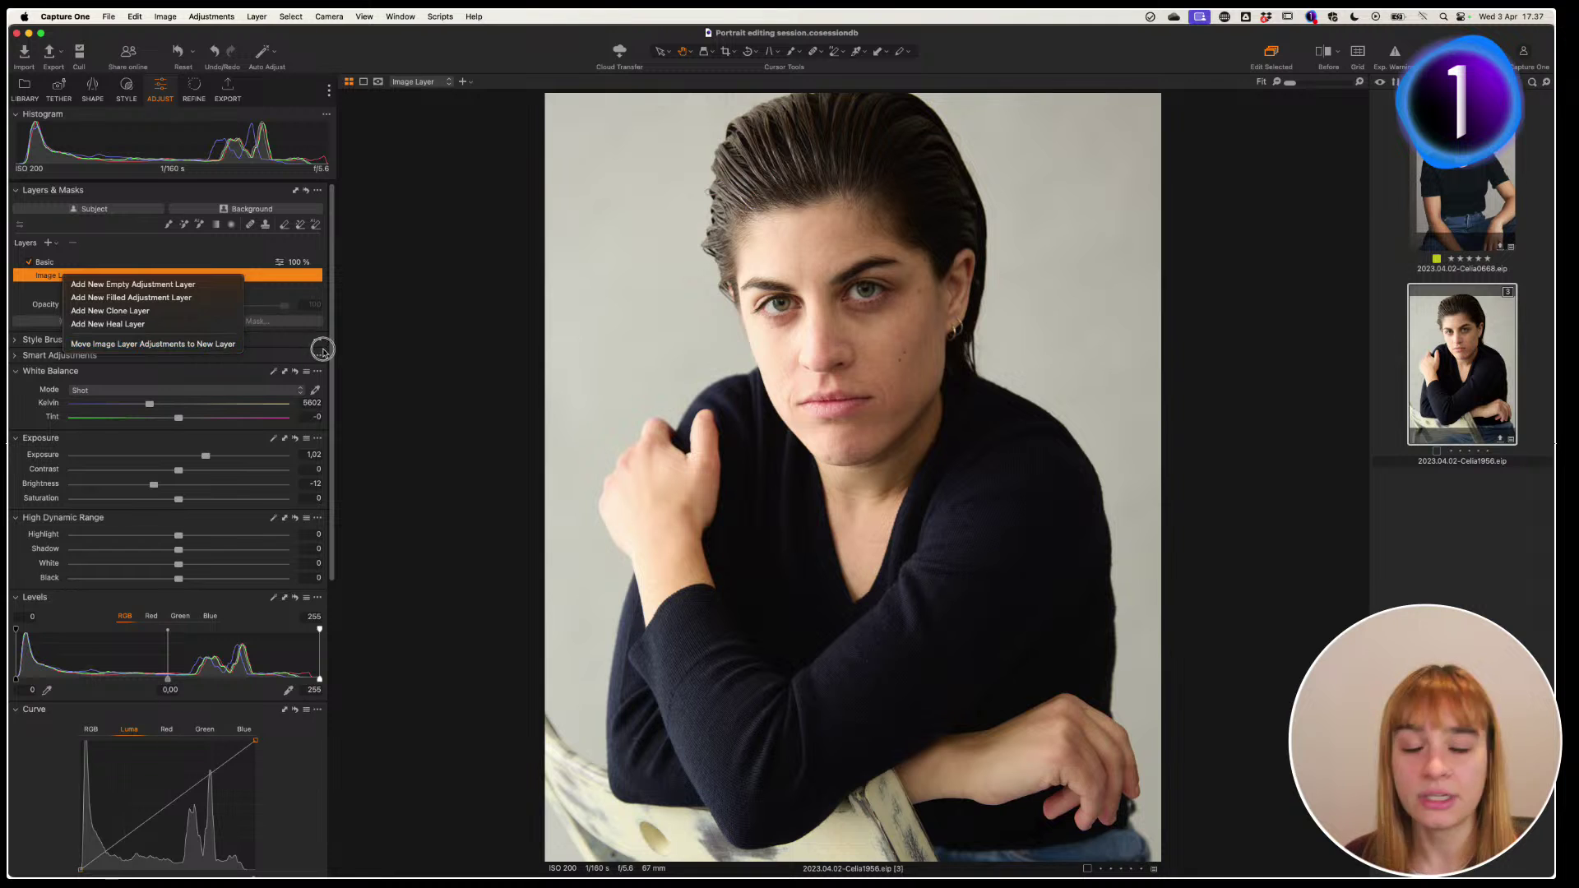
left_click(275, 352)
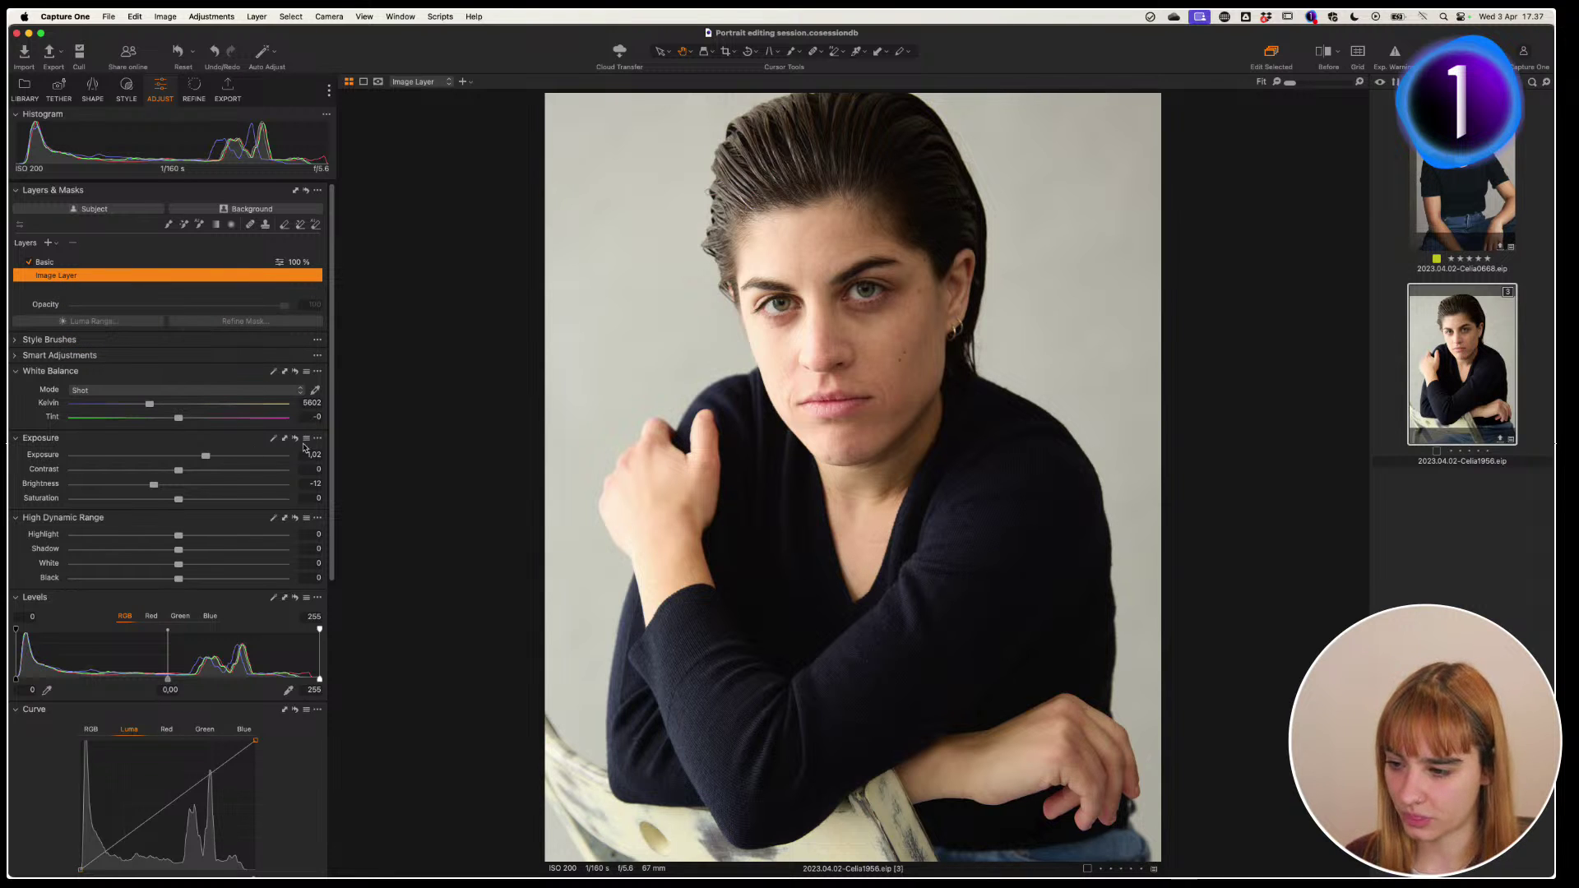
Set the Basic layer's exposure to 0.2
left_click(103, 262)
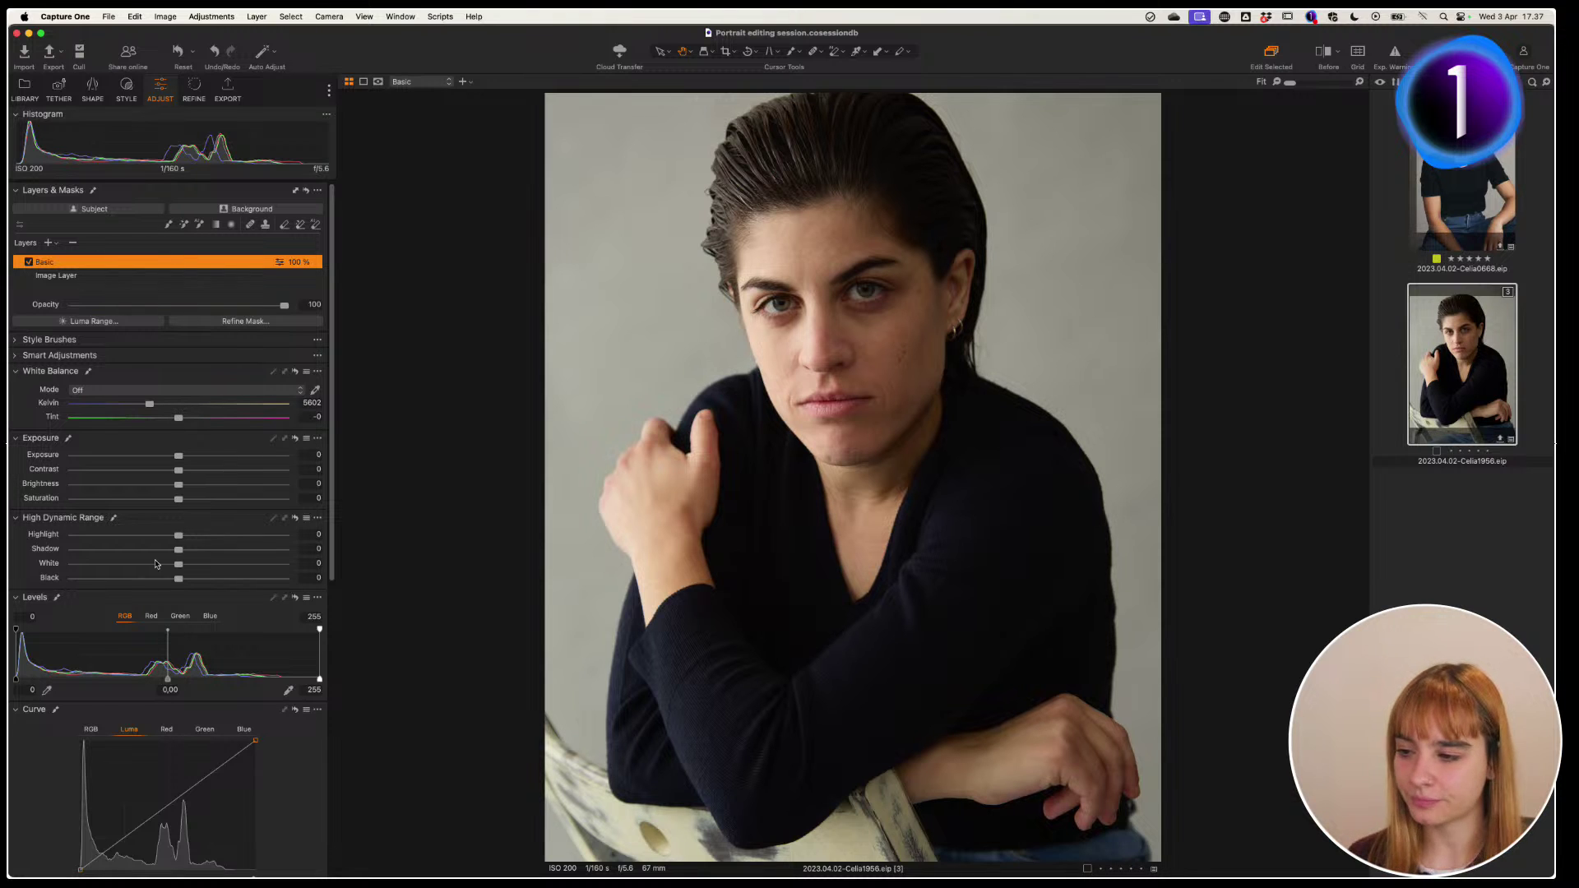
left_click(309, 455)
key("Up")
key("Up")
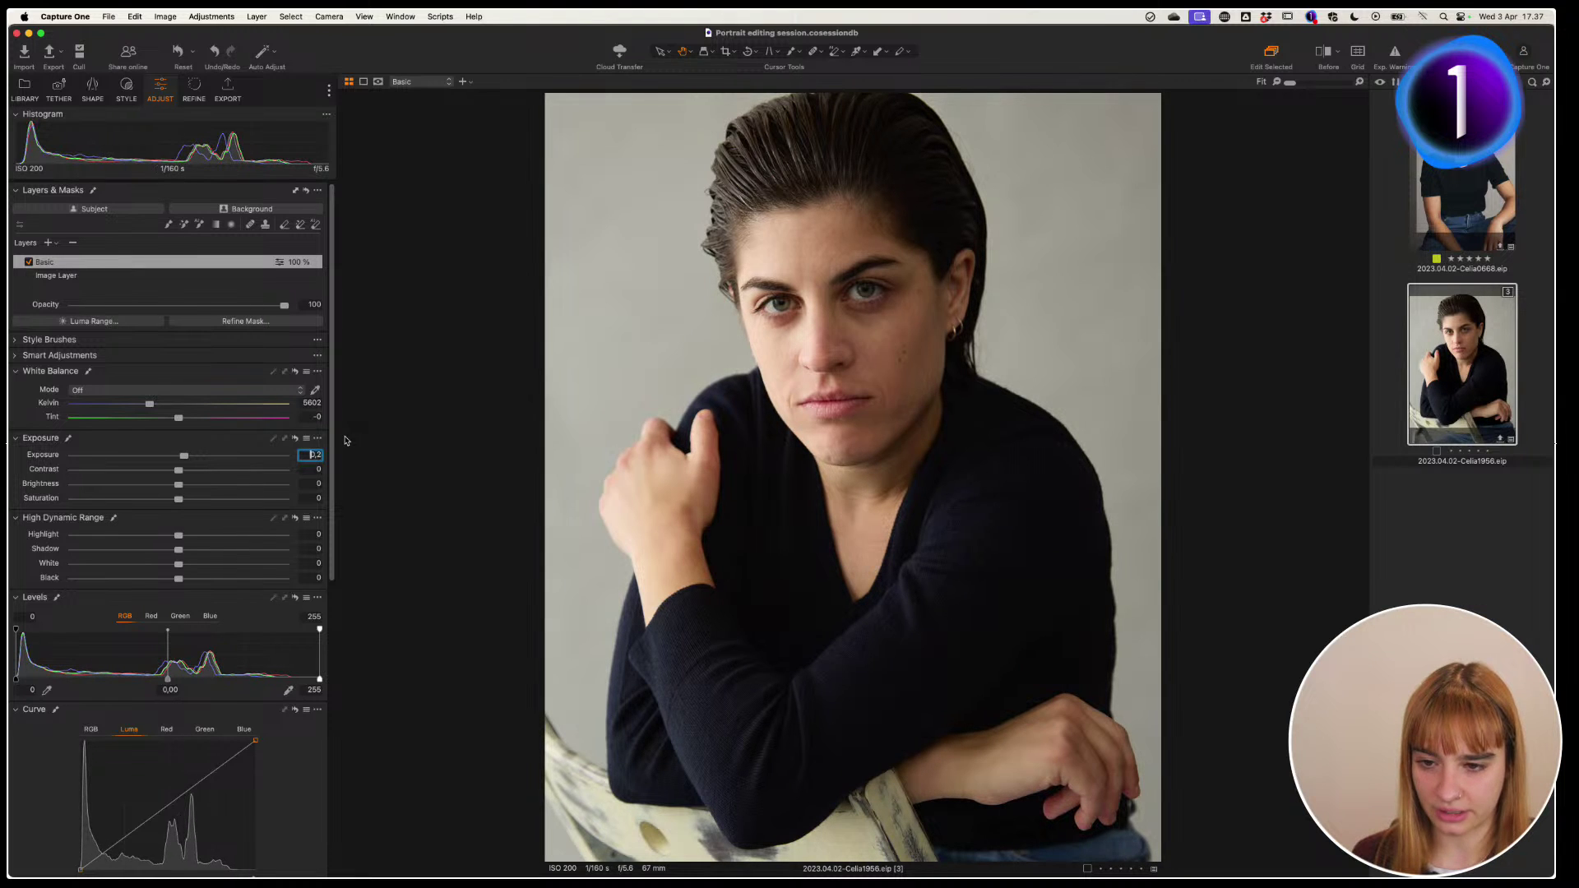
key("Return")
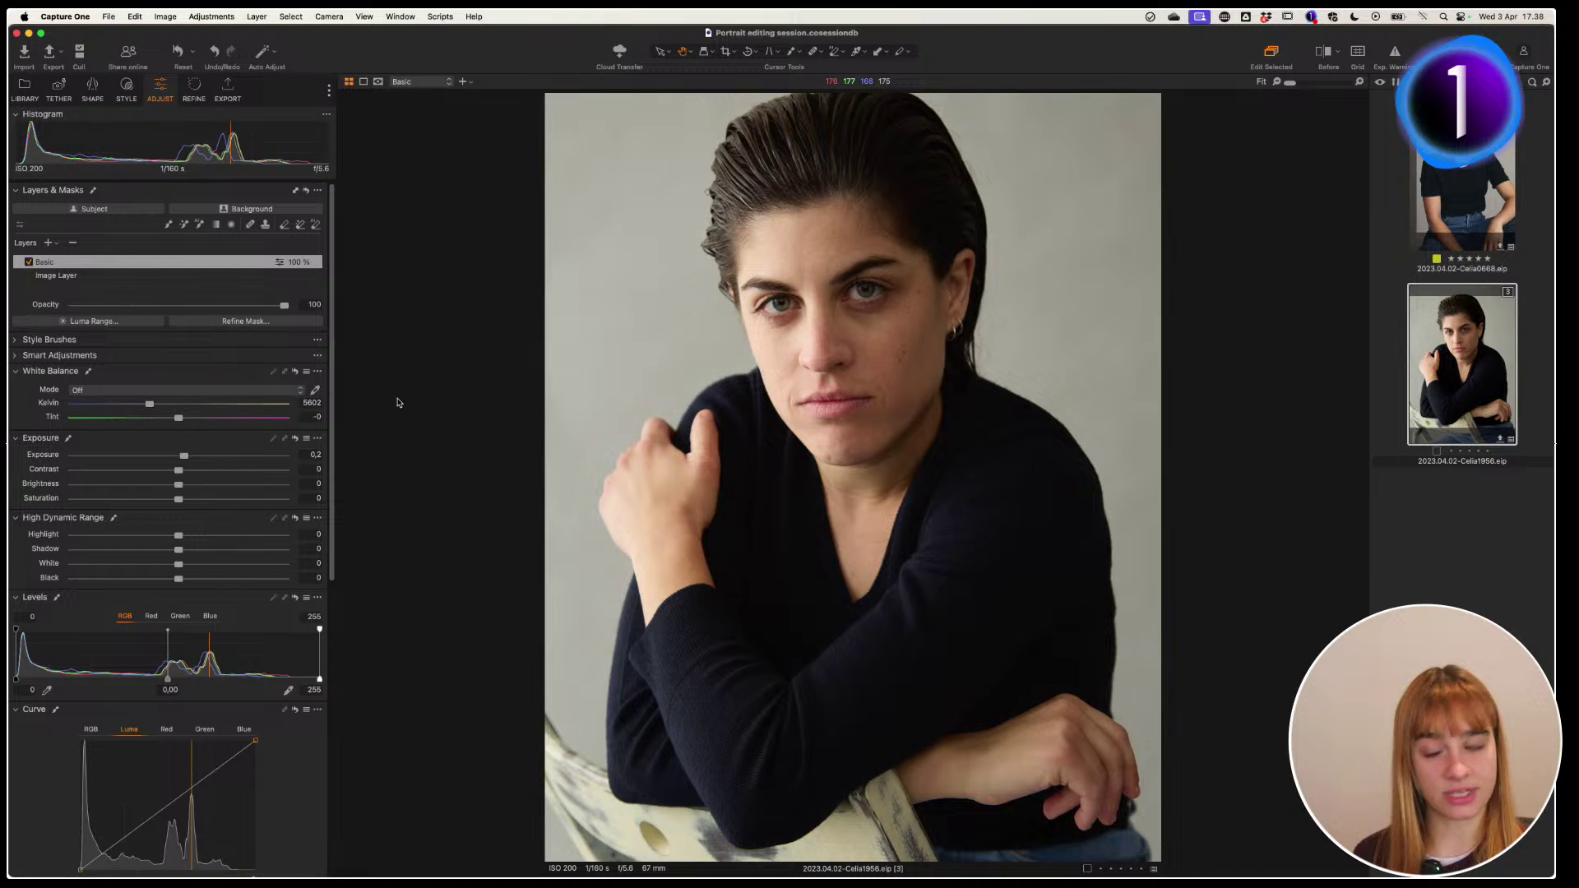
Pick the white balance from the grey backdrop beside the face on the Basic layer, and set Kelvin to 5354
left_click(315, 391)
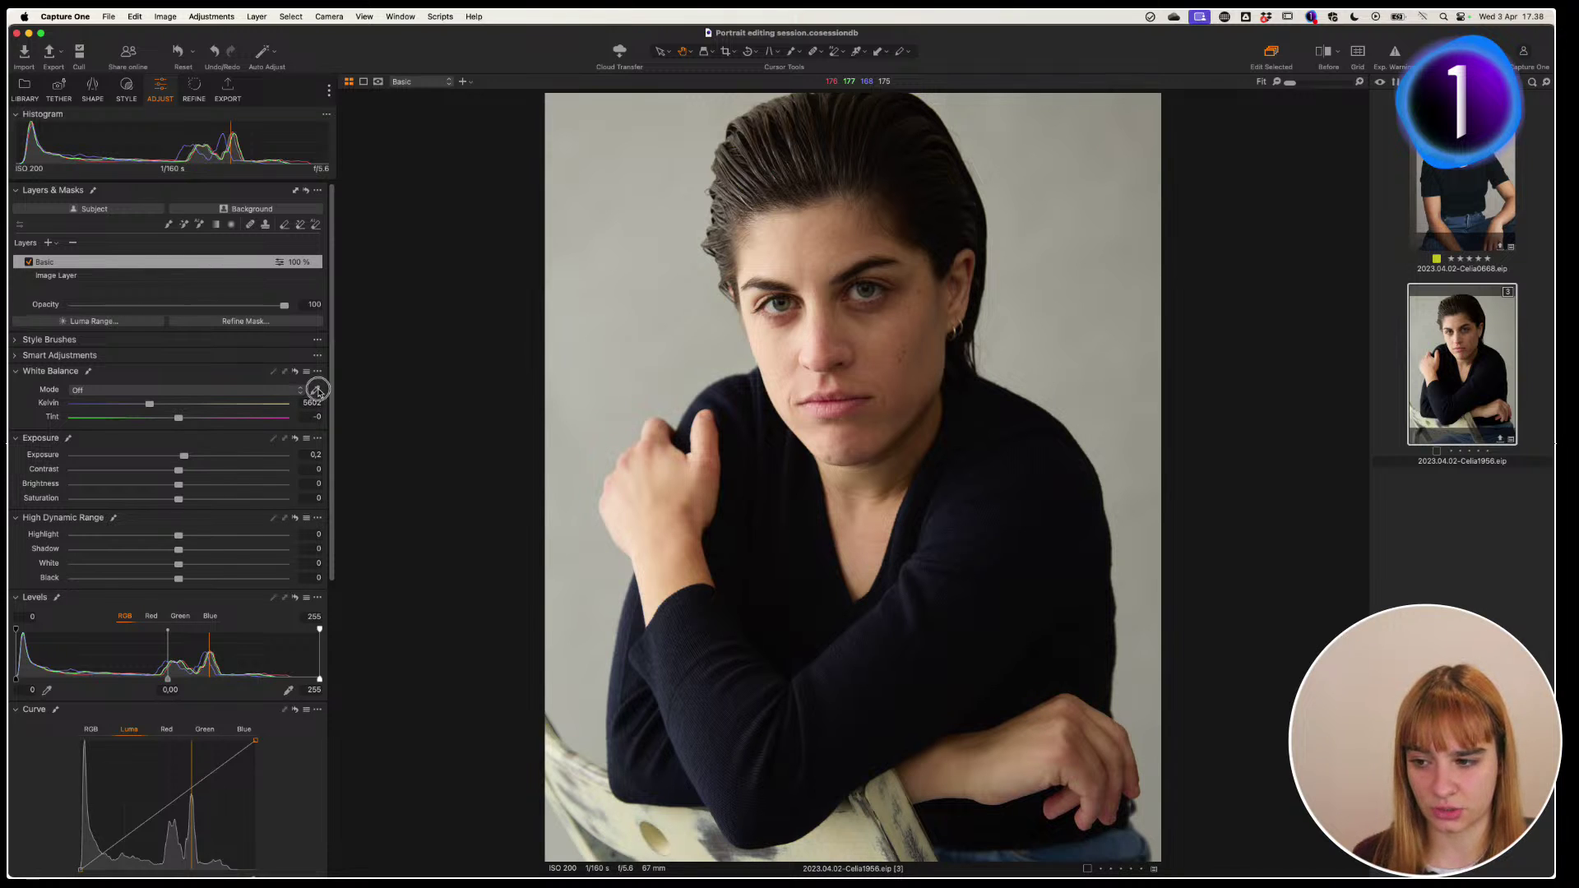
left_click(674, 324)
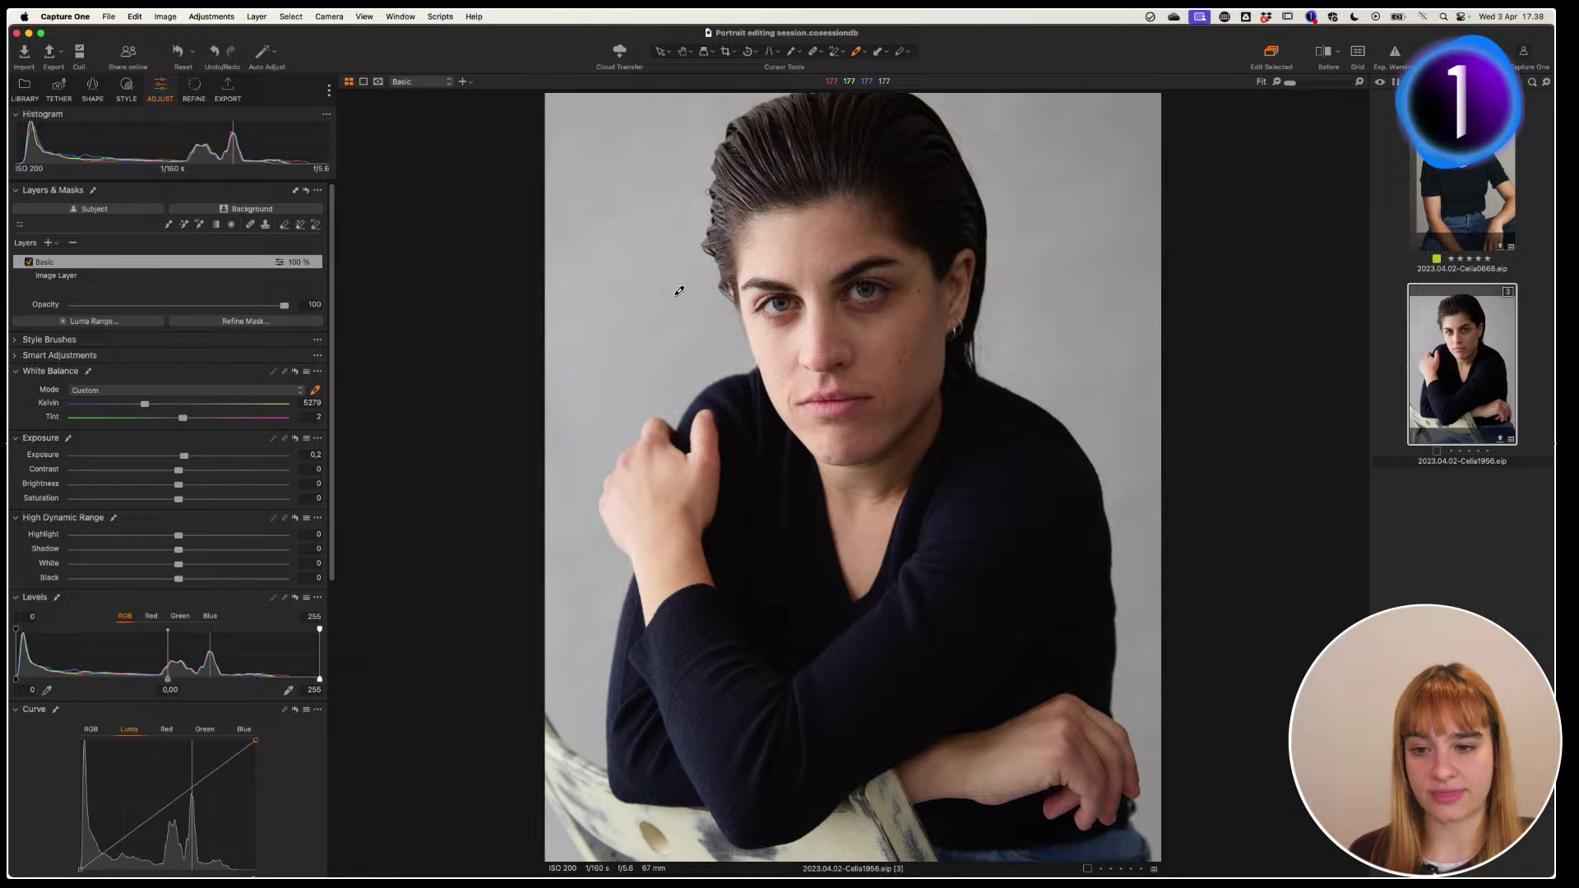
key("v")
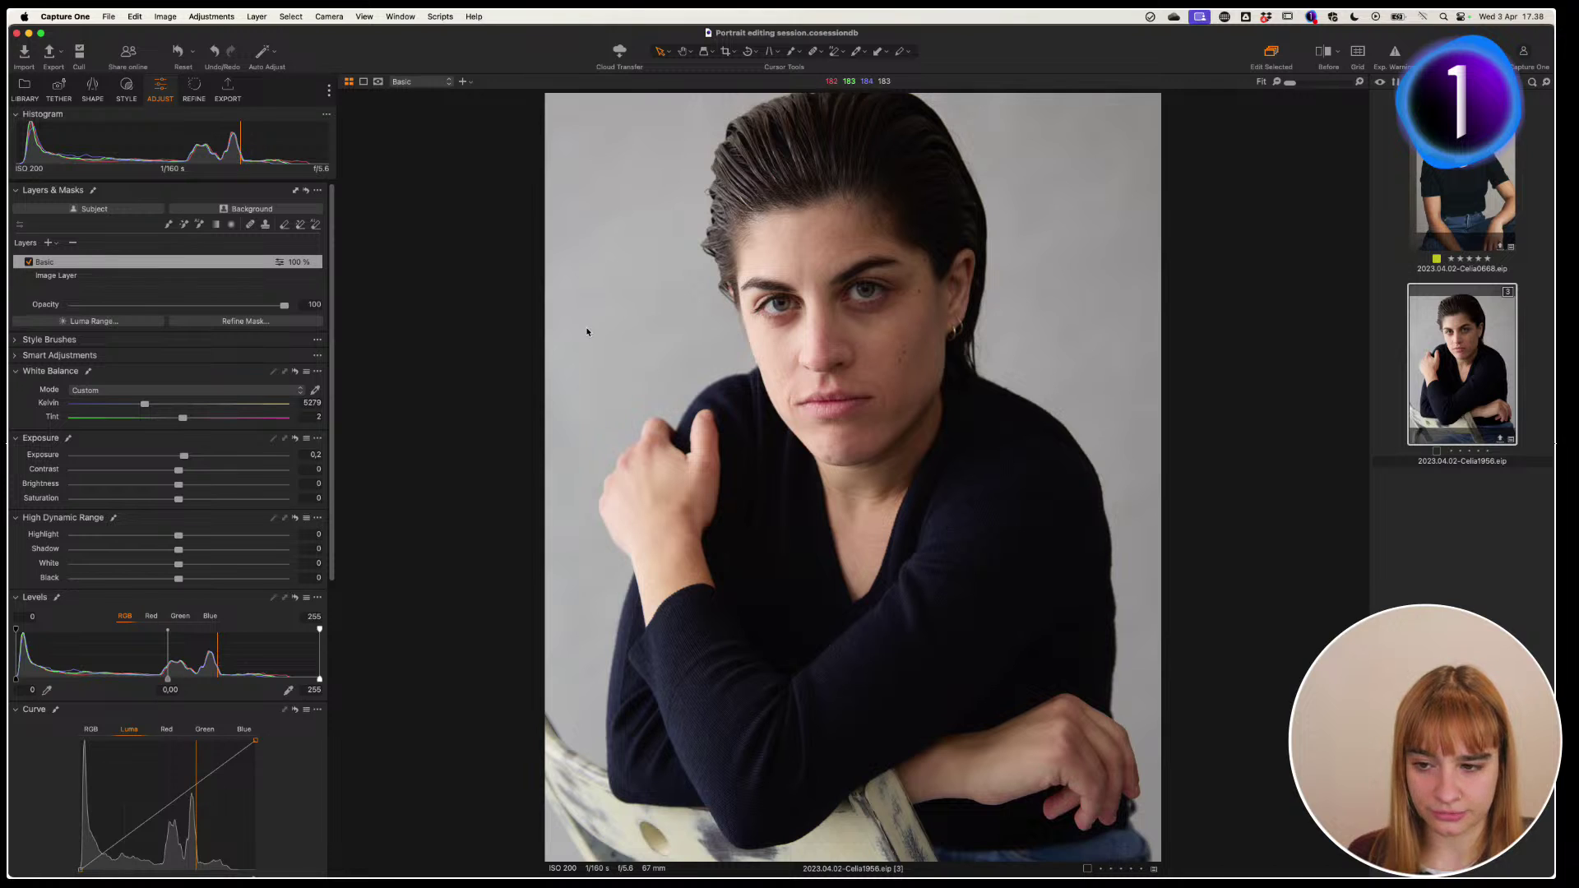
left_click(312, 402)
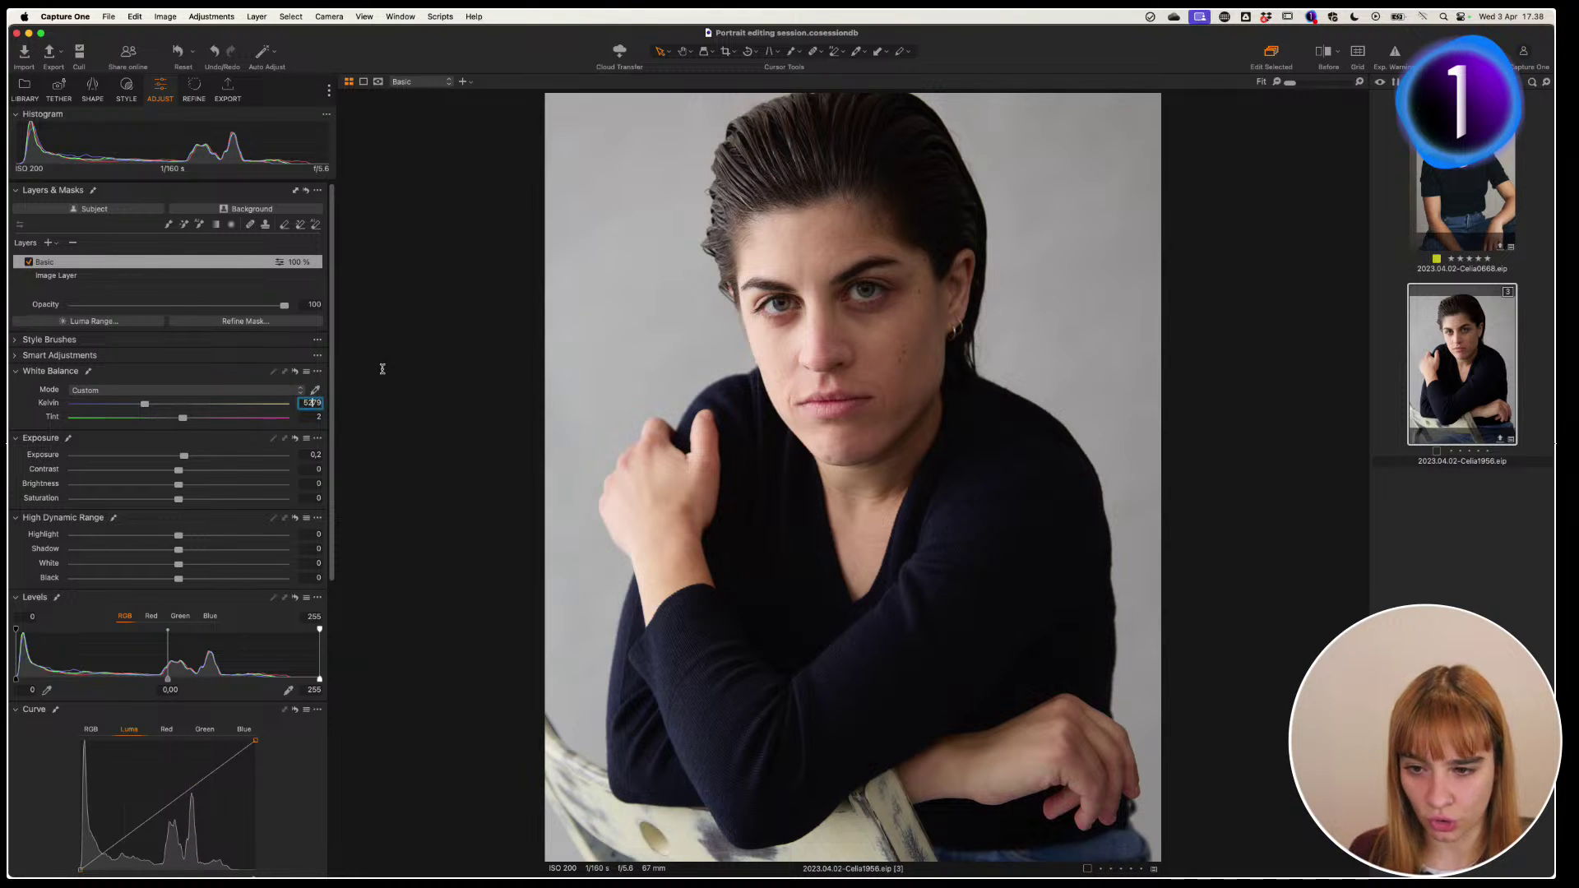
type("5304")
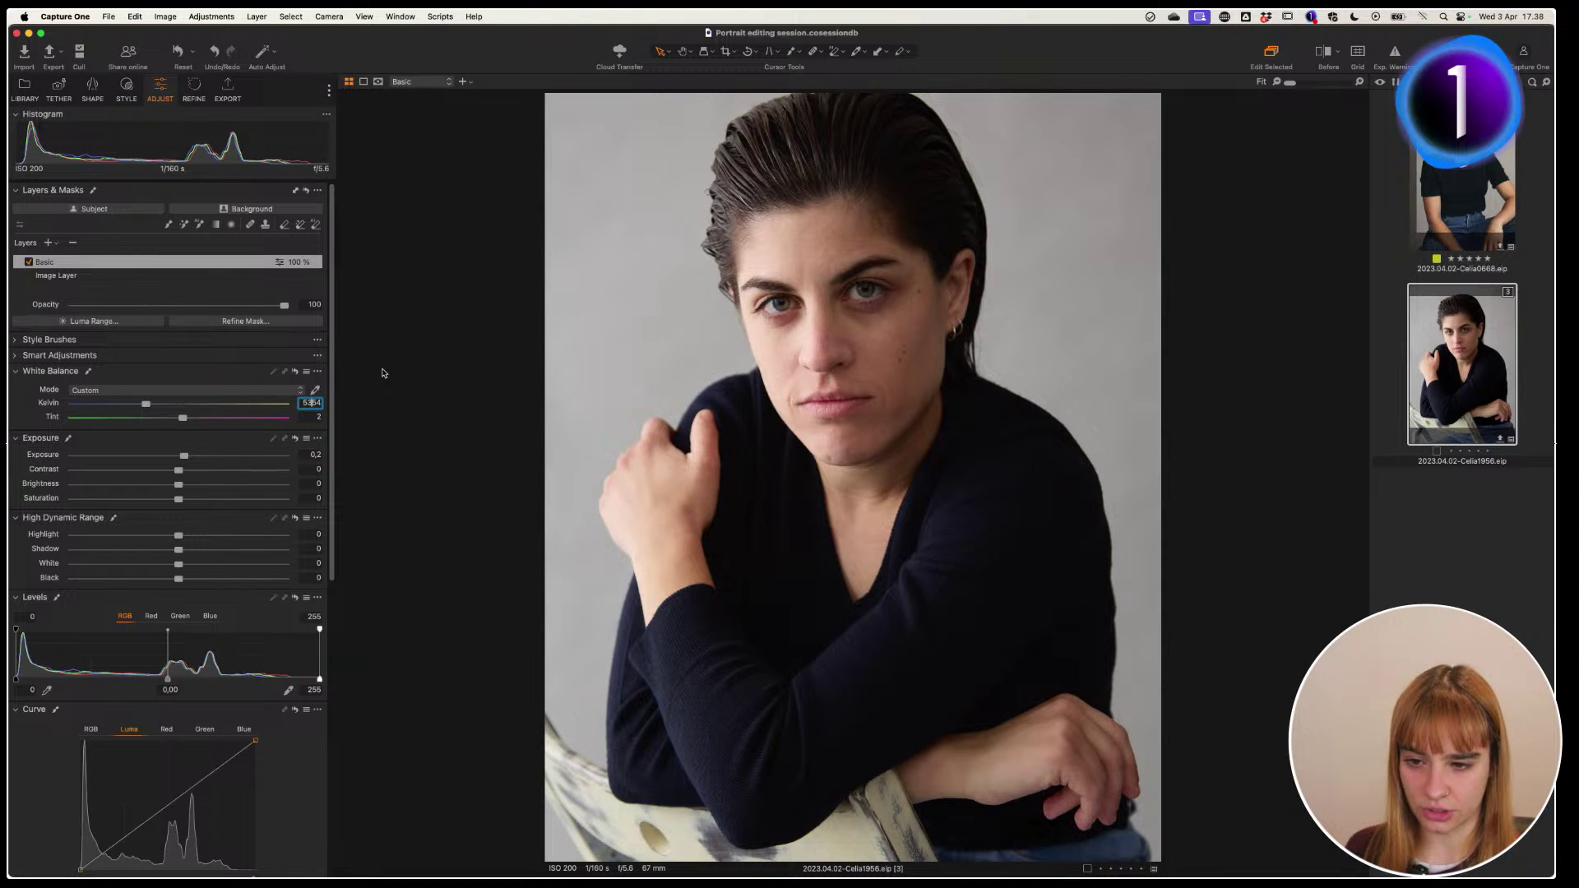
key("Return")
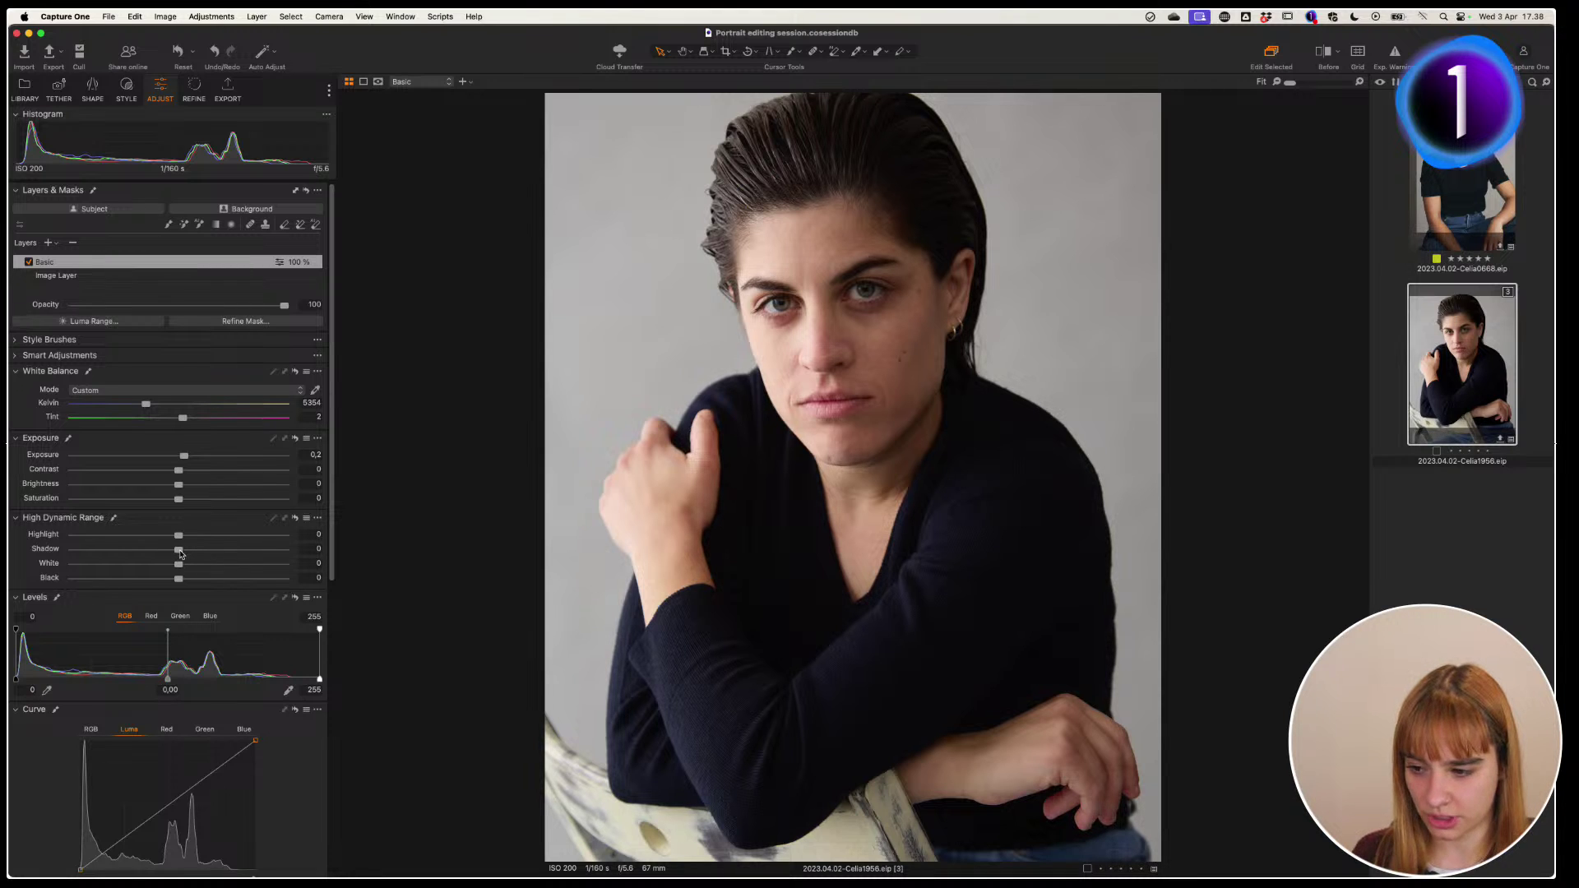
Raise the Basic layer's High Dynamic Range shadow value to 6
left_click_drag(180, 550, 184, 550)
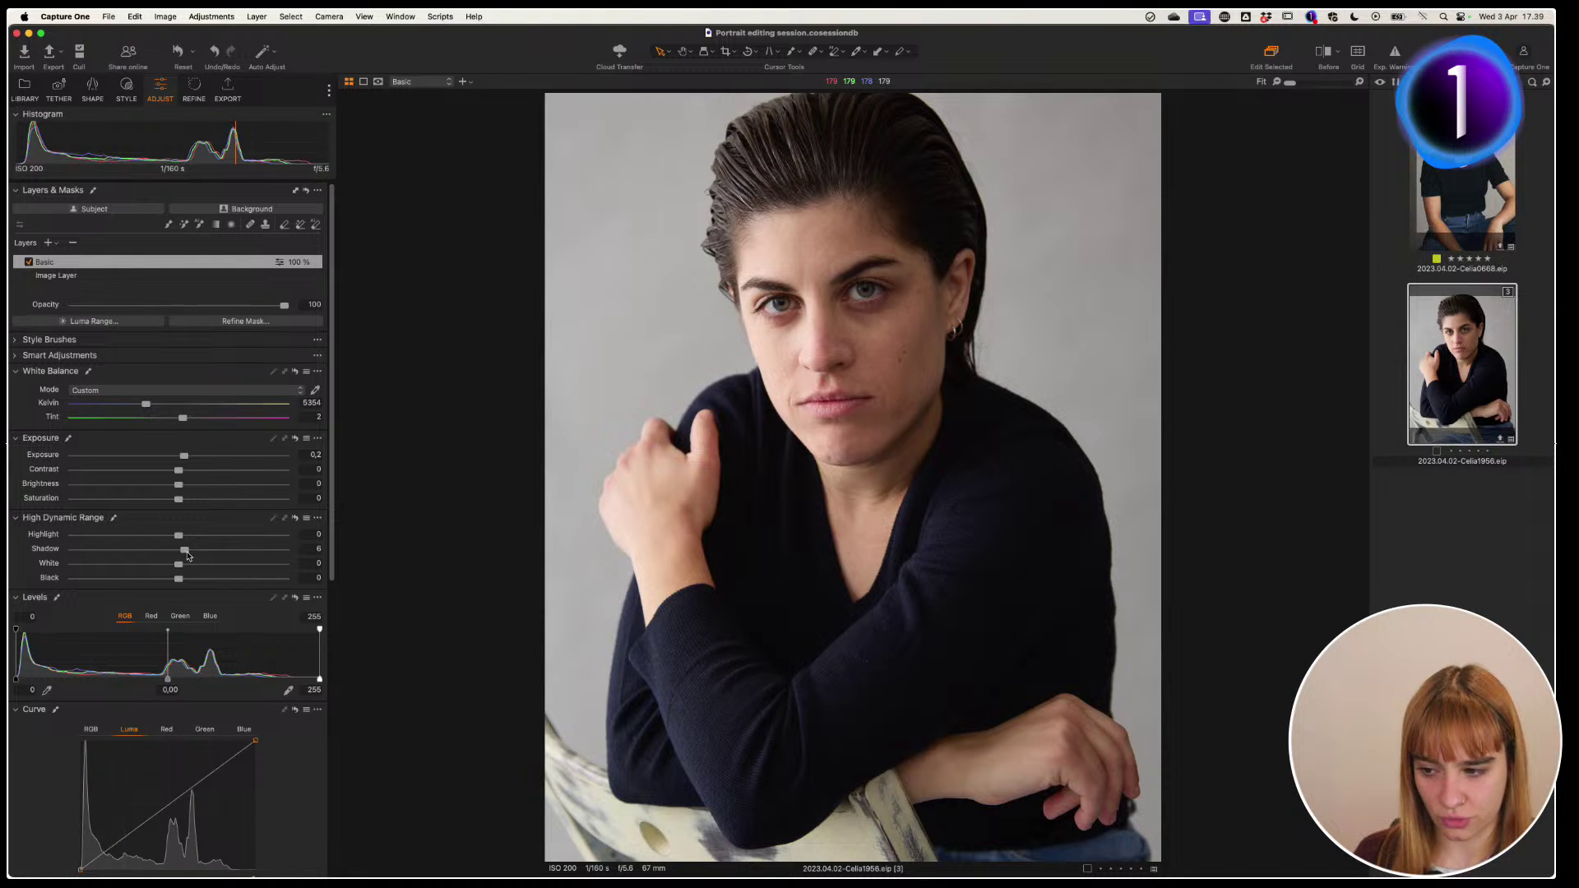
Try a High Dynamic Range shadow value of 24 on the Basic layer, and settle it at 5
left_click_drag(187, 555, 204, 551)
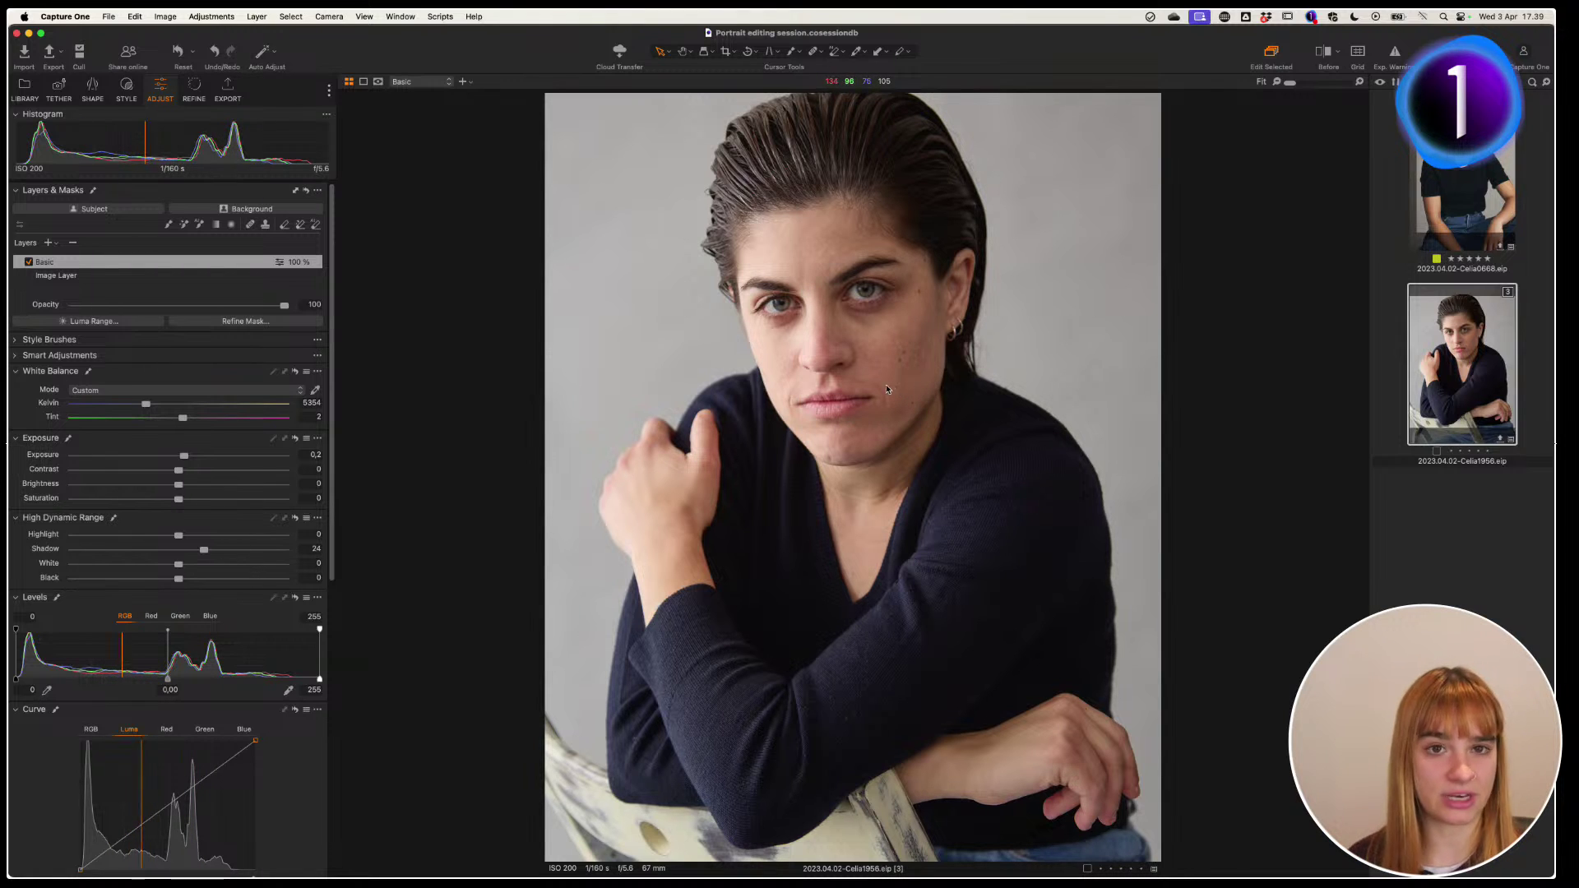
left_click_drag(198, 550, 184, 556)
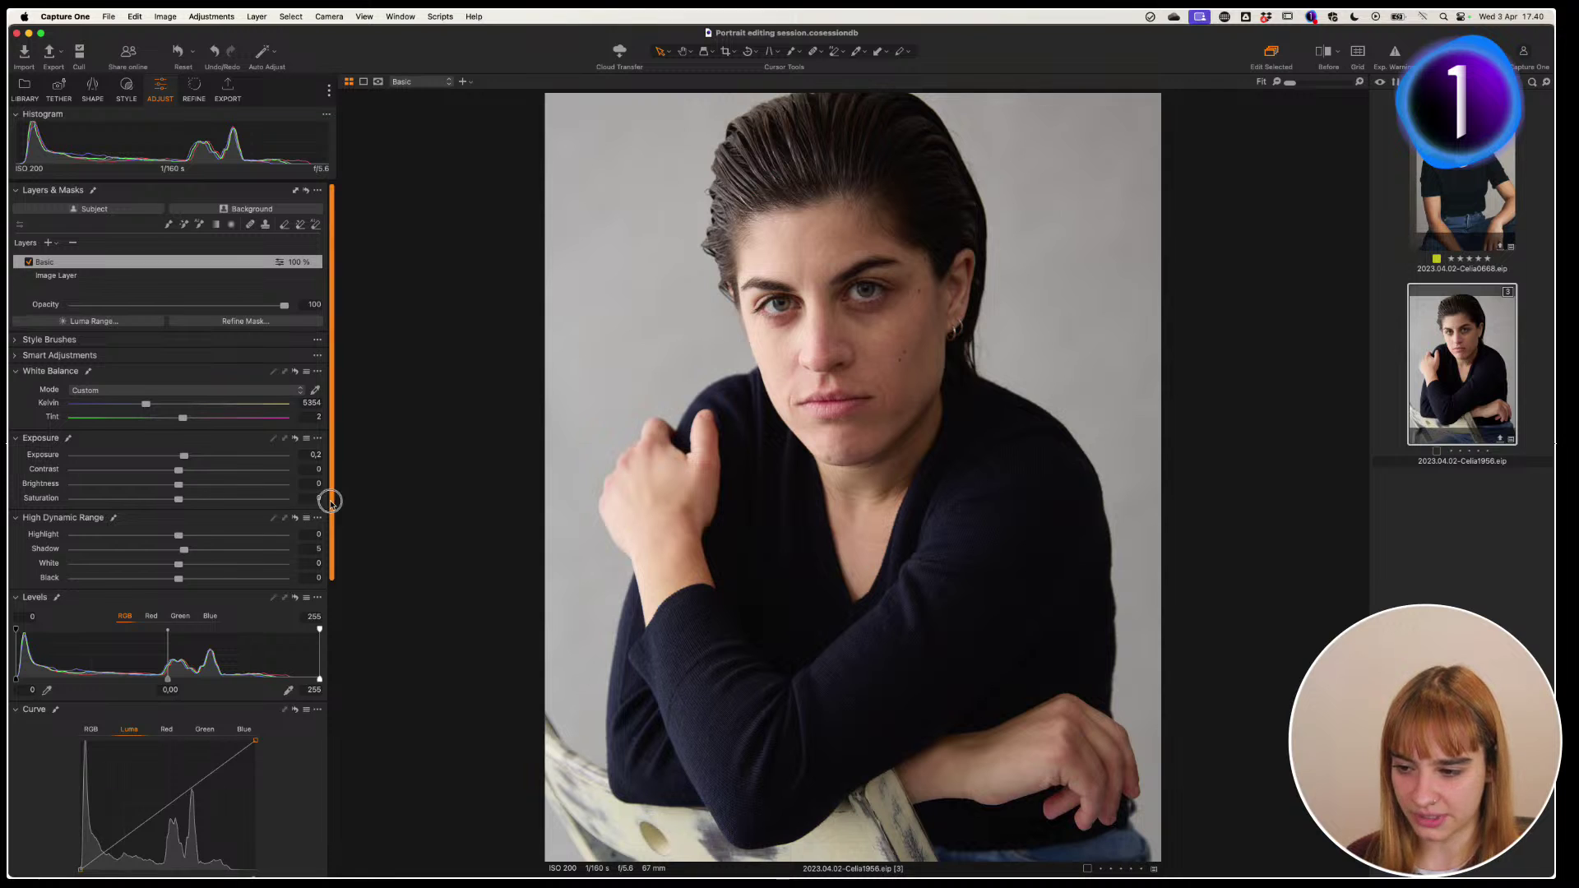
Clone the edited portrait variant to get a second copy for comparing curves
left_click_drag(329, 494, 343, 586)
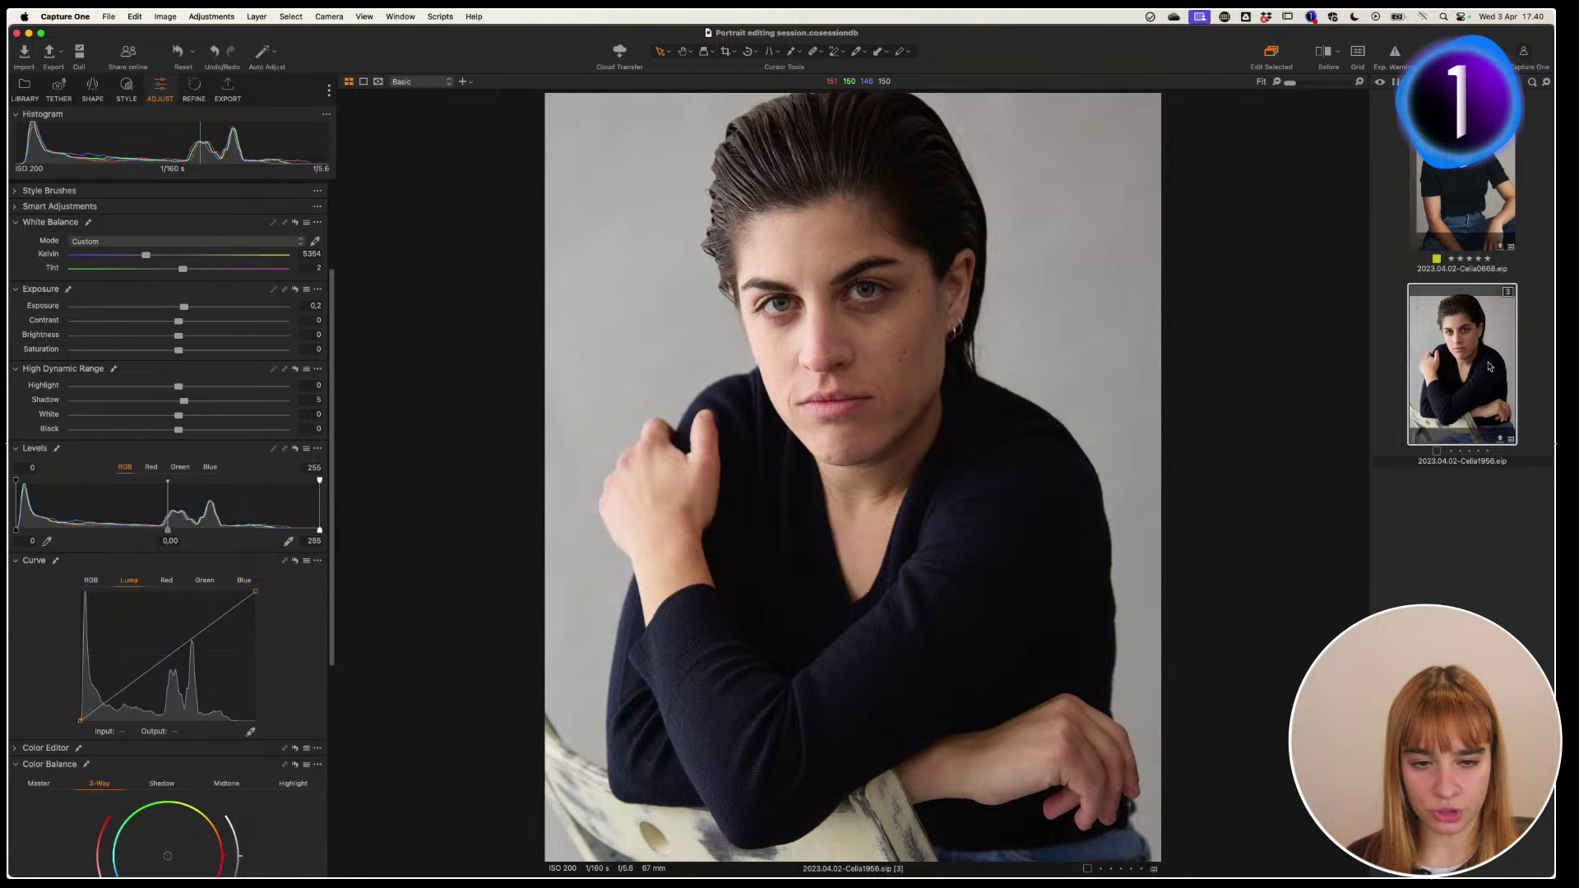
right_click(1455, 365)
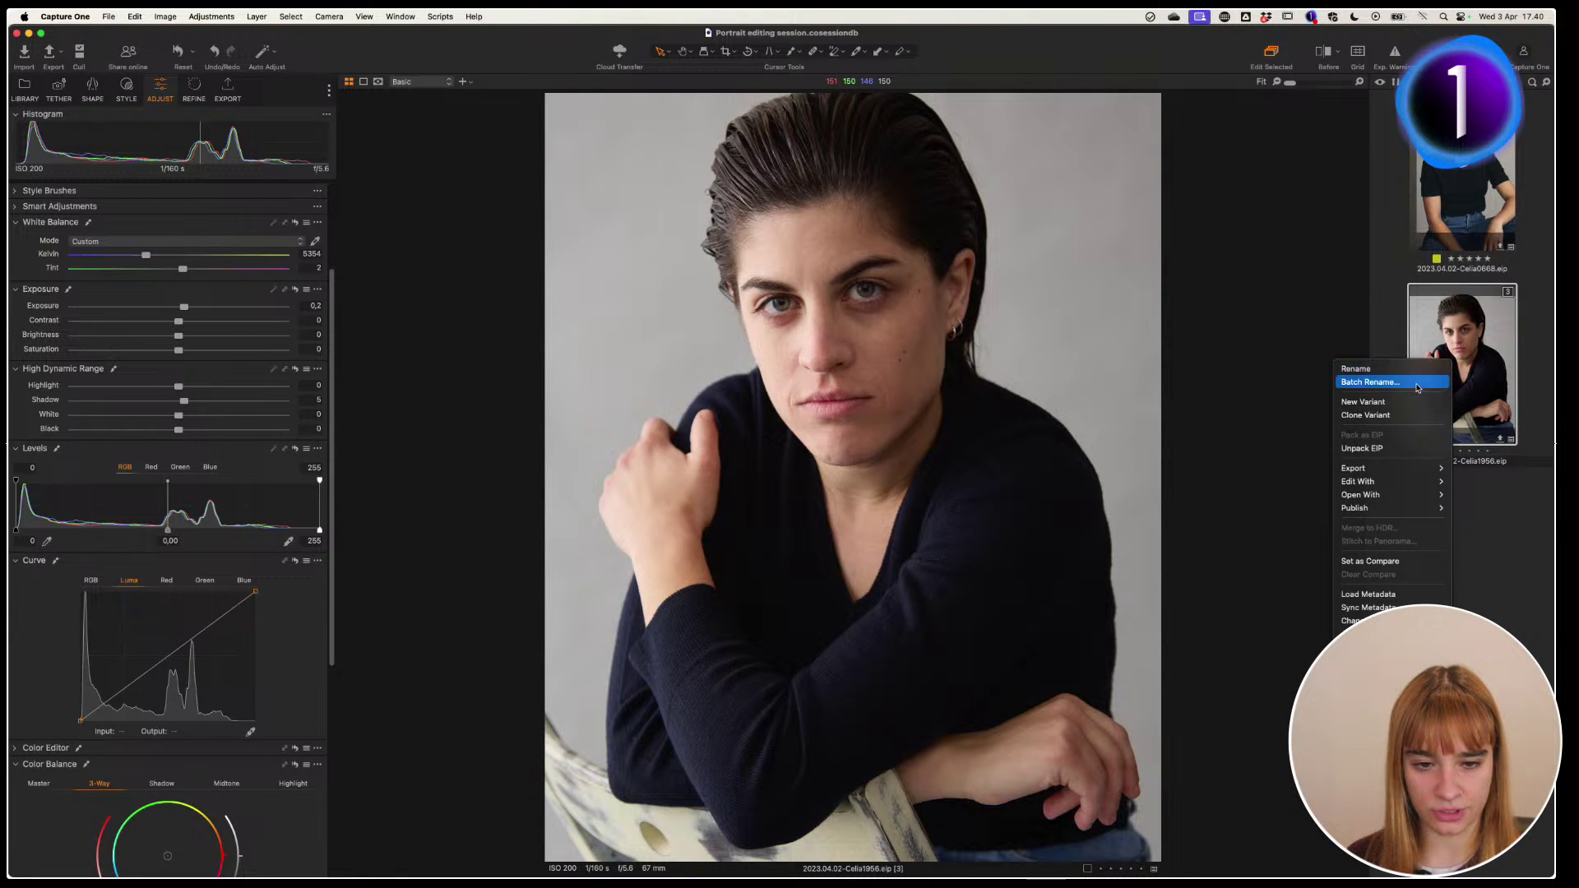
left_click(1409, 417)
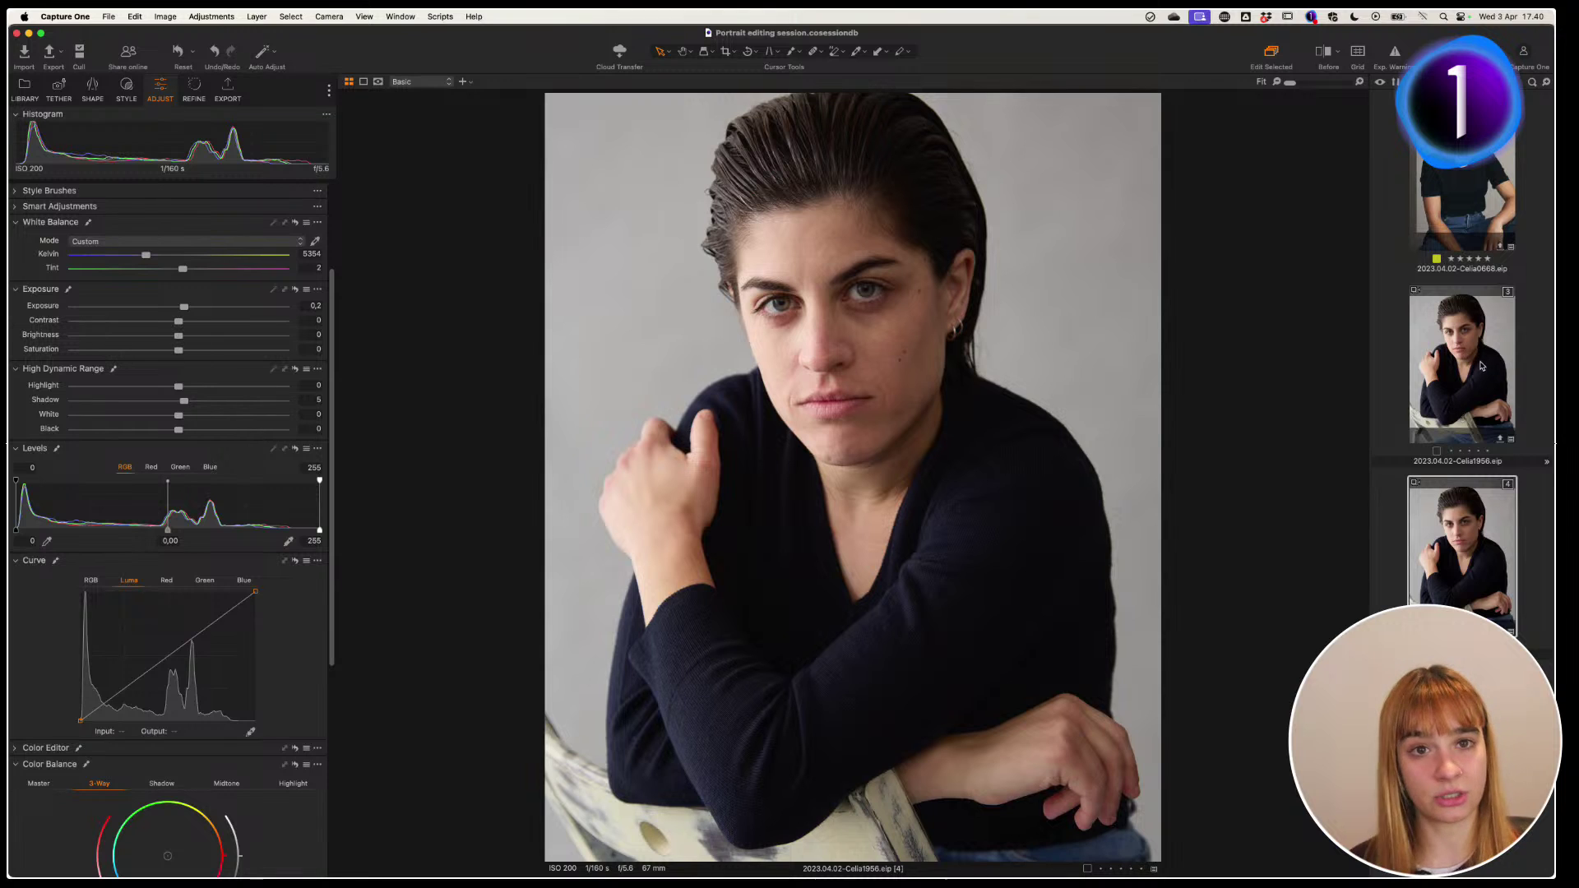
On the original variant, shape the RGB curve into a gentle S by lowering the shadows and lifting the highlights
left_click(1450, 359)
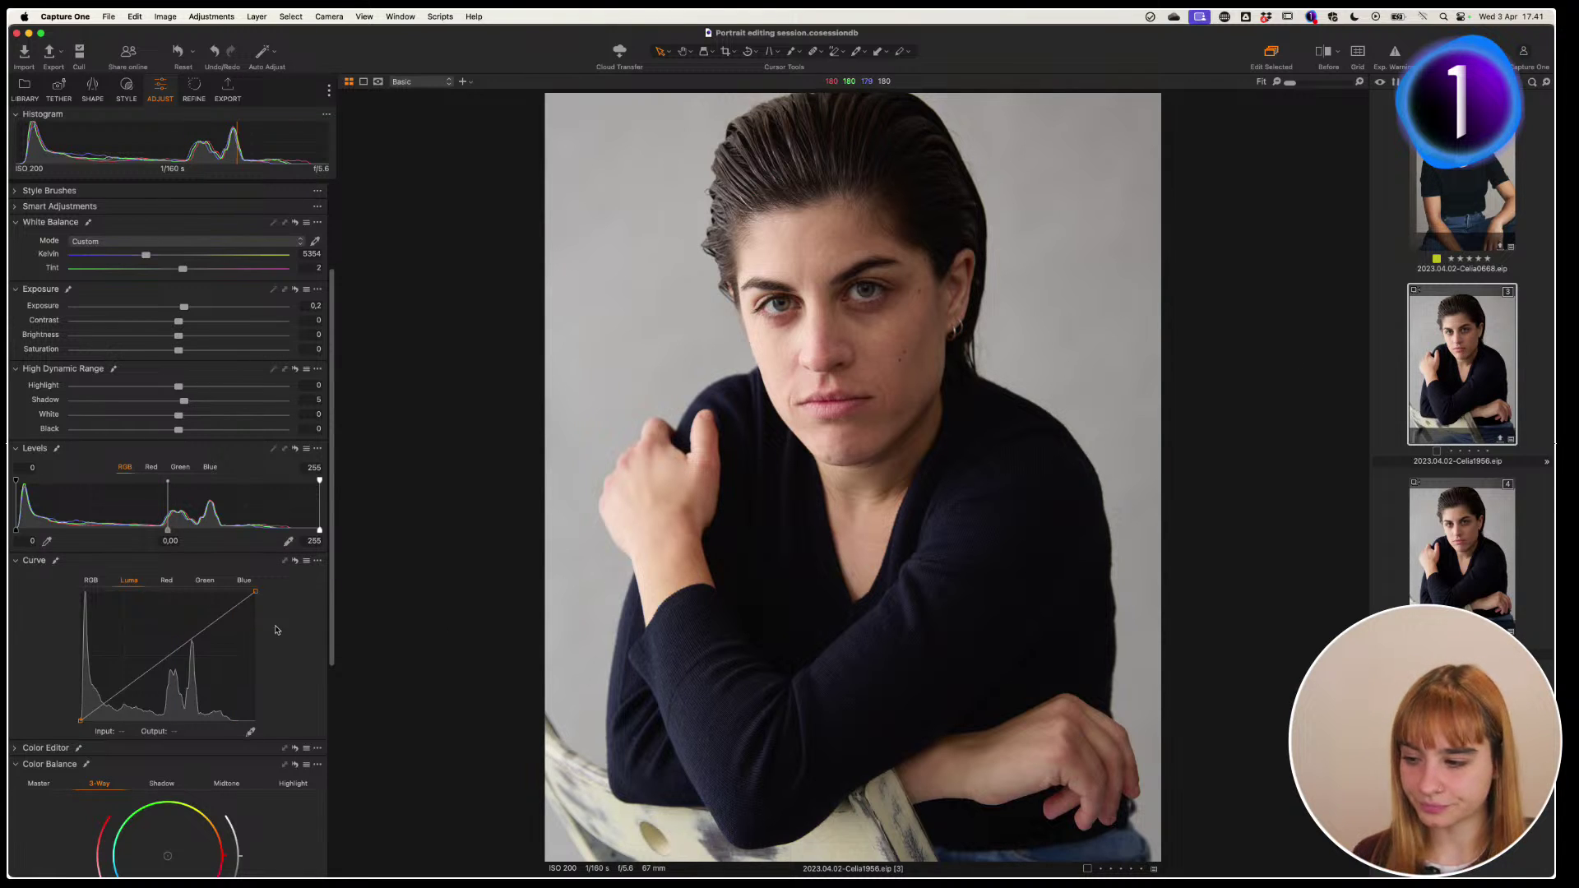
left_click(93, 581)
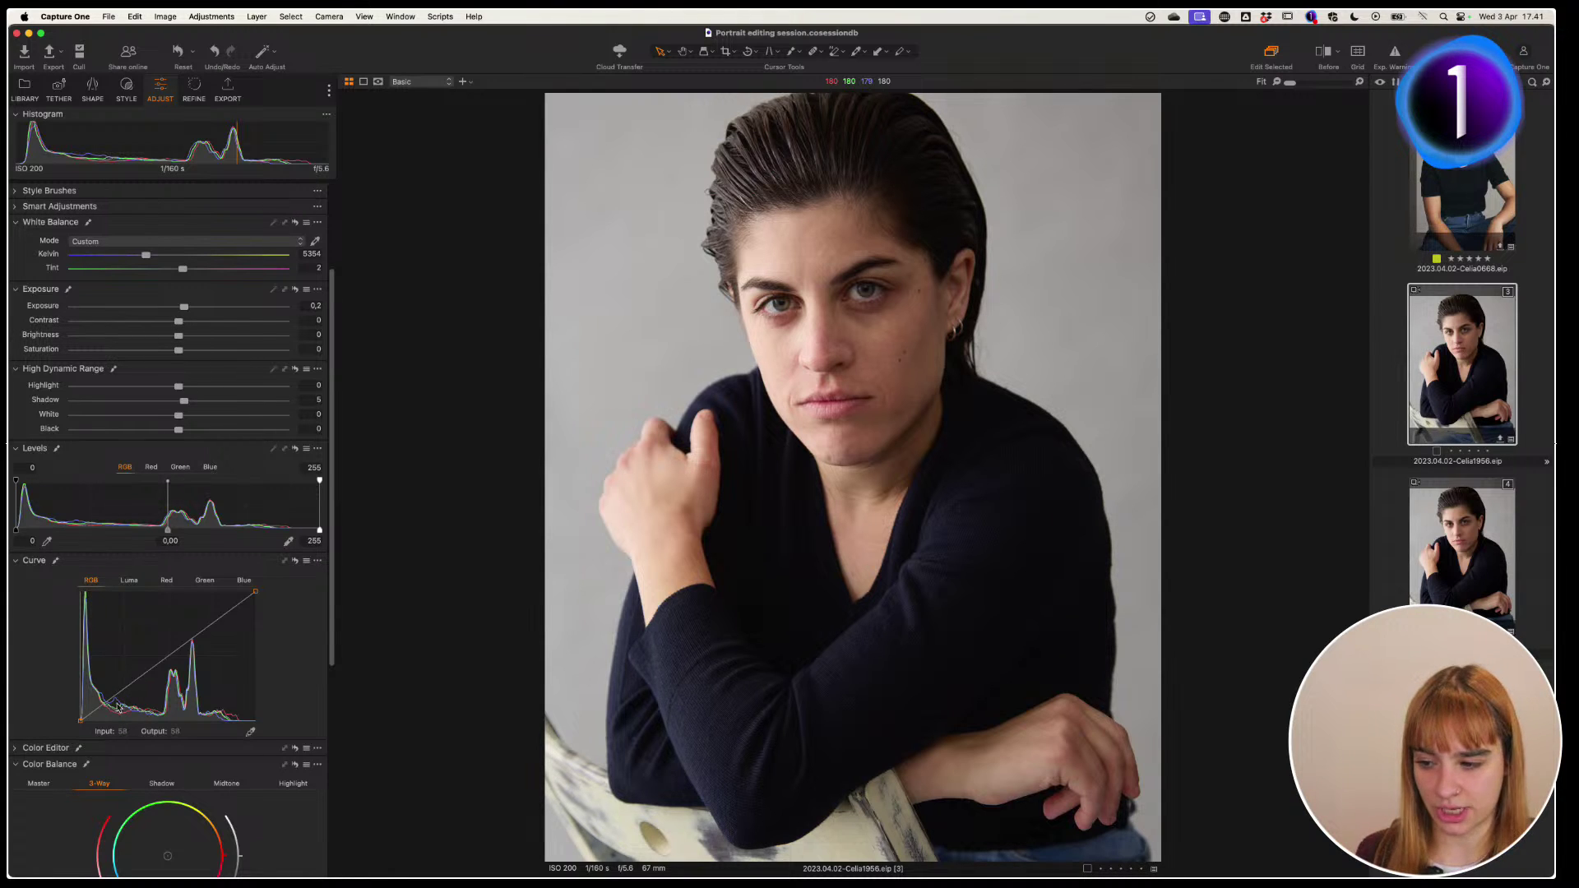
left_click_drag(123, 687, 124, 694)
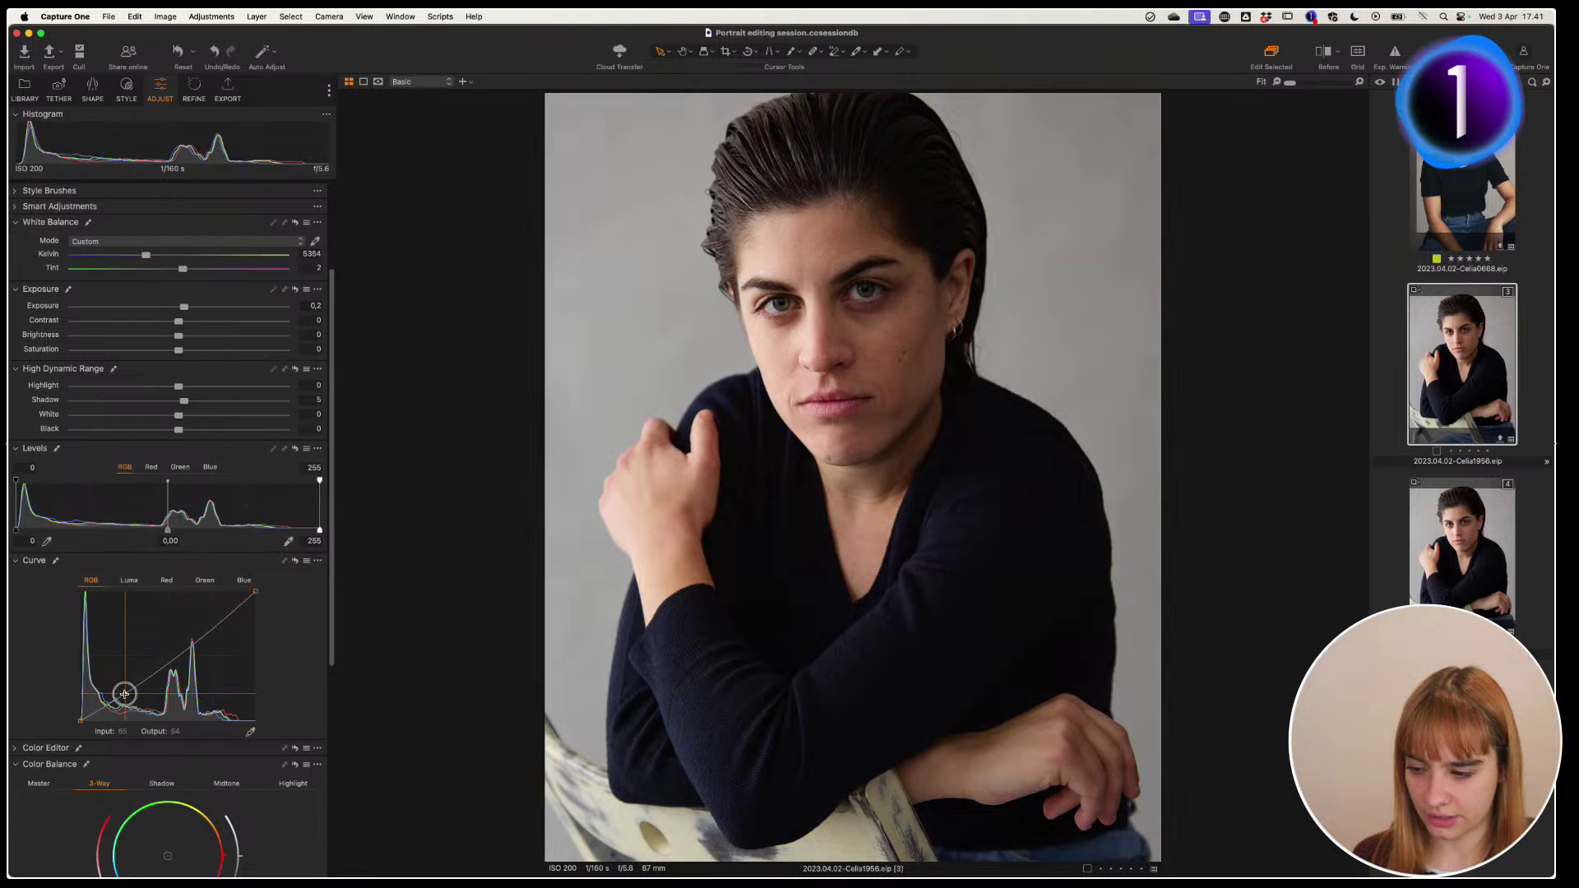
left_click_drag(204, 636, 208, 621)
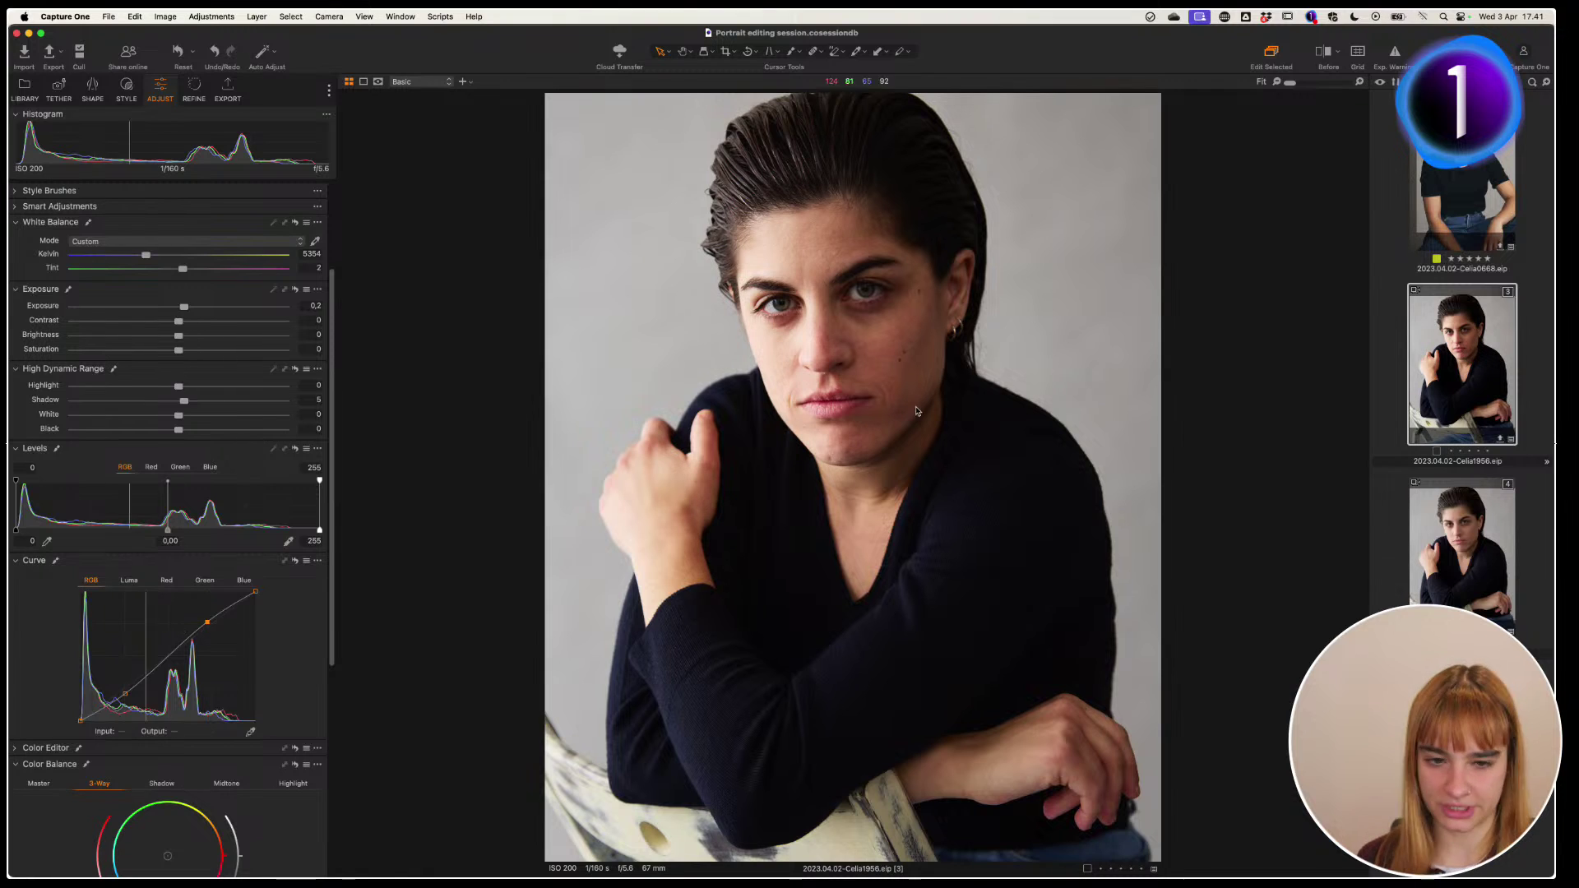
On the cloned variant, shape the Luma curve into a similar gentle S with lower shadows and lifted highlights
left_click(1459, 547)
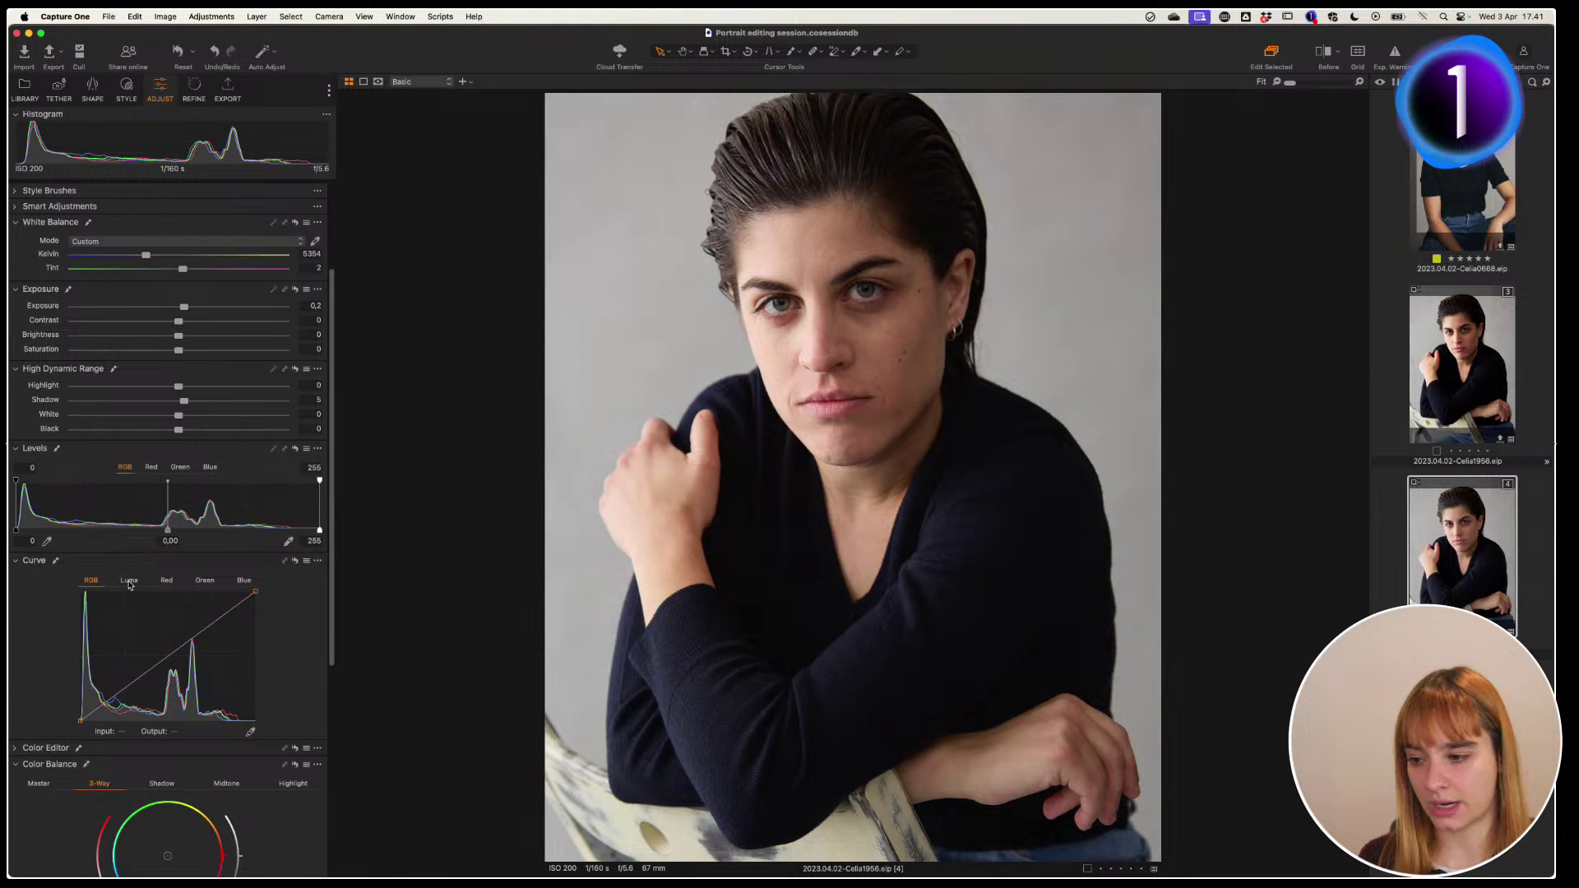
left_click(129, 580)
left_click_drag(127, 690, 125, 692)
left_click_drag(206, 627, 208, 620)
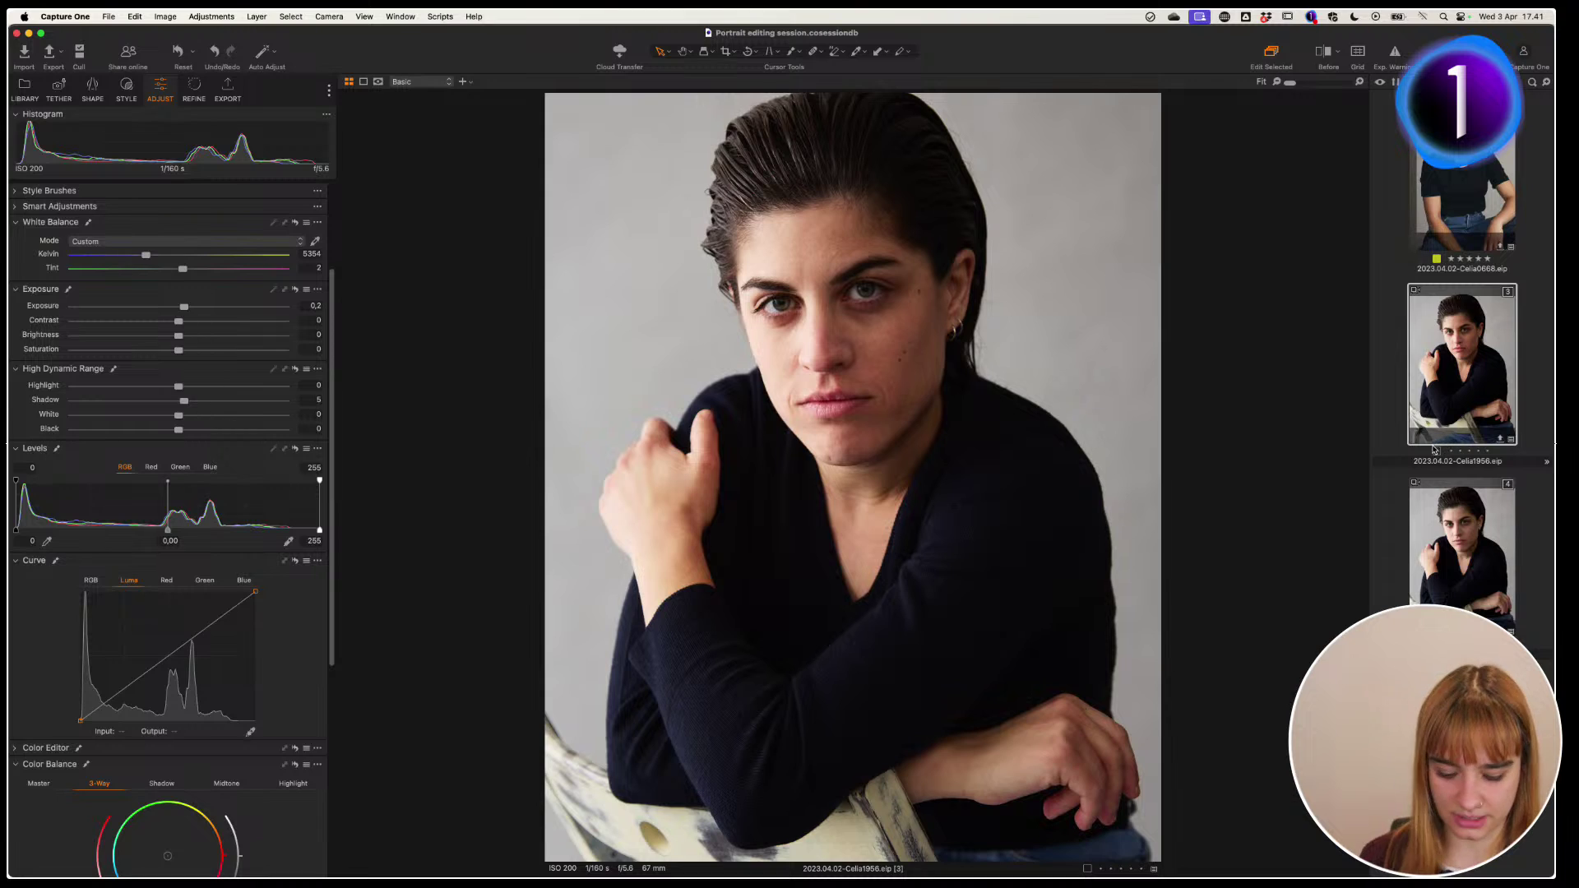
Compare the RGB-curve and Luma-curve variants side by side in full screen
key("ctrl+super+f")
key("ctrl+super+f")
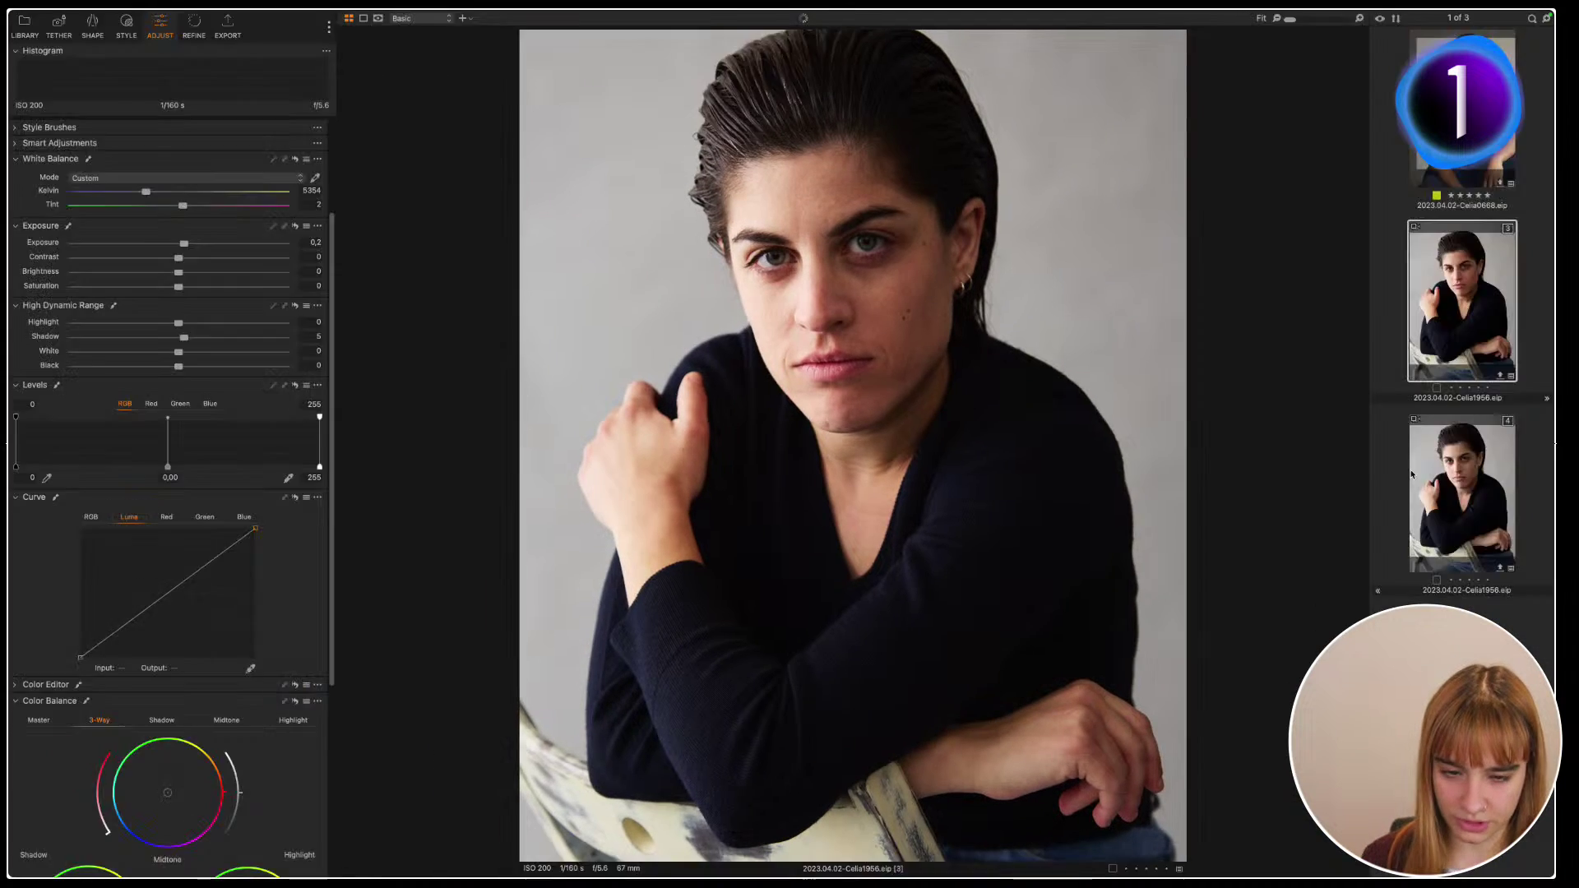
left_click(1460, 553, "super")
key("ctrl+super+f")
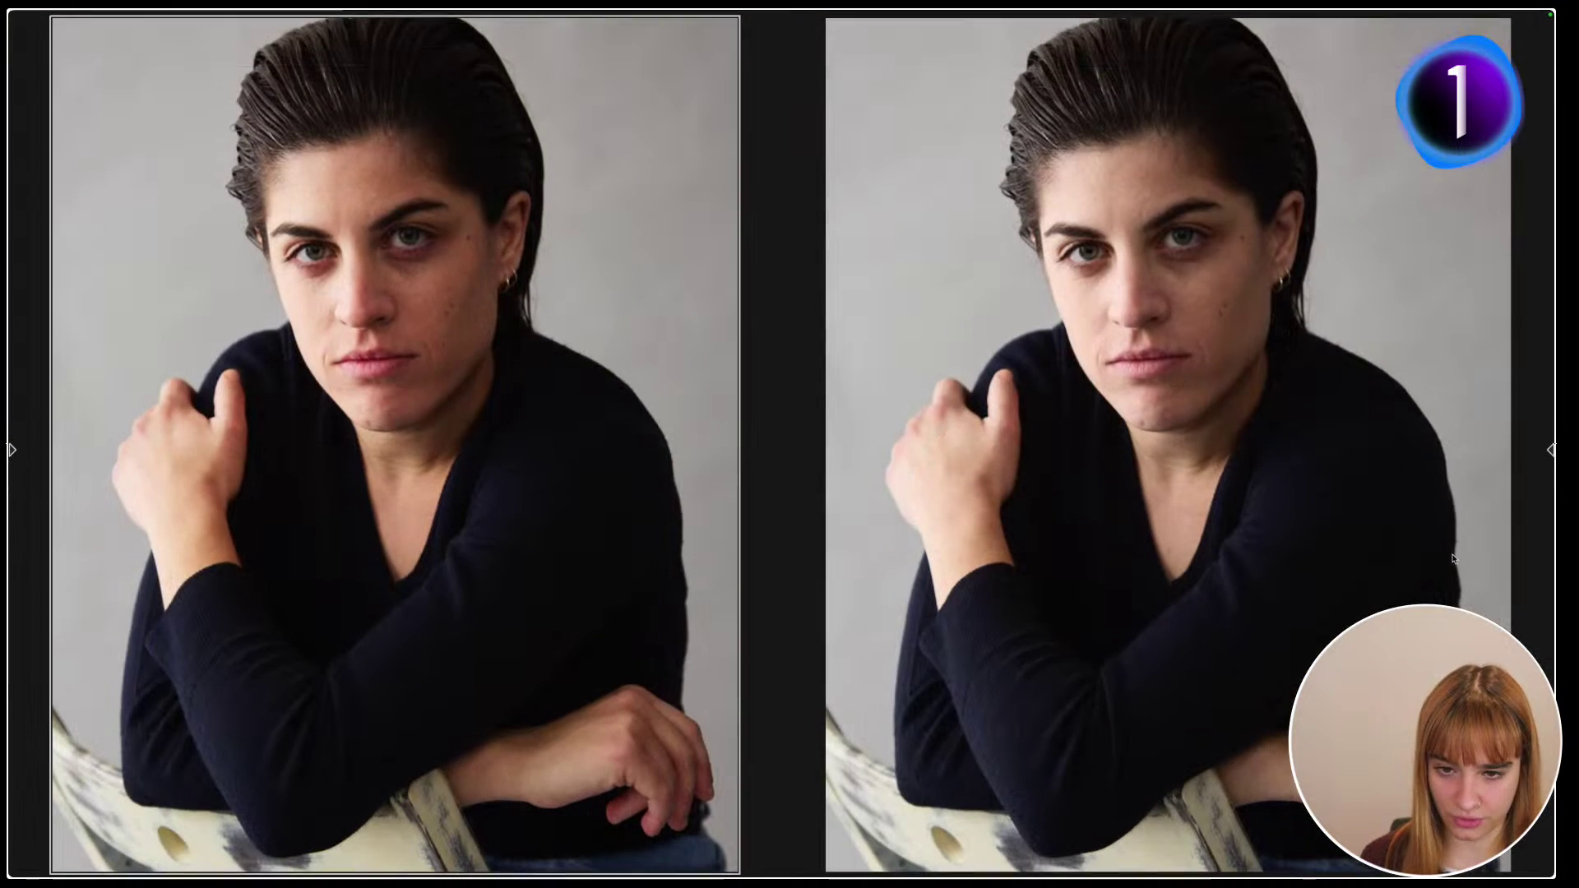
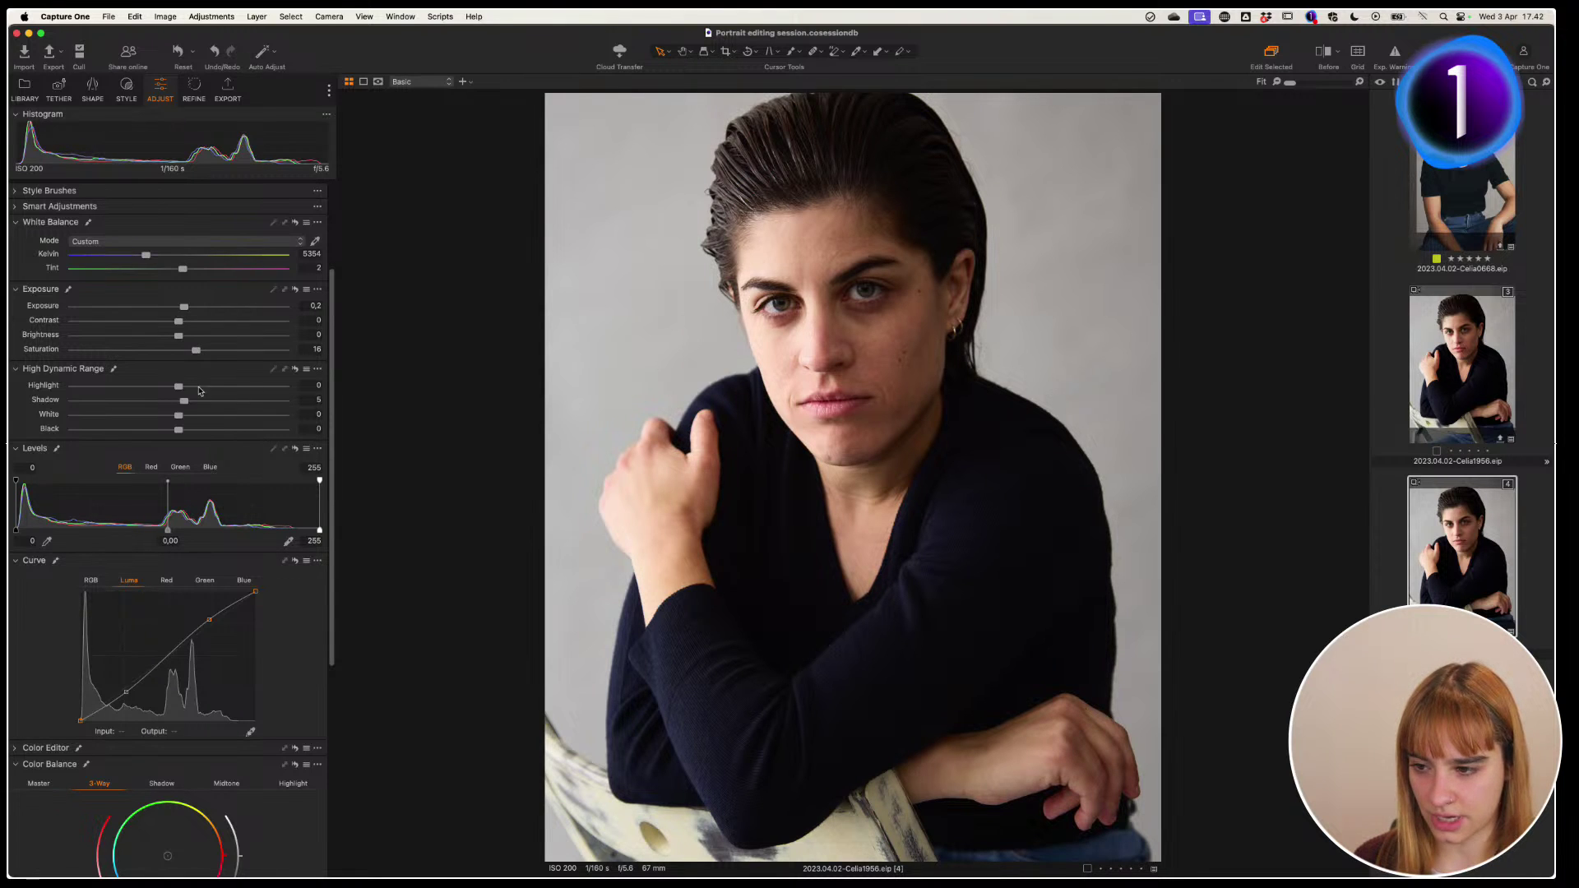
Set the cloned variant's saturation to 15 and compare it with the original variant side by side in full screen
left_click(197, 351)
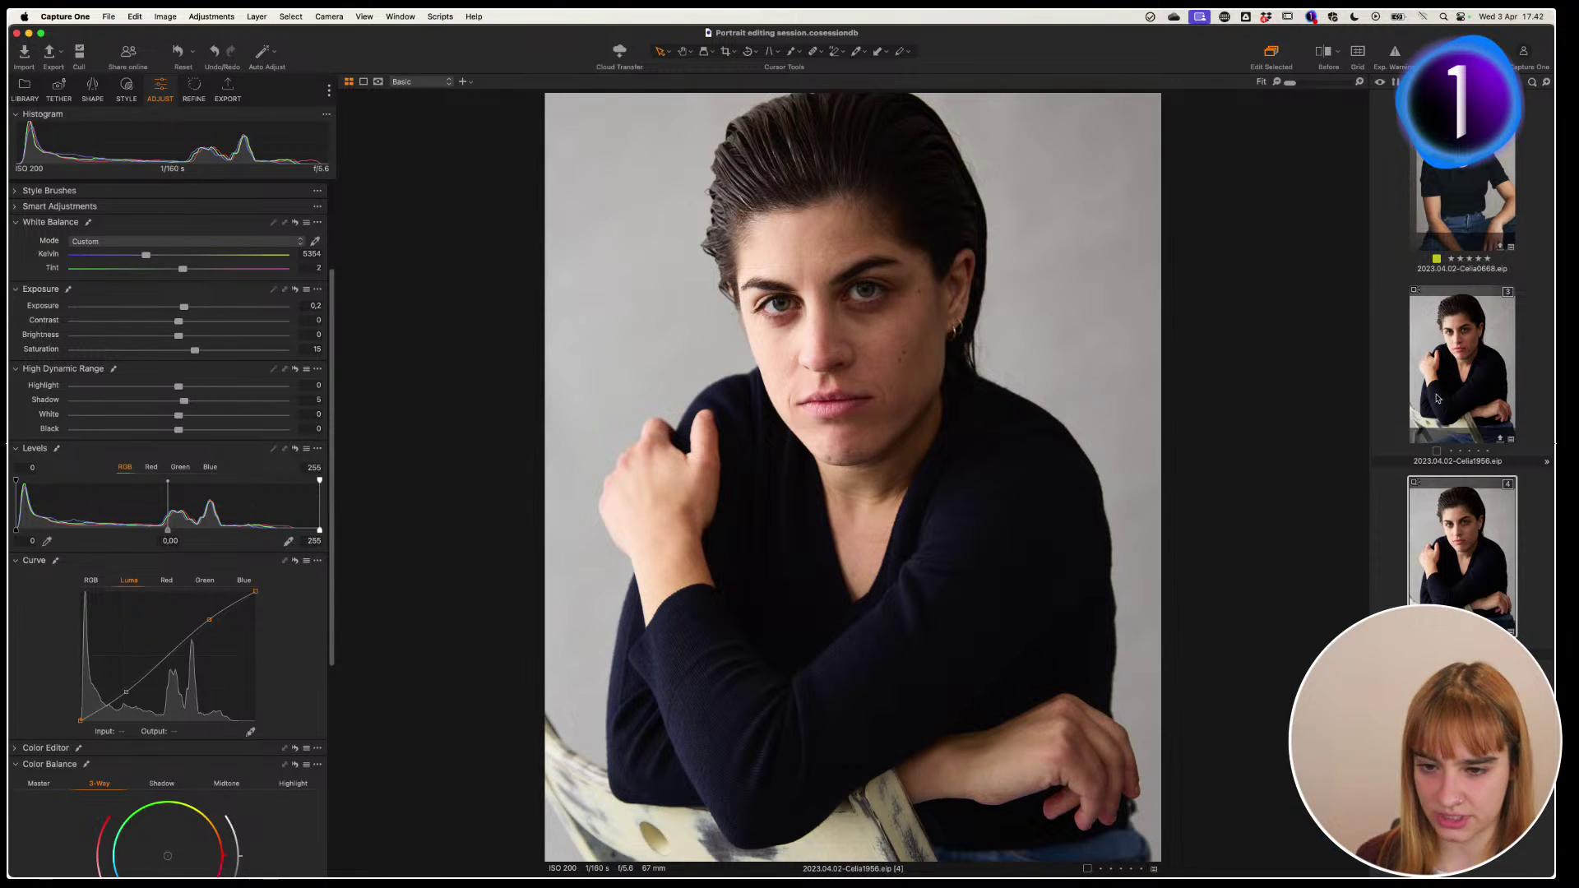
left_click(1473, 365, "super")
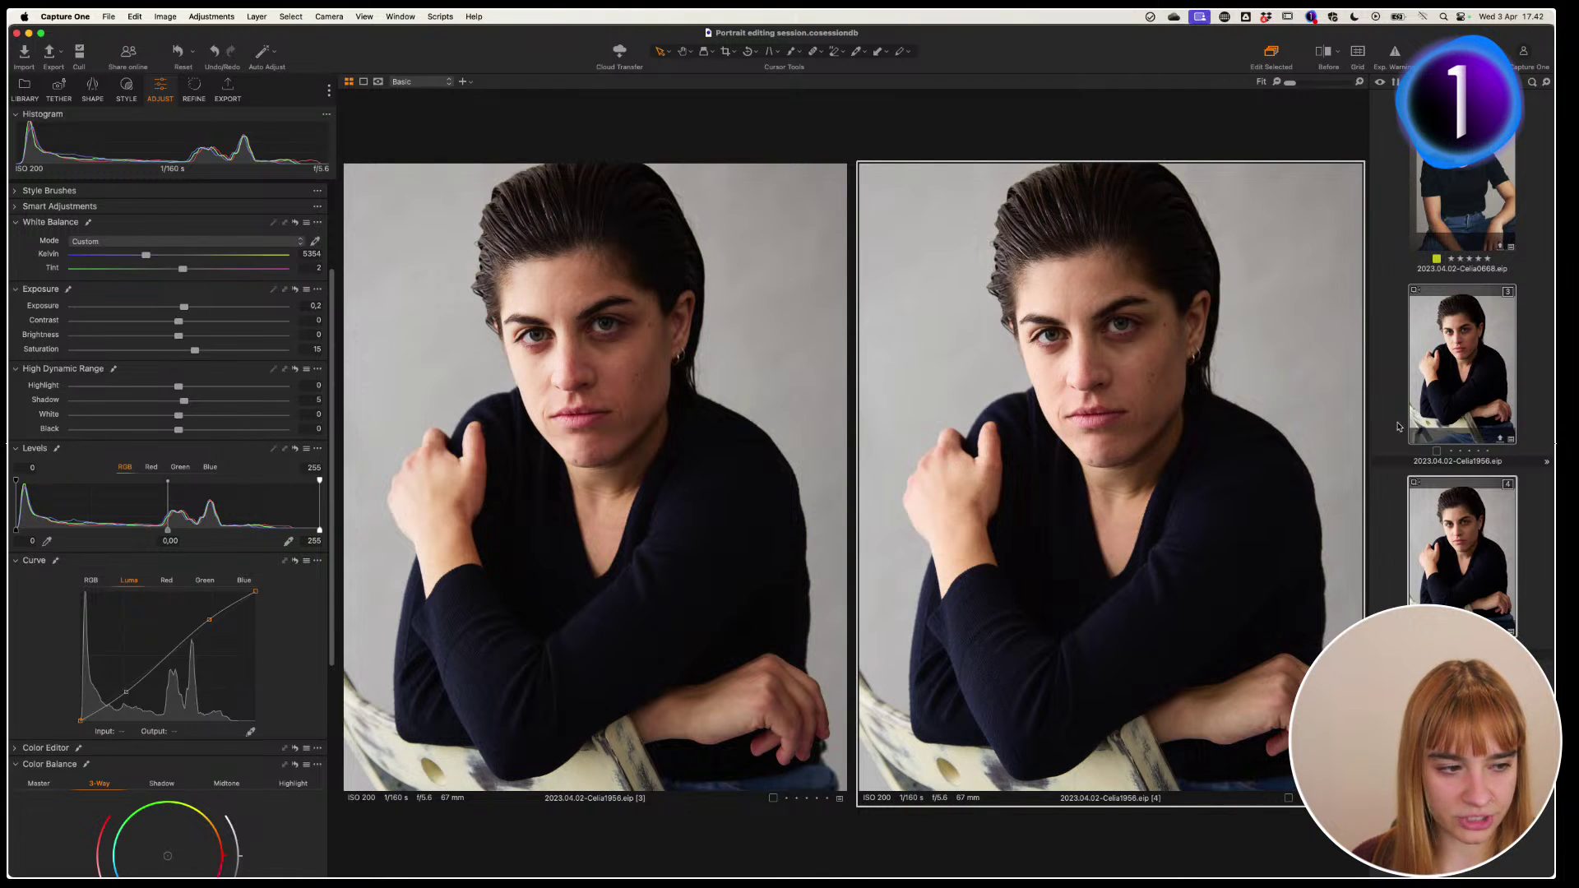
key("ctrl+super+f")
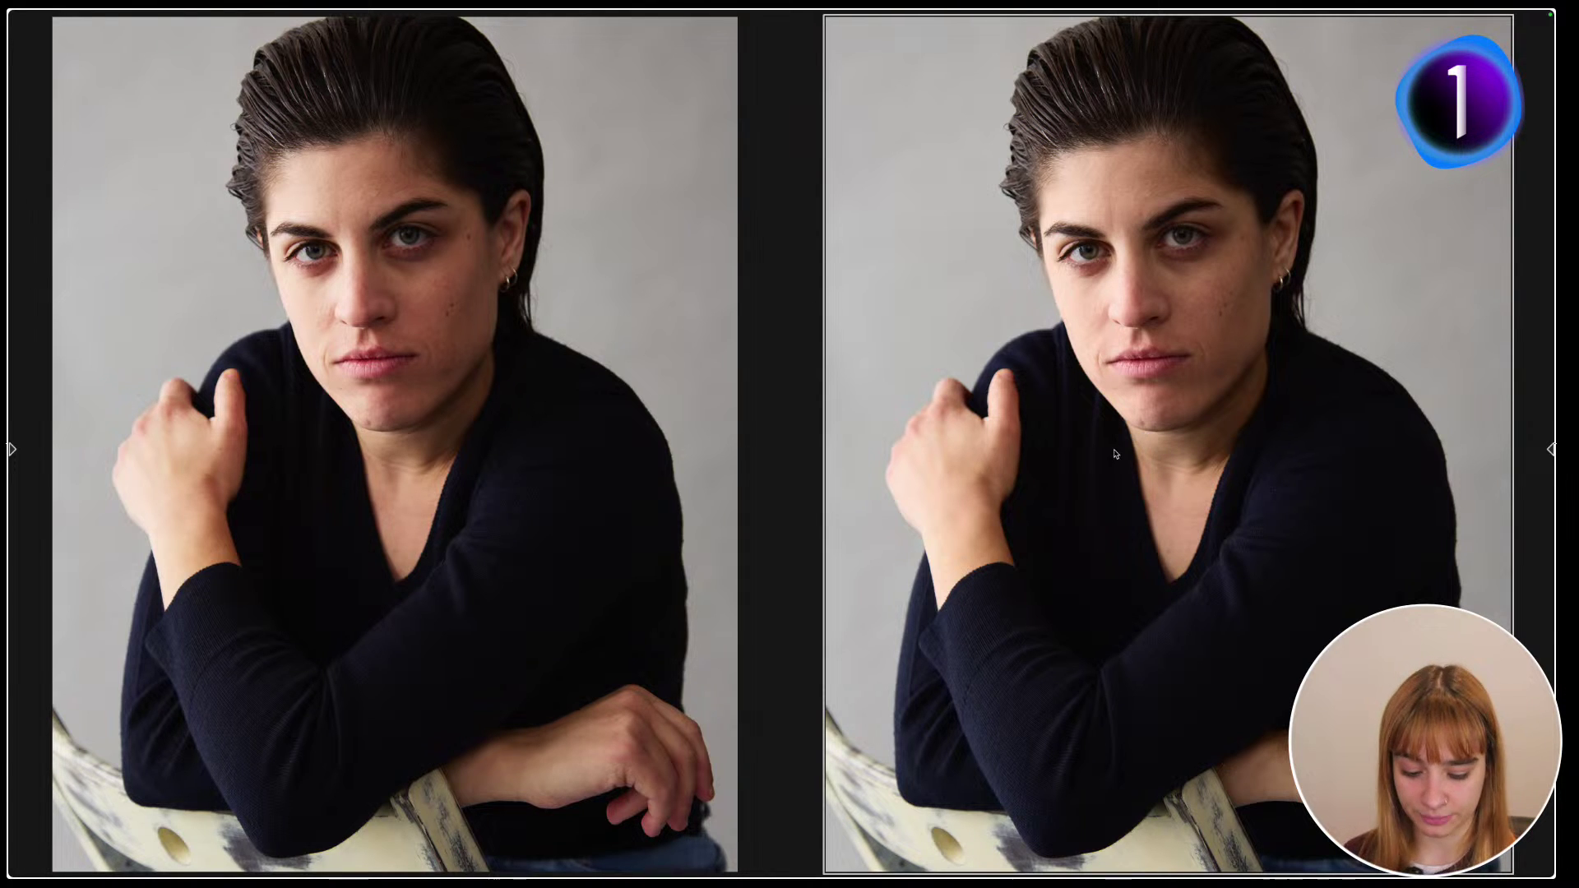
key("ctrl+super+f")
On the cloned variant alone, set the saturation to 18 and move the Luma curve's shadow point slightly lower
left_click(1462, 543)
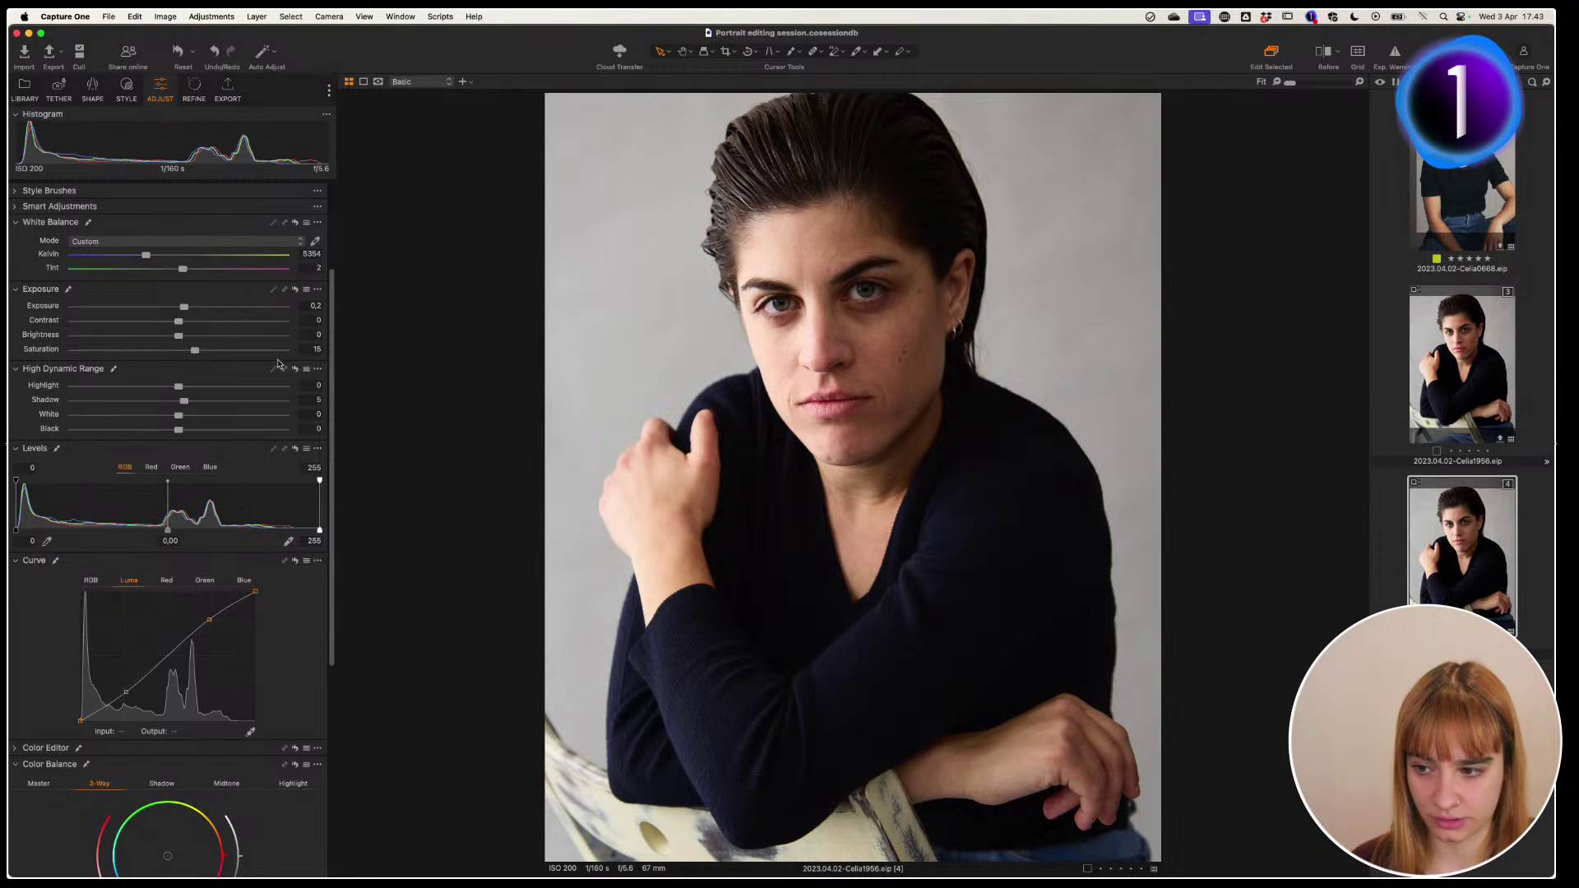
left_click(194, 351)
left_click_drag(194, 351, 197, 352)
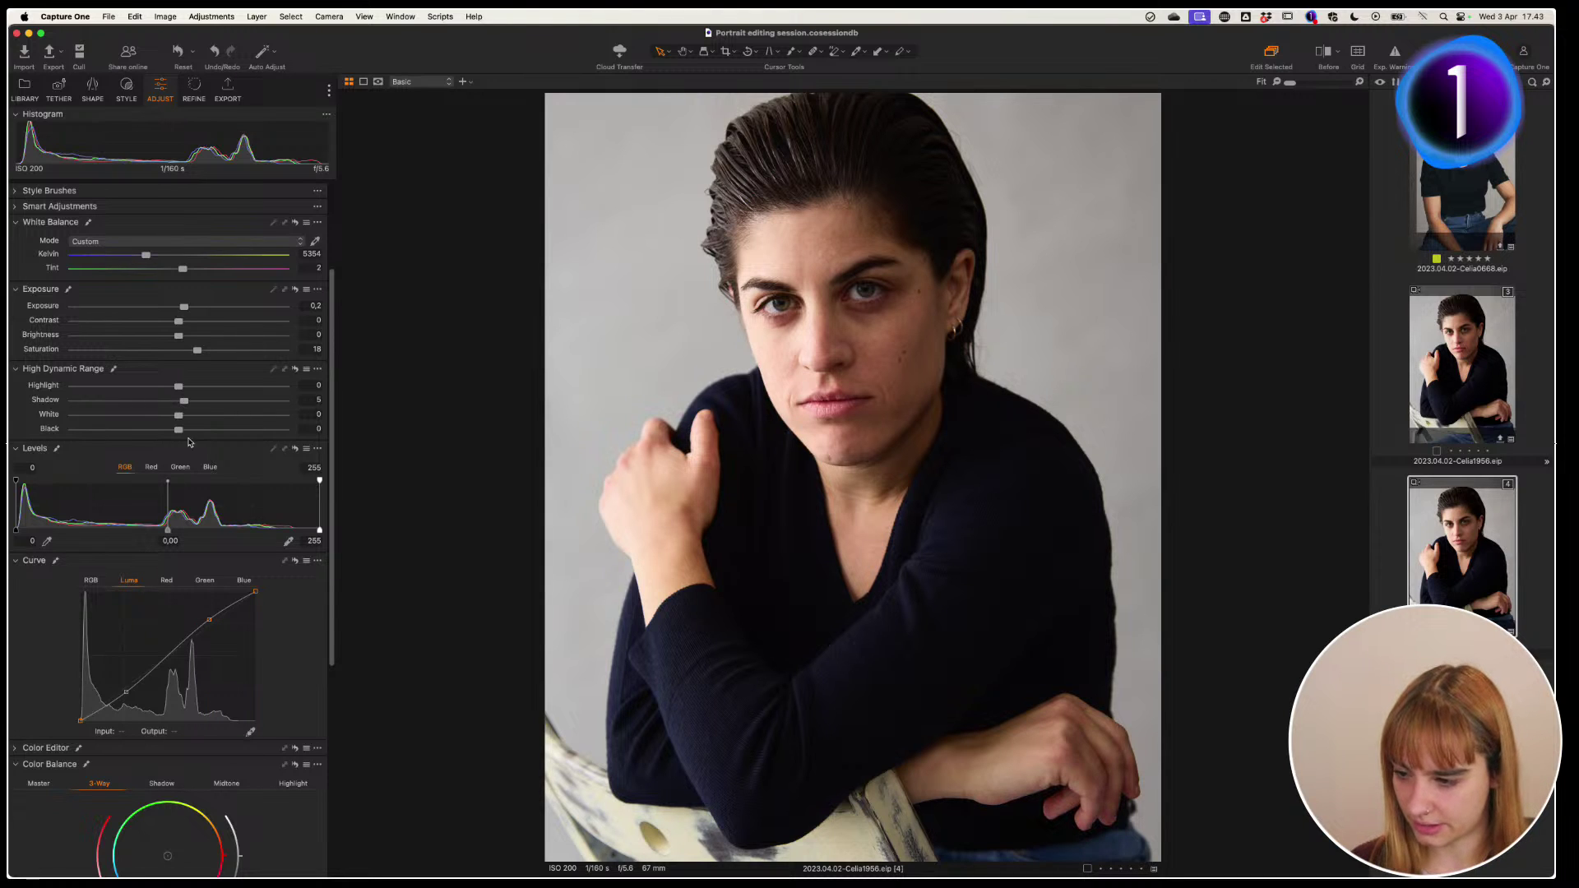
left_click_drag(126, 692, 119, 699)
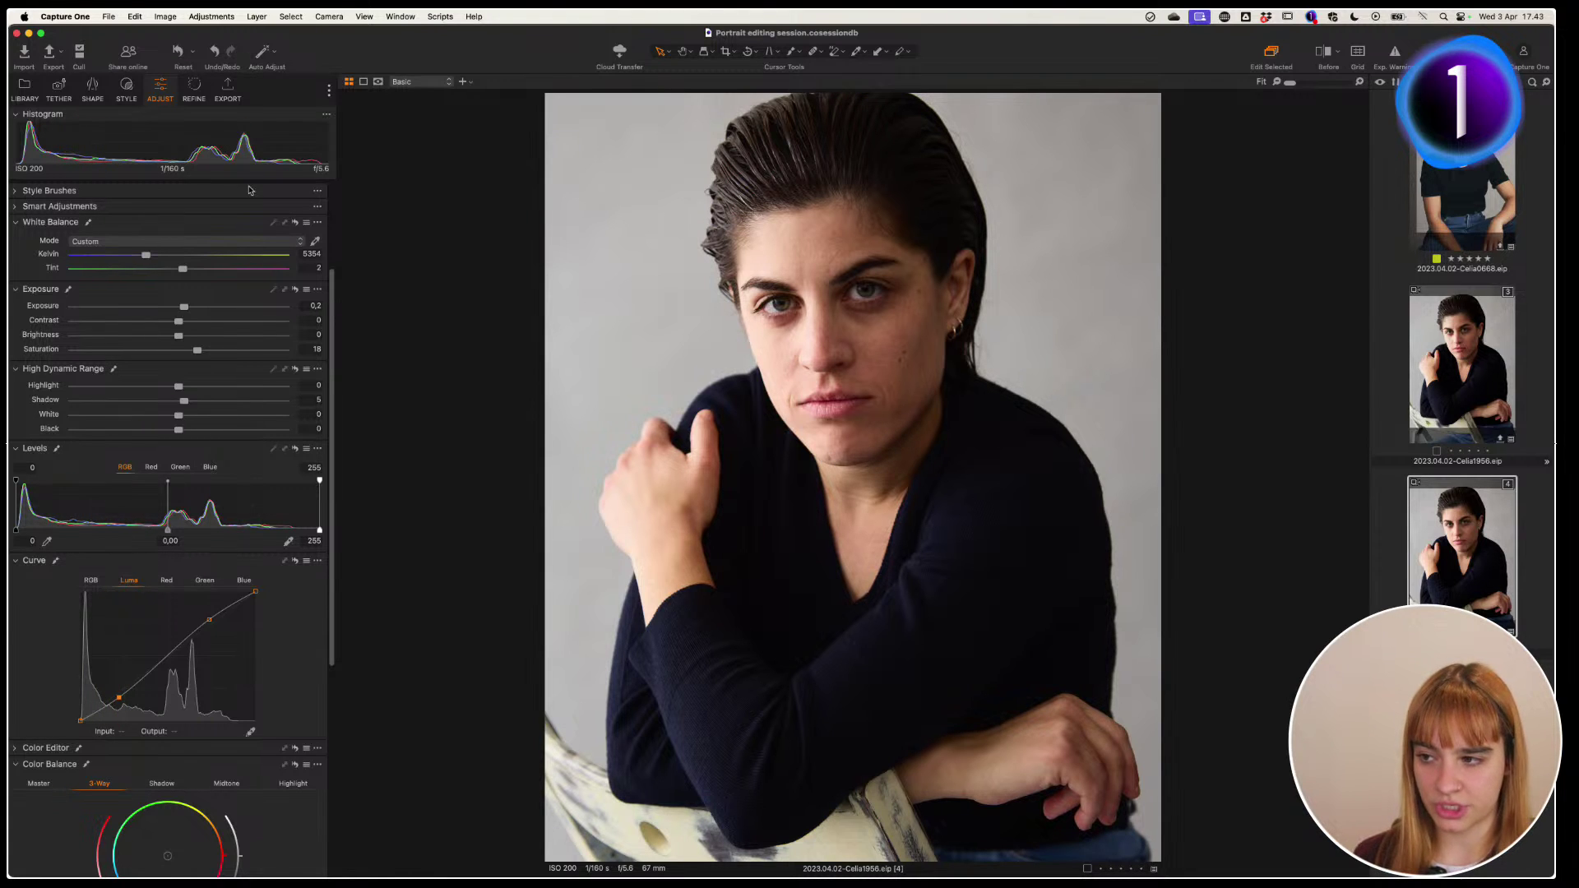
Add a new filled adjustment layer above Basic on the cloned variant and name it Color
left_click_drag(332, 280, 333, 193)
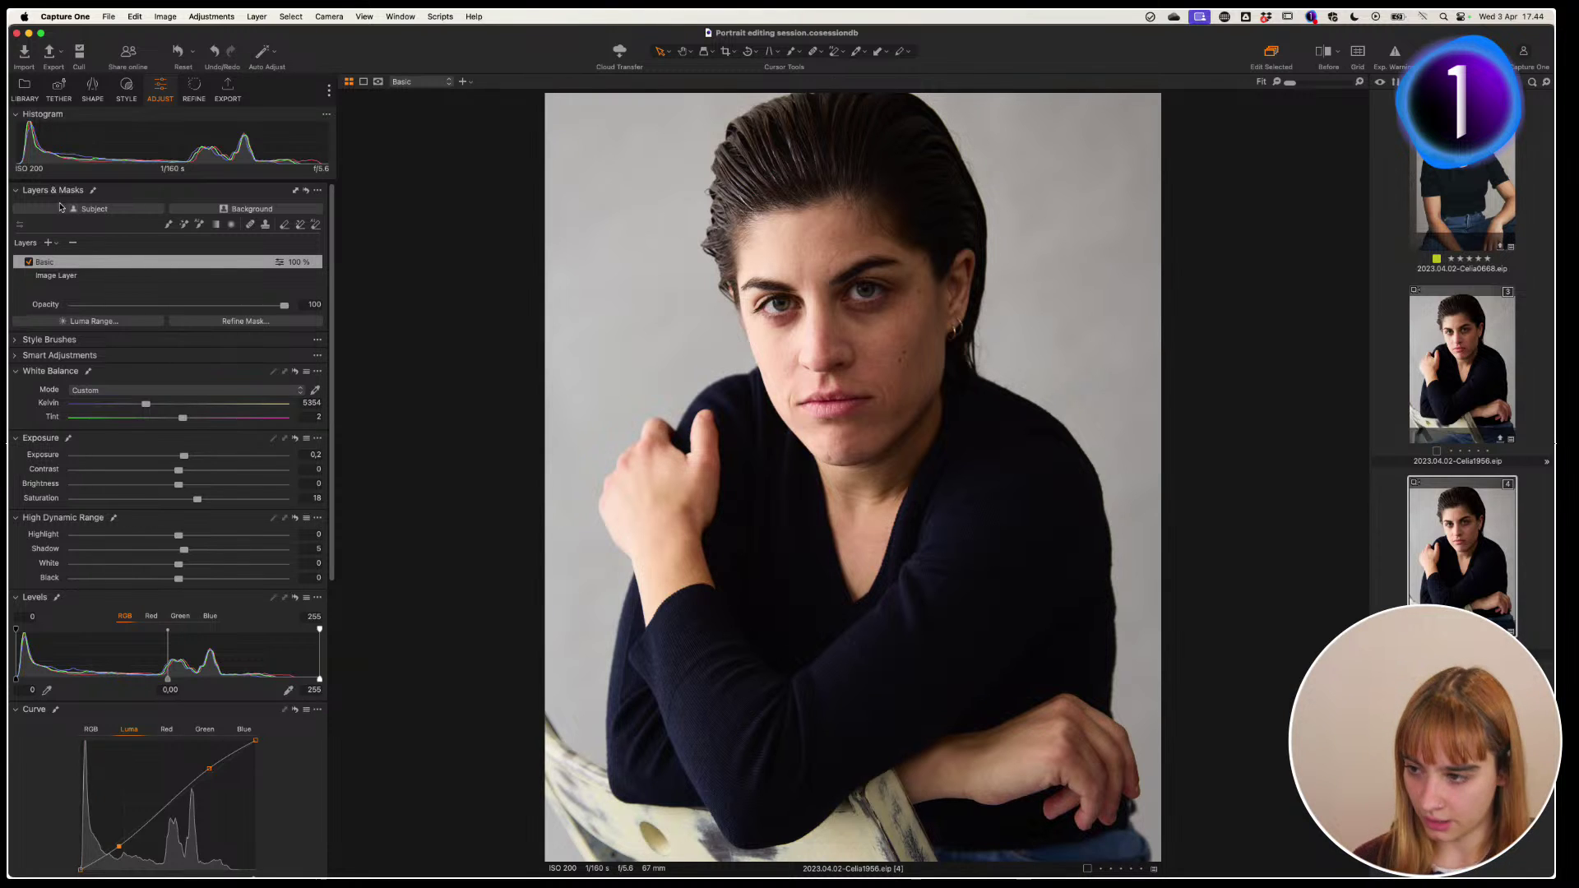
left_click(57, 244)
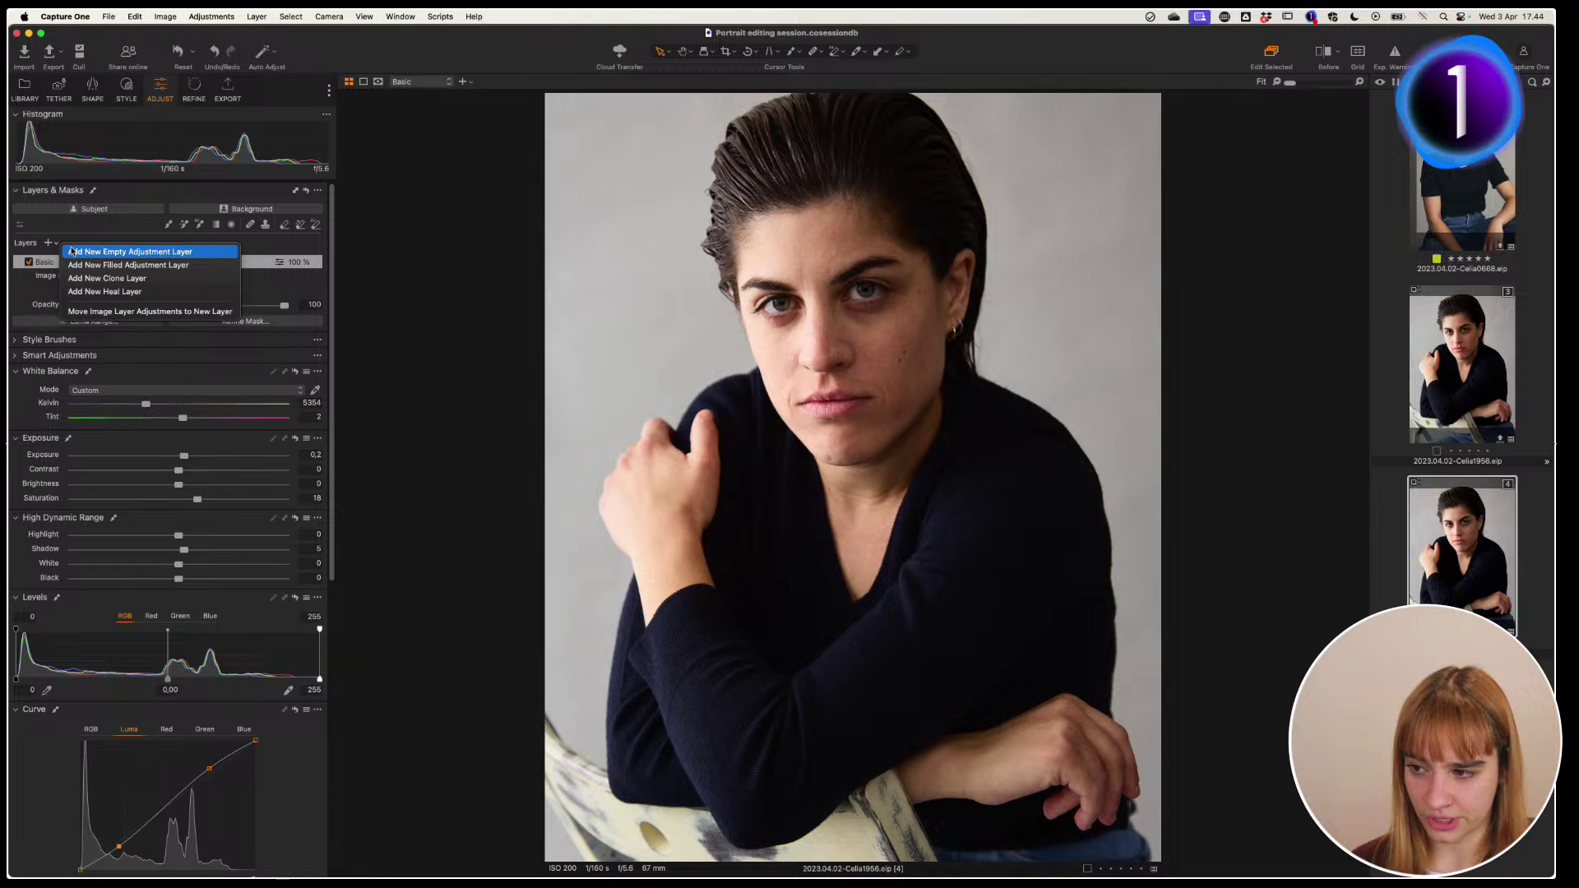
left_click(144, 265)
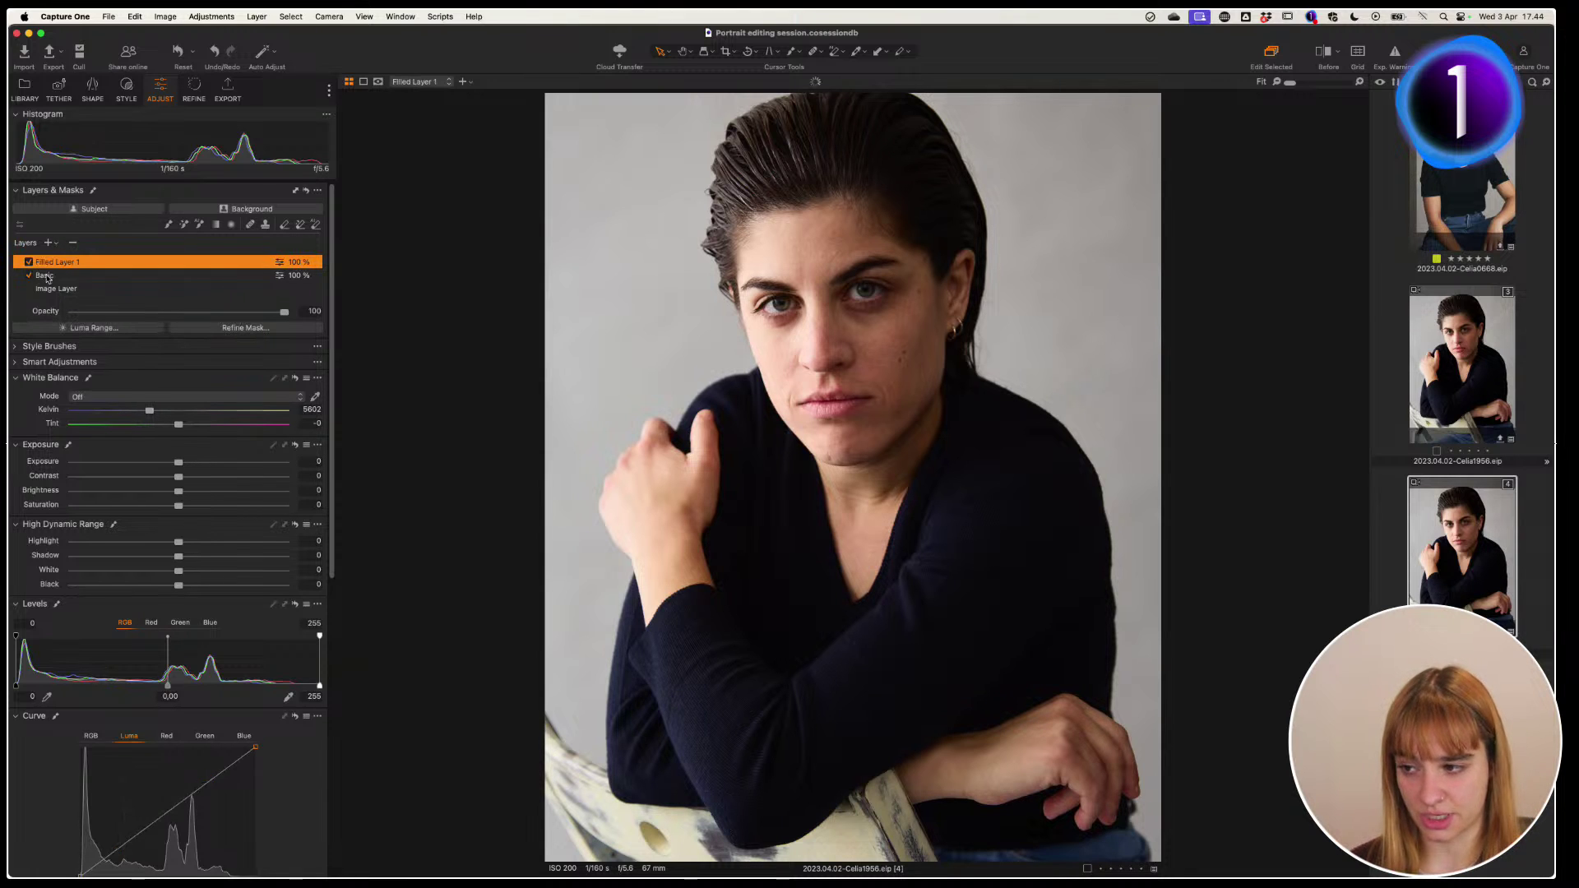
left_click(75, 263)
double_click(75, 263)
type("Color")
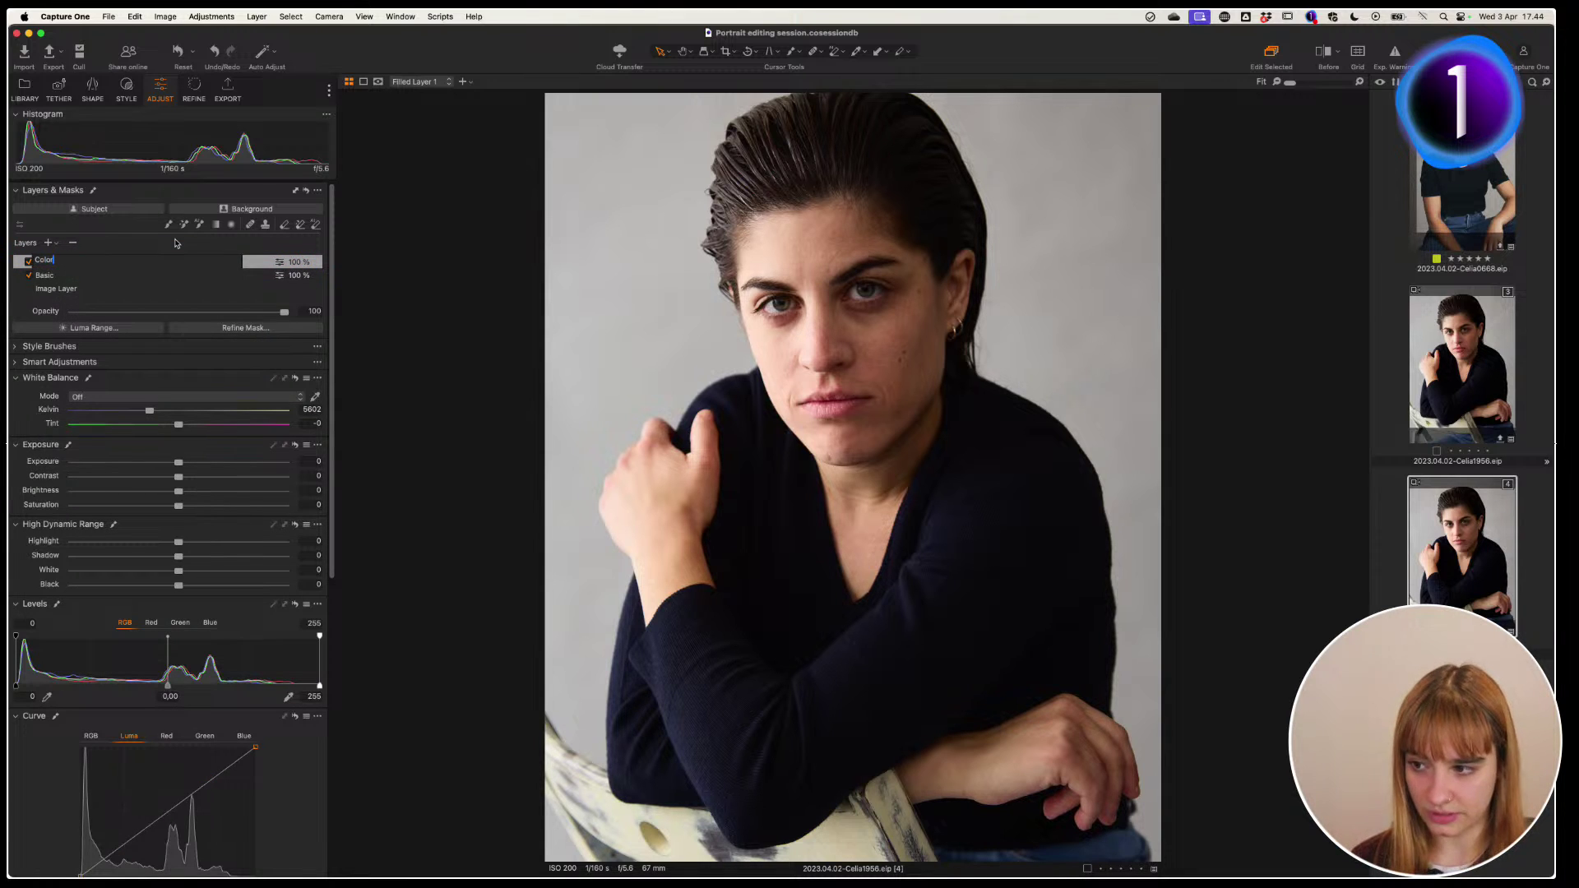
key("Return")
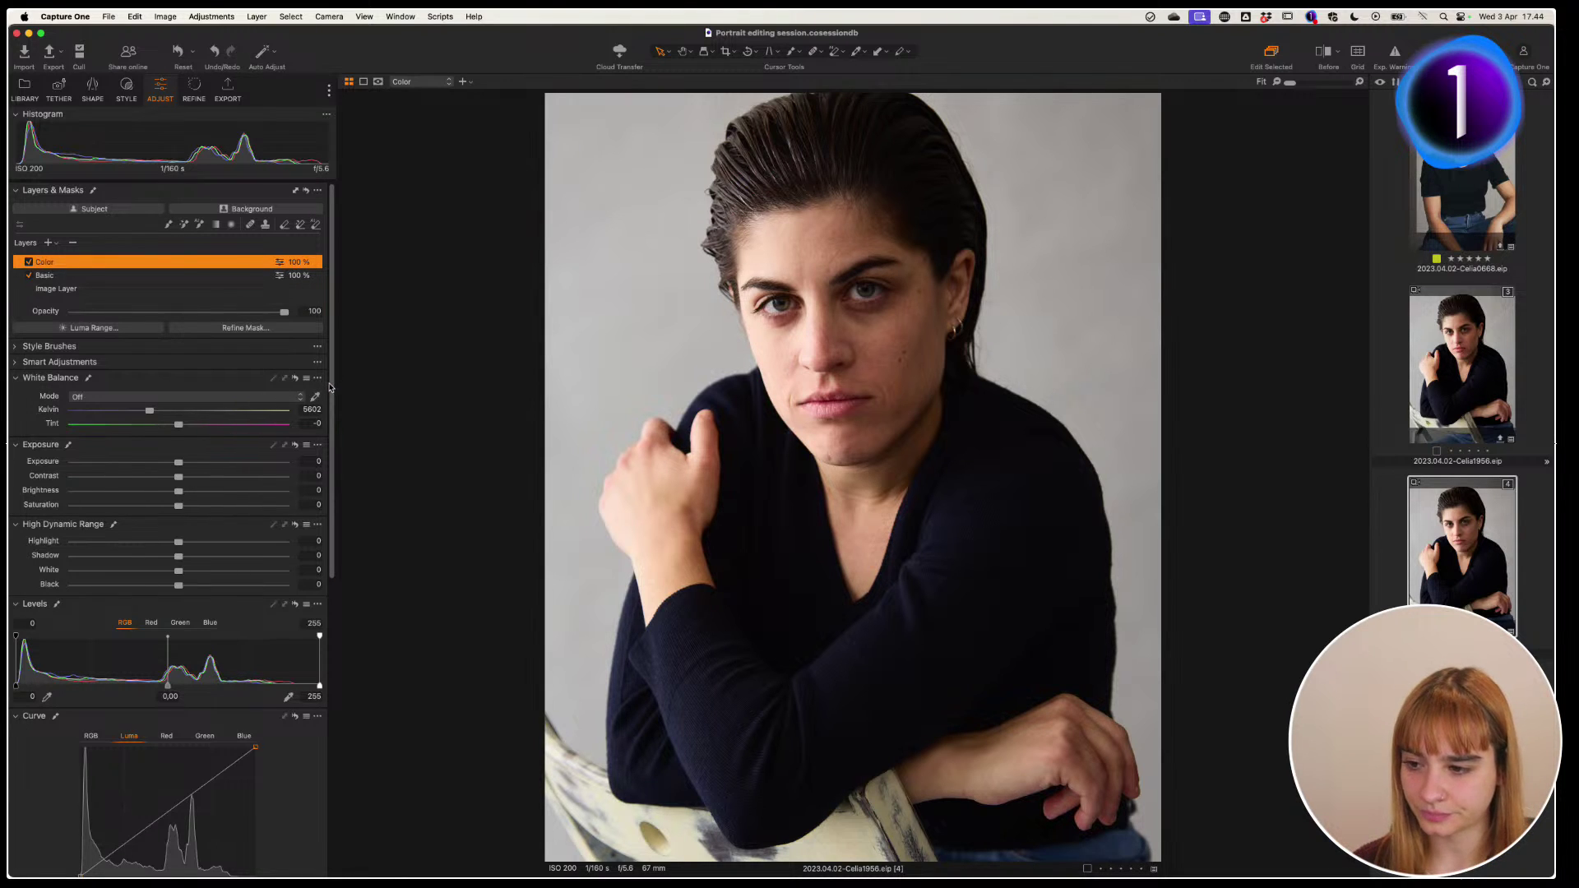
Detach the Color Balance tool as a floating window and enlarge its 3-Way colour wheels
left_click_drag(330, 387, 311, 609)
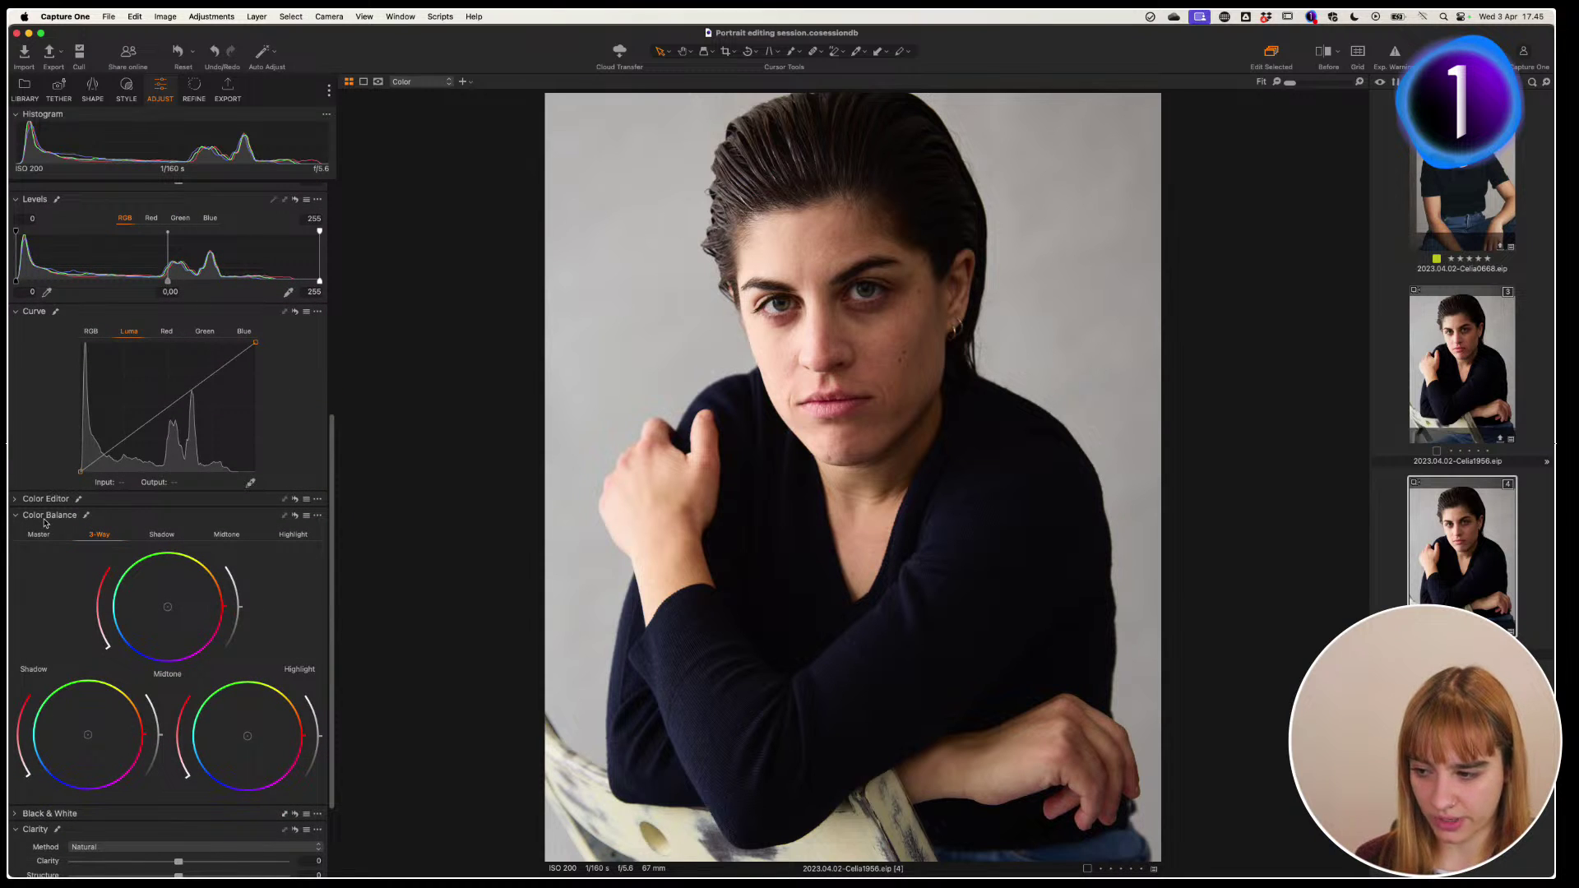
left_click_drag(47, 531, 187, 38)
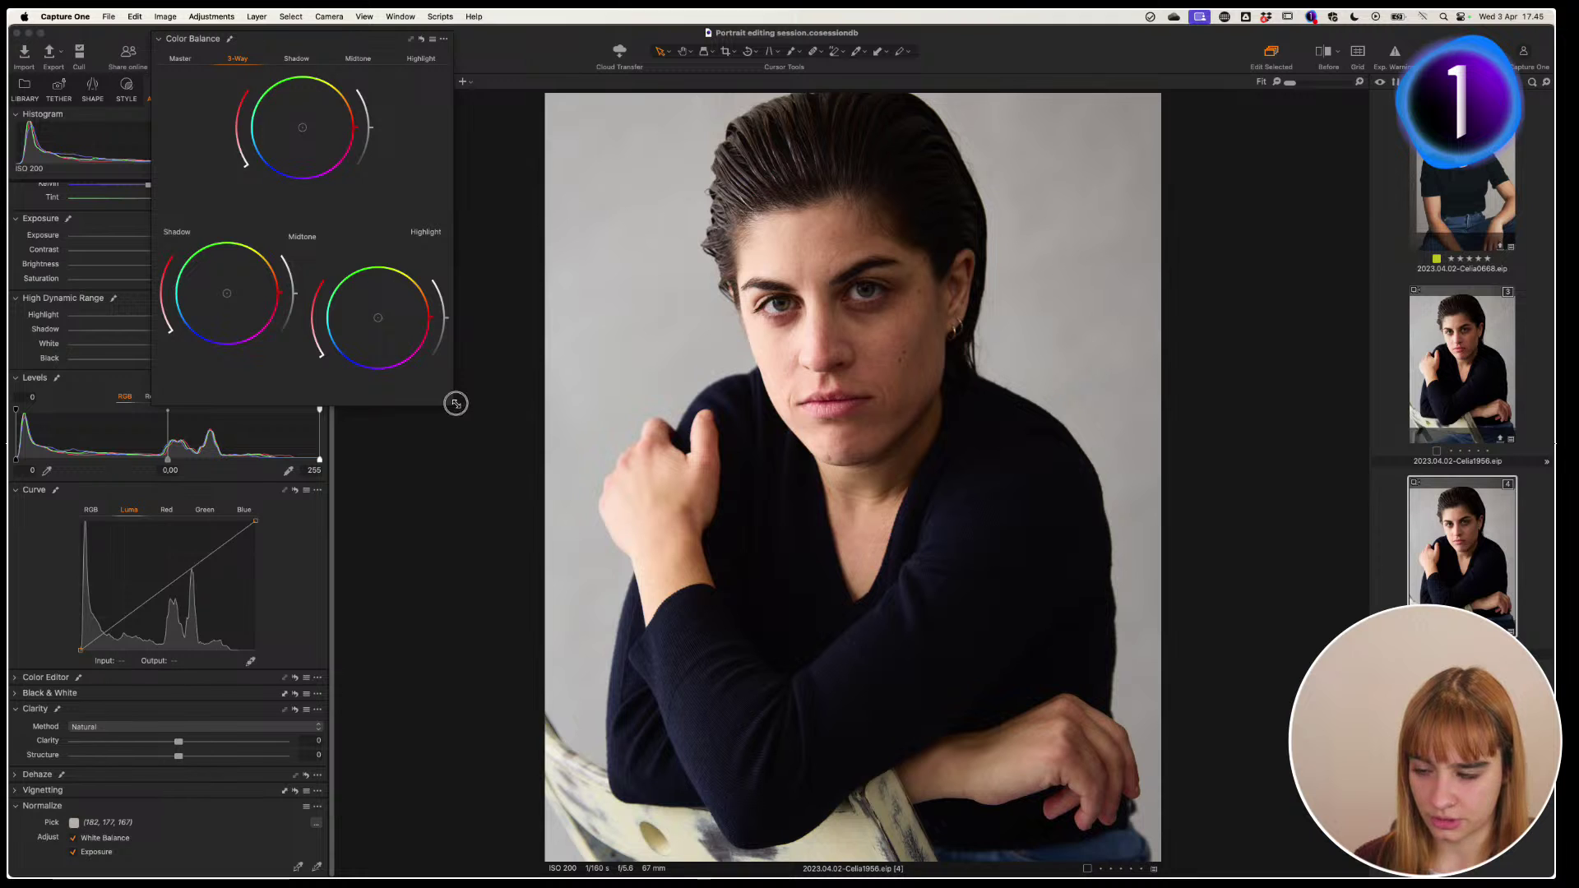
left_click_drag(453, 403, 594, 464)
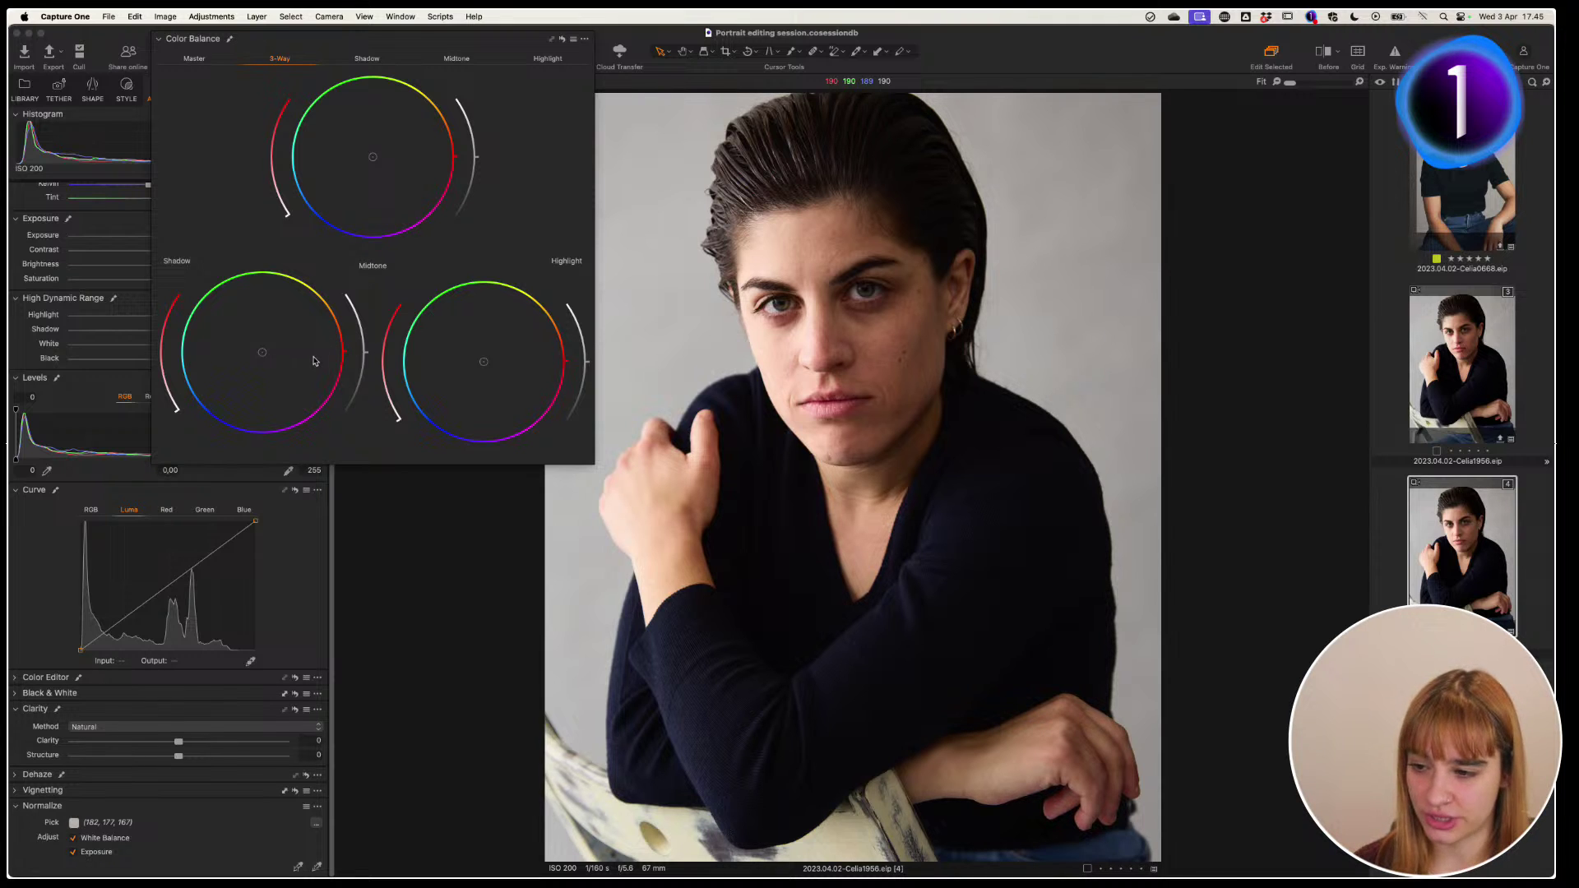
Try strong red, violet-blue and blue tints in the shadows with the 3-Way Color Balance on the Color layer
left_click_drag(263, 355, 368, 350)
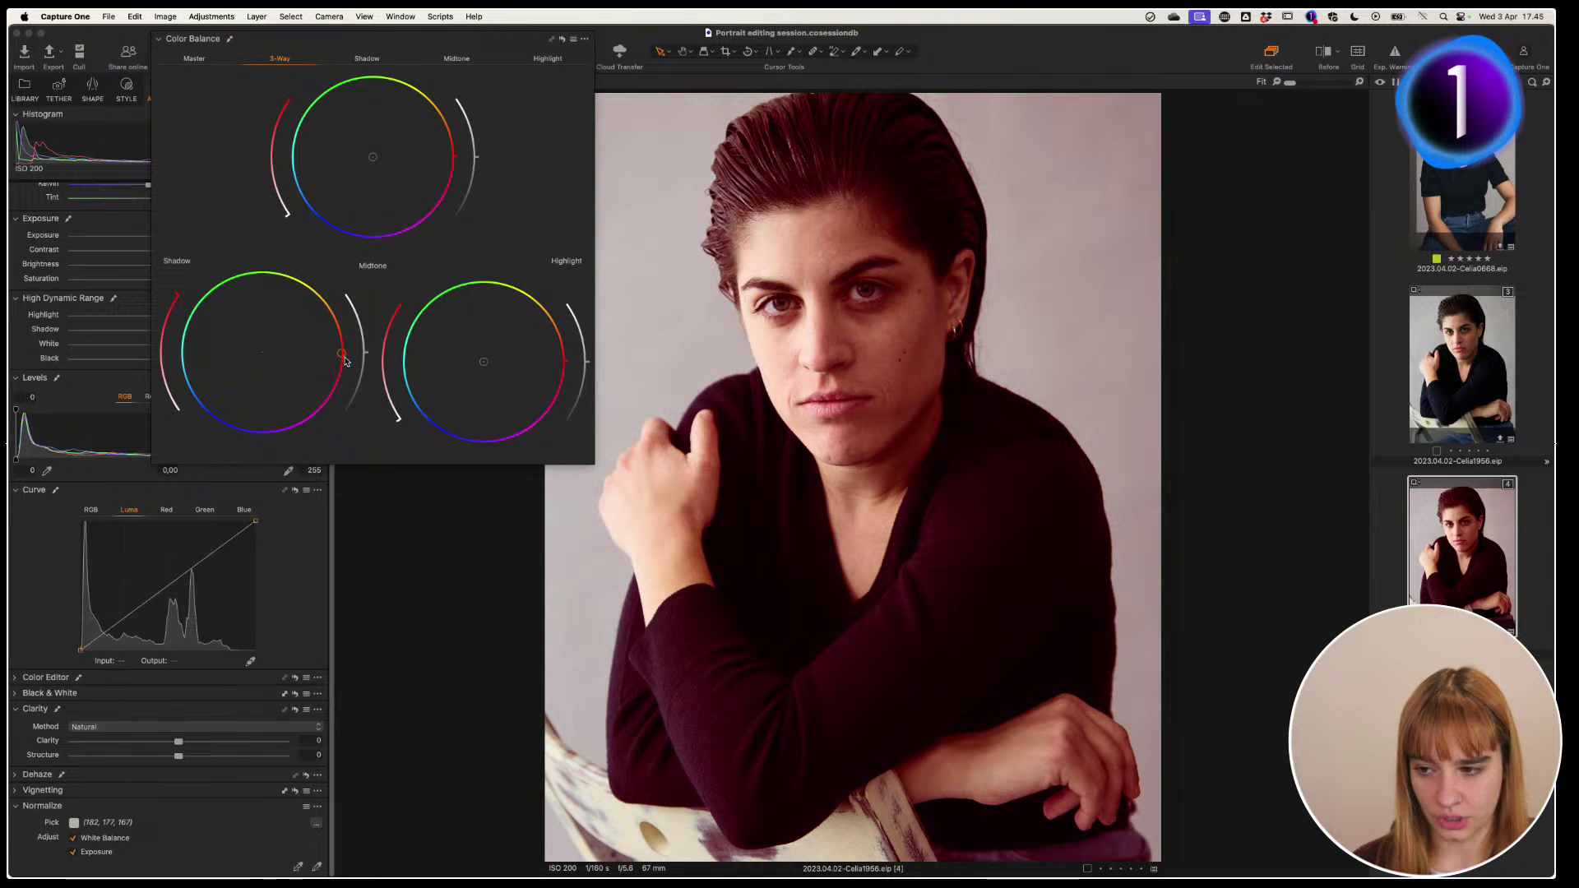
left_click_drag(345, 354, 204, 490)
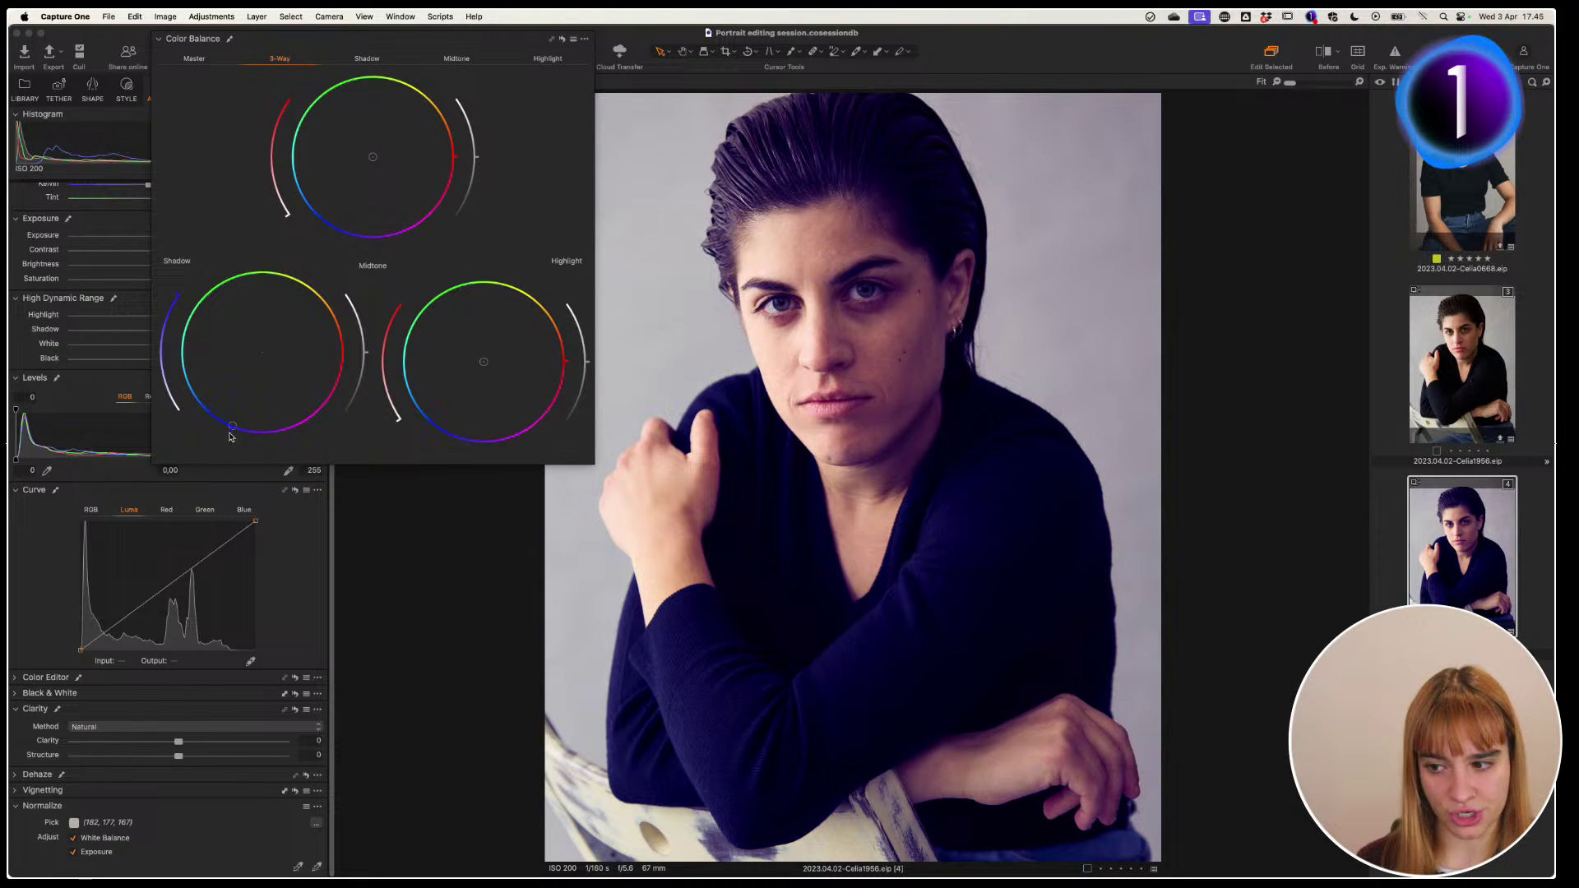
left_click_drag(232, 444, 176, 400)
left_click_drag(167, 368, 59, 553)
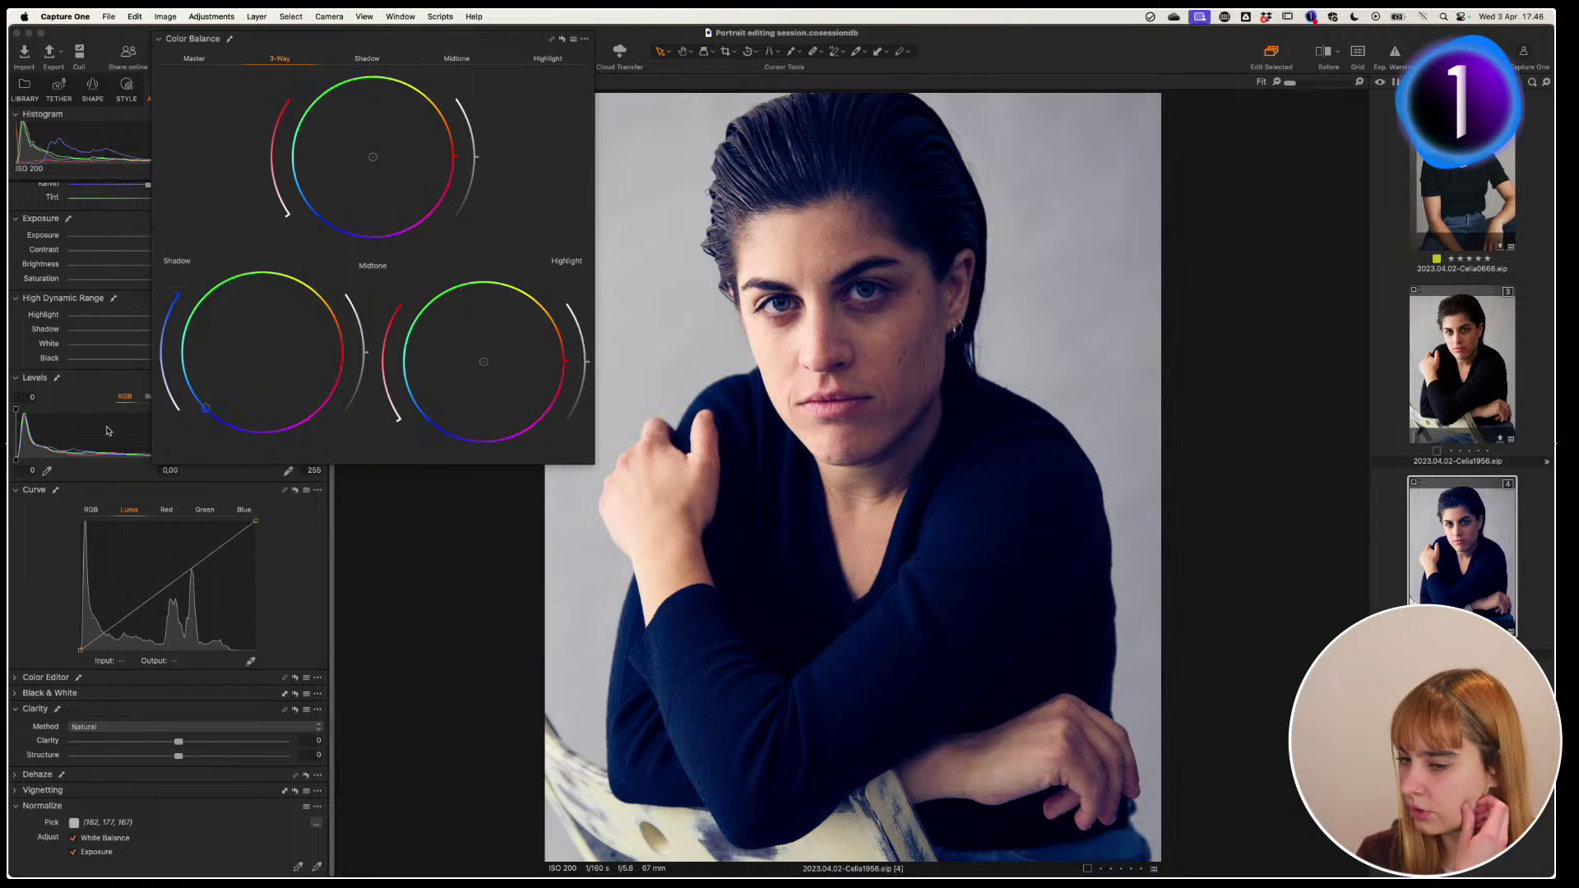
Shift the shadow tint to a cyan-blue hue and reduce its saturation to a subtle level
left_click_drag(196, 409, 163, 377)
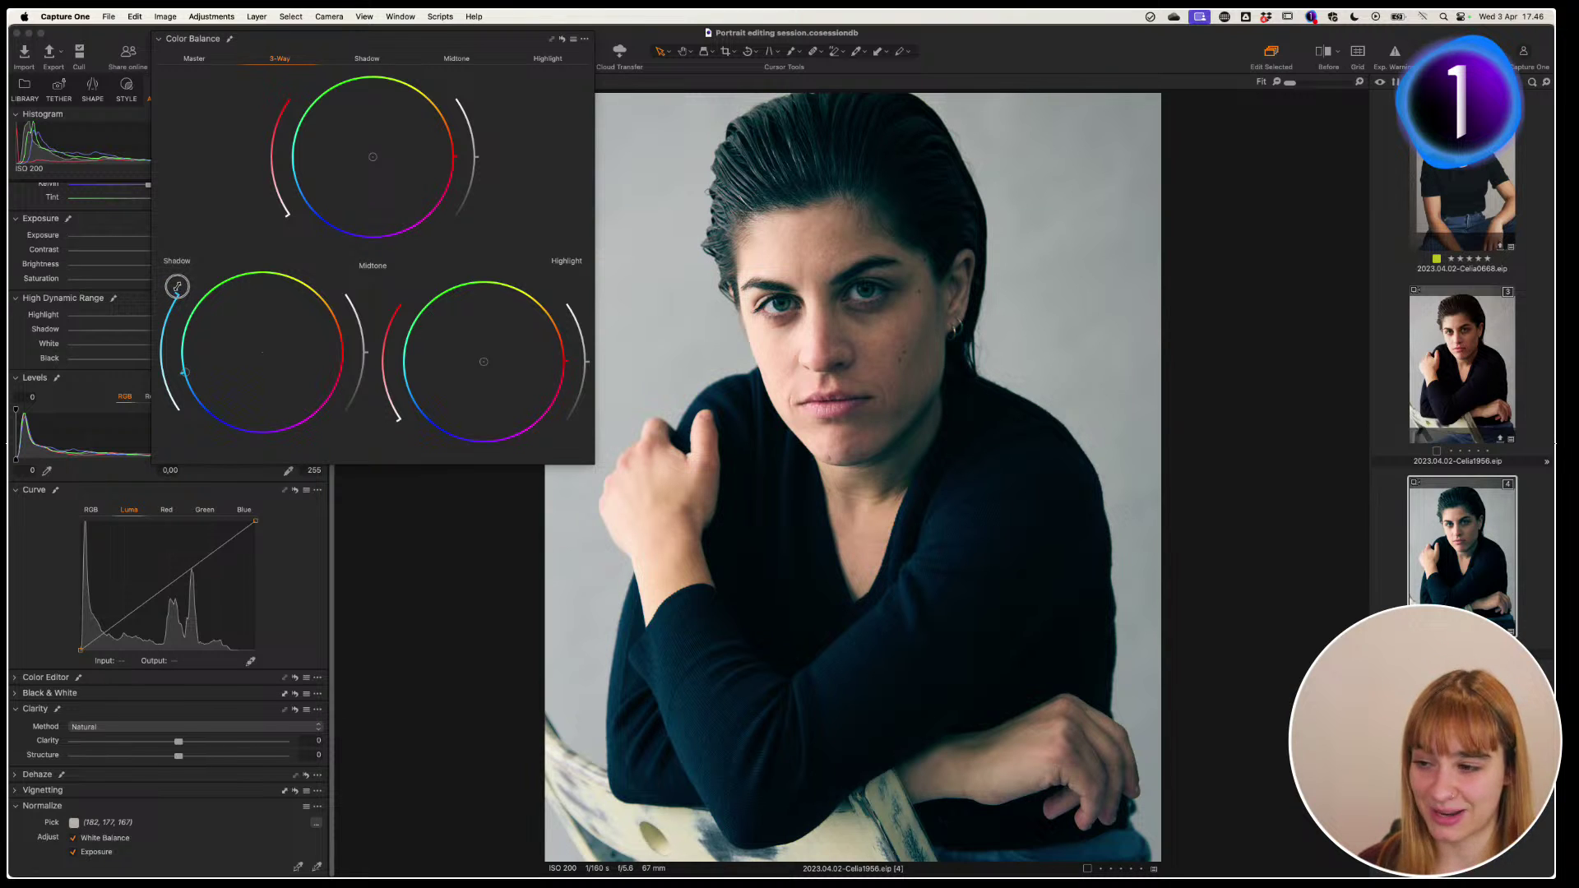
left_click_drag(177, 287, 146, 371)
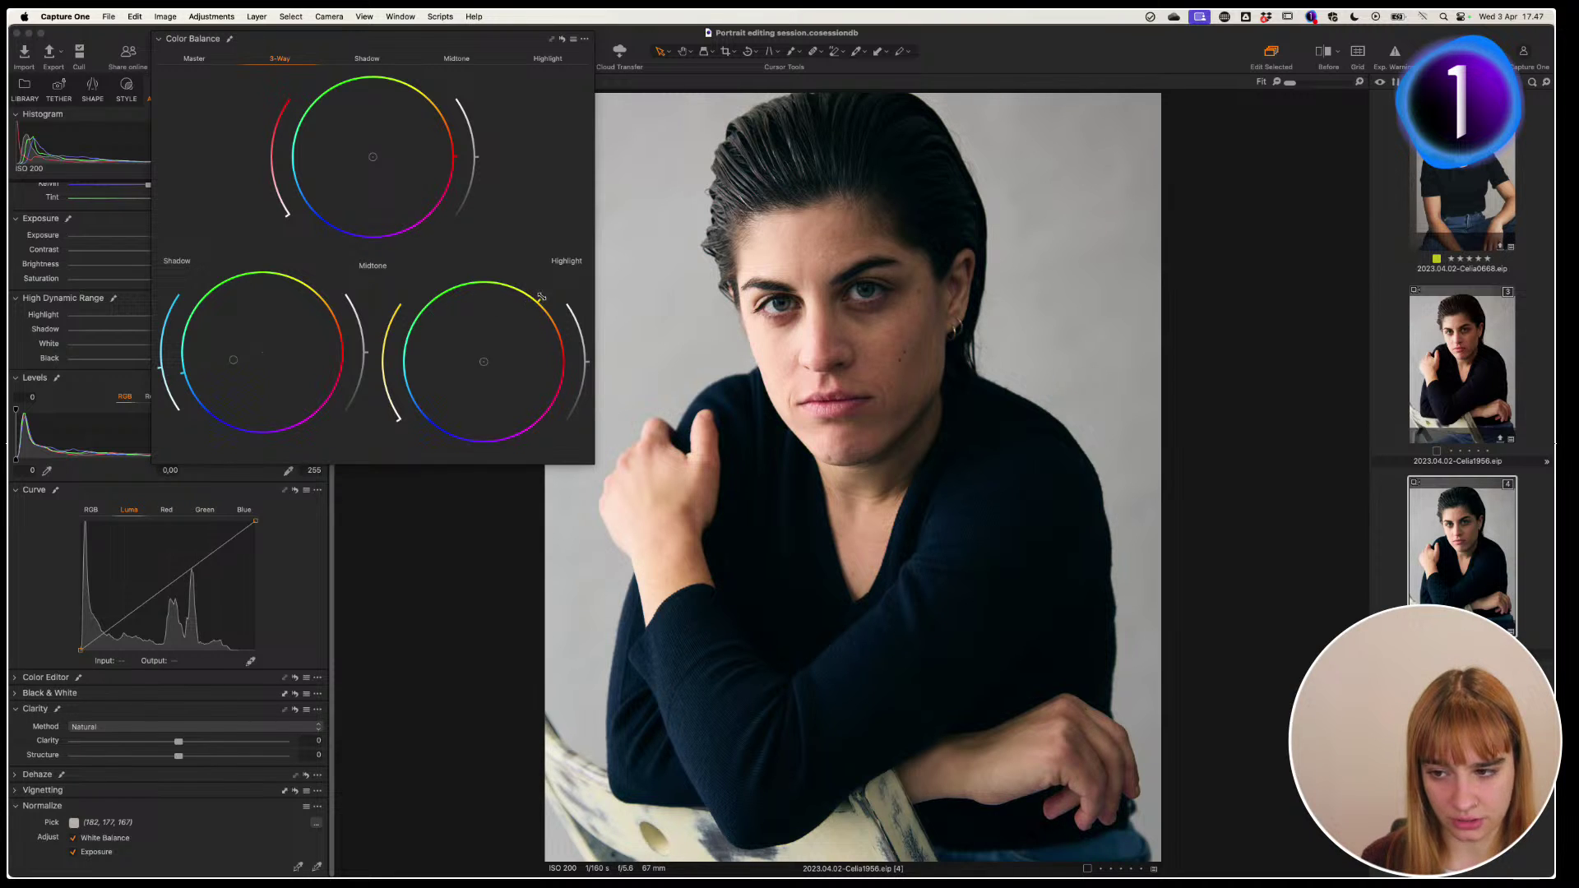
Give the highlights a subtle warm yellow tint and raise the shadow lightness slightly in the Color Balance
left_click_drag(398, 425, 375, 409)
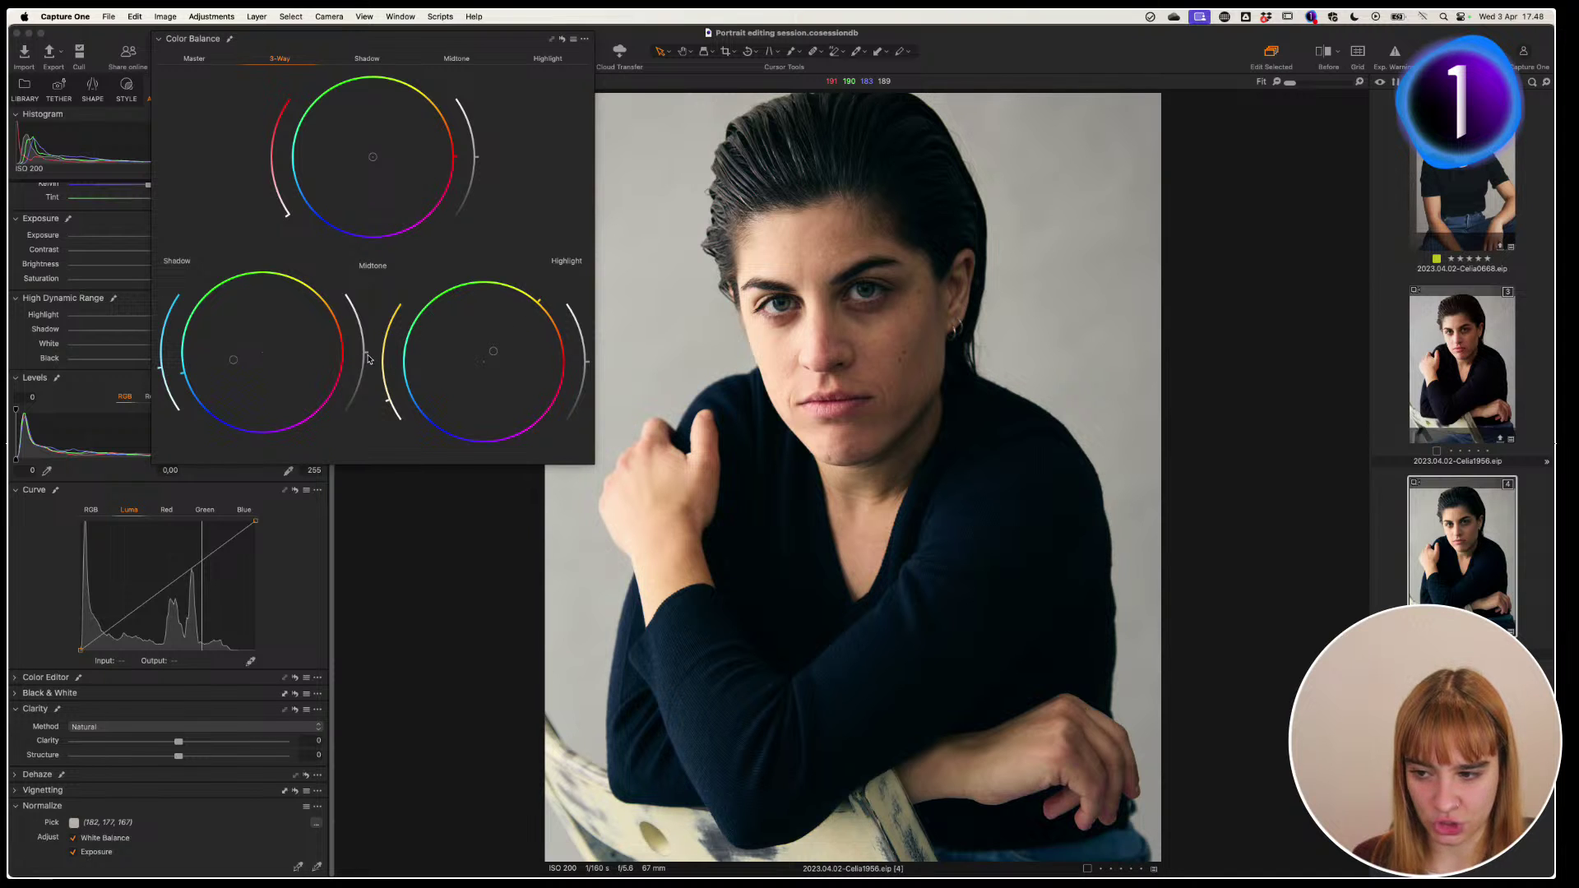
left_click_drag(368, 359, 372, 335)
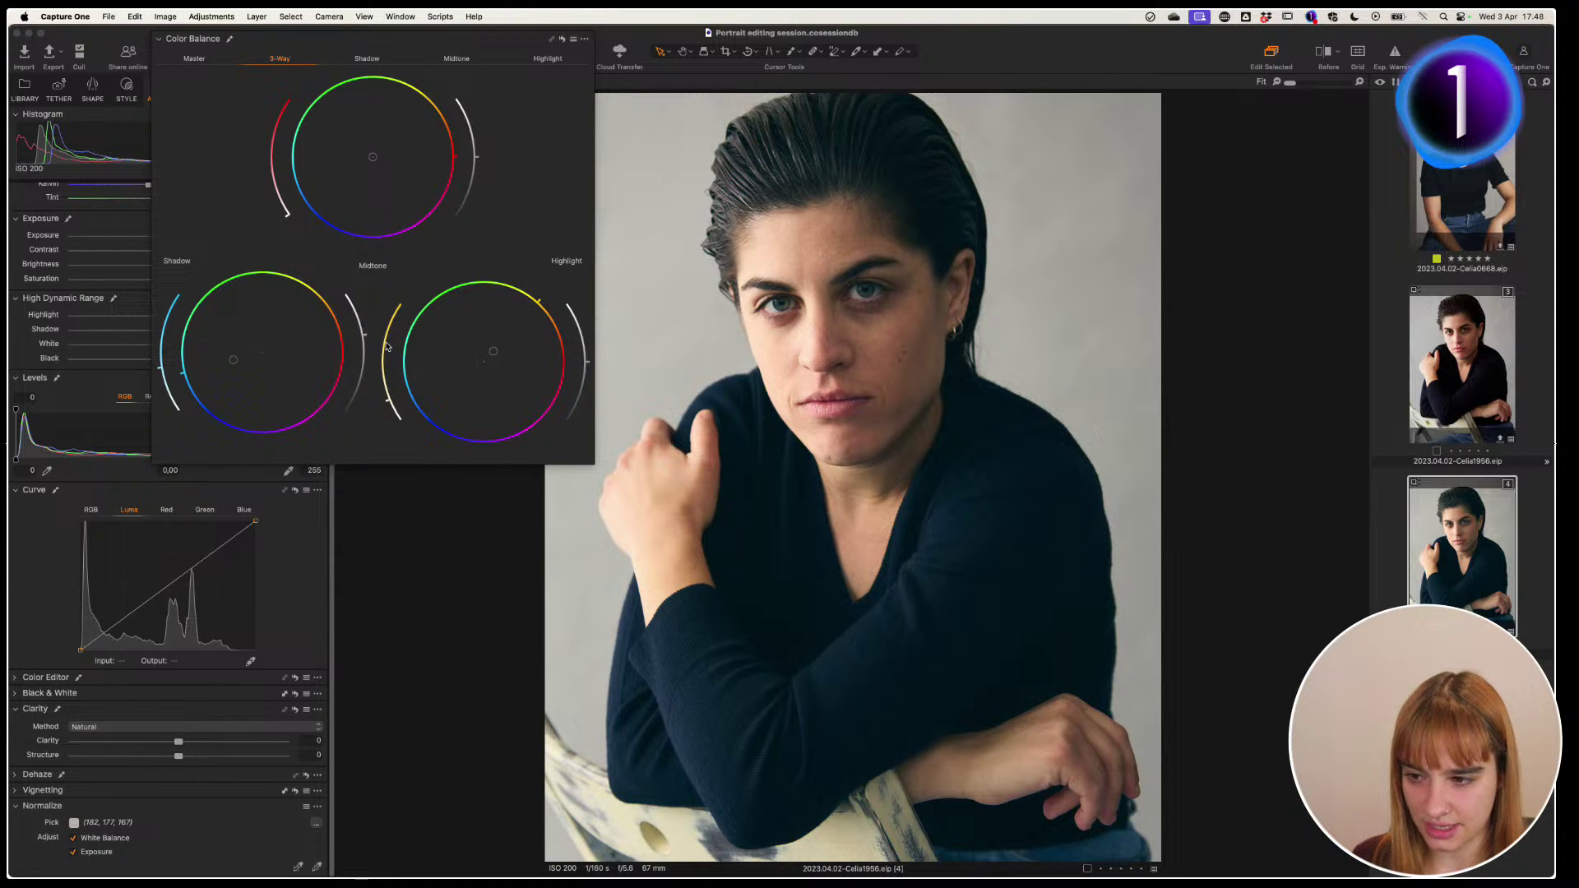
Fine-tune the shadow lightness in the 3-Way Color Balance and collapse the floating tool
left_click_drag(372, 340, 370, 333)
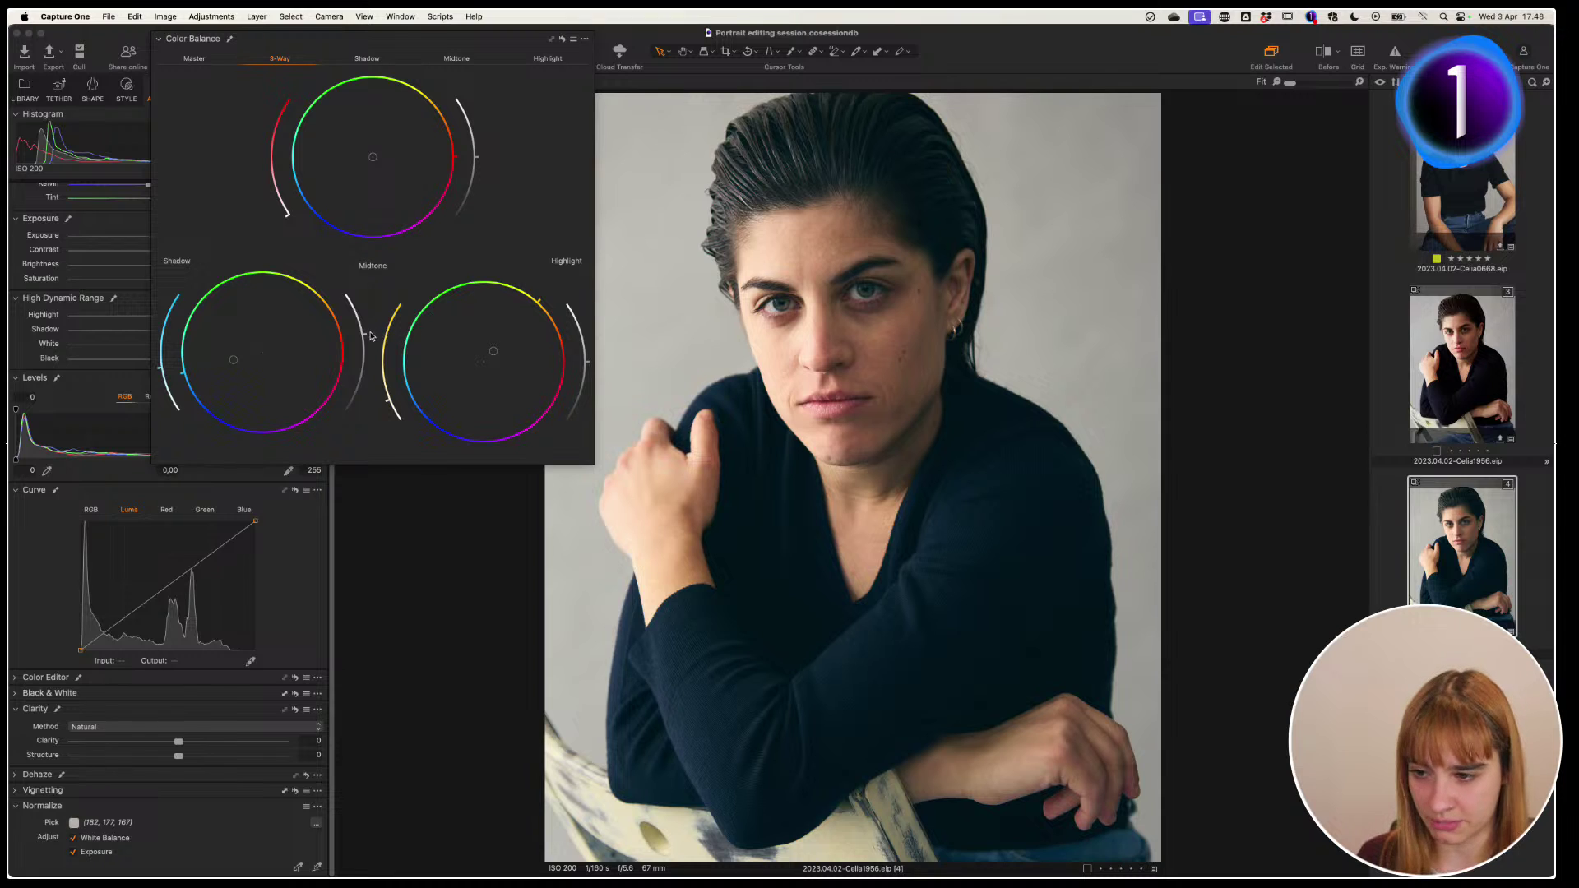
left_click_drag(370, 340, 368, 333)
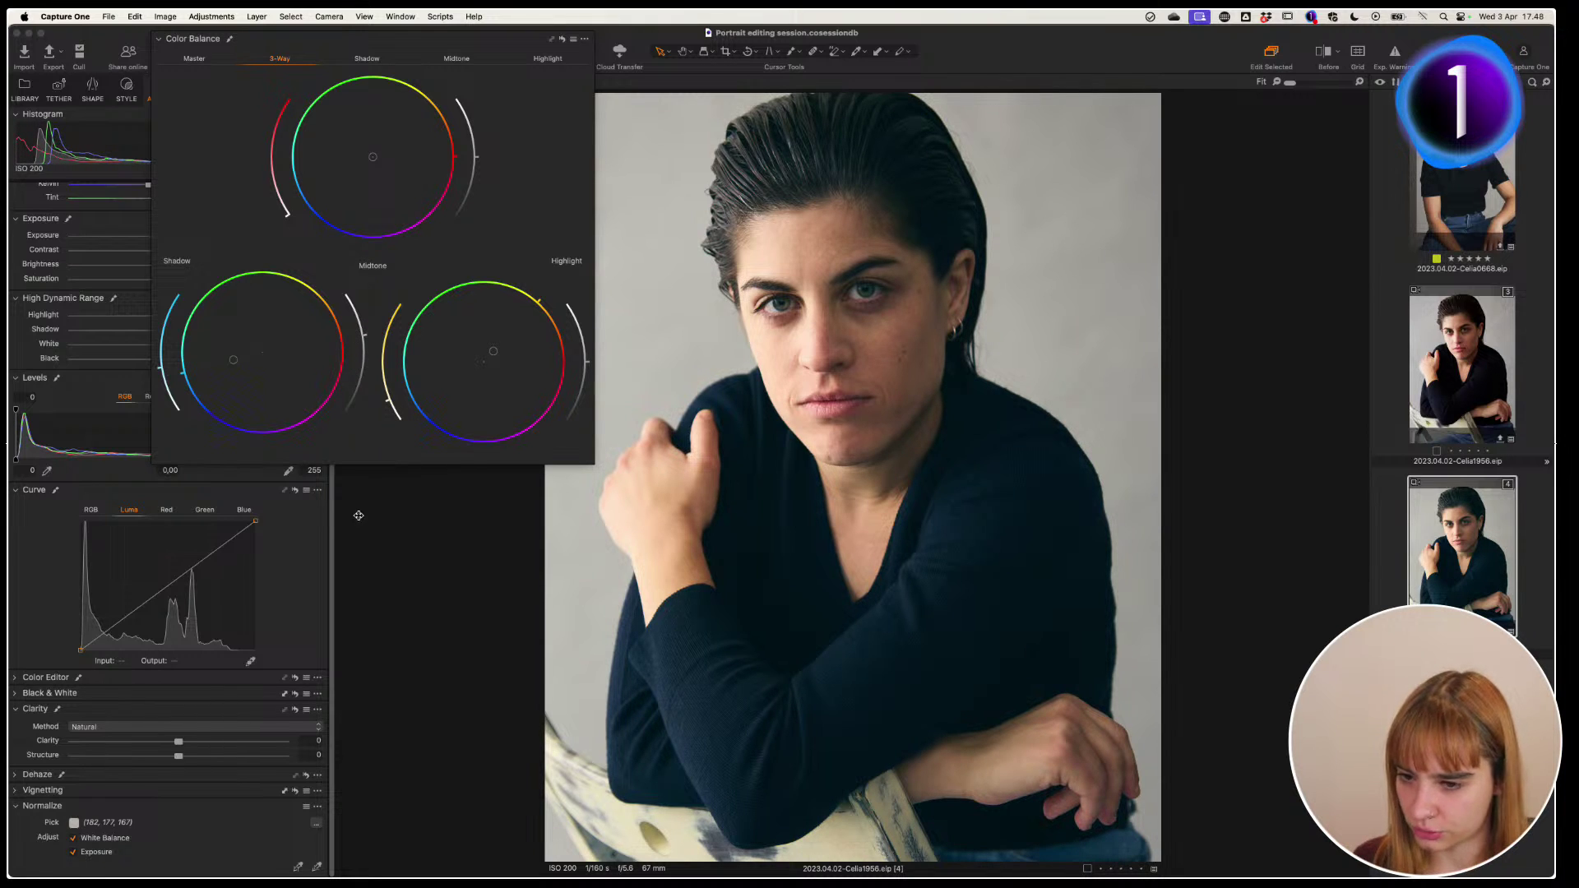
left_click(389, 550)
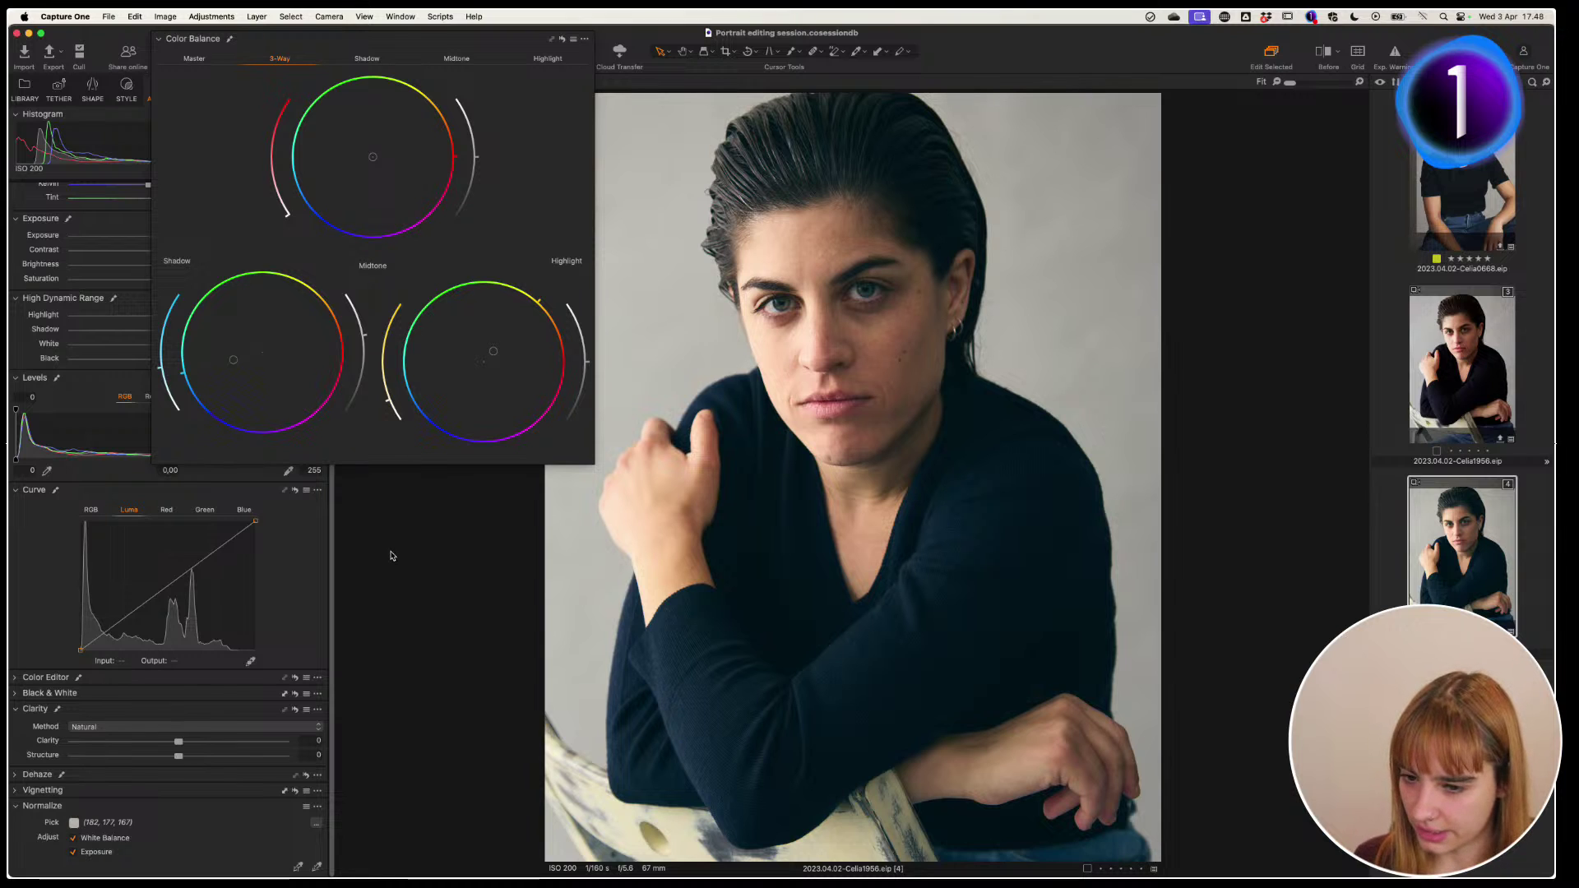
left_click(159, 39)
Select the Basic layer and examine its adjustments and the lower point of its Luma curve
mouse_move(332, 434)
left_mouse_down()
mouse_move(330, 296)
mouse_move(329, 411)
left_mouse_up()
left_click(207, 275)
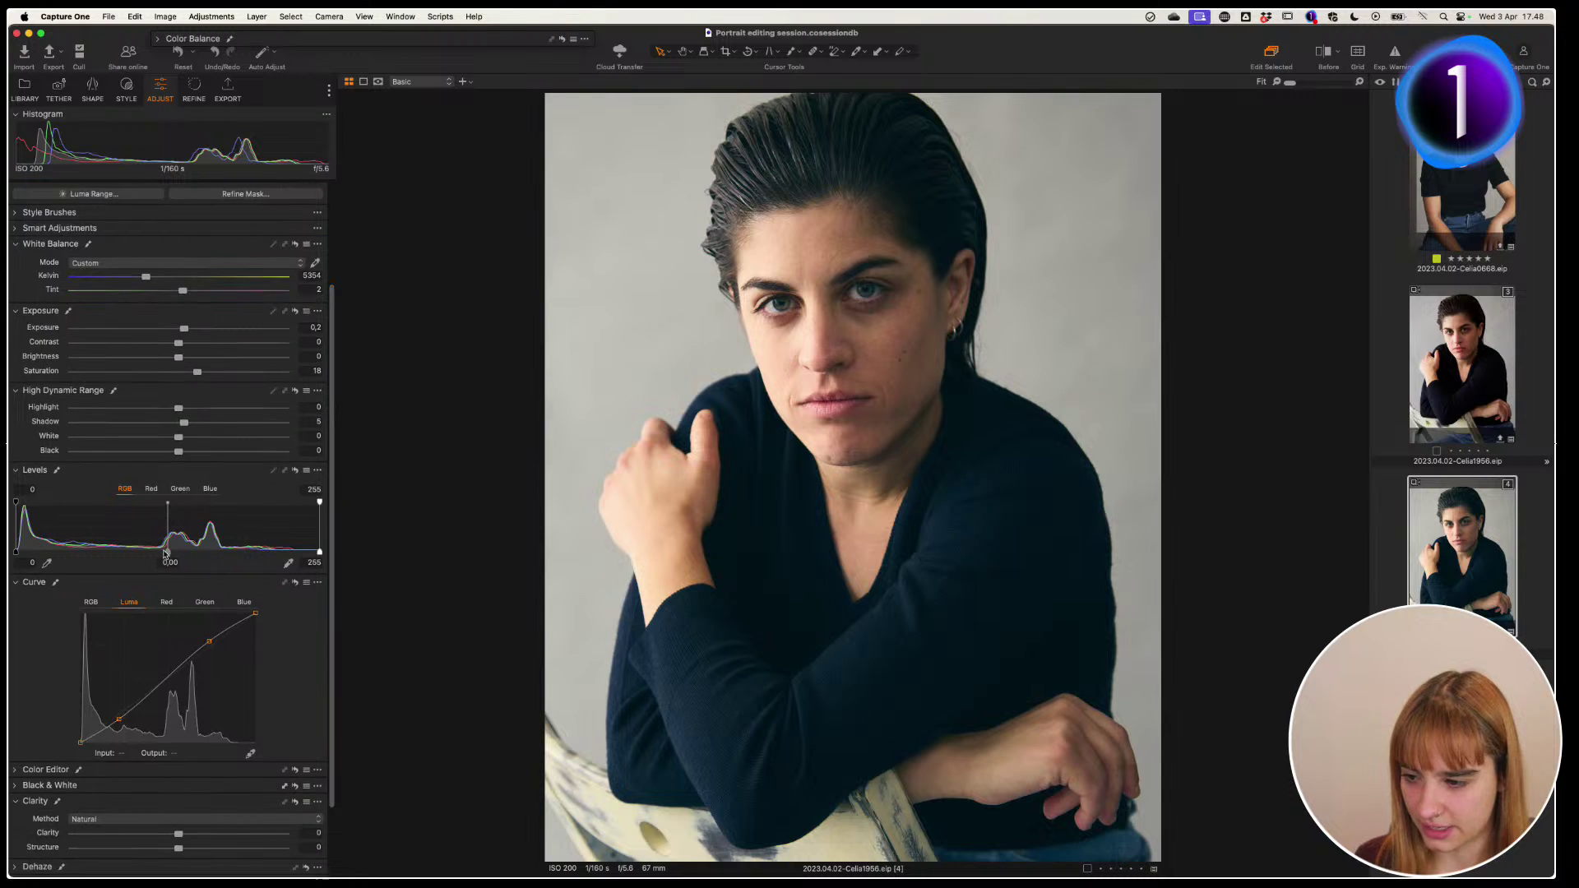
left_click(117, 720)
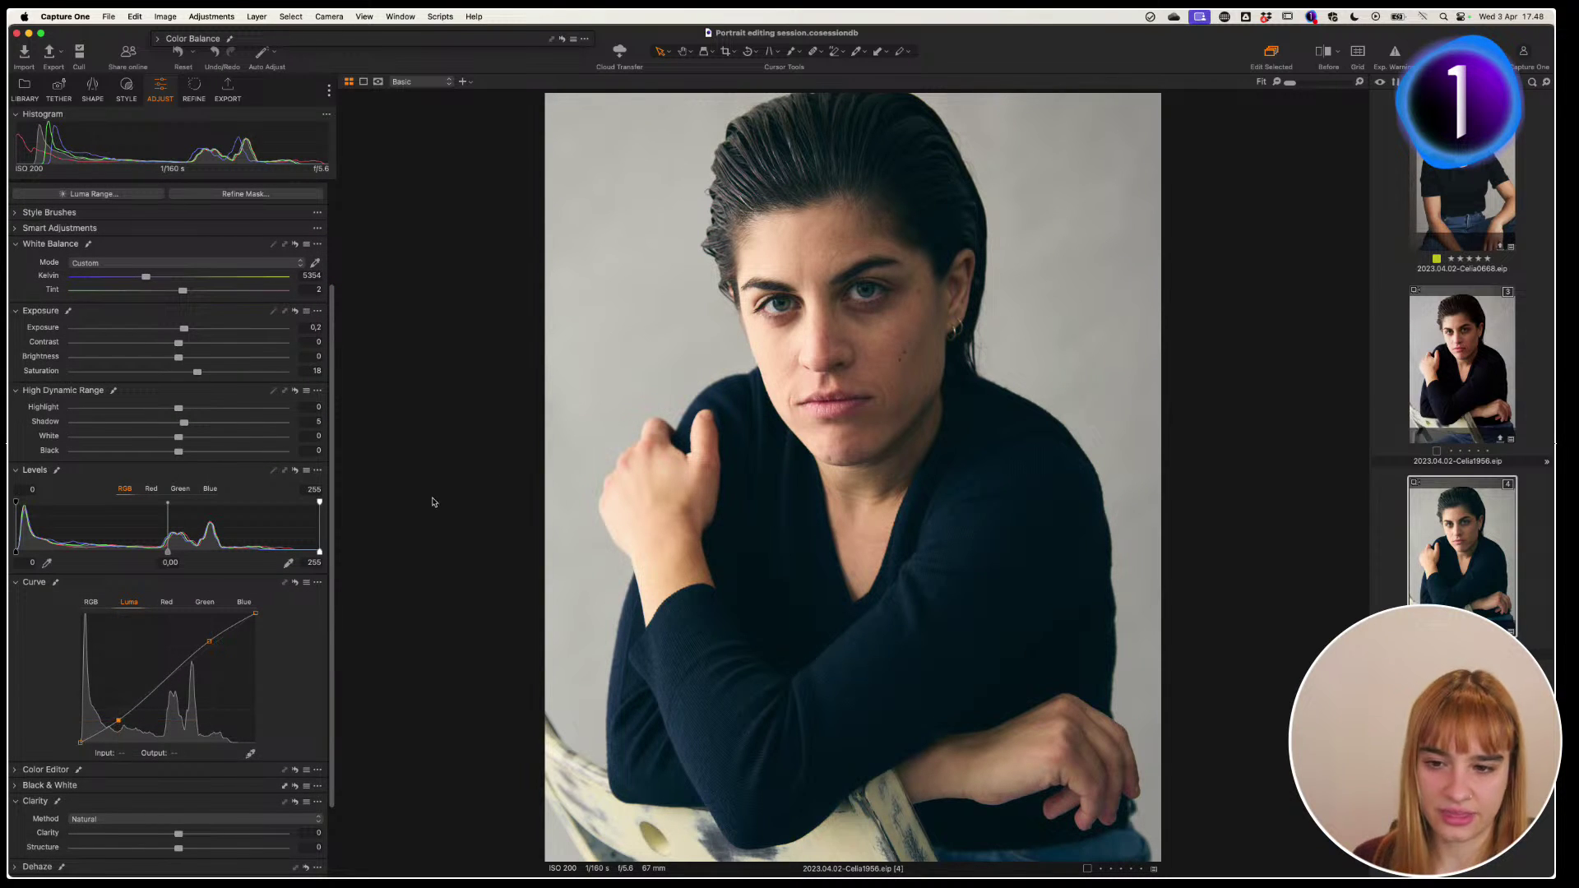
left_click_drag(330, 534, 356, 296)
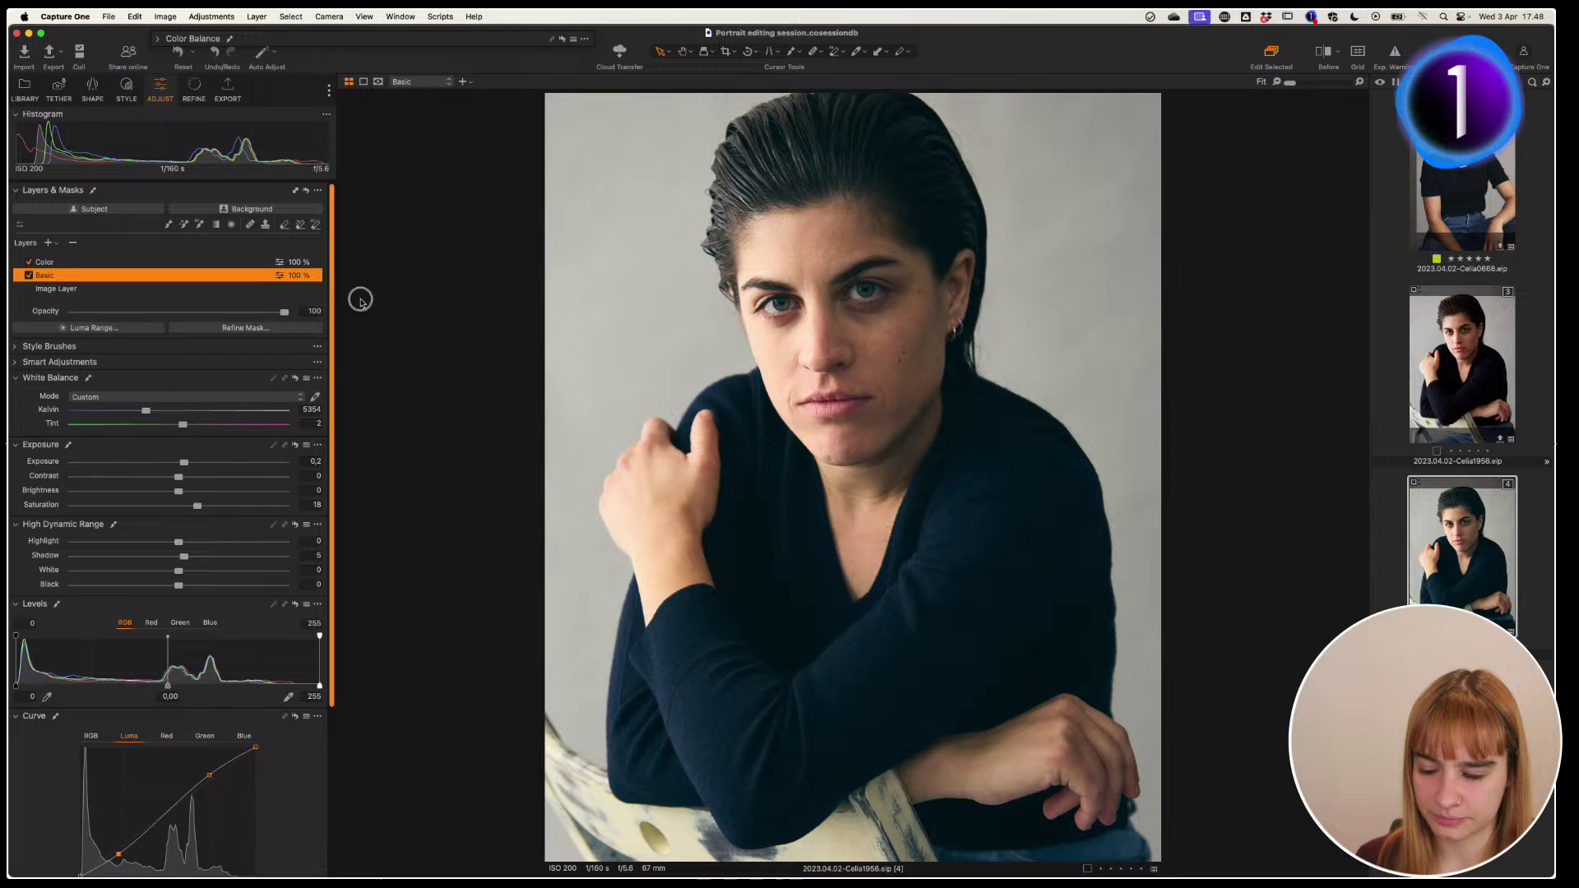
Reselect the Color layer and compare the edit with the original portrait in a before/after split view
left_click(81, 263)
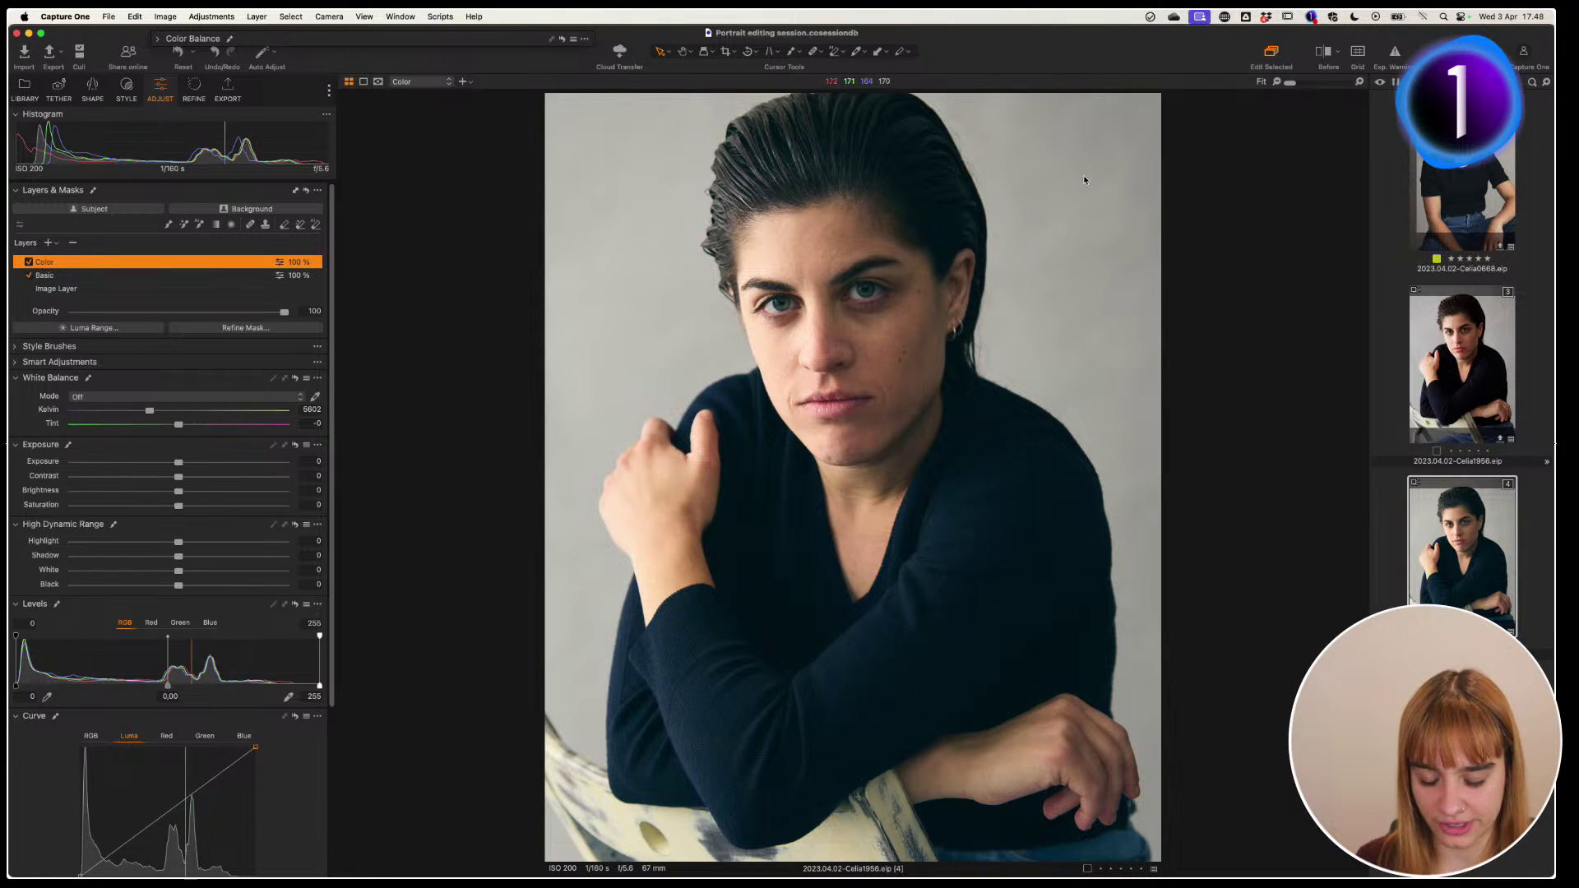
left_click(1322, 51)
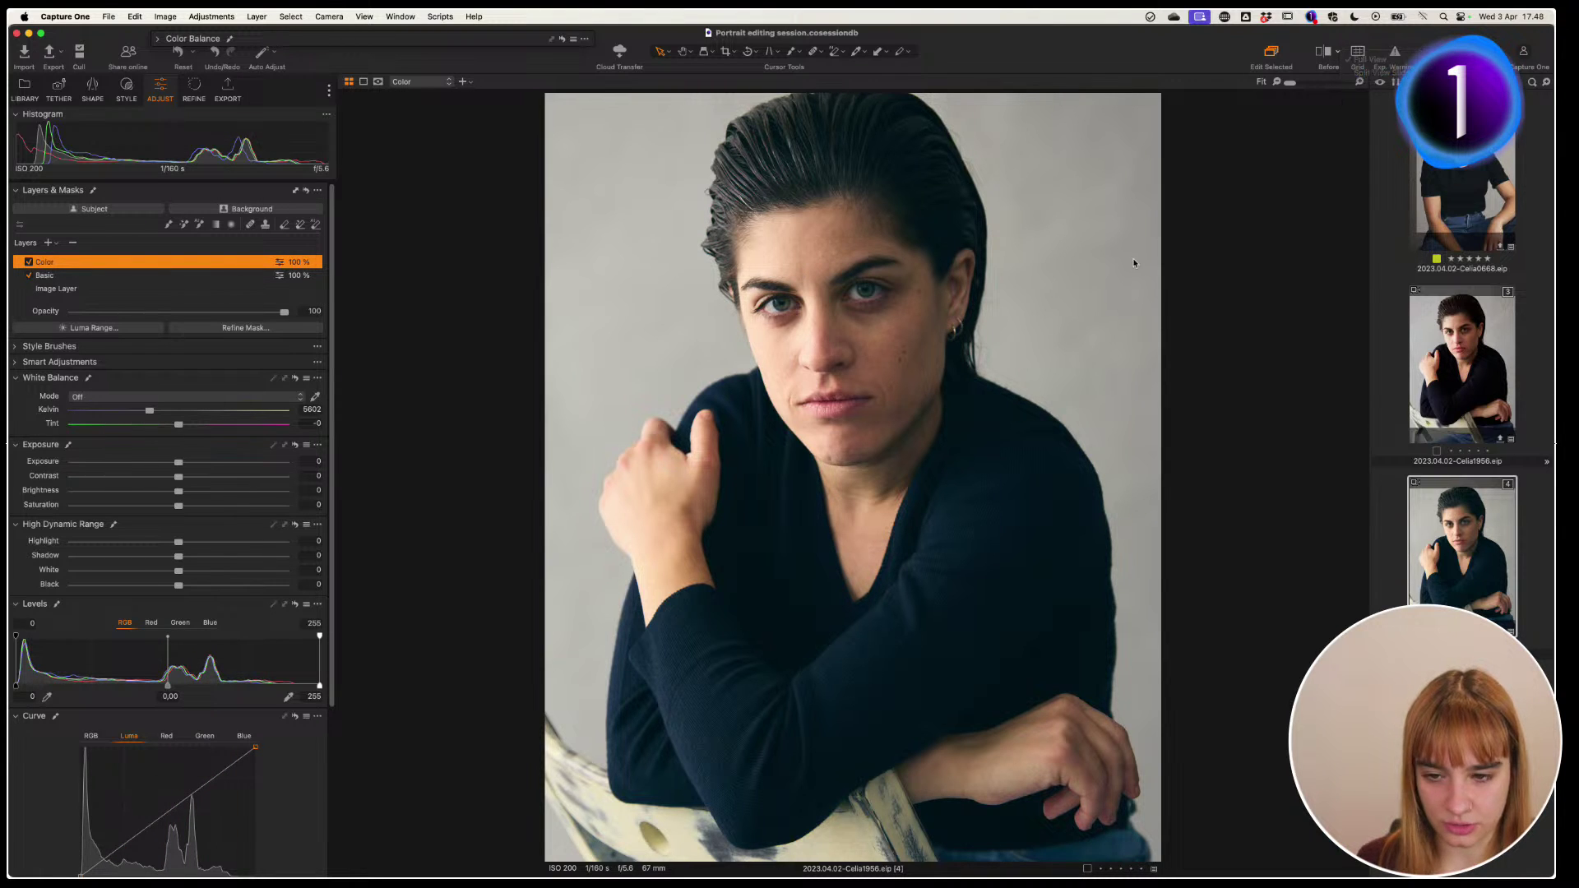
left_click_drag(840, 467, 468, 565)
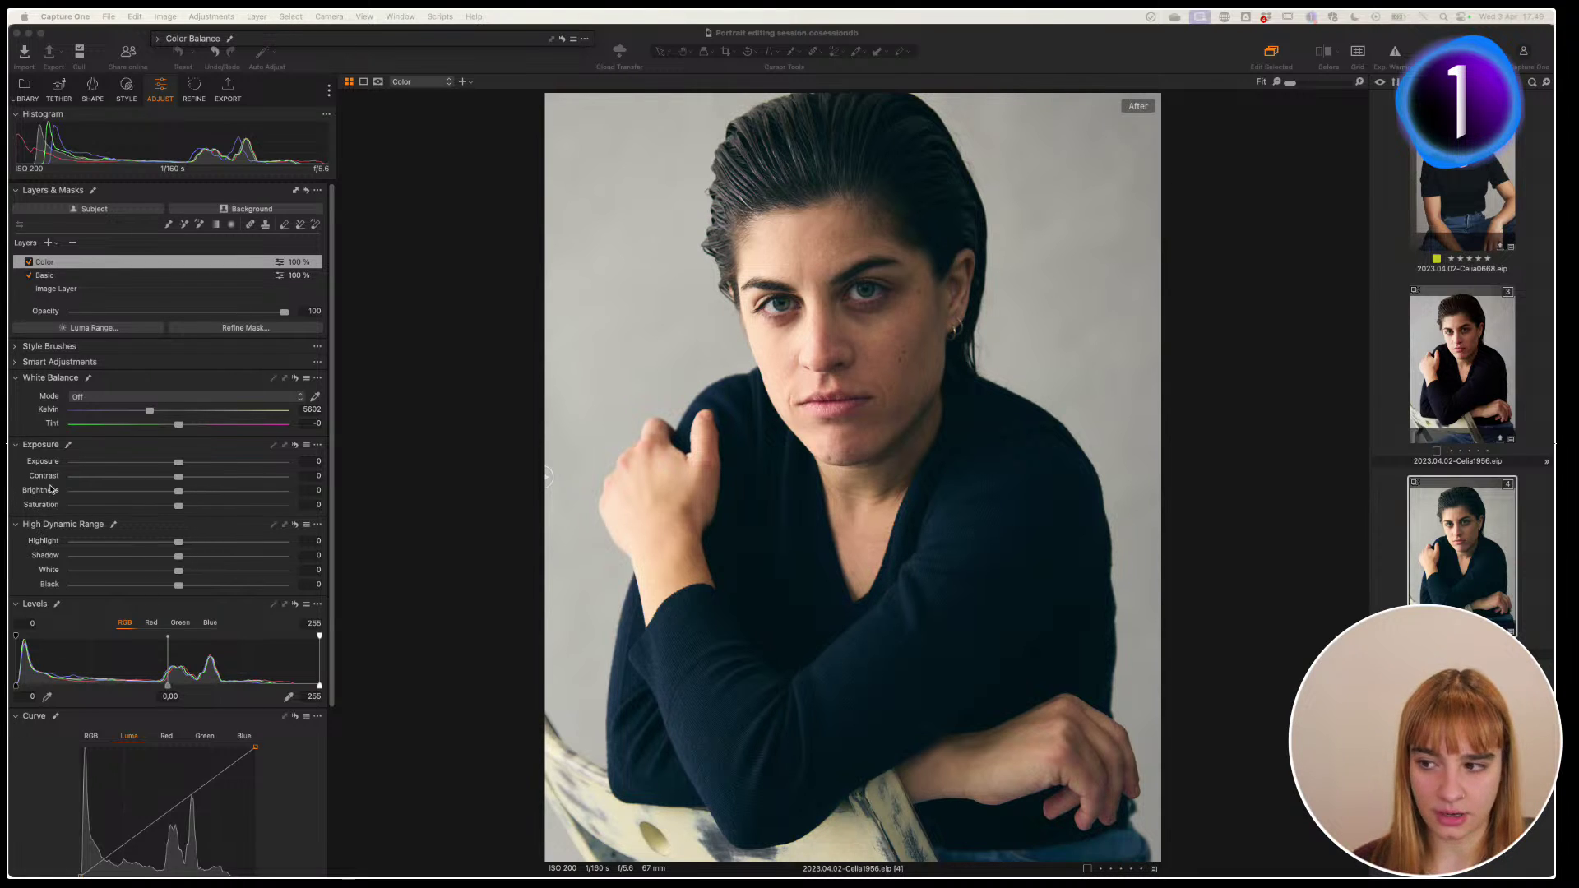
Add a new filled adjustment layer above the Color layer and name it Skin
left_click(47, 242)
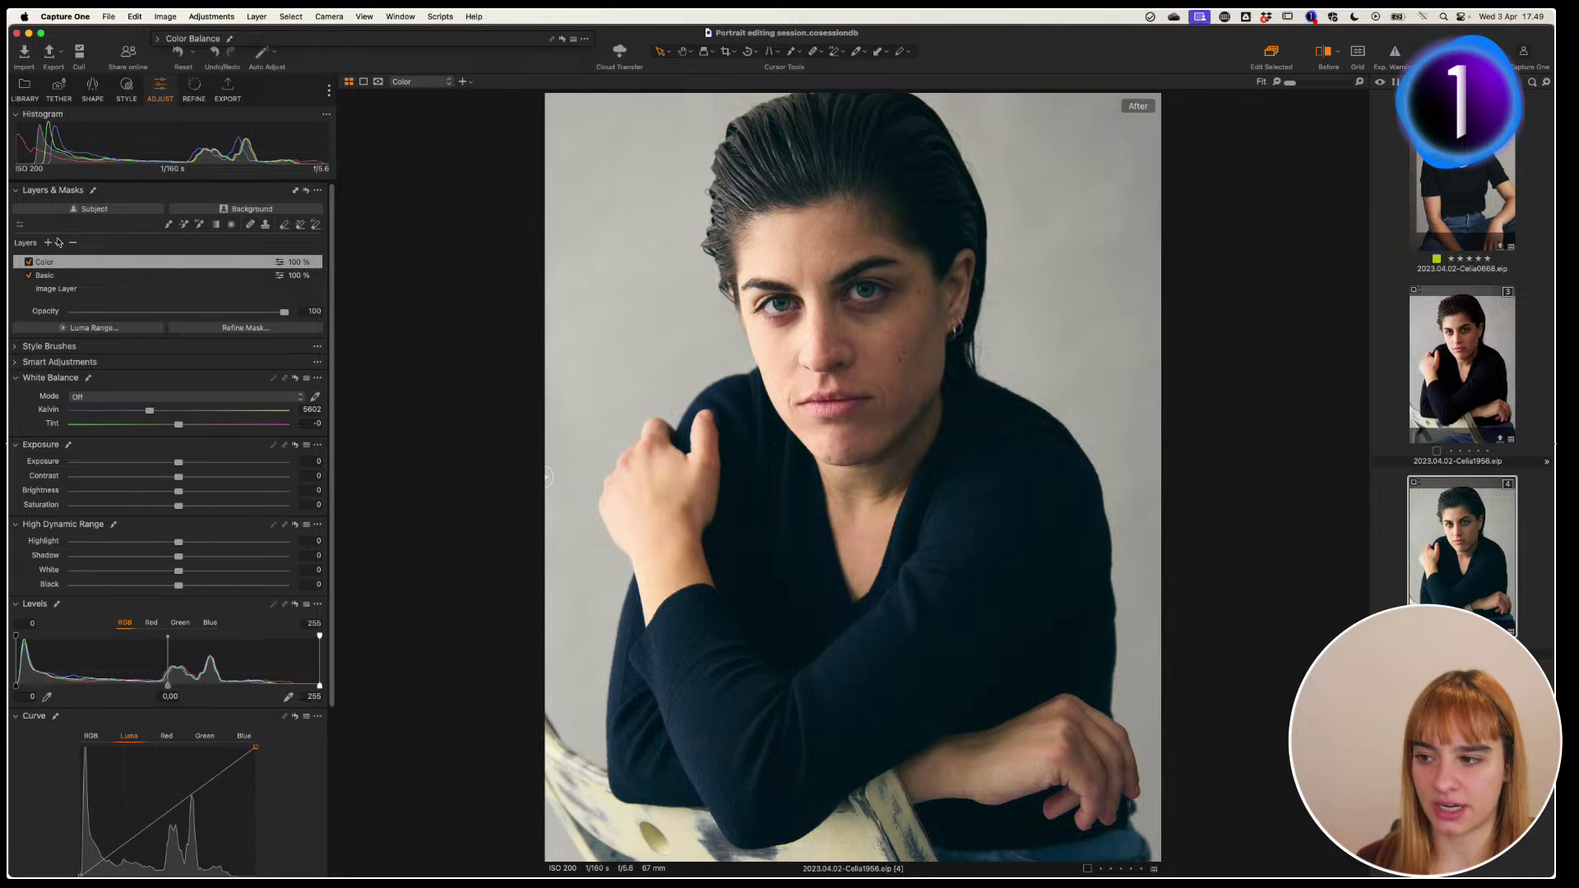
left_click(48, 242)
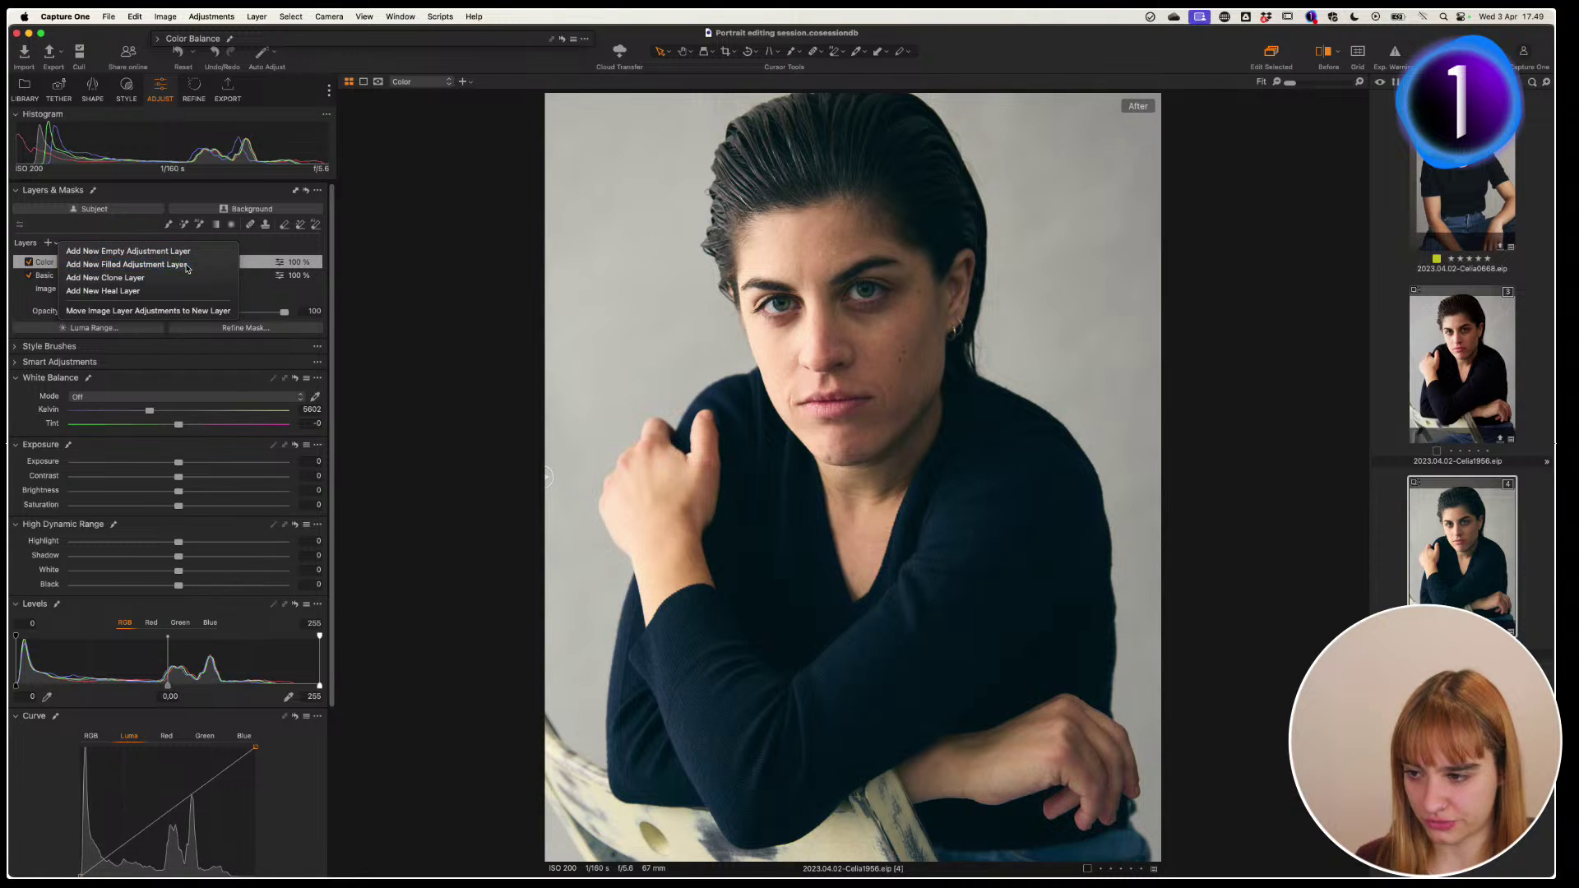
left_click(82, 265)
double_click(84, 265)
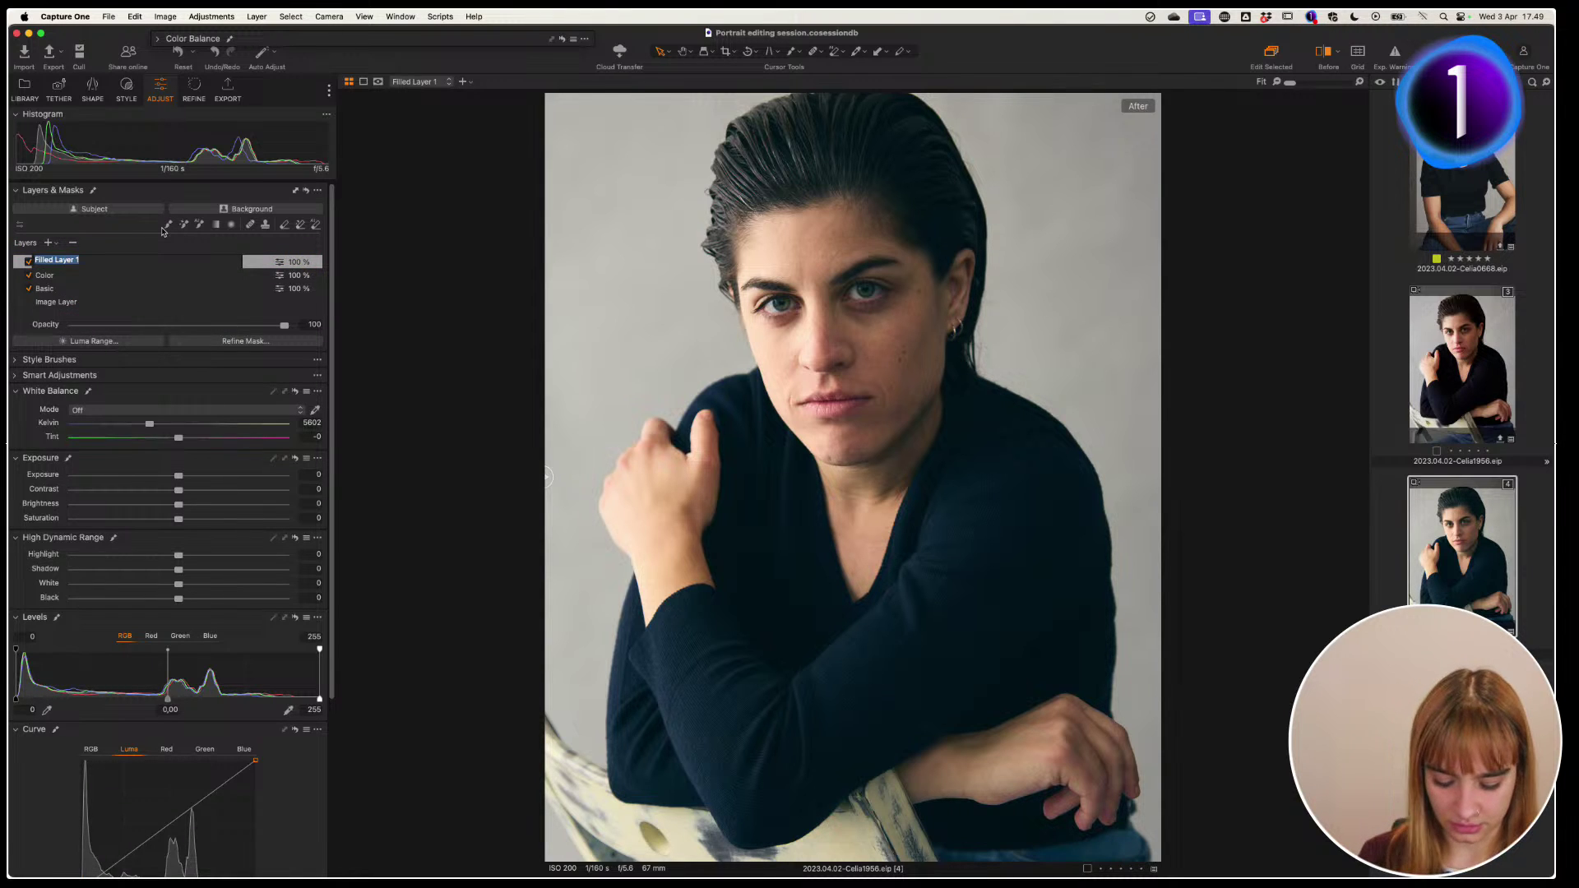
type("Skin")
key("Return")
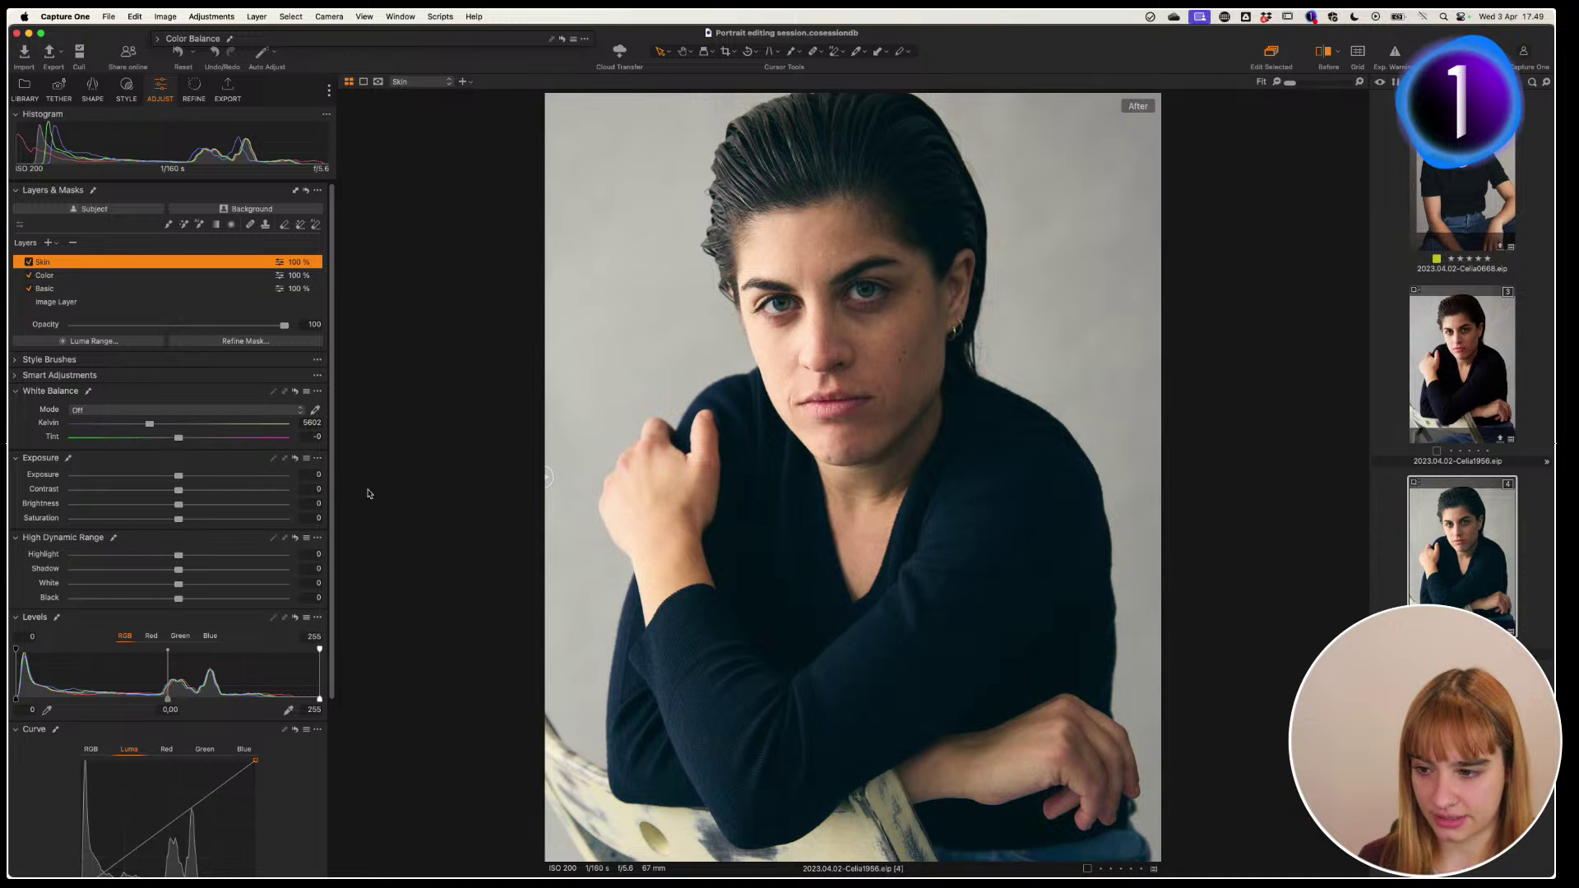
Detach the Color Editor as a floating window with its Skin Tone mode shown
left_click_drag(333, 460, 339, 494)
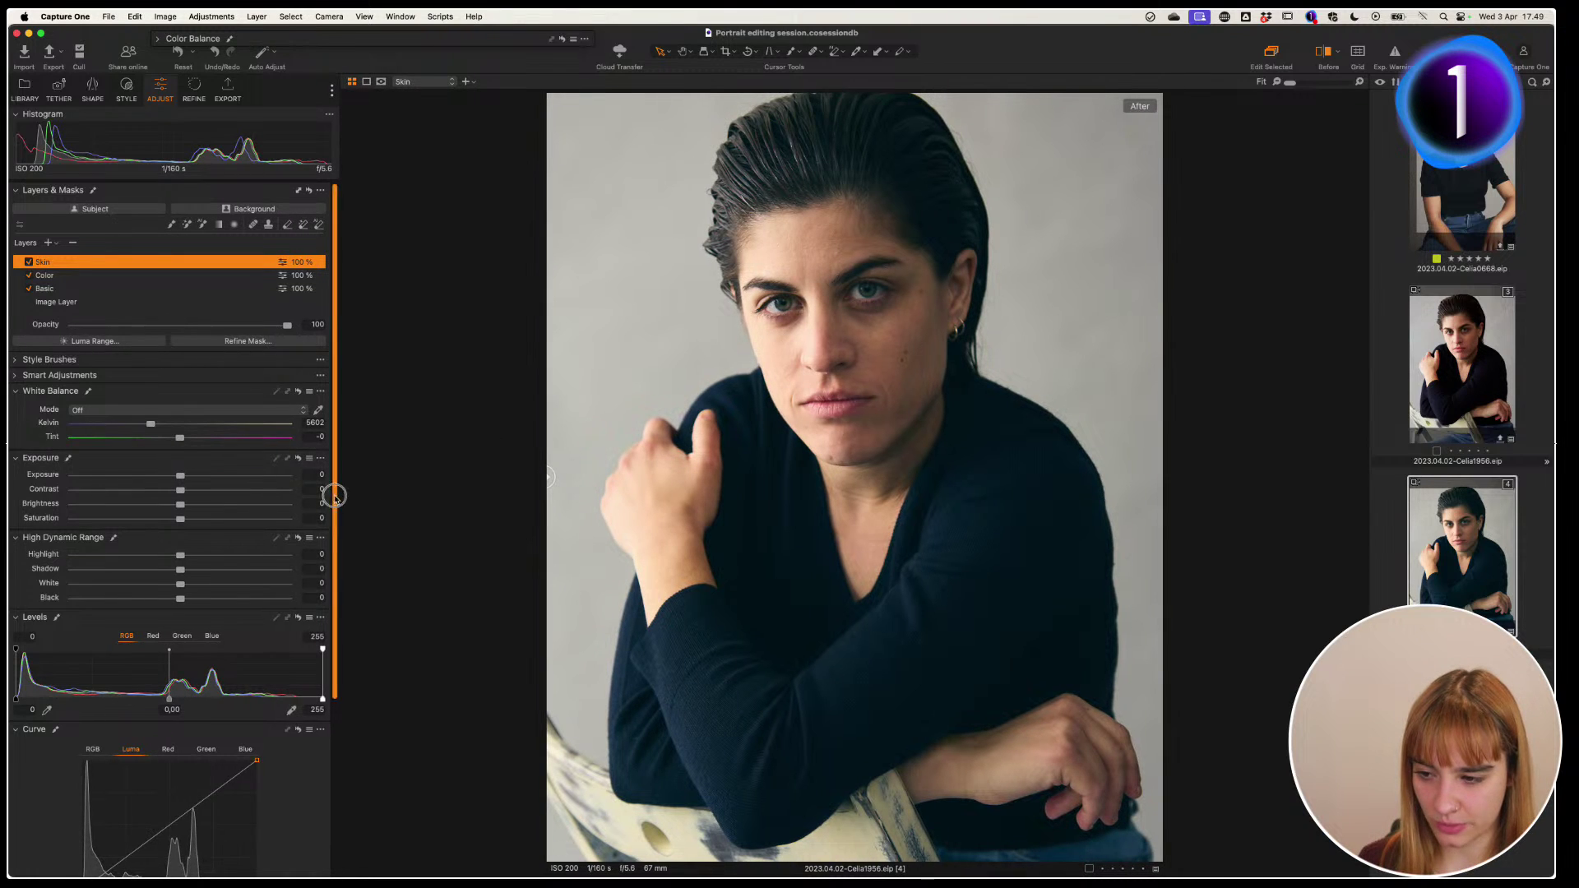
scroll(324, 634, "down", 6)
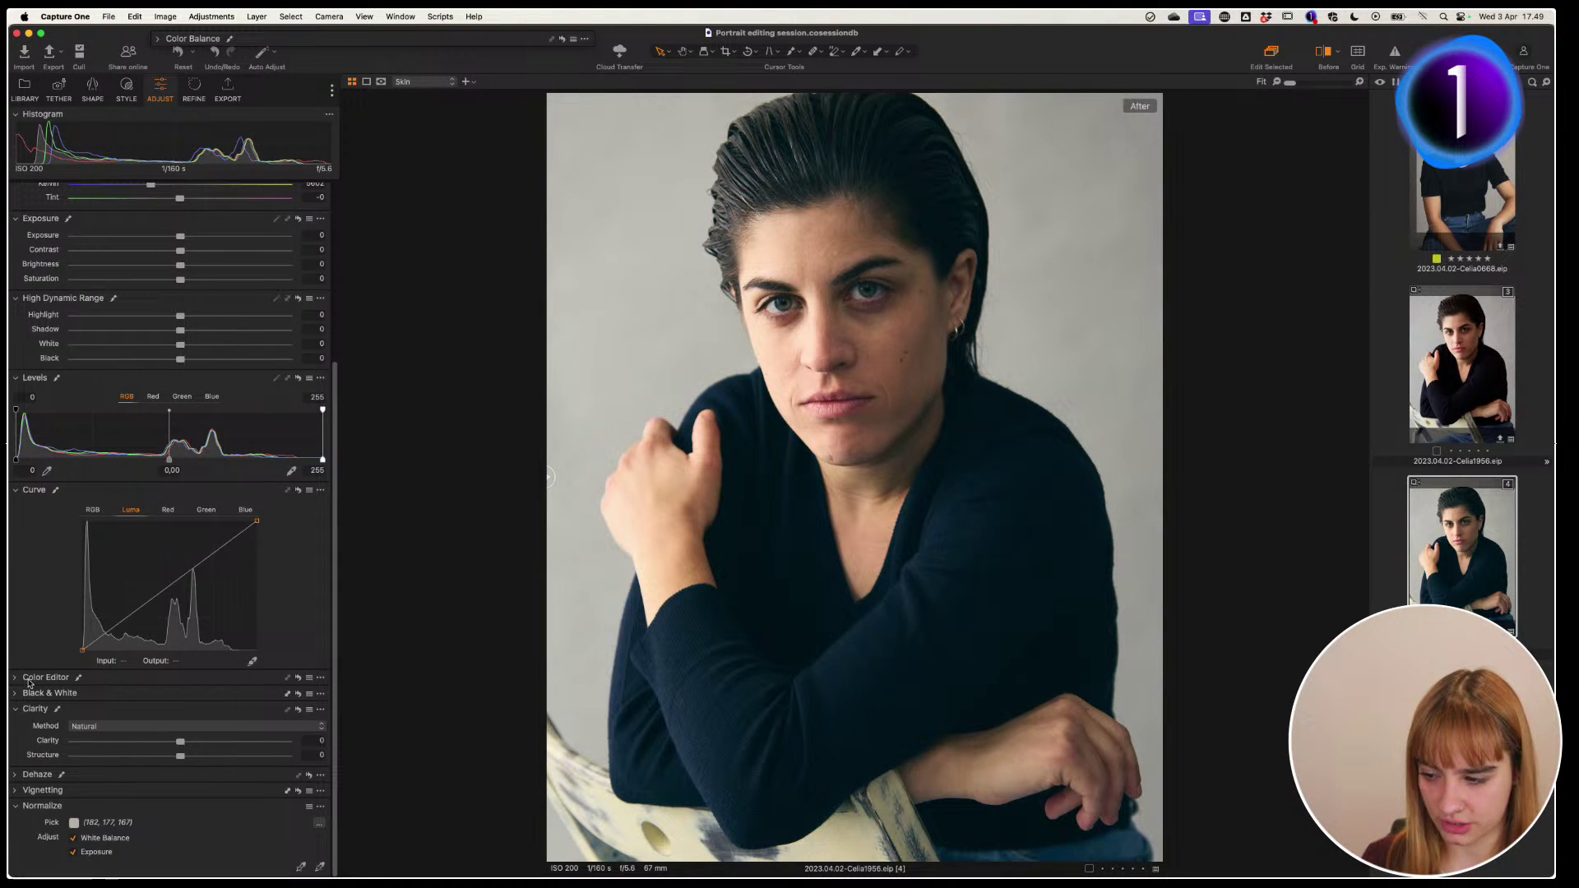
left_click_drag(29, 681, 218, 64)
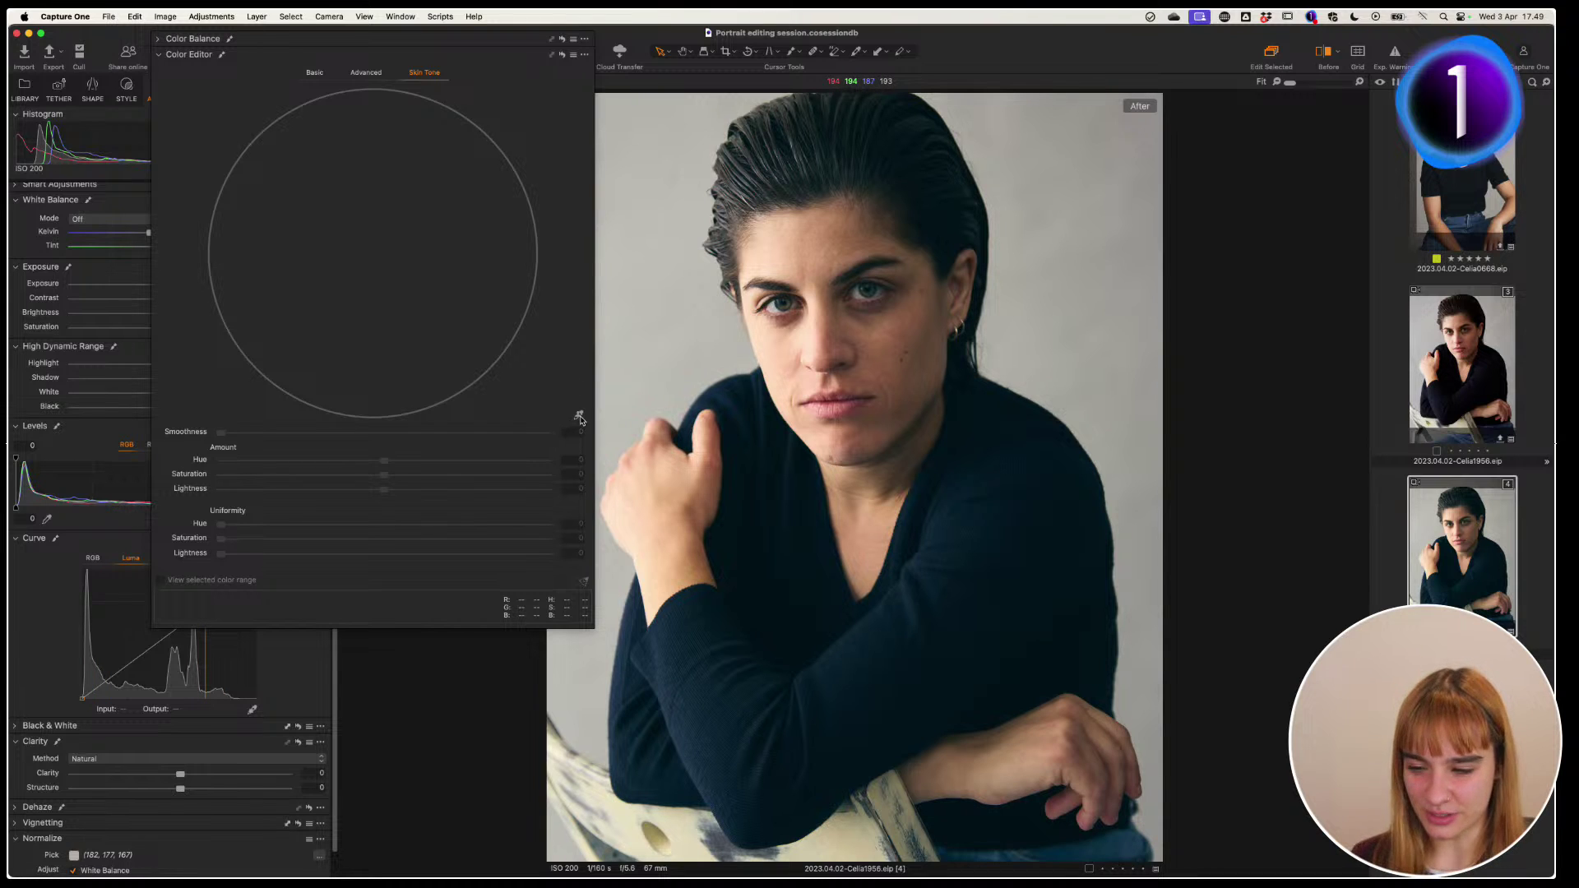
Sample the forehead skin tone for the Skin layer and preview the selected color range in the image
left_click(580, 416)
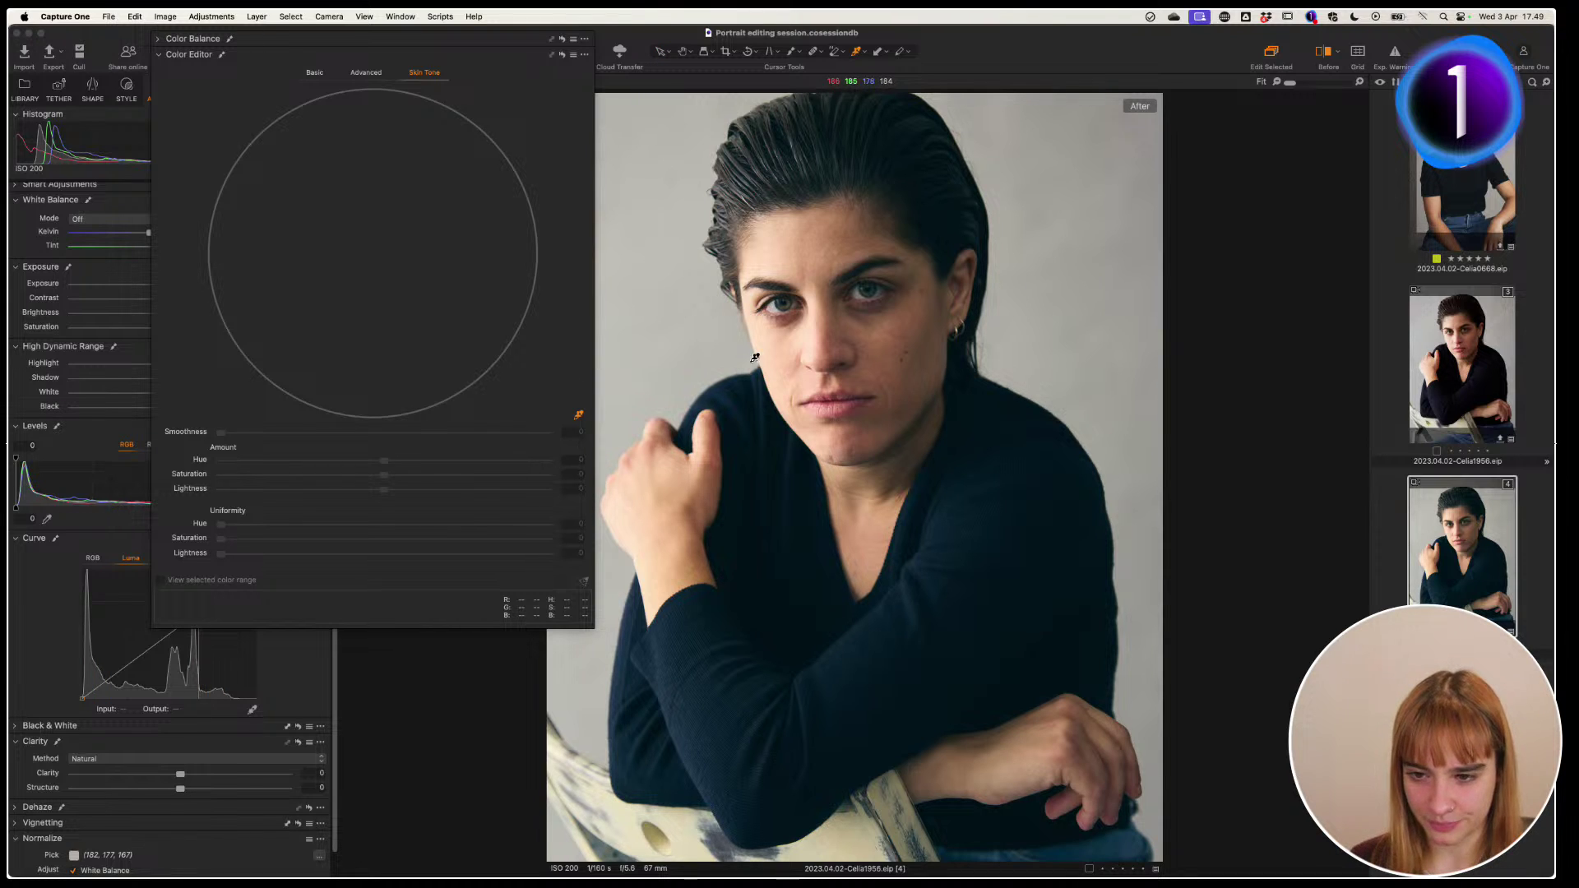
left_click(801, 263)
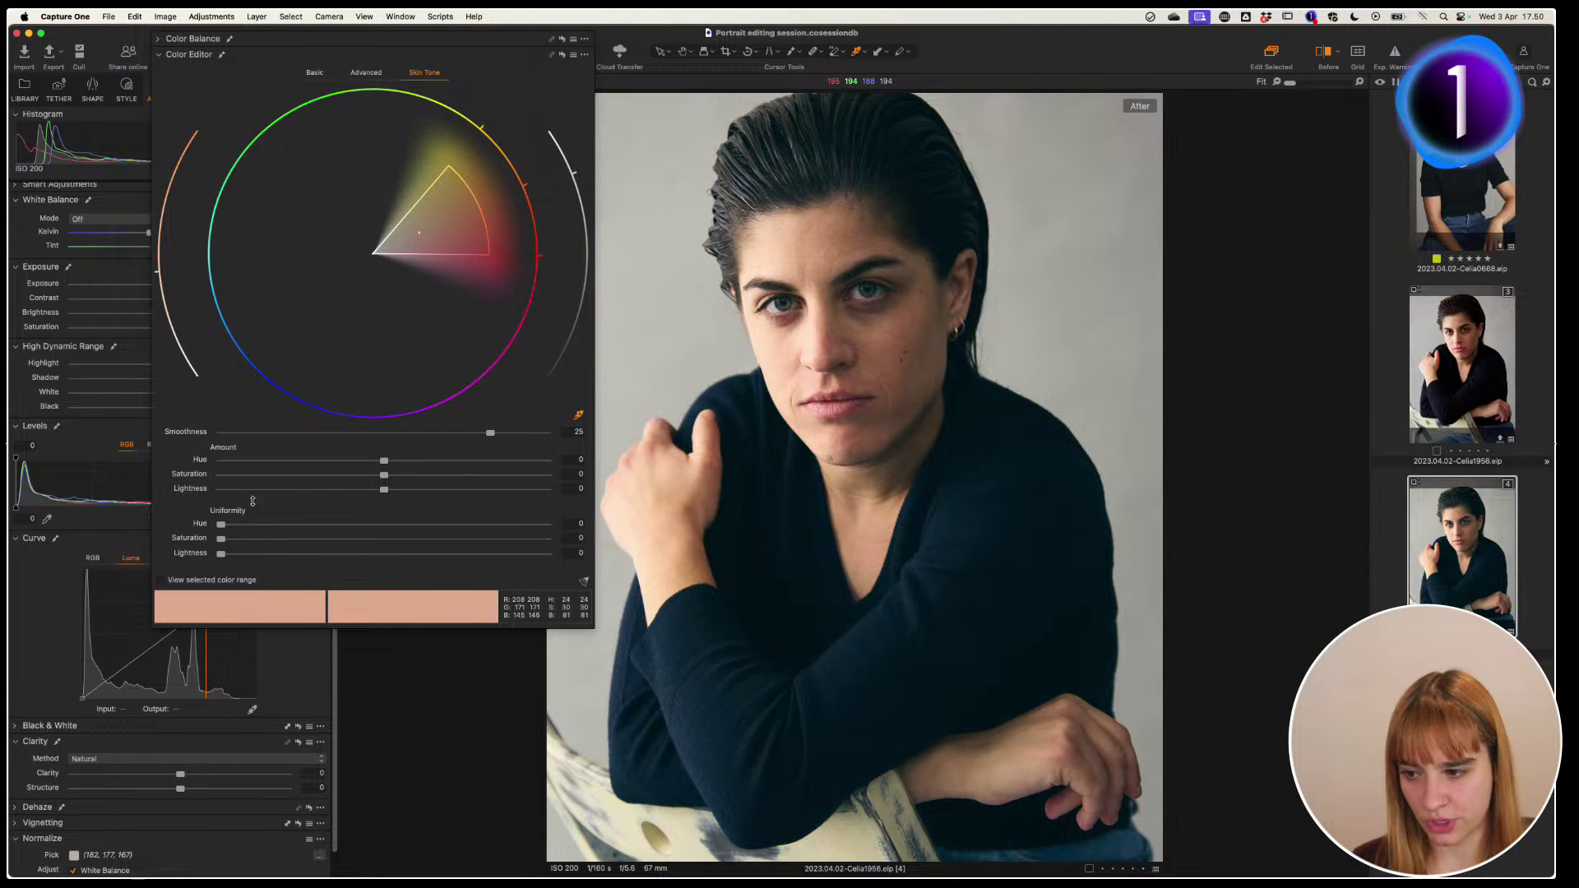
left_click(161, 582)
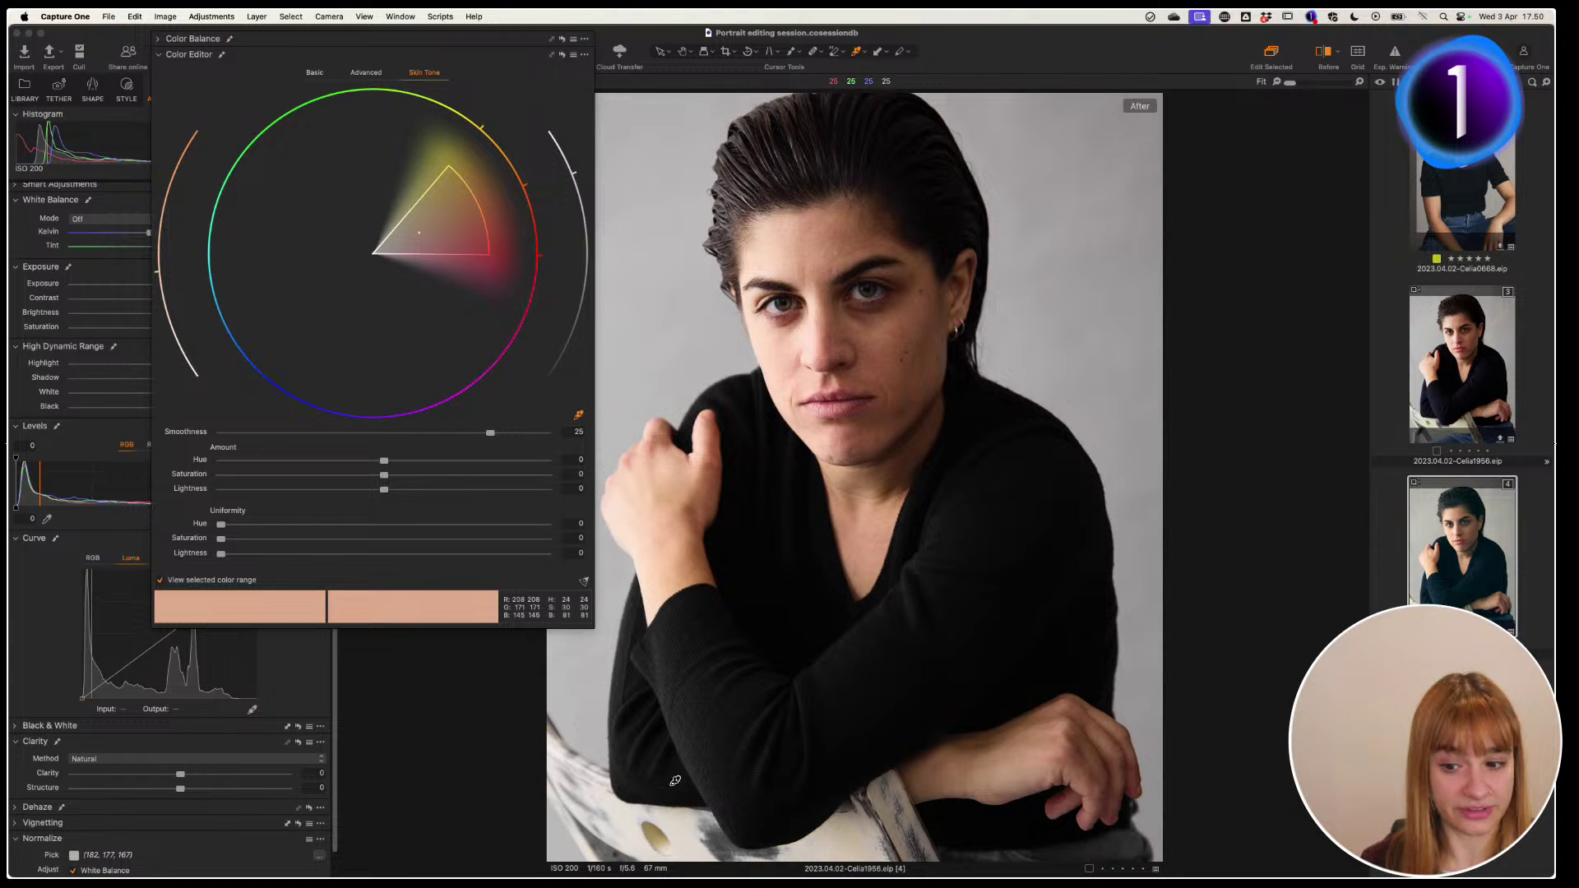
left_click(241, 582)
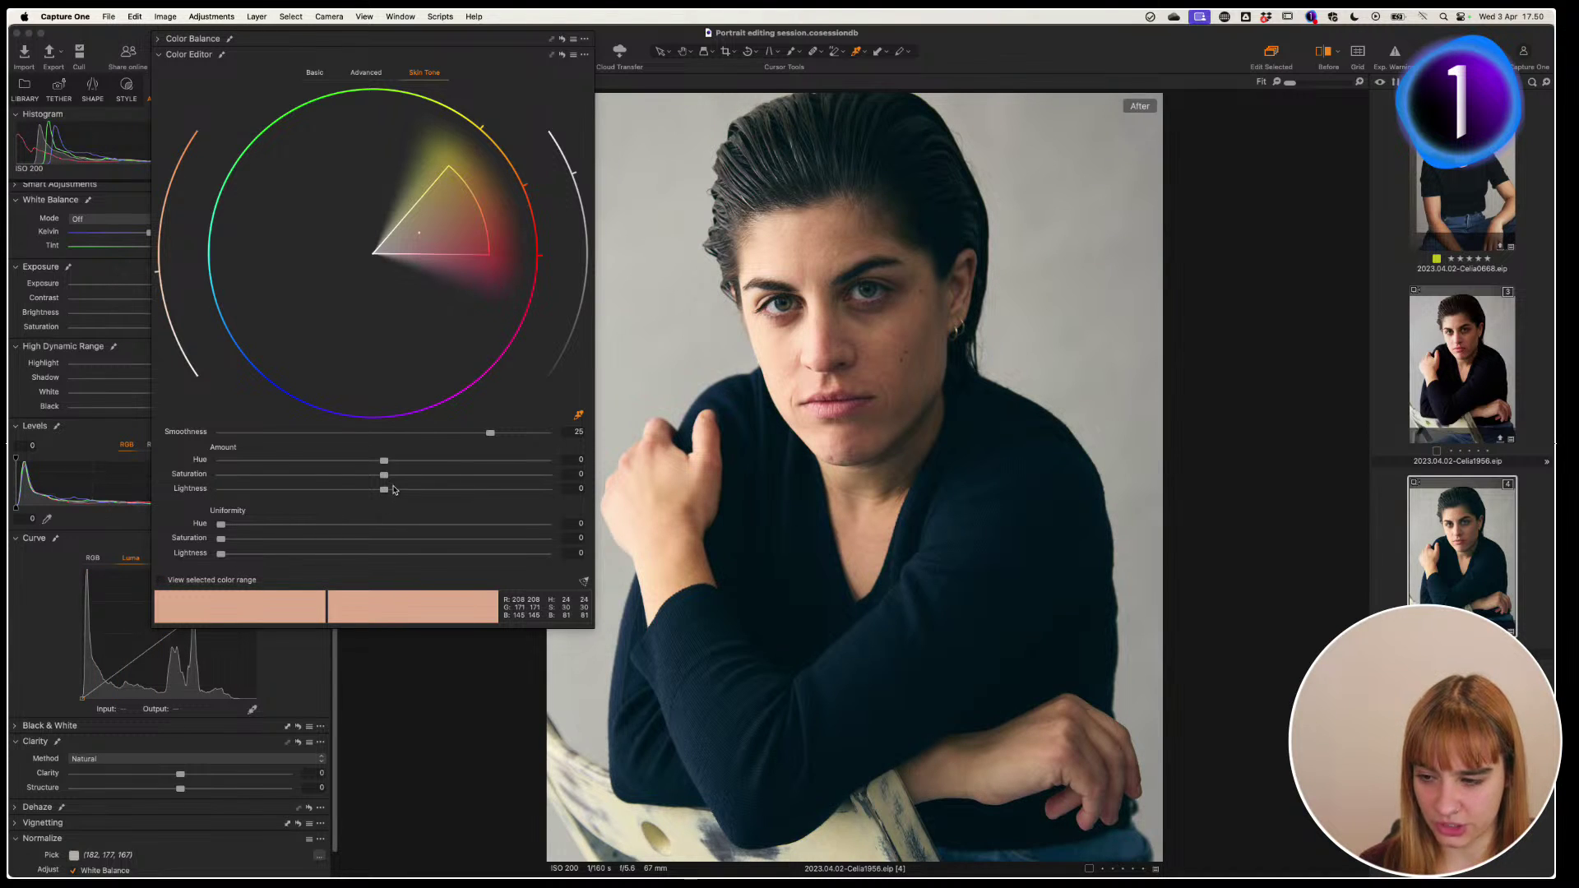
Try a Skin Tone Saturation amount of 24.2 and reset the Color Editor adjustments
left_click_drag(384, 475, 515, 475)
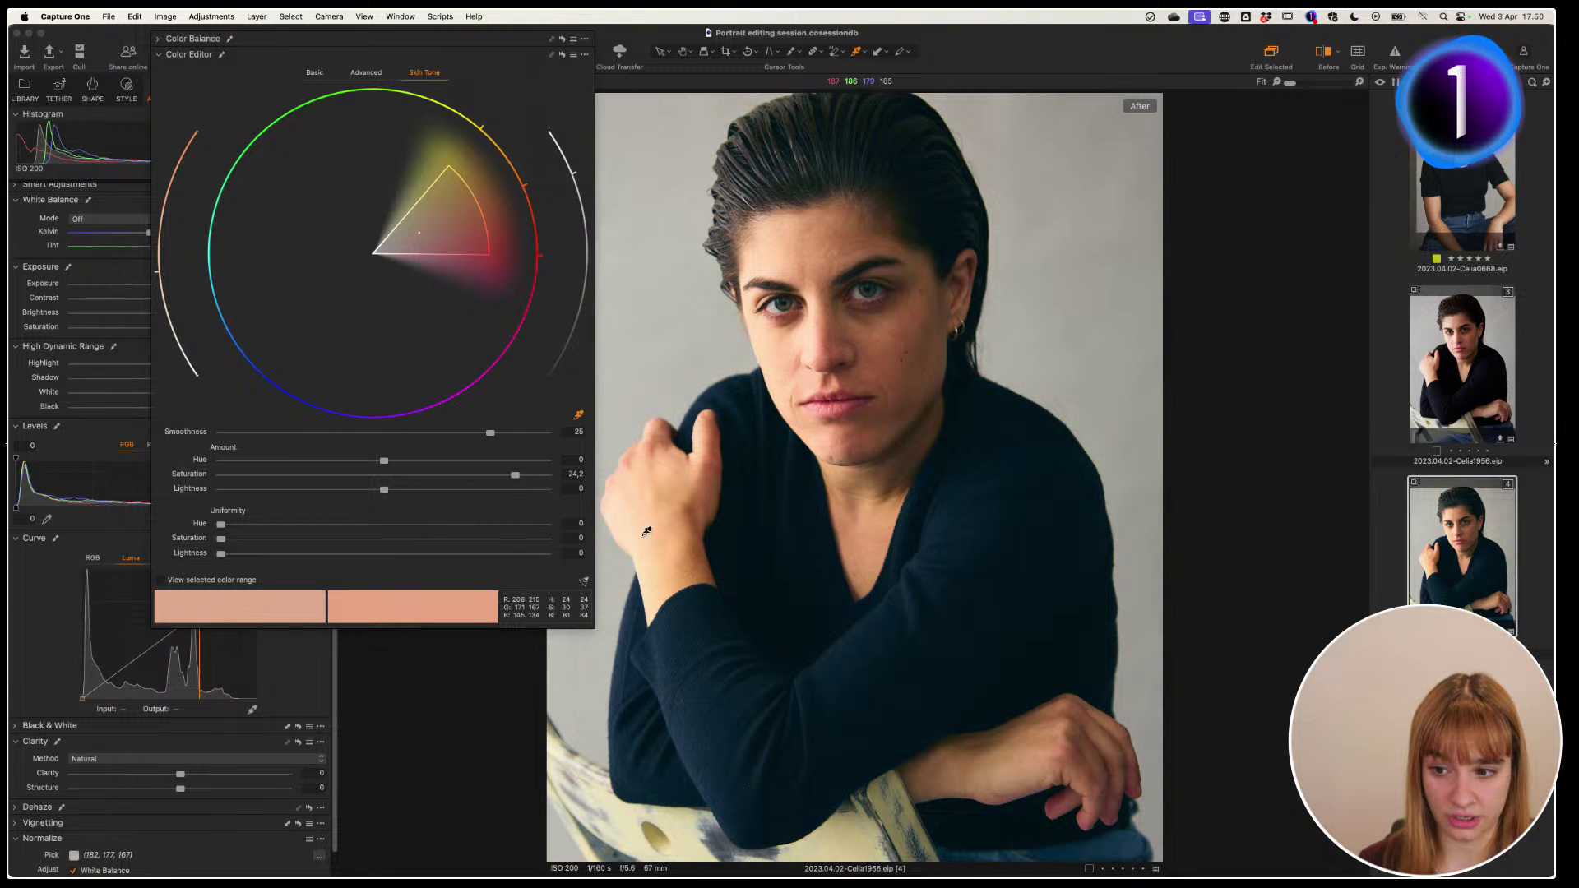
left_click(573, 474)
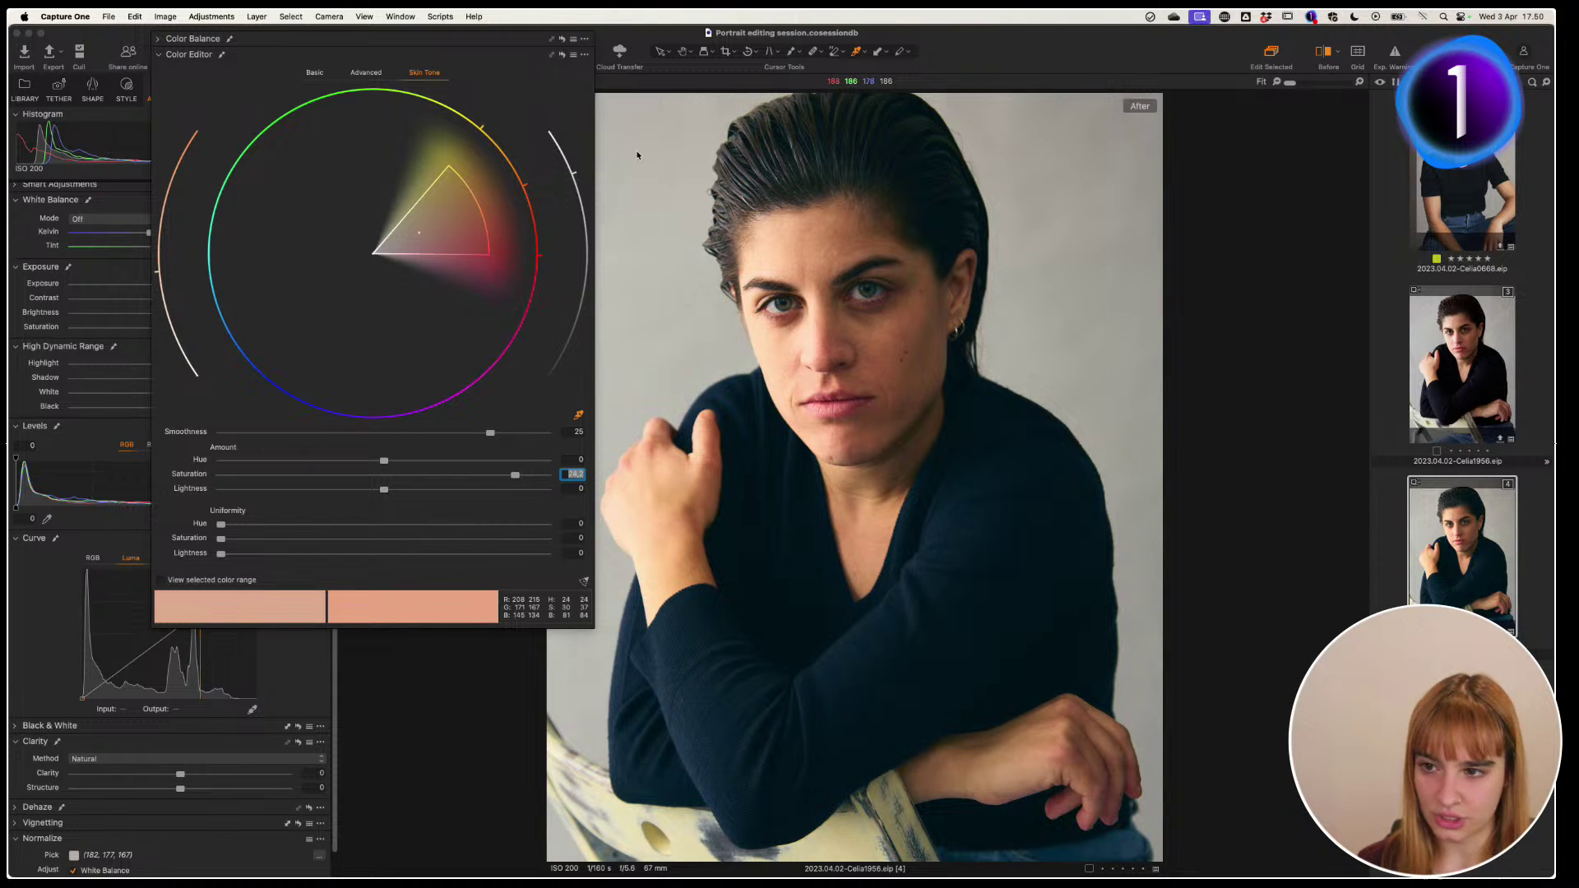
left_click(562, 57)
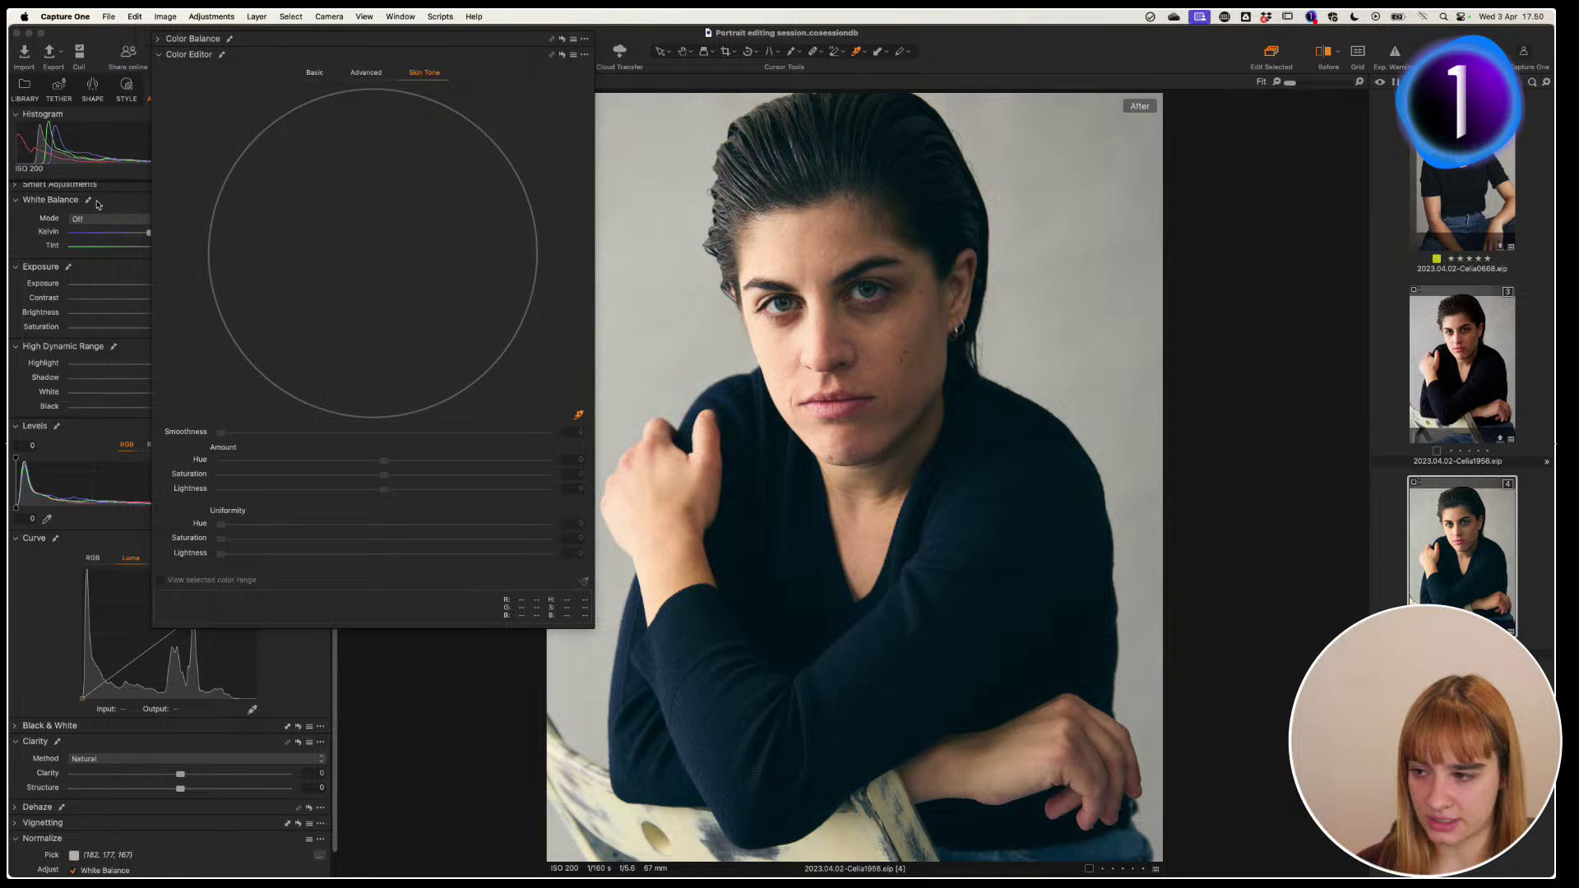
Collapse the Color Editor and delete the Skin layer
left_click(168, 54)
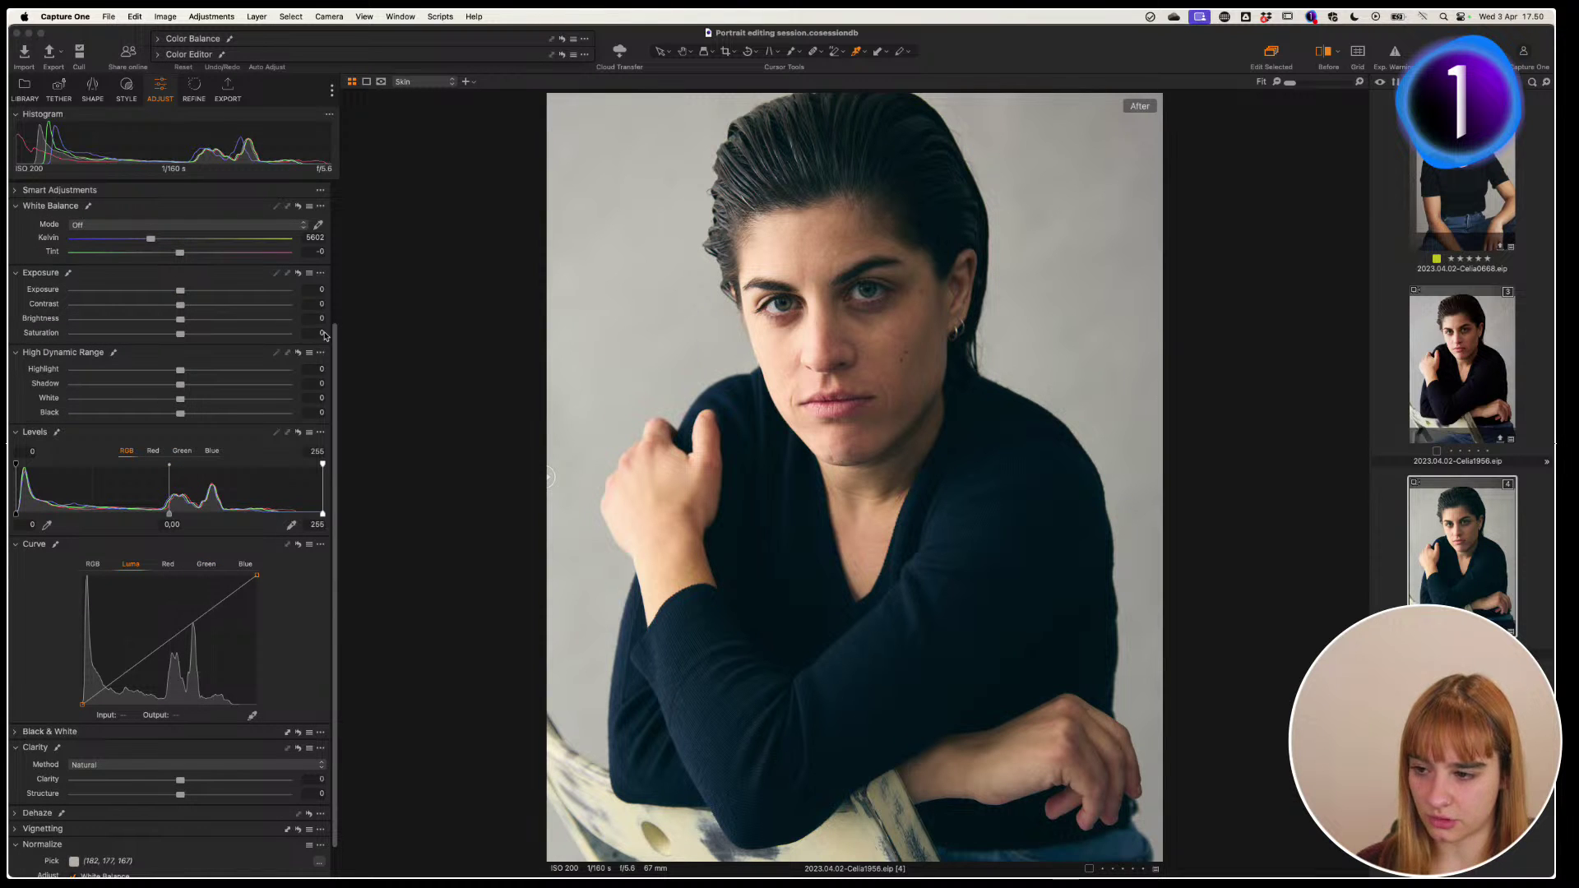
scroll(325, 335, "up", 5)
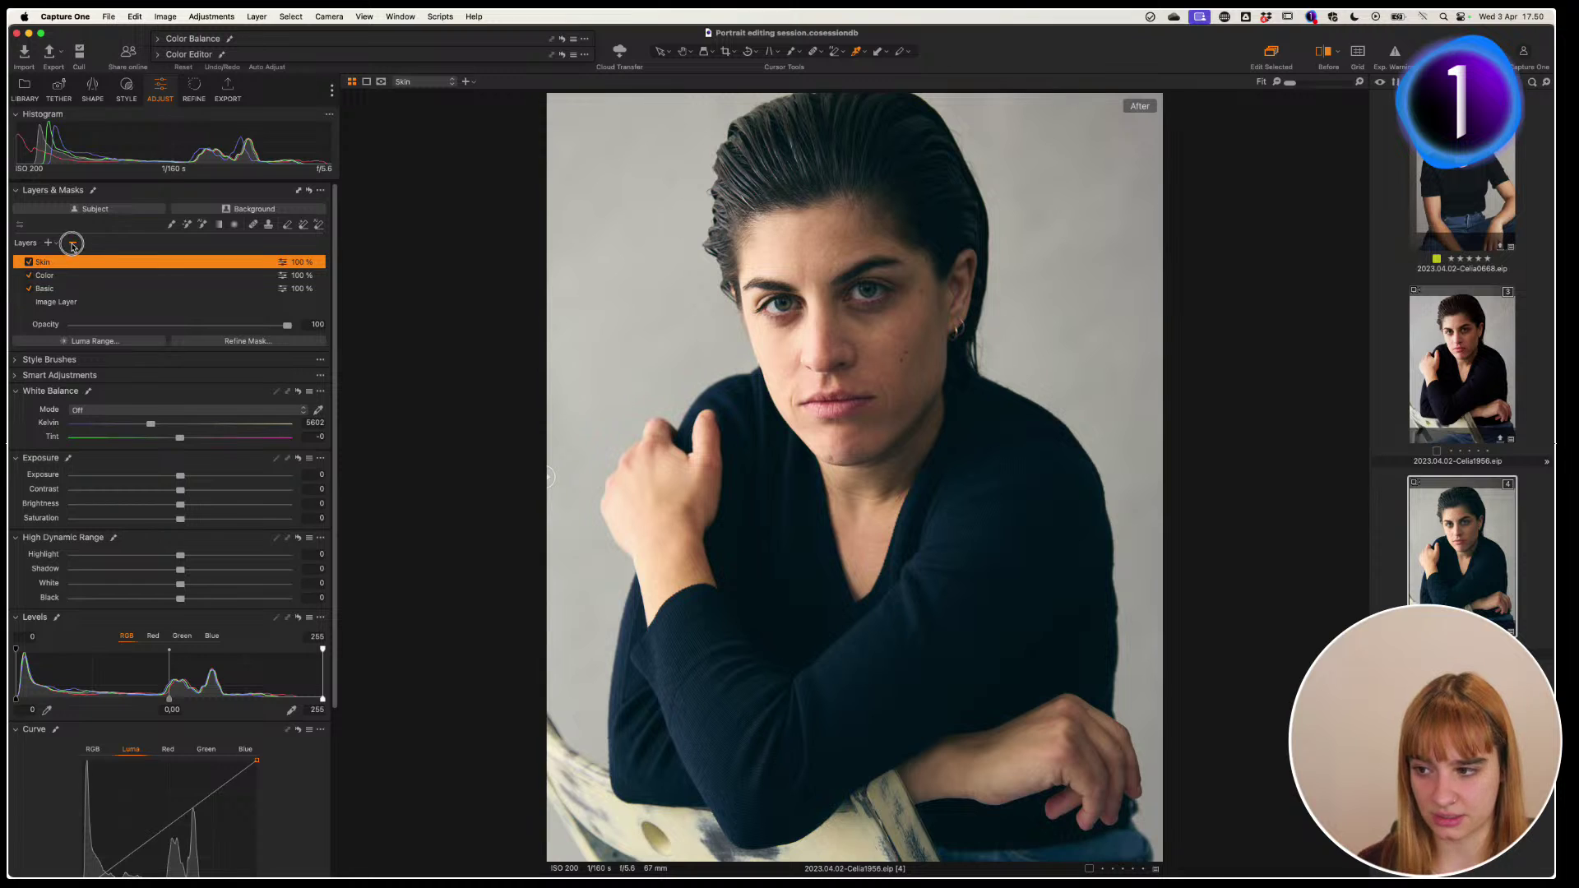
left_click(72, 242)
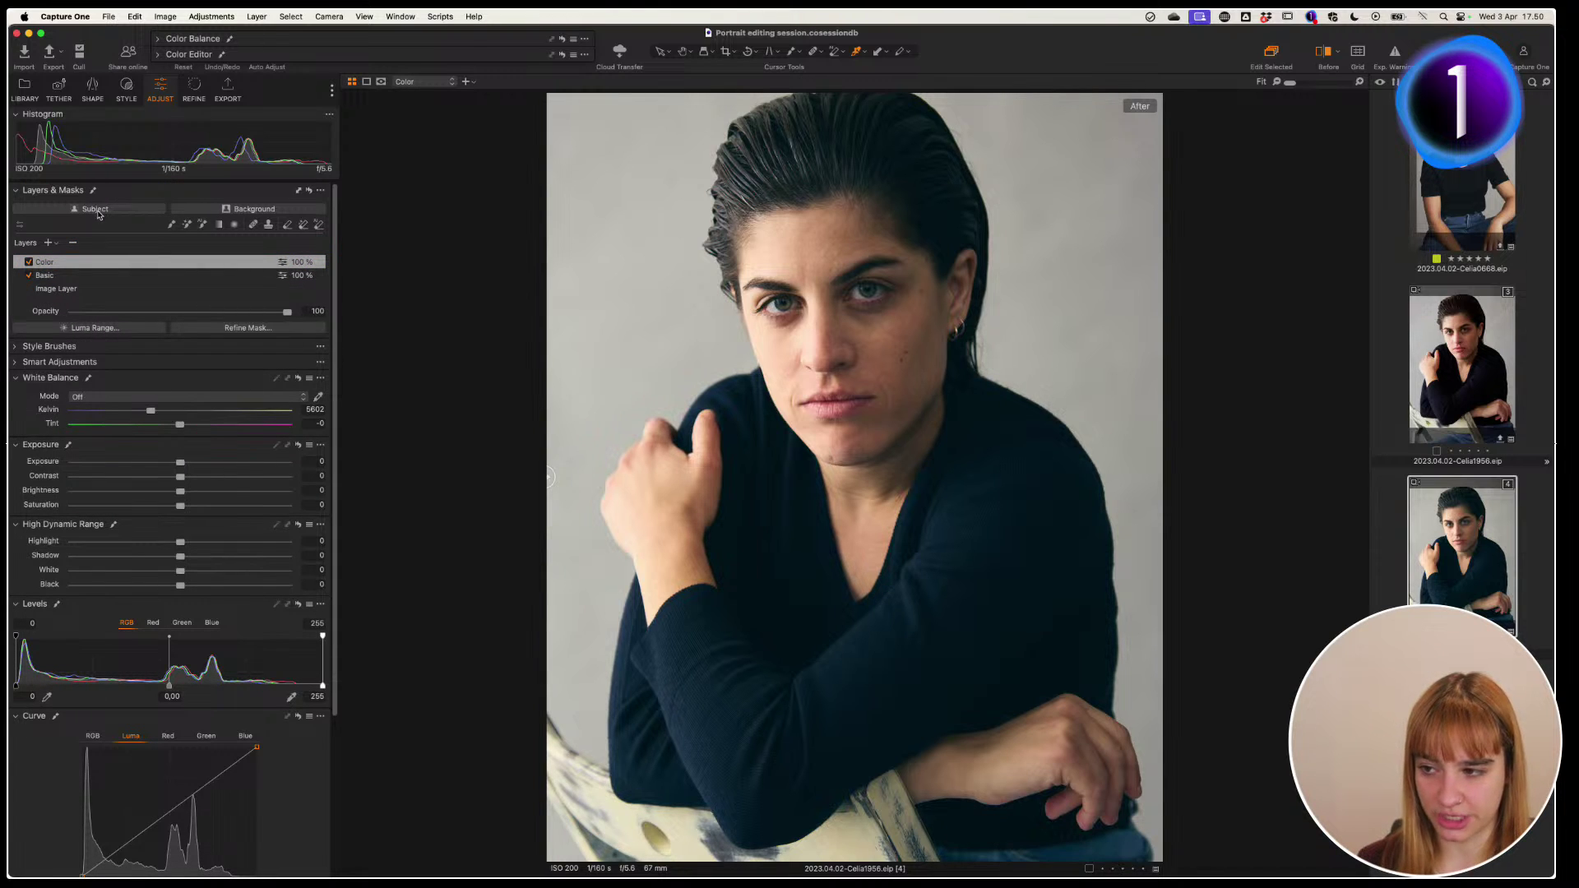
Create a subject mask layer for the woman and check its coverage with the mask overlay
left_click(97, 210)
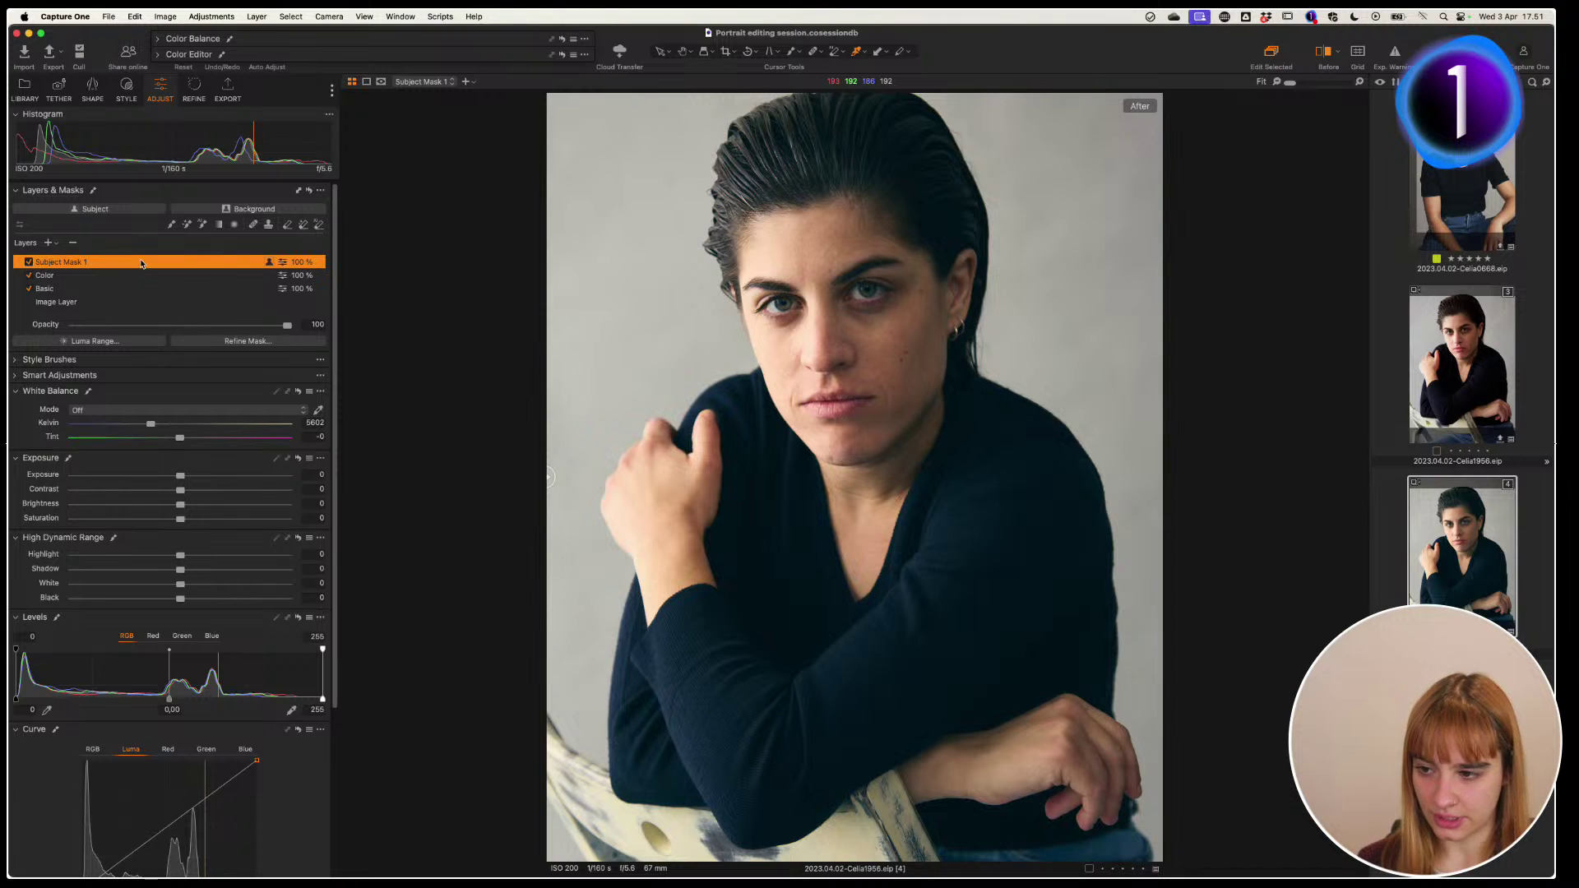
key("m")
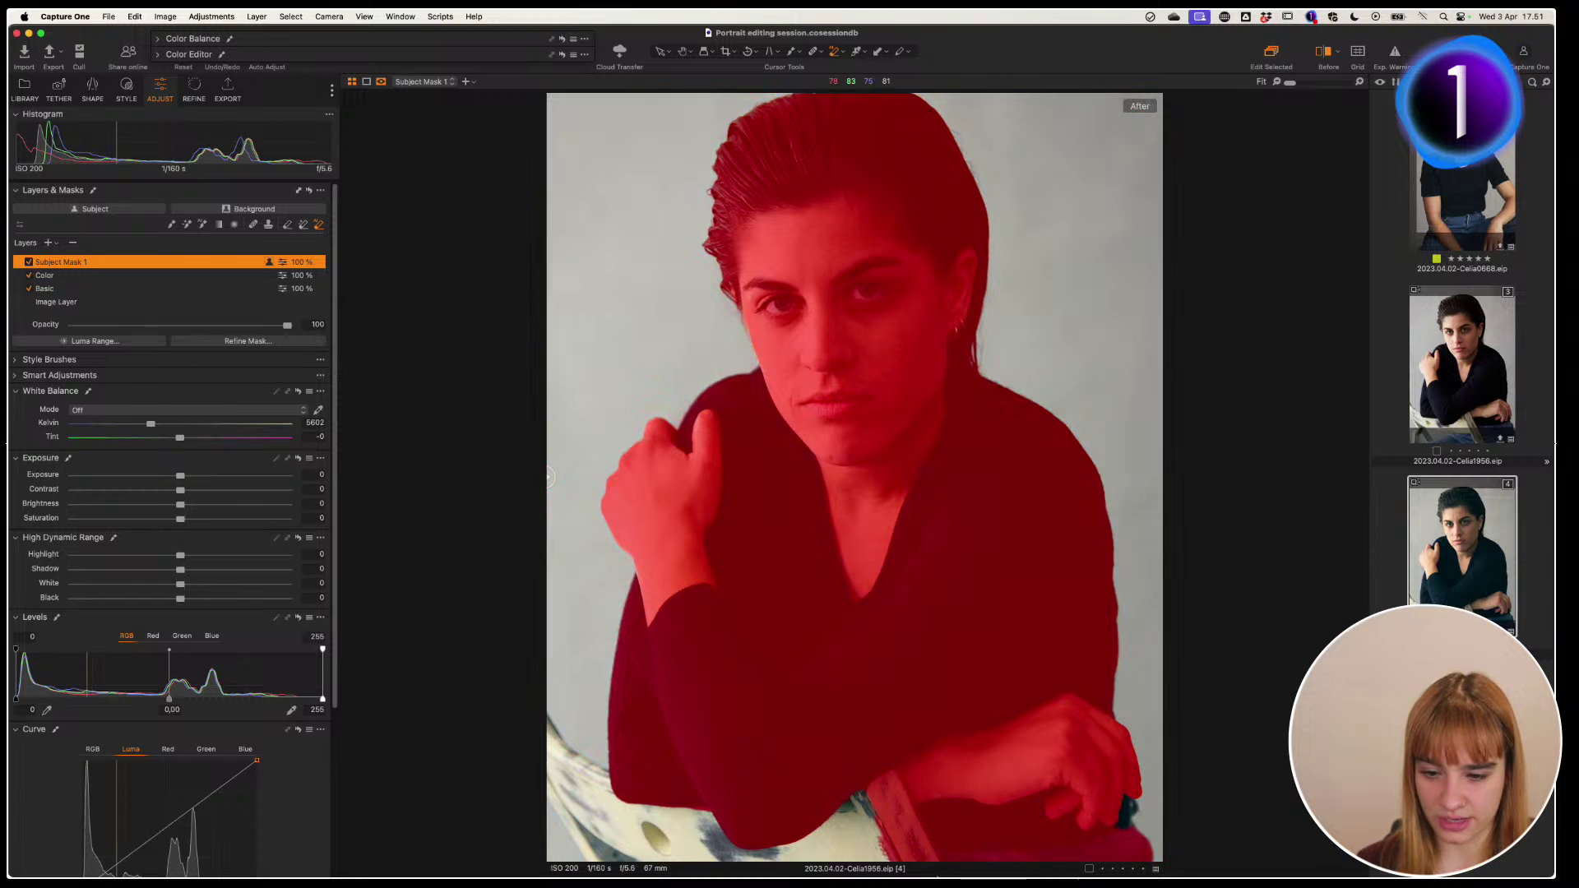
left_click(888, 857)
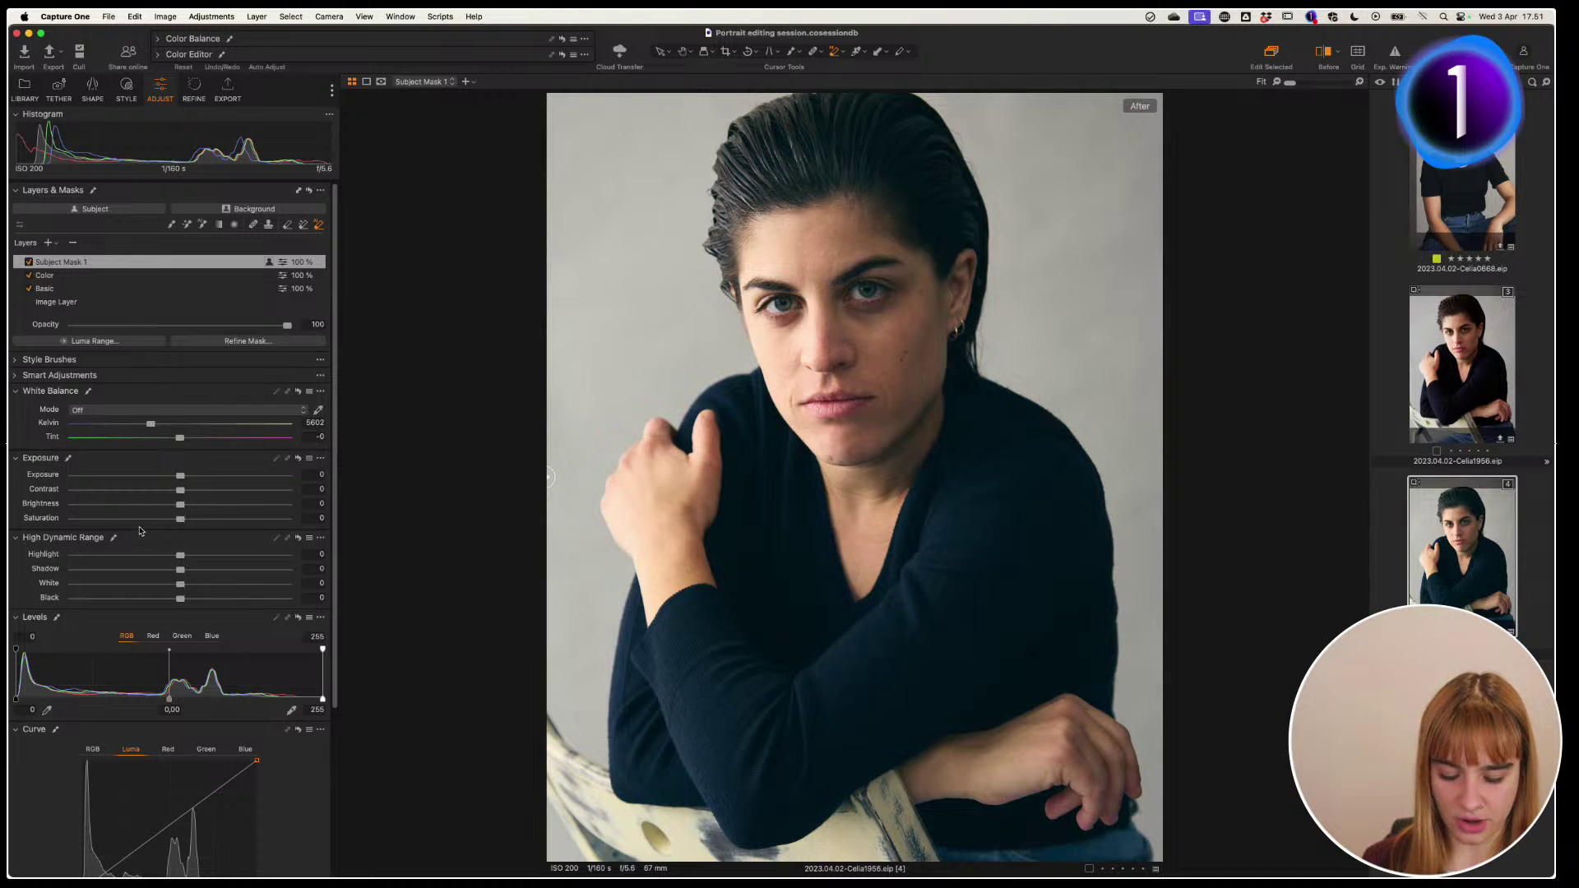
key("m")
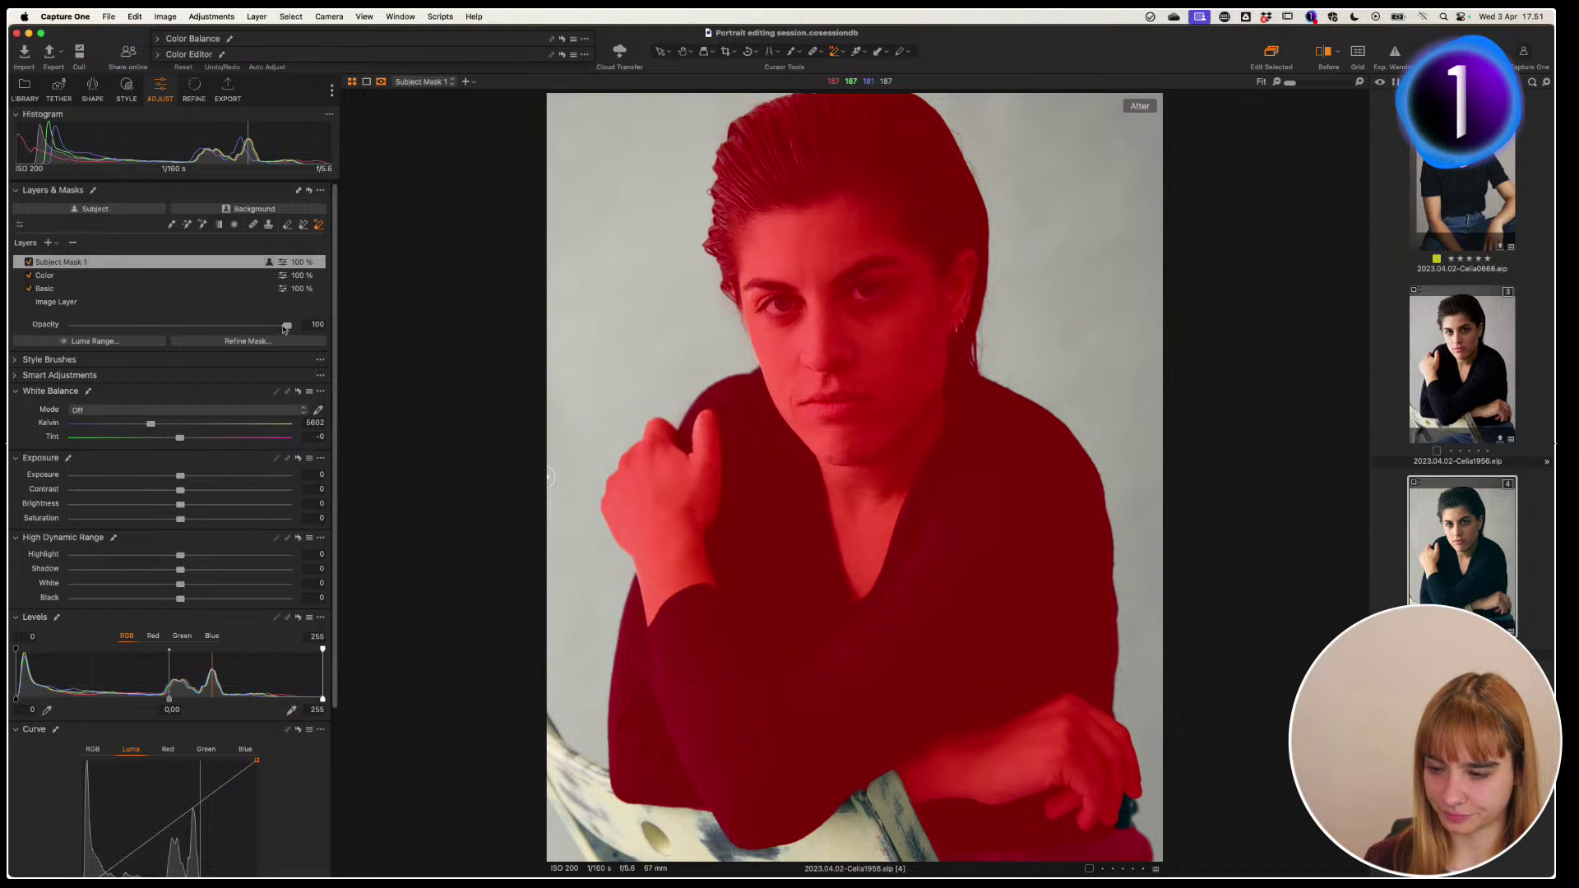
key("v")
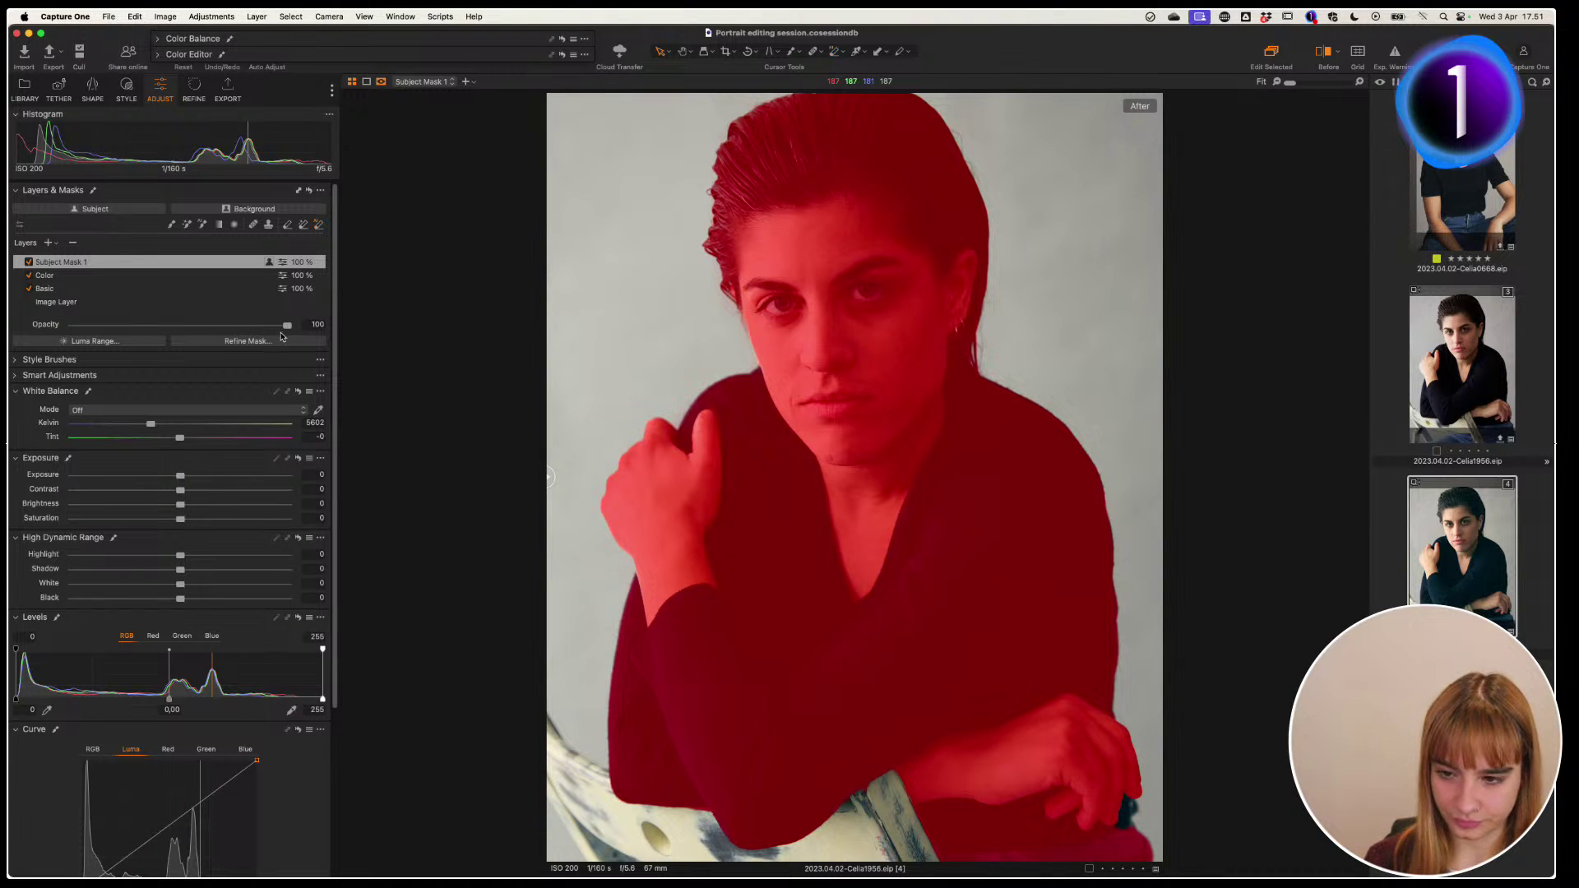
Sample the forehead skin tone on the subject mask layer and preview the selected color range
left_click(160, 55)
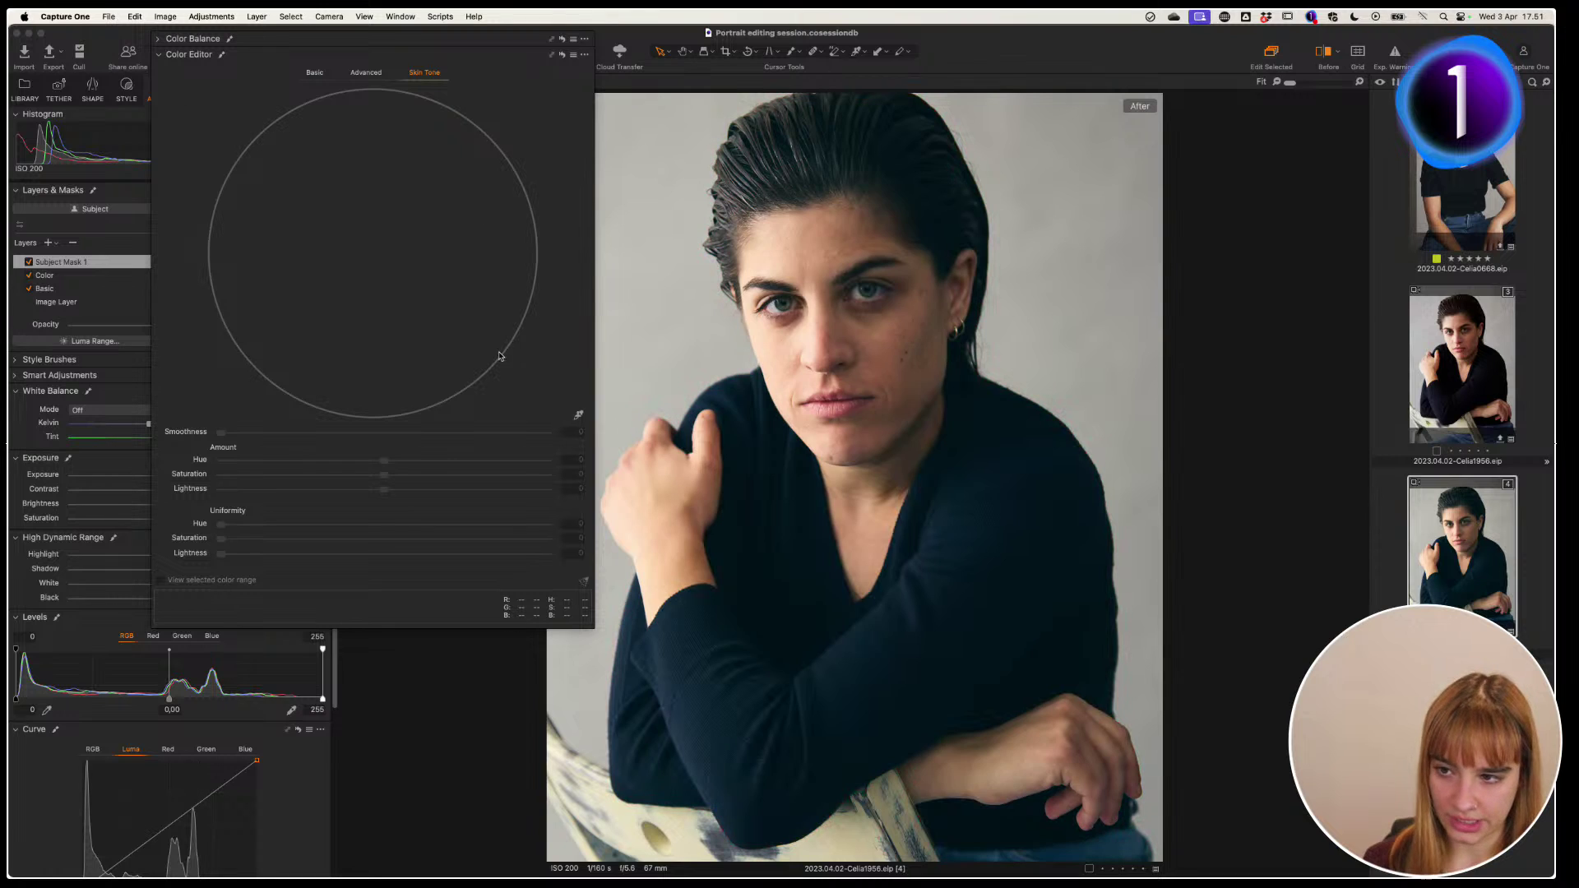
left_click(793, 262)
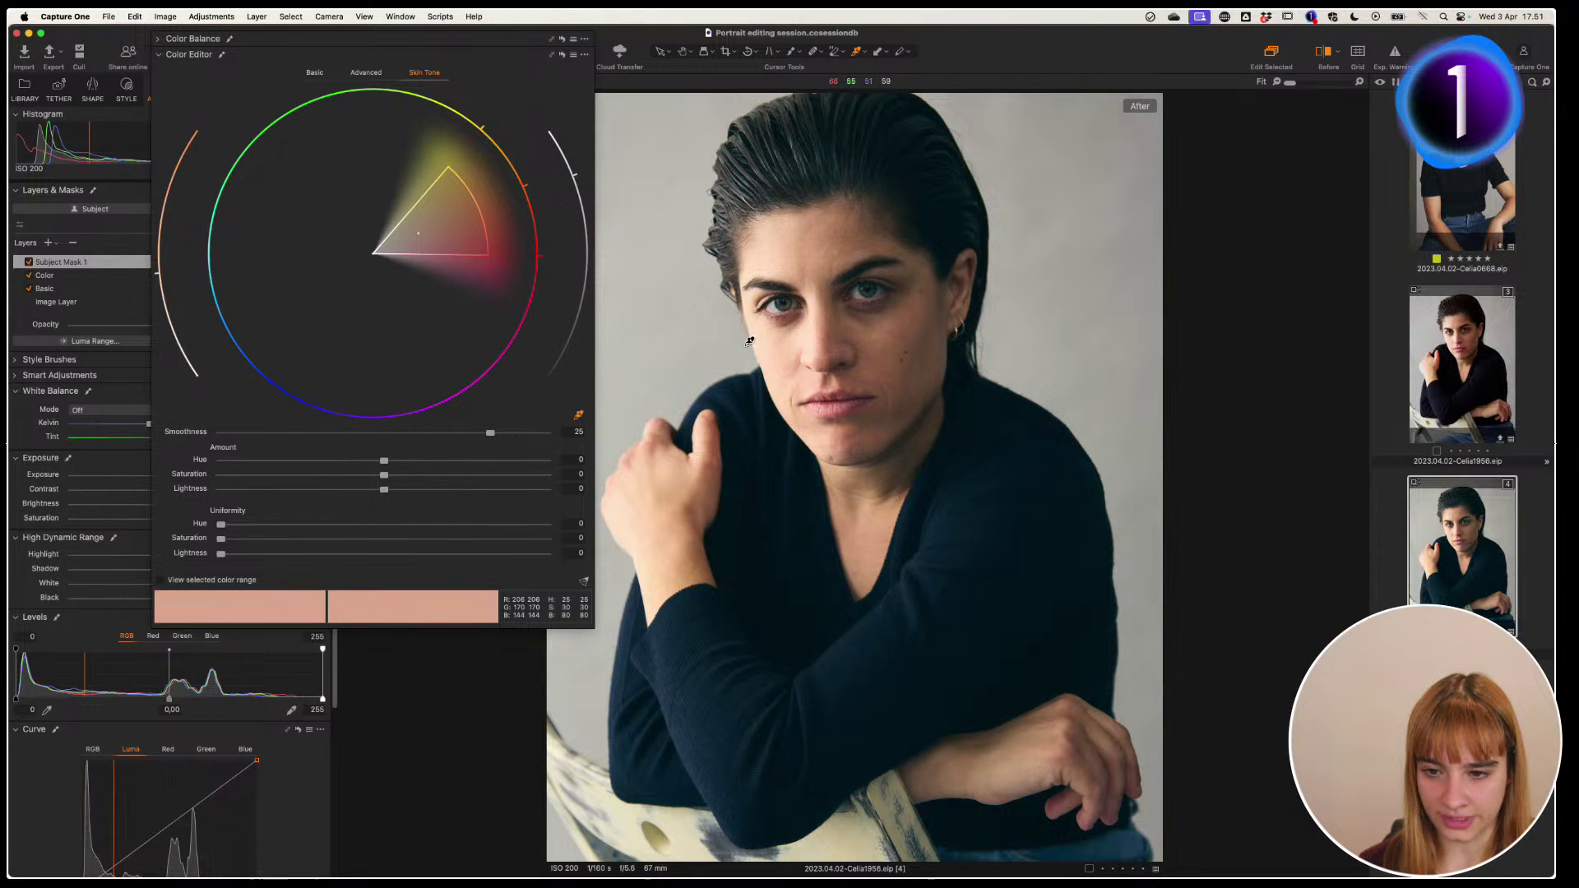
left_click(246, 579)
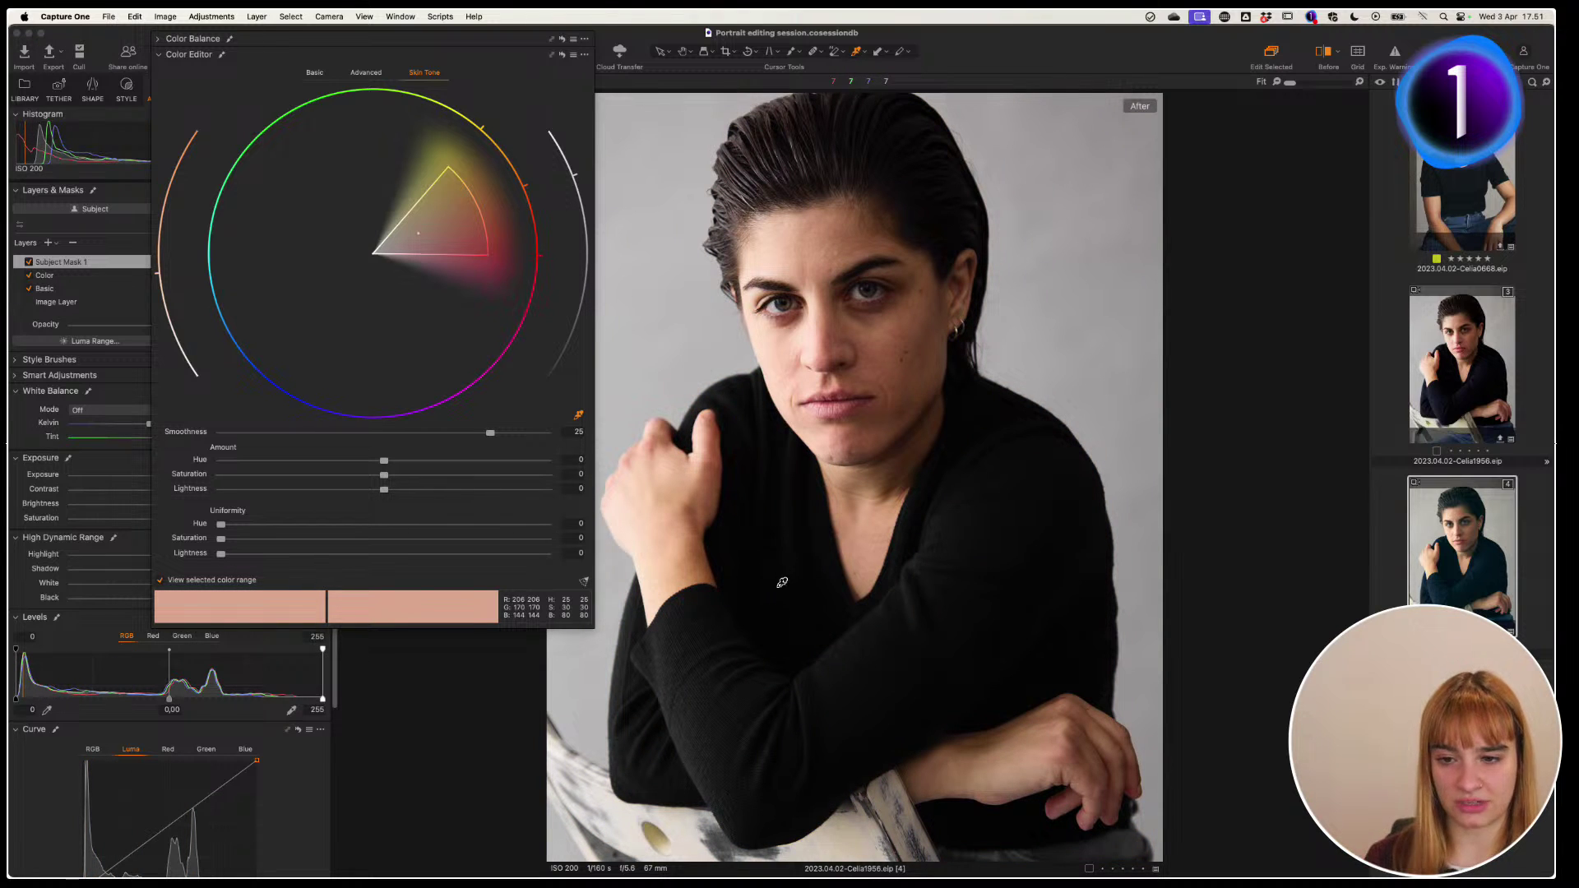
left_click(218, 580)
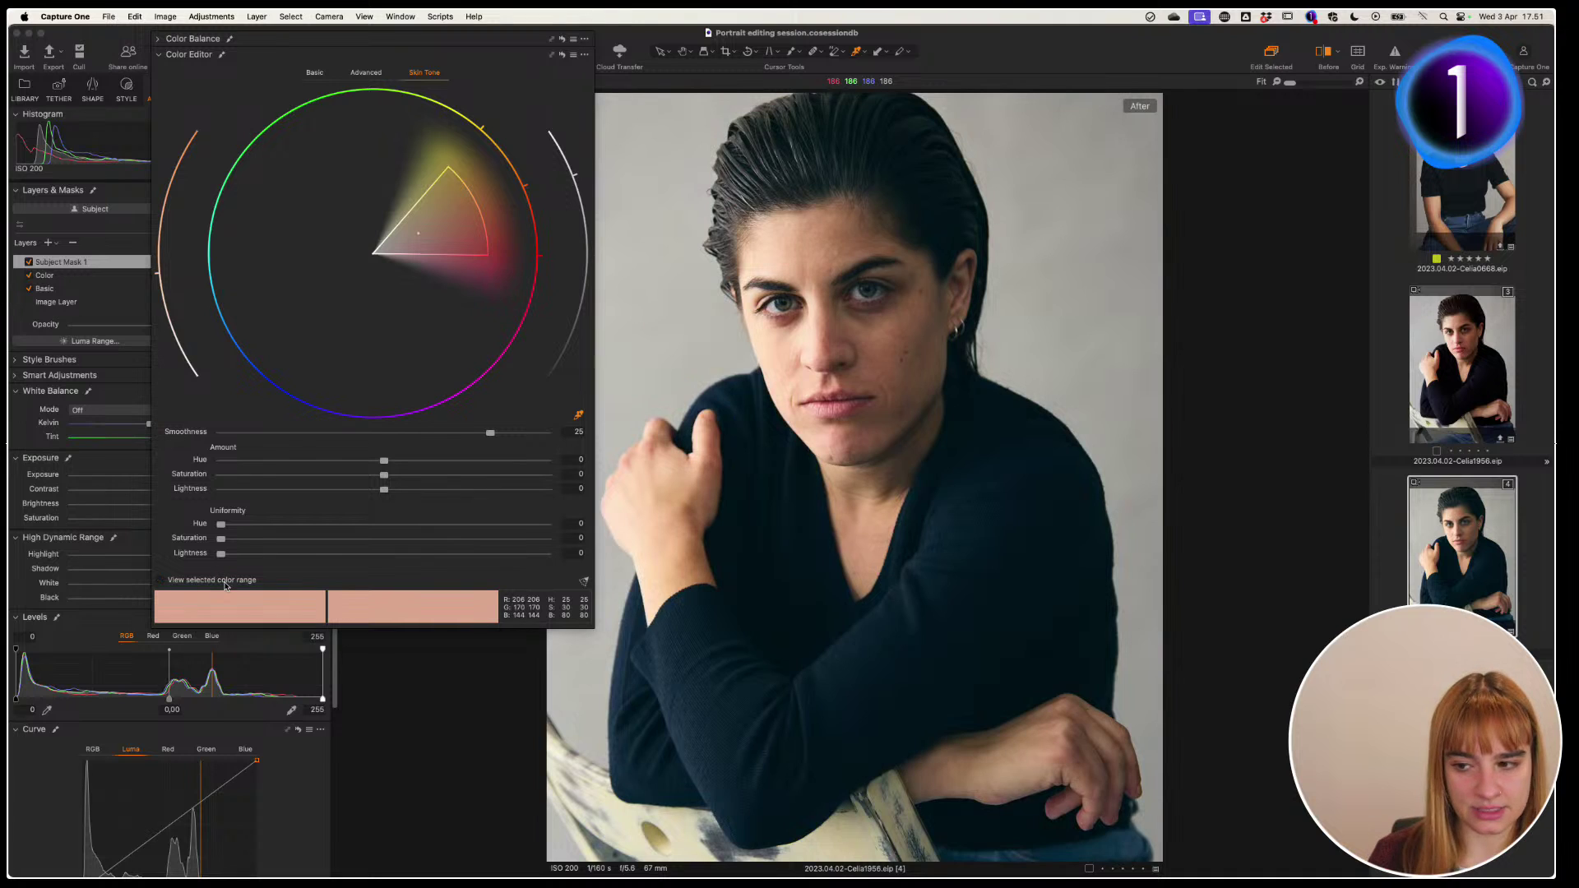
Display the subject mask overlay on the portrait, check which areas it covers, and hide it again
key("m")
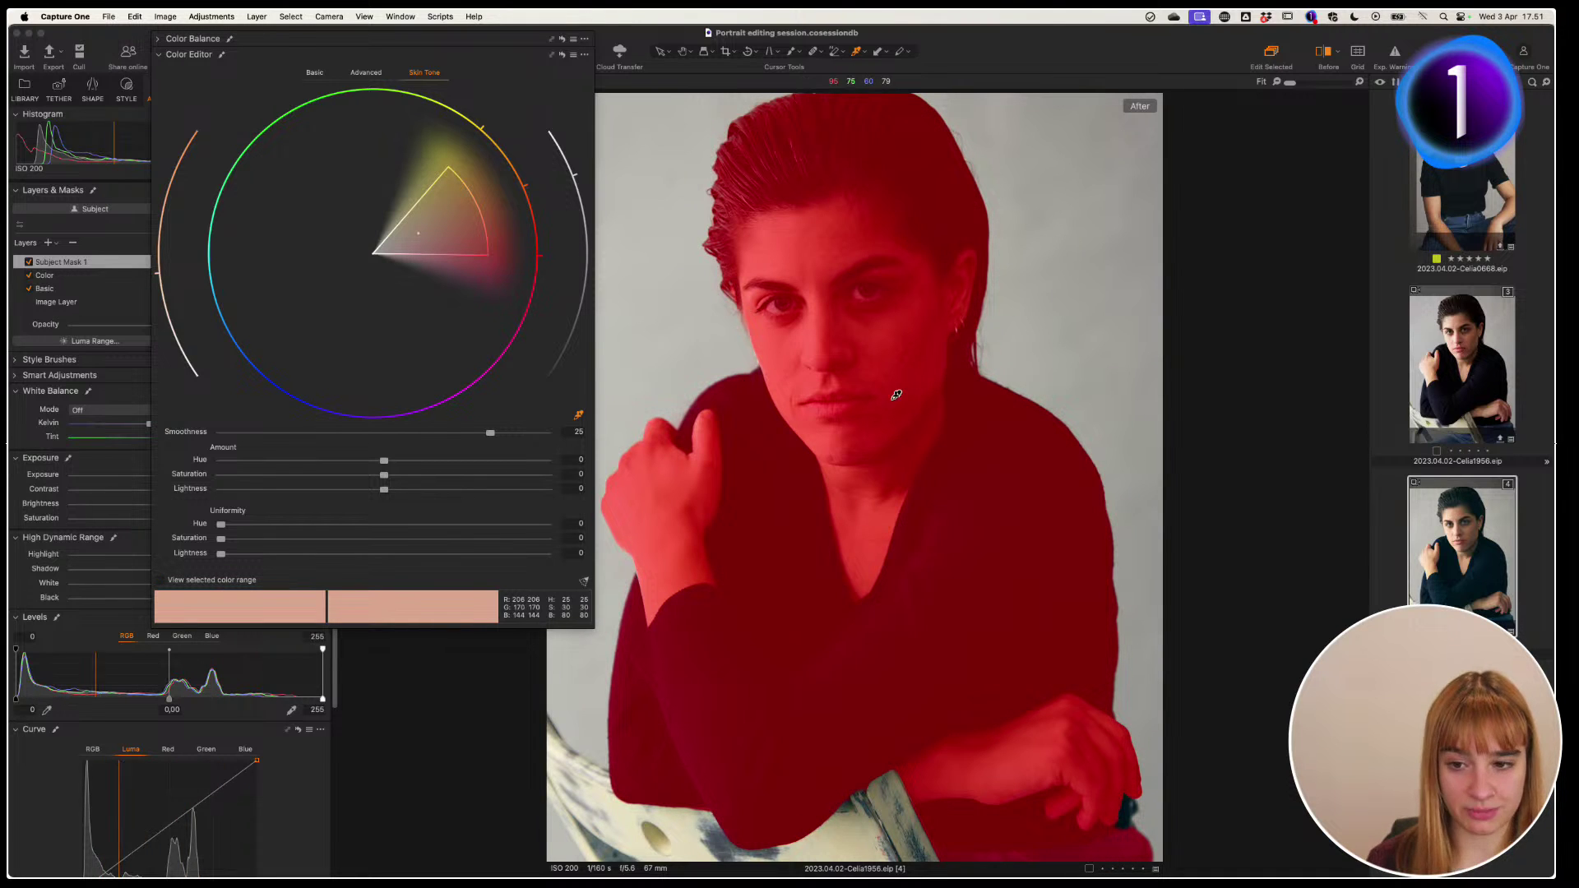
key("m")
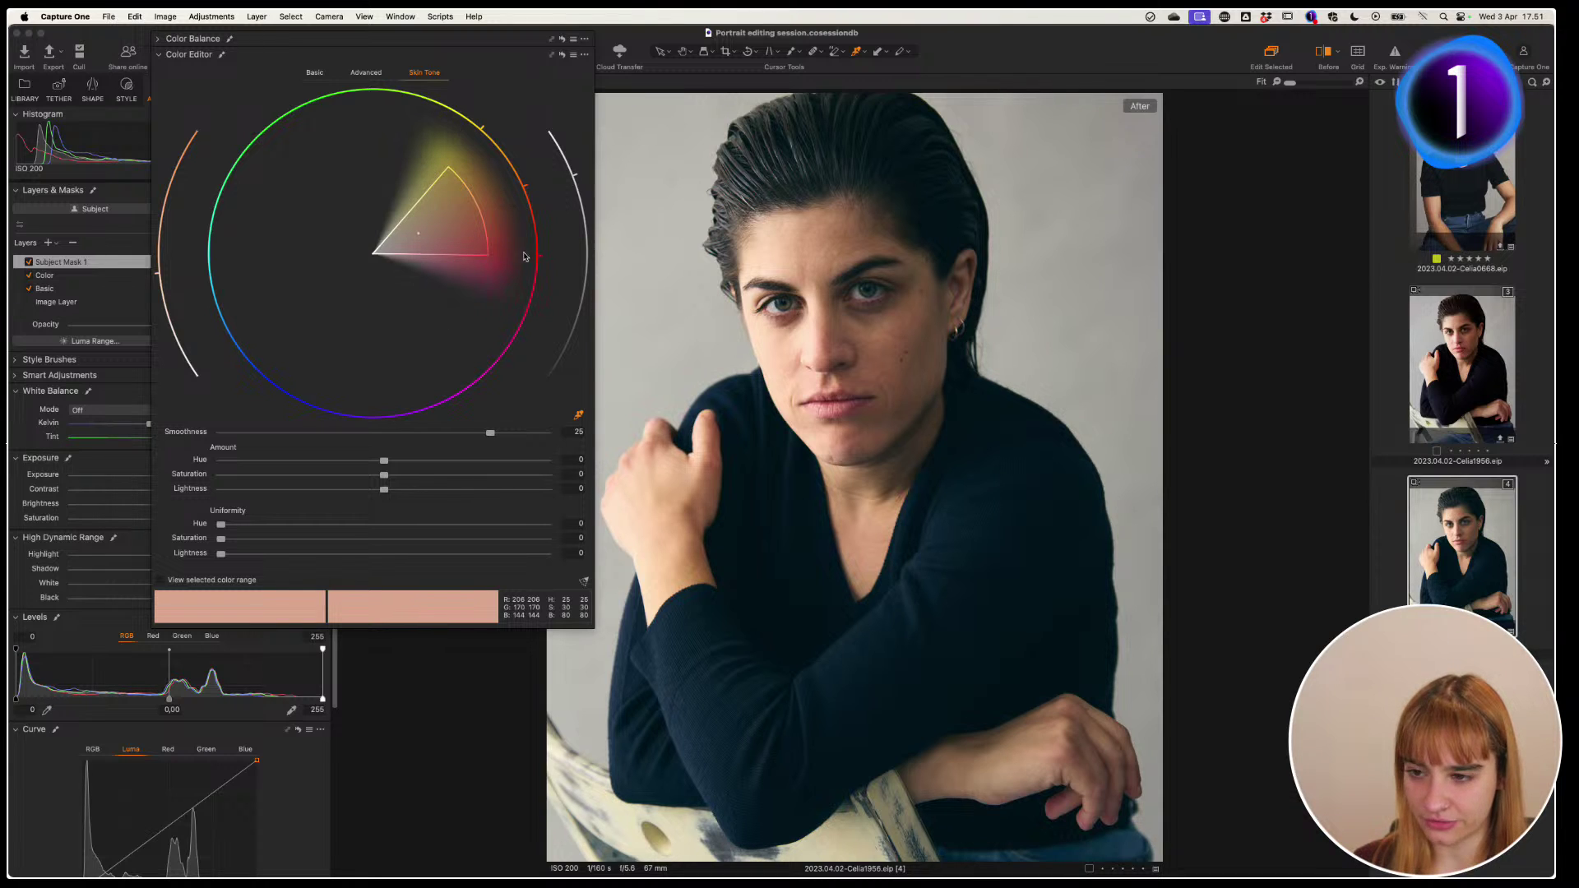
Try the minimum Smoothness for the selected skin tone range and set it back to 25
left_click(491, 435)
left_click_drag(491, 437, 201, 438)
left_click(583, 432)
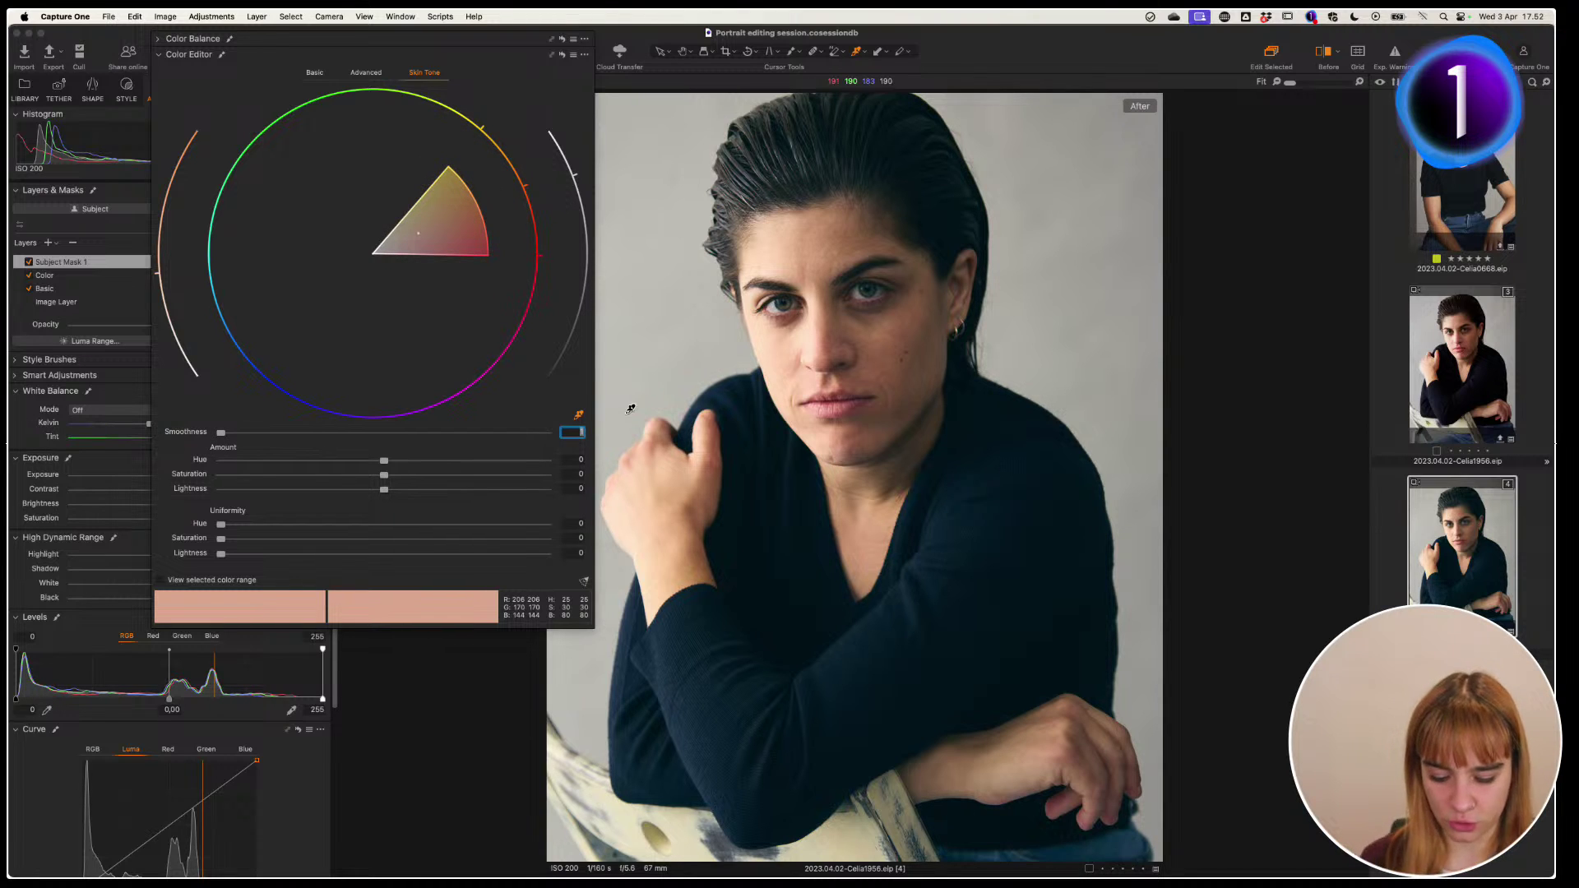
type("25")
key("Return")
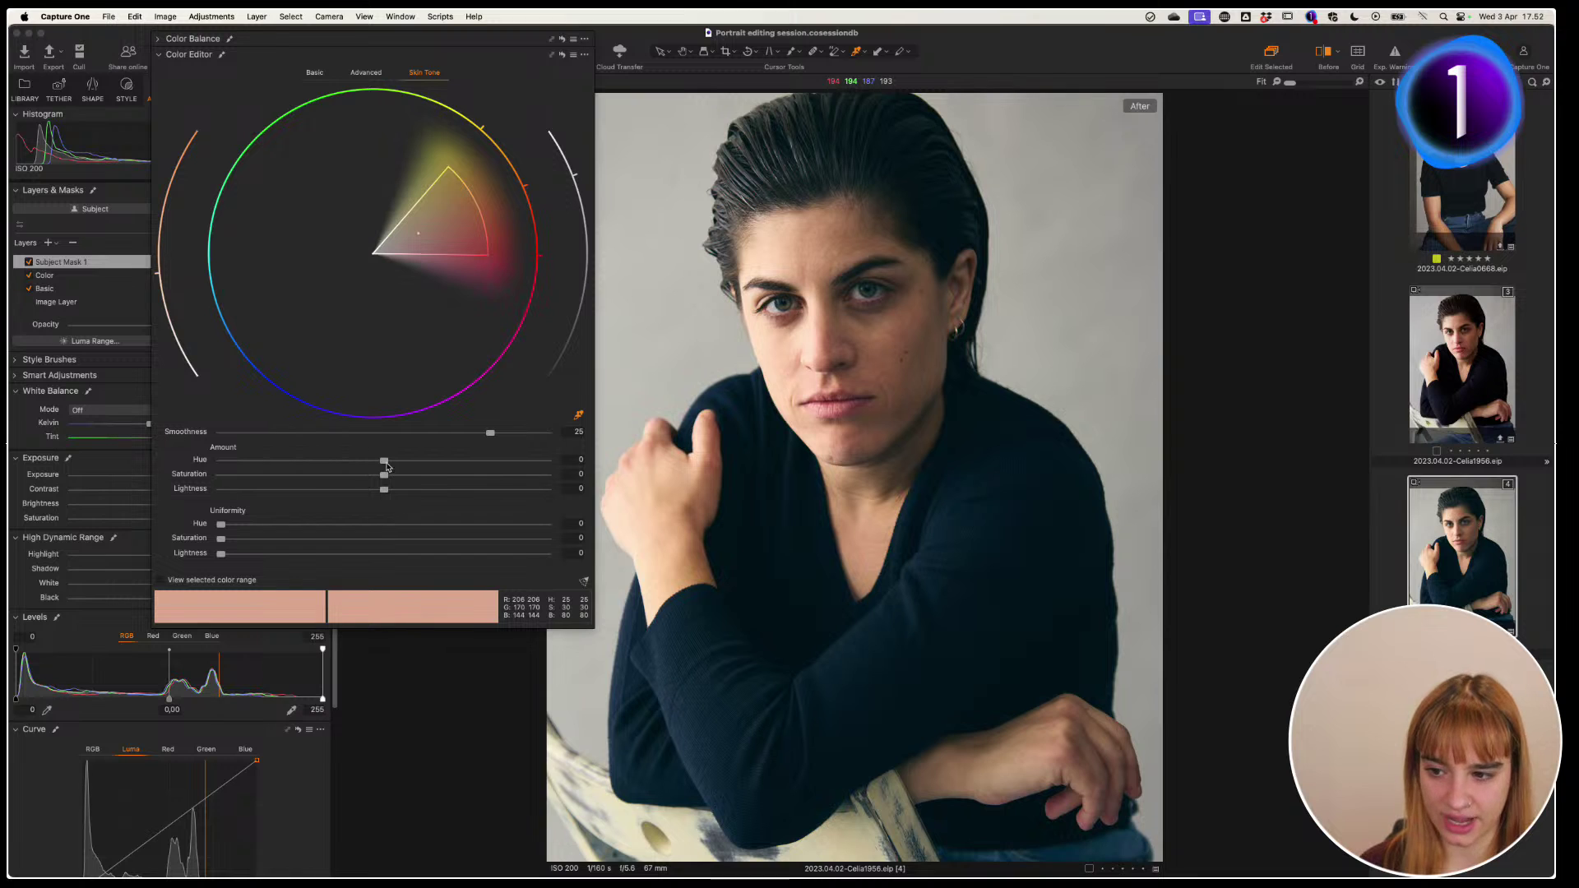
Try Skin Tone amounts of Hue 5, Saturation 15.4 and Lightness 2.7, and return all three to 0
left_click_drag(386, 466, 576, 485)
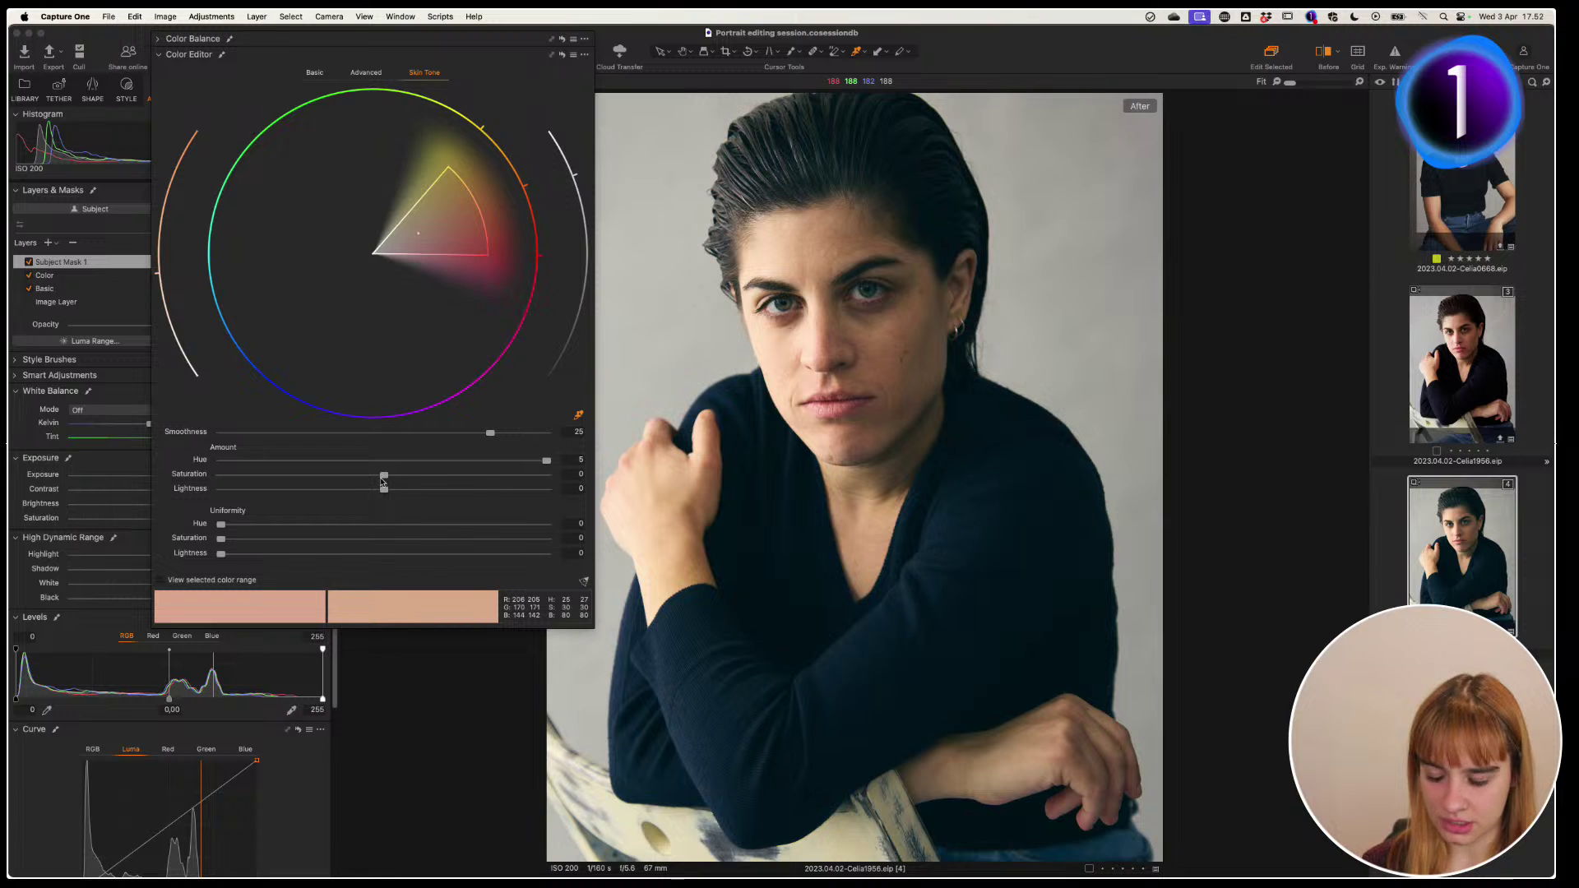
left_click_drag(384, 475, 425, 495)
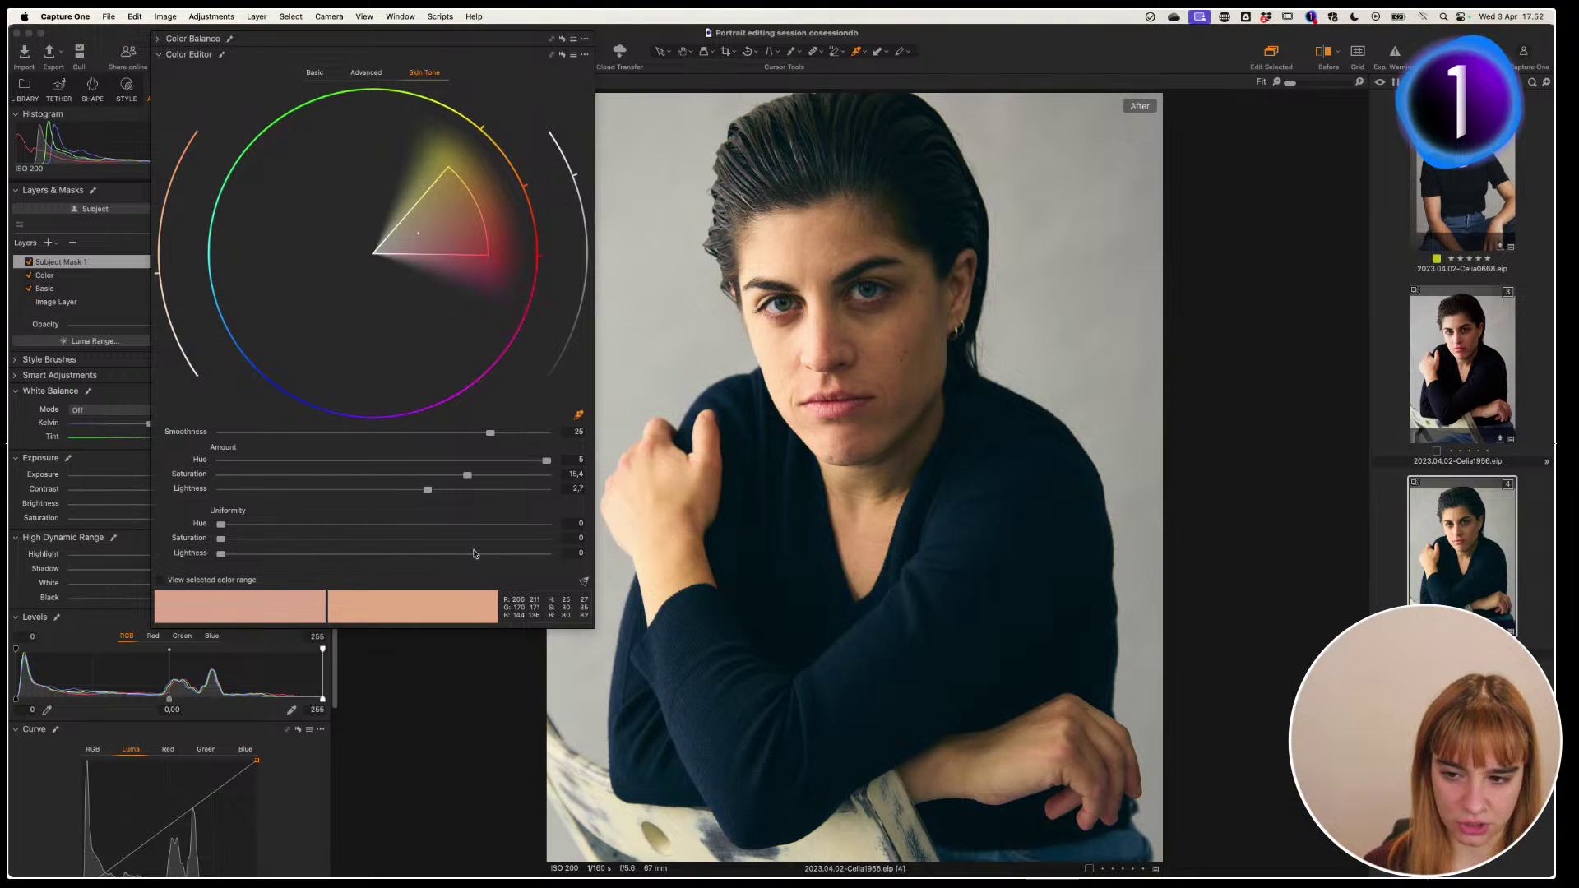
key("super+z")
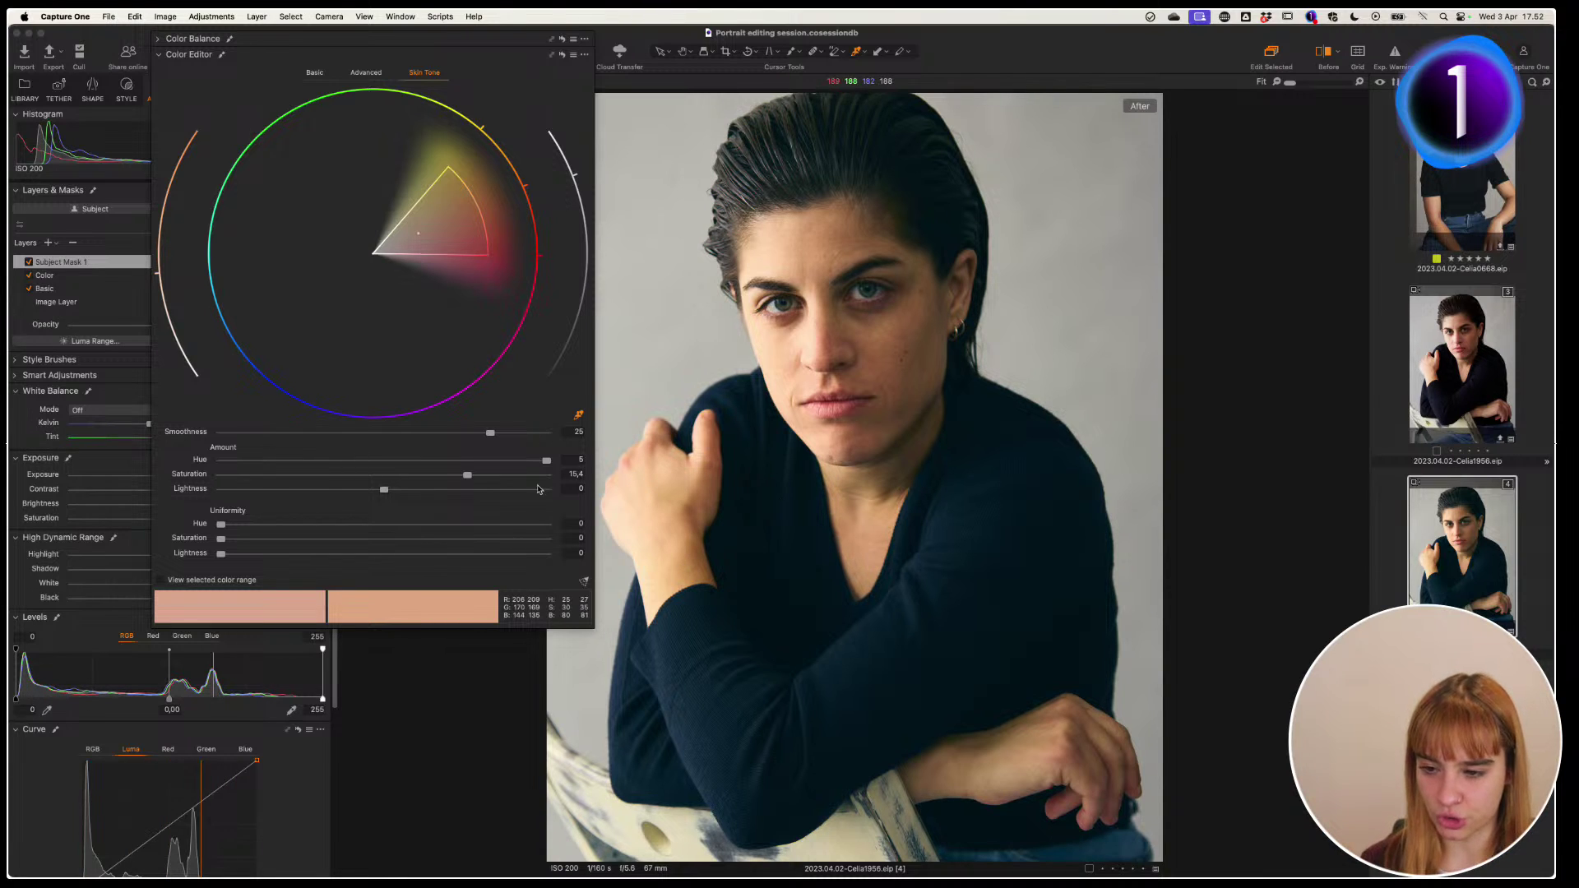
left_click(580, 459)
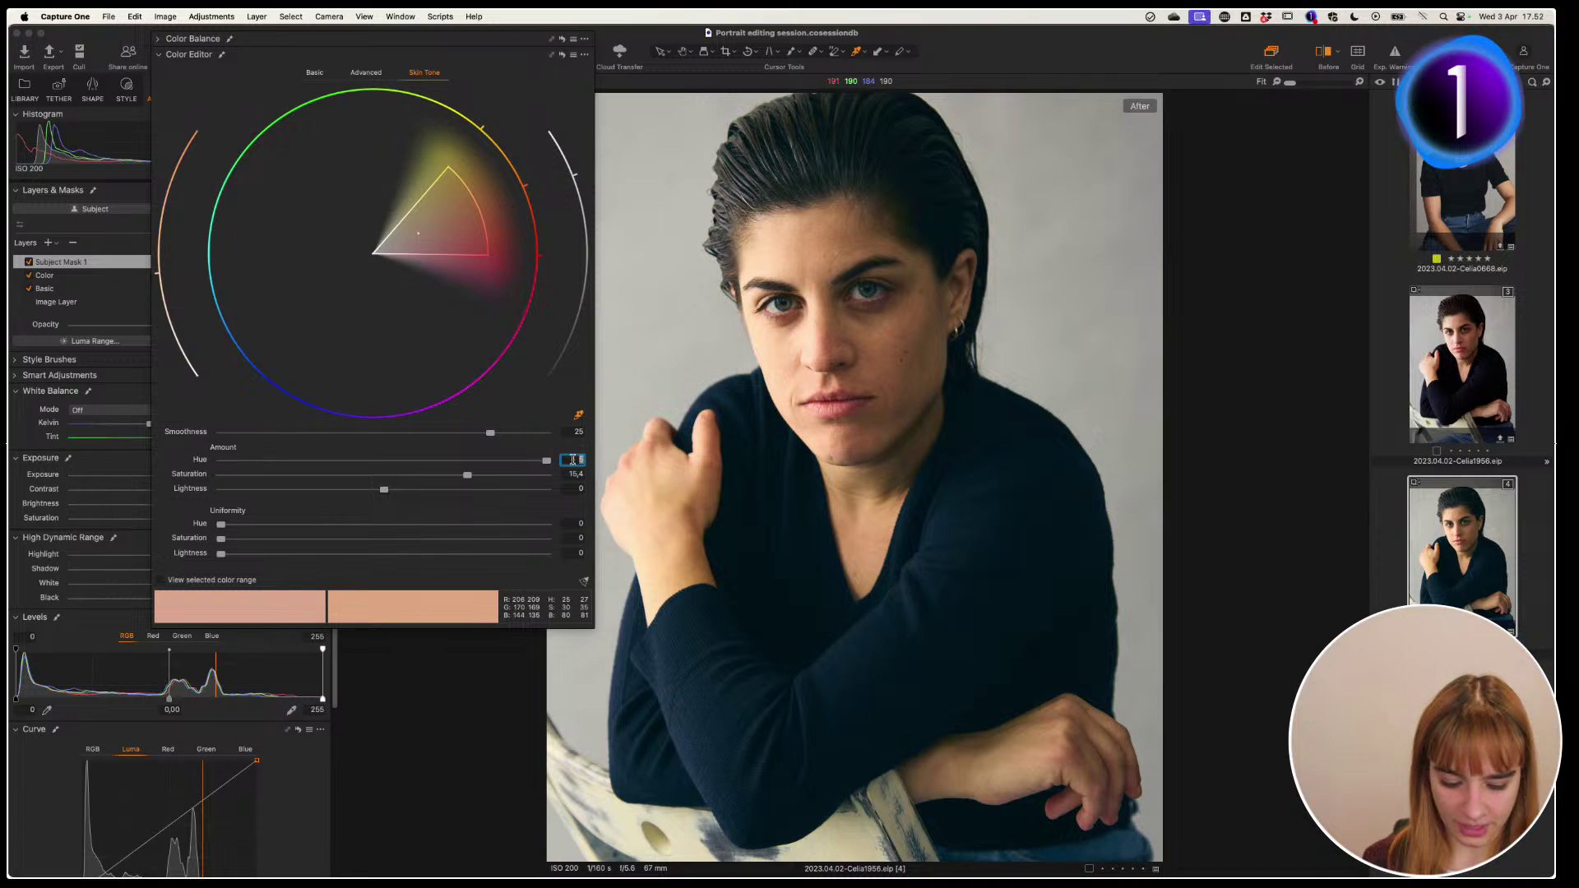
type("0")
key("Return")
left_click(579, 474)
type("0")
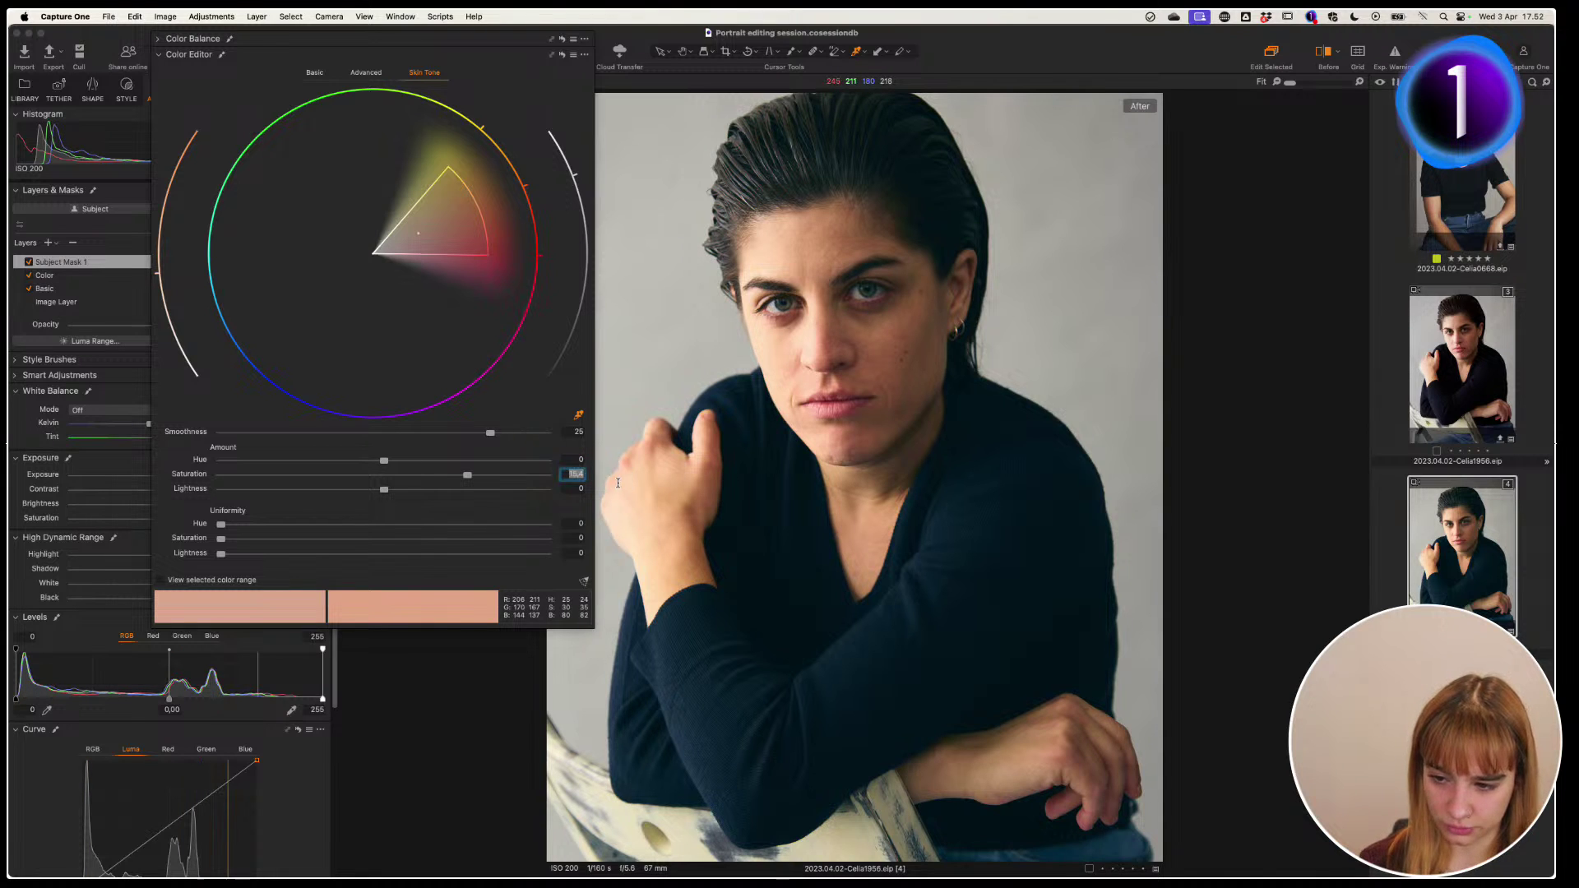
key("Return")
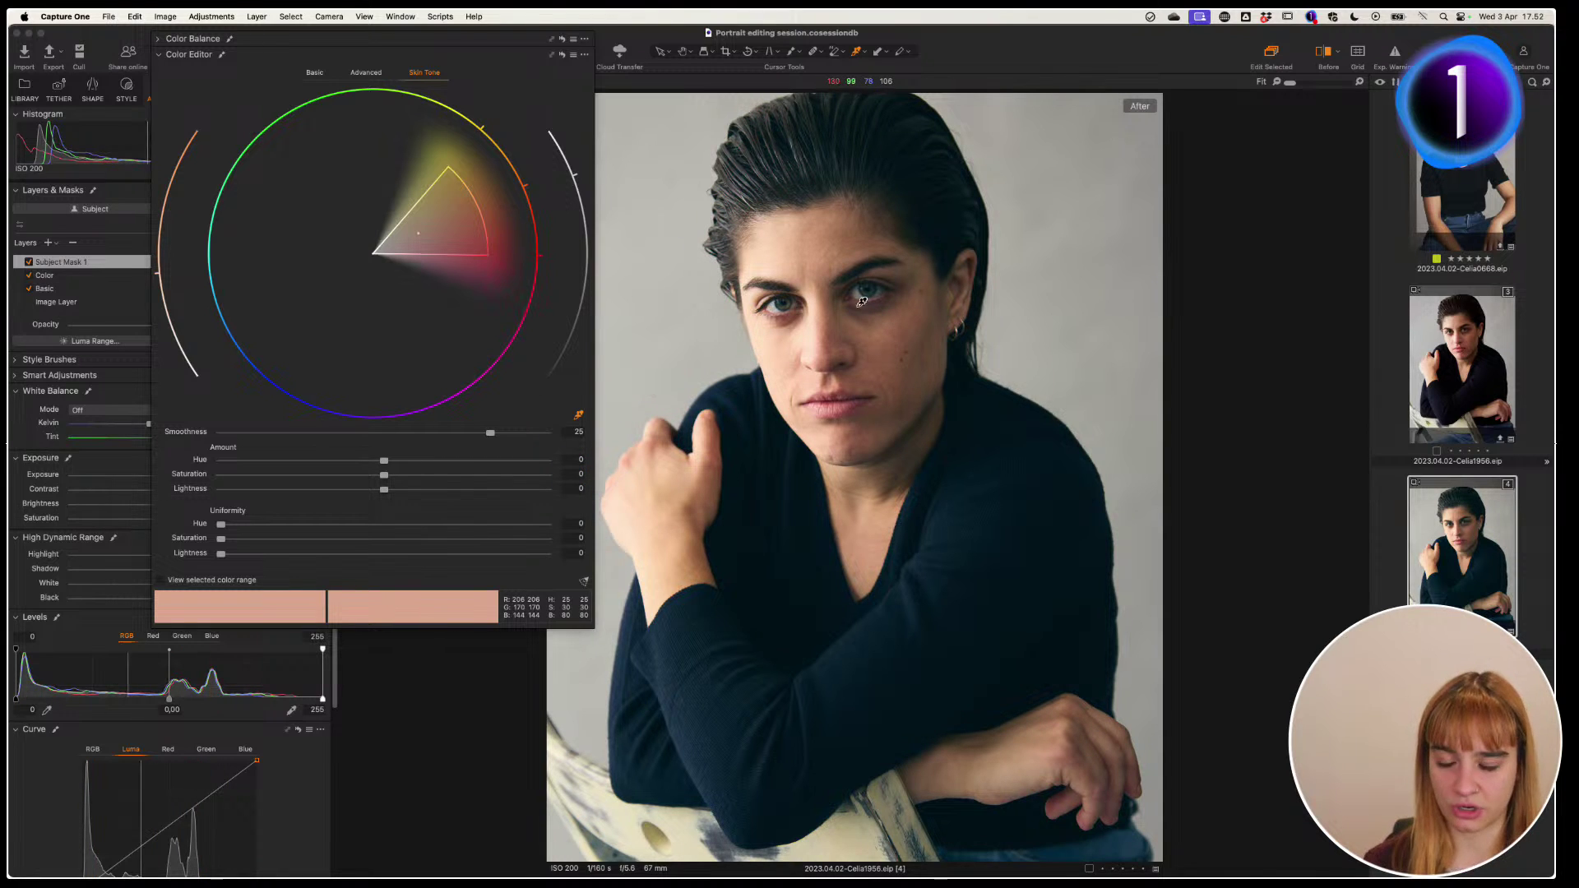
Compare the portrait with the Color and Basic layers disabled and enabled
left_click(30, 276)
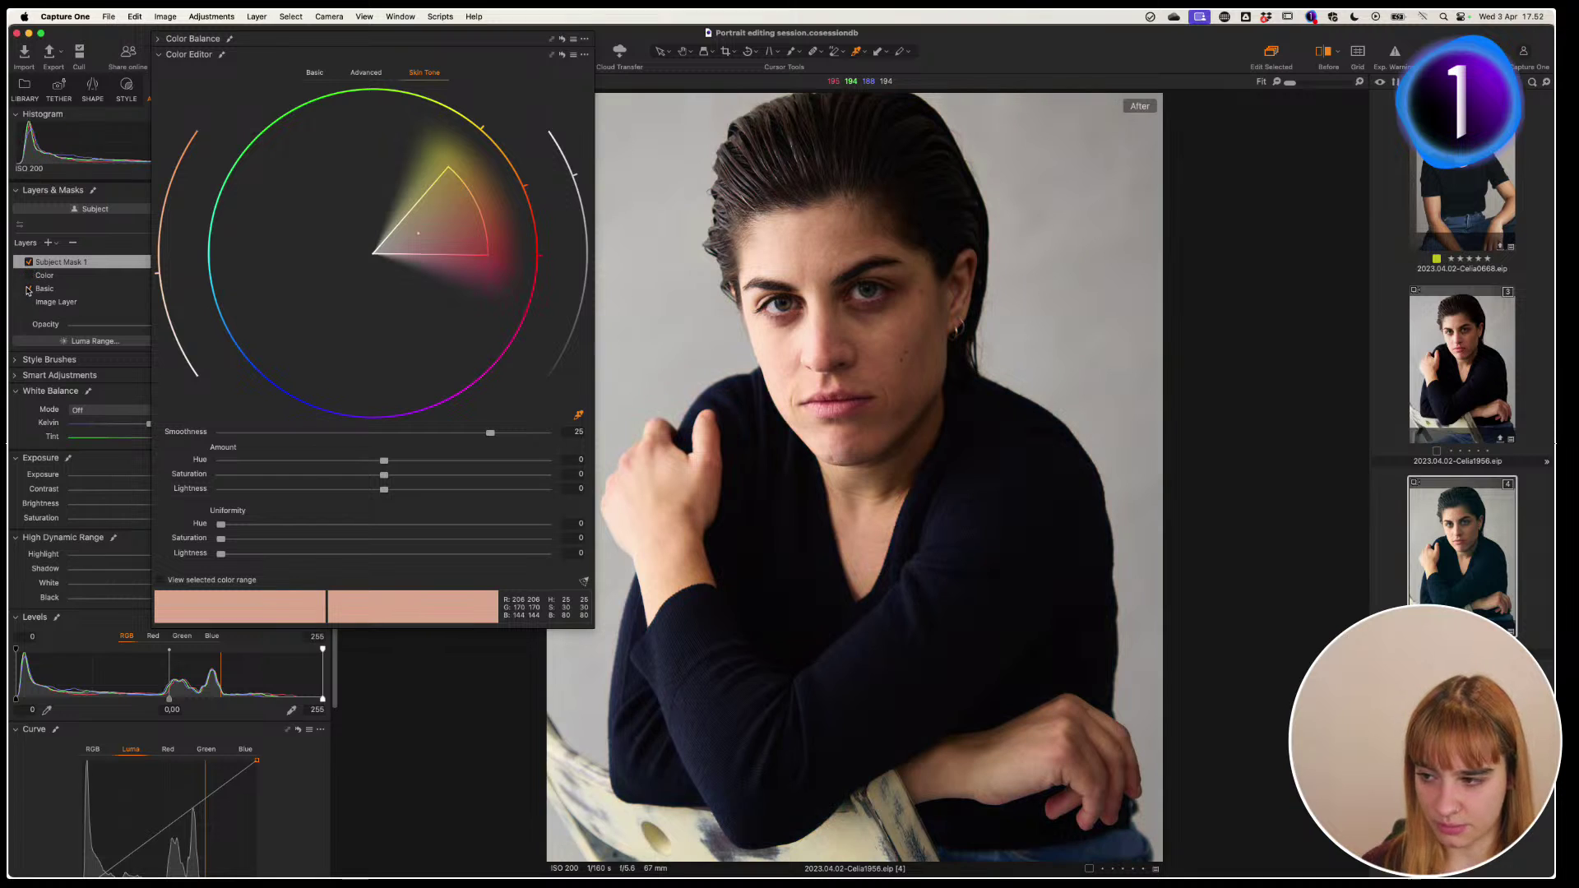
left_click(30, 278)
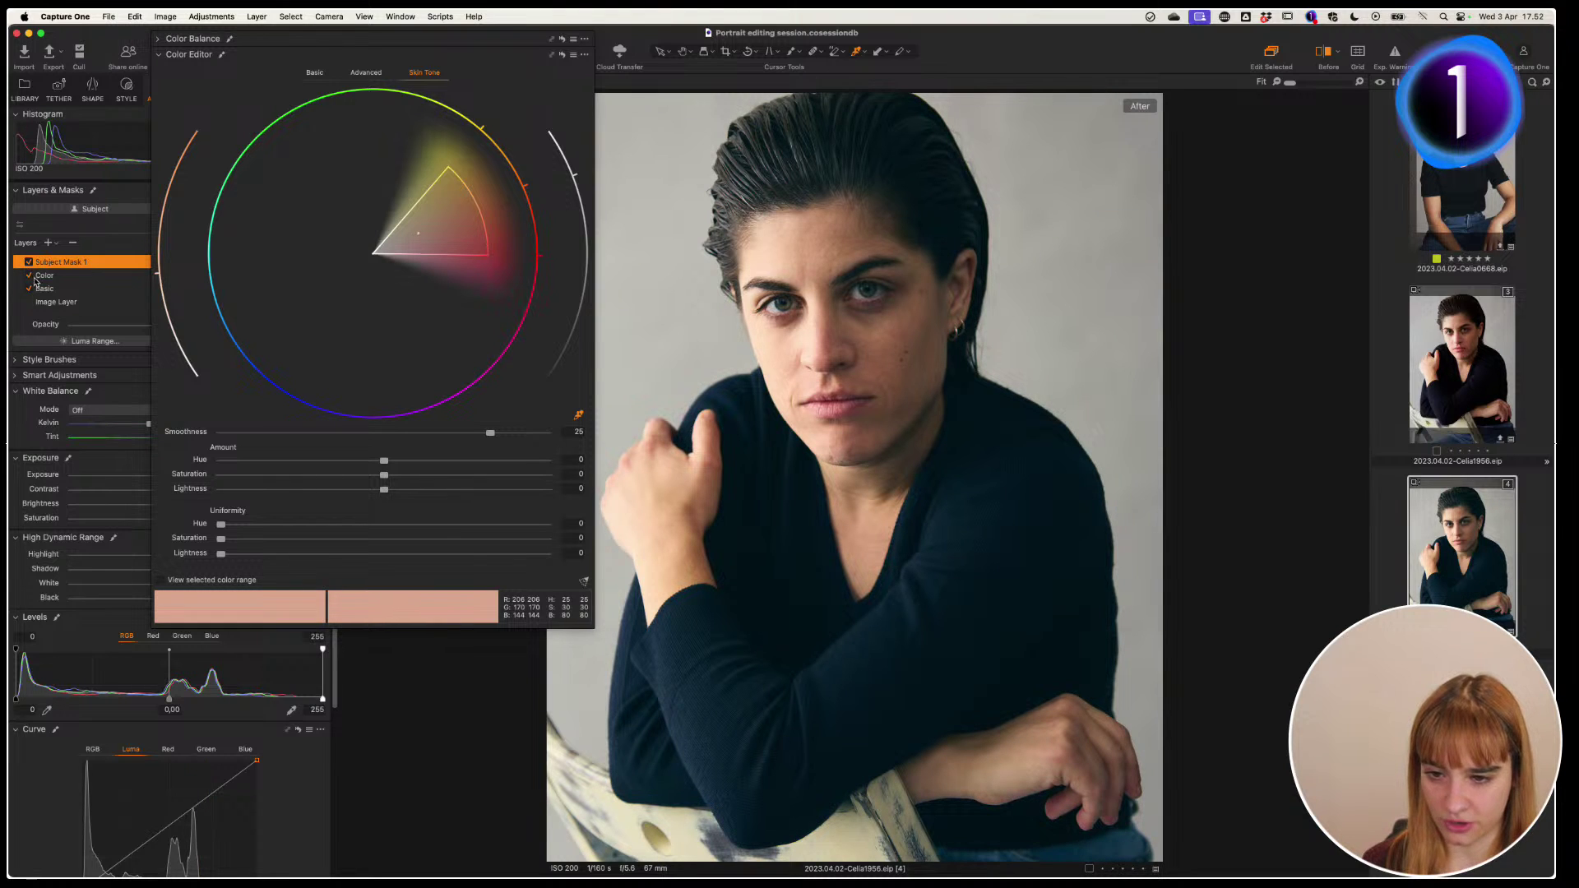
left_click(30, 278)
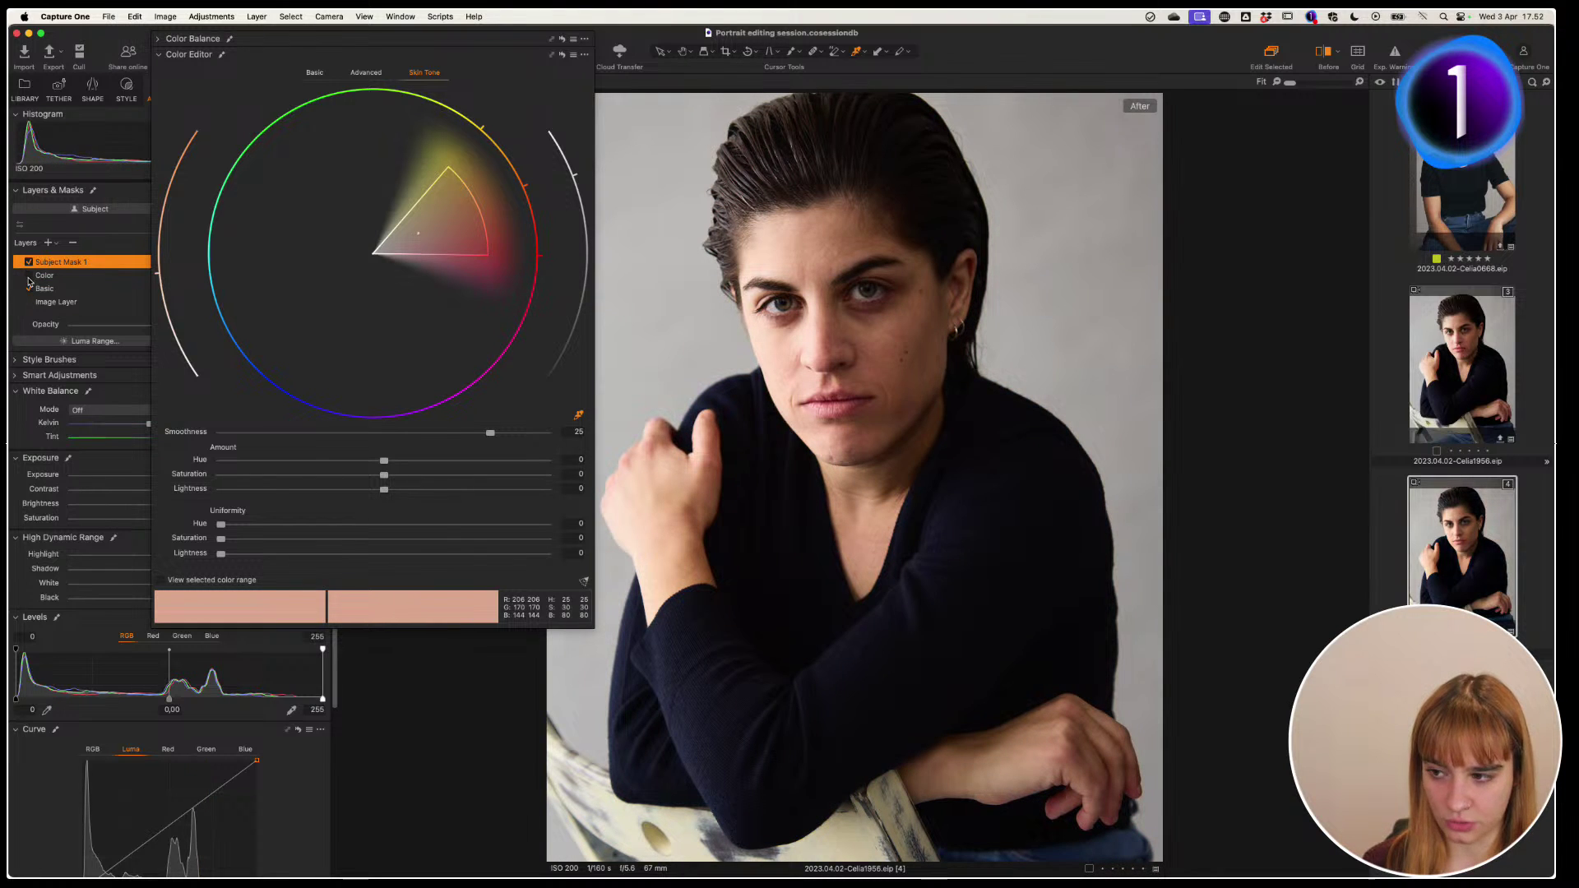
left_click(30, 280)
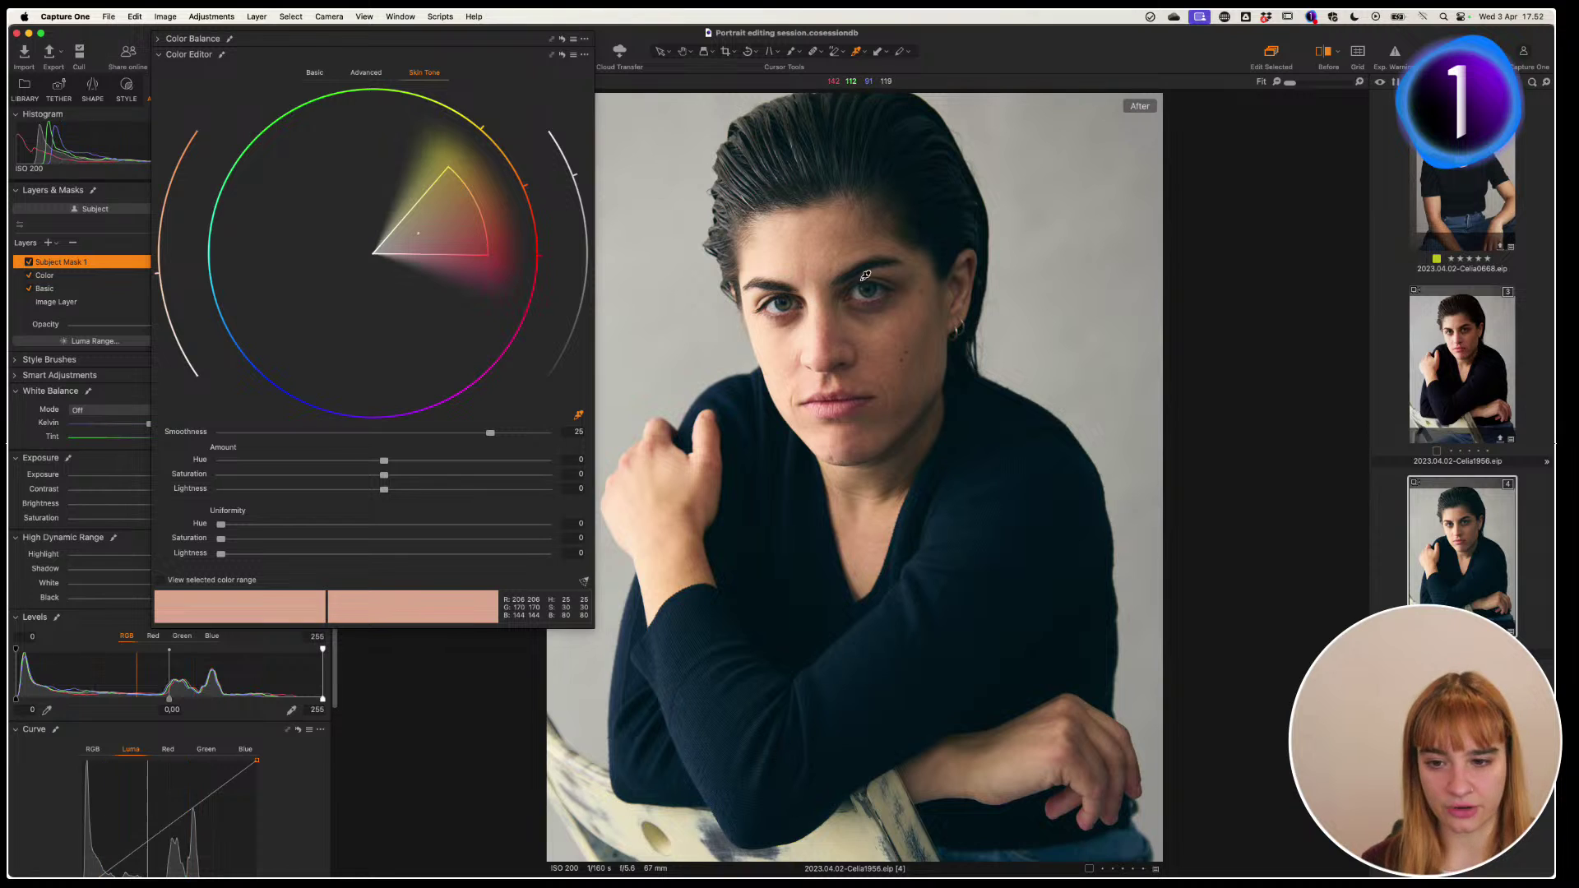
Set the Skin Tone amounts to Hue -4 and Saturation 4.3 on the subject mask layer
key("v")
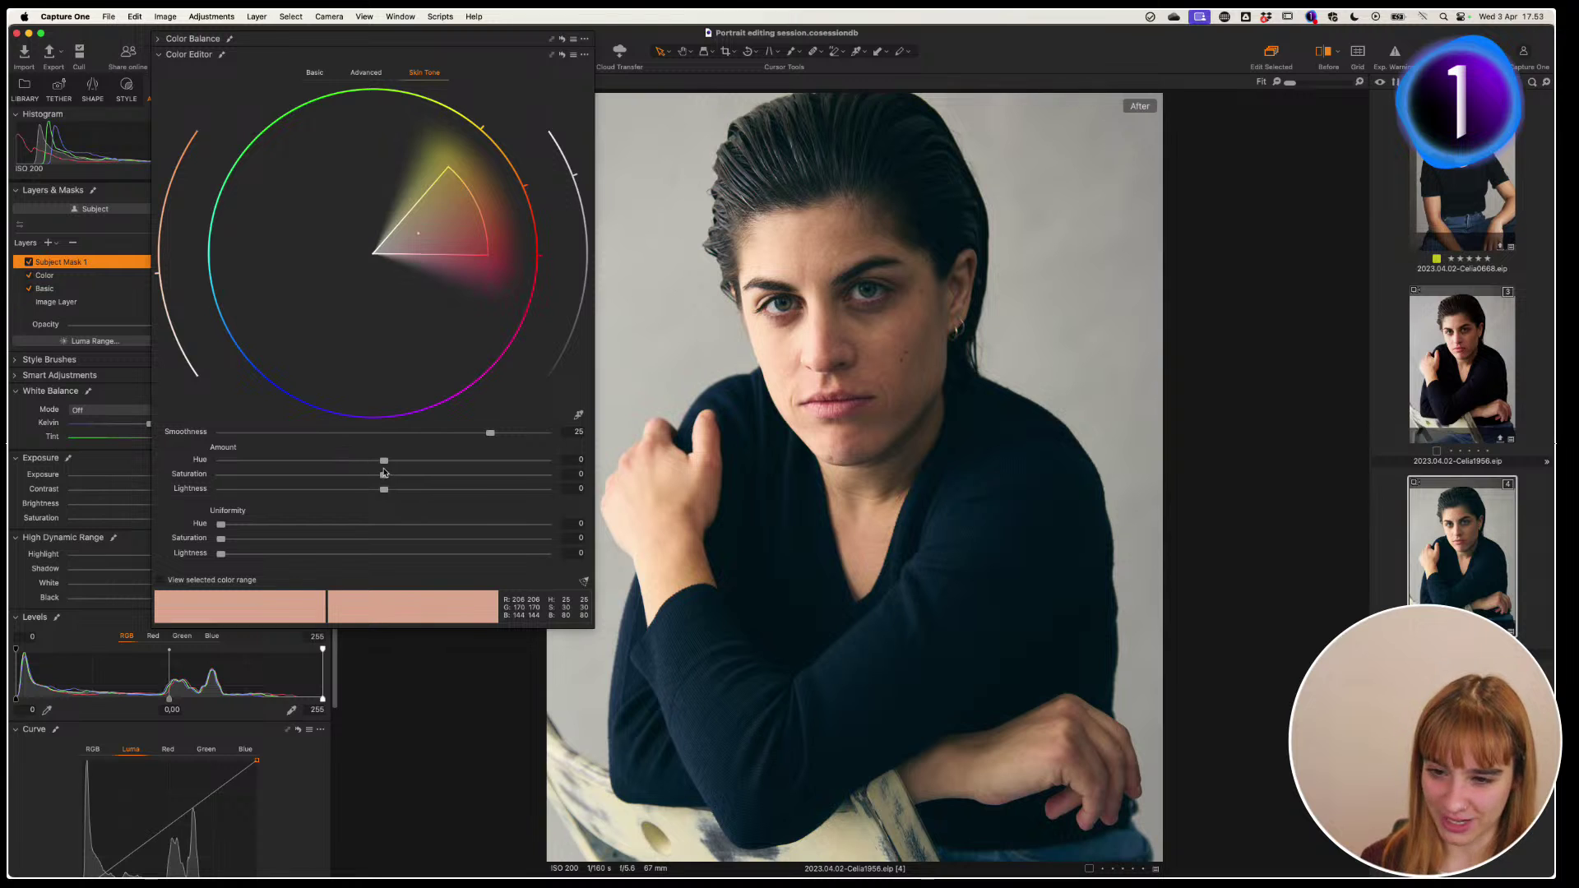
left_click_drag(384, 463, 252, 464)
mouse_move(382, 476)
left_mouse_down()
mouse_move(417, 482)
mouse_move(406, 475)
left_mouse_up()
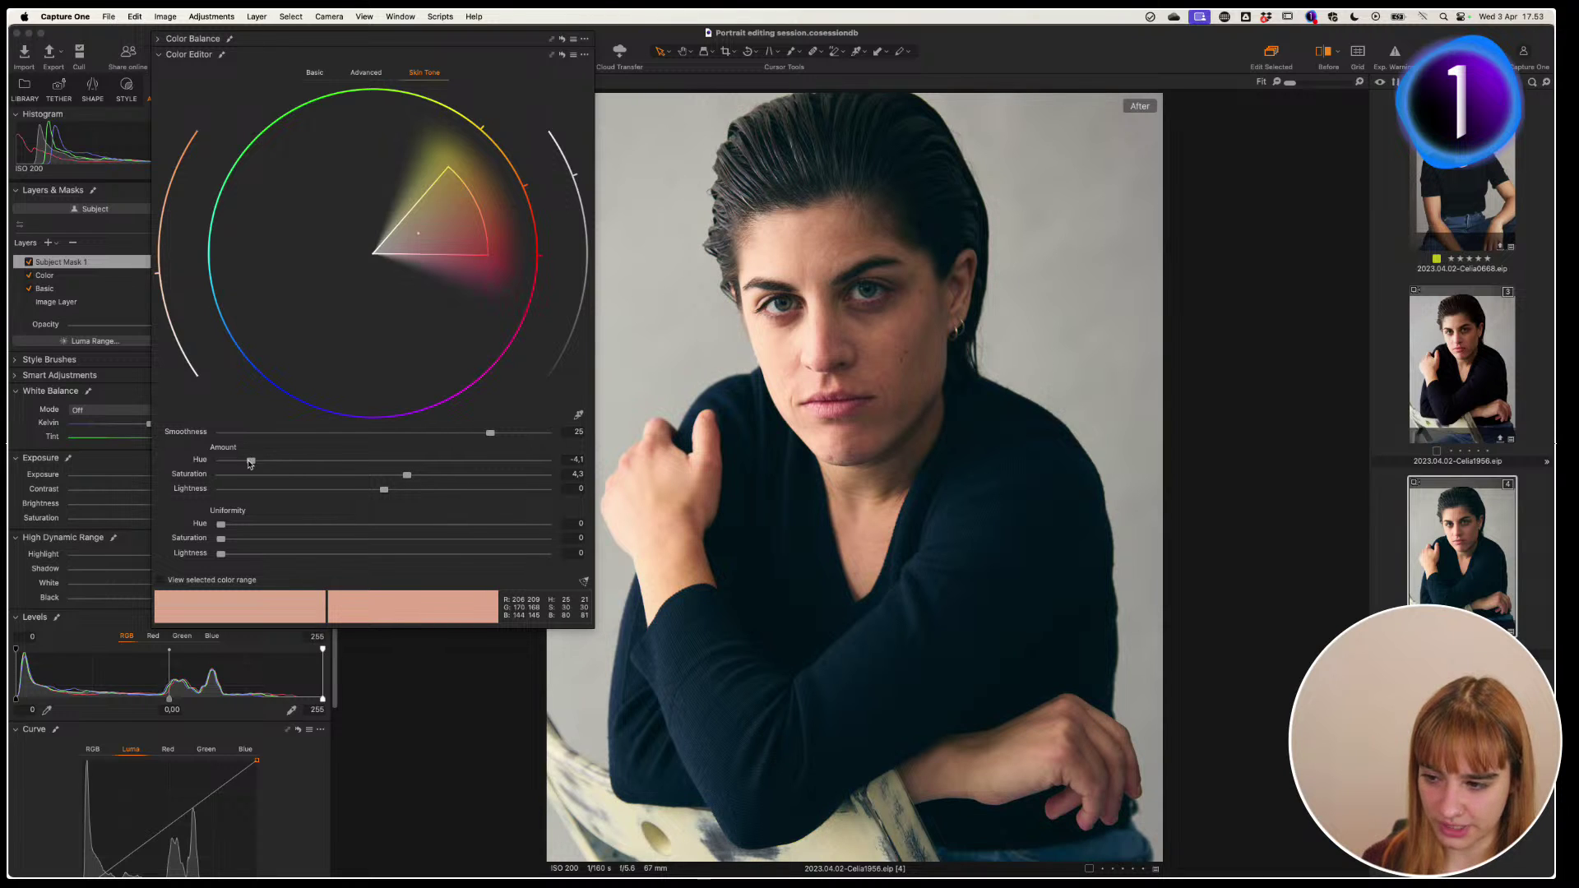
left_click(250, 462)
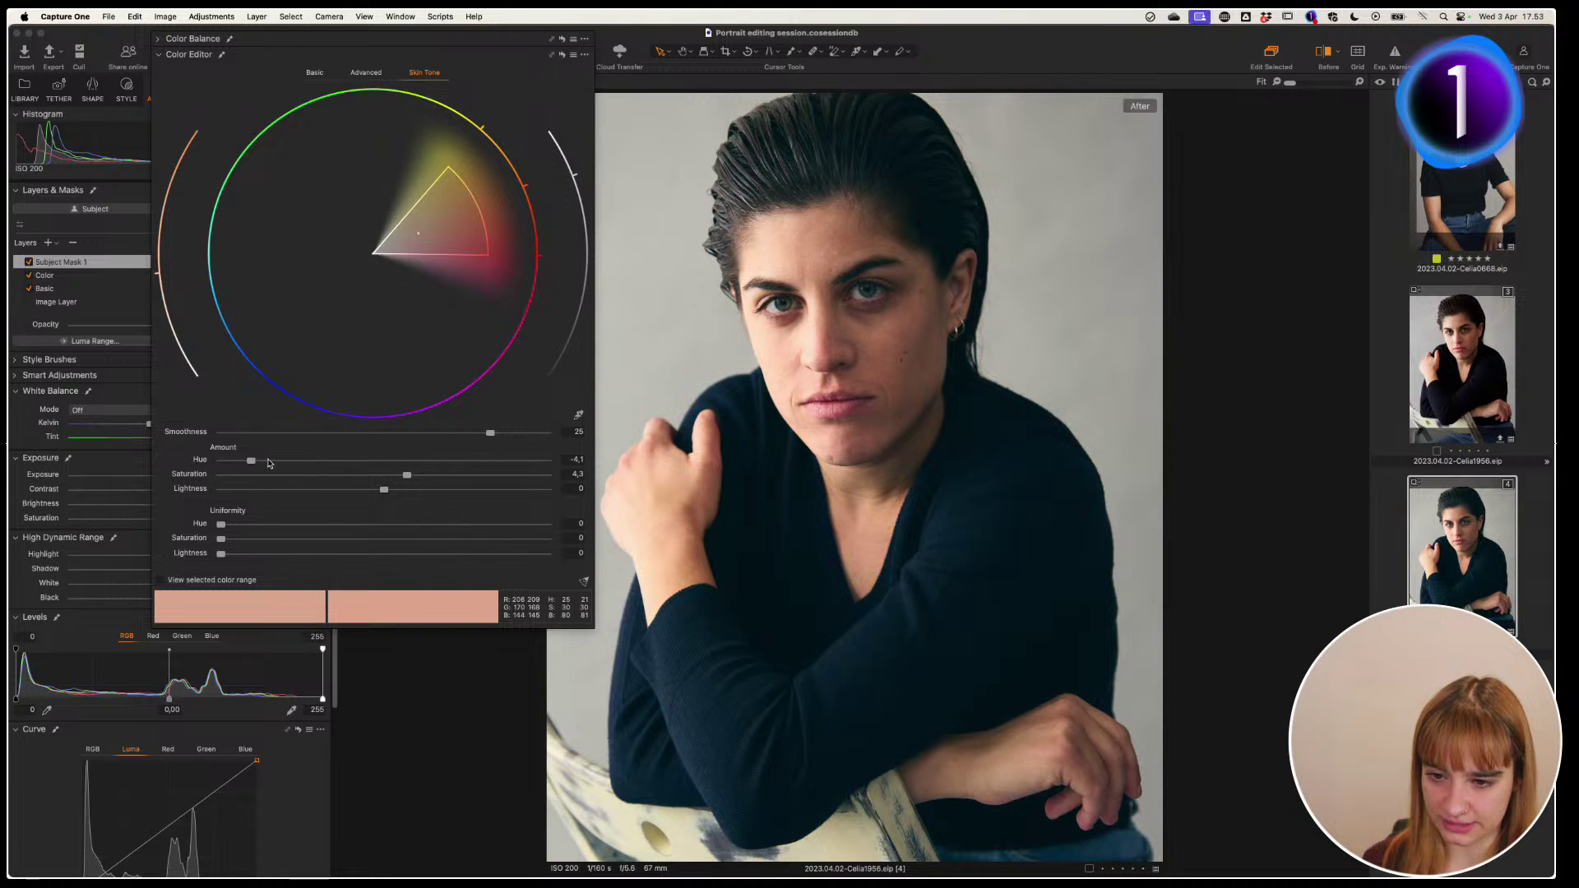
left_click_drag(248, 461, 253, 465)
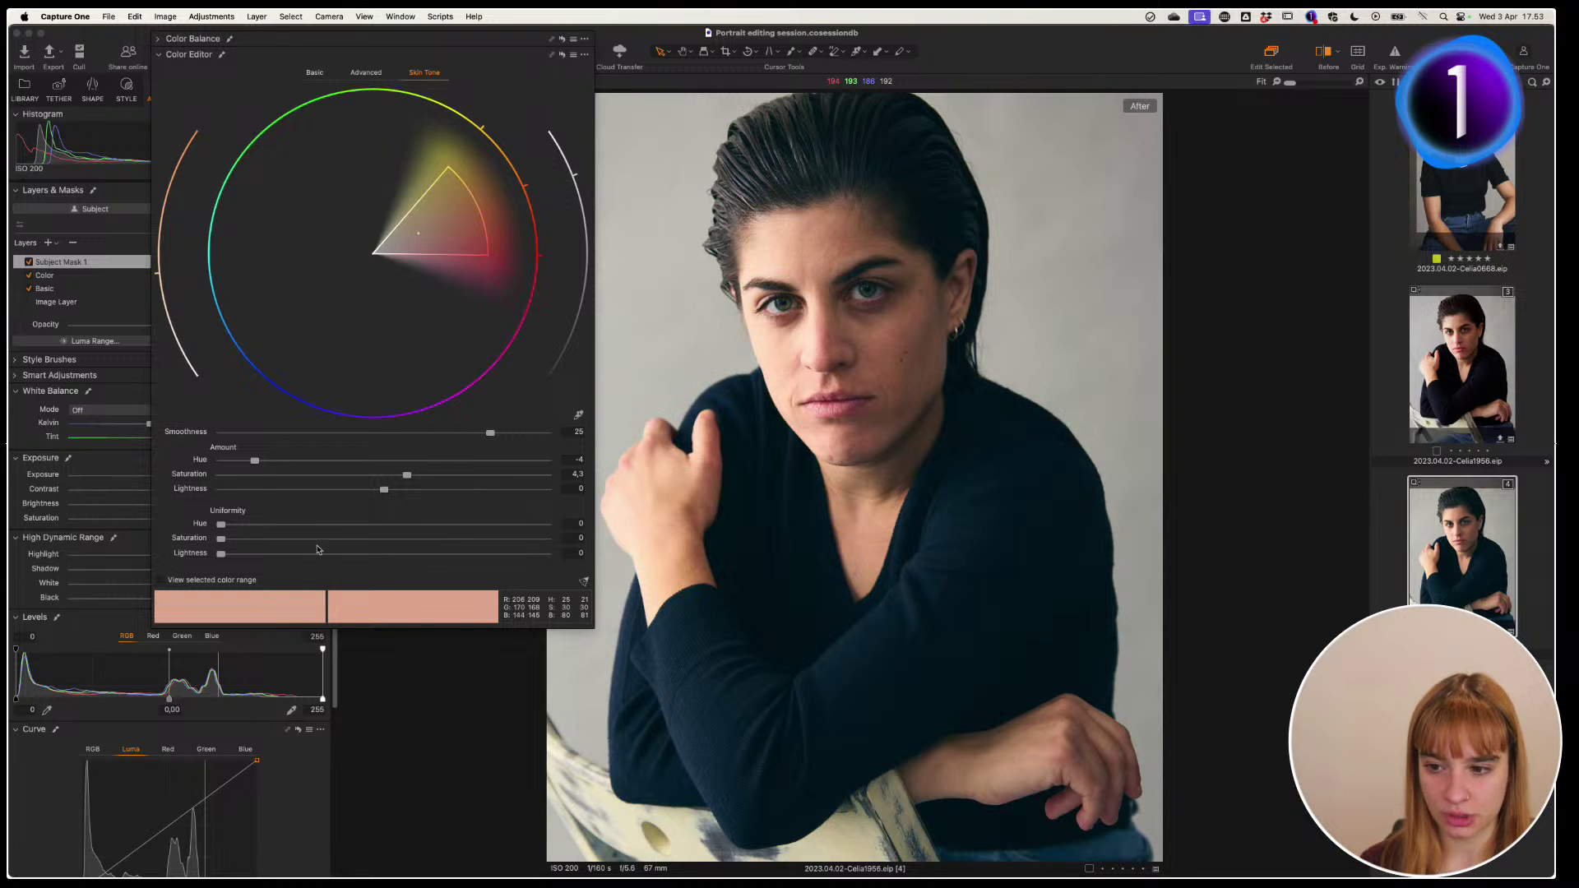
Try Skin Tone Uniformity values of Hue 100, Saturation 100 and Lightness 52.4
left_click(578, 416)
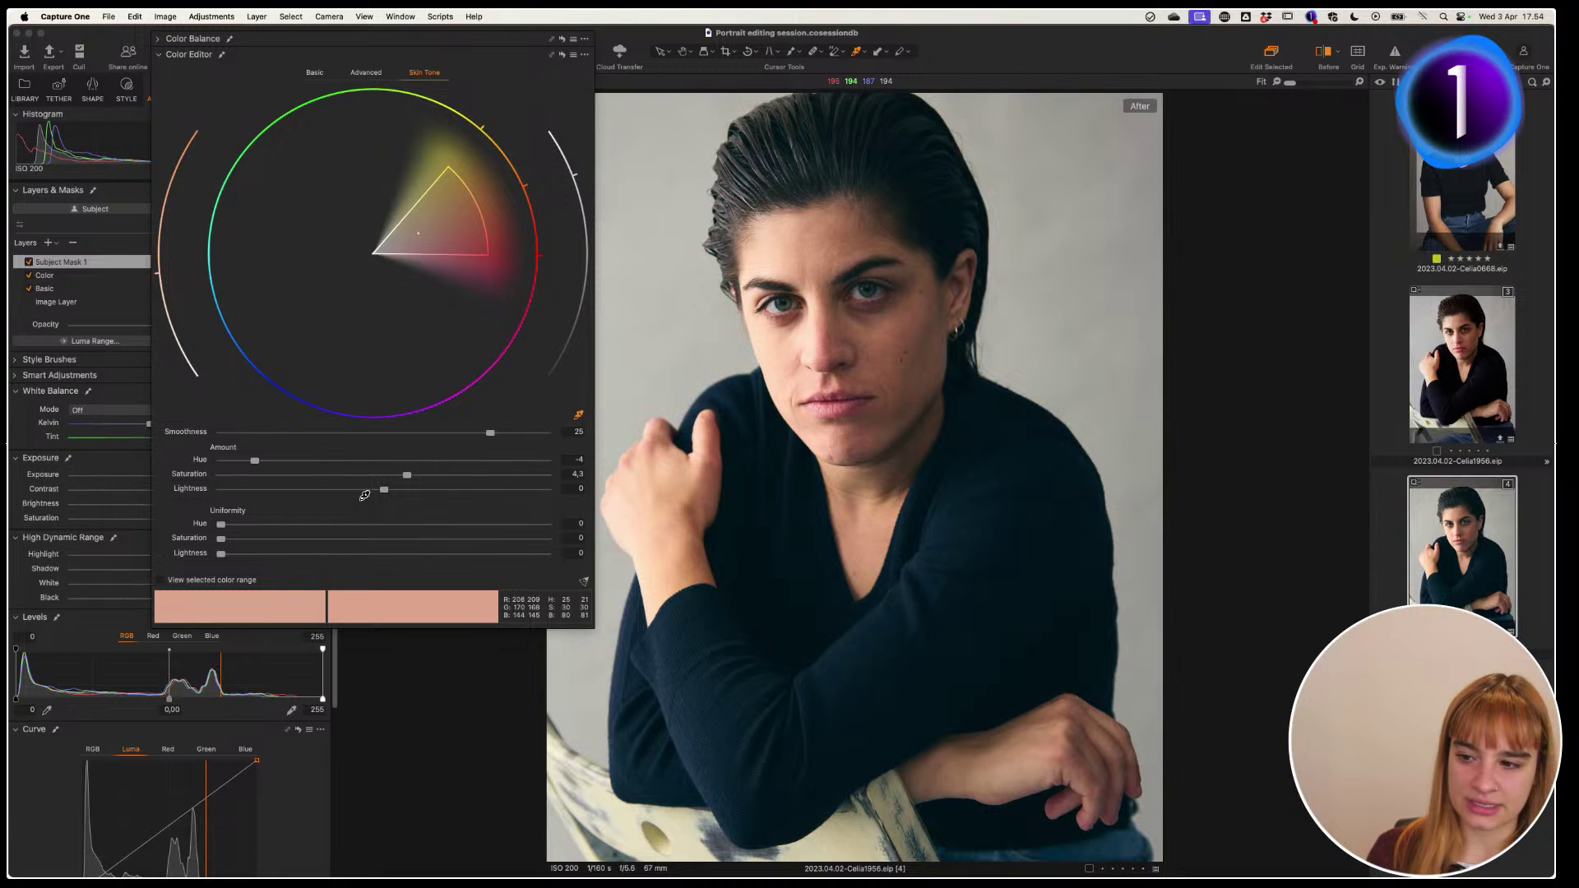
key("v")
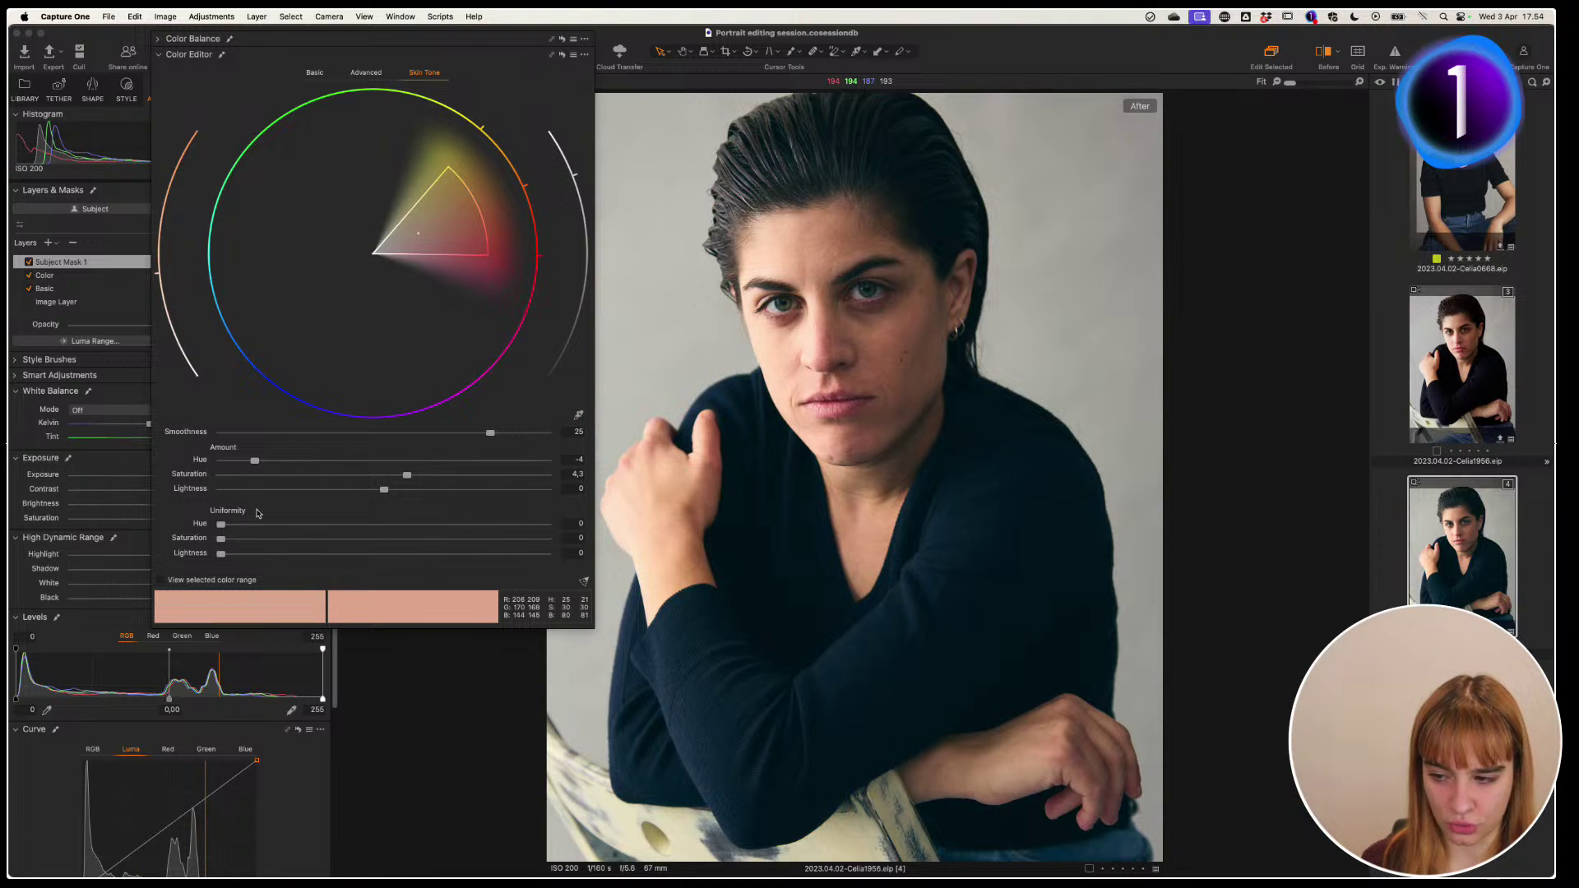
left_click_drag(221, 523, 576, 522)
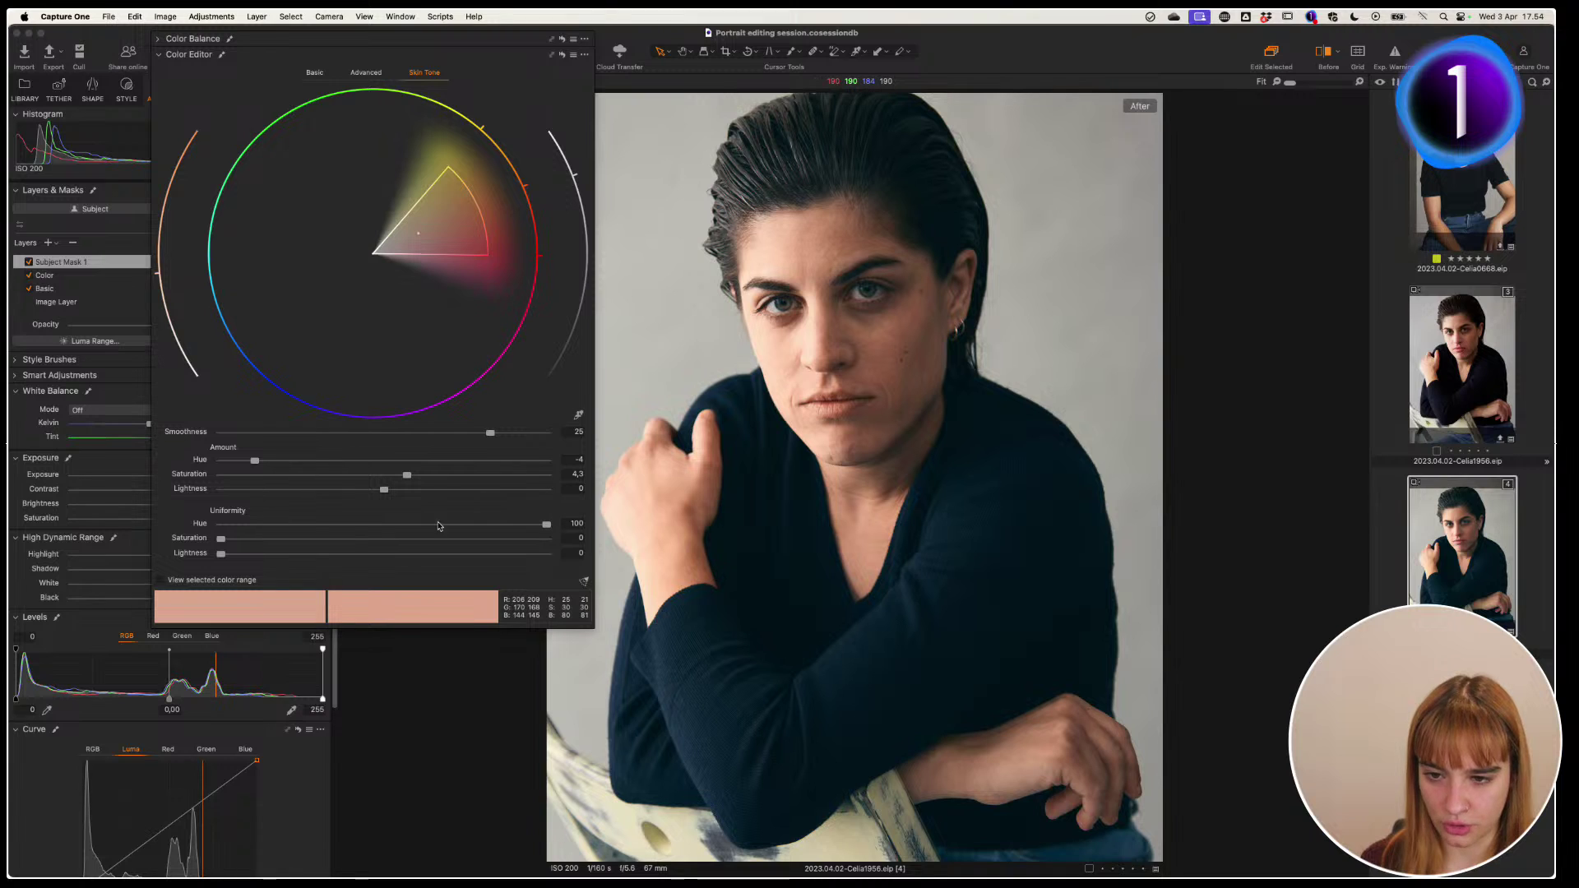
left_click_drag(220, 538, 555, 531)
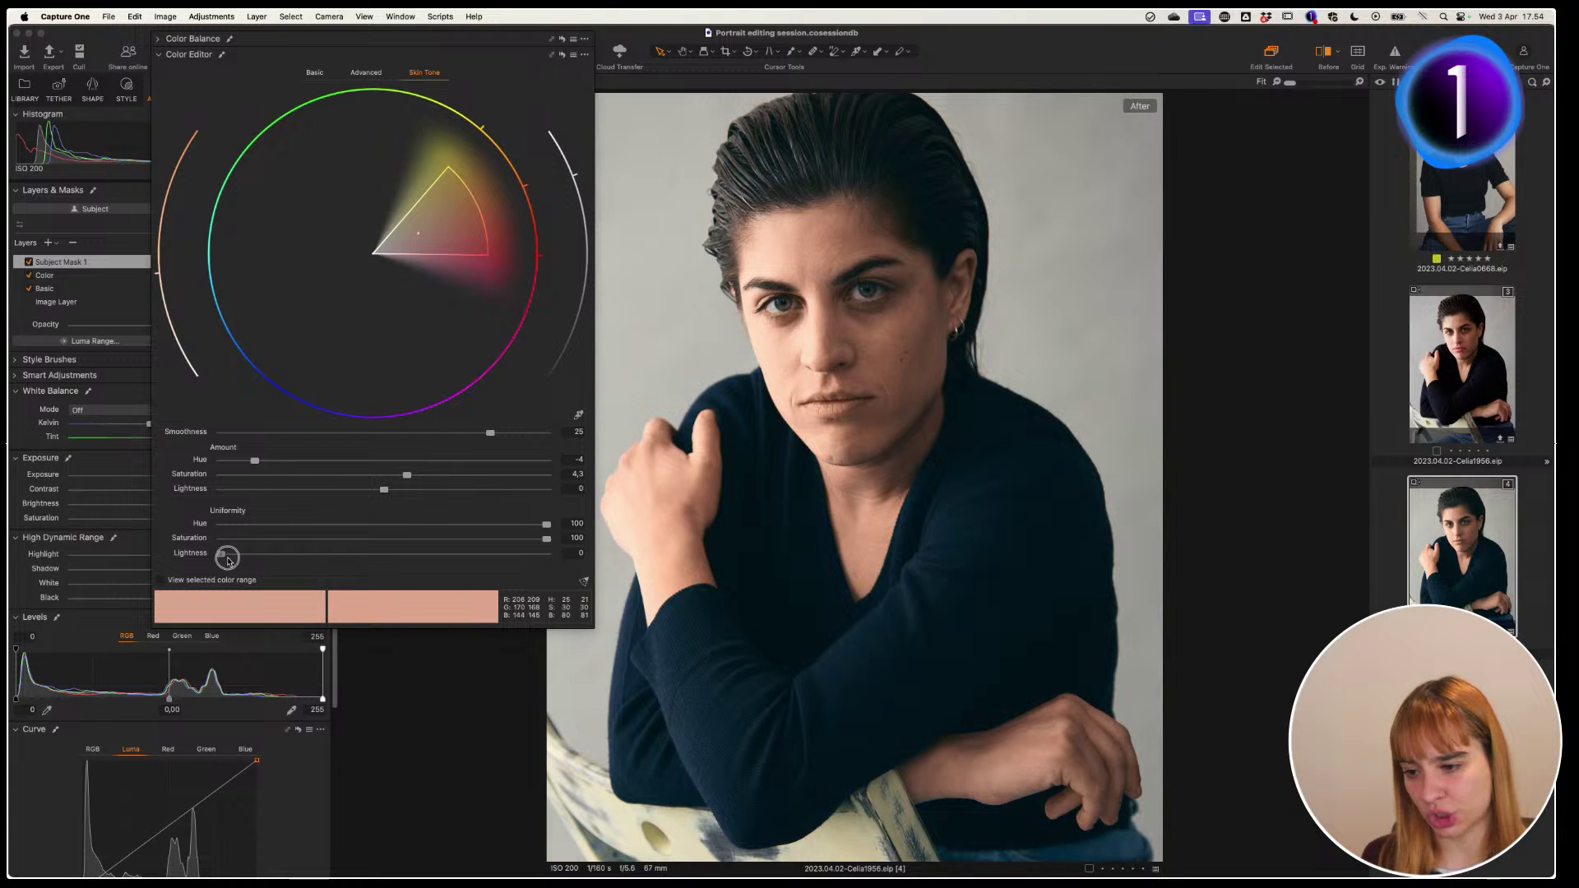
left_click_drag(220, 554, 392, 553)
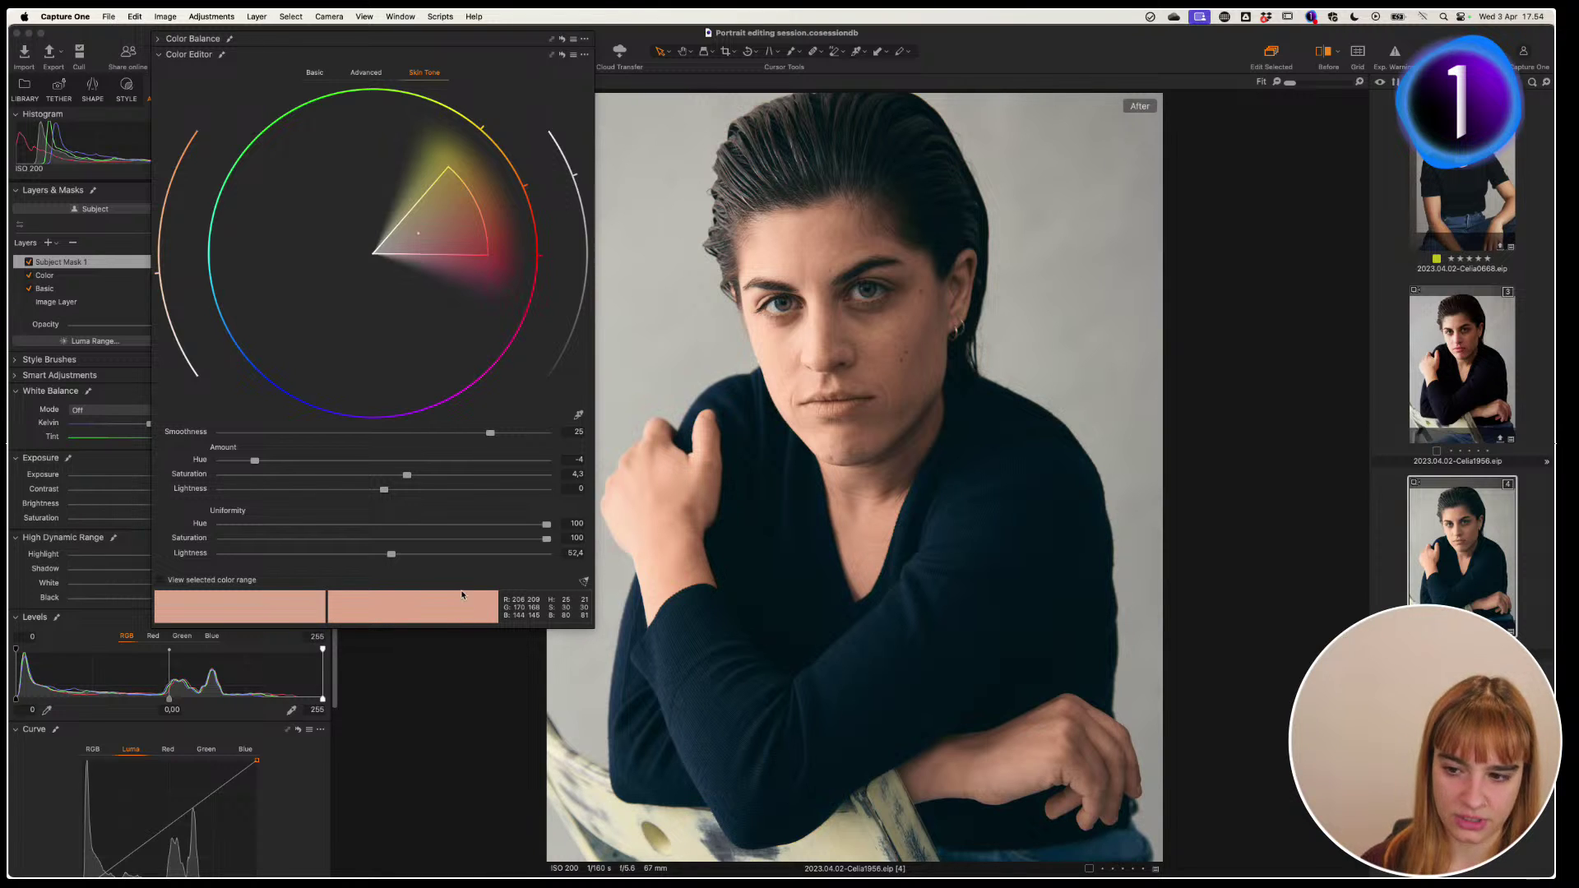
Try the lips as the skin tone sample and resample the skin on the cheek below the eye instead
left_click(578, 414)
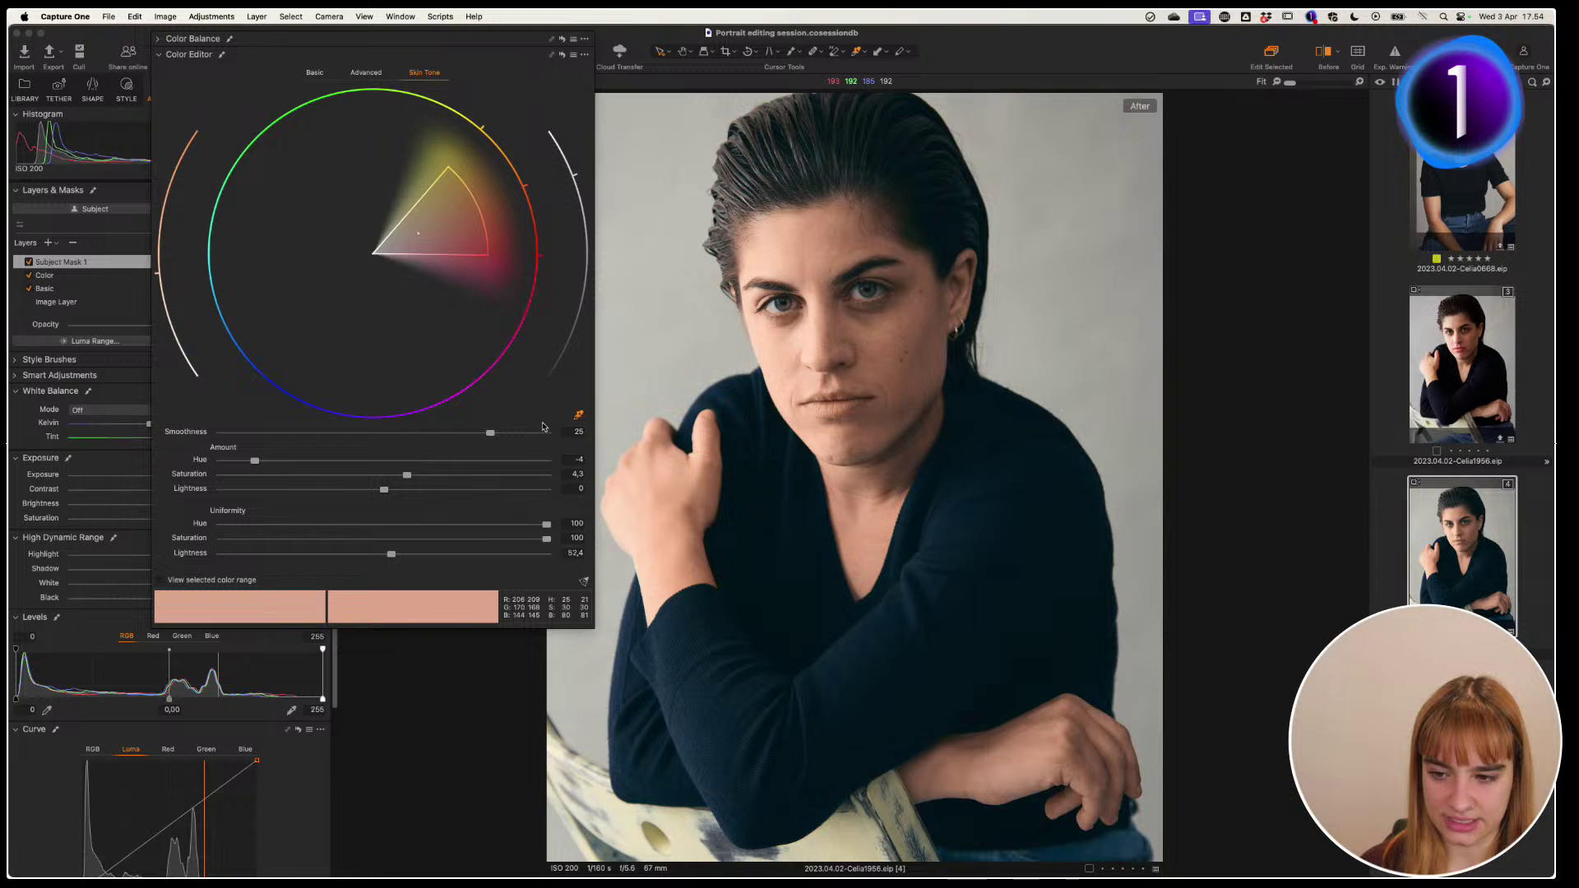
left_click(844, 403)
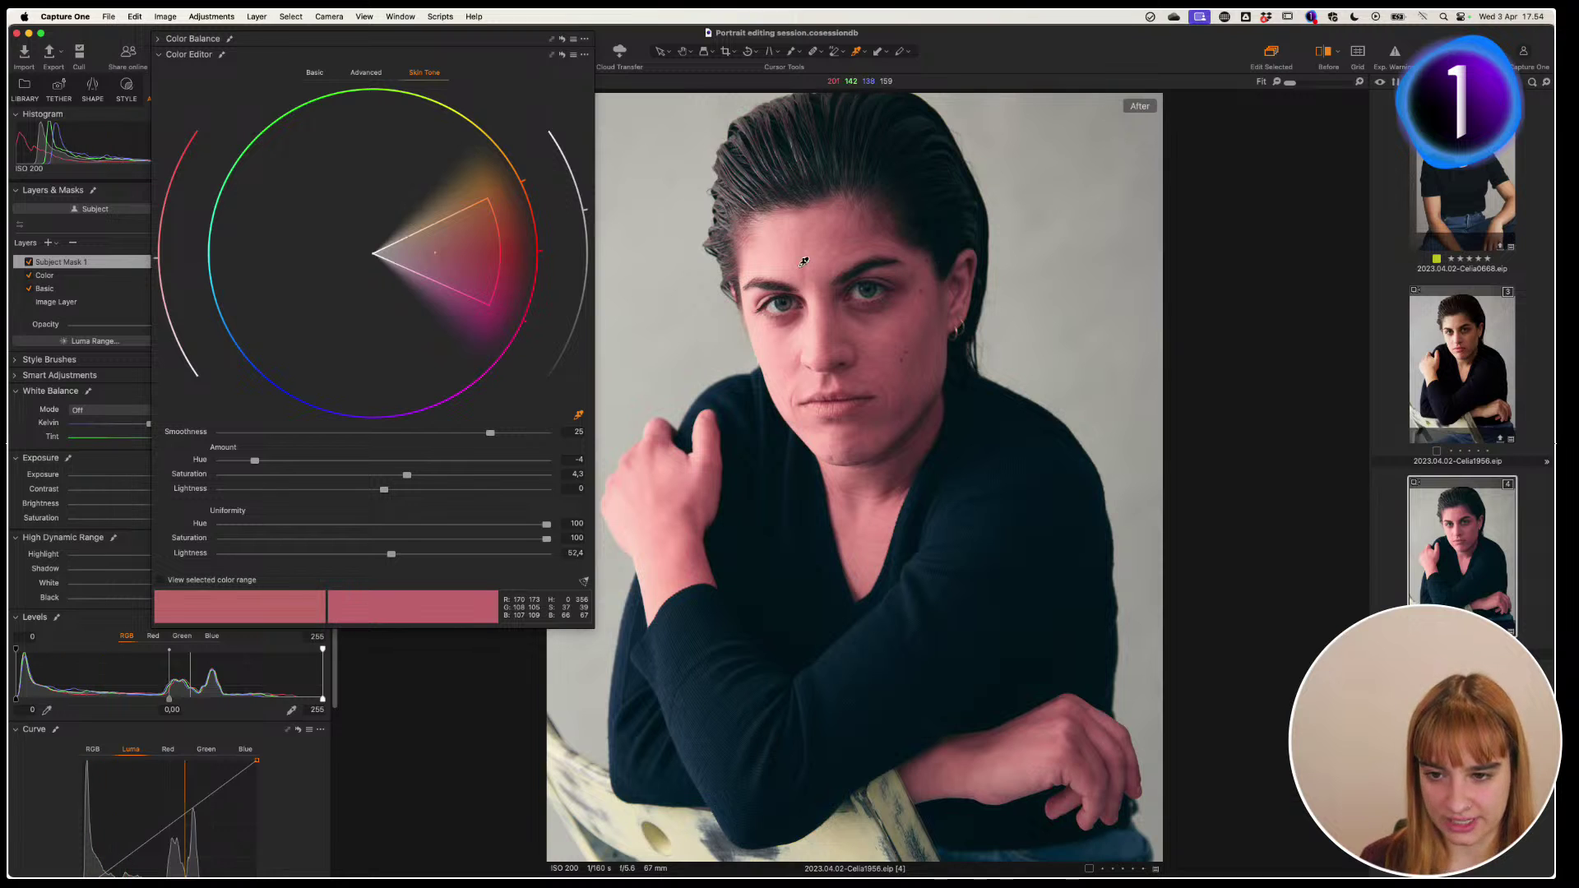
left_click(777, 322)
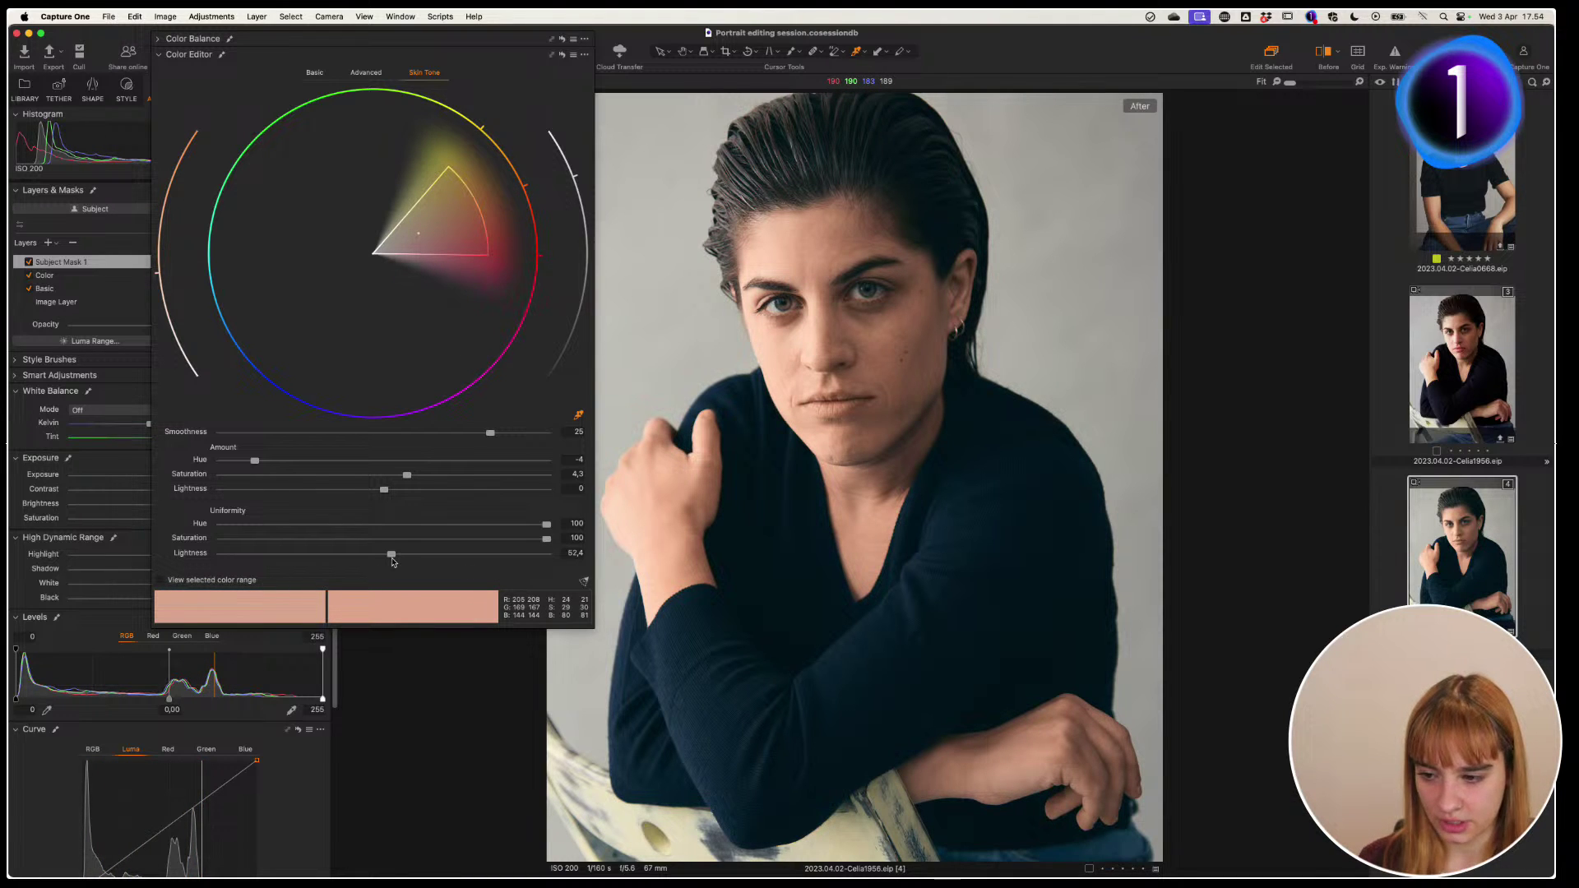
Set the Skin Tone Uniformity to Hue 15, Saturation 9.1 and Lightness 0
left_click_drag(391, 555, 100, 580)
left_click_drag(546, 524, 168, 511)
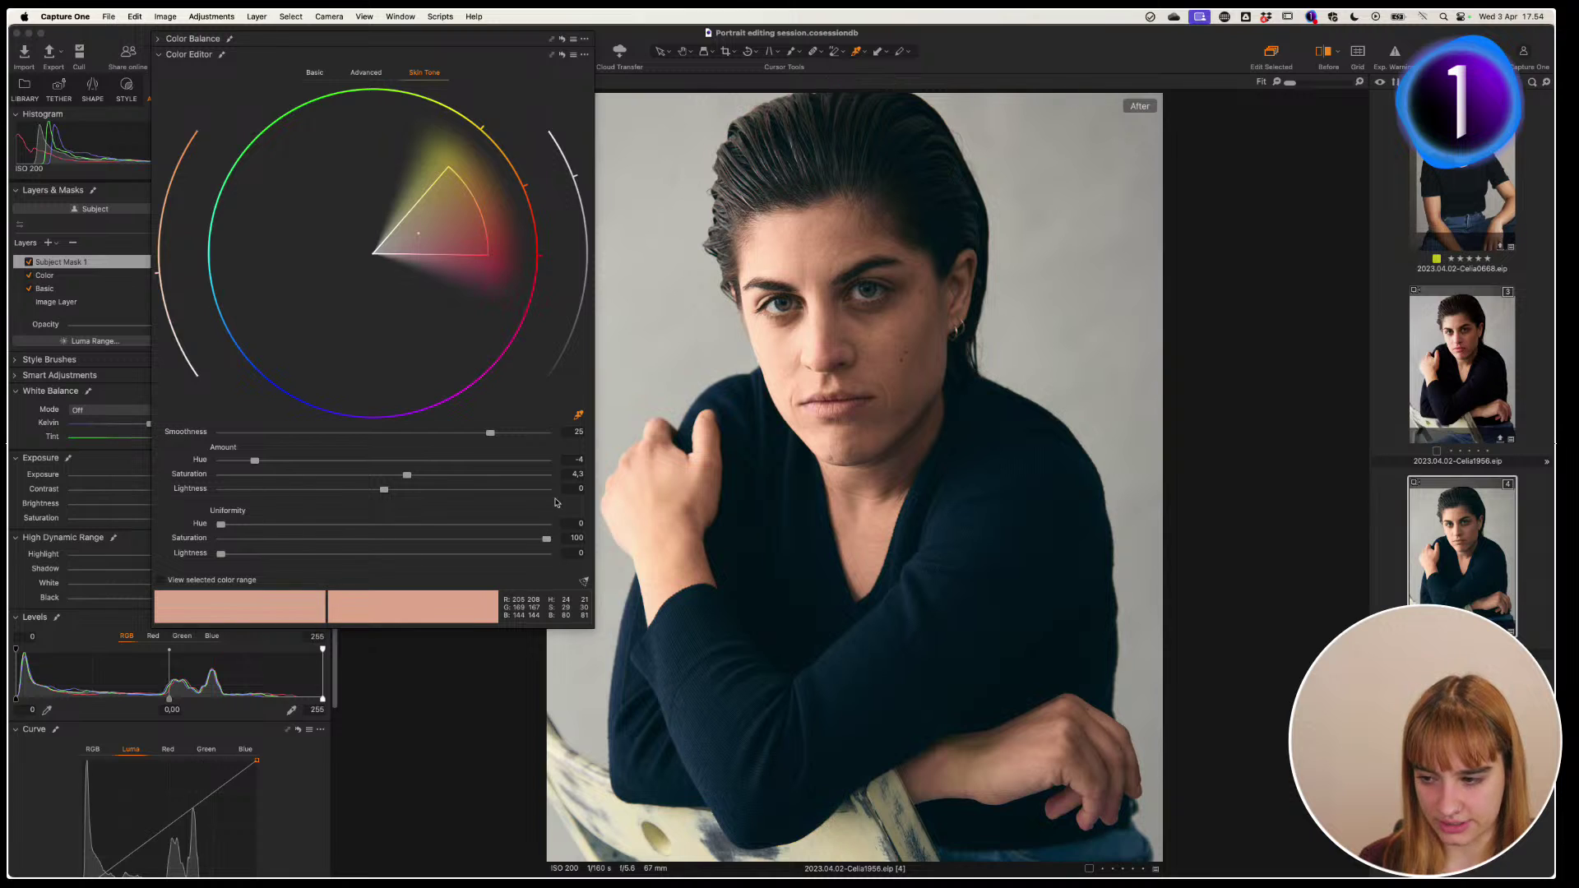
left_click_drag(537, 541, 81, 563)
mouse_move(222, 530)
left_mouse_down()
mouse_move(284, 540)
mouse_move(250, 539)
left_mouse_up()
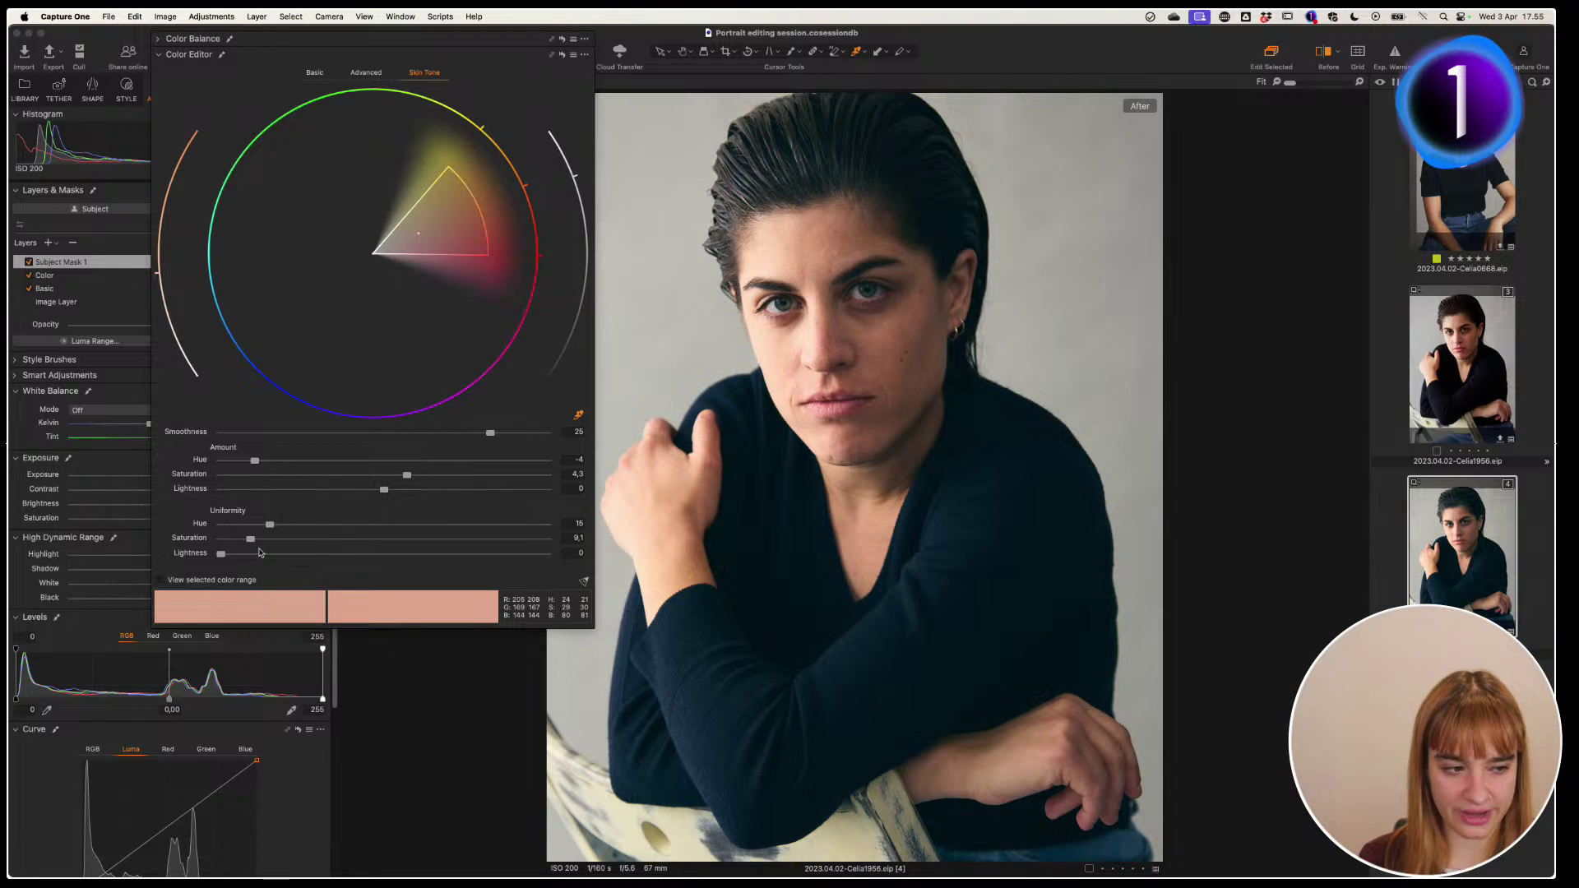
Rename the subject mask layer as Skin
left_click(40, 274)
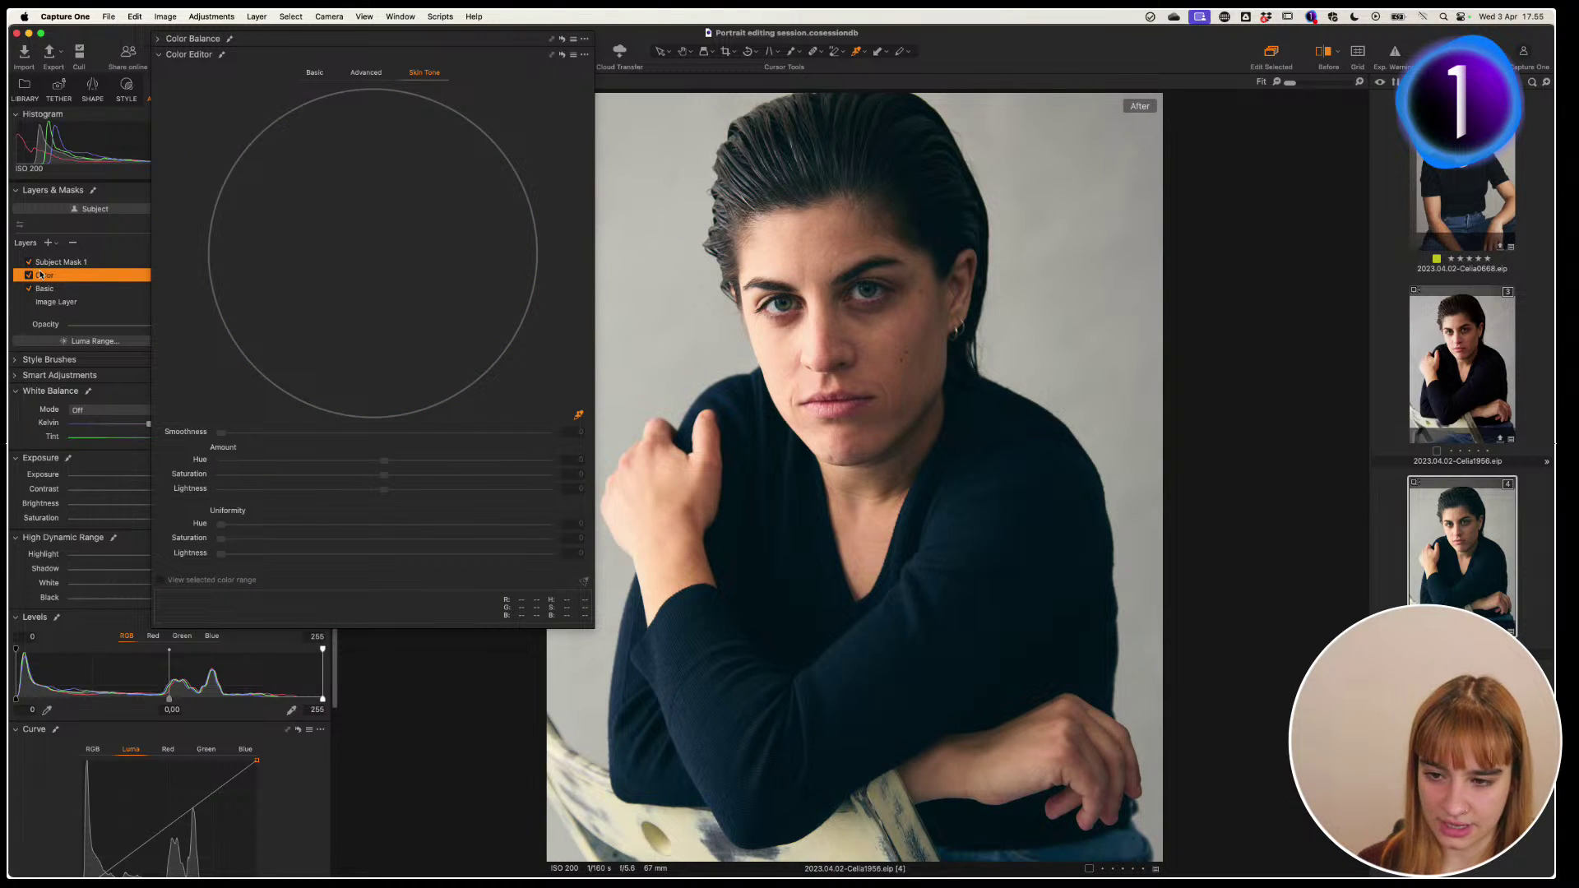
left_click(66, 262)
left_click(87, 261)
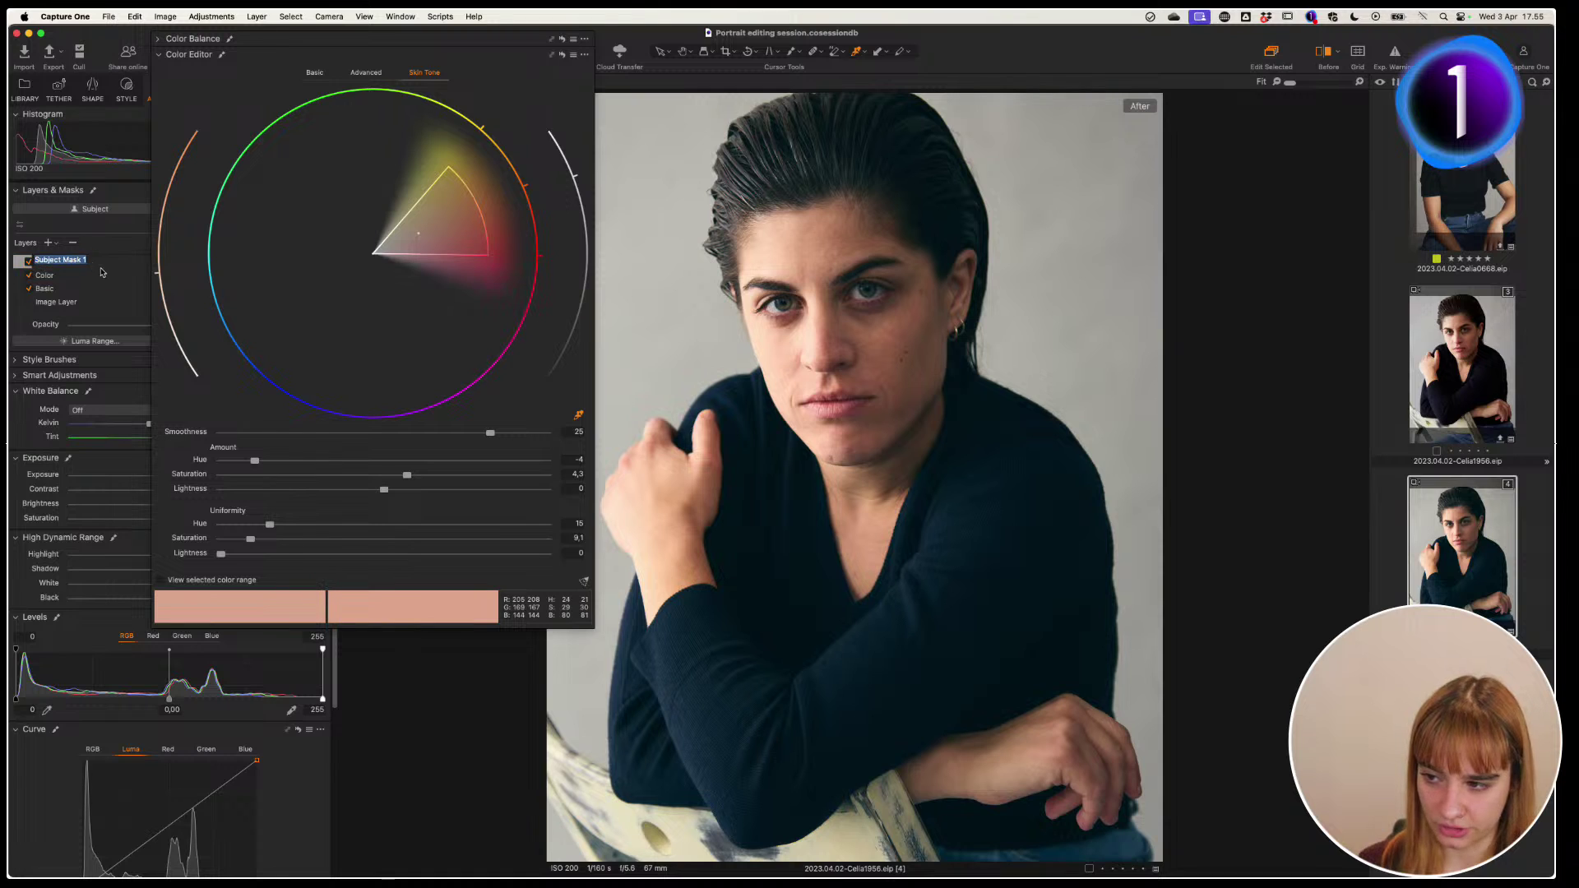
type("Skin")
key("Return")
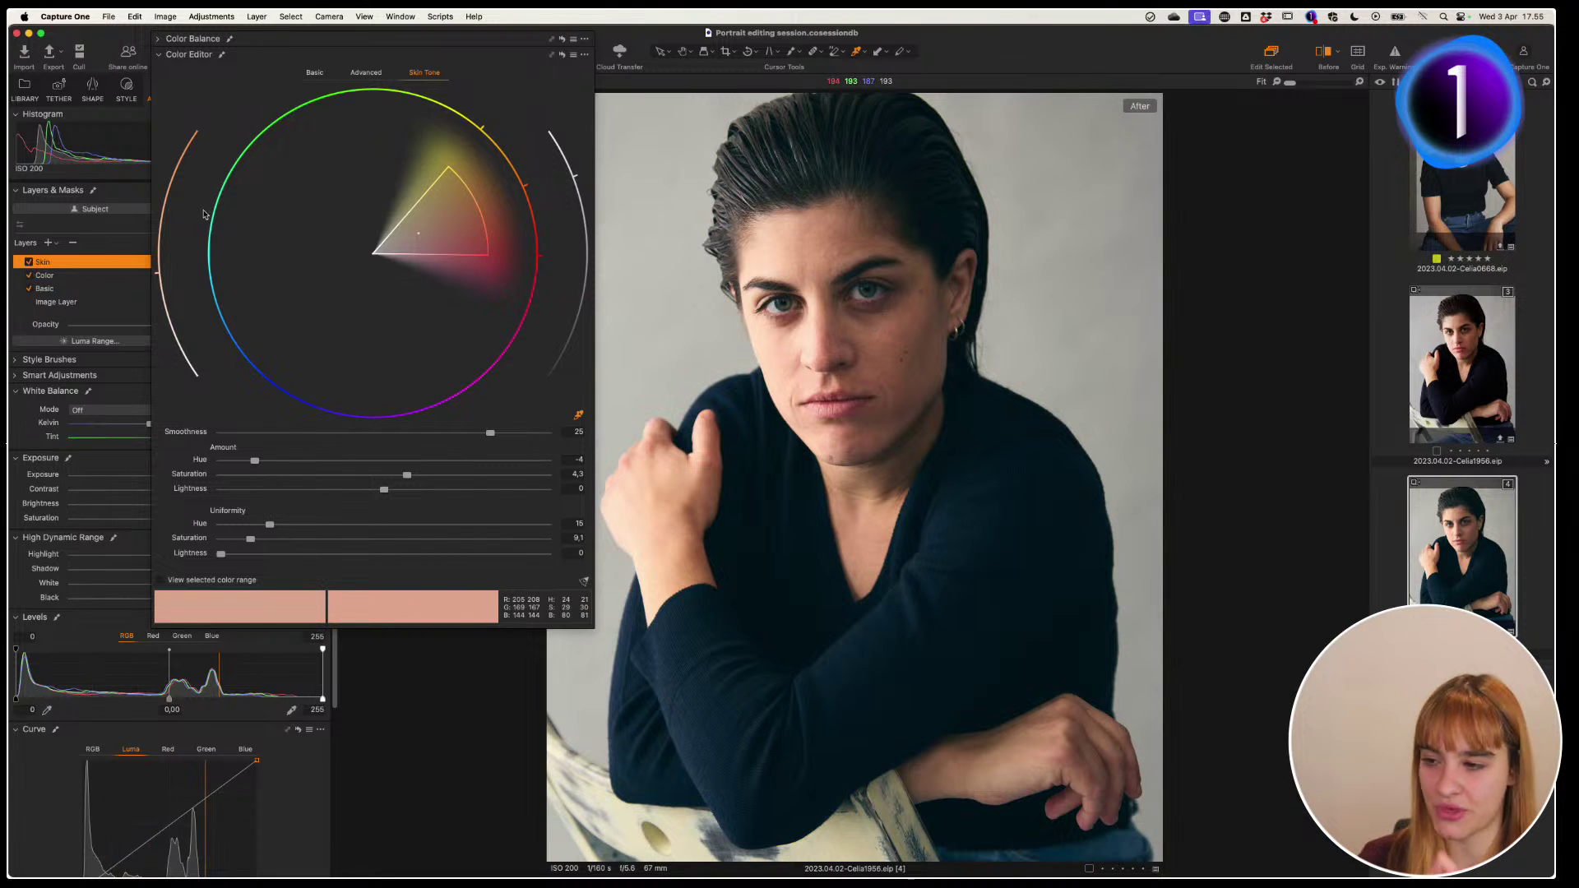
Compare the portrait with the Skin layer disabled and enabled
left_click(28, 263)
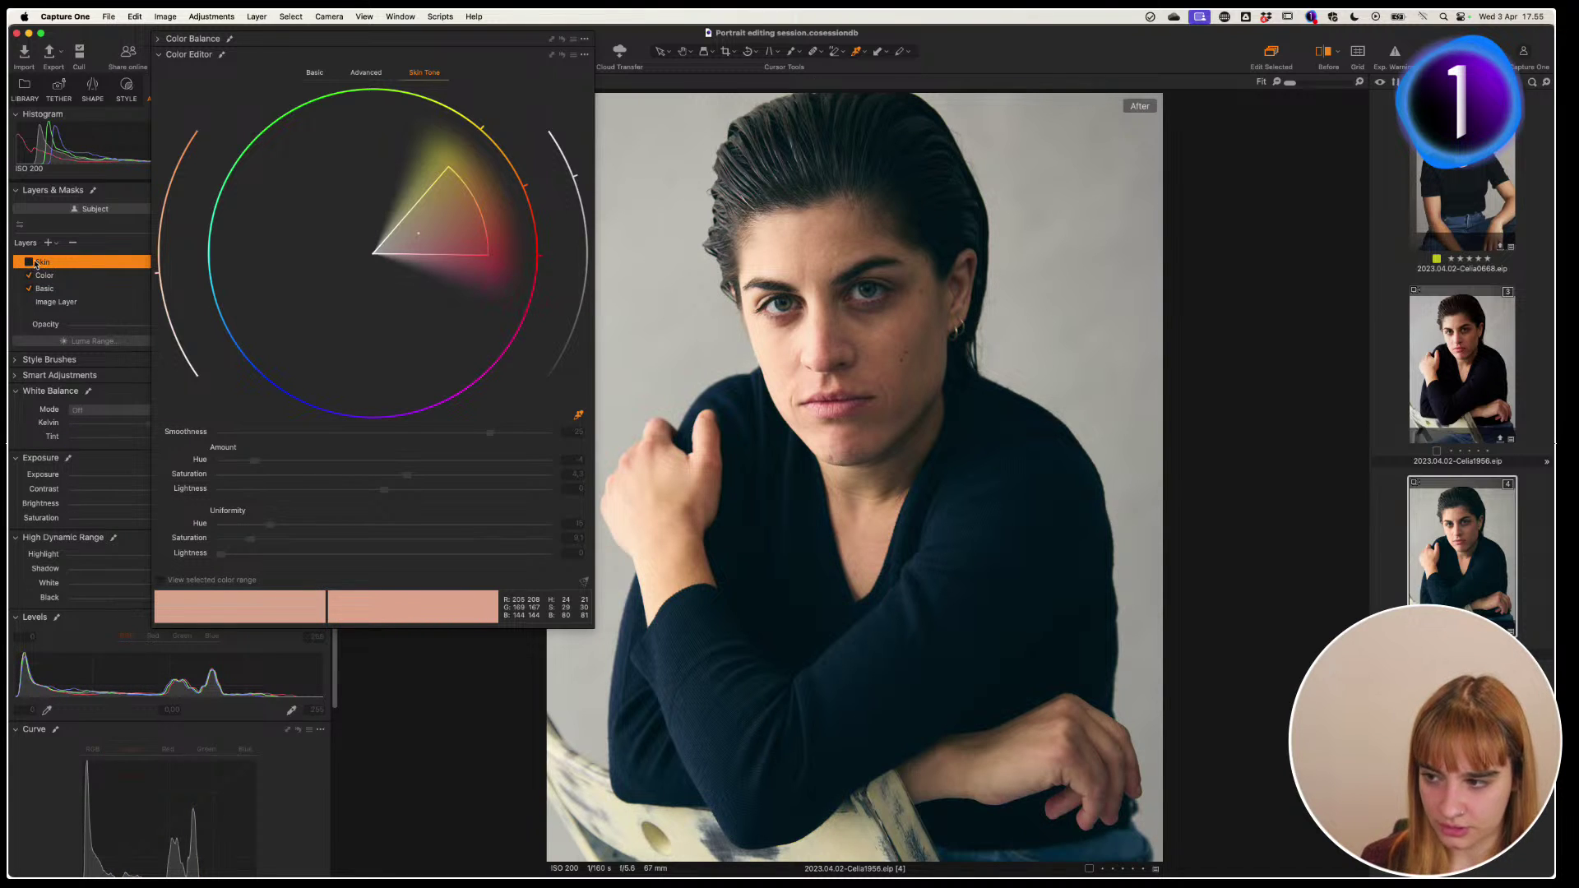
left_click(29, 262)
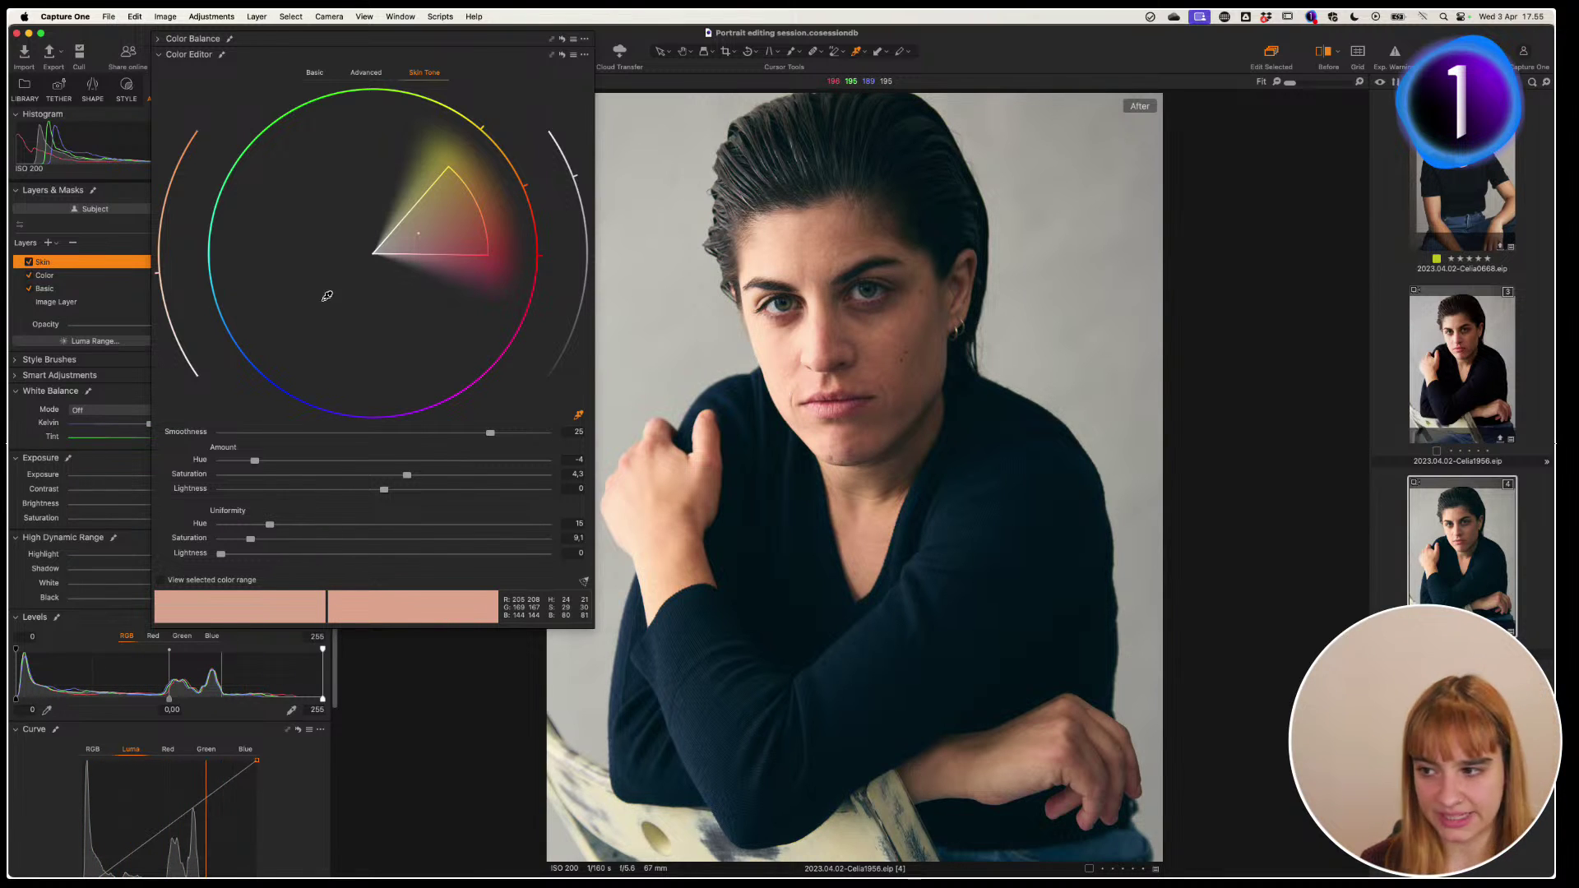
Erase the lips from the Skin layer's mask with the Magic Eraser and inspect the mask edges around the mouth up close
left_click(164, 55)
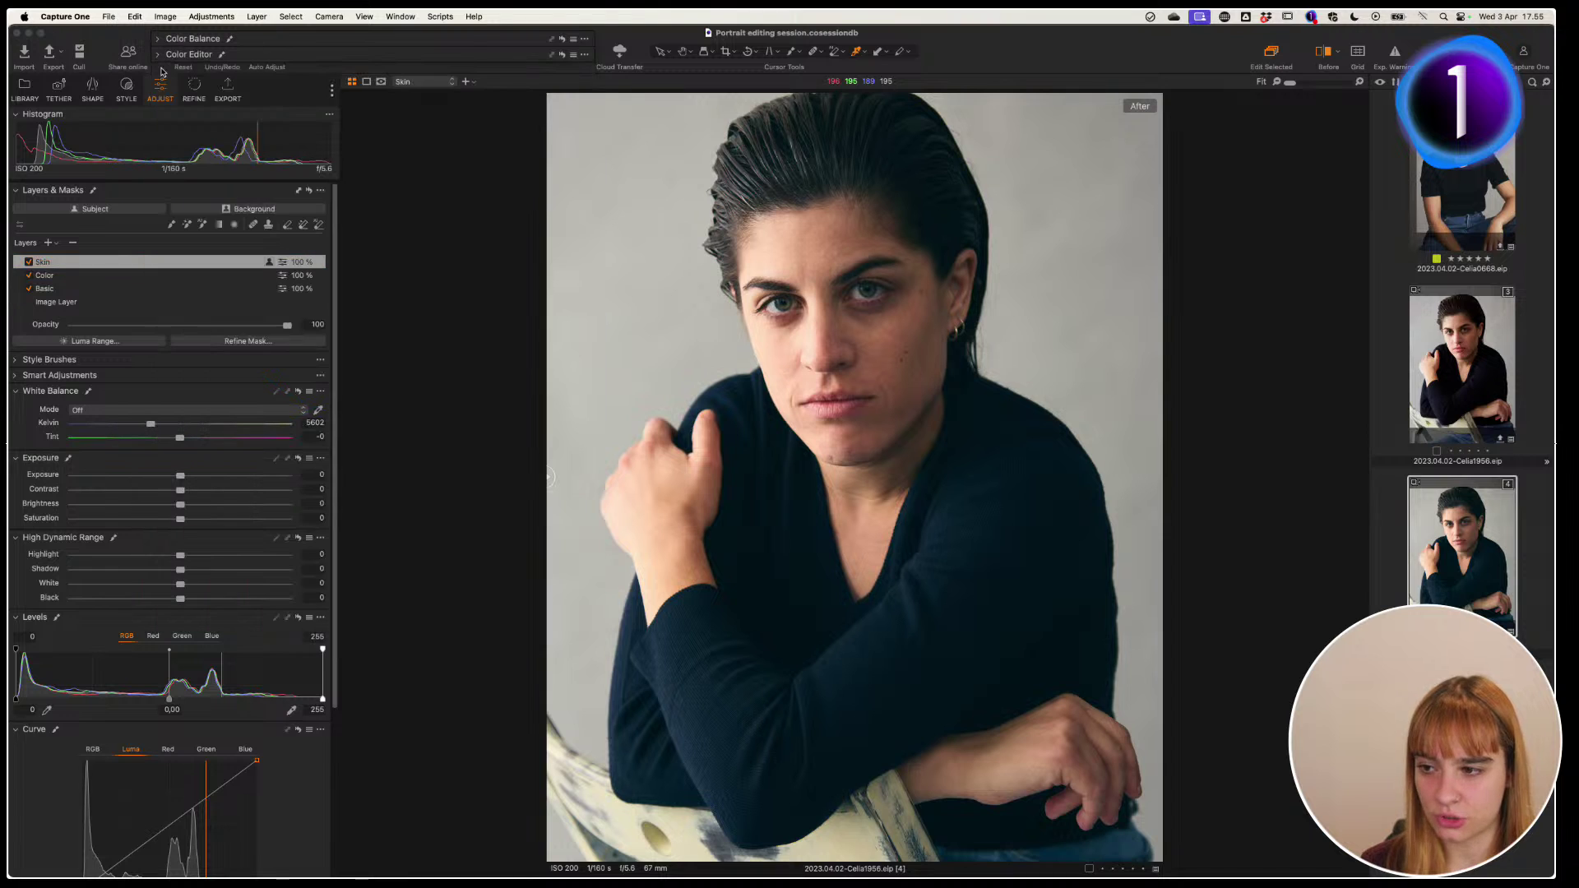
key("m")
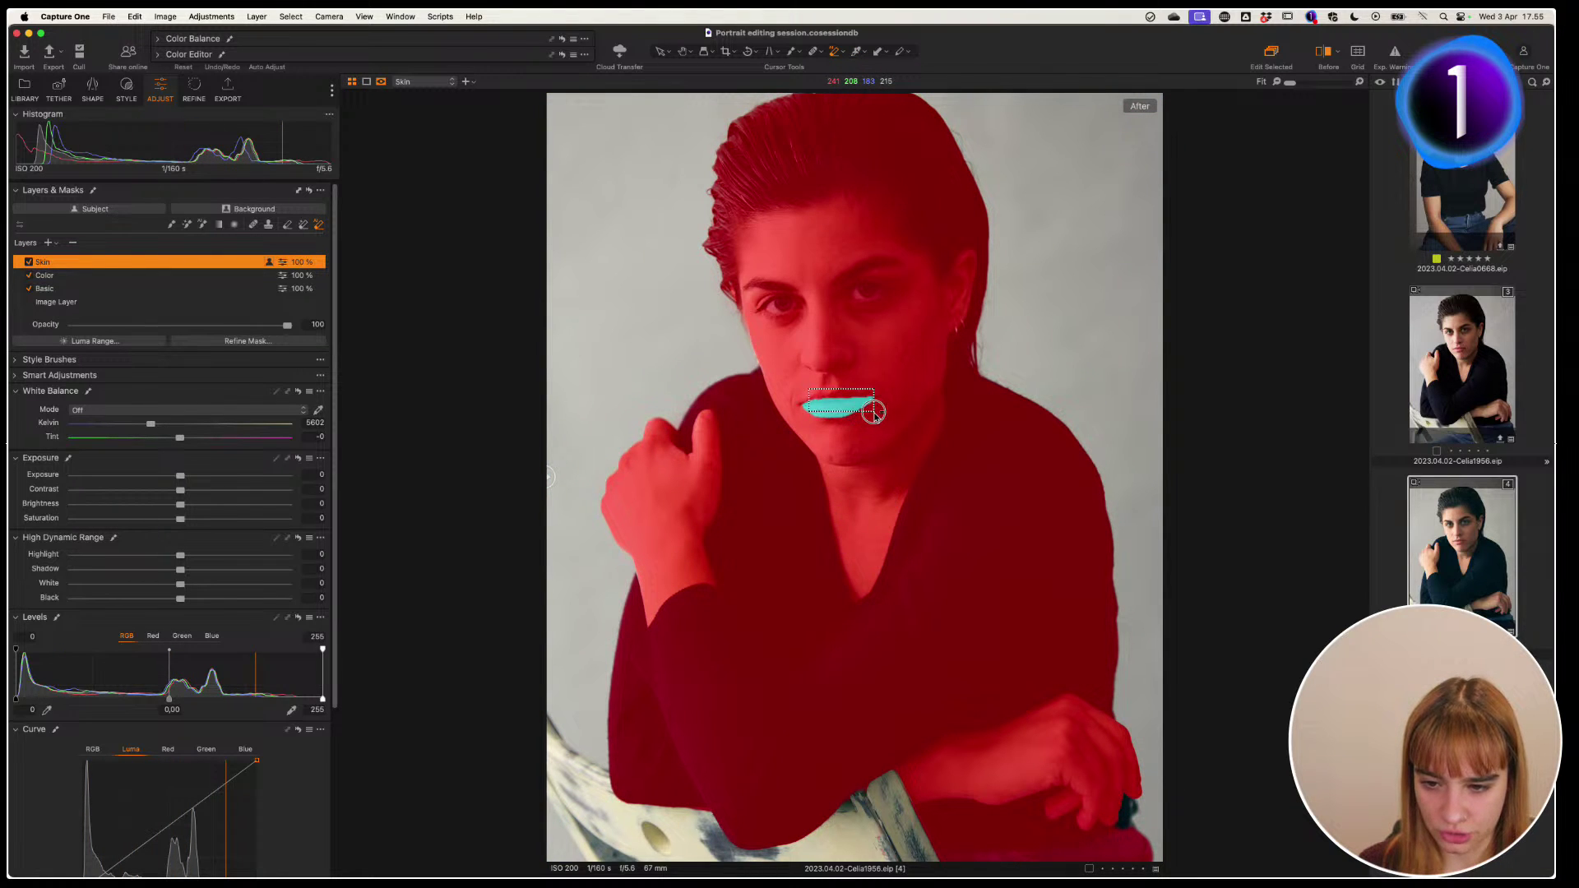
left_click(847, 410)
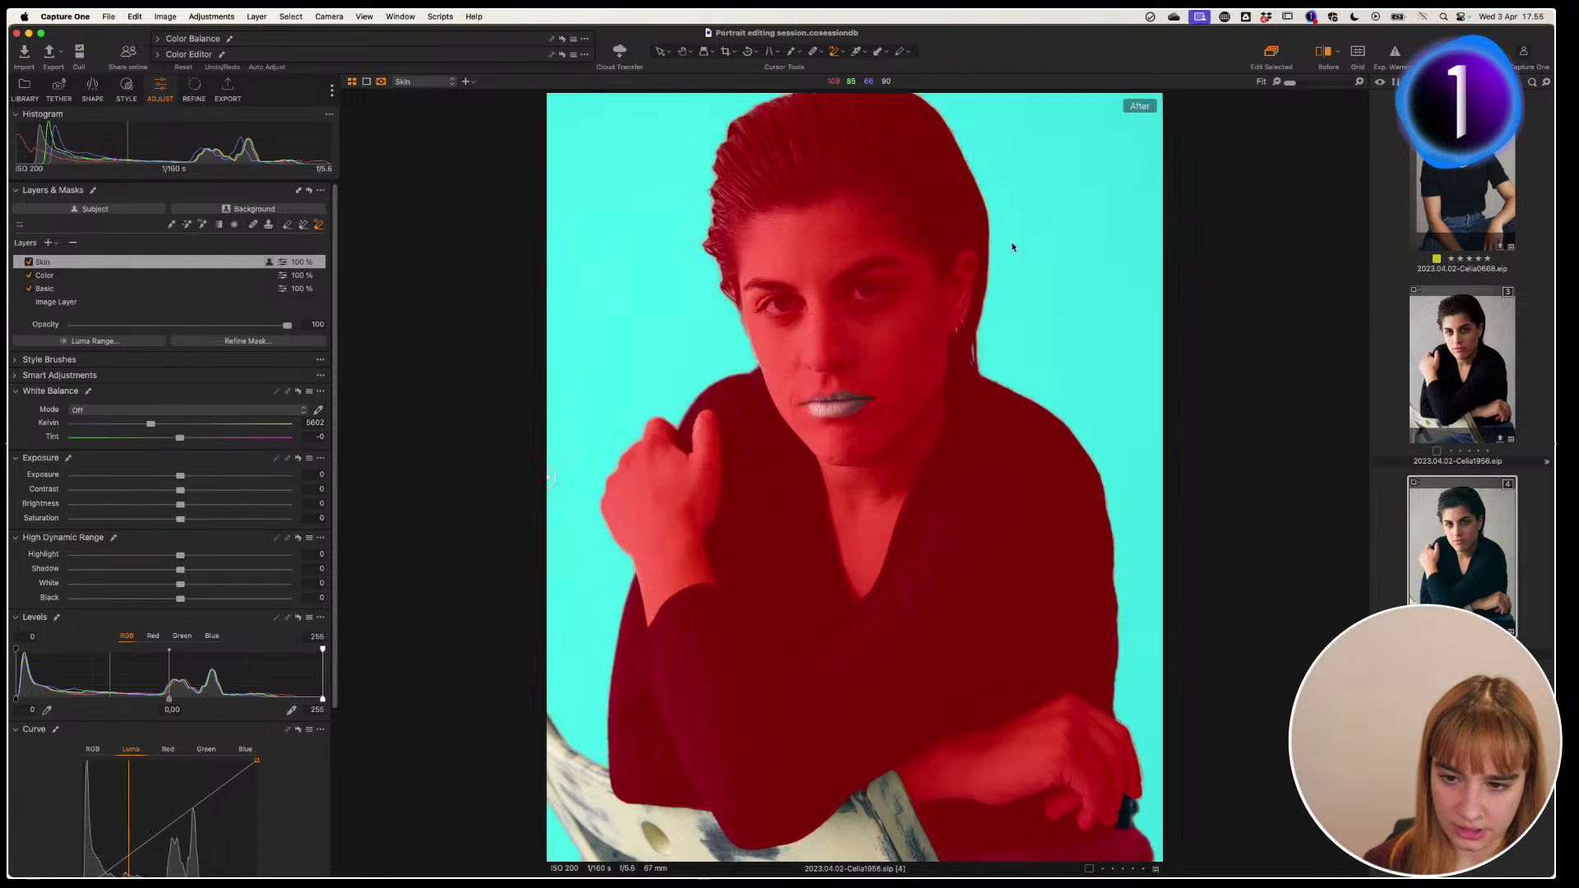
left_click_drag(1293, 89, 1308, 85)
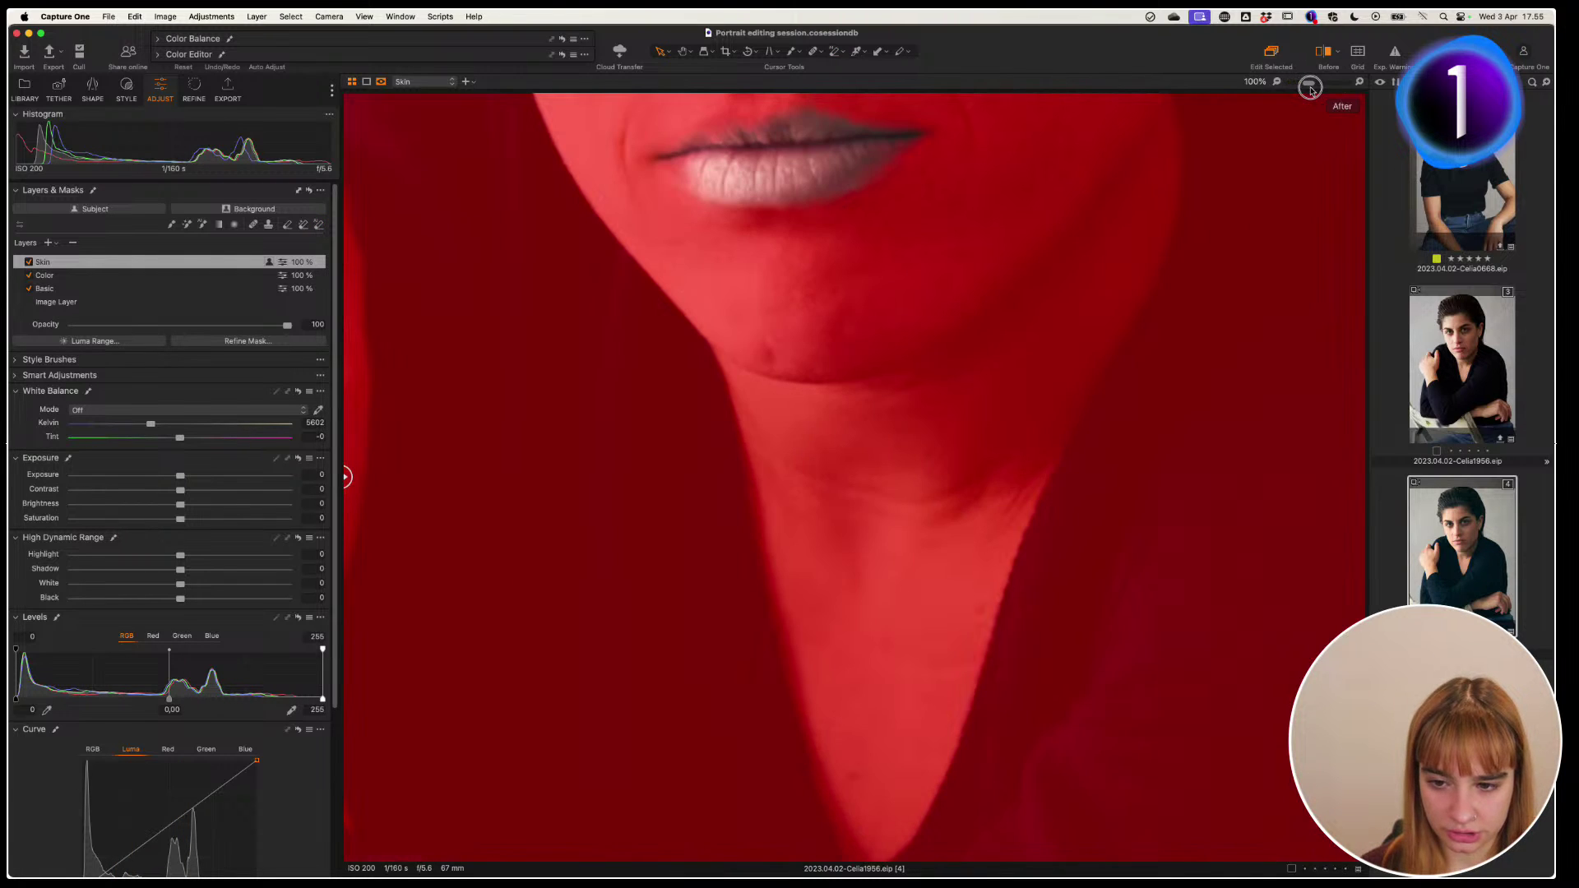
scroll(987, 655, "up", 5)
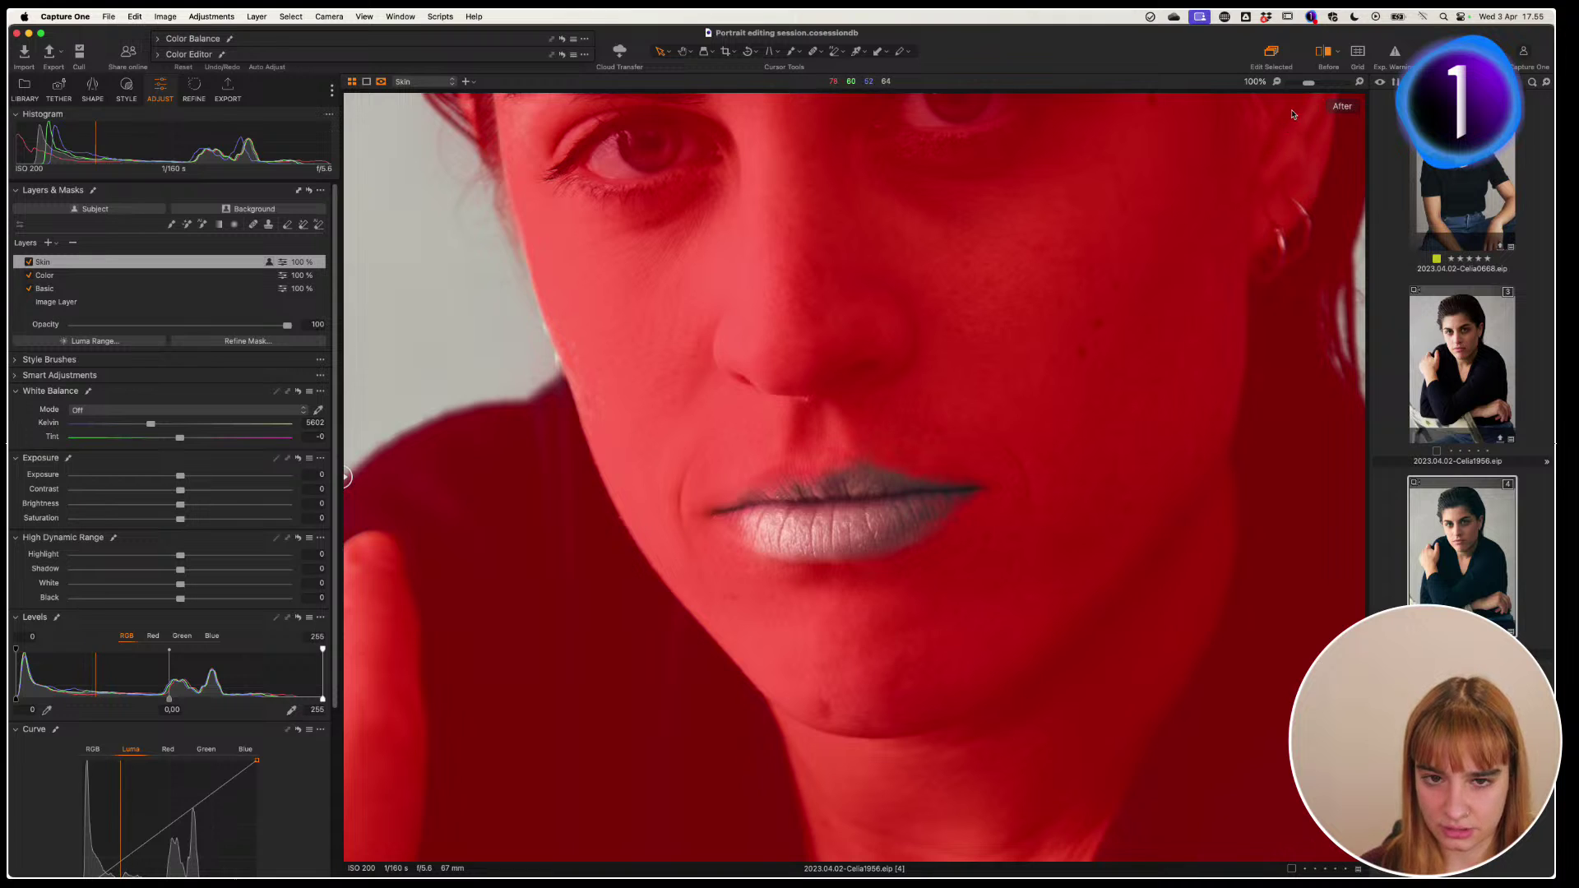
scroll(871, 446, "down", 3)
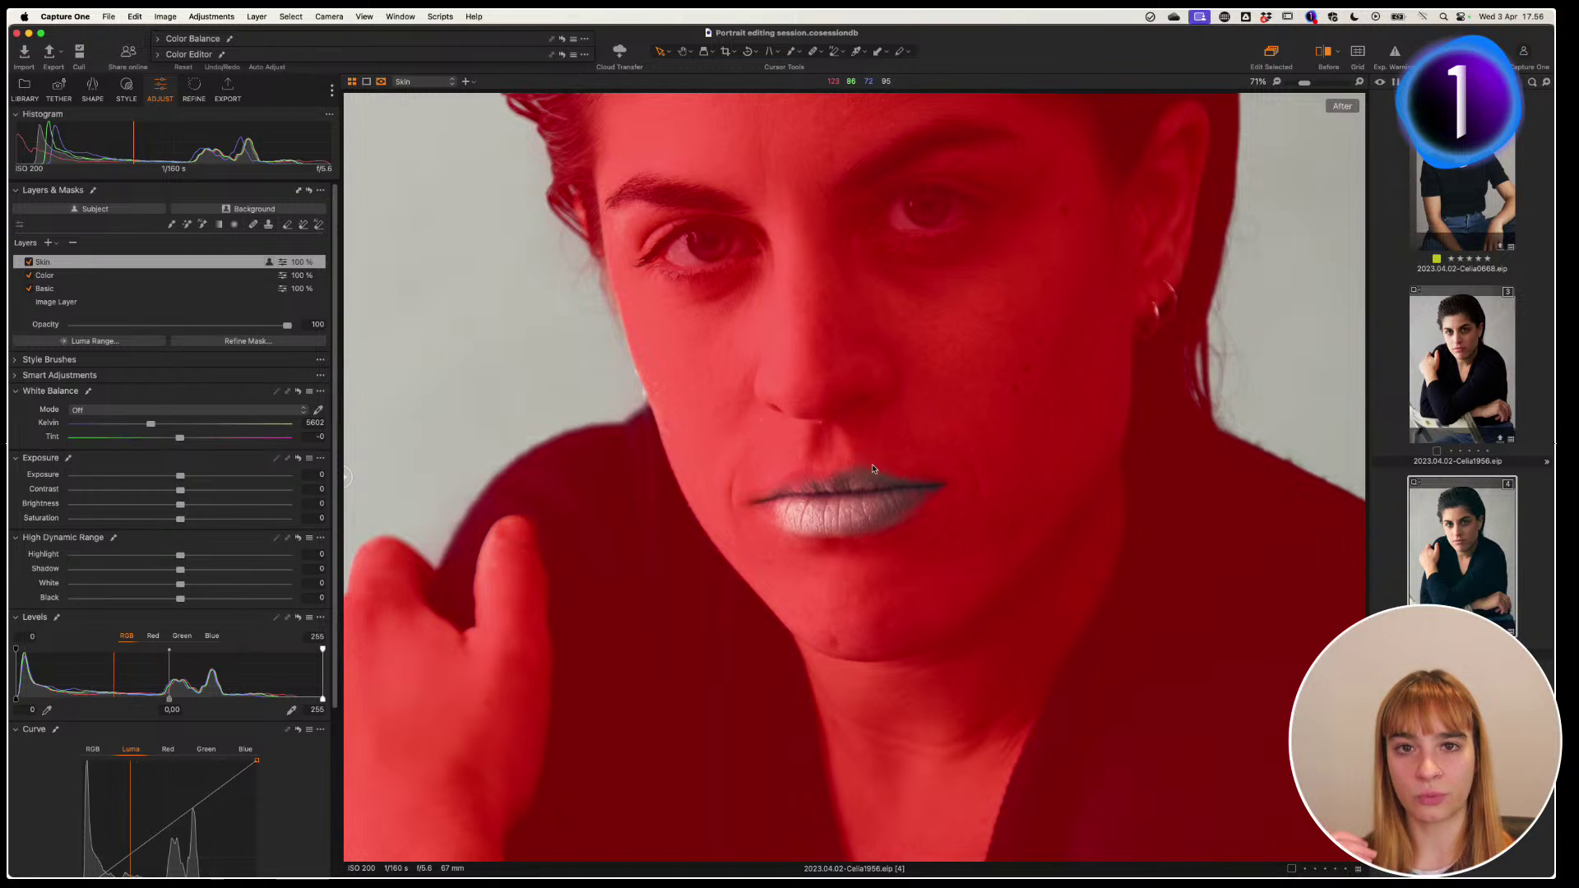
key("h")
double_click(954, 421)
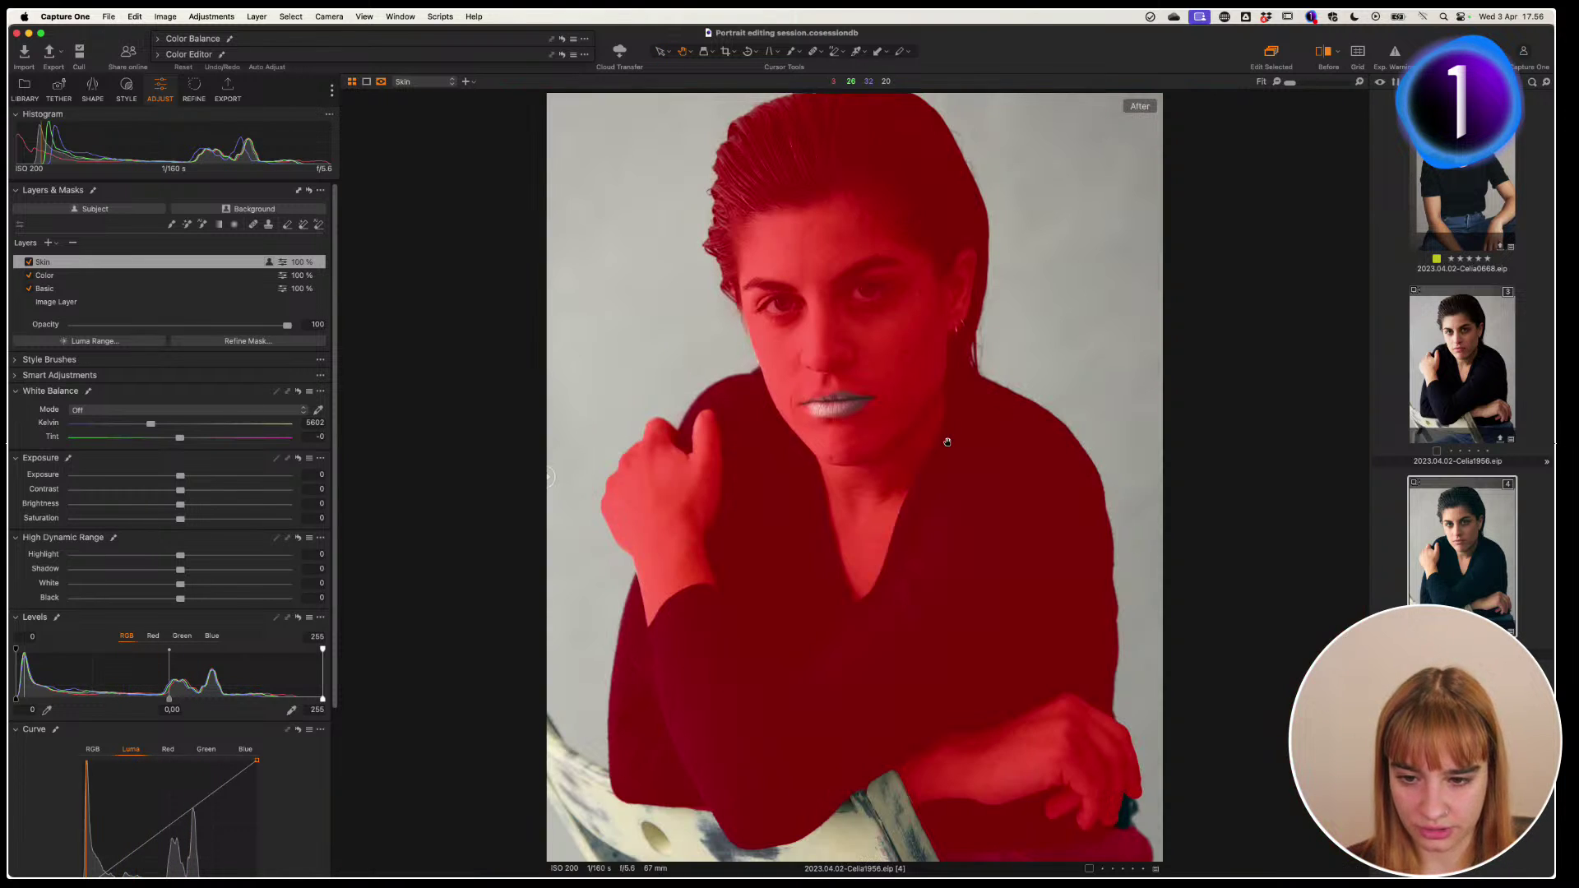
key("m")
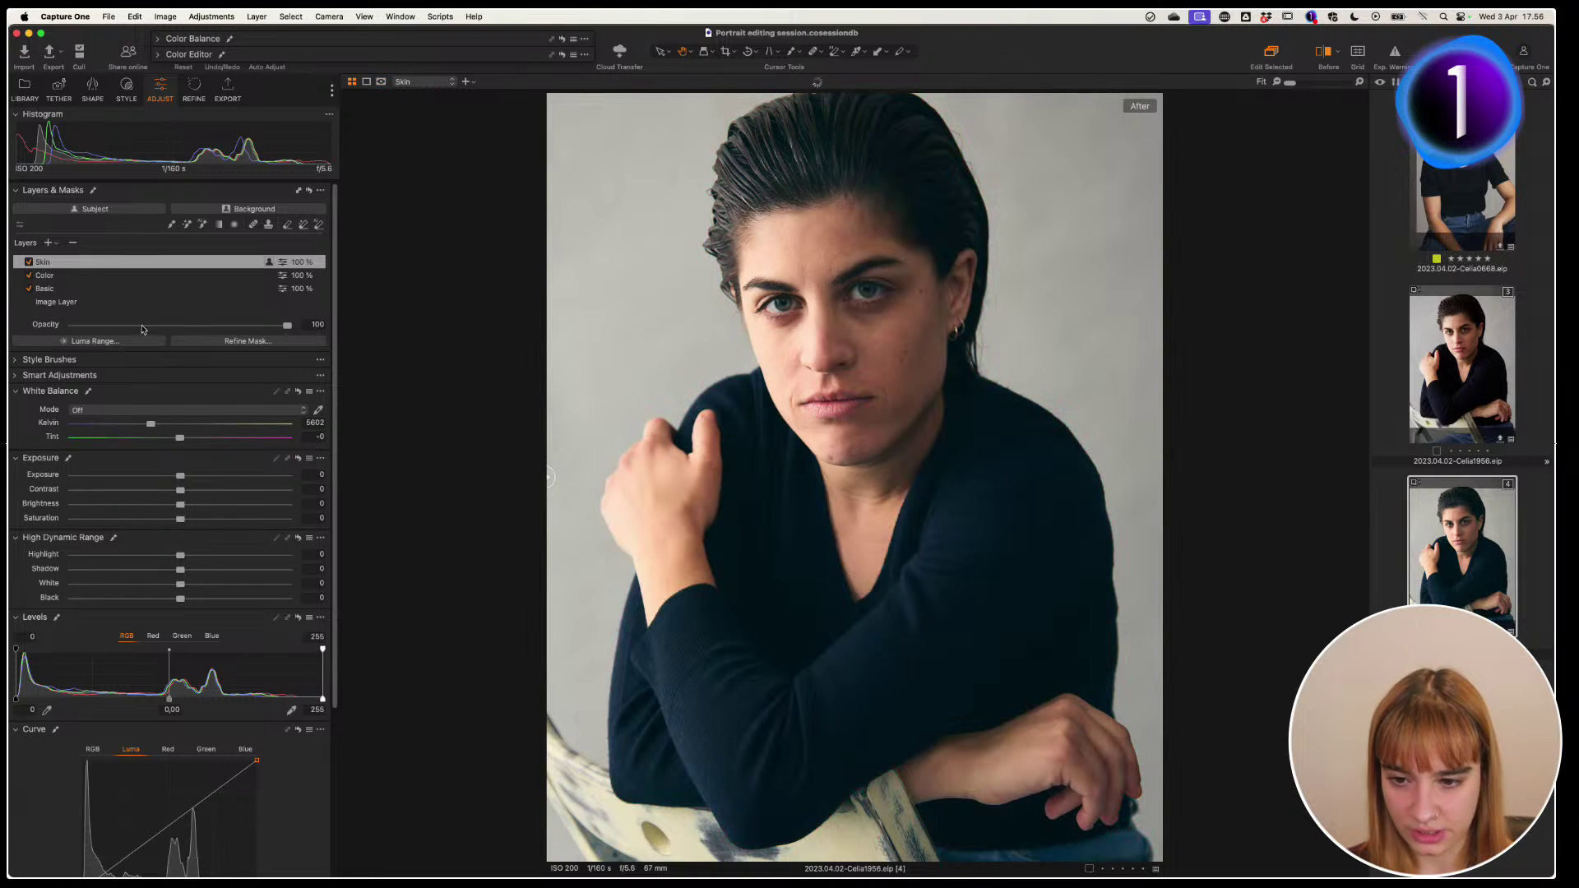
left_click(30, 262)
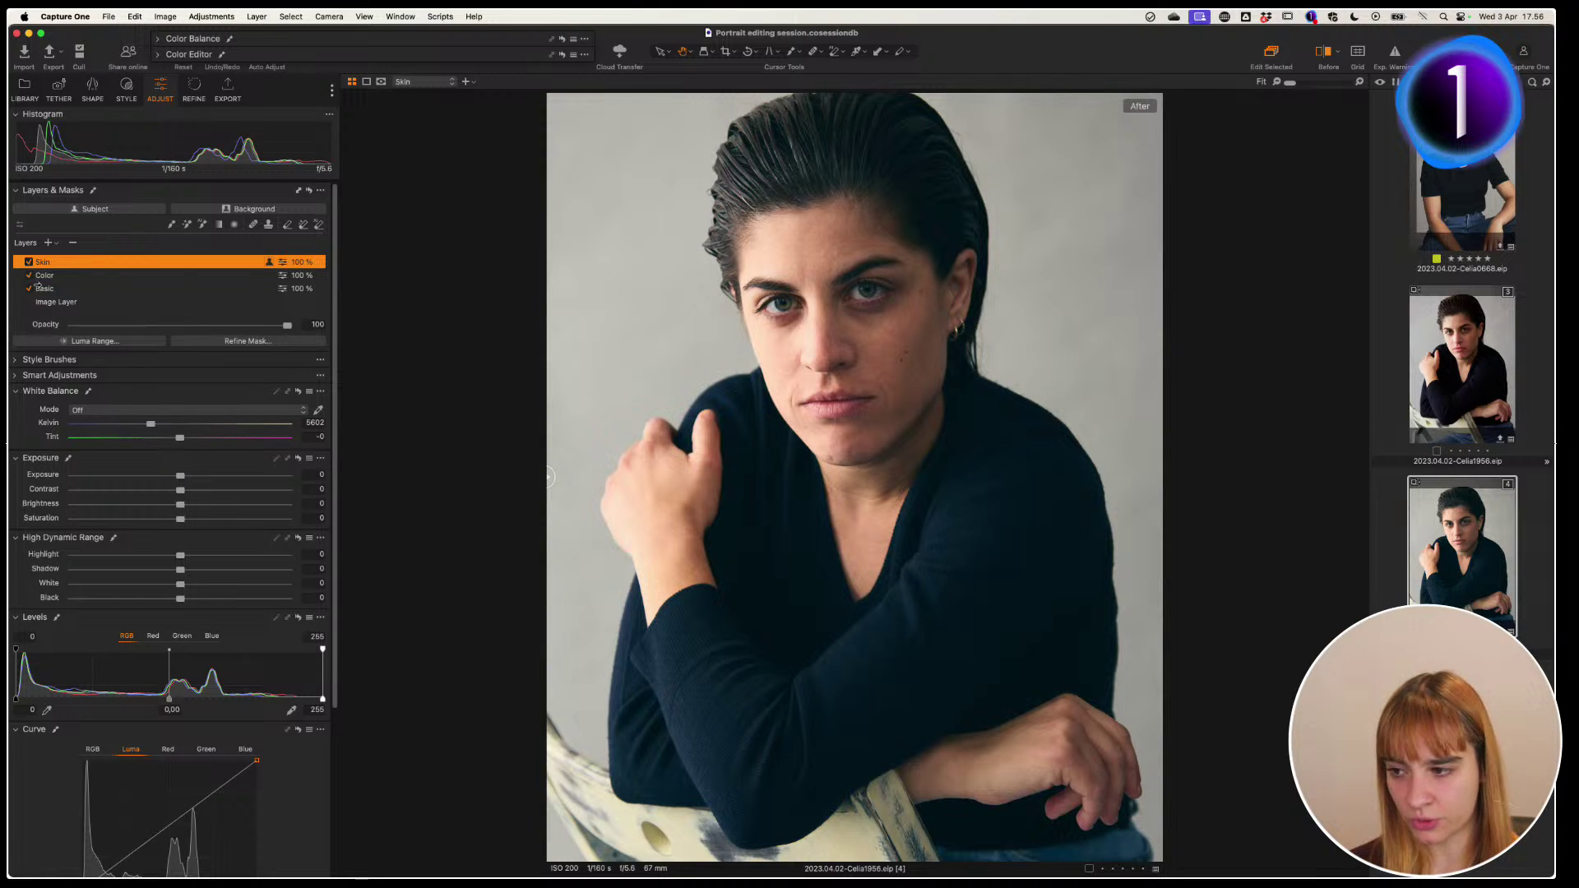
Partly erase the face from the Color layer's mask with the eraser brush while the mask is displayed
left_click(61, 279)
key("m")
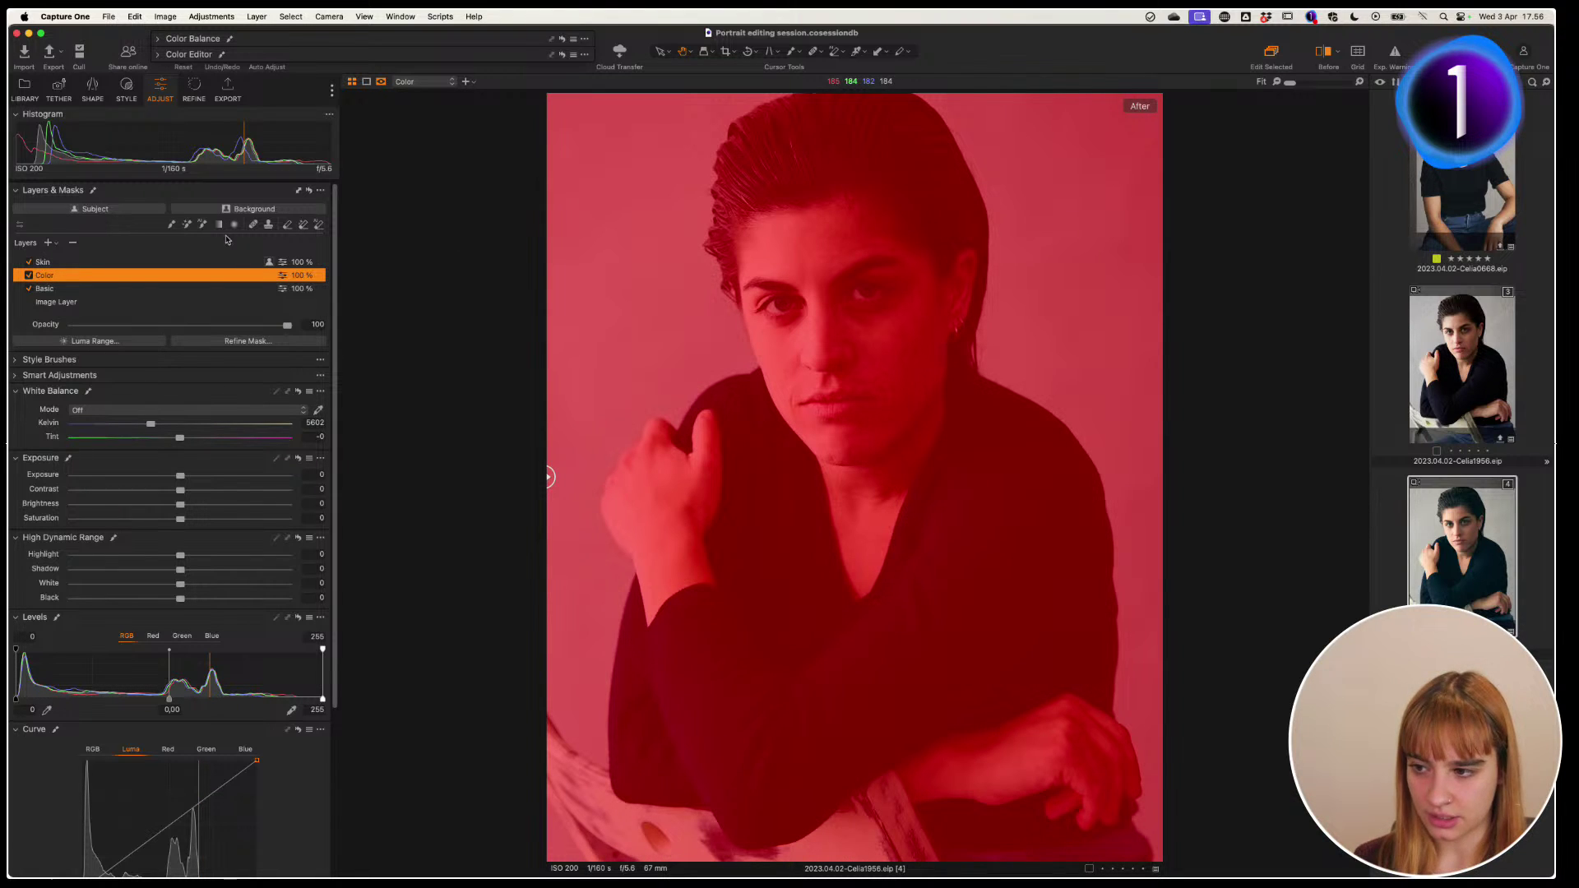
double_click(53, 274)
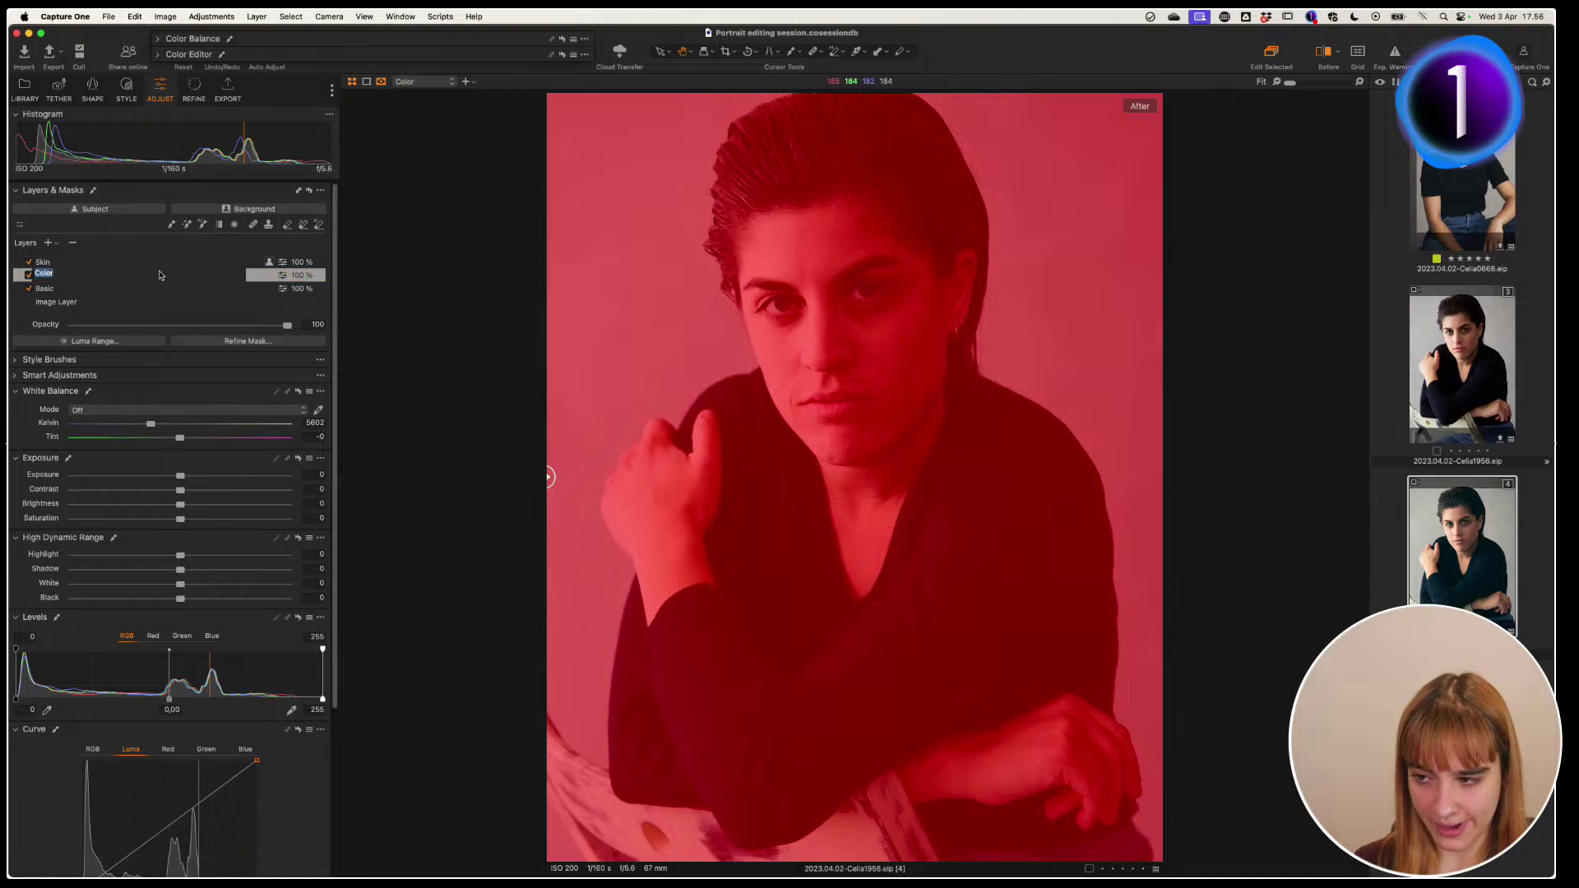
left_click(269, 274)
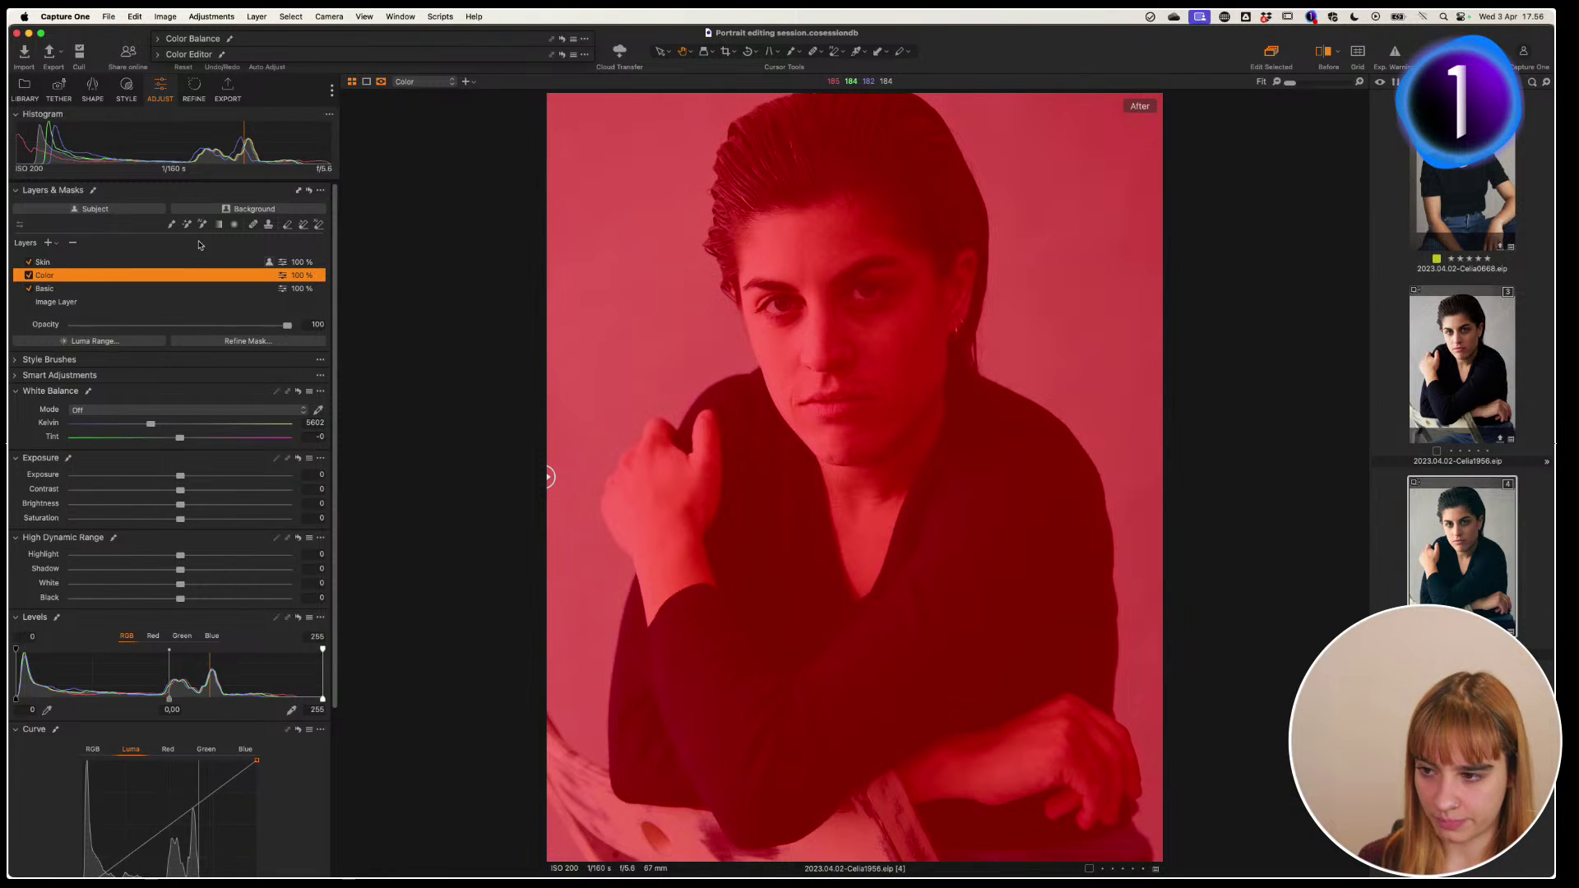
left_click(287, 226)
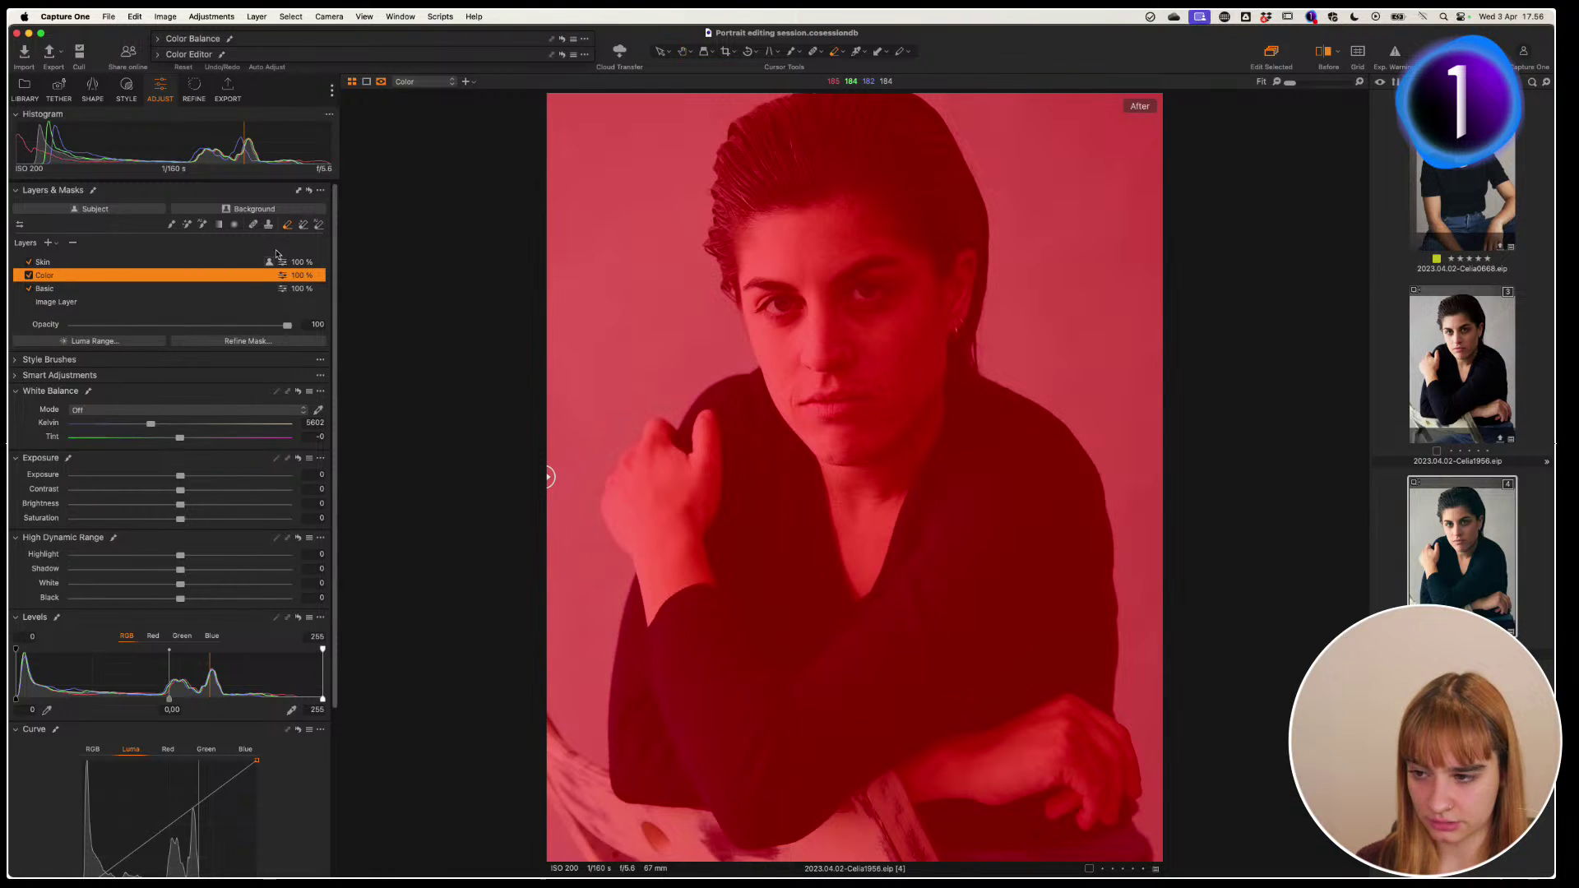
right_click(801, 343)
left_click_drag(818, 337, 807, 383)
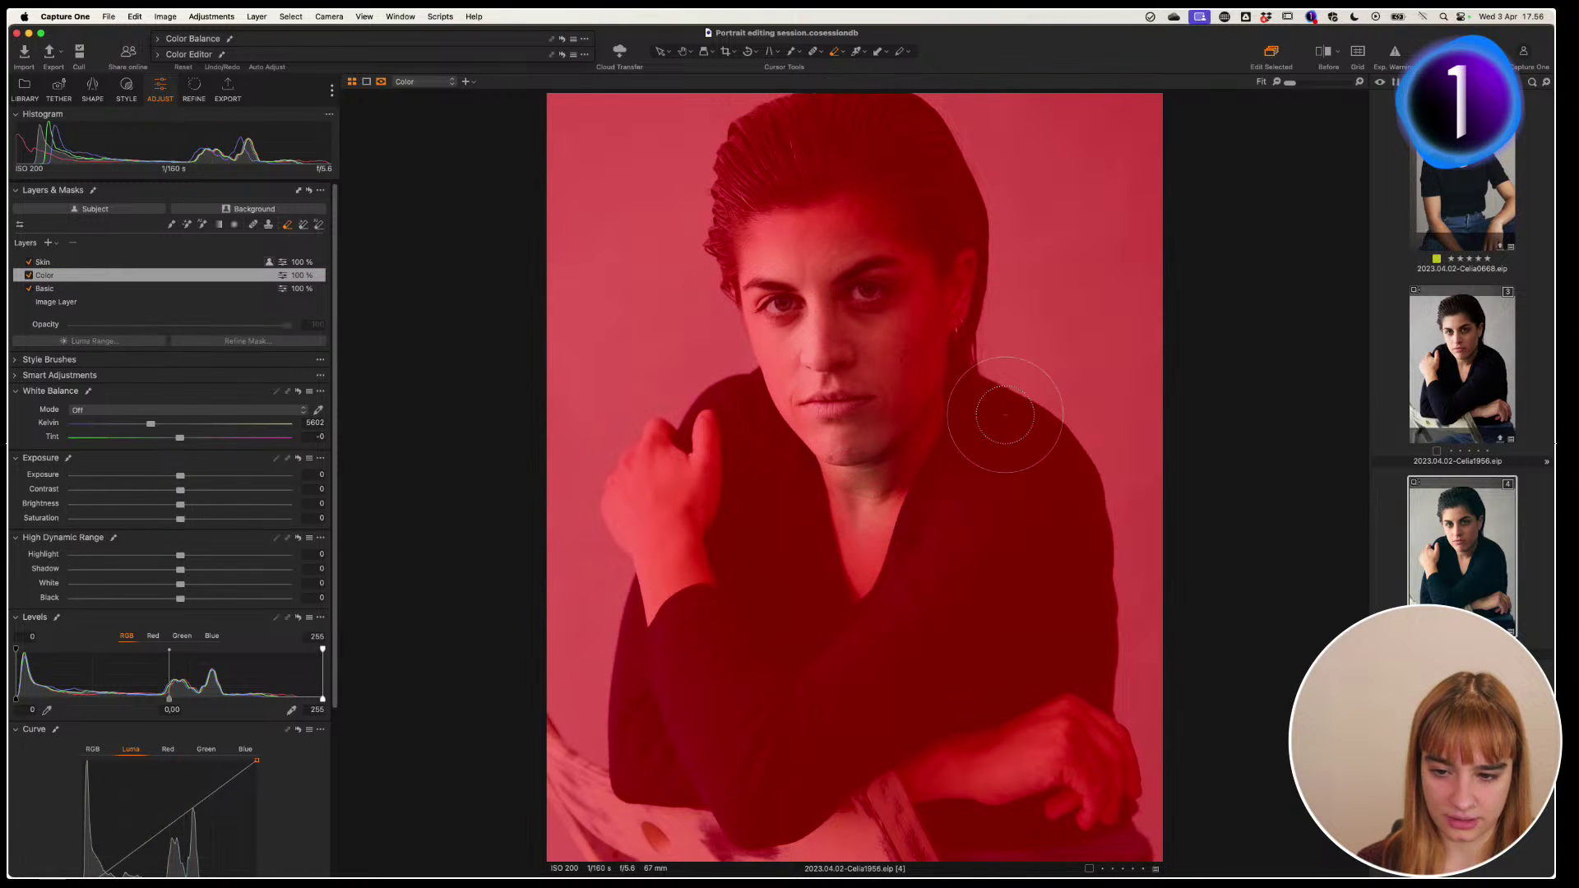
key("m")
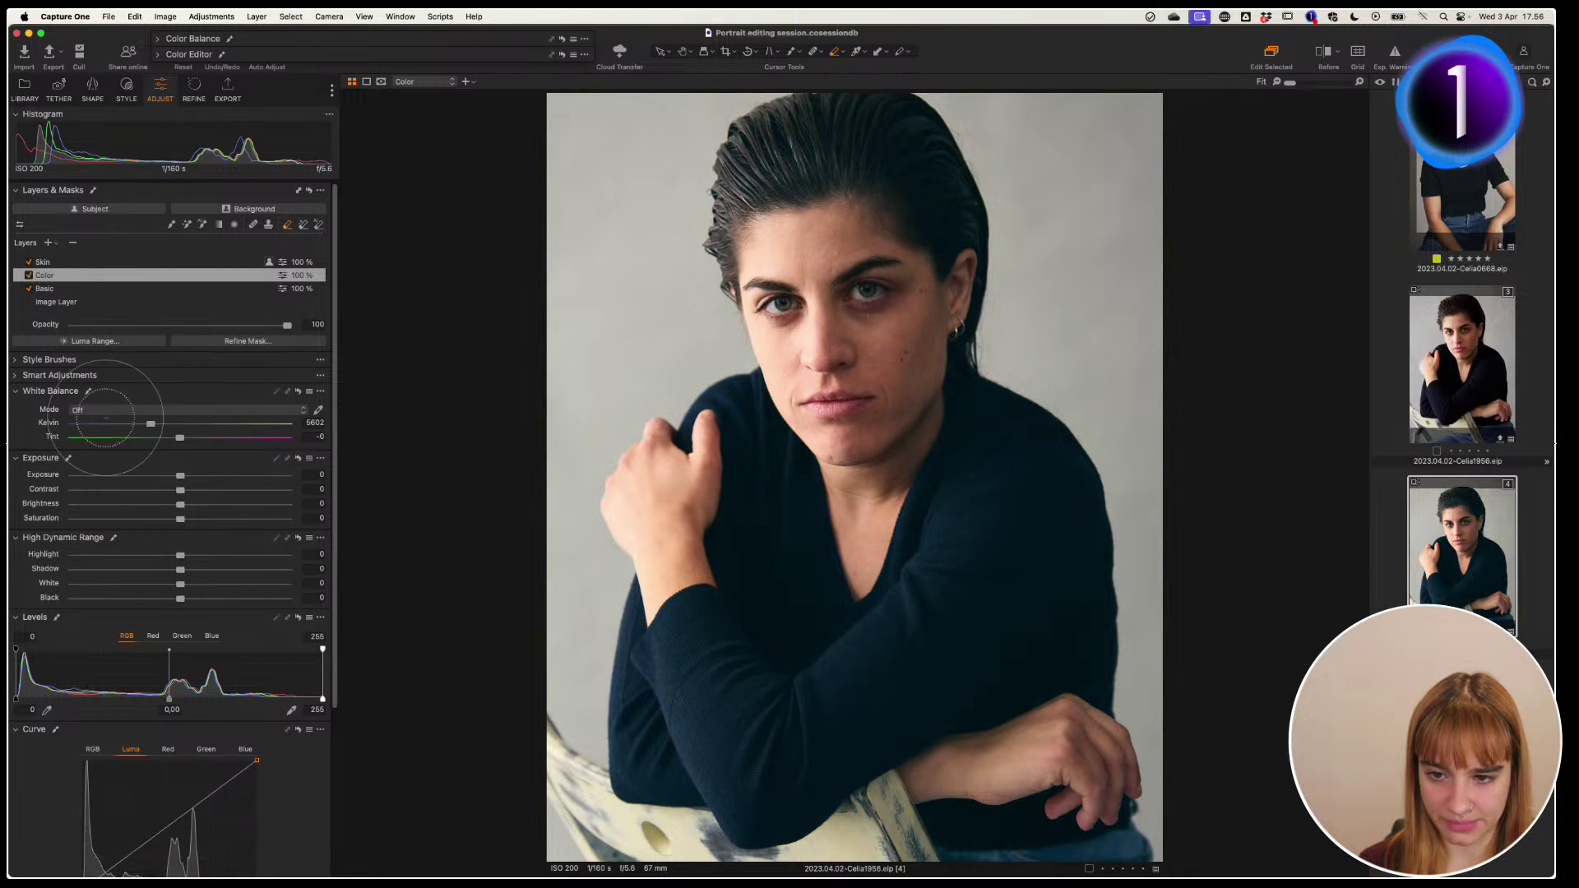
Compare the portrait with the Color layer disabled and enabled
left_click(29, 276)
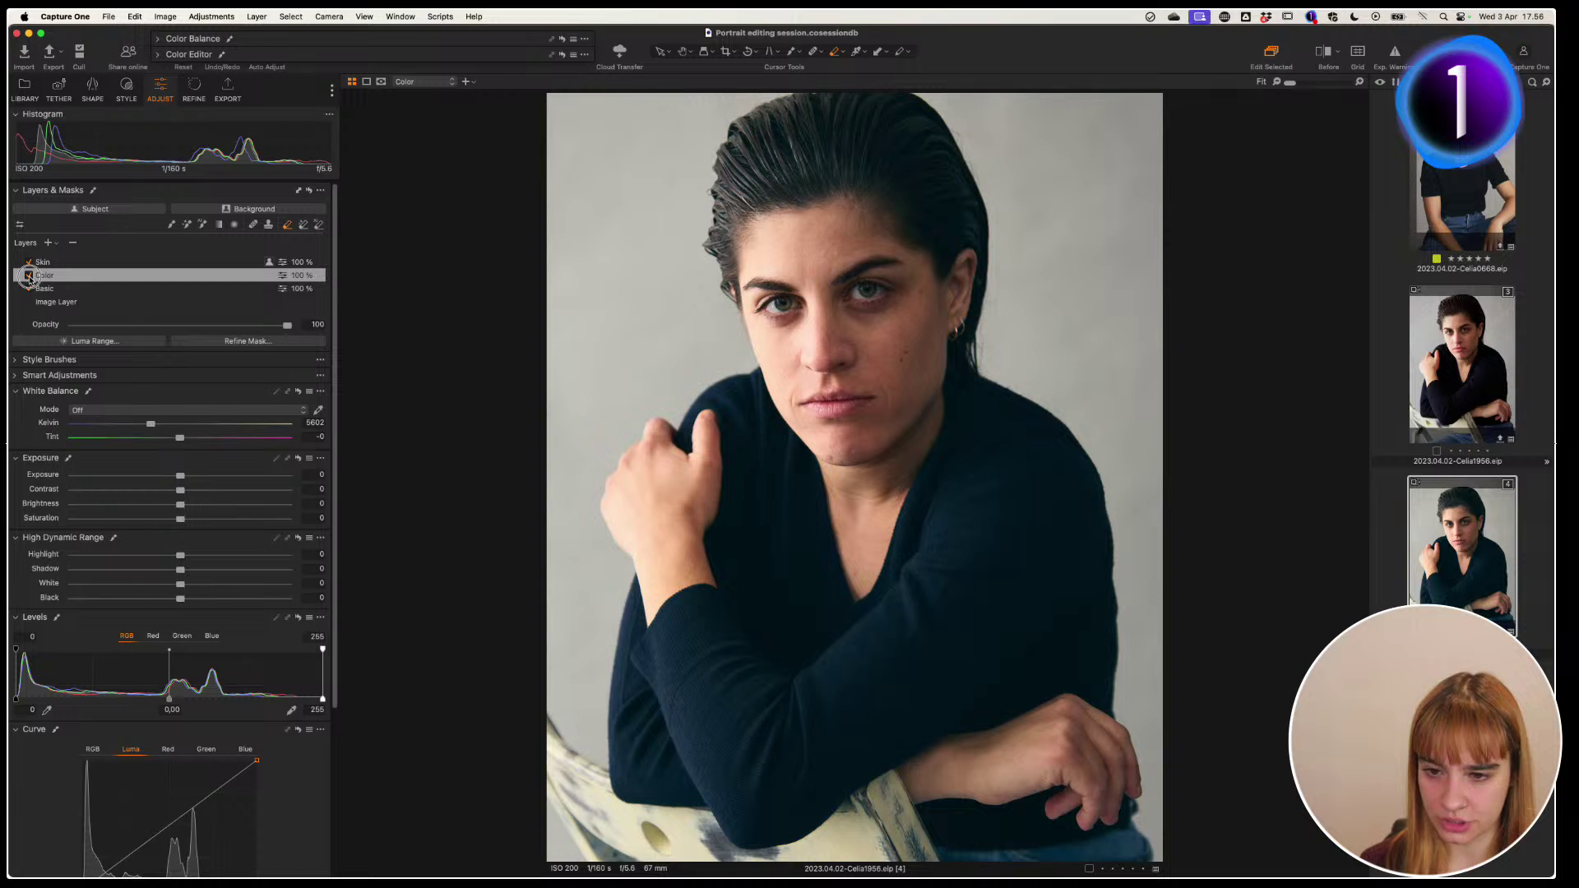
left_click(29, 276)
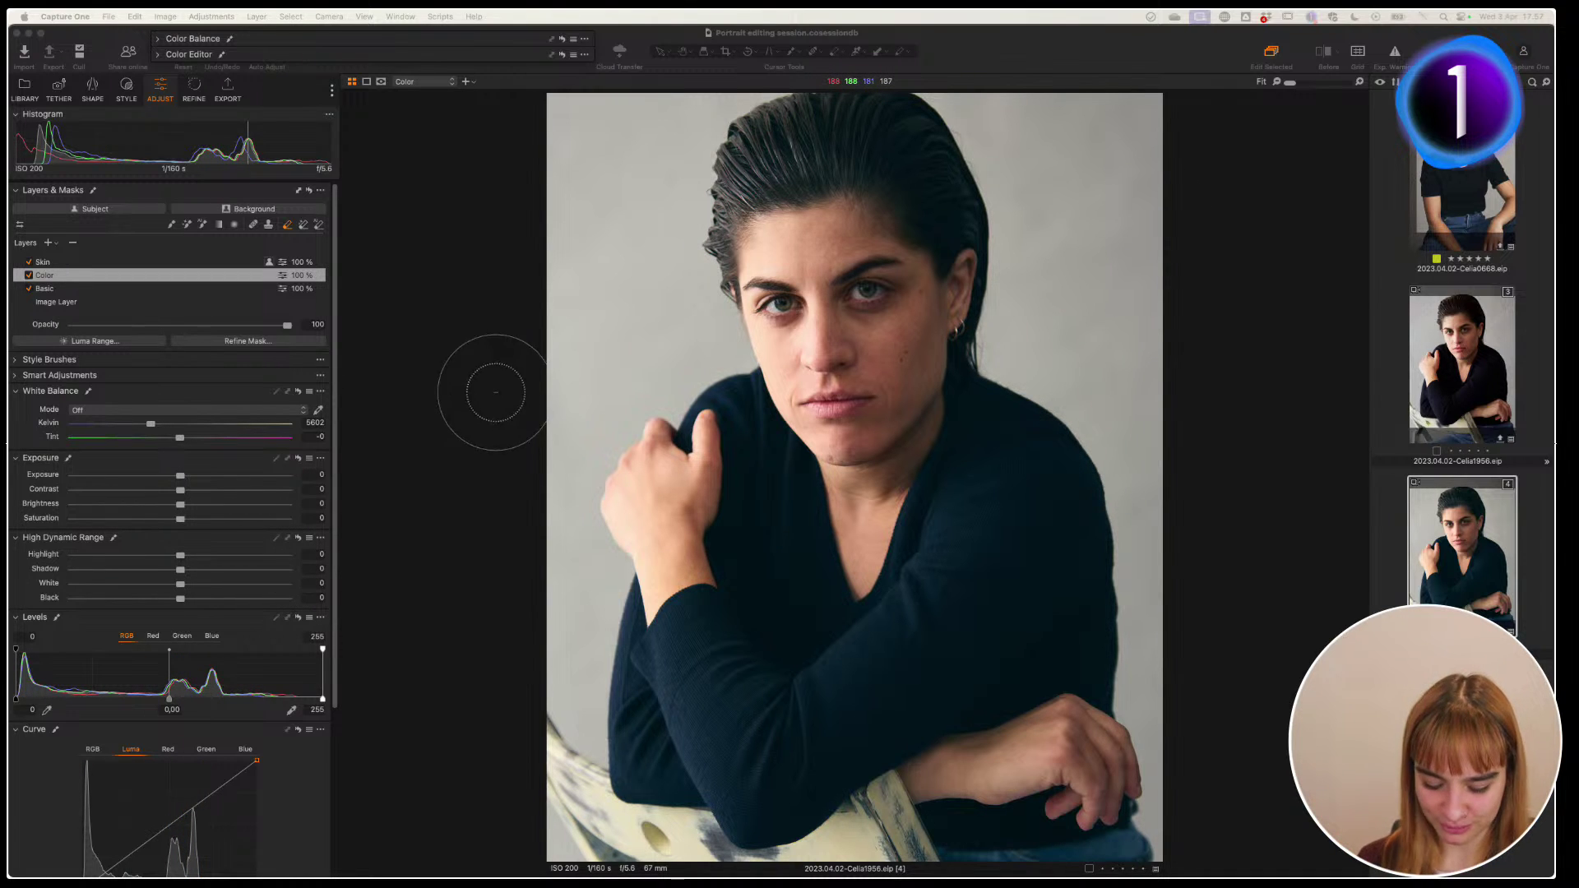
left_click(433, 347)
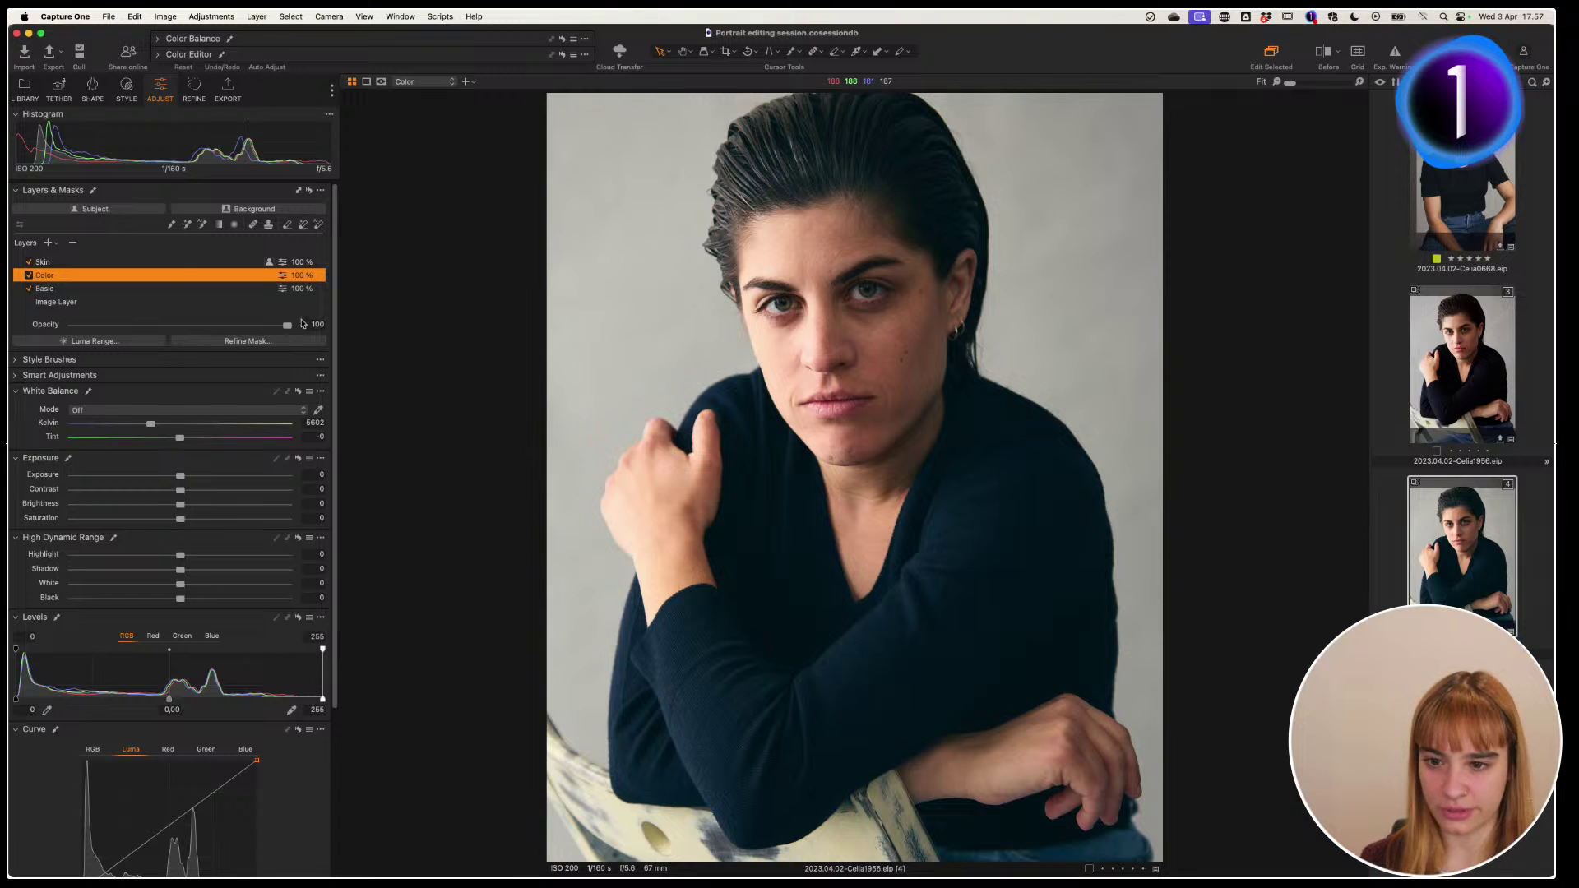
Create an automatic background mask as a new layer and display its mask over the portrait
left_click(181, 262)
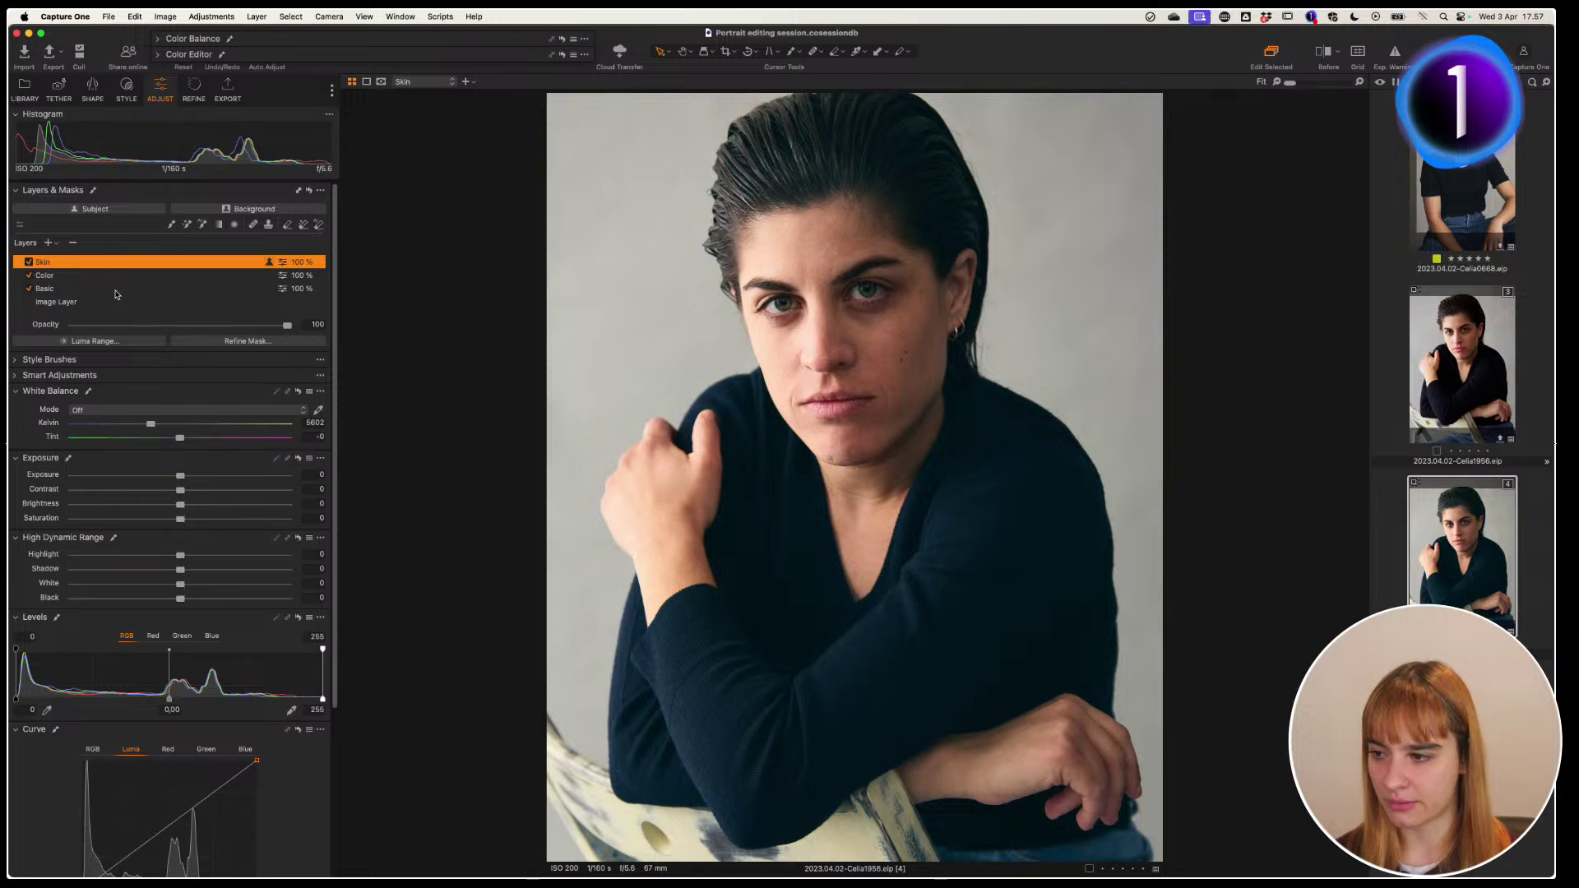
left_click(278, 211)
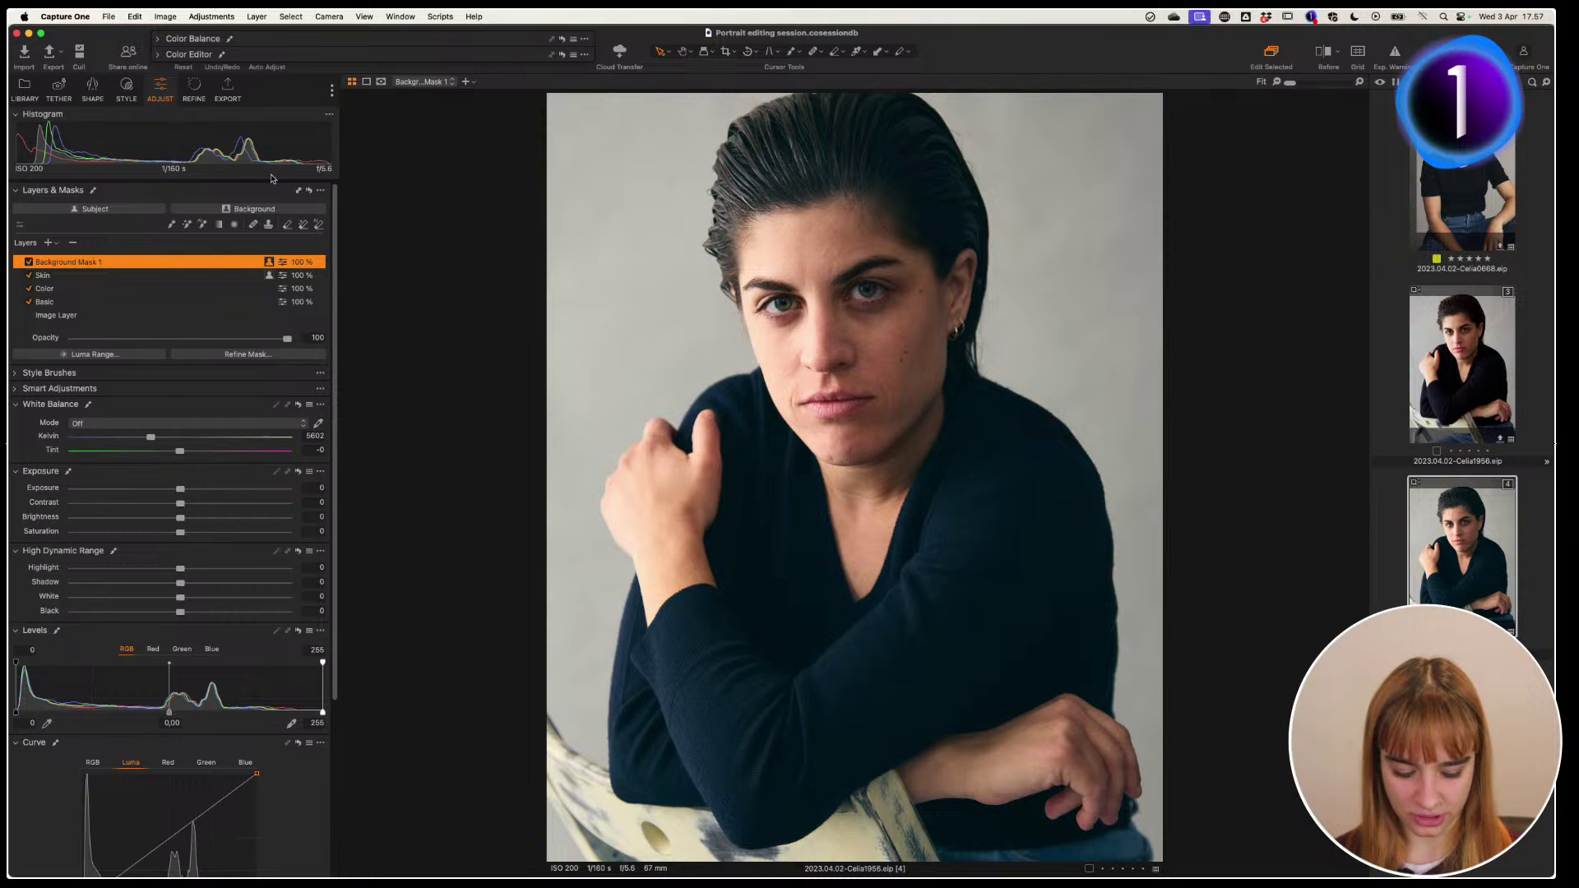
key("m")
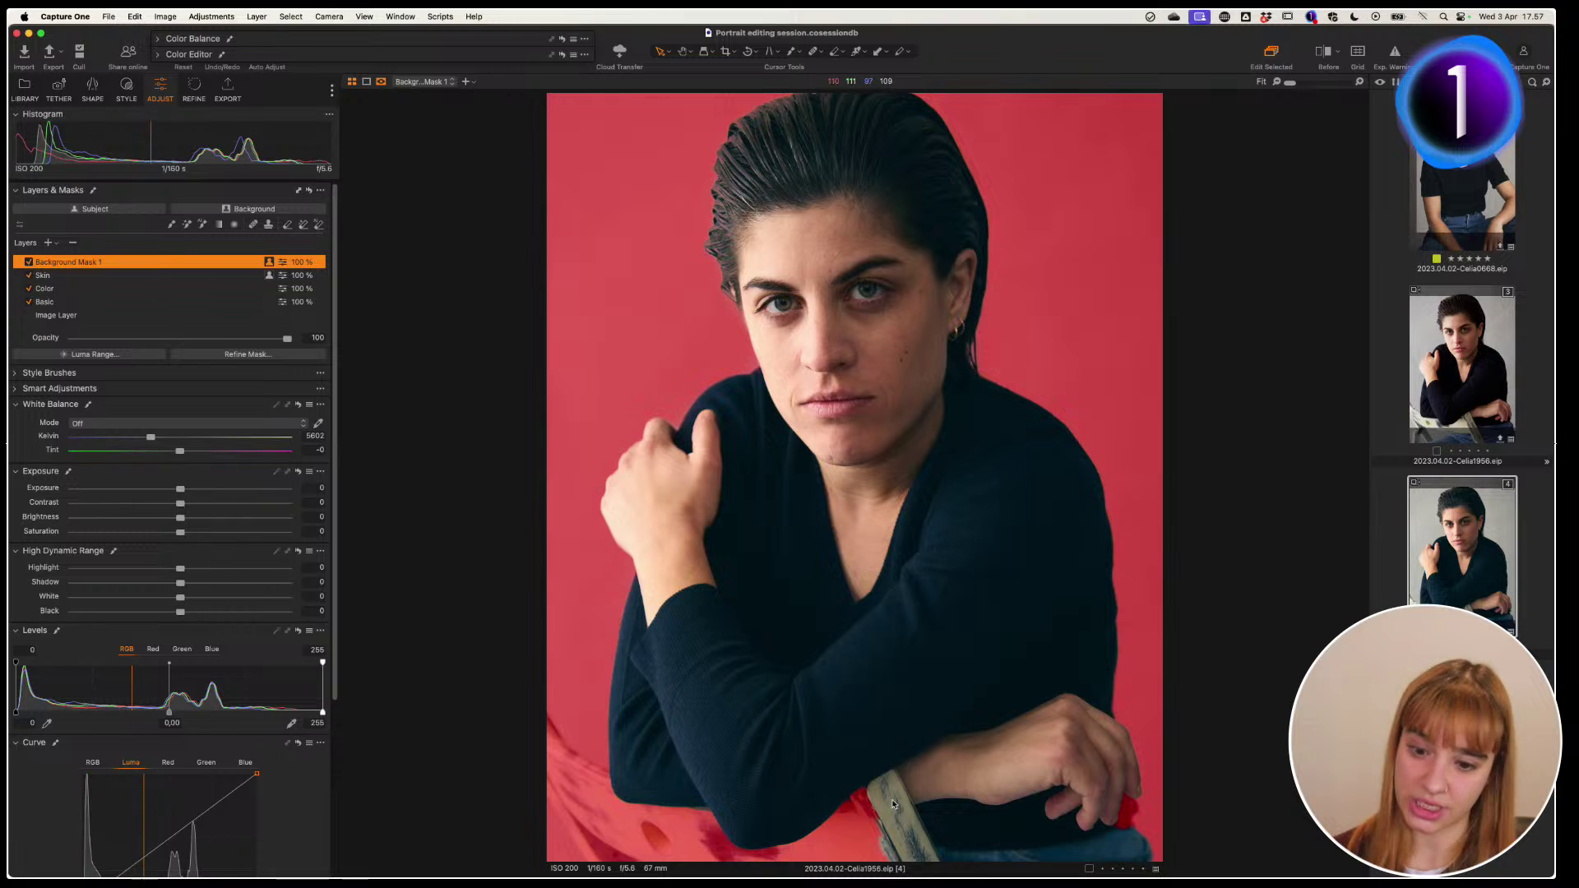
double_click(100, 262)
key("Return")
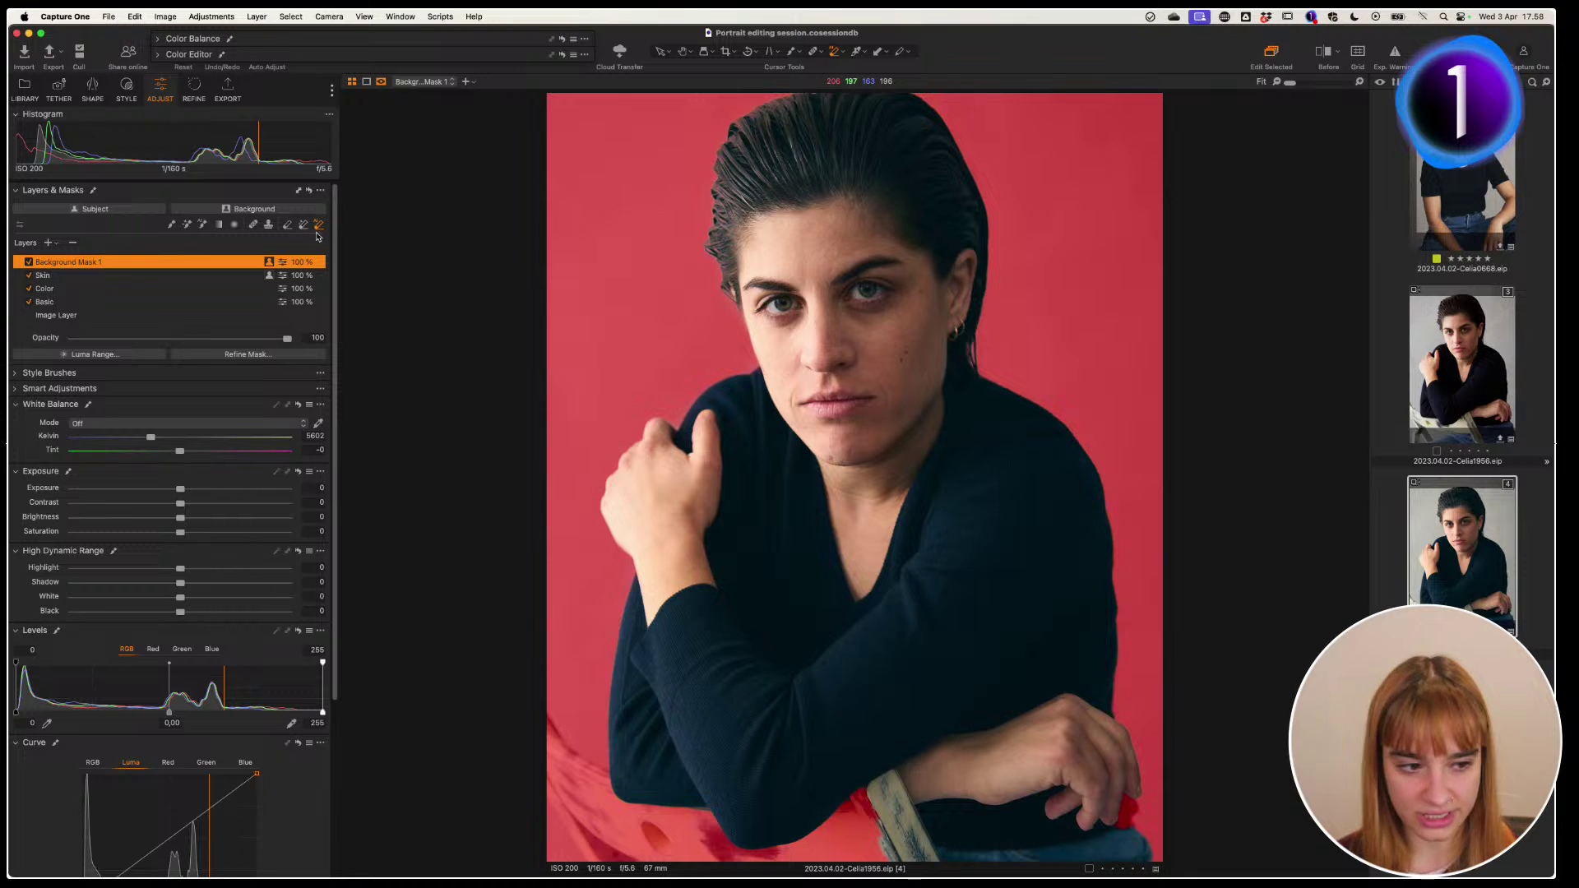
Remove the chair and the stray patch beside the lower hand from the background mask with the Magic Eraser
mouse_move(625, 789)
left_mouse_down()
mouse_move(822, 823)
mouse_move(905, 814)
left_mouse_up()
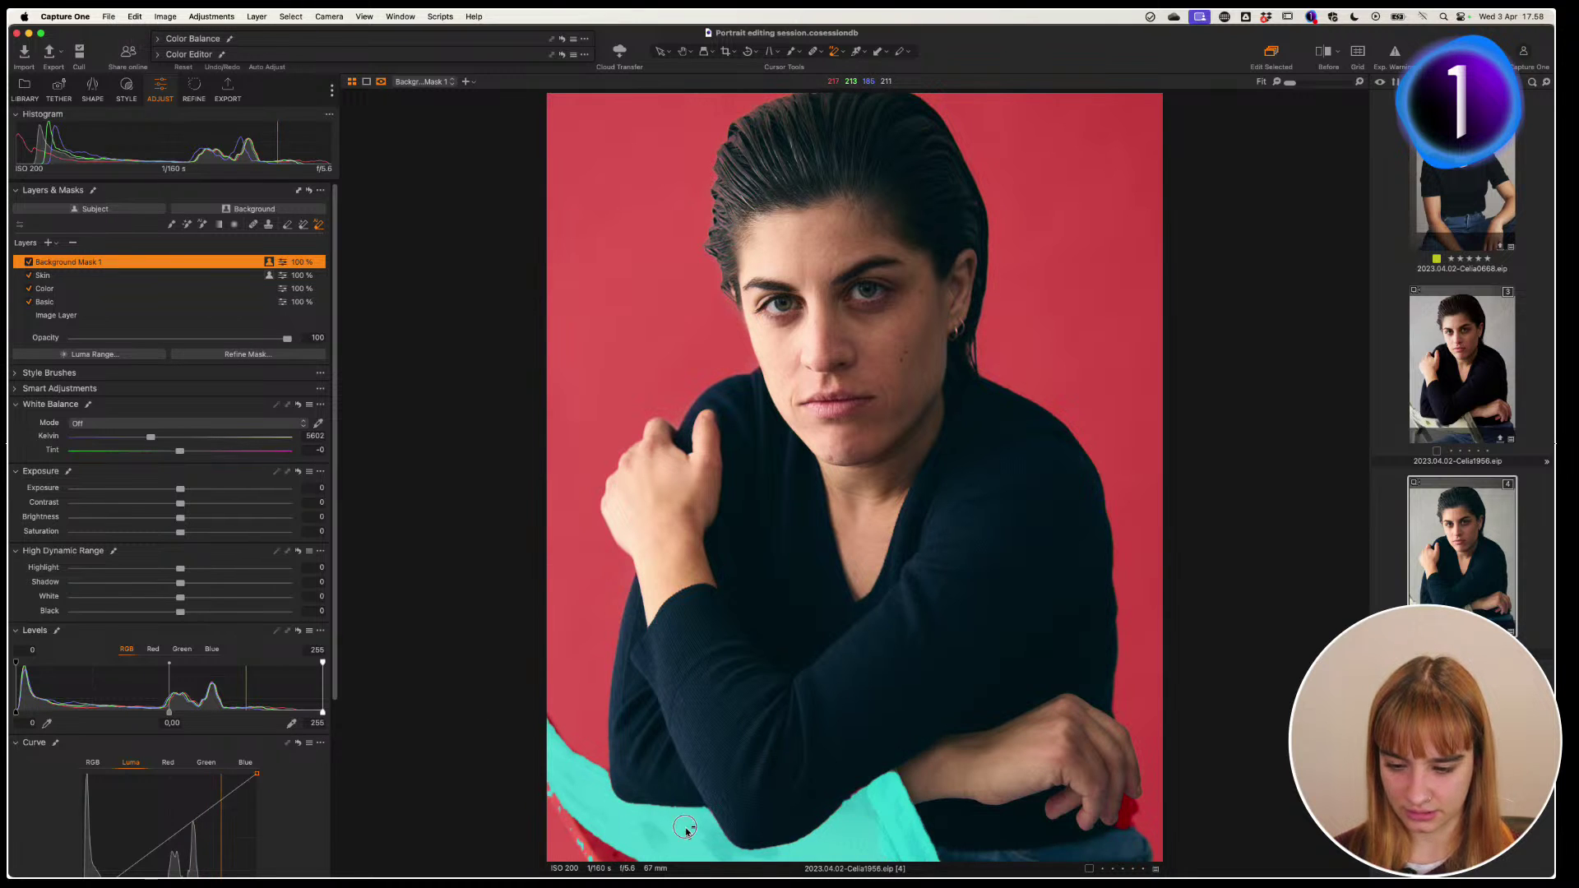
mouse_move(567, 814)
left_mouse_down()
mouse_move(629, 862)
mouse_move(929, 794)
mouse_move(1135, 822)
mouse_move(945, 831)
left_mouse_up()
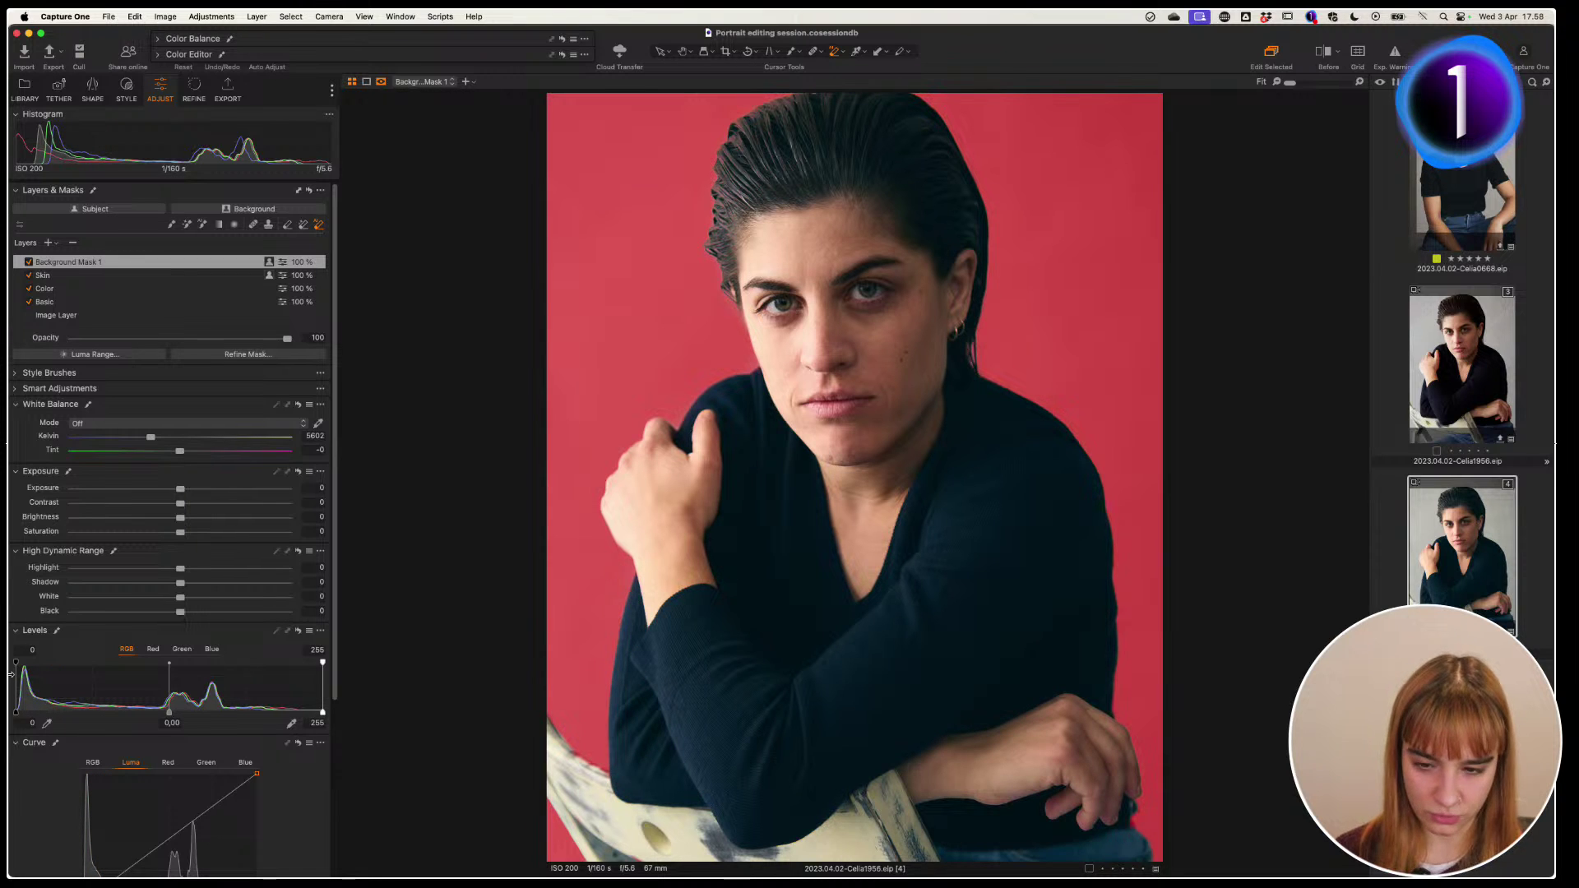
key("v")
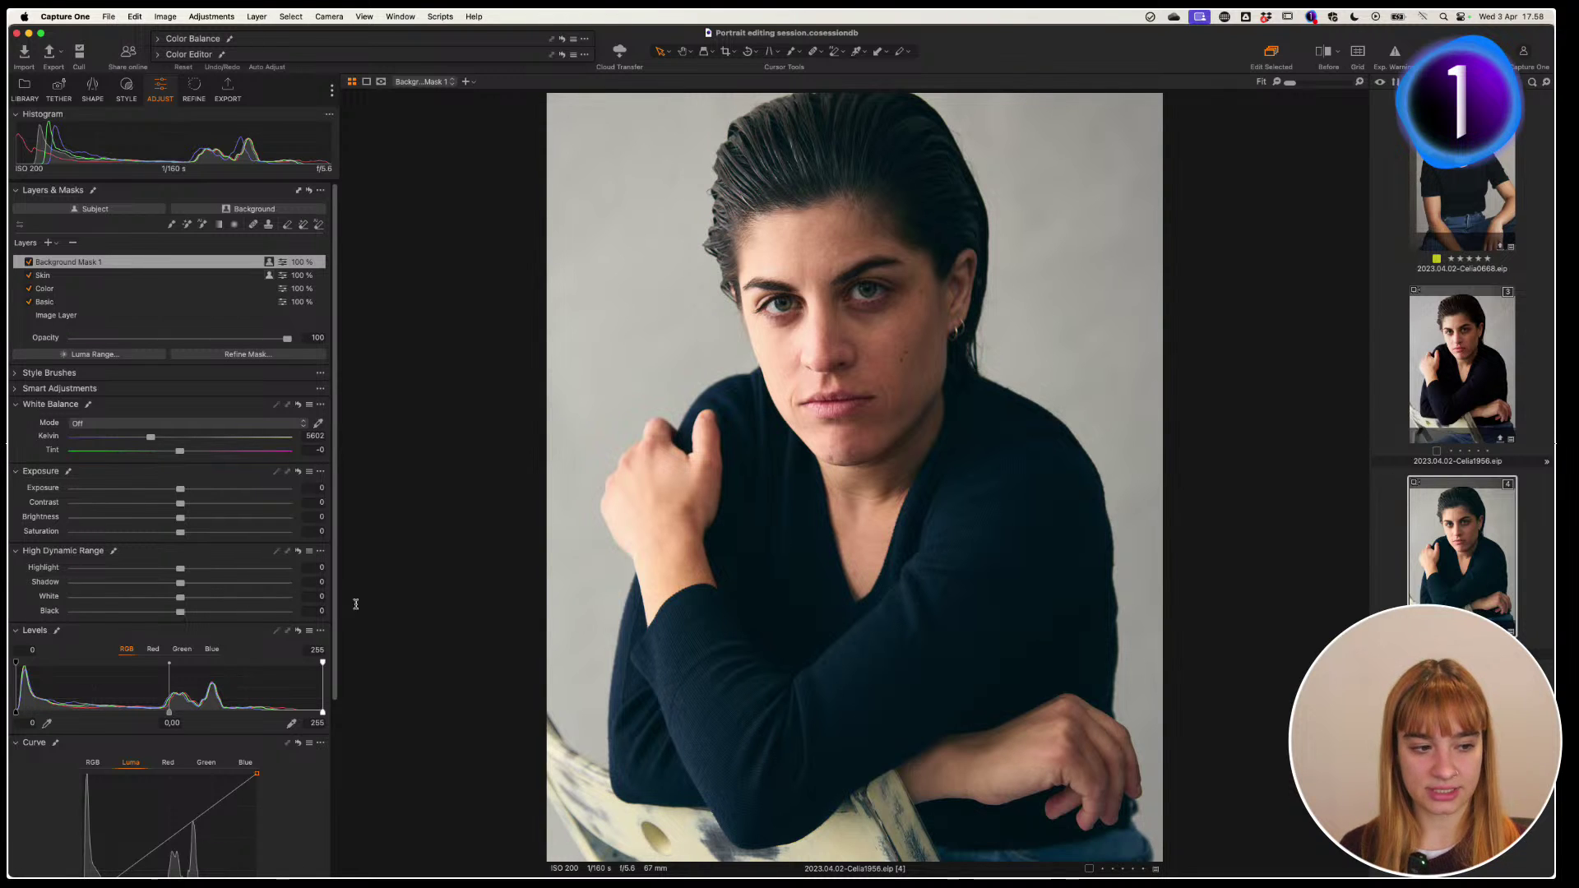
Try warm orange and yellow tints on the background with the Master Color Balance wheel and settle on a faint green tint
left_click_drag(335, 541, 344, 718)
left_click(159, 38)
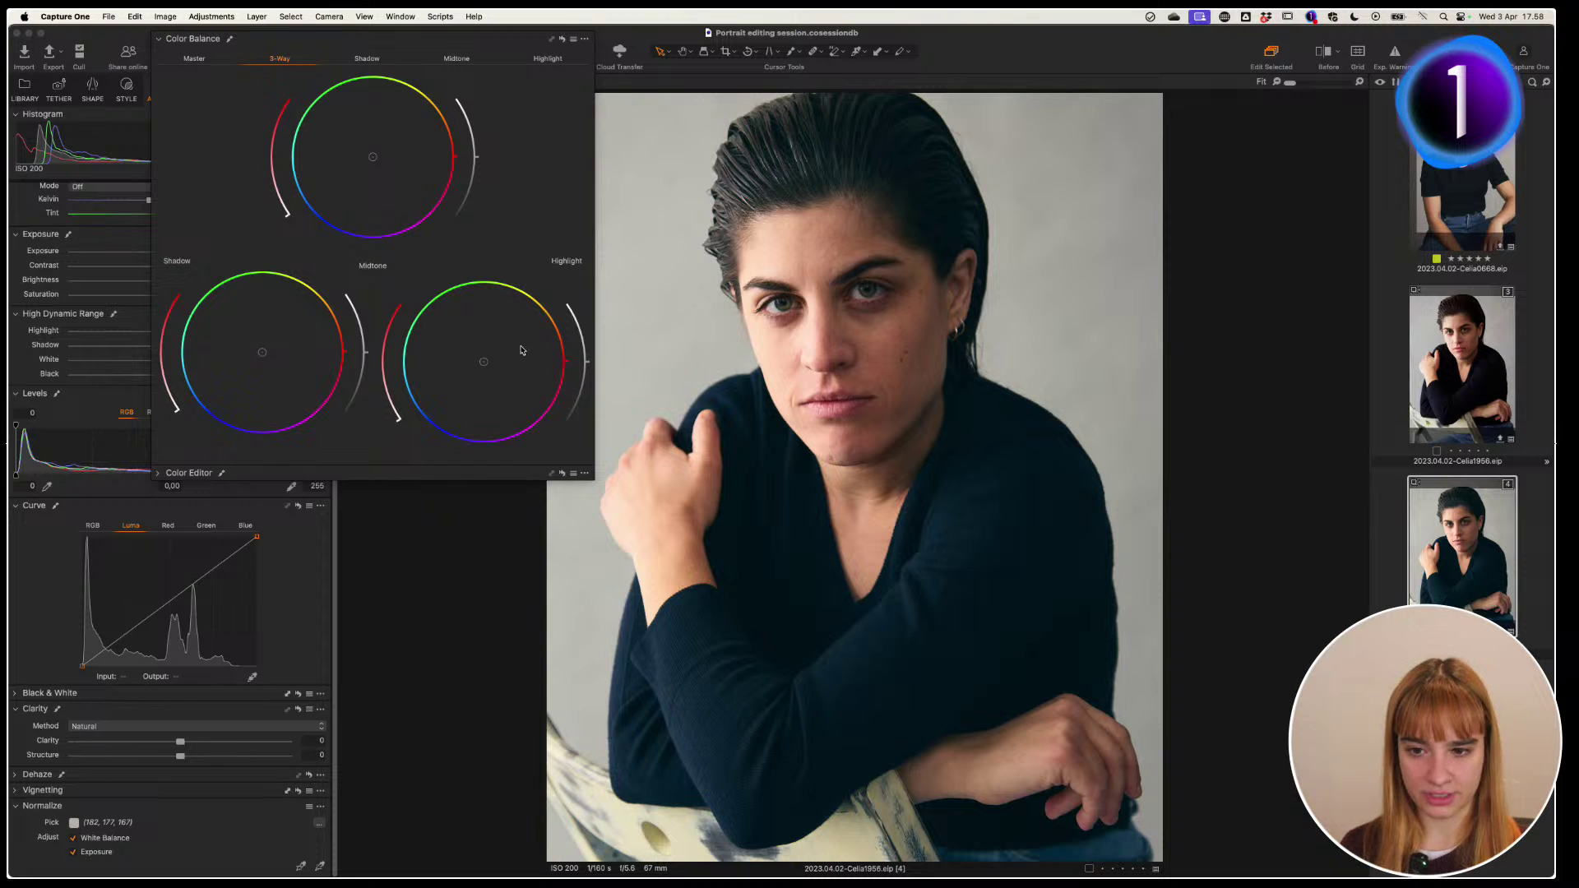
left_click(195, 59)
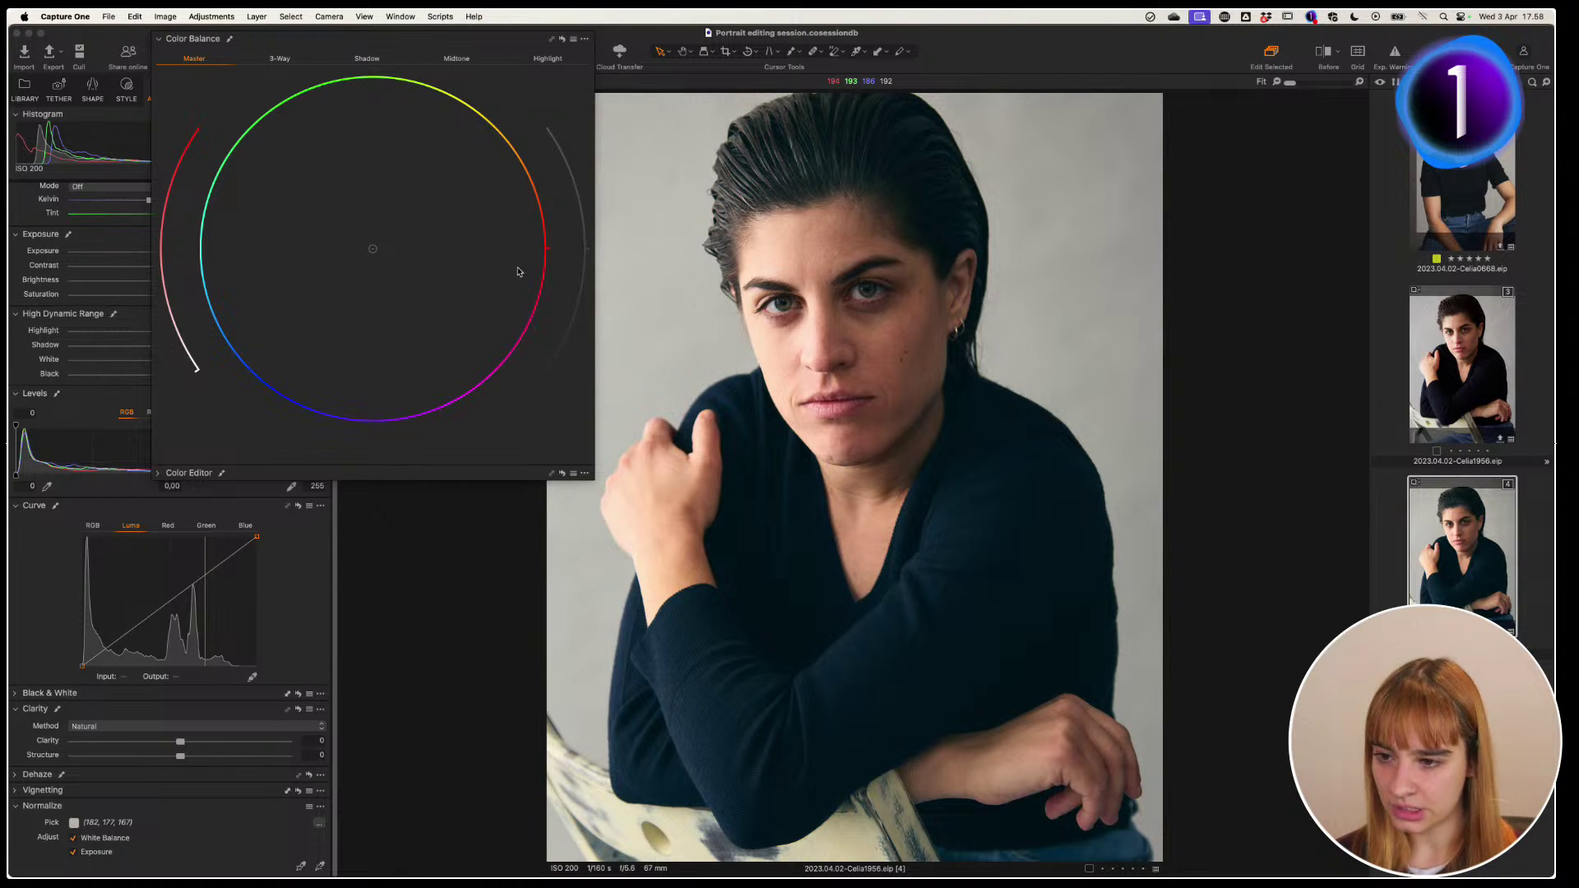
left_click(431, 213)
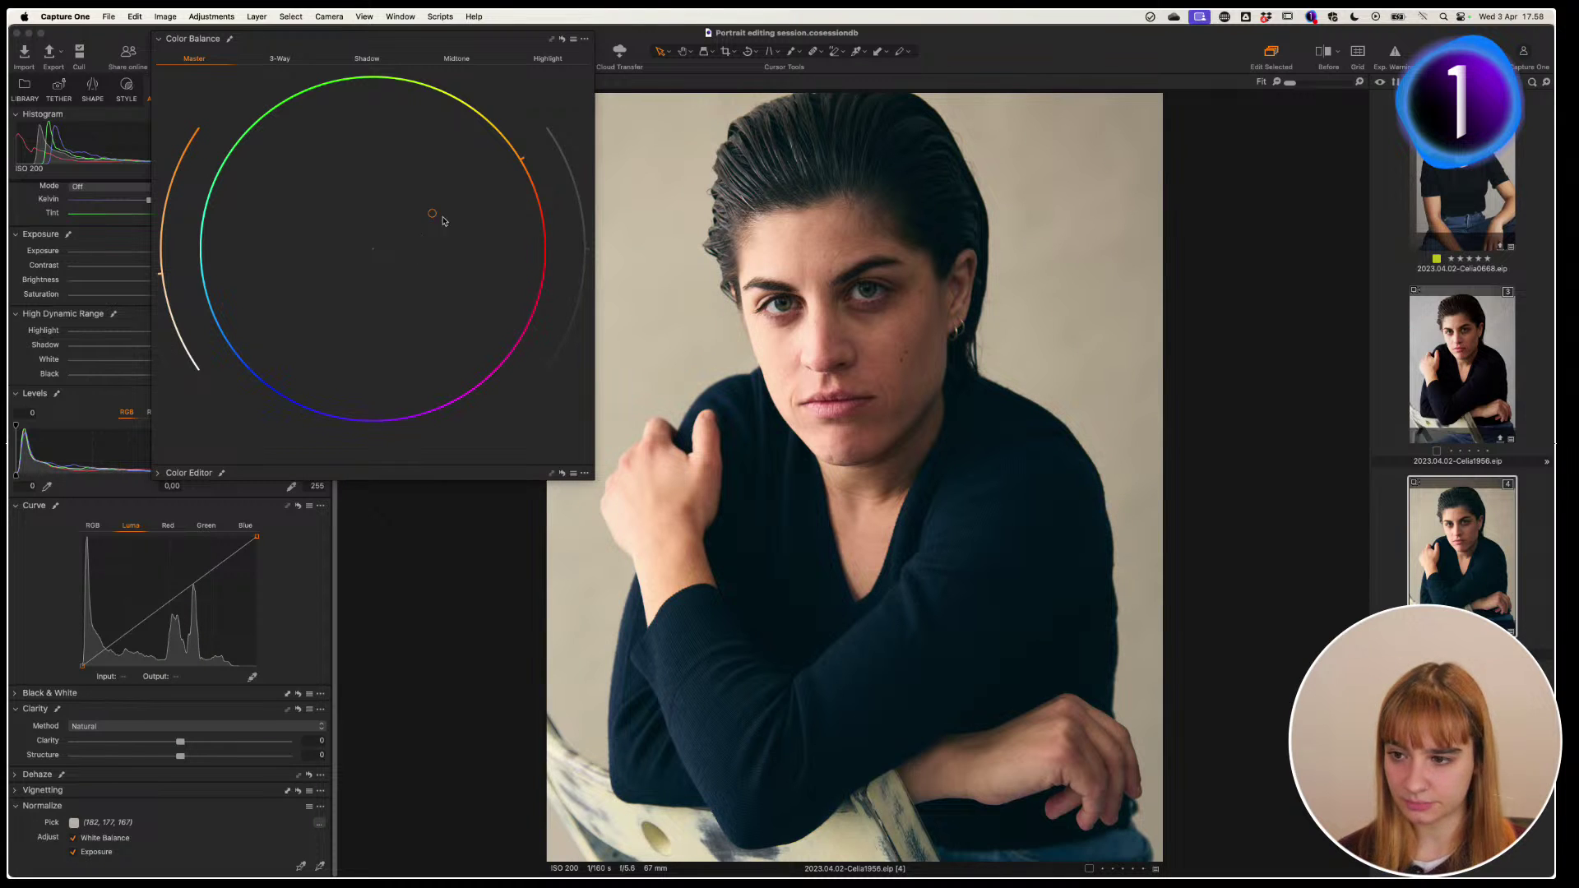
left_click_drag(497, 171, 551, 128)
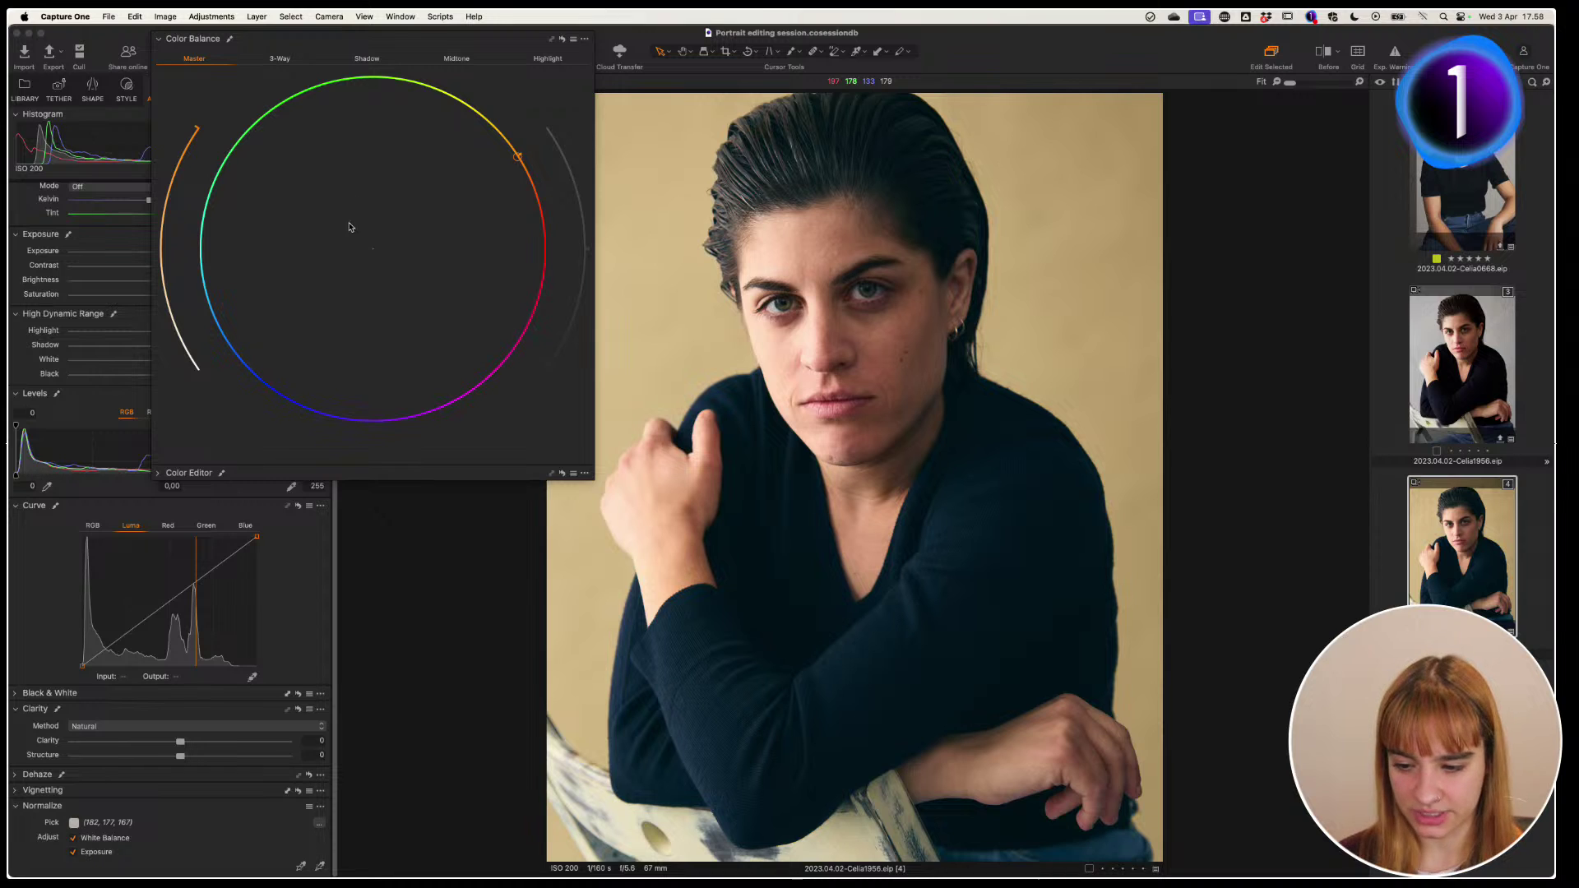
left_click(402, 228)
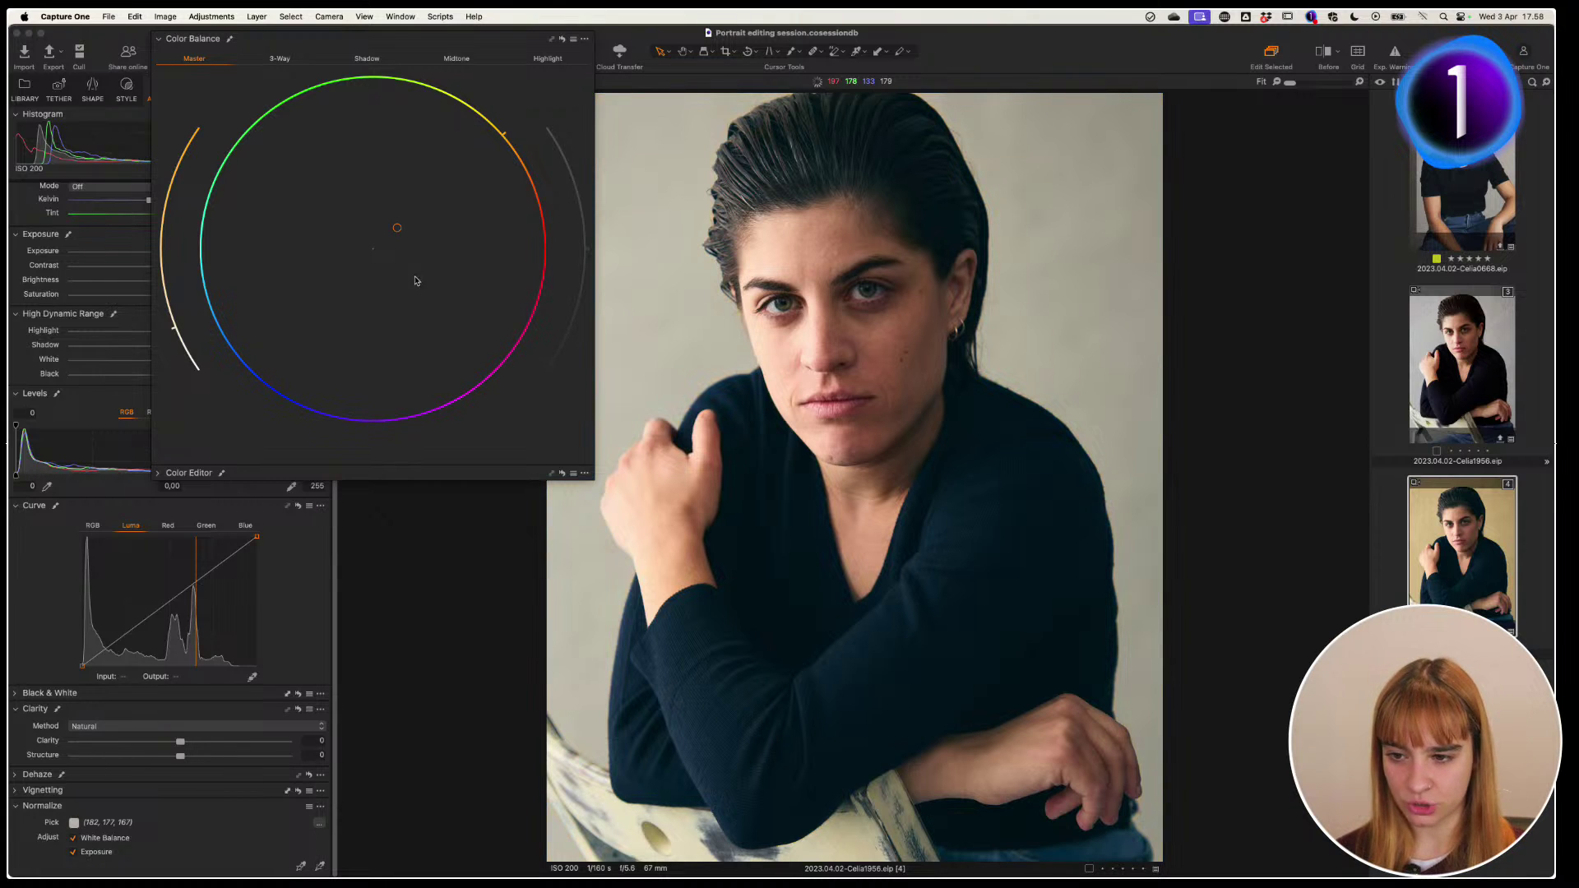
left_click_drag(402, 227, 416, 210)
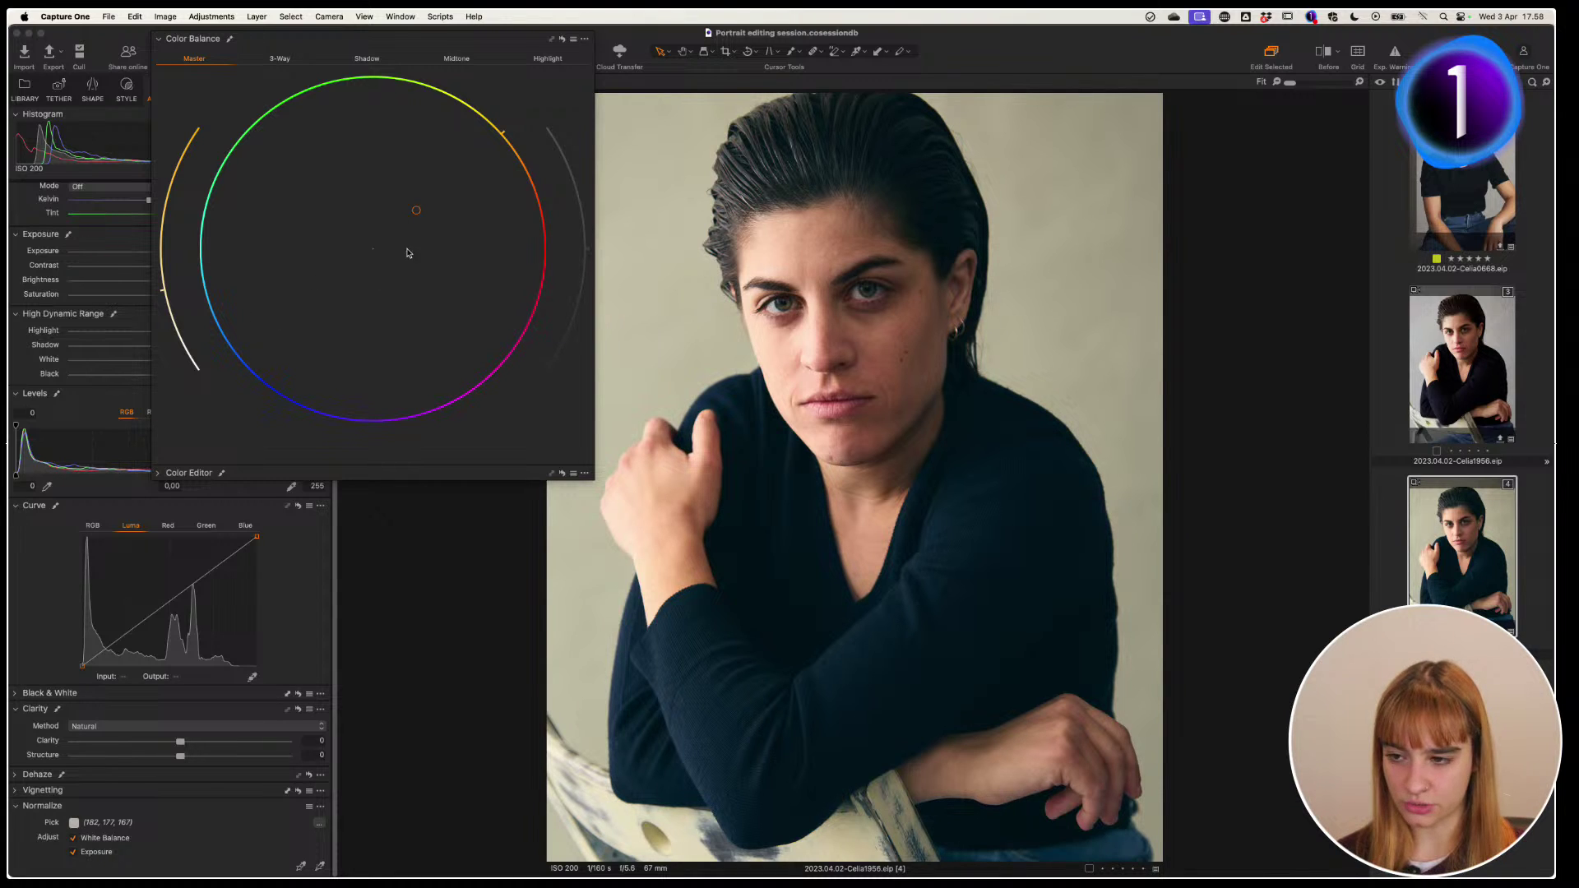
mouse_move(416, 211)
left_mouse_down()
mouse_move(408, 194)
mouse_move(382, 215)
mouse_move(412, 247)
mouse_move(376, 291)
mouse_move(329, 263)
mouse_move(397, 214)
mouse_move(375, 221)
left_mouse_up()
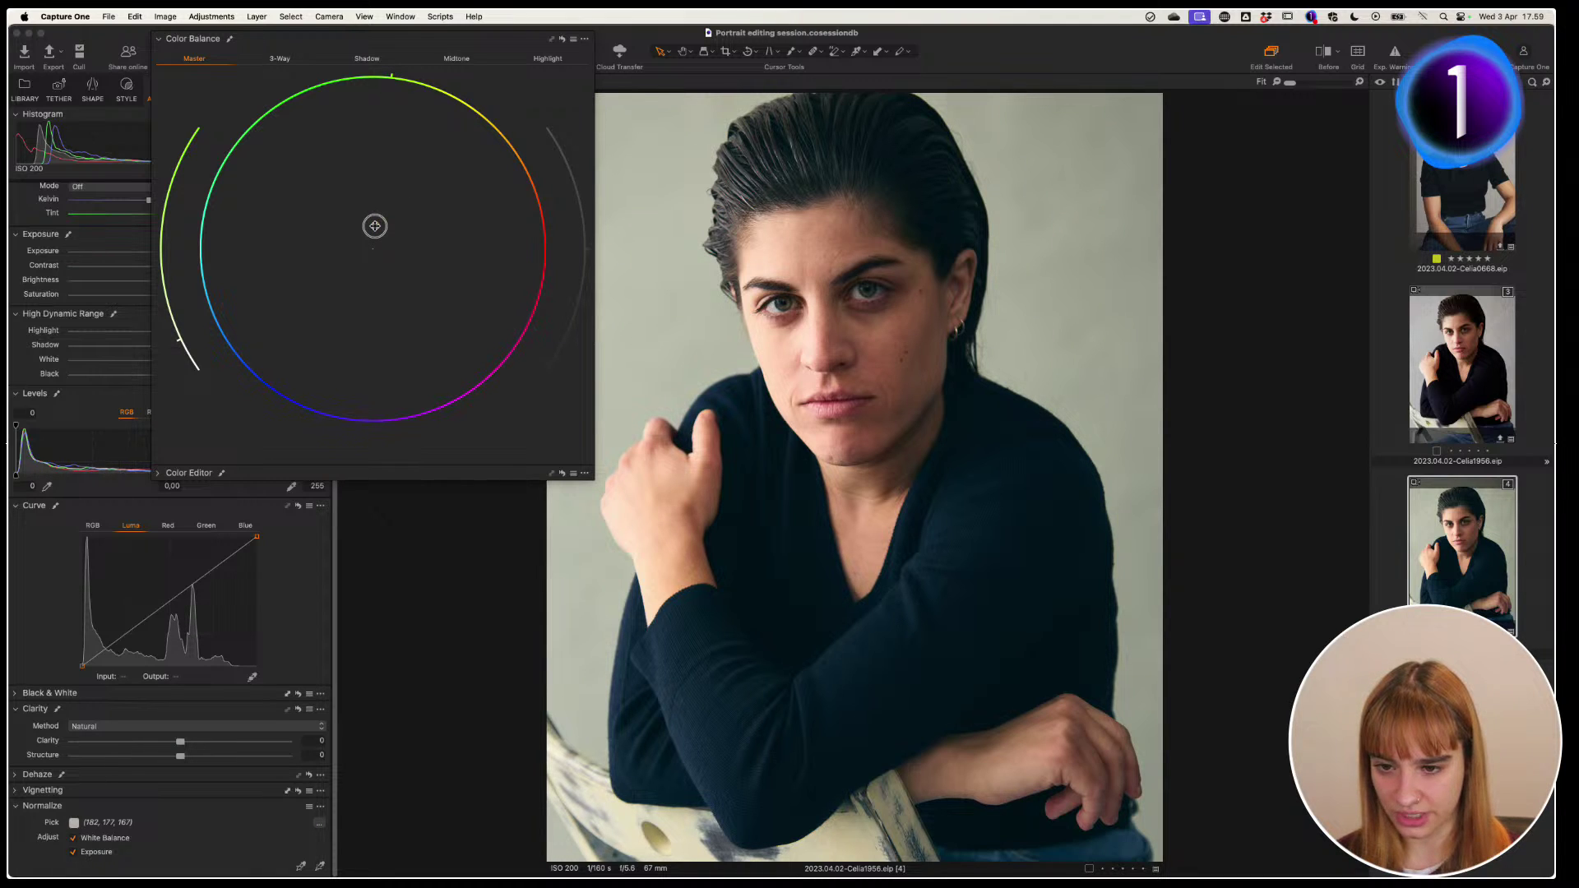
mouse_move(374, 225)
left_mouse_down()
mouse_move(404, 226)
mouse_move(372, 237)
left_mouse_up()
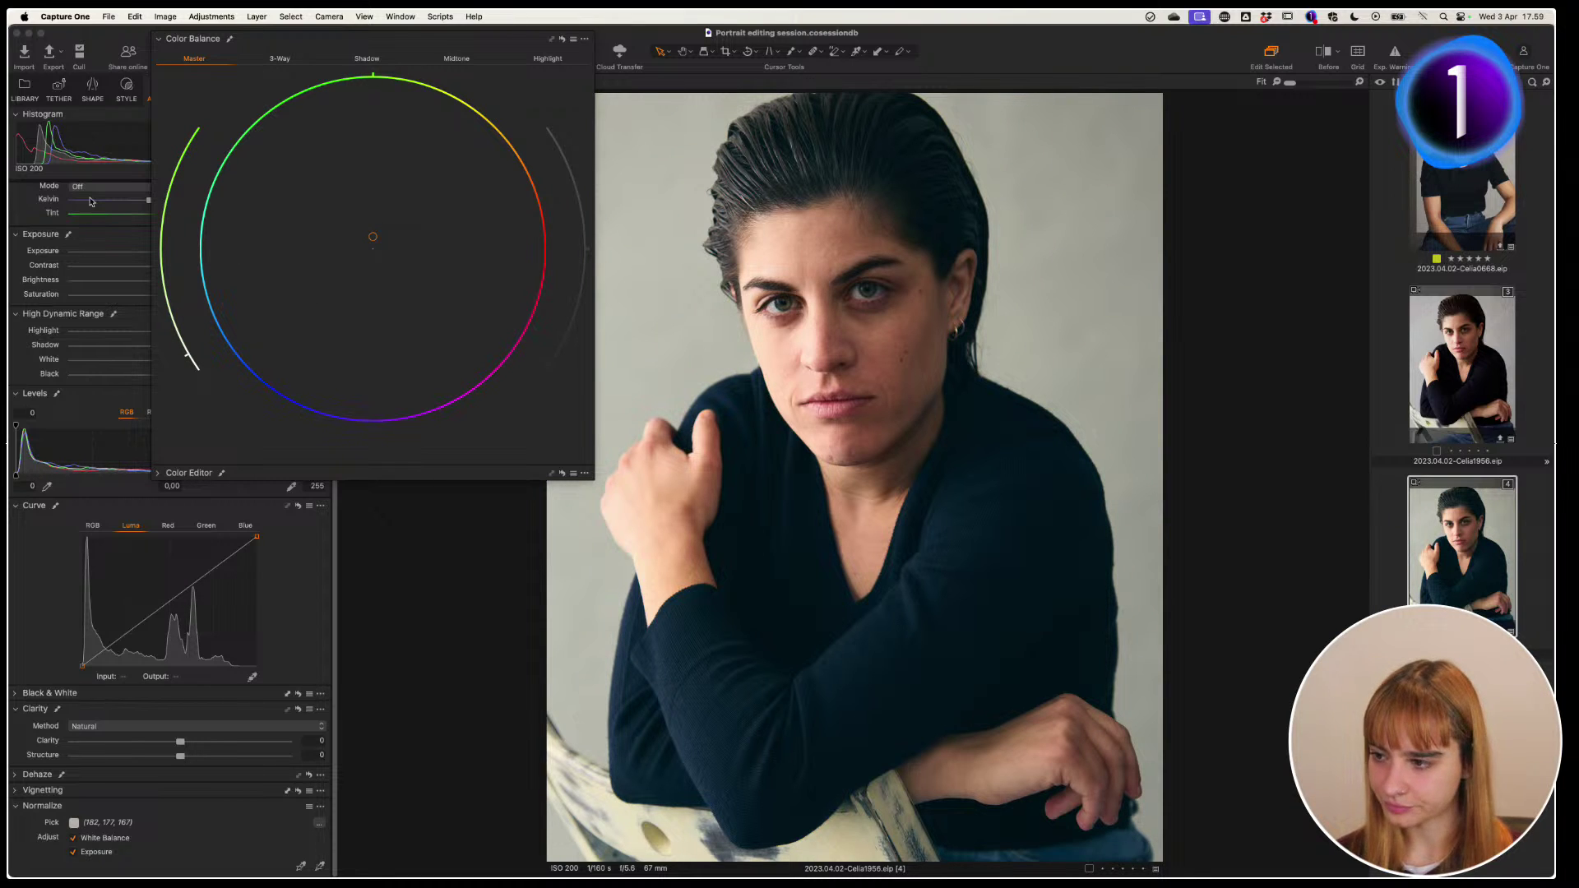
Compare the portrait with the background mask layer disabled and enabled, and reopen its Color Balance
left_click(158, 40)
left_click_drag(335, 388, 337, 205)
left_click(30, 262)
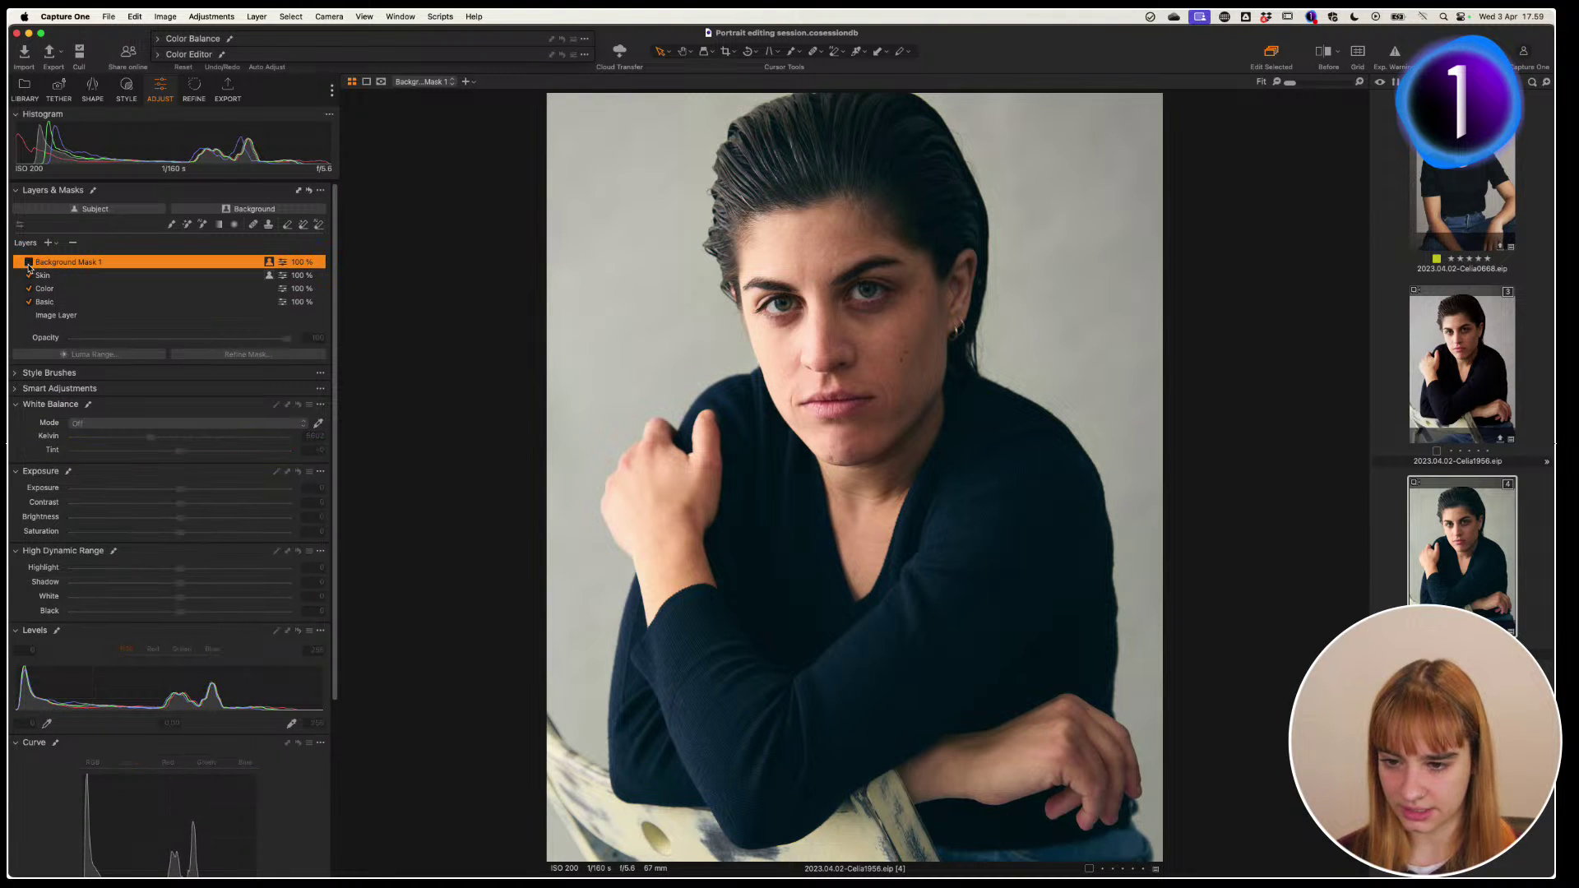
left_click(158, 39)
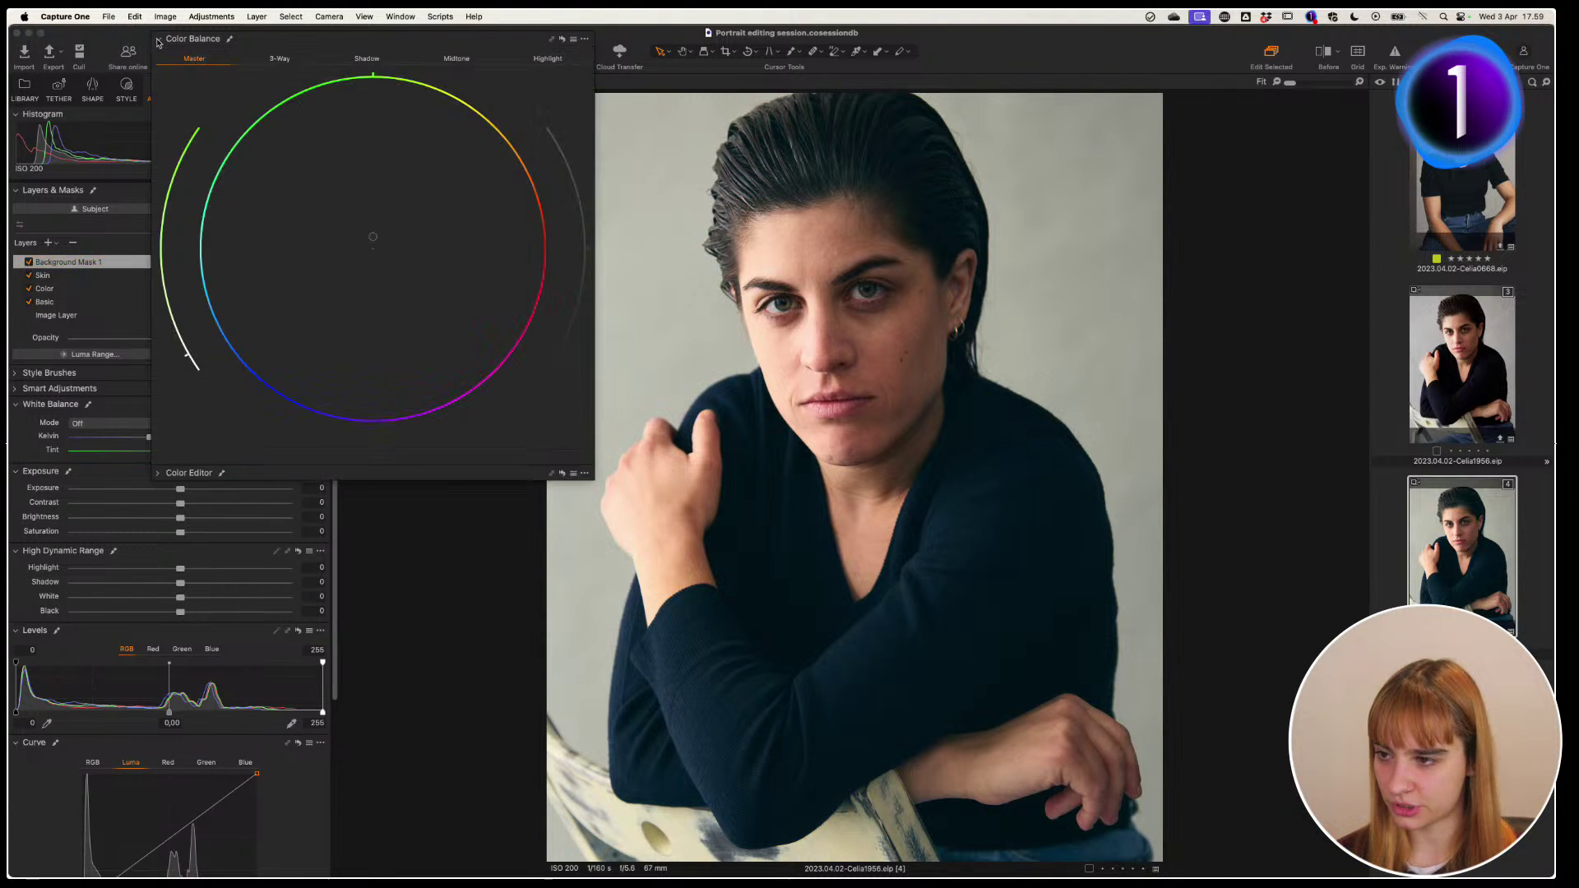
Push the background's Master color balance slightly further toward green and lower the background mask layer's opacity to 90
left_click_drag(372, 235, 373, 224)
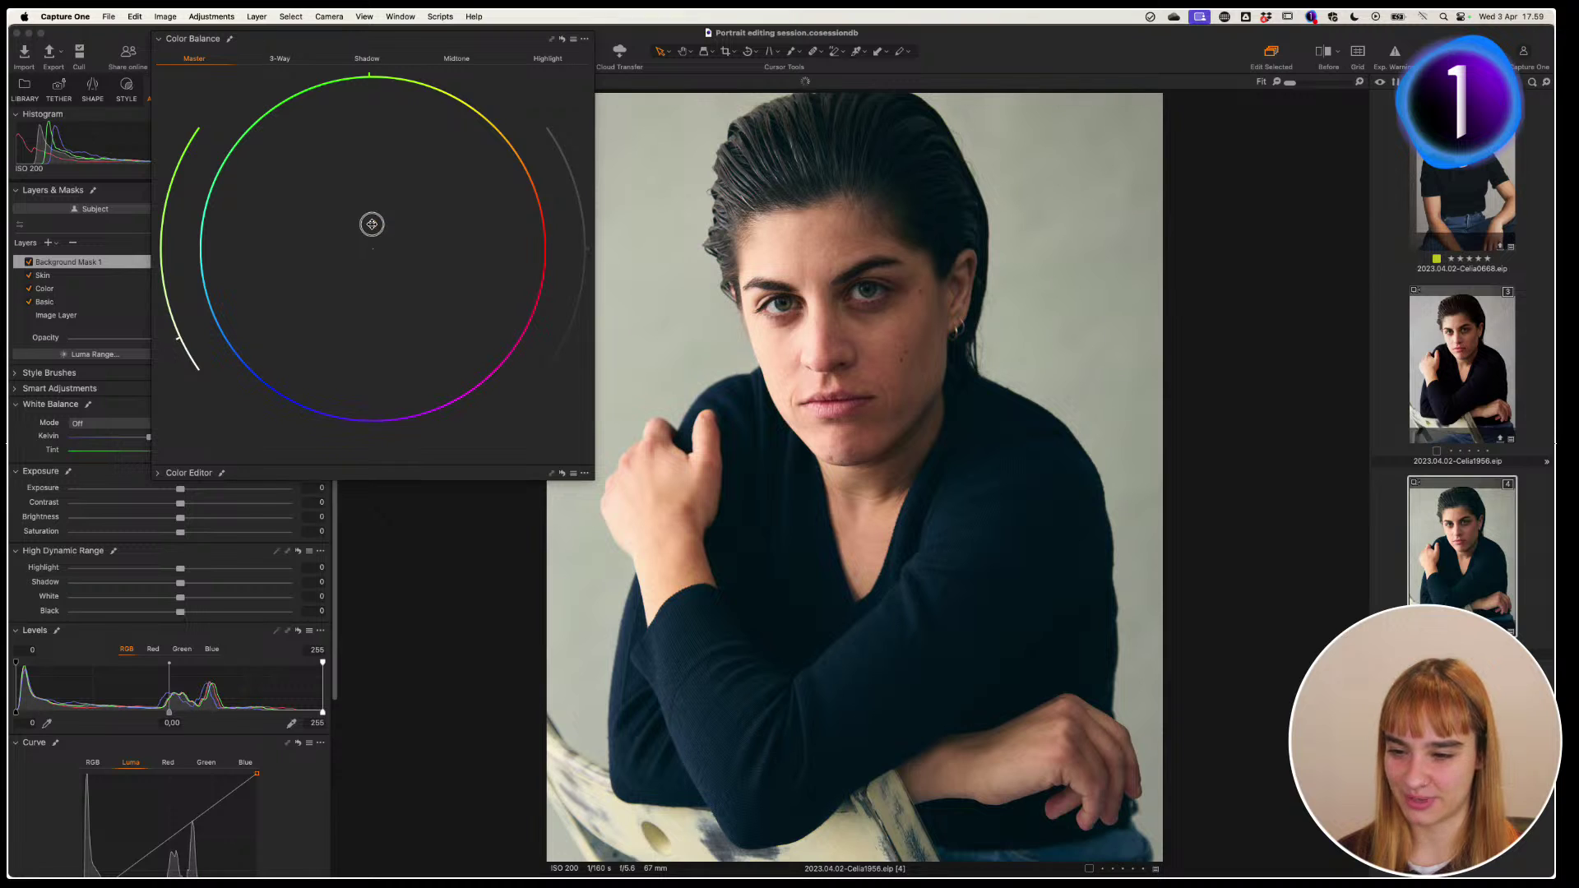
left_click(29, 263)
left_click(29, 262)
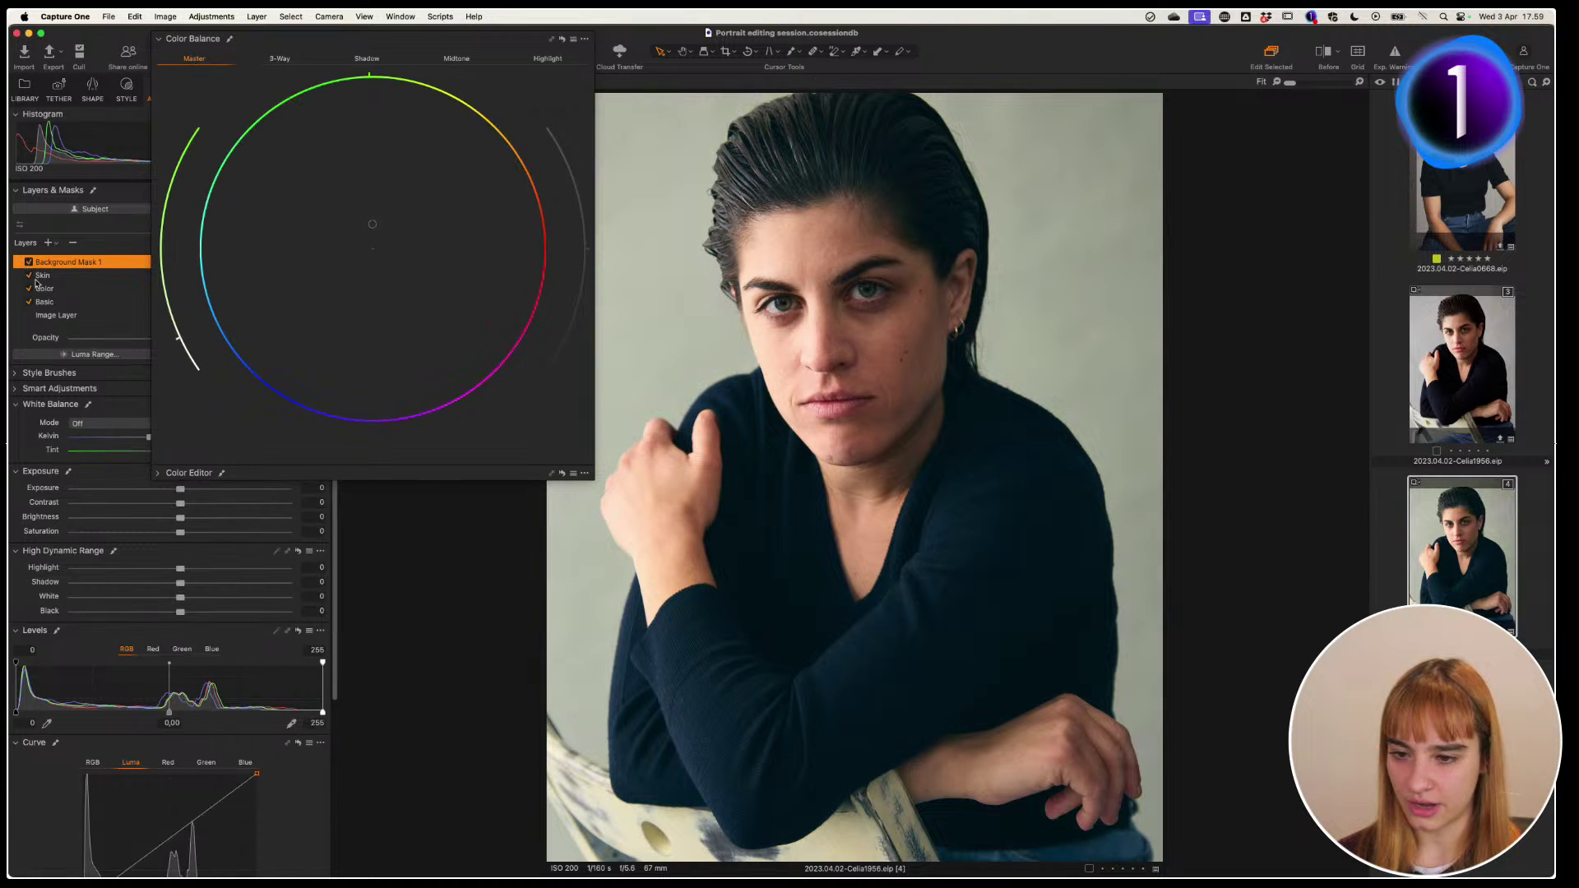
left_click(167, 40)
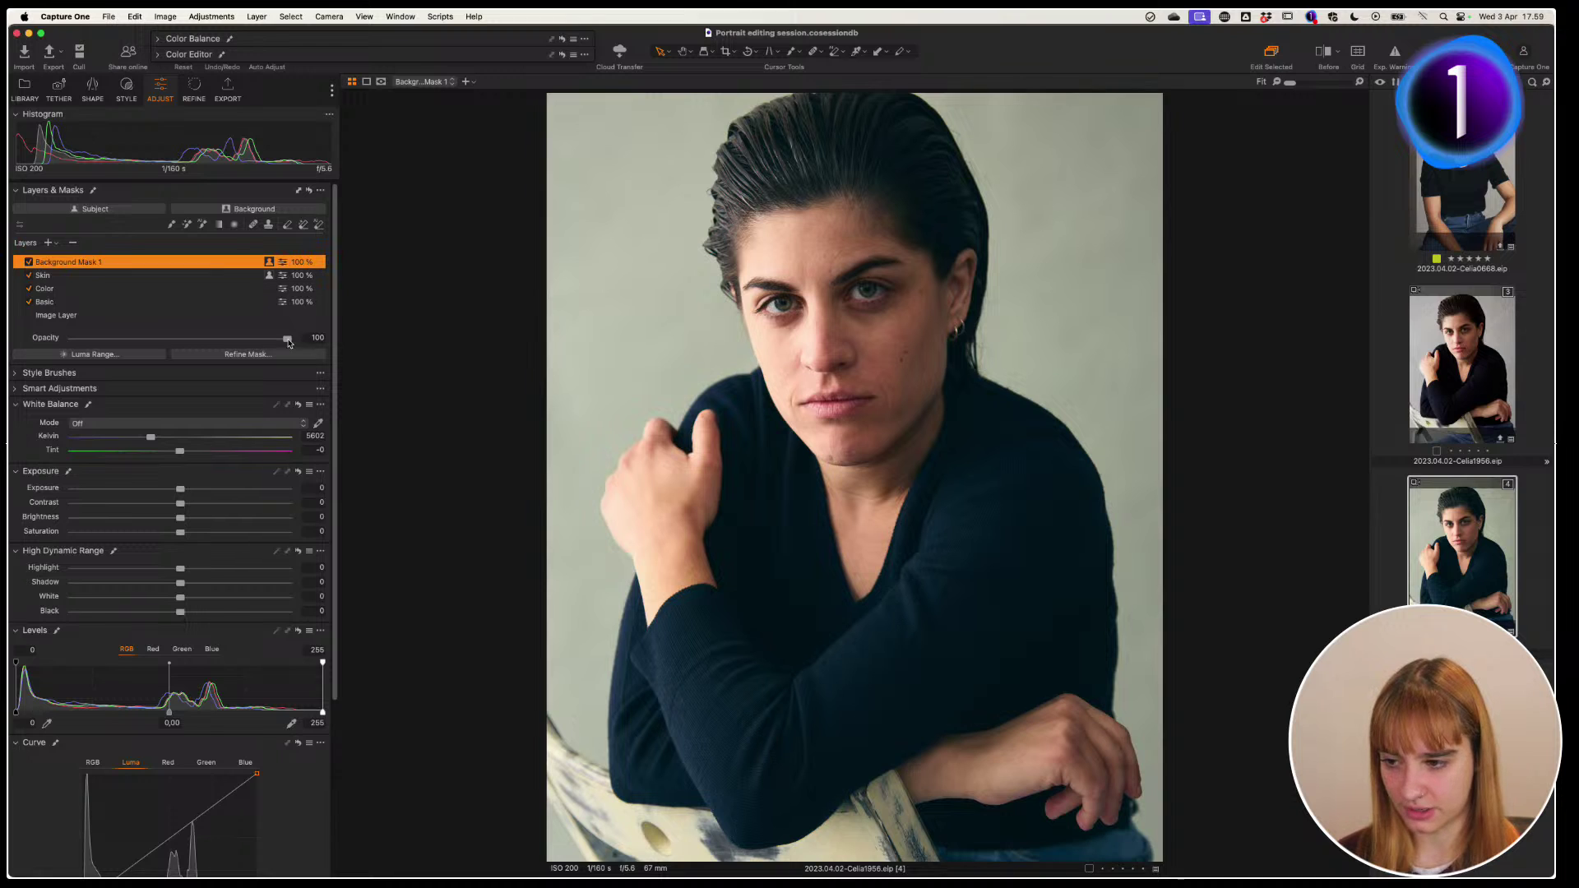
mouse_move(289, 344)
left_mouse_down()
mouse_move(235, 342)
mouse_move(262, 349)
left_mouse_up()
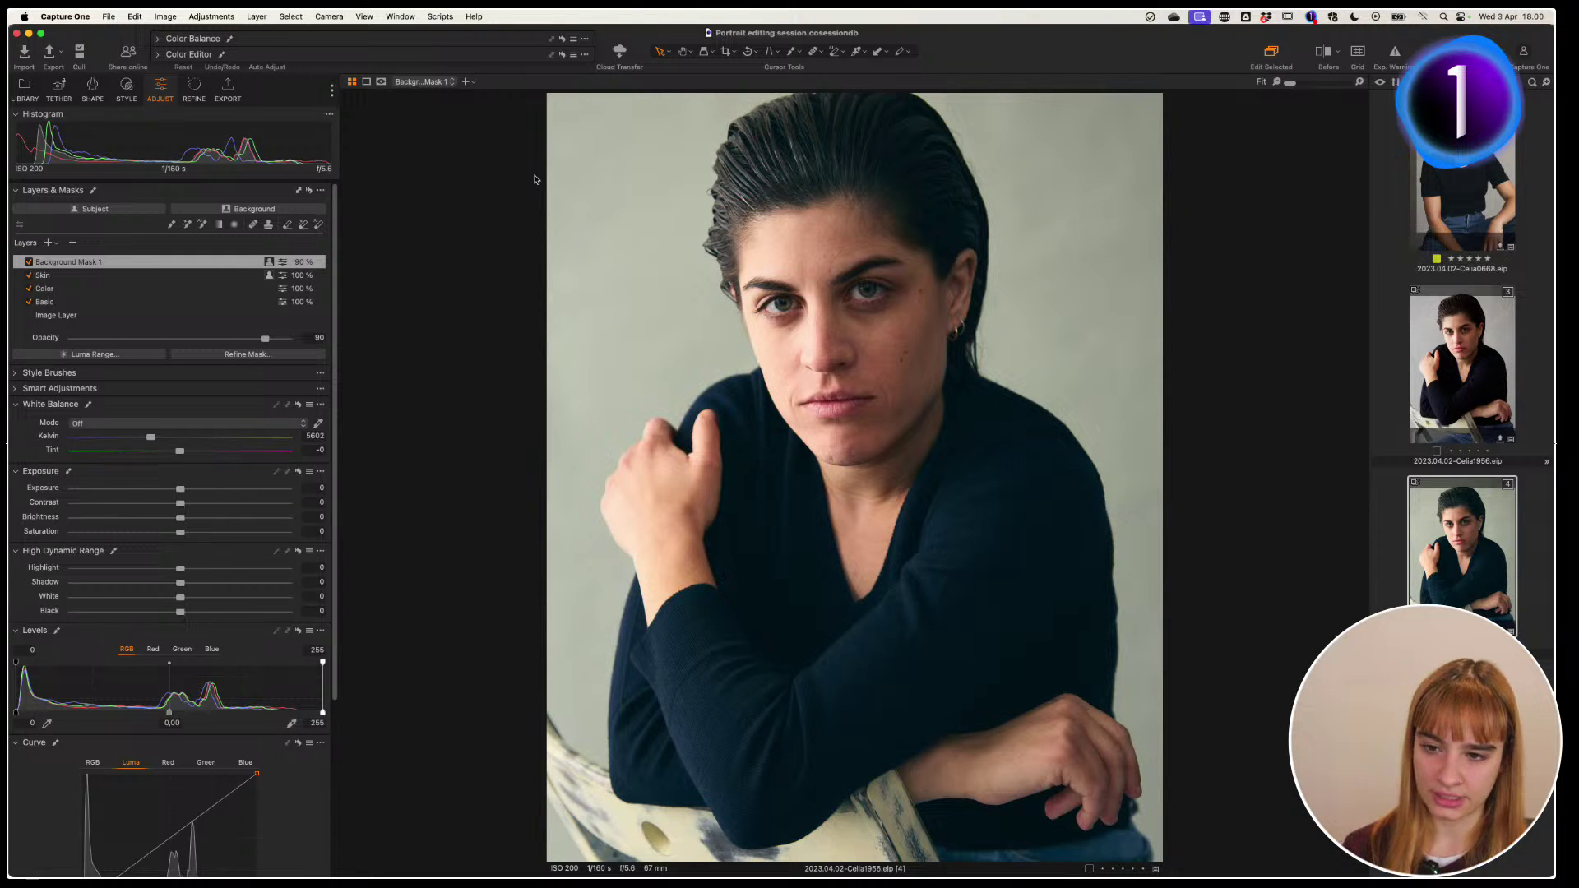
left_click(220, 262)
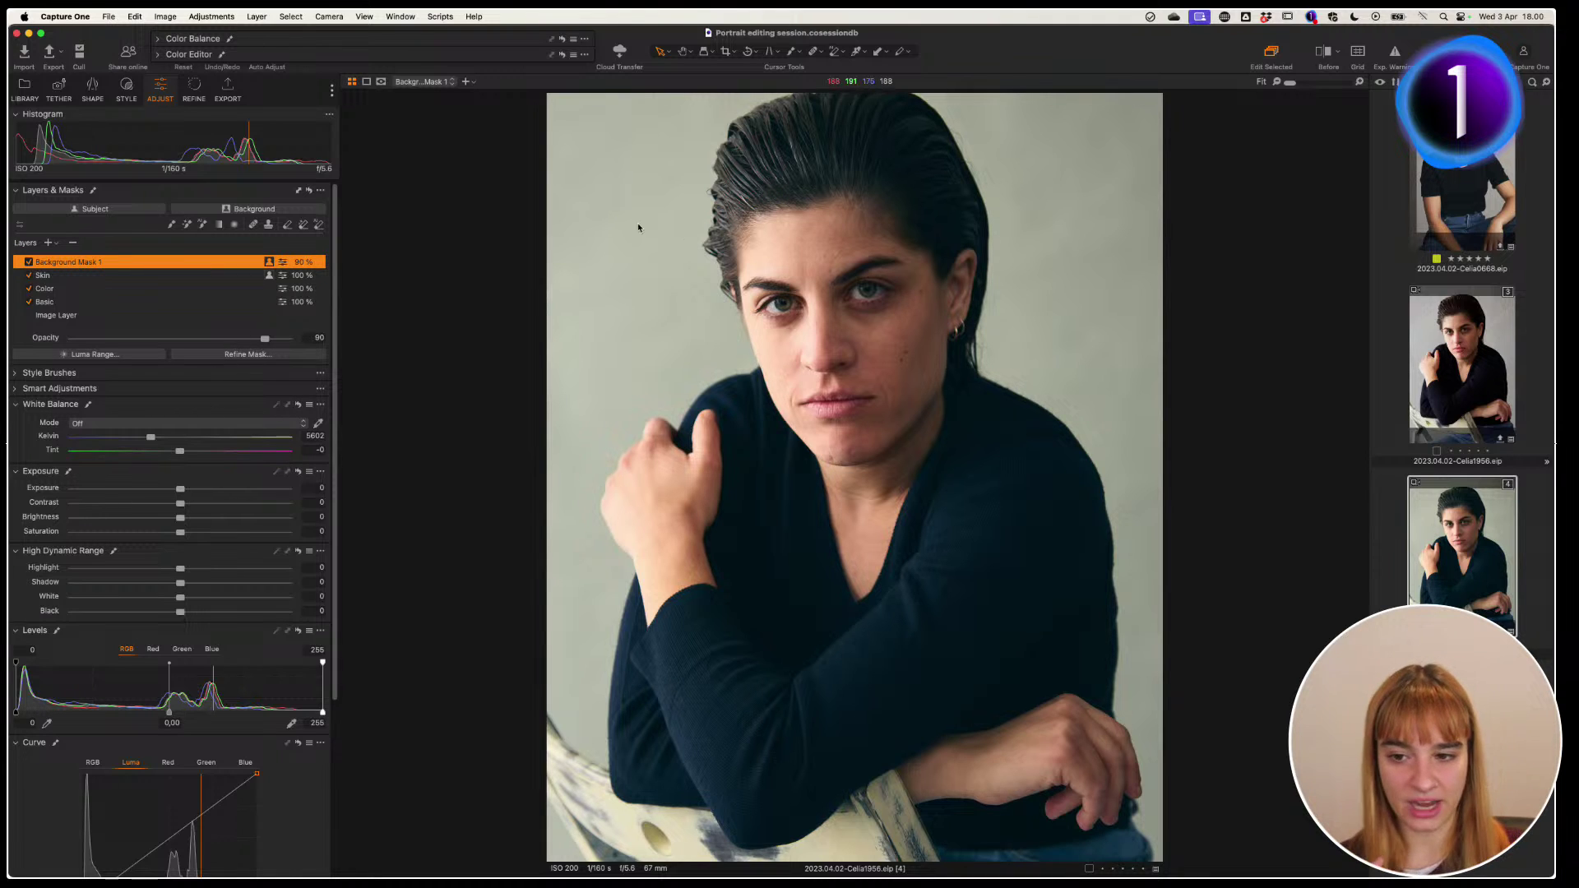
Inspect the background mask along the hair edge at 100%, using both the red overlay and the grayscale mask view
left_click(670, 258)
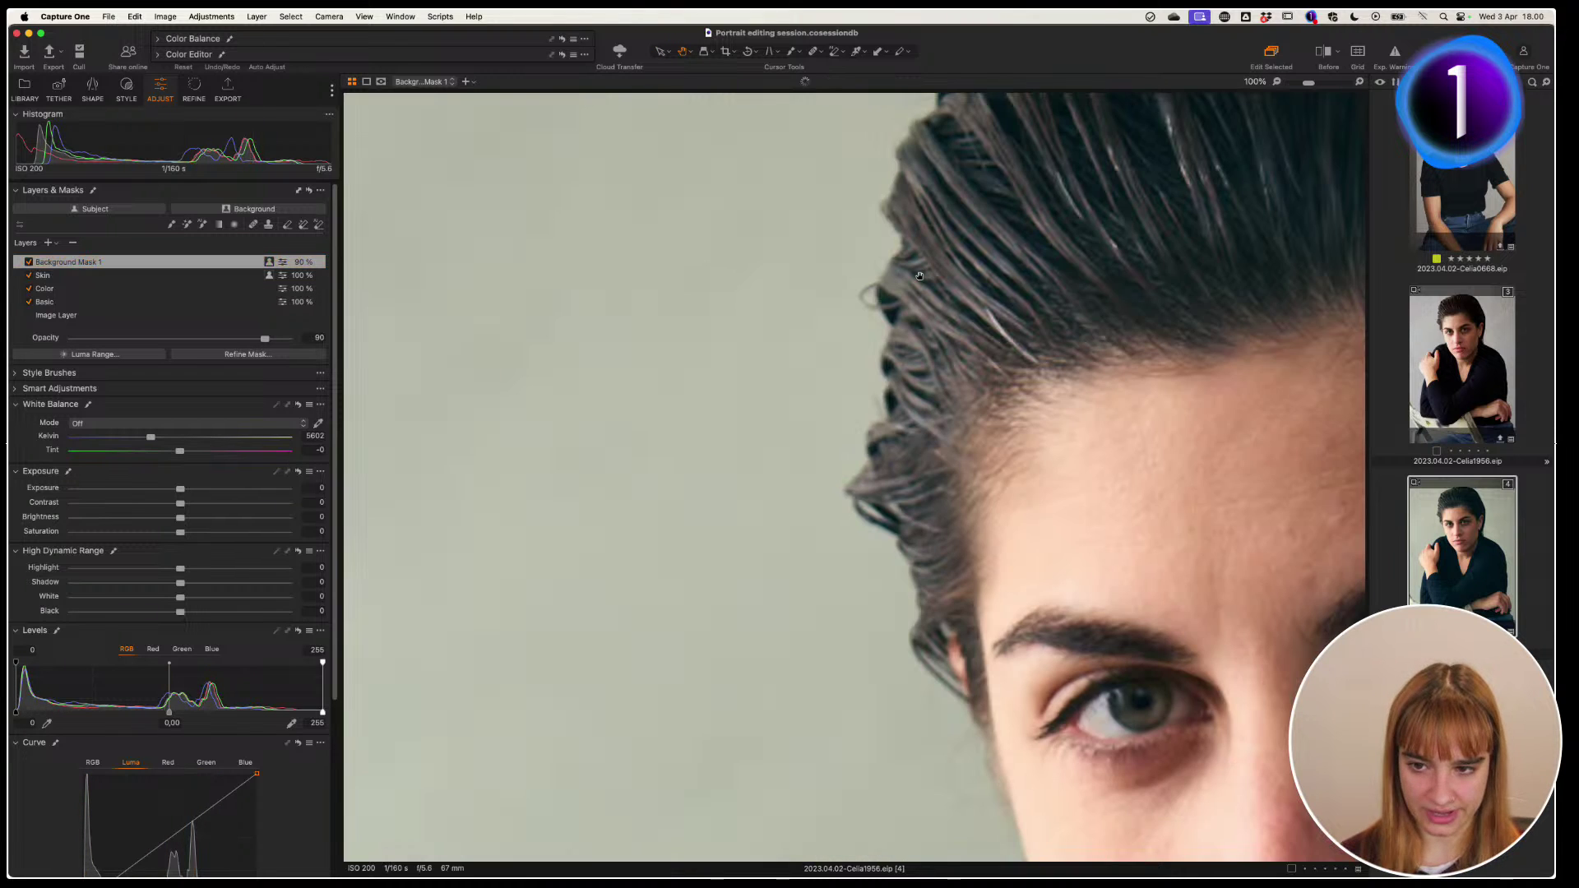
scroll(813, 527, "up", 5)
scroll(814, 527, "left", 5)
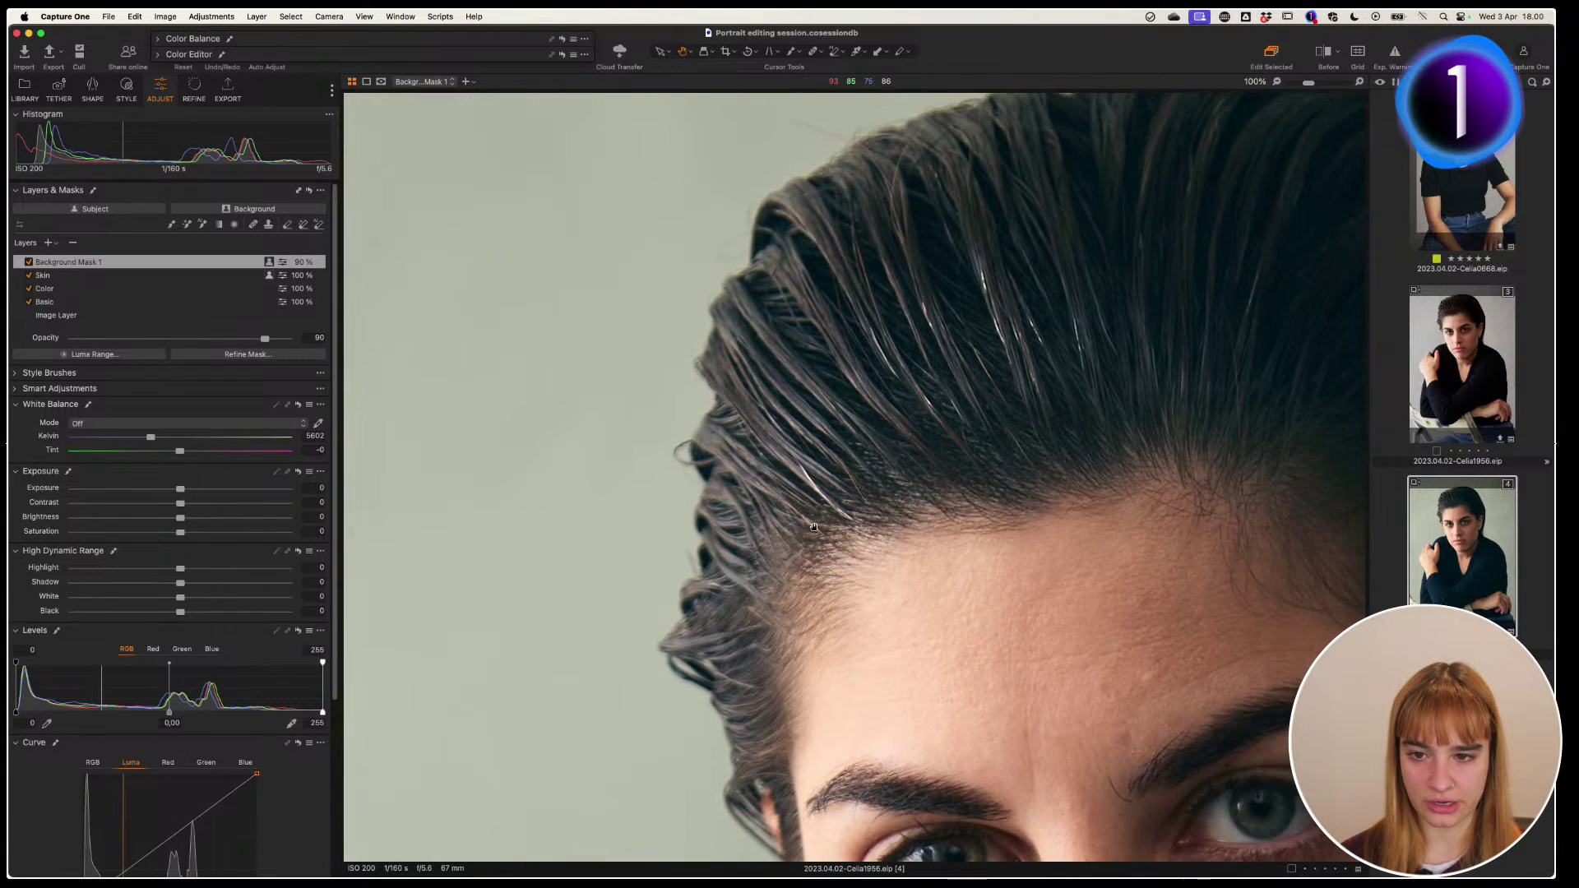
left_click_drag(813, 527, 929, 426)
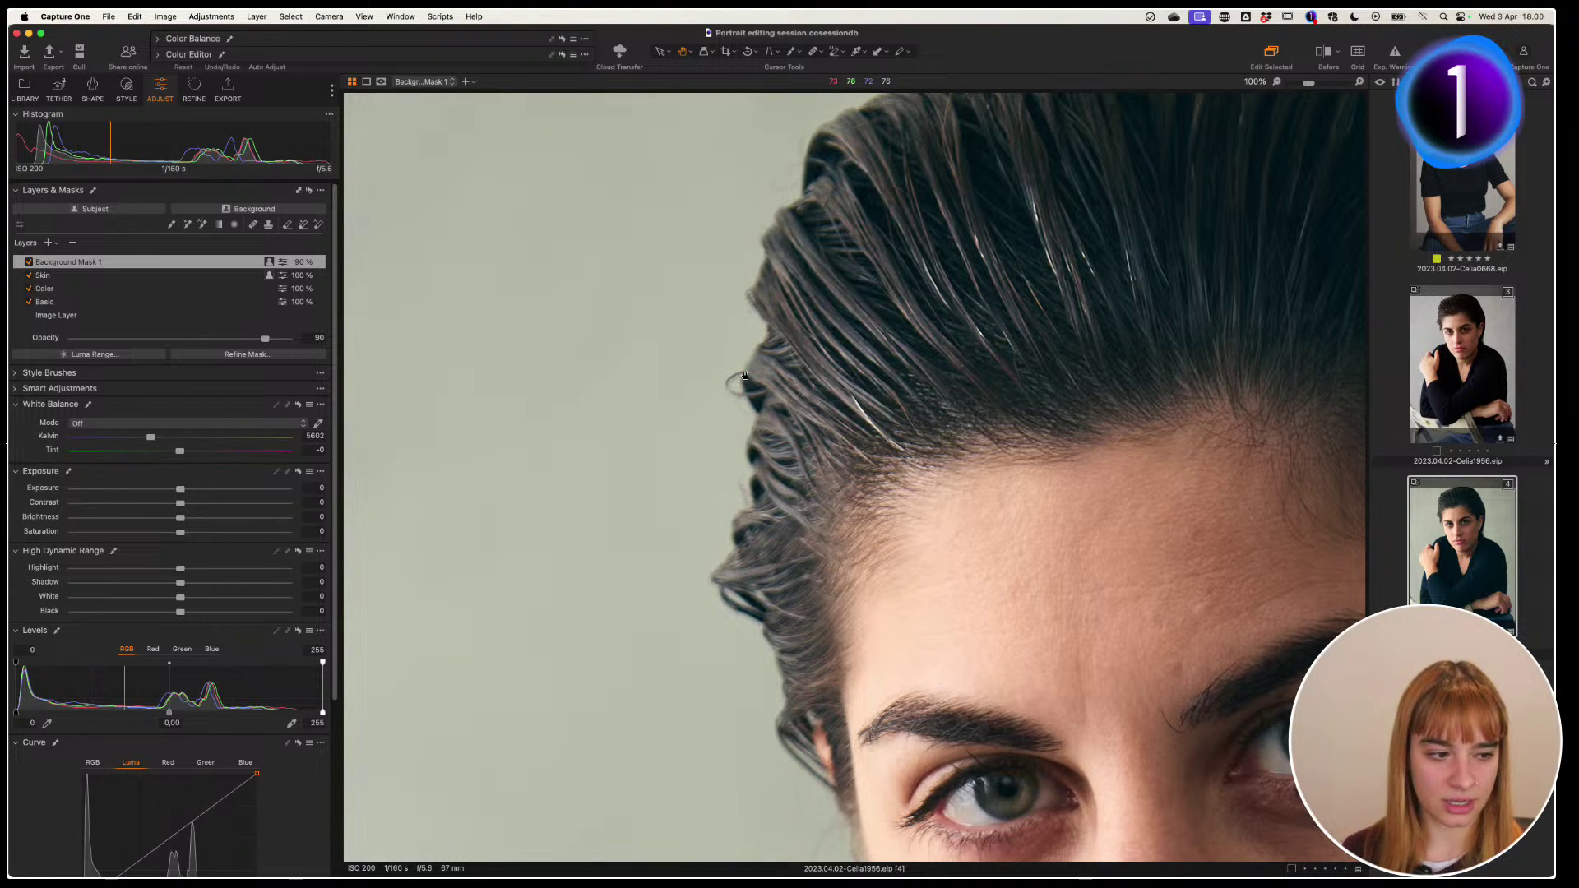
left_click_drag(758, 556, 776, 536)
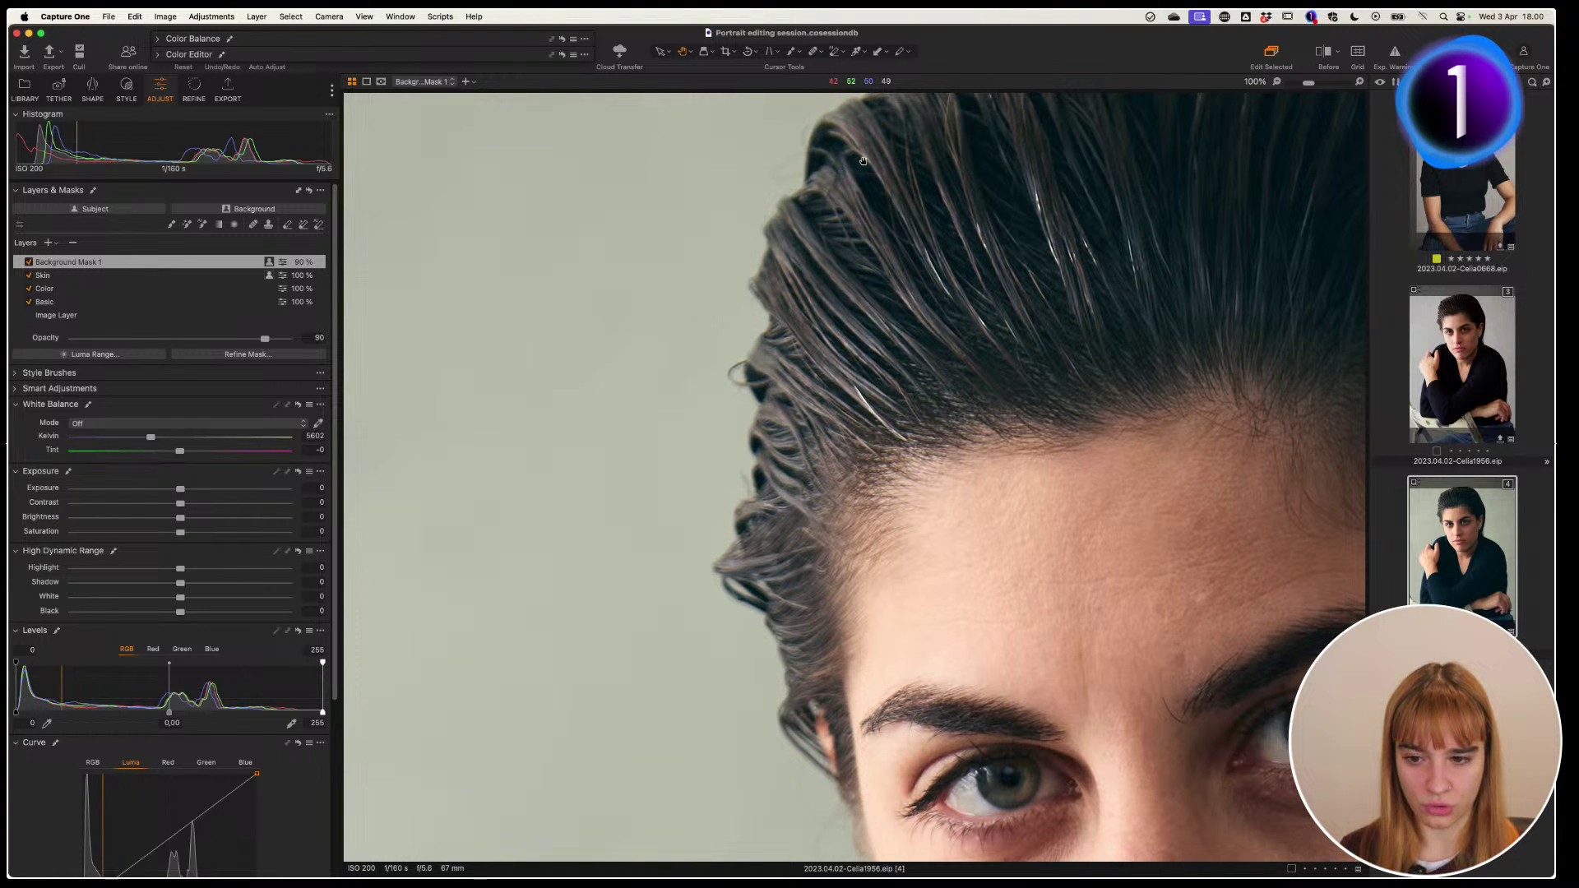
key("m")
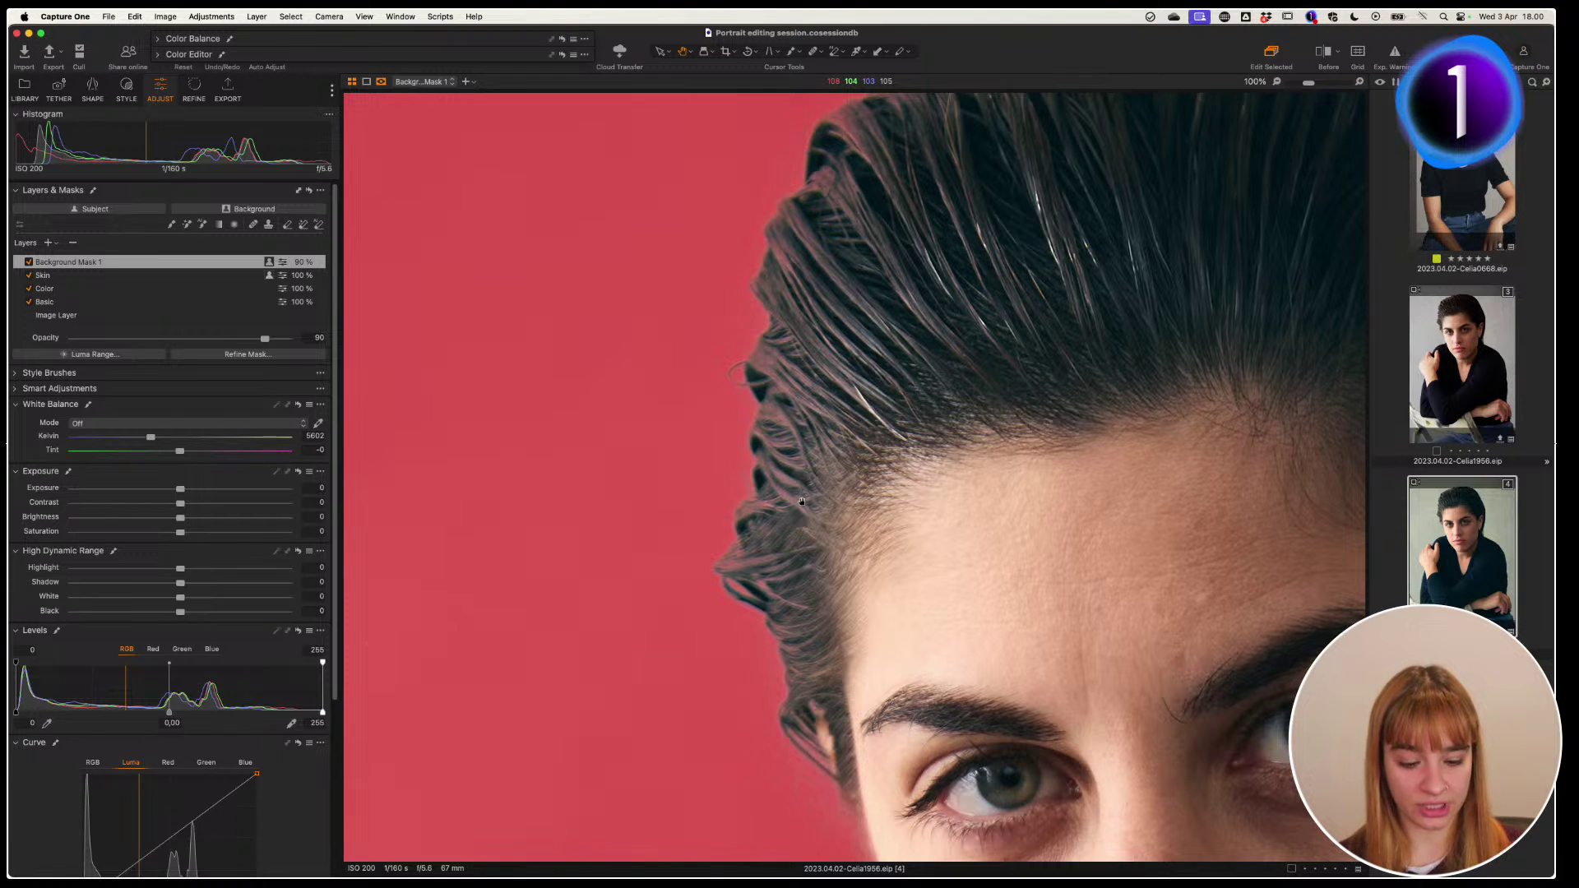
key("m")
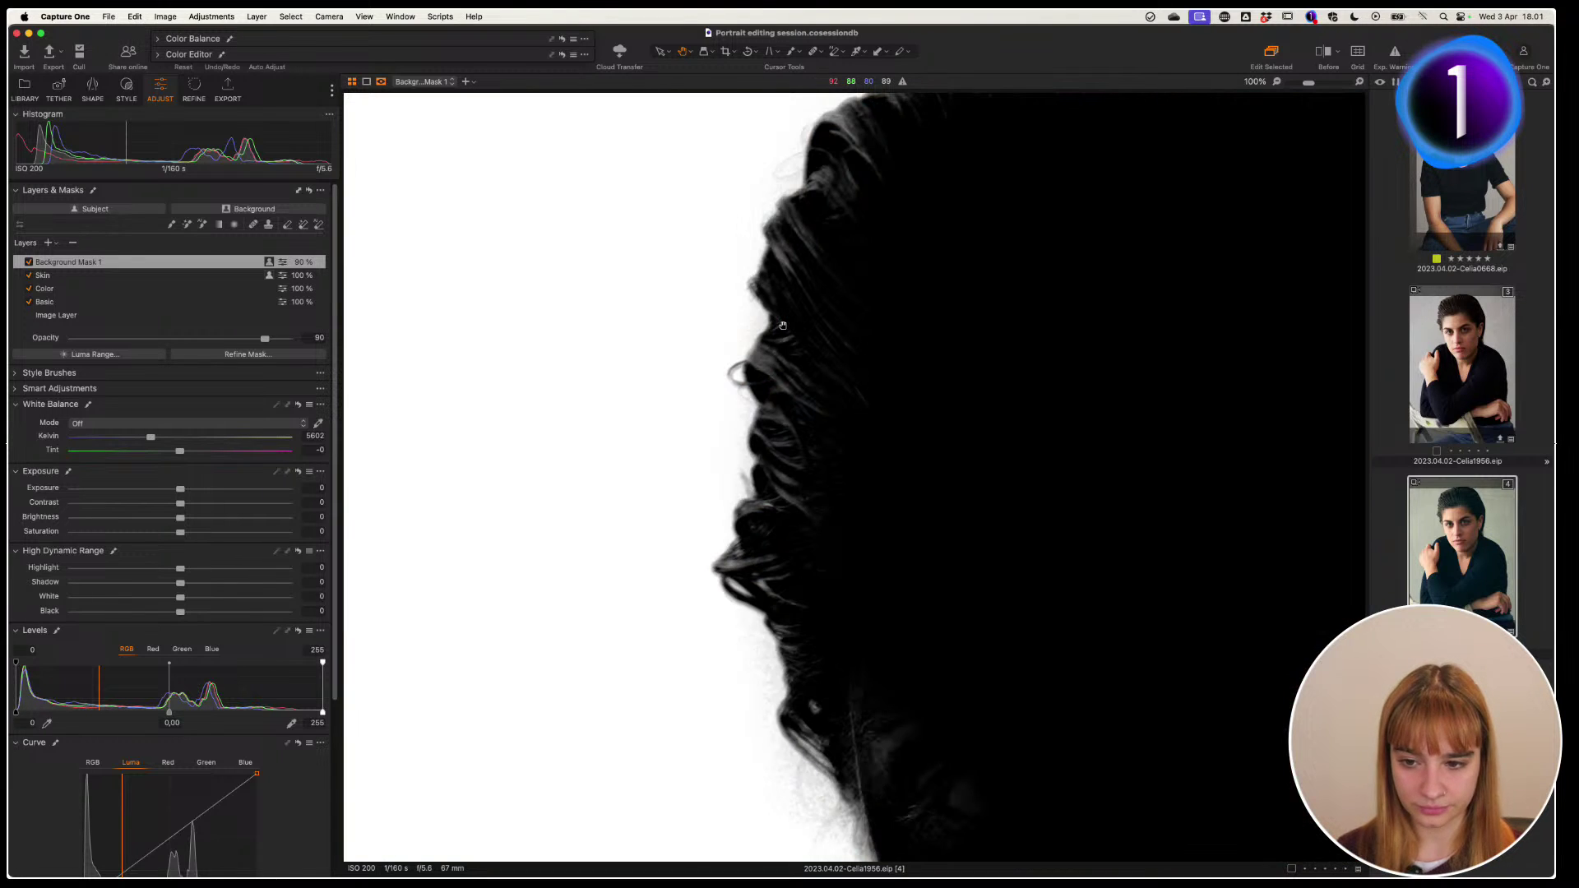
key("m")
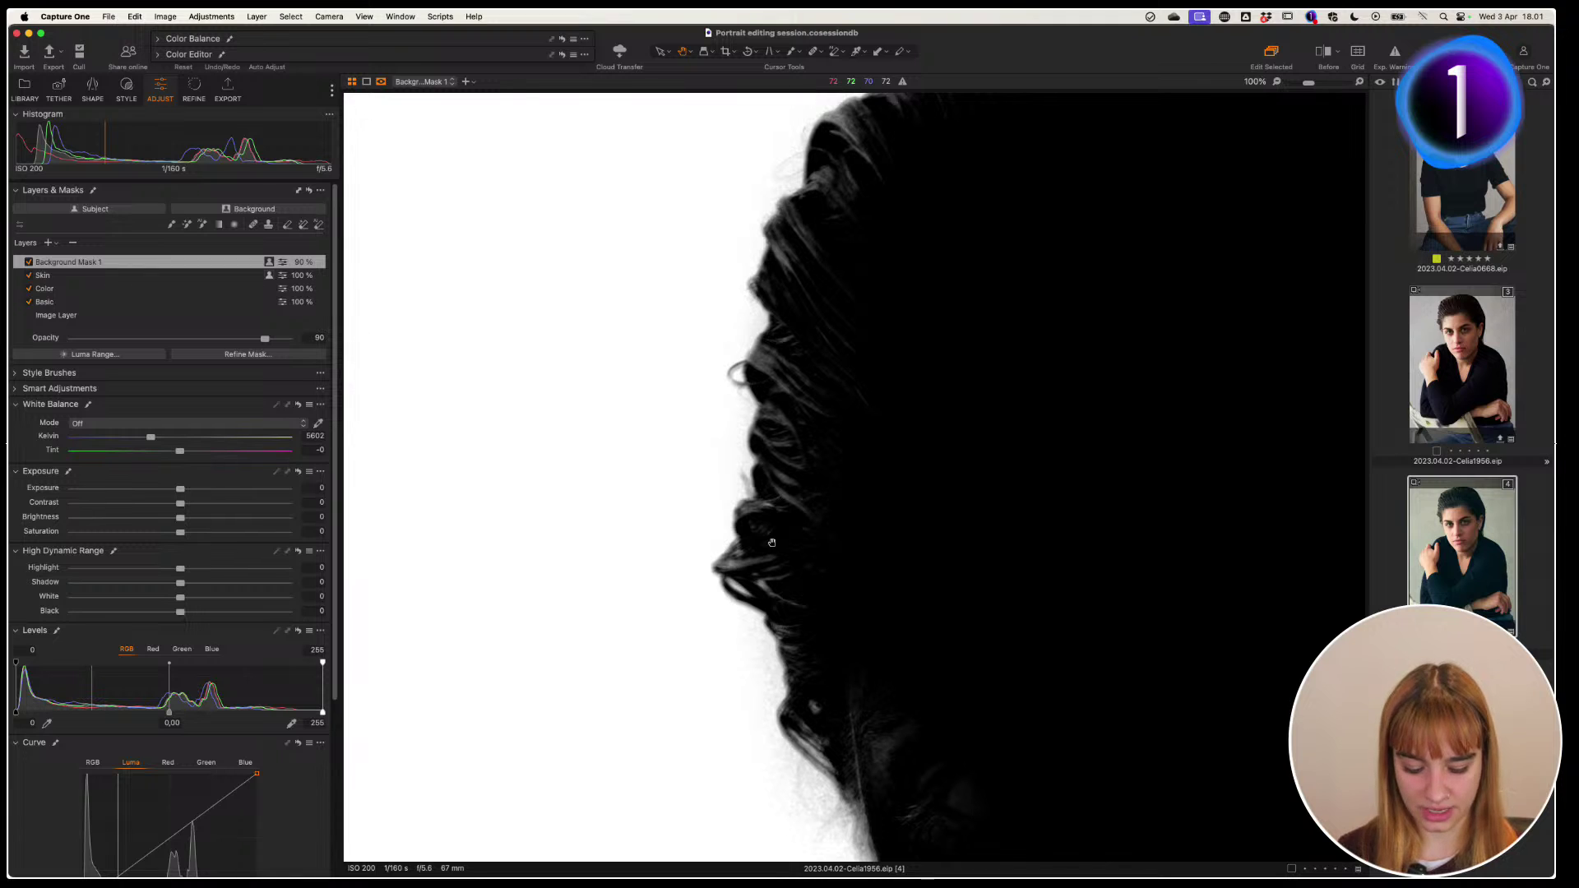
key("m")
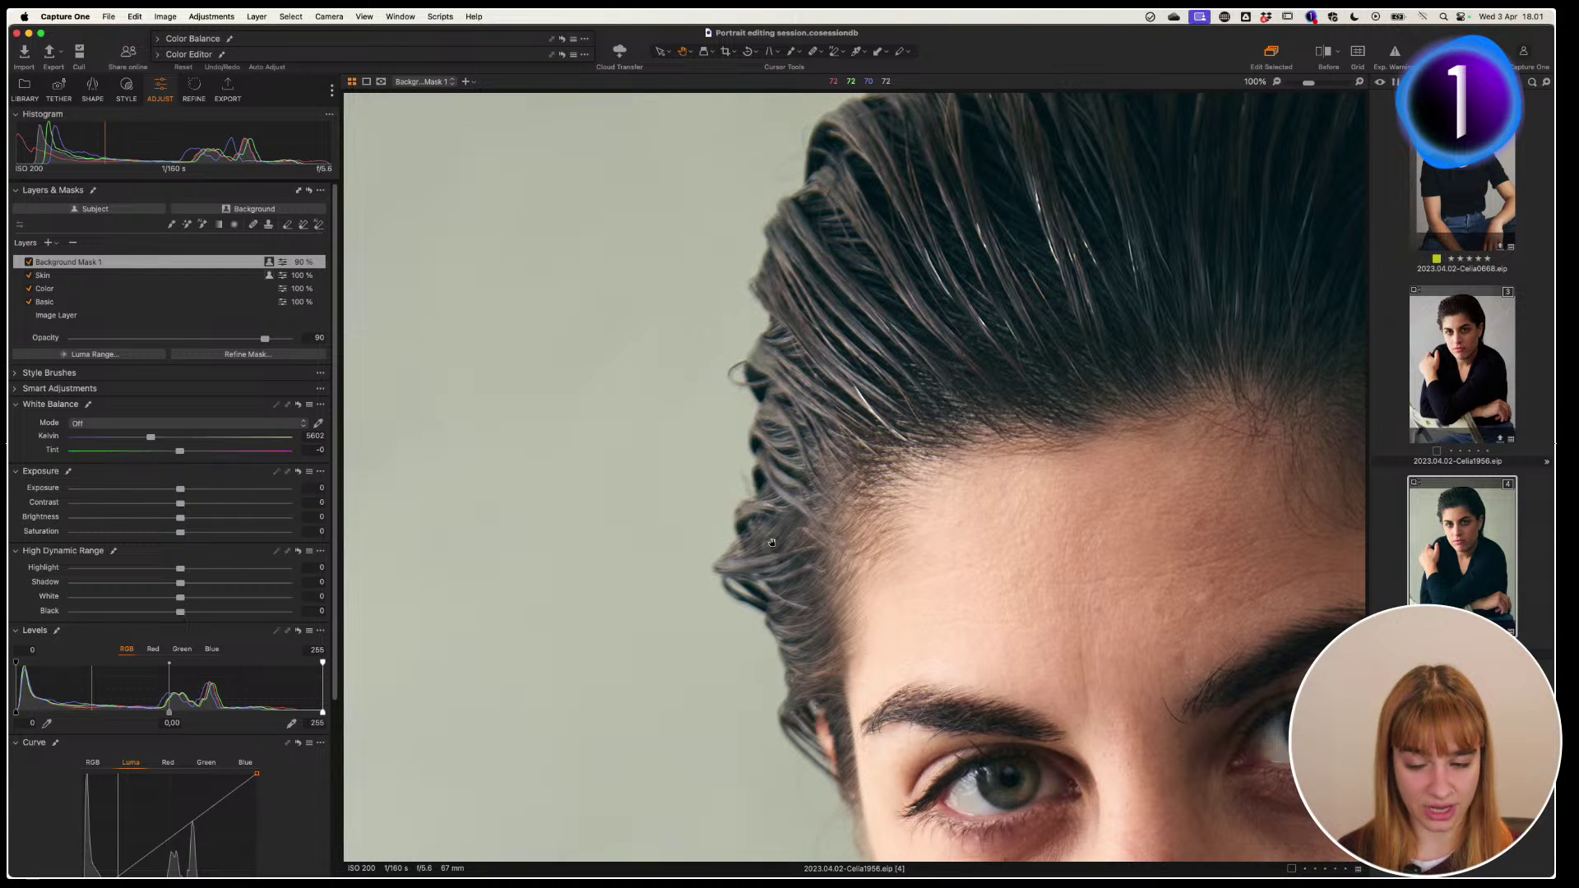
key("super+0")
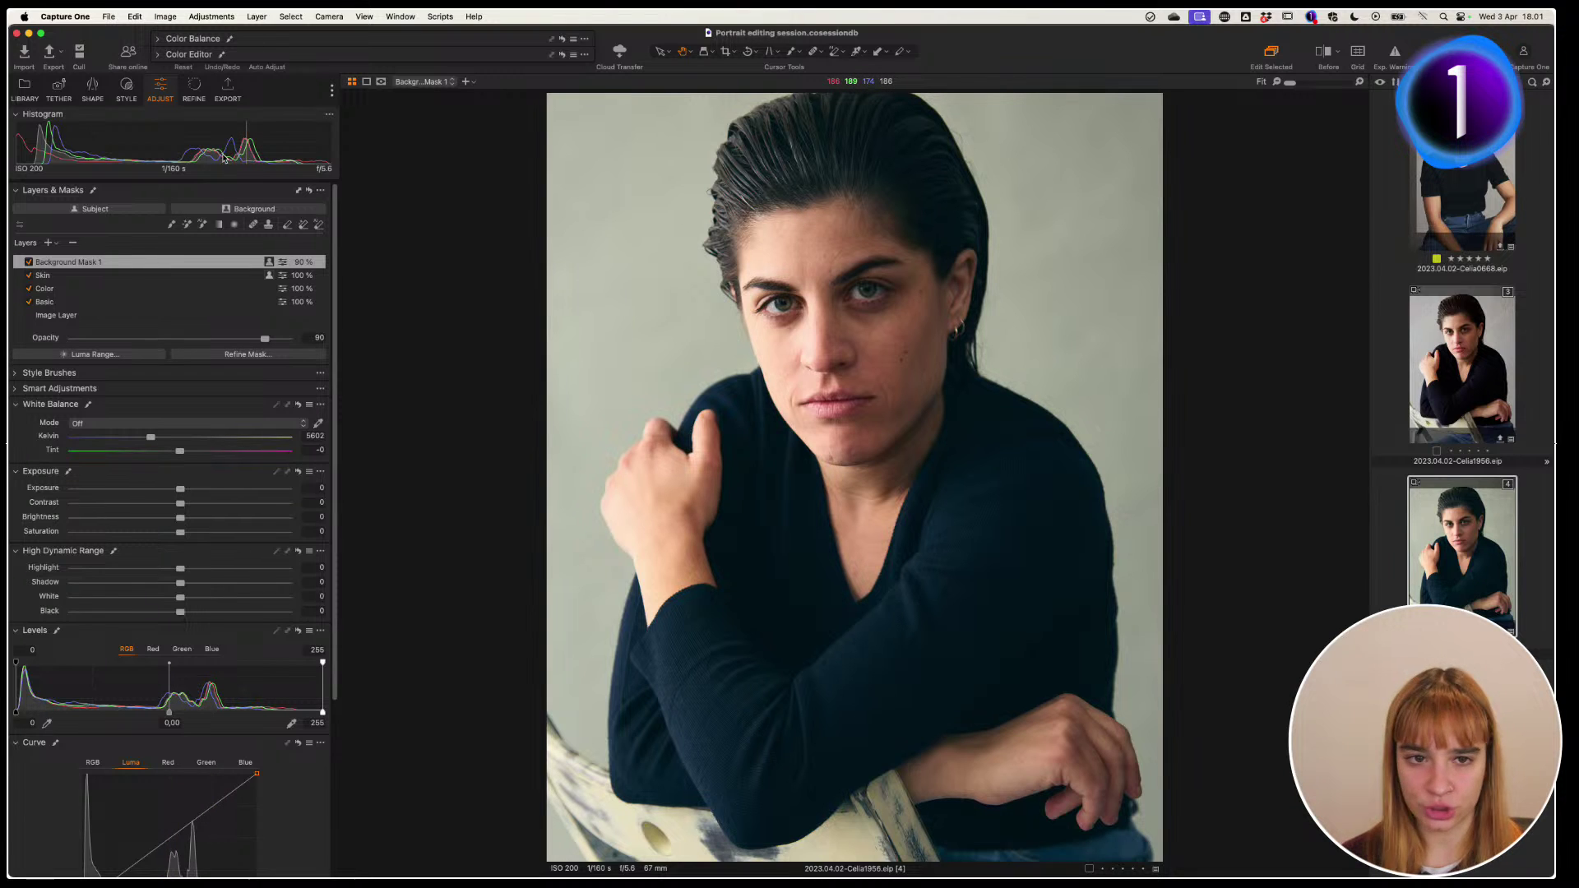
Add Silver Rich film grain to the portrait with impact 30 and granularity 60, judging it at 100% on the face
left_click(198, 96)
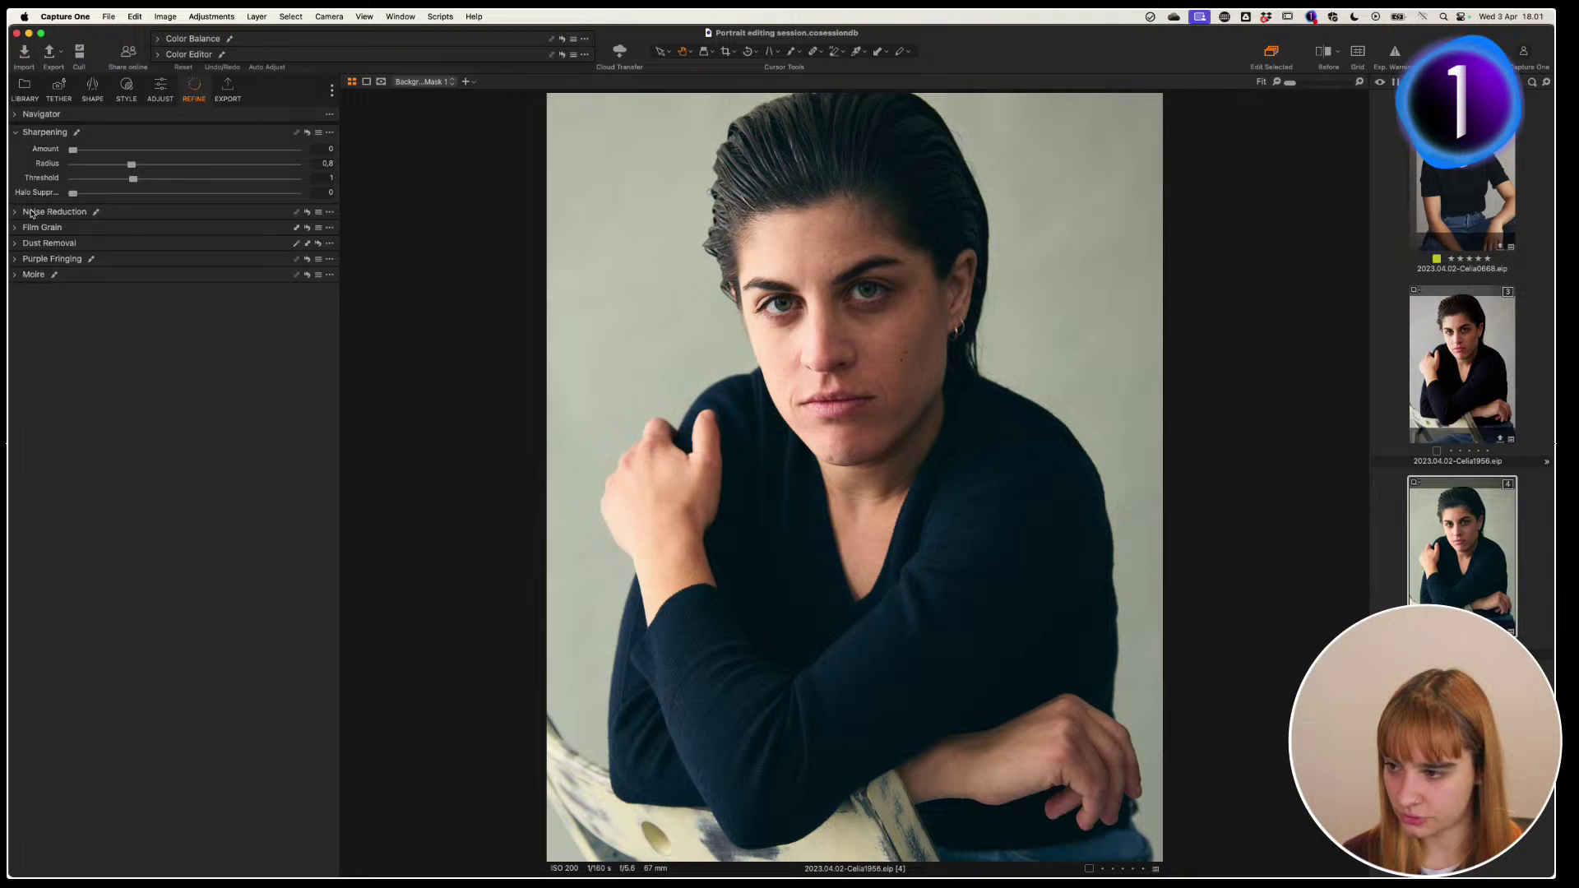
left_click(15, 228)
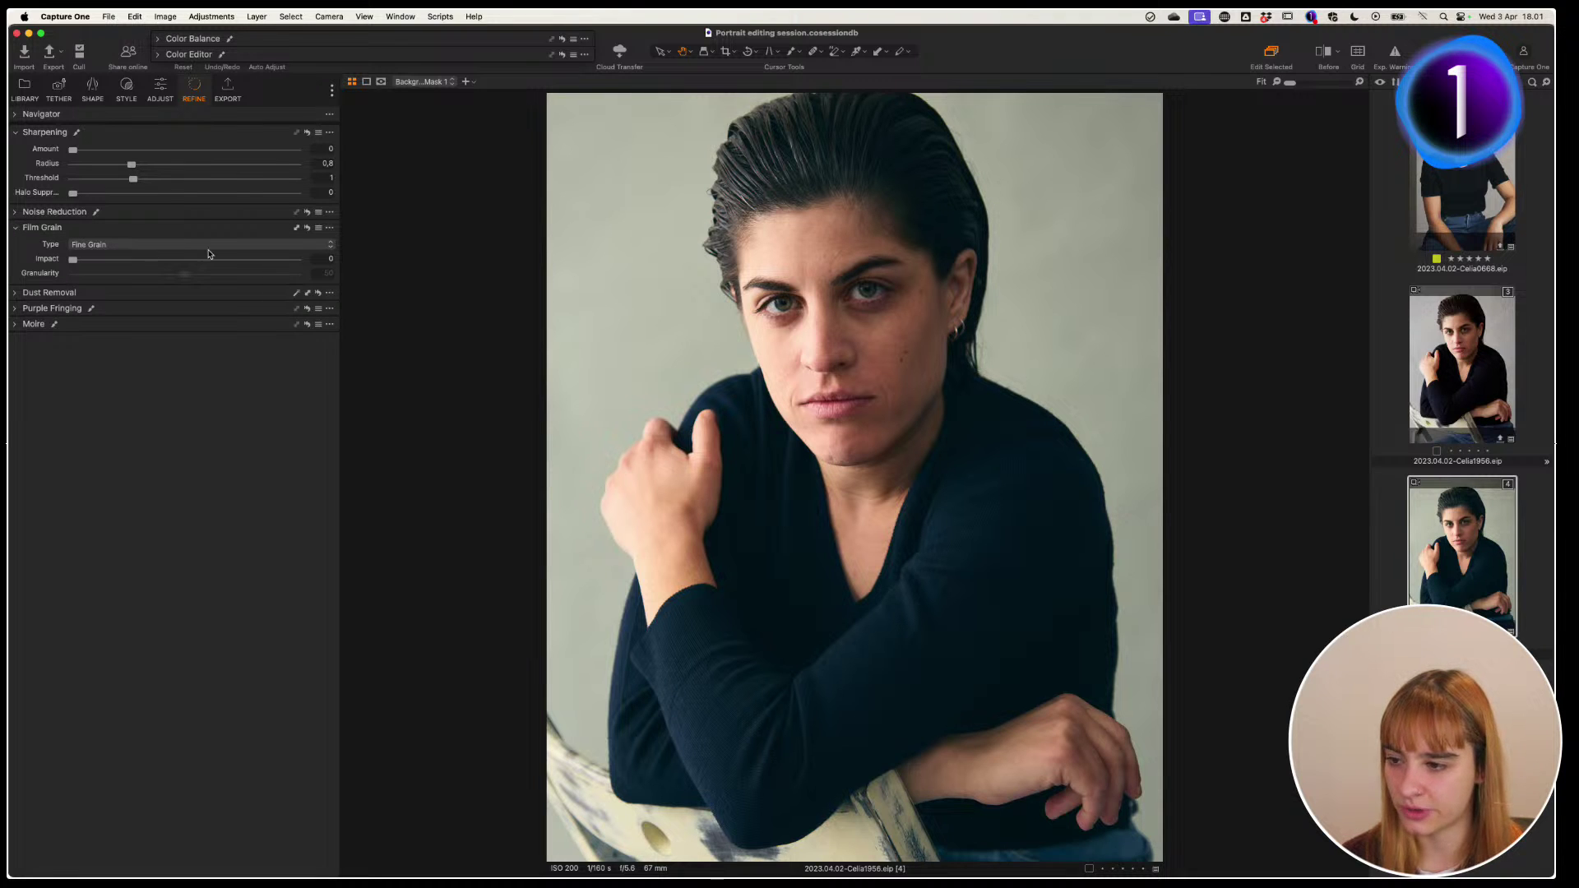
left_click(734, 286)
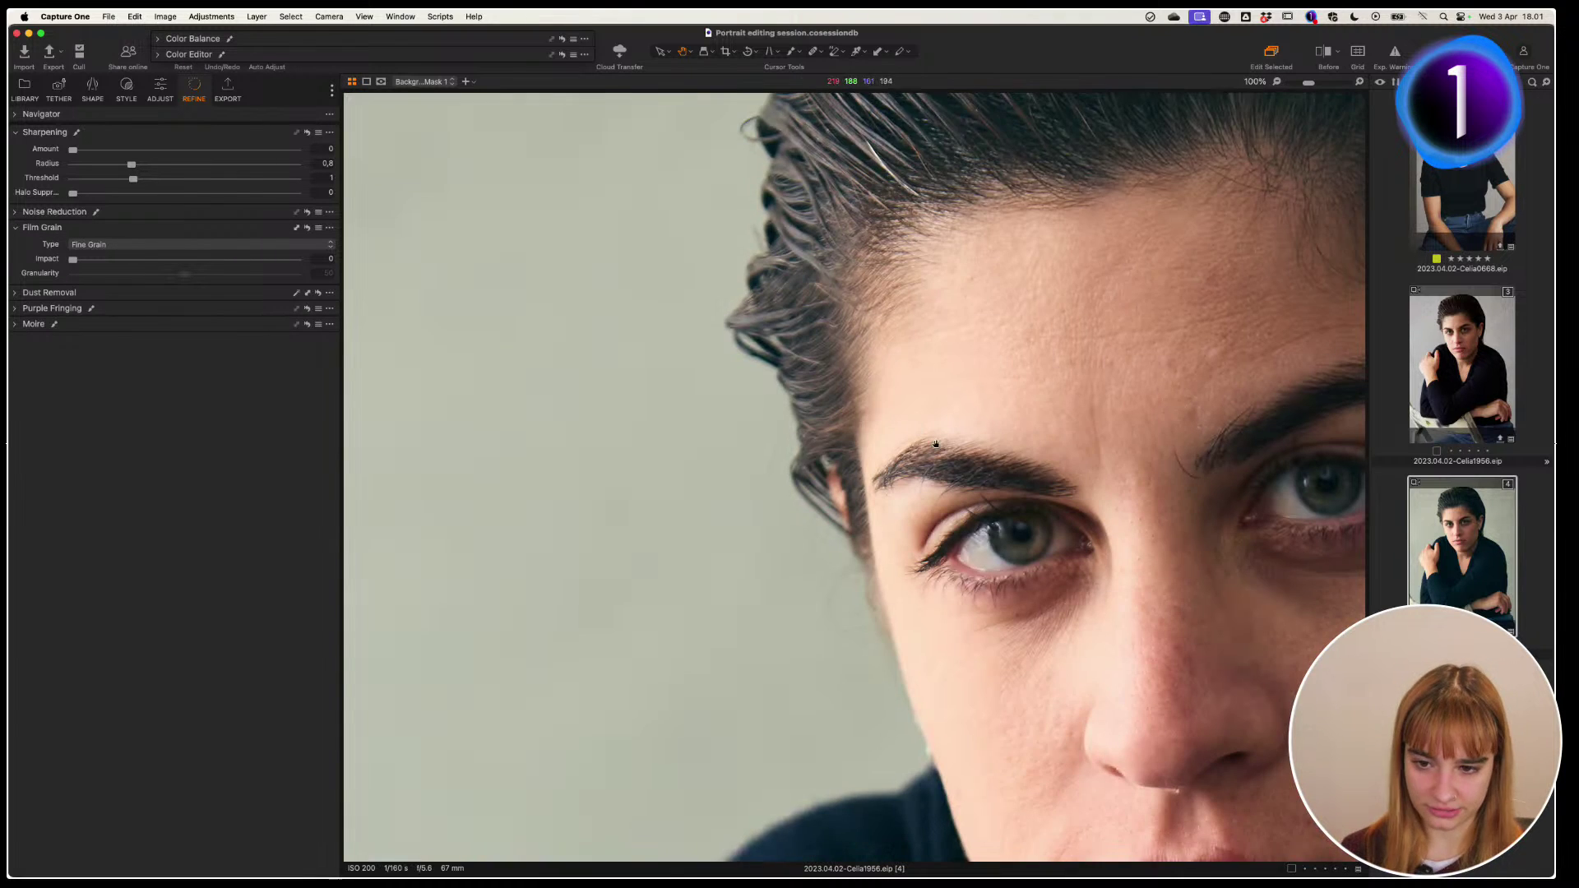
left_click_drag(650, 312, 576, 257)
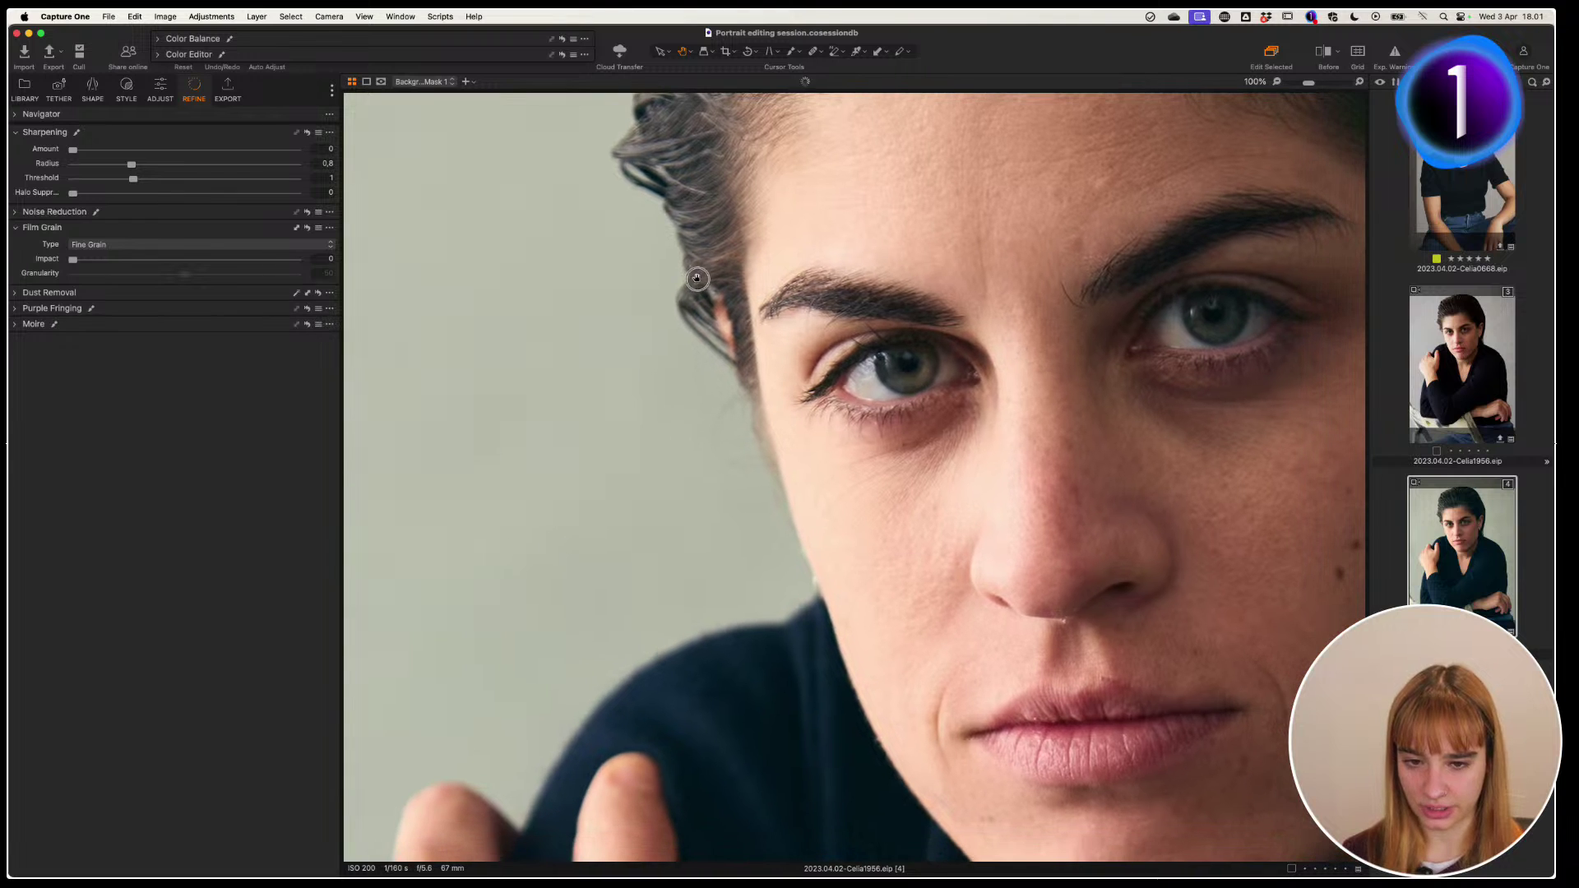
left_click(244, 245)
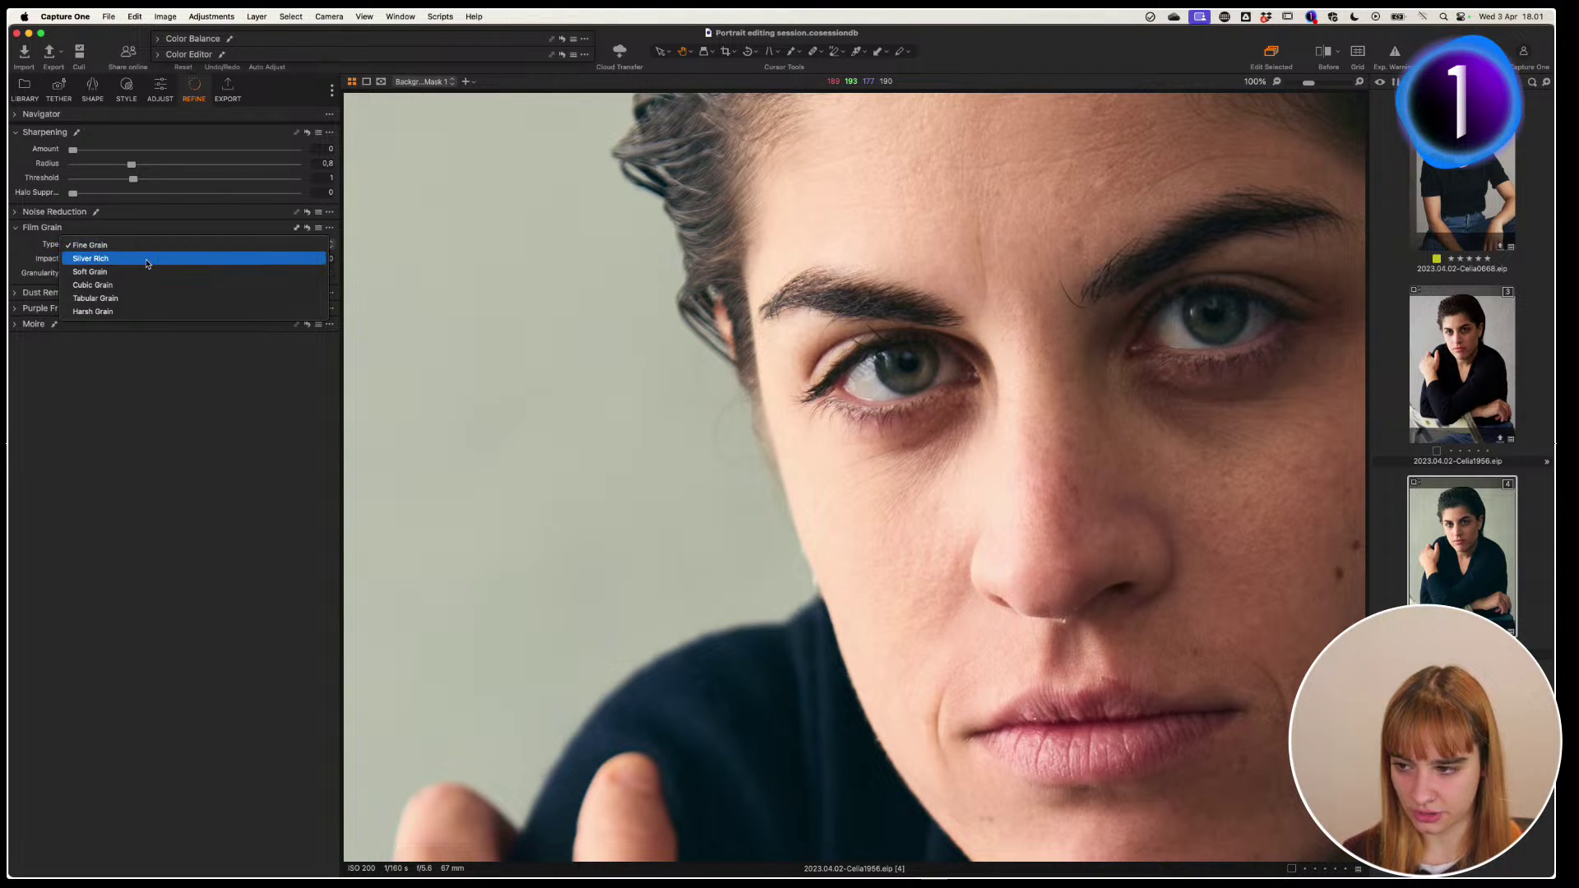
left_click(119, 262)
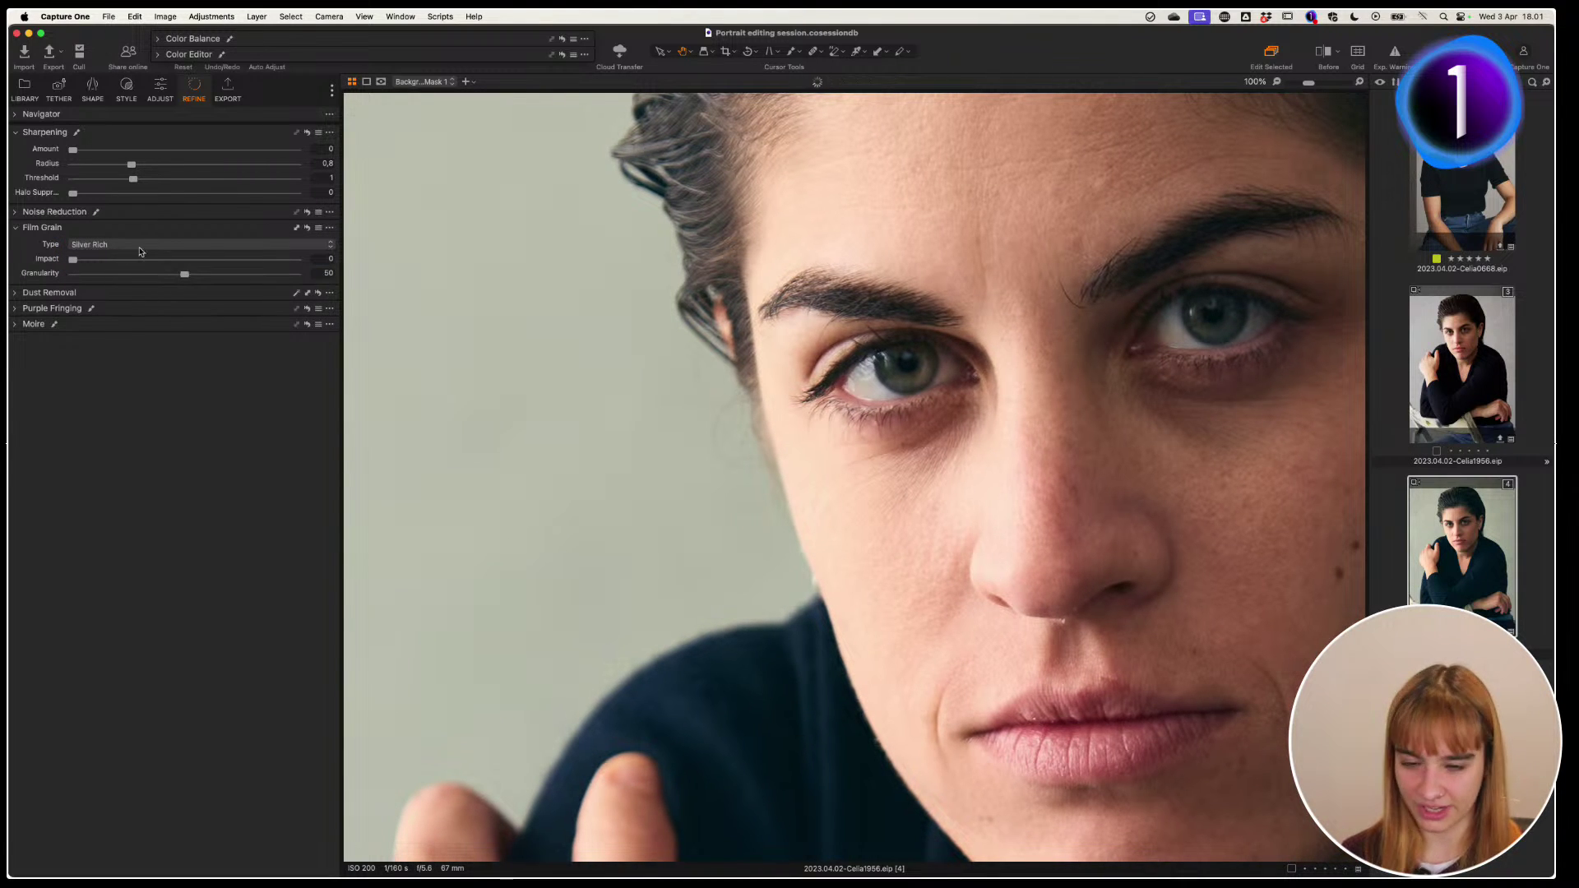
left_click_drag(73, 259, 138, 261)
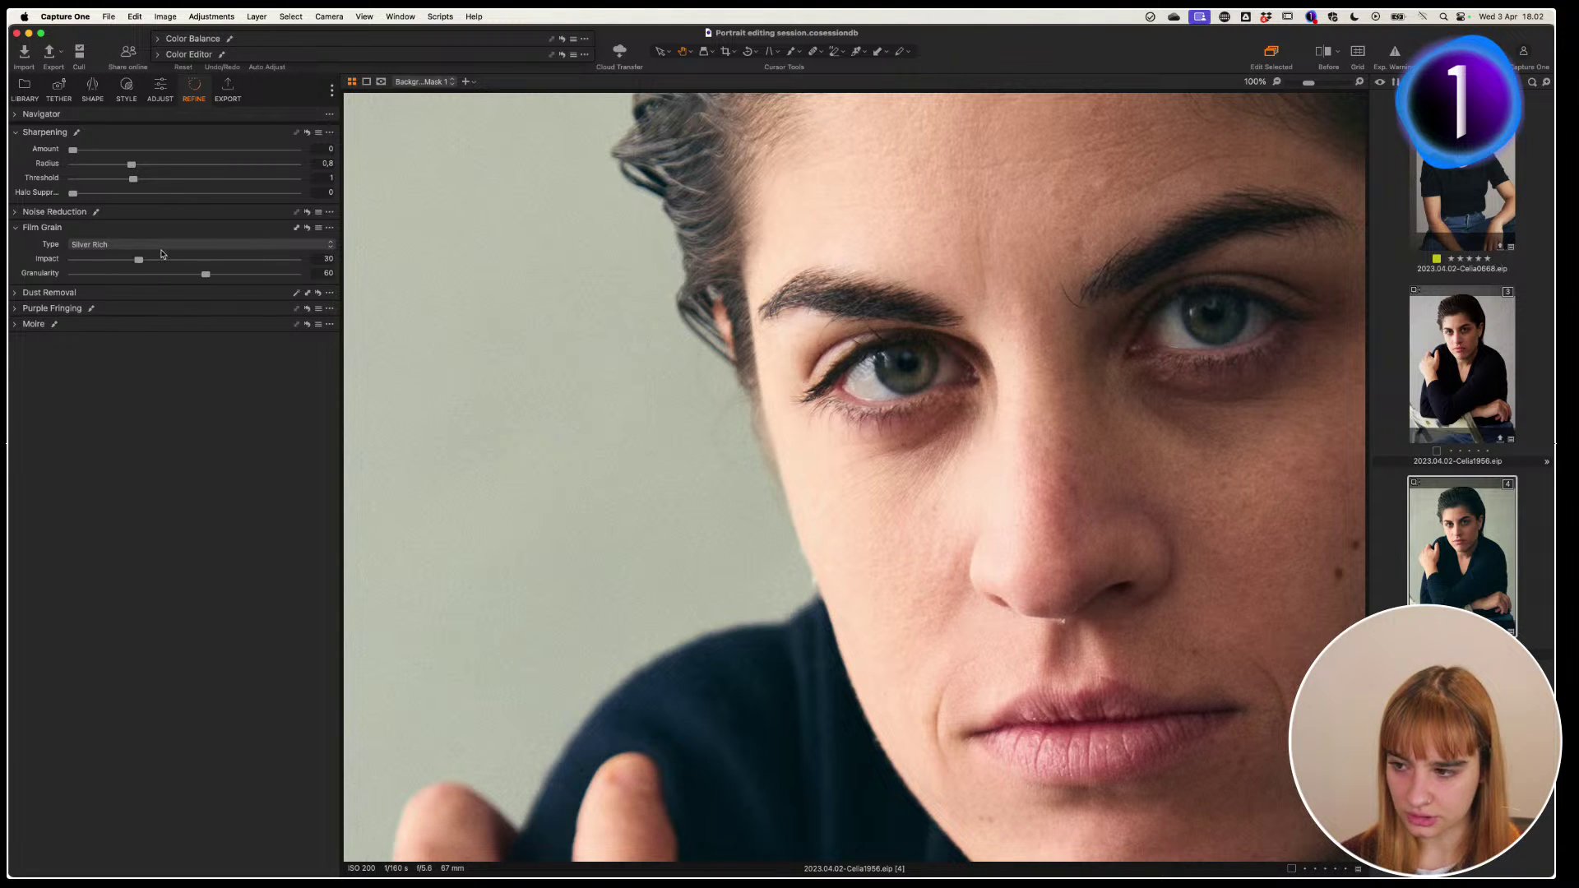
Try the Soft, Cubic, Tabular and Harsh film grain types on the portrait and settle on Soft Grain
left_click(164, 244)
left_click(165, 258)
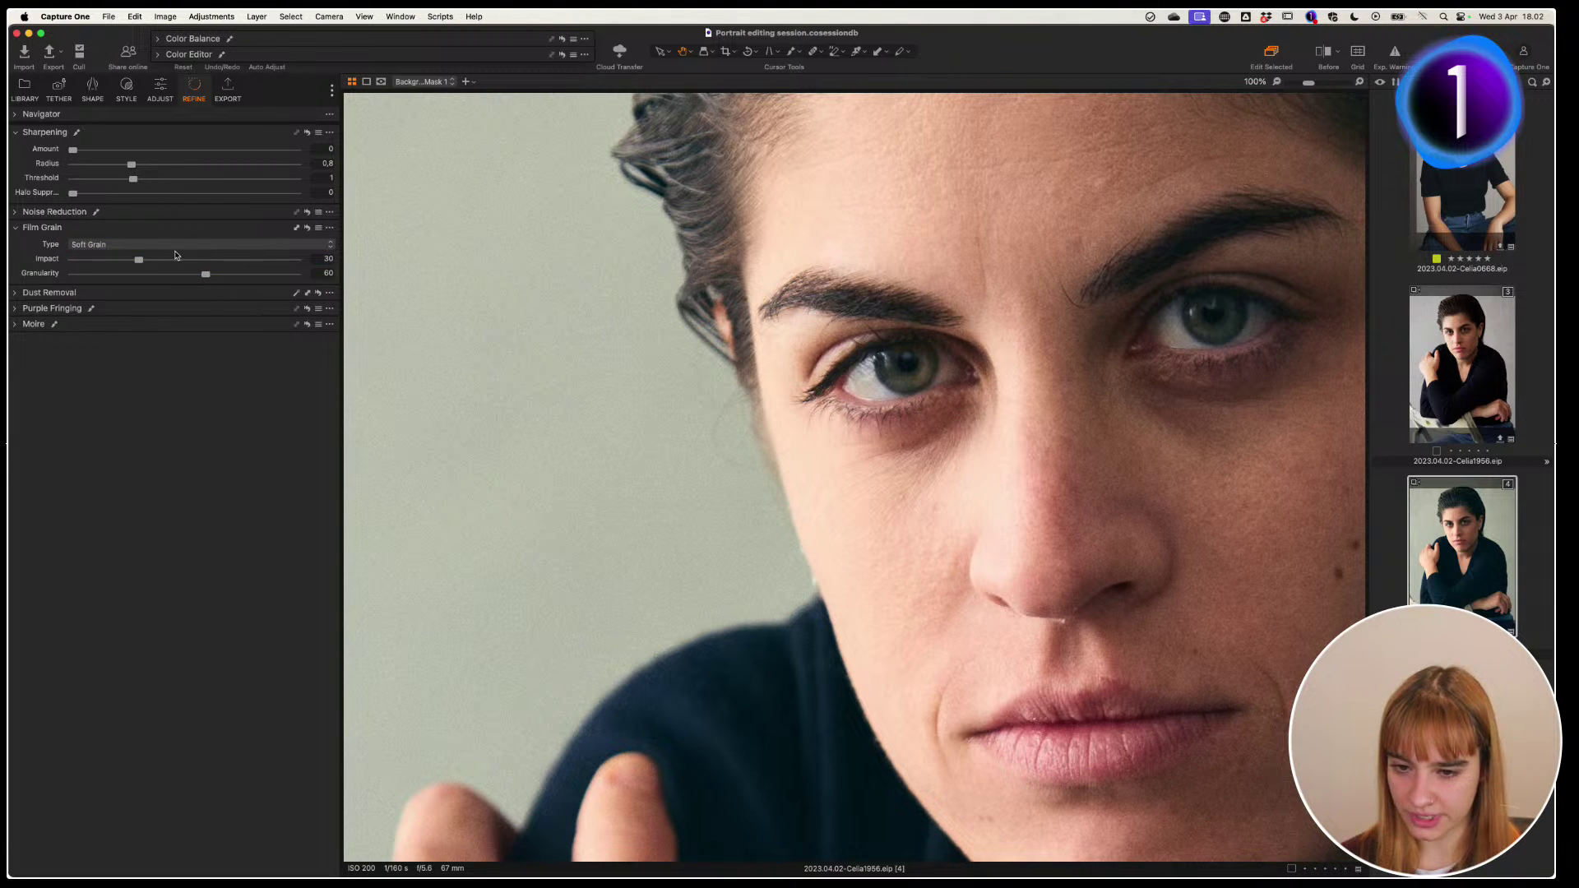
left_click(174, 245)
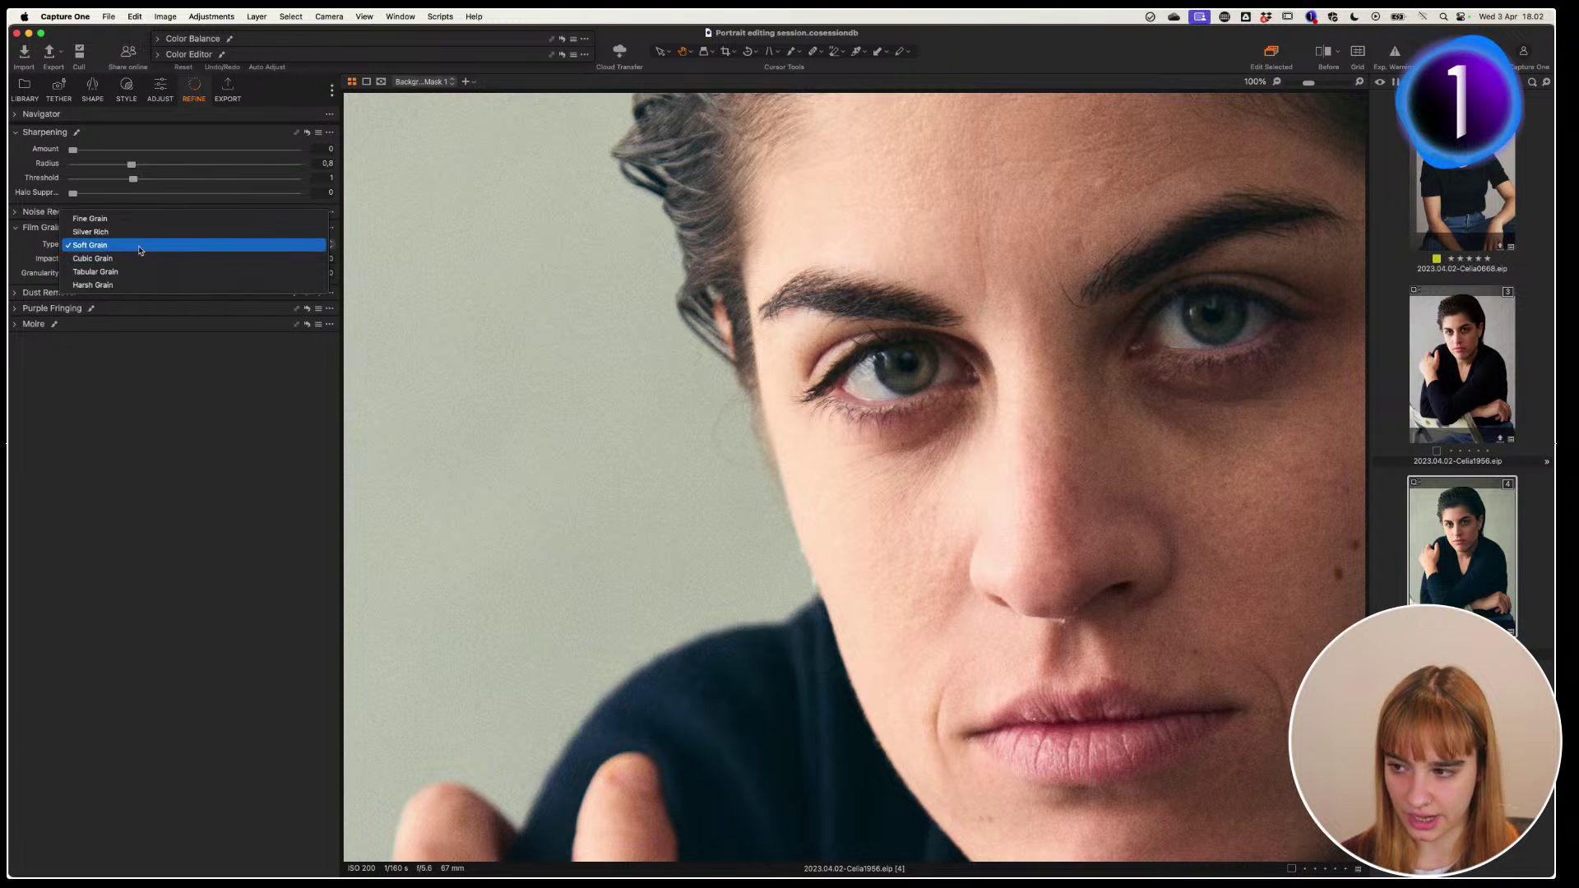
left_click(141, 258)
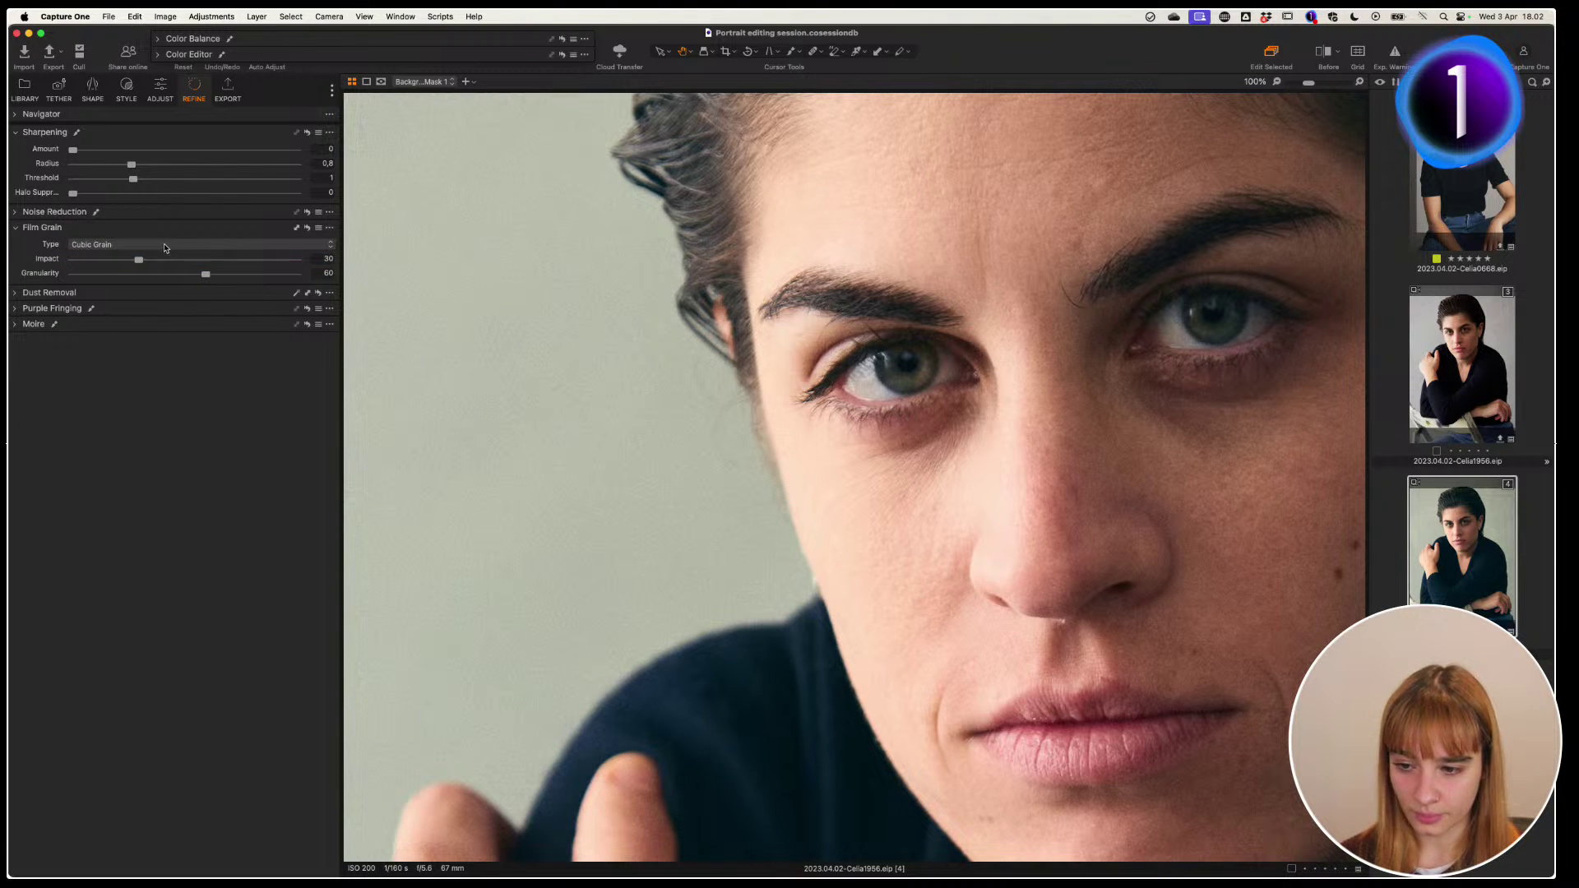
left_click(165, 244)
left_click(172, 260)
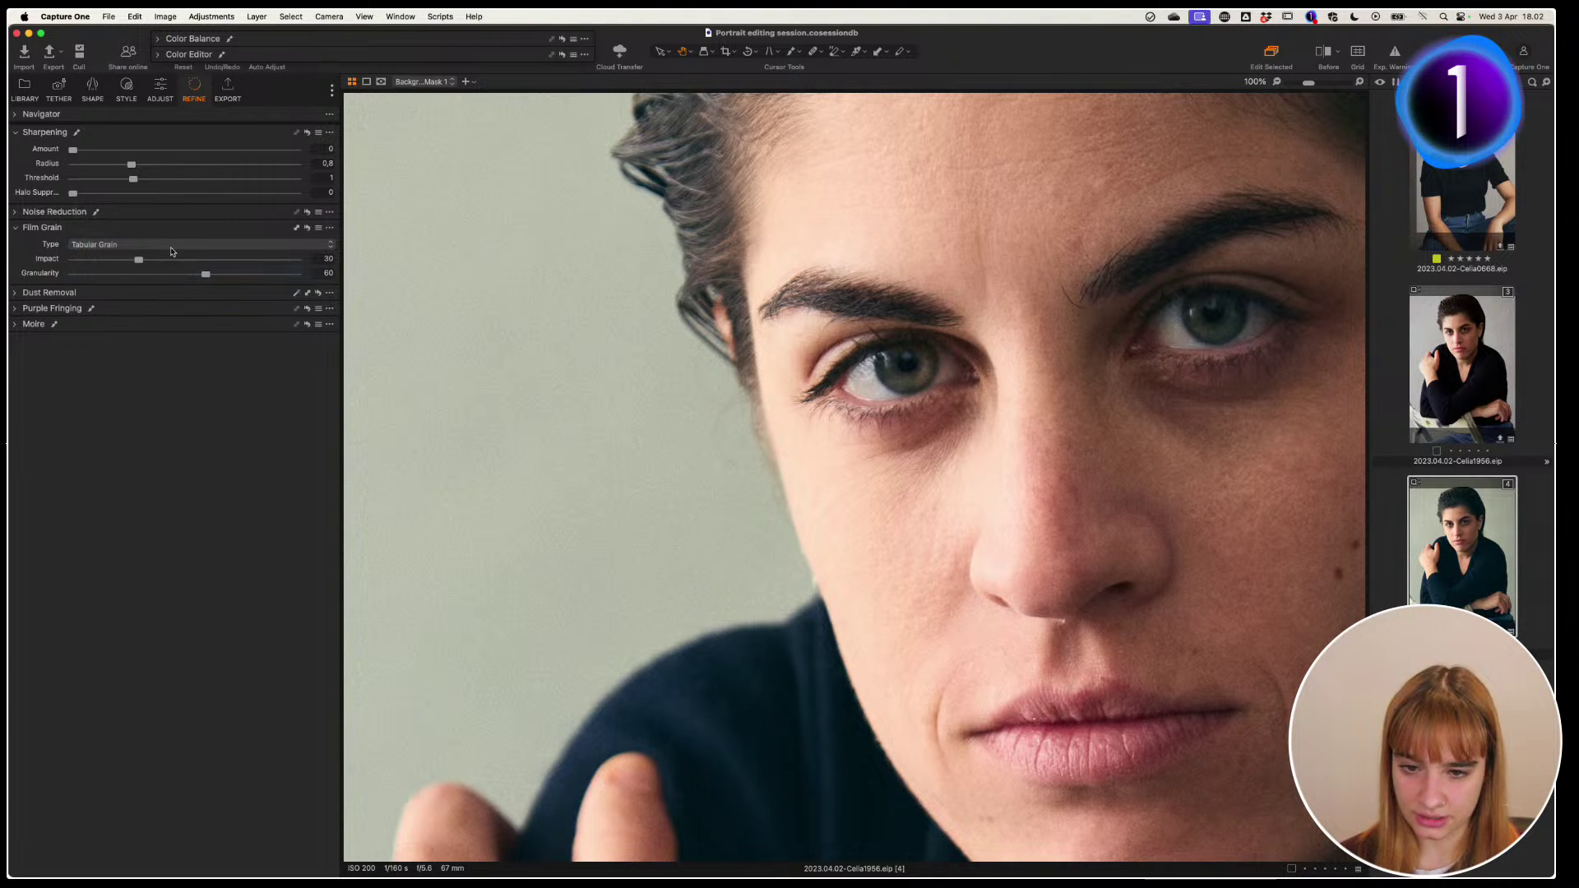
left_click(186, 245)
left_click(189, 259)
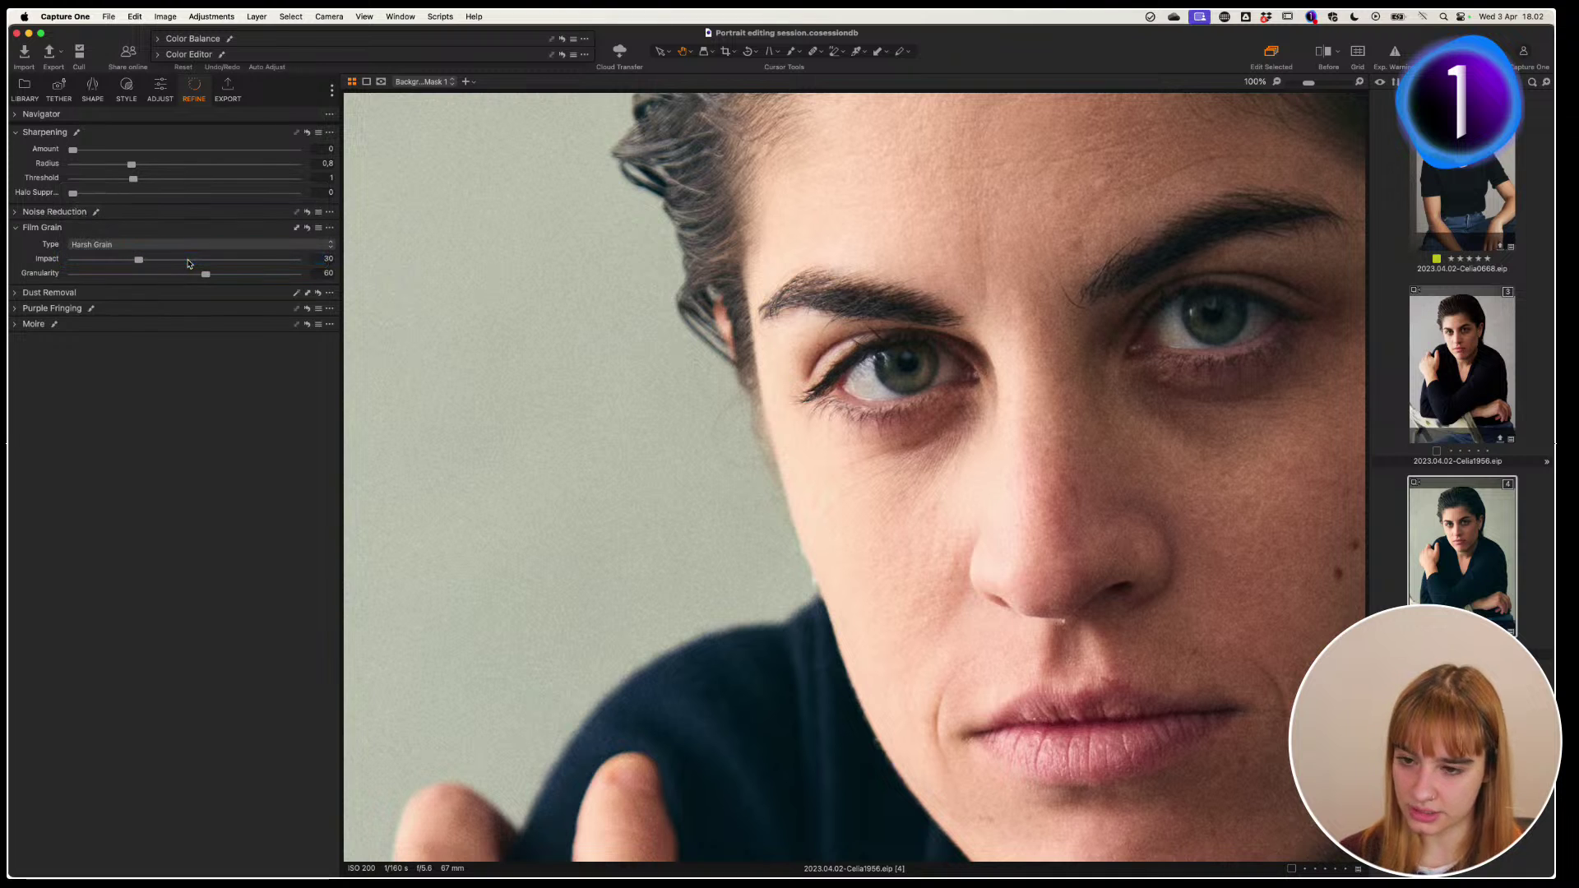
left_click(182, 244)
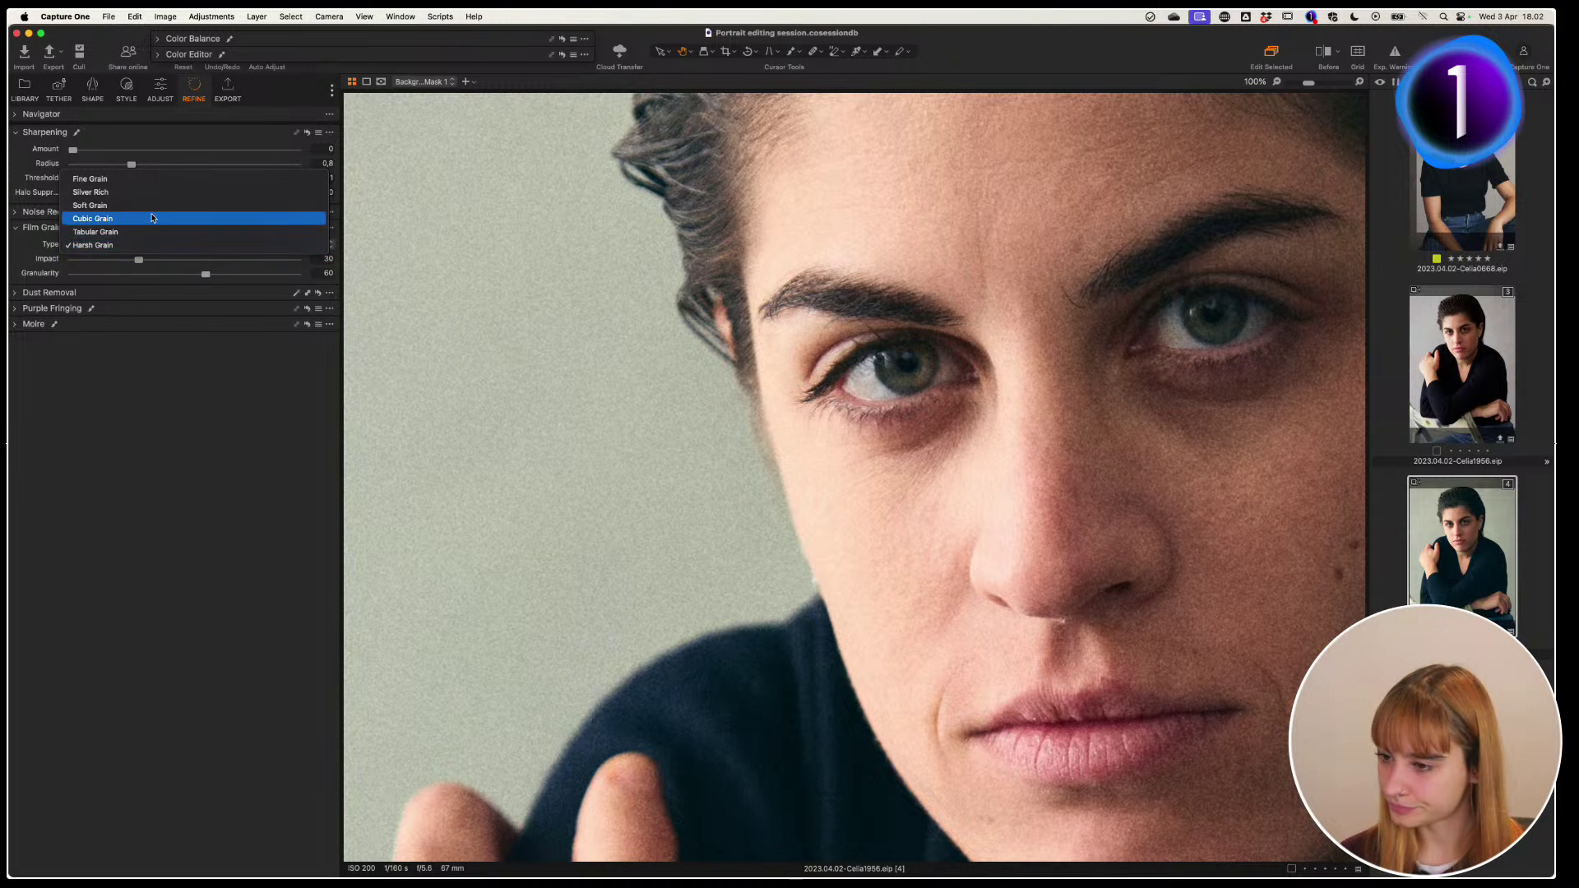
left_click(155, 216)
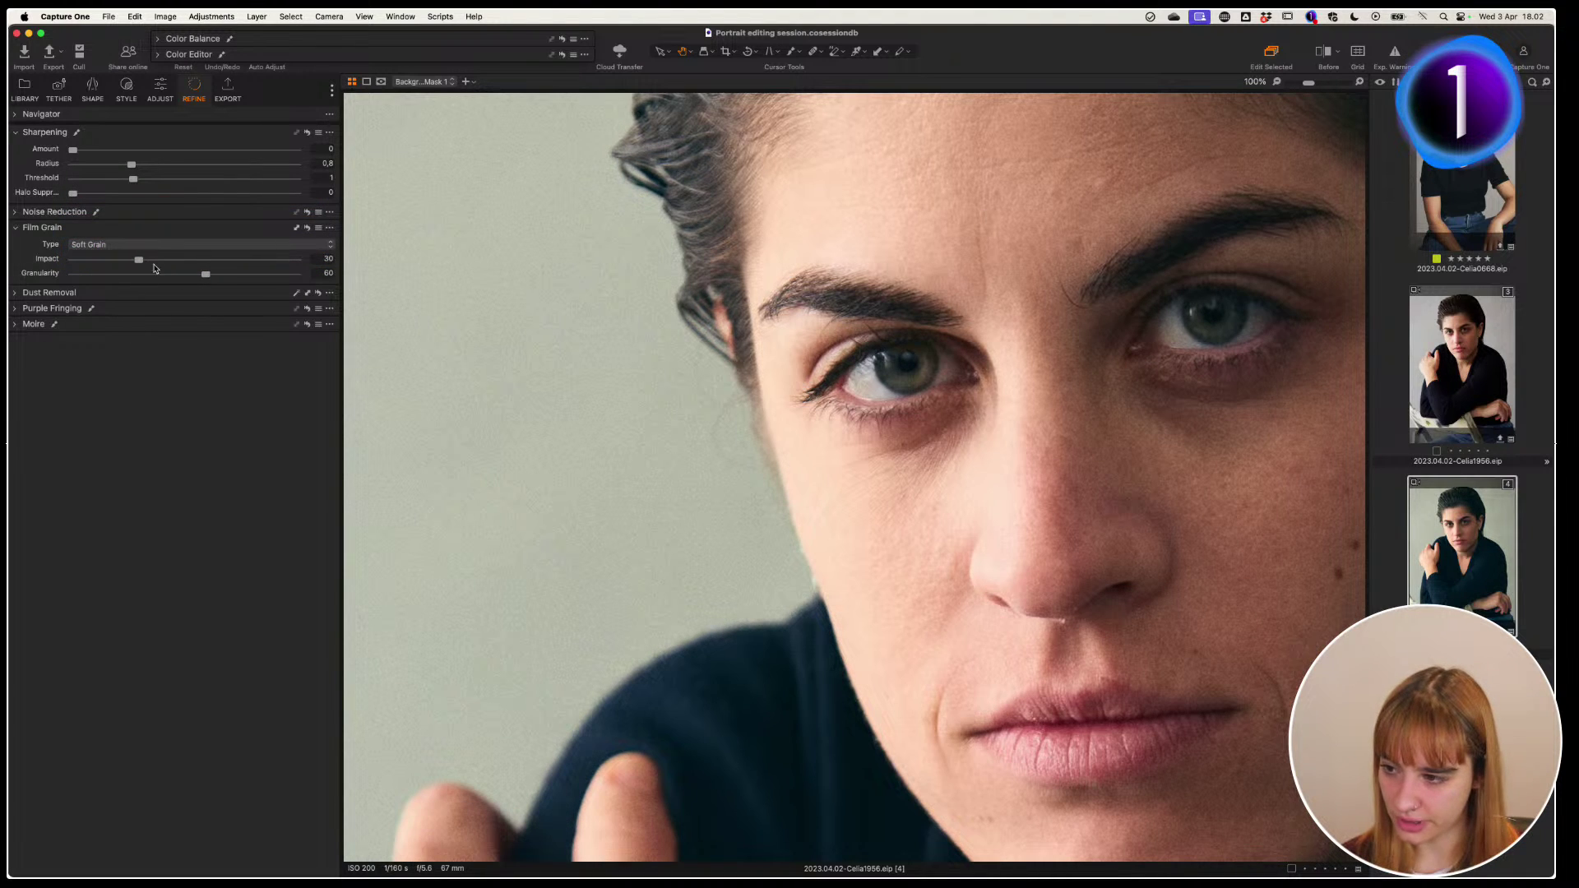
Raise the film grain's granularity to 69 and reduce its impact to about 24
left_click_drag(200, 280, 227, 275)
scroll(1020, 514, "right", 6)
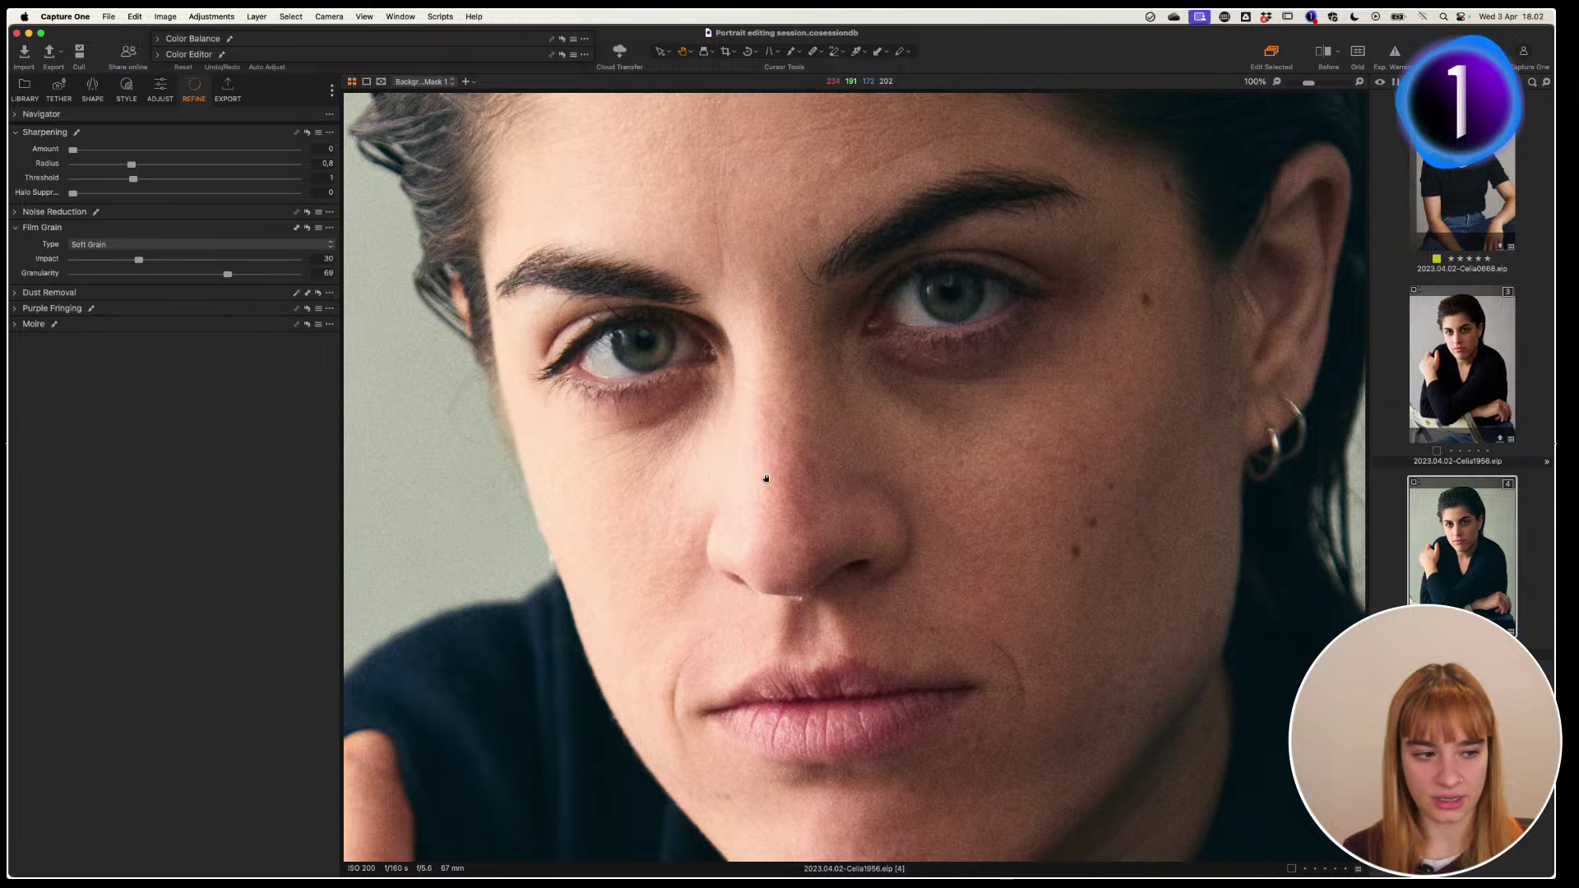
key("super+0")
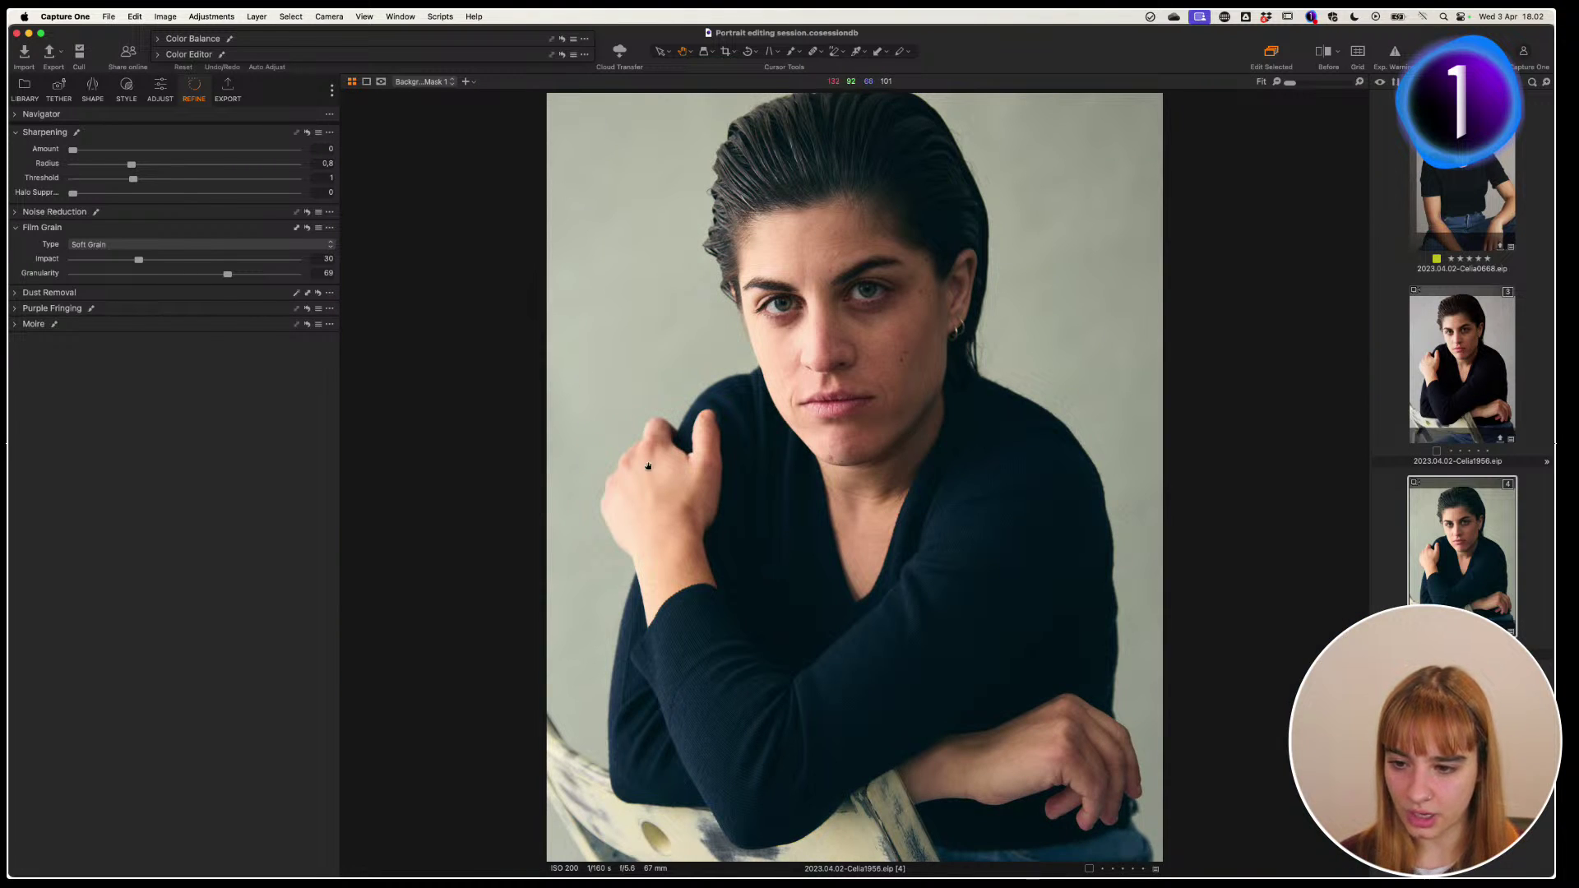
left_click(164, 95)
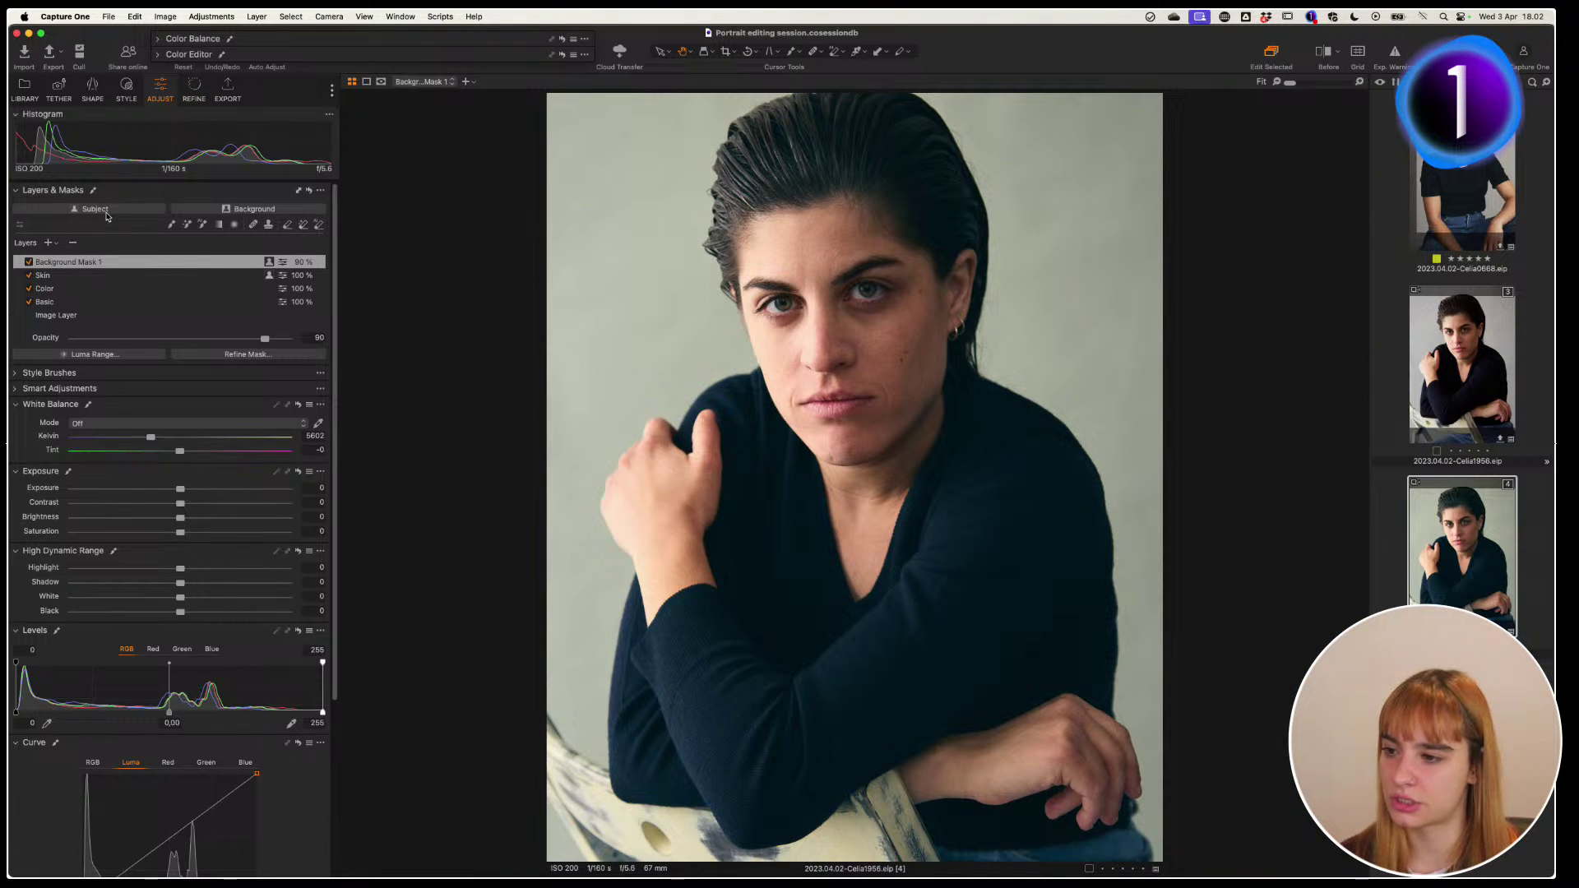
left_click(194, 86)
left_click(126, 259)
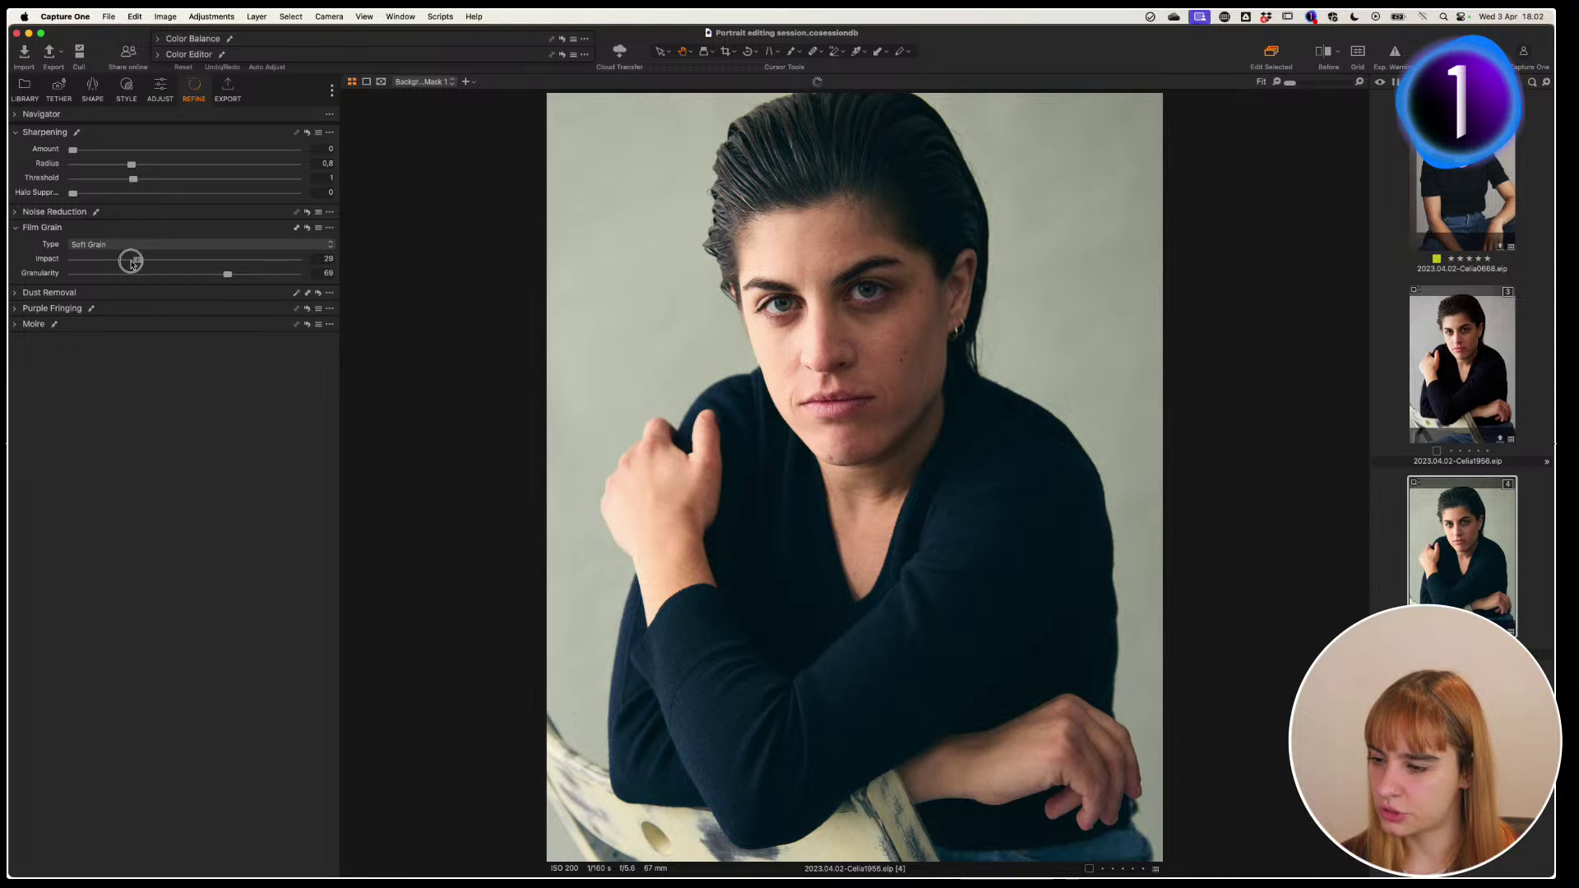
left_click_drag(124, 265, 122, 261)
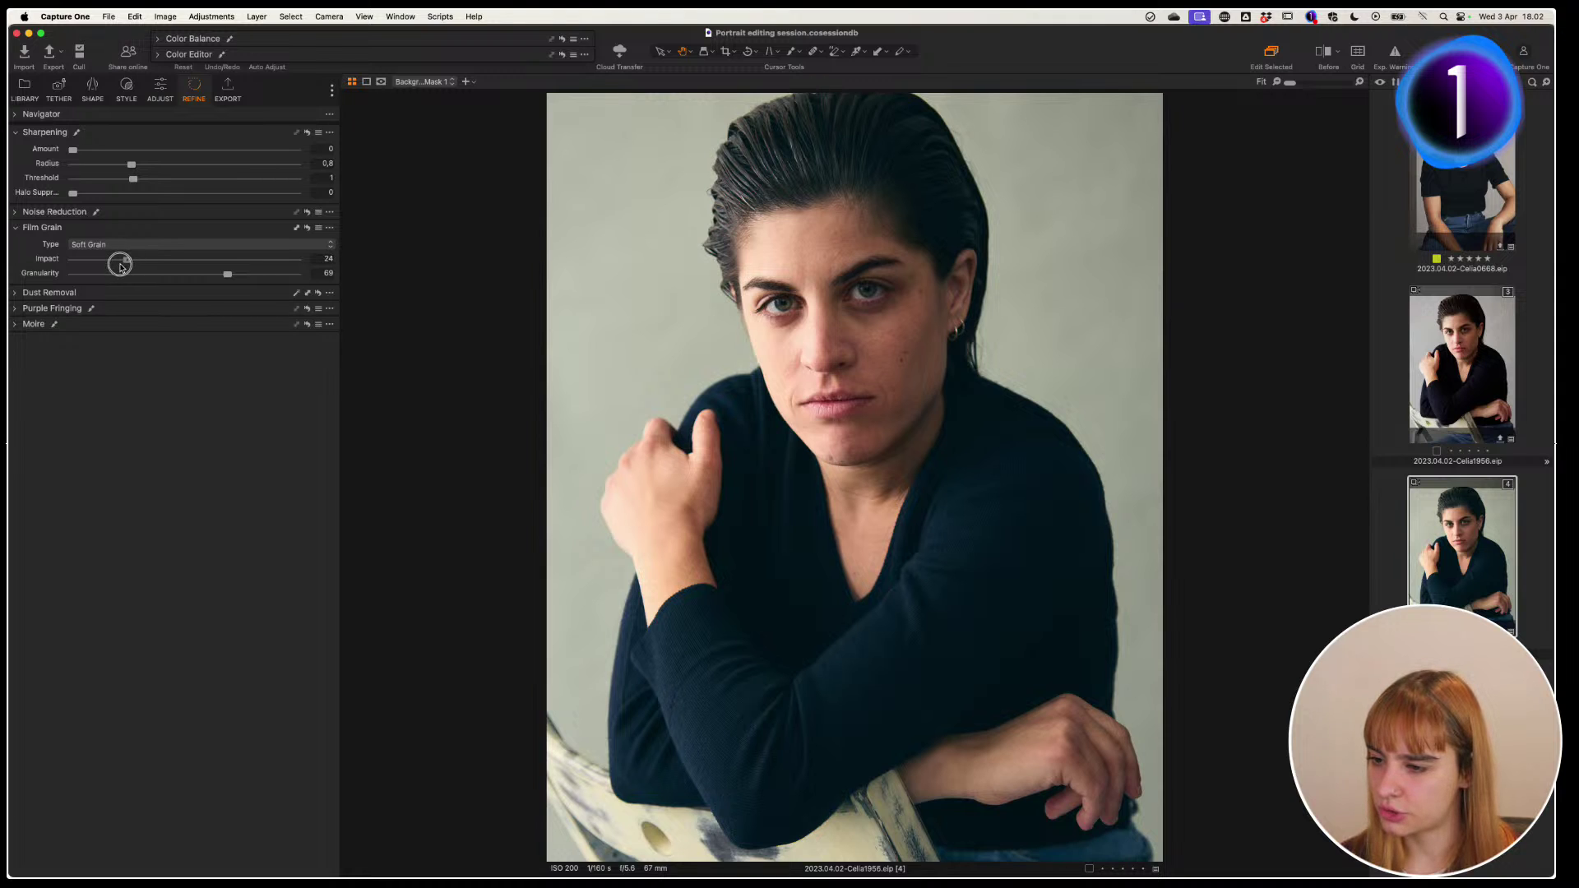
Paint over both irises with the built-in Iris Enhance style brush, working at 100% zoom
left_click(160, 101)
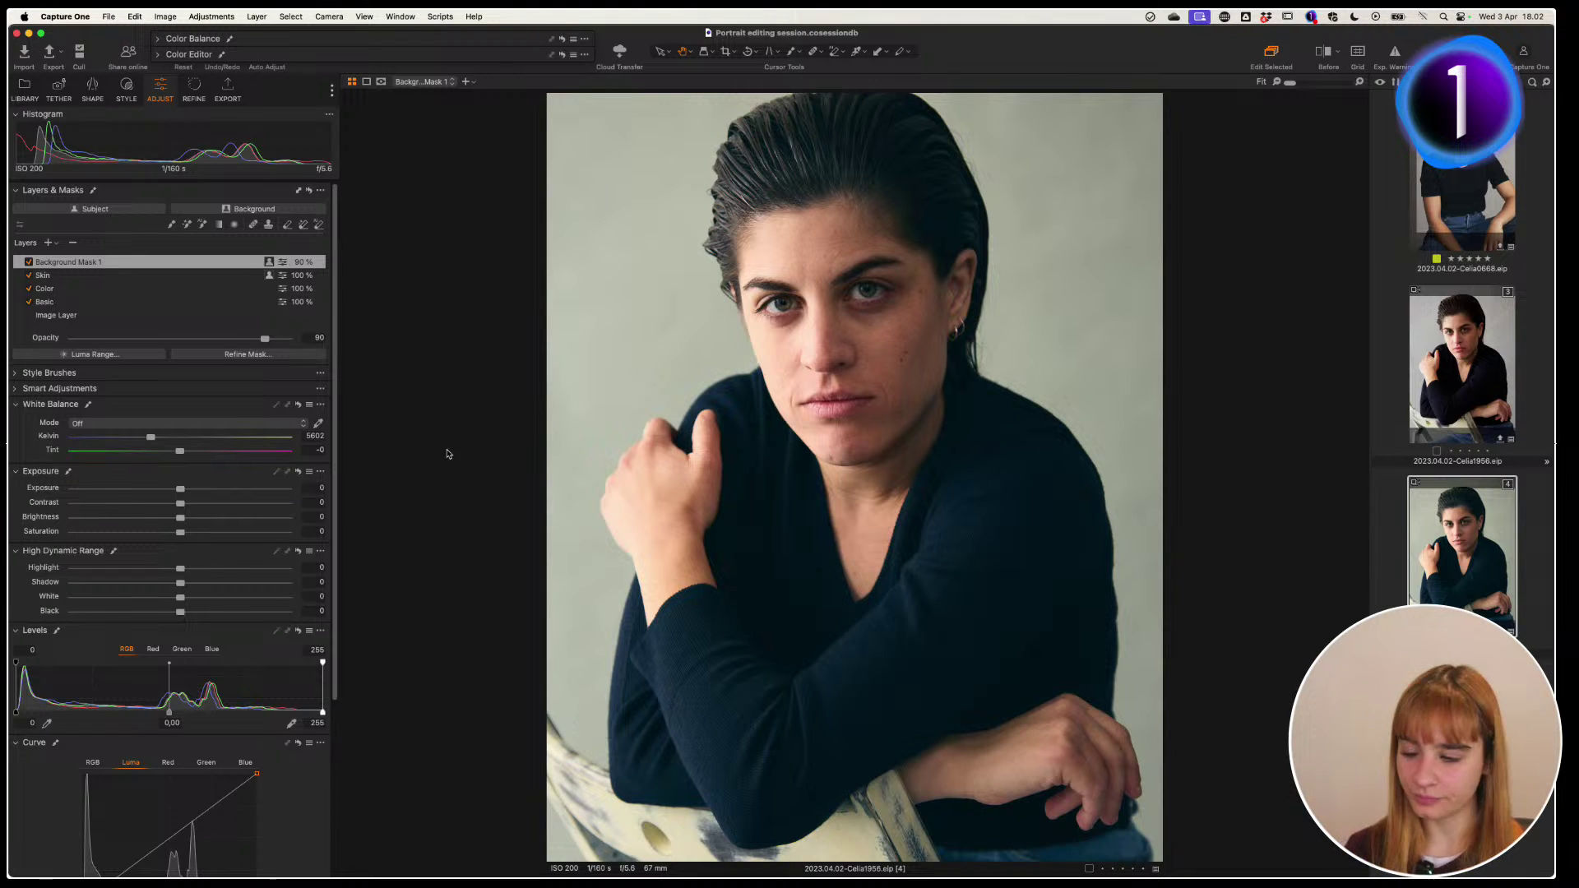
left_click(15, 374)
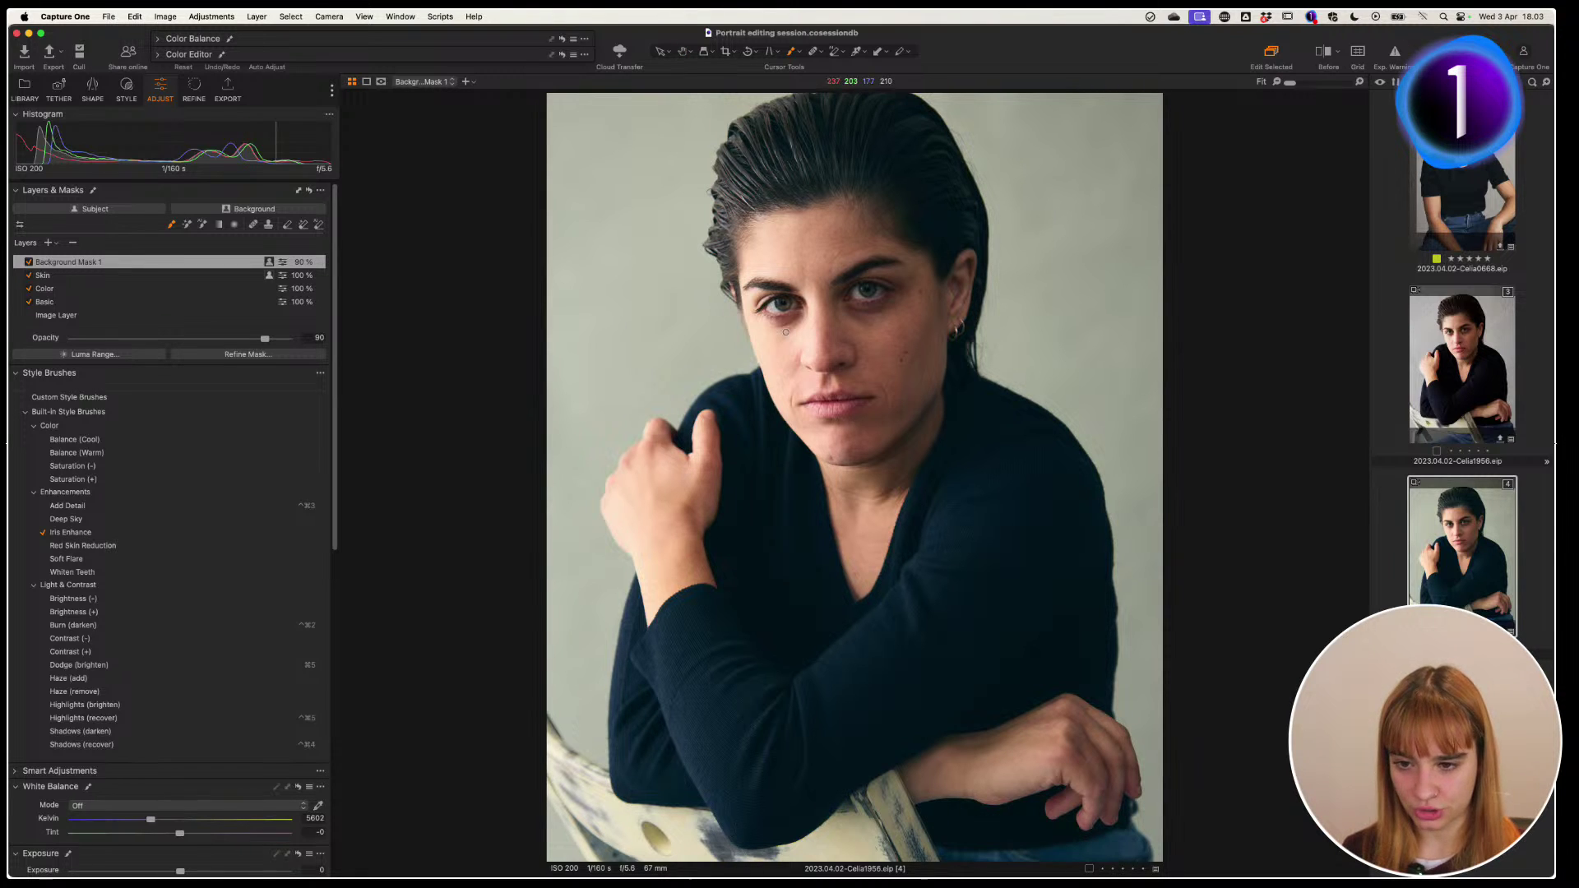
left_click_drag(1293, 86, 1308, 83)
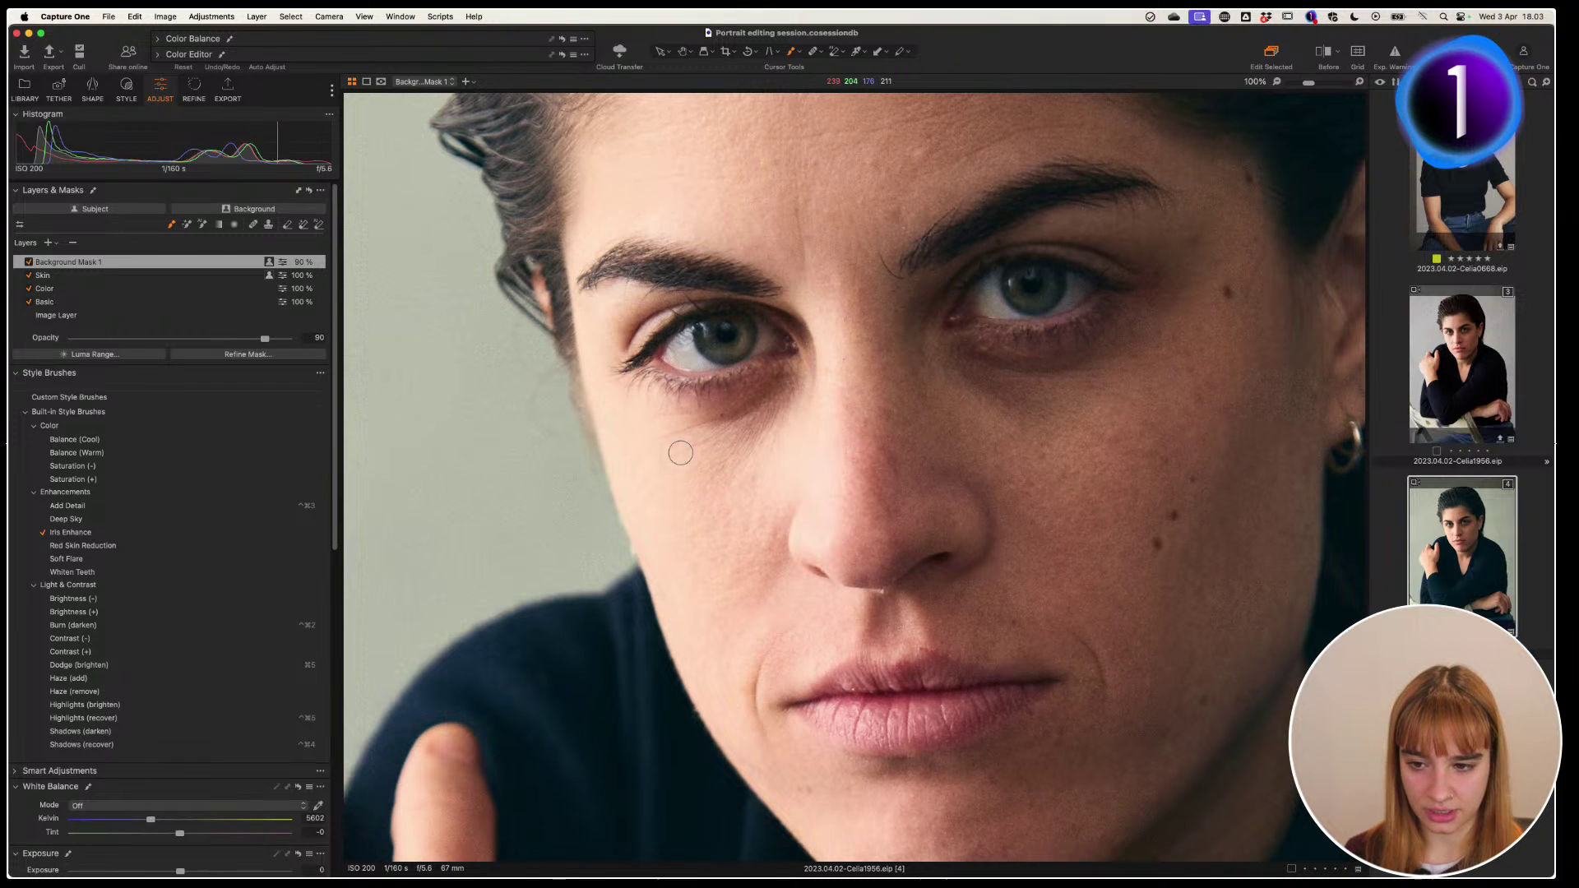
mouse_move(712, 330)
left_mouse_down()
mouse_move(742, 320)
mouse_move(779, 357)
mouse_move(737, 320)
mouse_move(696, 351)
left_mouse_up()
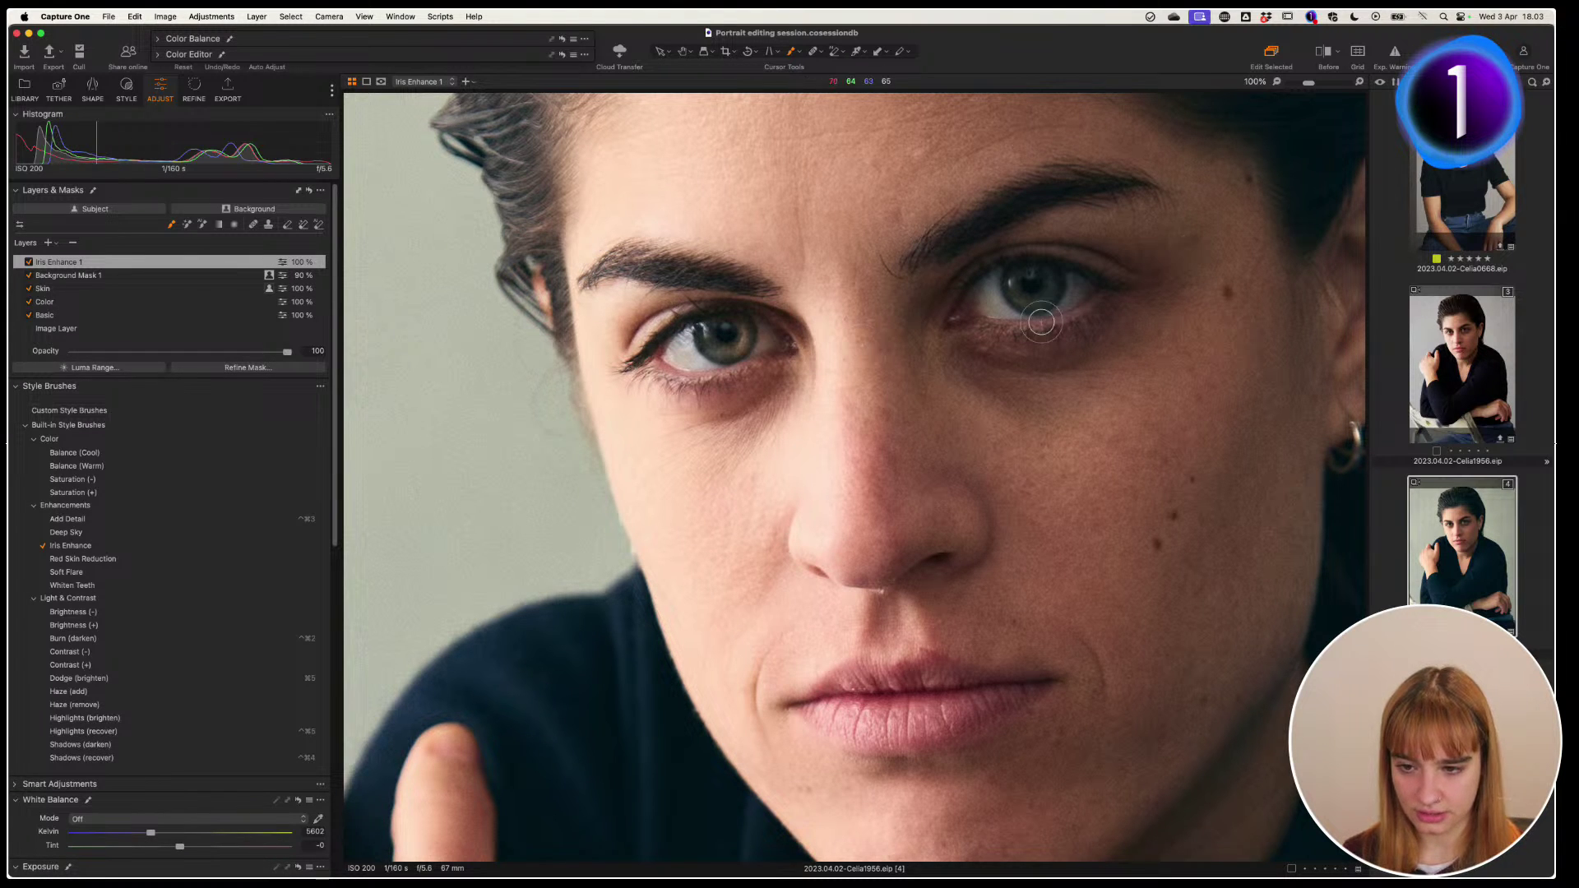
mouse_move(1039, 325)
left_mouse_down()
mouse_move(993, 301)
mouse_move(1005, 282)
mouse_move(1133, 349)
mouse_move(1025, 380)
mouse_move(1041, 269)
mouse_move(1020, 282)
mouse_move(1068, 261)
mouse_move(1051, 302)
mouse_move(1005, 264)
mouse_move(1014, 287)
mouse_move(1053, 272)
left_mouse_up()
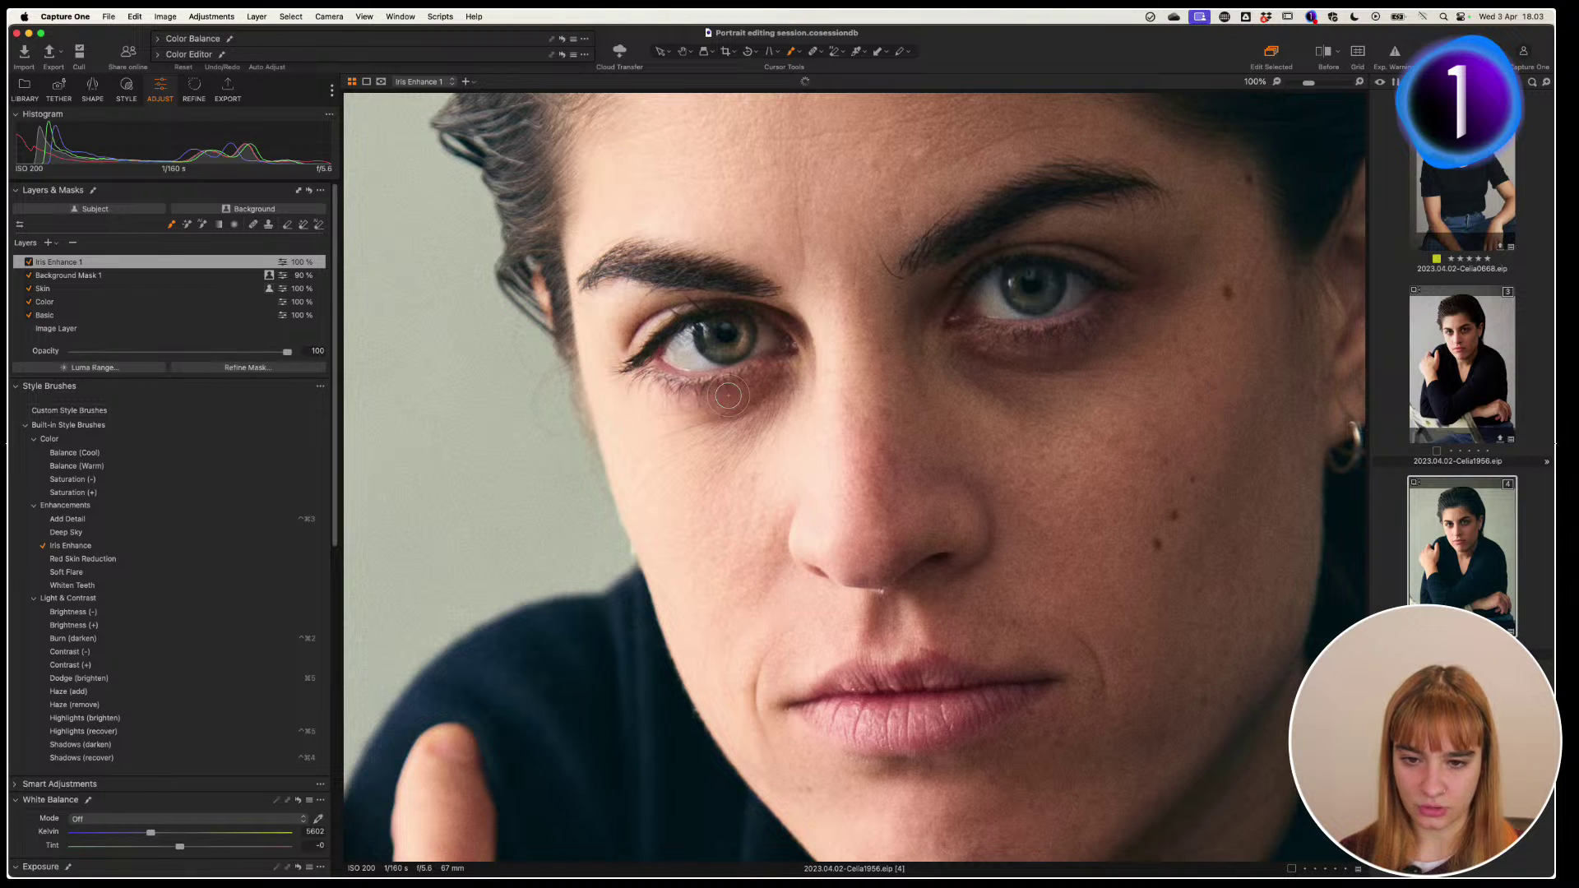
Check the Iris Enhance mask overlay and brush settings, then compare the eyes with the layer off and on
key("m")
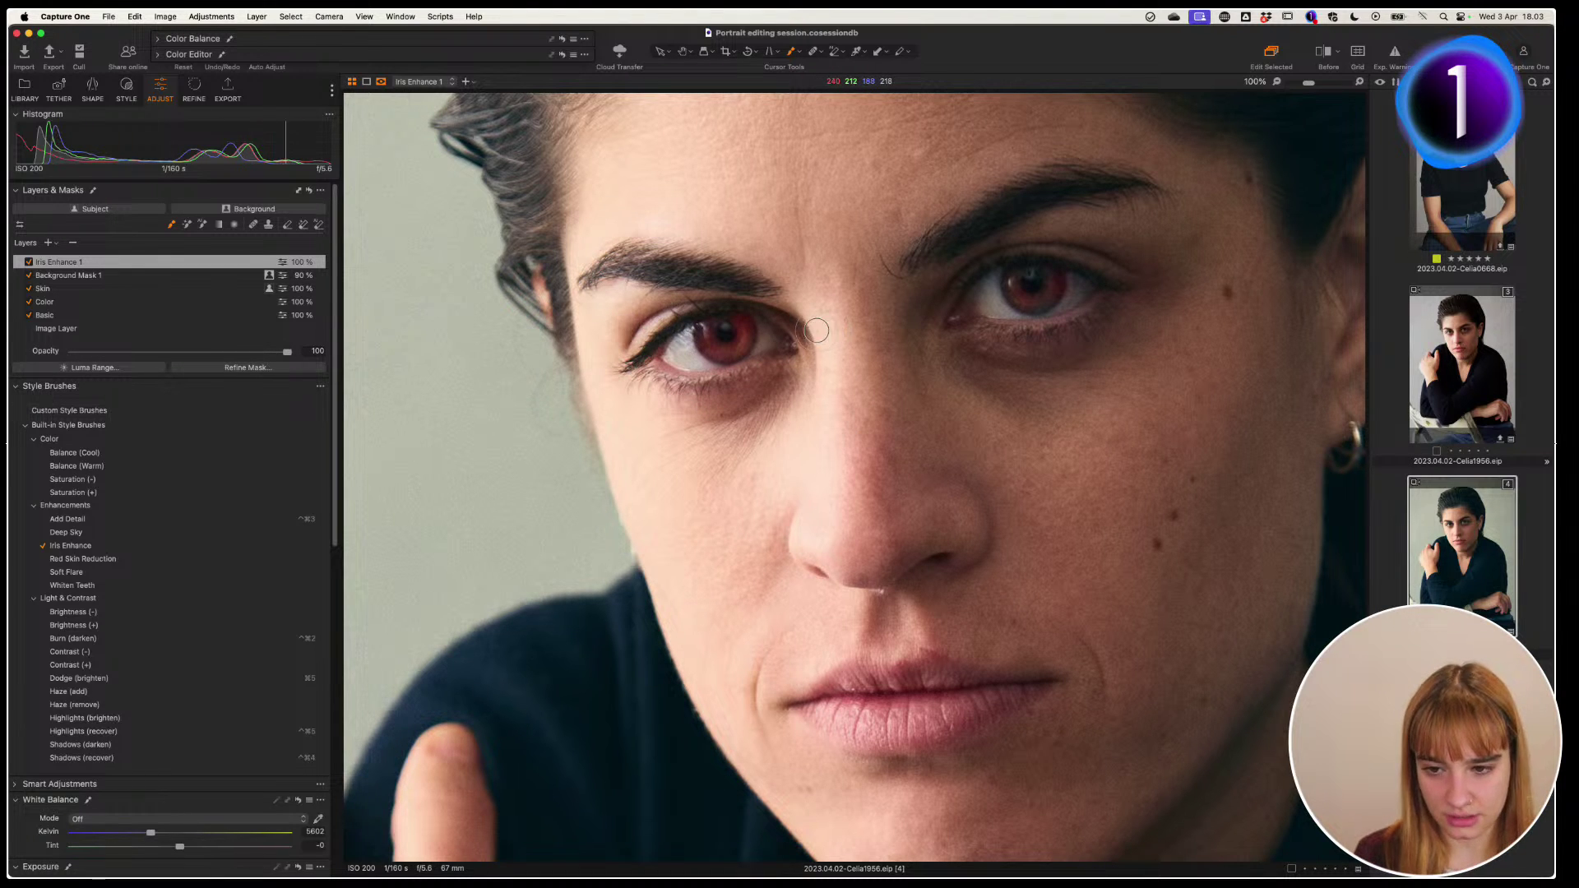
right_click(818, 330)
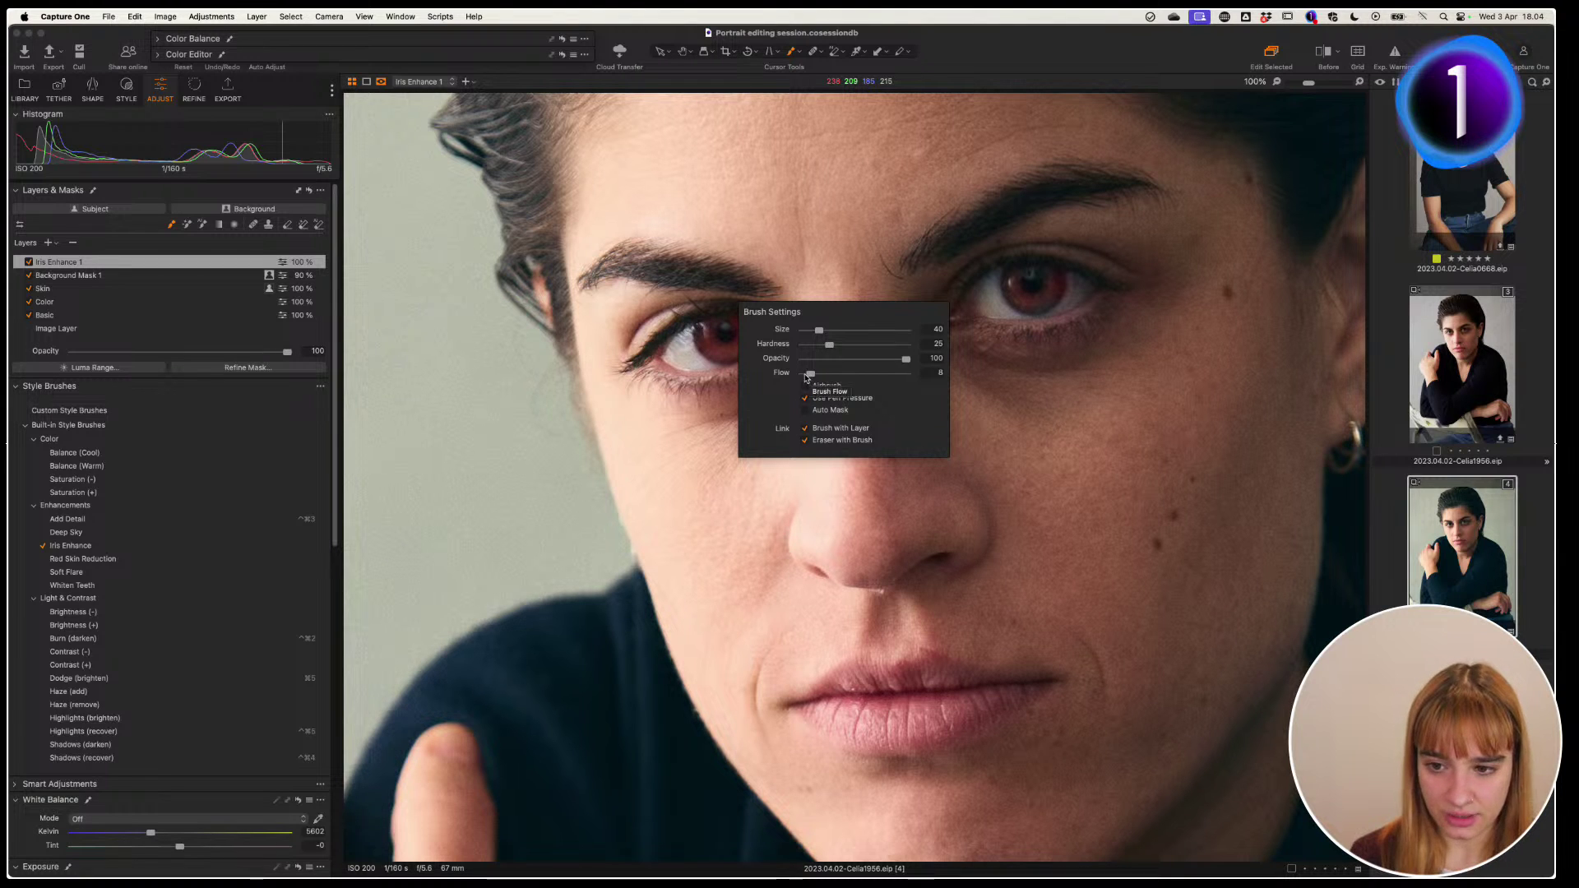
key("m")
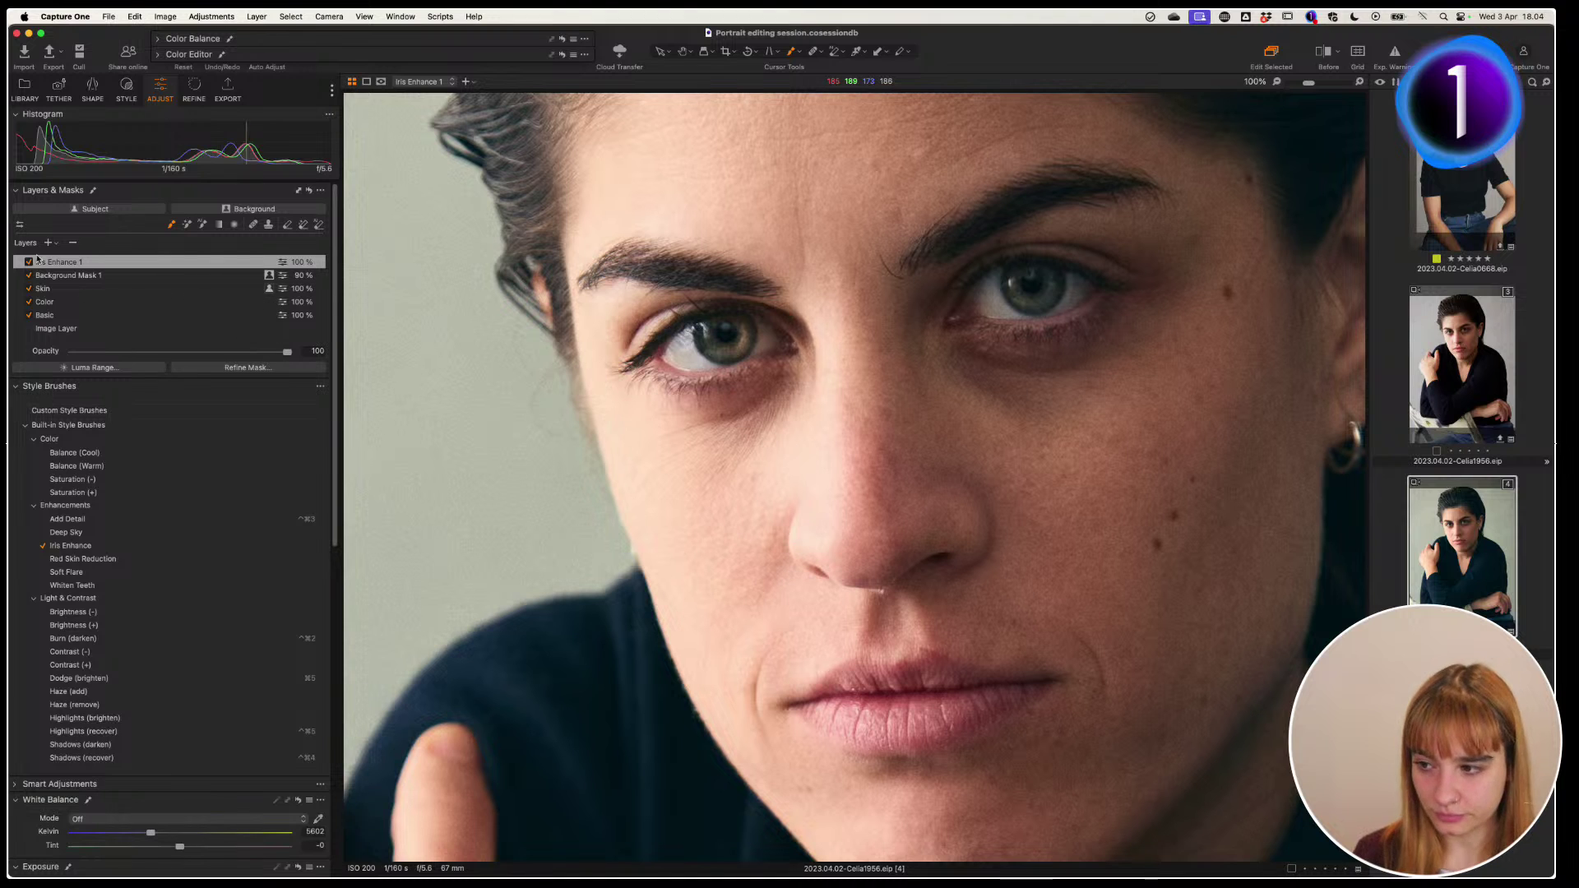
left_click(27, 262)
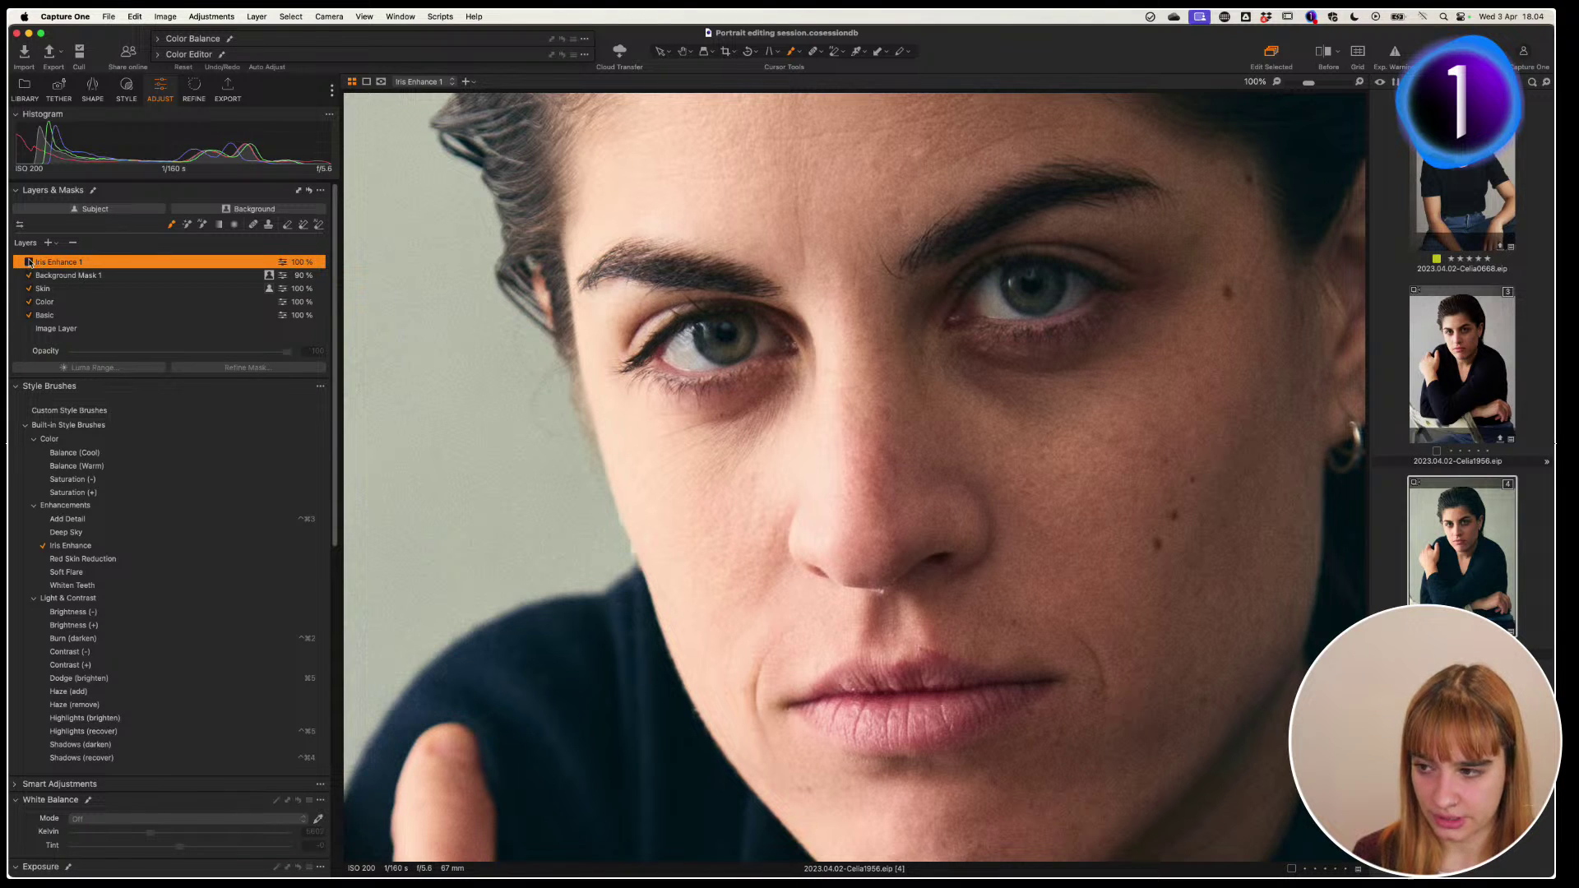
left_click(28, 263)
Reduce the Iris Enhance layer's opacity to 60 and compare the full portrait with the layer off and on
left_click(1299, 86)
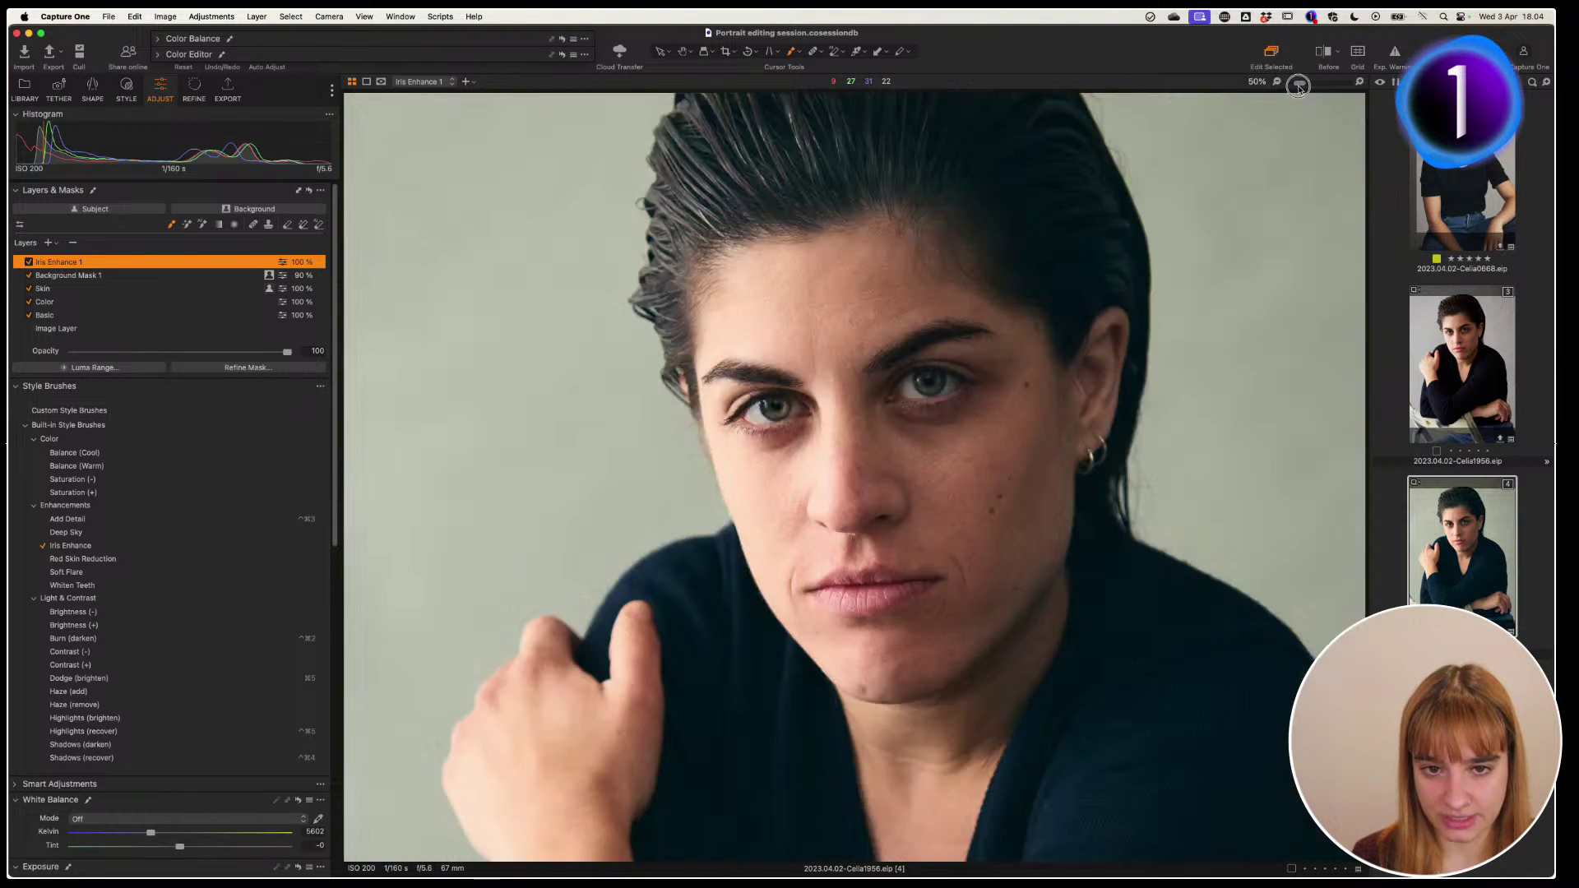
left_click_drag(1299, 86, 1288, 83)
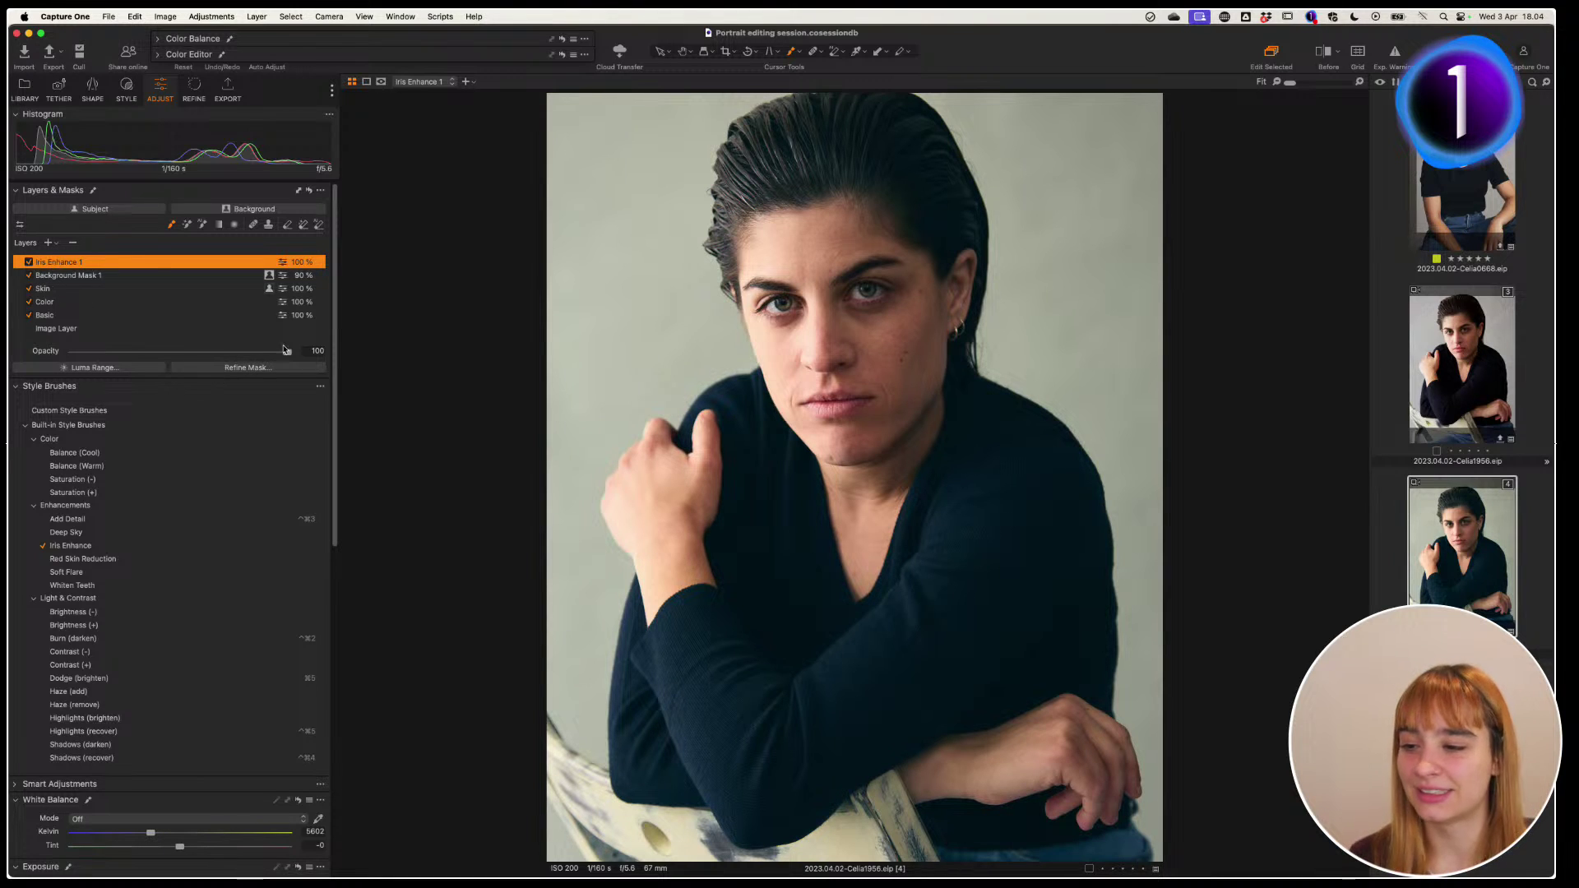
left_click_drag(280, 359, 202, 354)
left_click(28, 261)
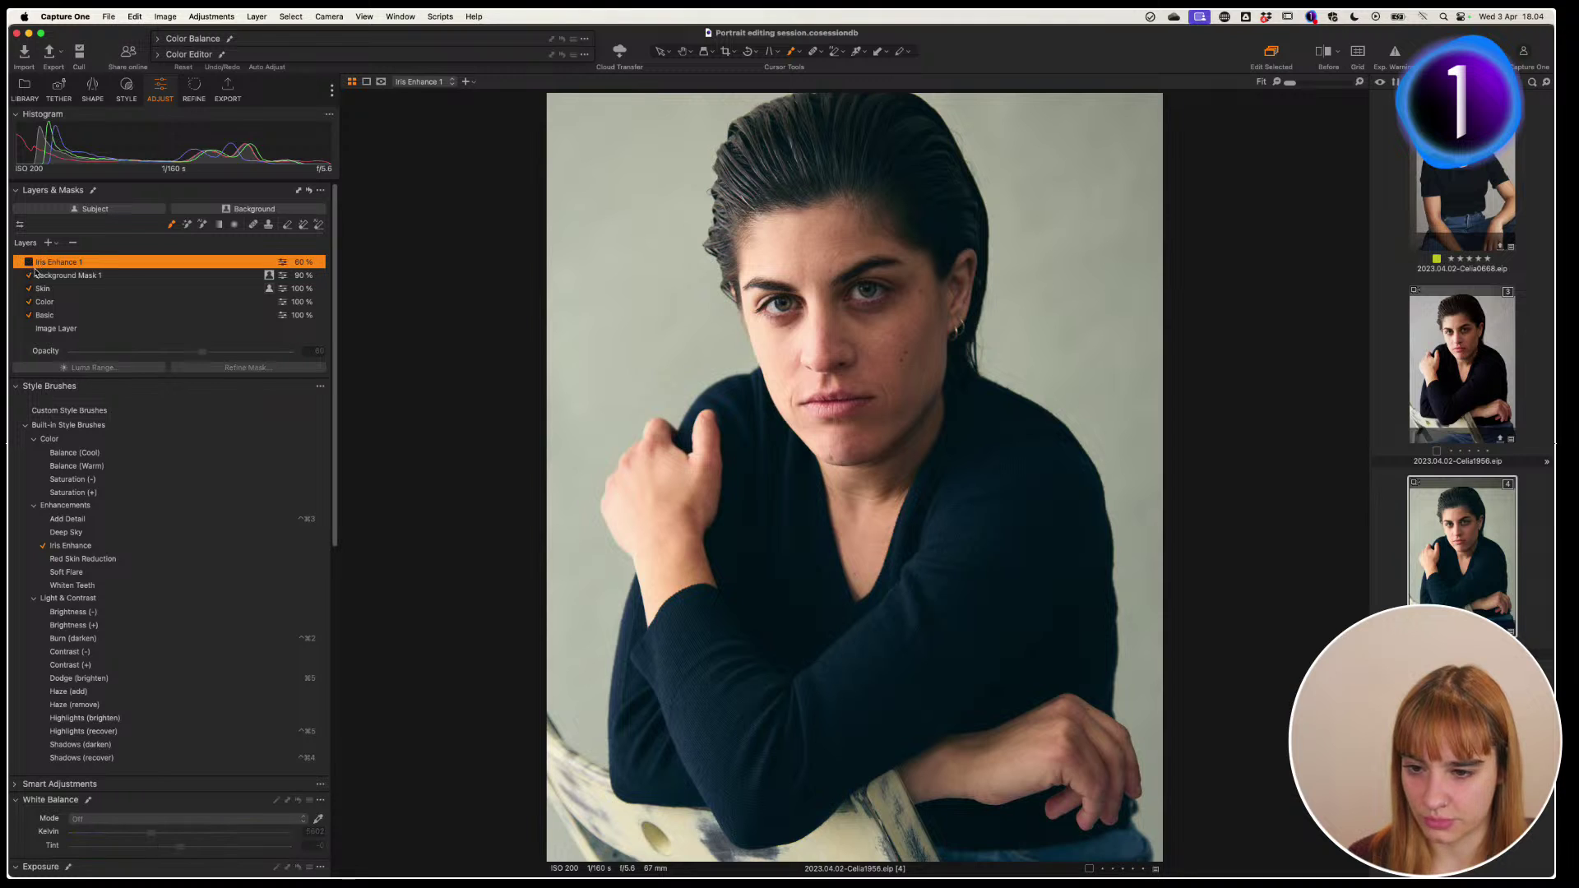
left_click(29, 262)
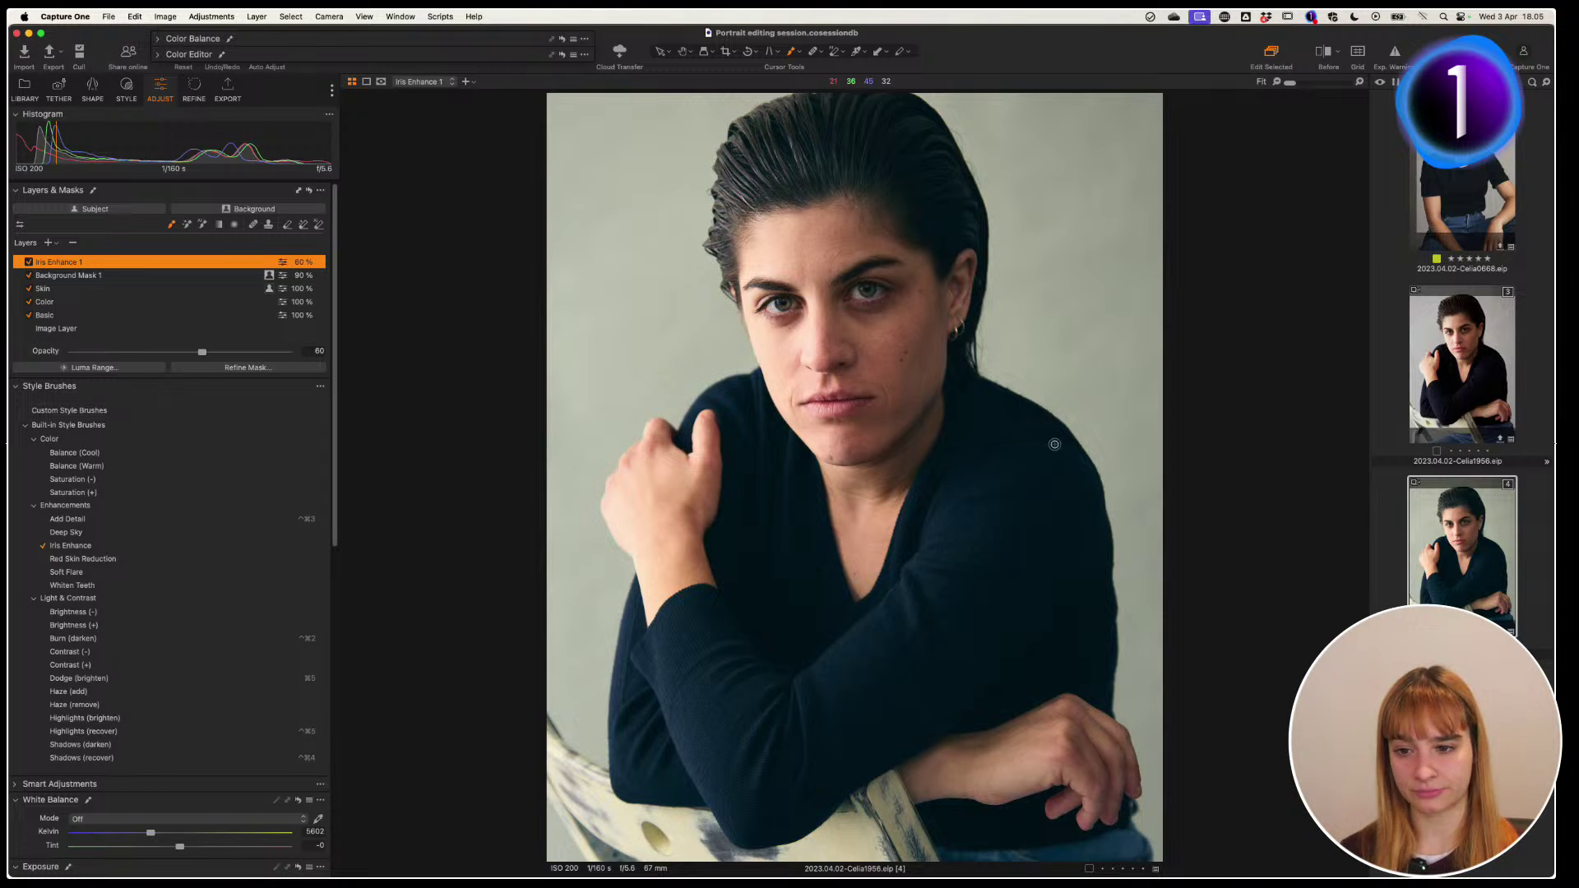
Brighten the under-eye area and upper cheek on the shadowed side of the face with the Dodge (brighten) style brush
left_click_drag(1288, 85, 1304, 83)
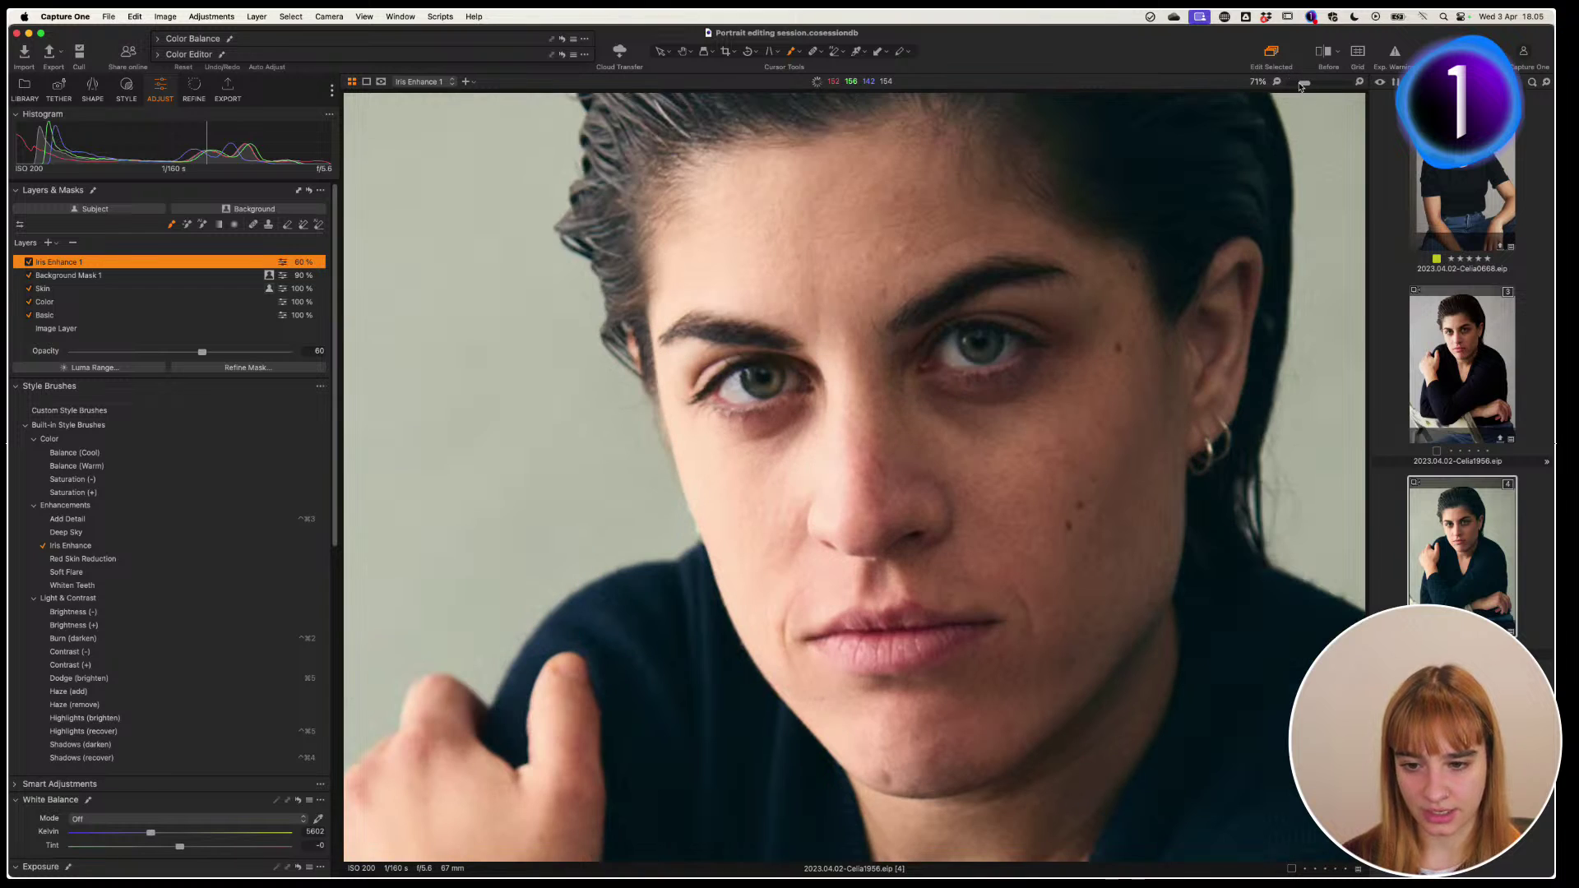
left_click_drag(937, 508, 804, 458)
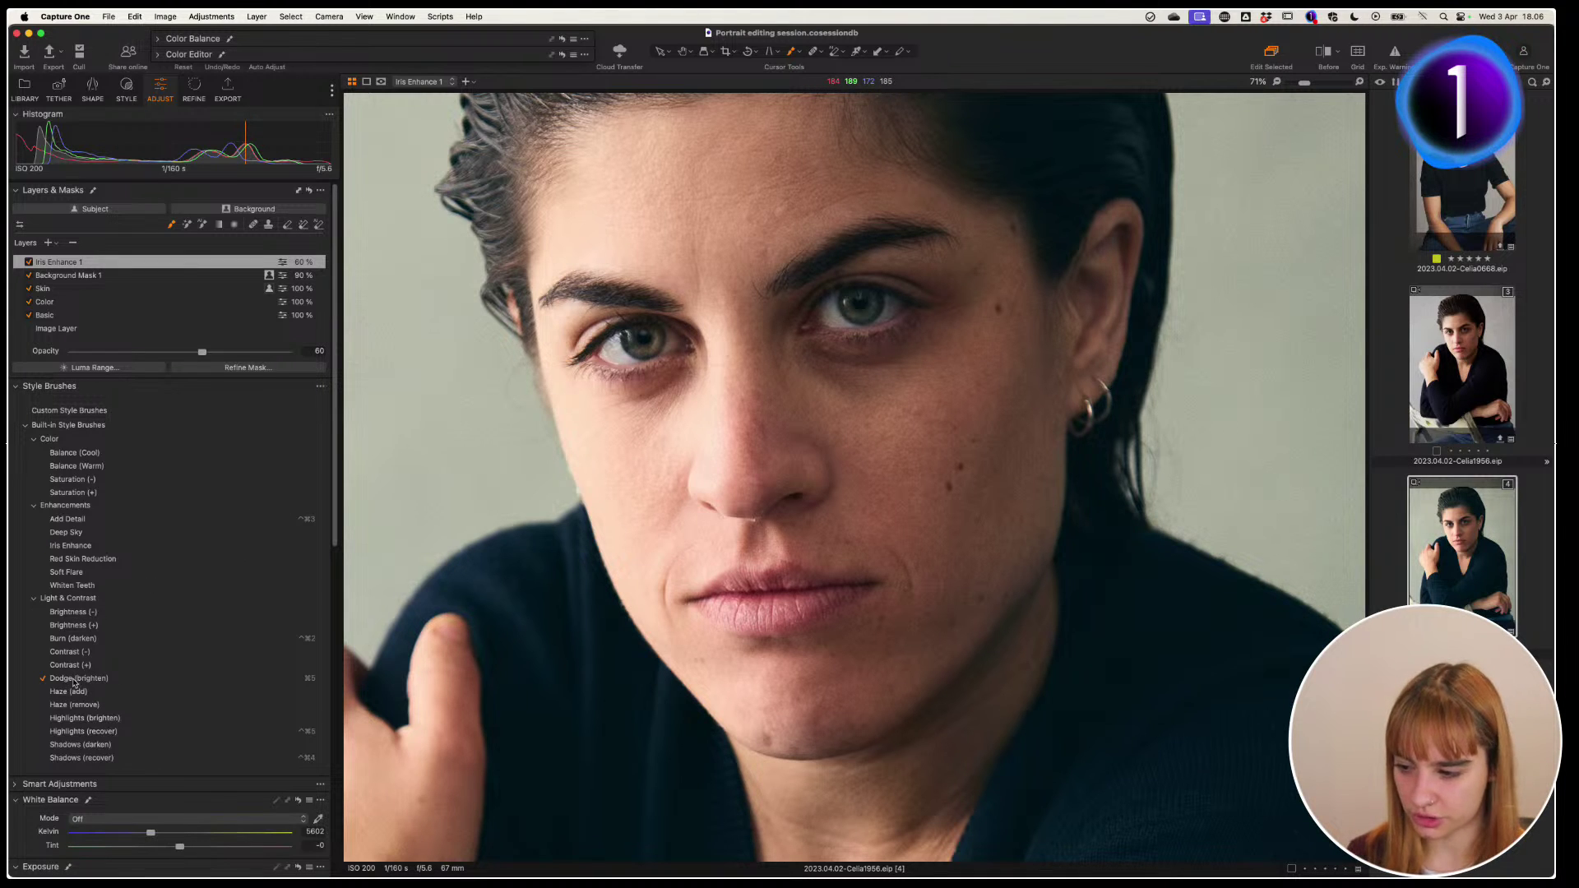
right_click(863, 363)
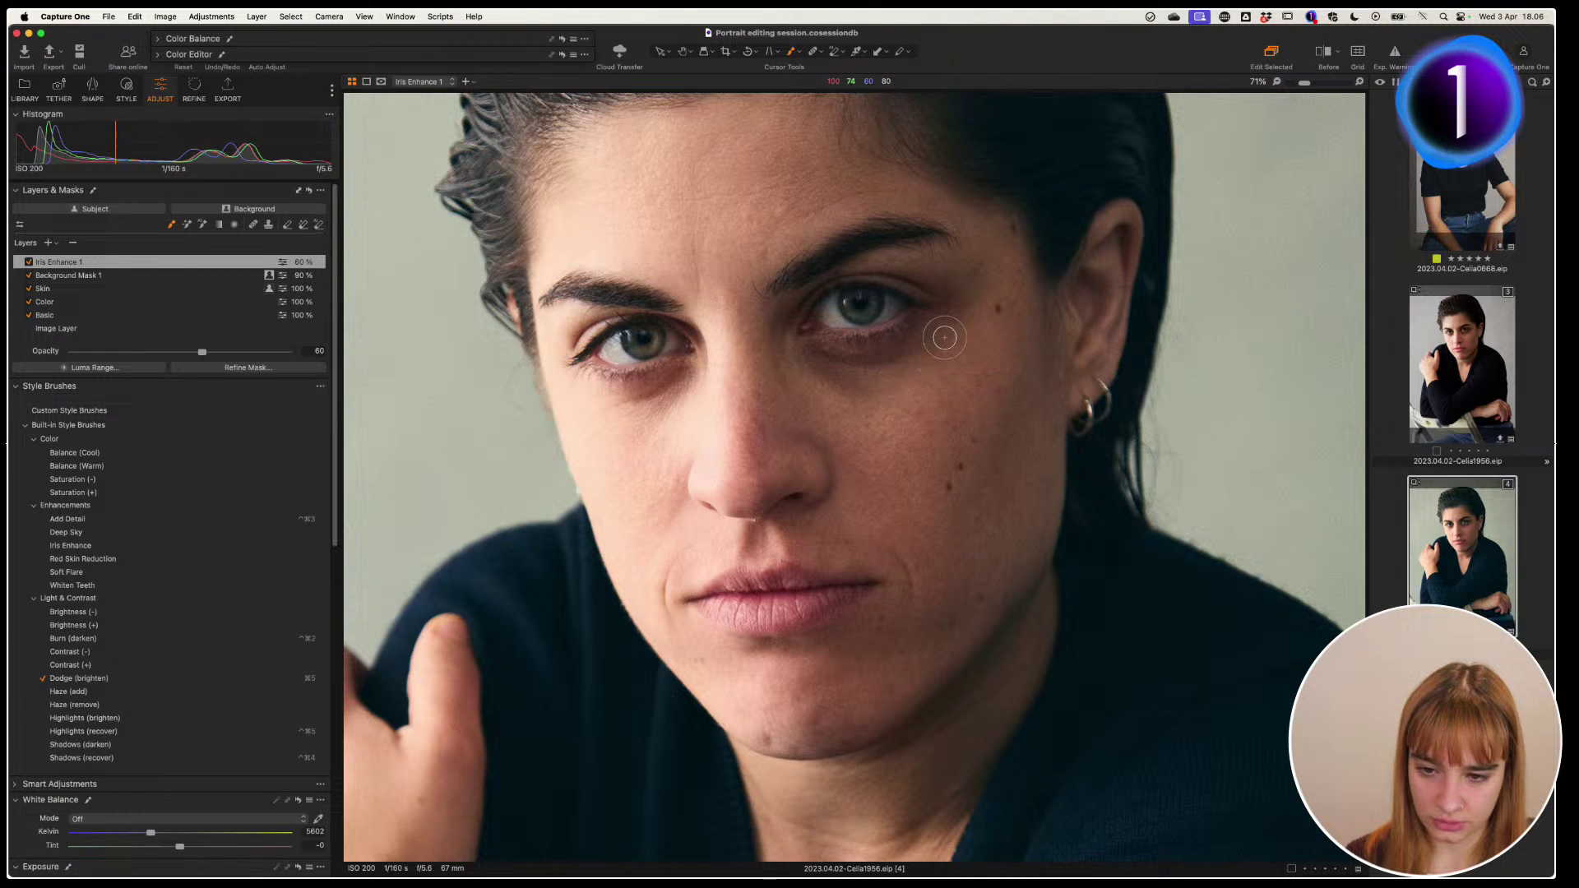
left_click(852, 396)
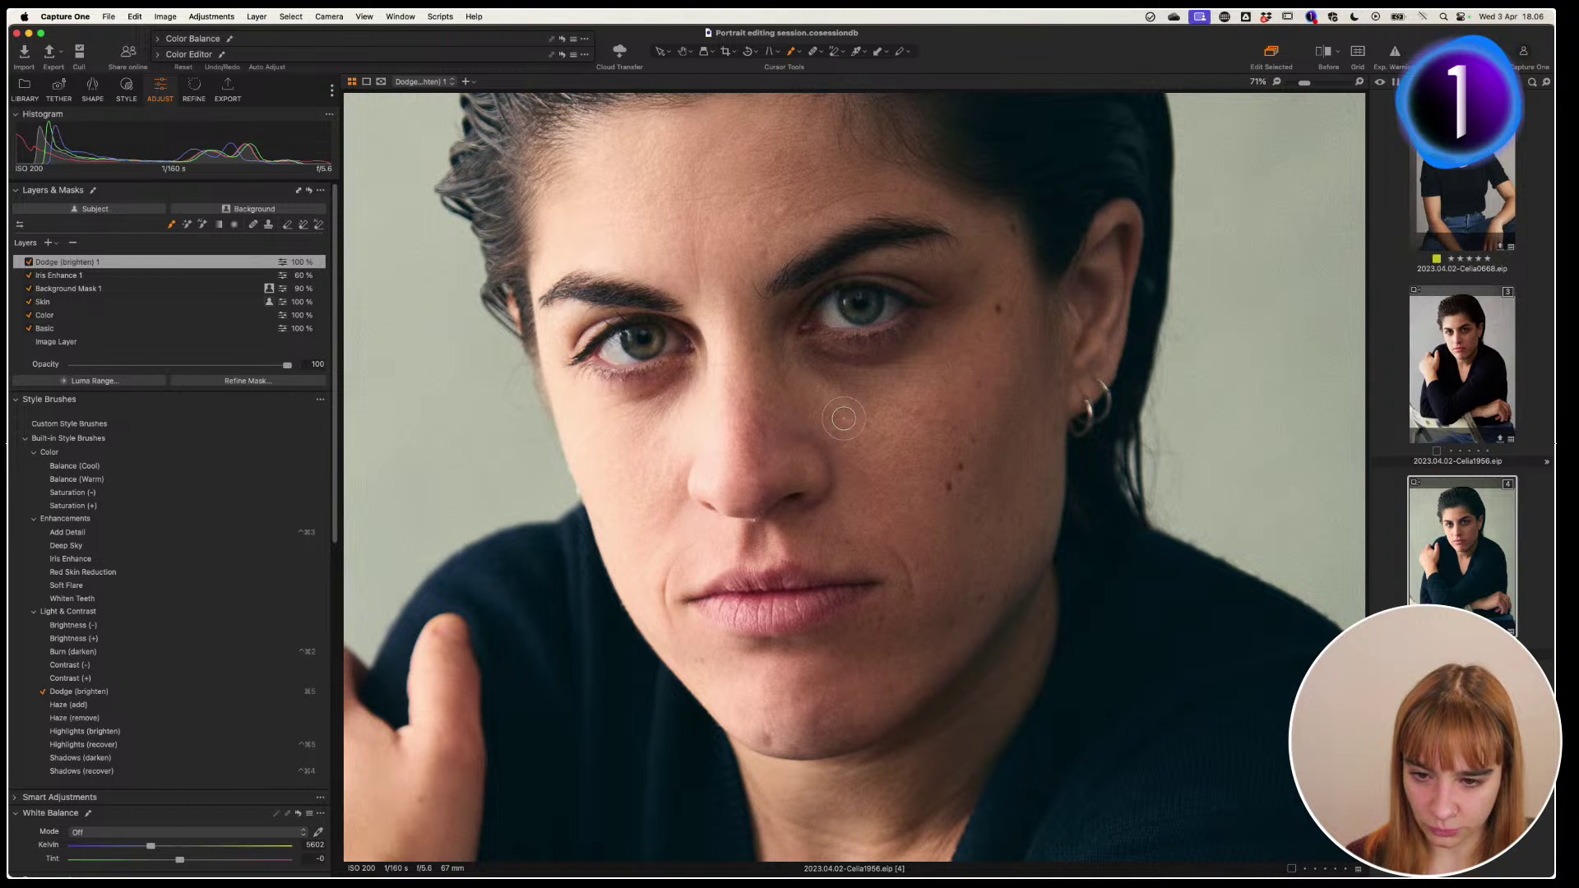
left_click_drag(913, 417, 876, 389)
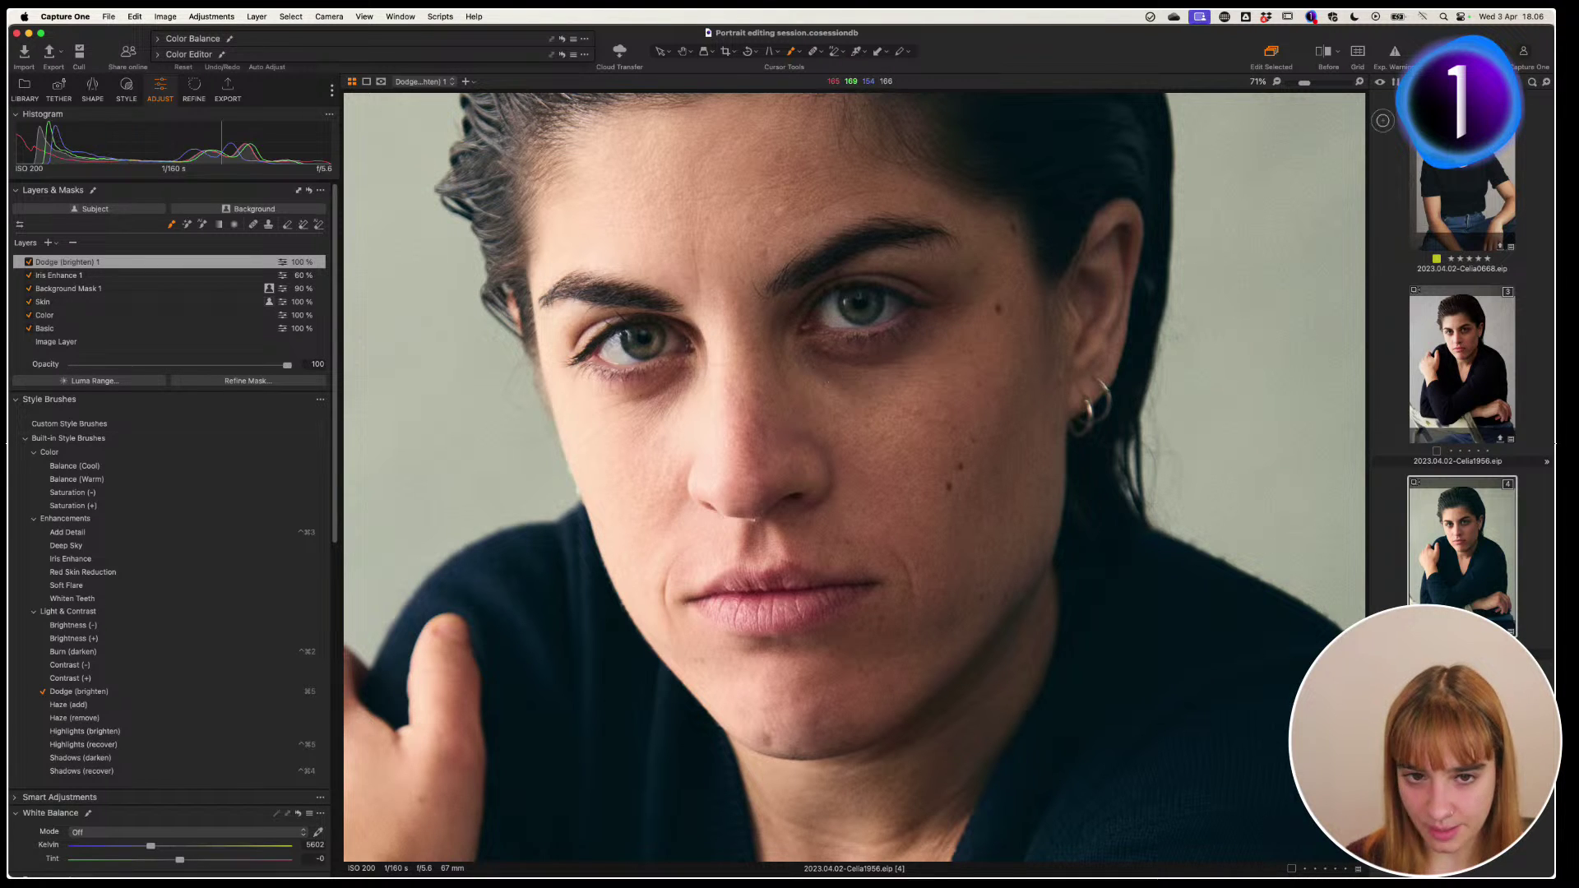
Build up the brightening below the shadow-side eye with short Dodge strokes at 100% zoom
left_click(1302, 84)
scroll(899, 483, "up", 5)
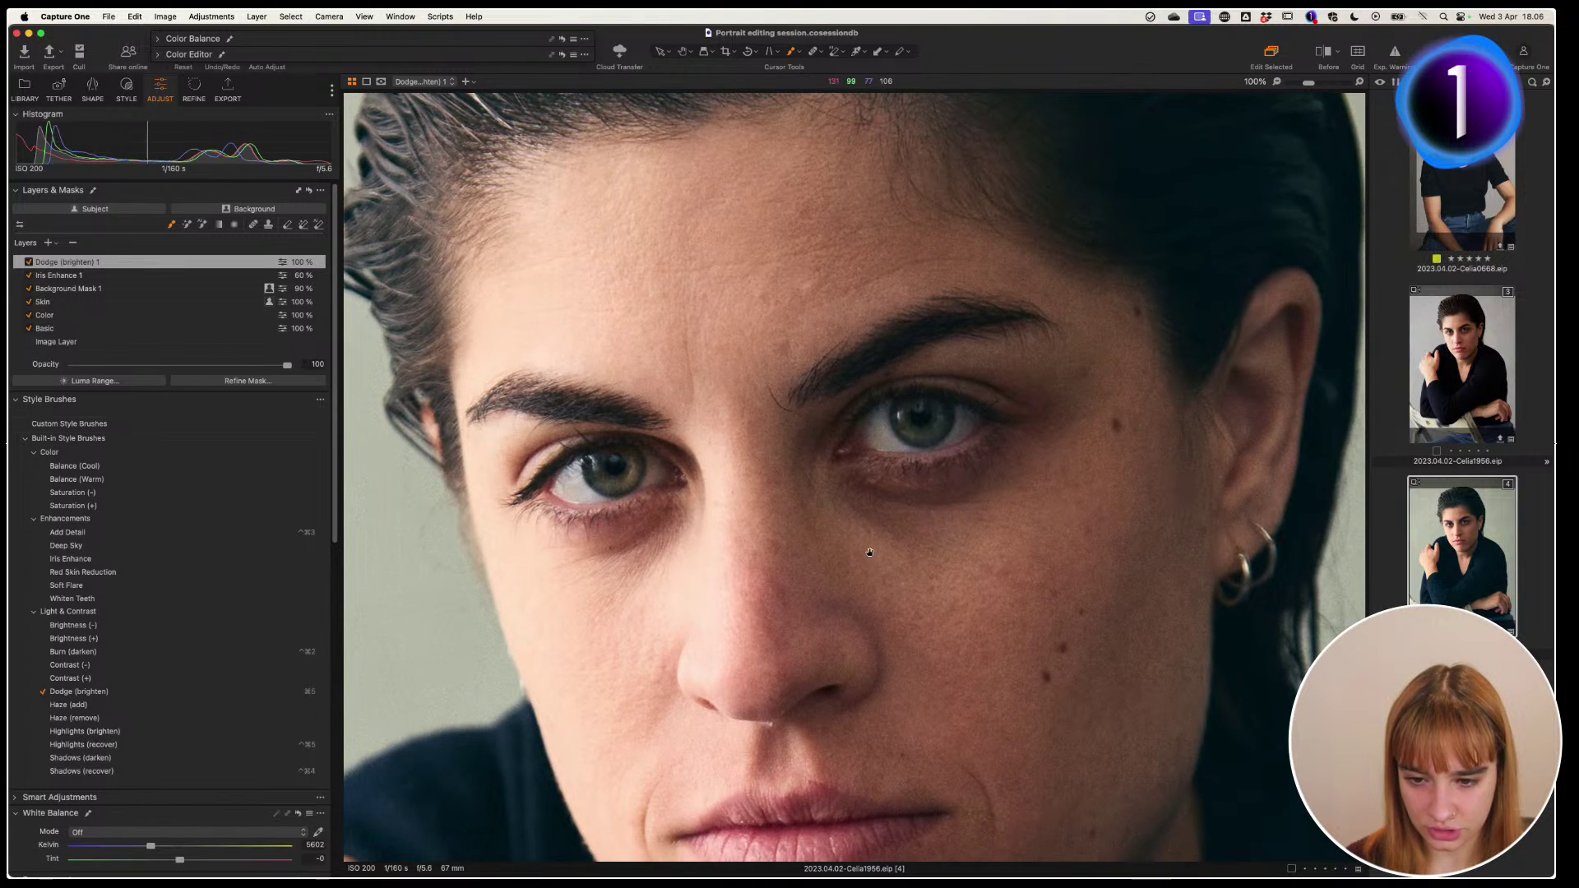
mouse_move(942, 480)
left_mouse_down()
mouse_move(870, 531)
mouse_move(852, 507)
mouse_move(912, 540)
mouse_move(843, 498)
mouse_move(933, 536)
mouse_move(853, 502)
mouse_move(928, 536)
mouse_move(884, 539)
mouse_move(923, 543)
left_mouse_up()
left_click_drag(929, 543, 942, 541)
left_click_drag(941, 531, 928, 521)
mouse_move(913, 519)
left_mouse_down()
mouse_move(938, 549)
mouse_move(973, 525)
mouse_move(891, 511)
mouse_move(864, 485)
mouse_move(1016, 473)
mouse_move(981, 481)
mouse_move(1031, 434)
mouse_move(918, 502)
mouse_move(954, 503)
mouse_move(1020, 442)
mouse_move(1031, 461)
mouse_move(931, 504)
mouse_move(894, 495)
mouse_move(979, 498)
mouse_move(900, 500)
mouse_move(985, 475)
mouse_move(892, 494)
mouse_move(994, 477)
mouse_move(876, 522)
mouse_move(922, 533)
mouse_move(895, 489)
mouse_move(947, 499)
mouse_move(869, 487)
mouse_move(938, 498)
mouse_move(917, 500)
mouse_move(987, 483)
mouse_move(984, 512)
mouse_move(949, 503)
mouse_move(973, 496)
mouse_move(938, 506)
mouse_move(968, 495)
mouse_move(907, 507)
mouse_move(977, 498)
mouse_move(901, 505)
mouse_move(932, 504)
mouse_move(880, 495)
mouse_move(936, 492)
mouse_move(868, 489)
mouse_move(938, 500)
mouse_move(895, 514)
mouse_move(863, 489)
mouse_move(909, 524)
left_mouse_up()
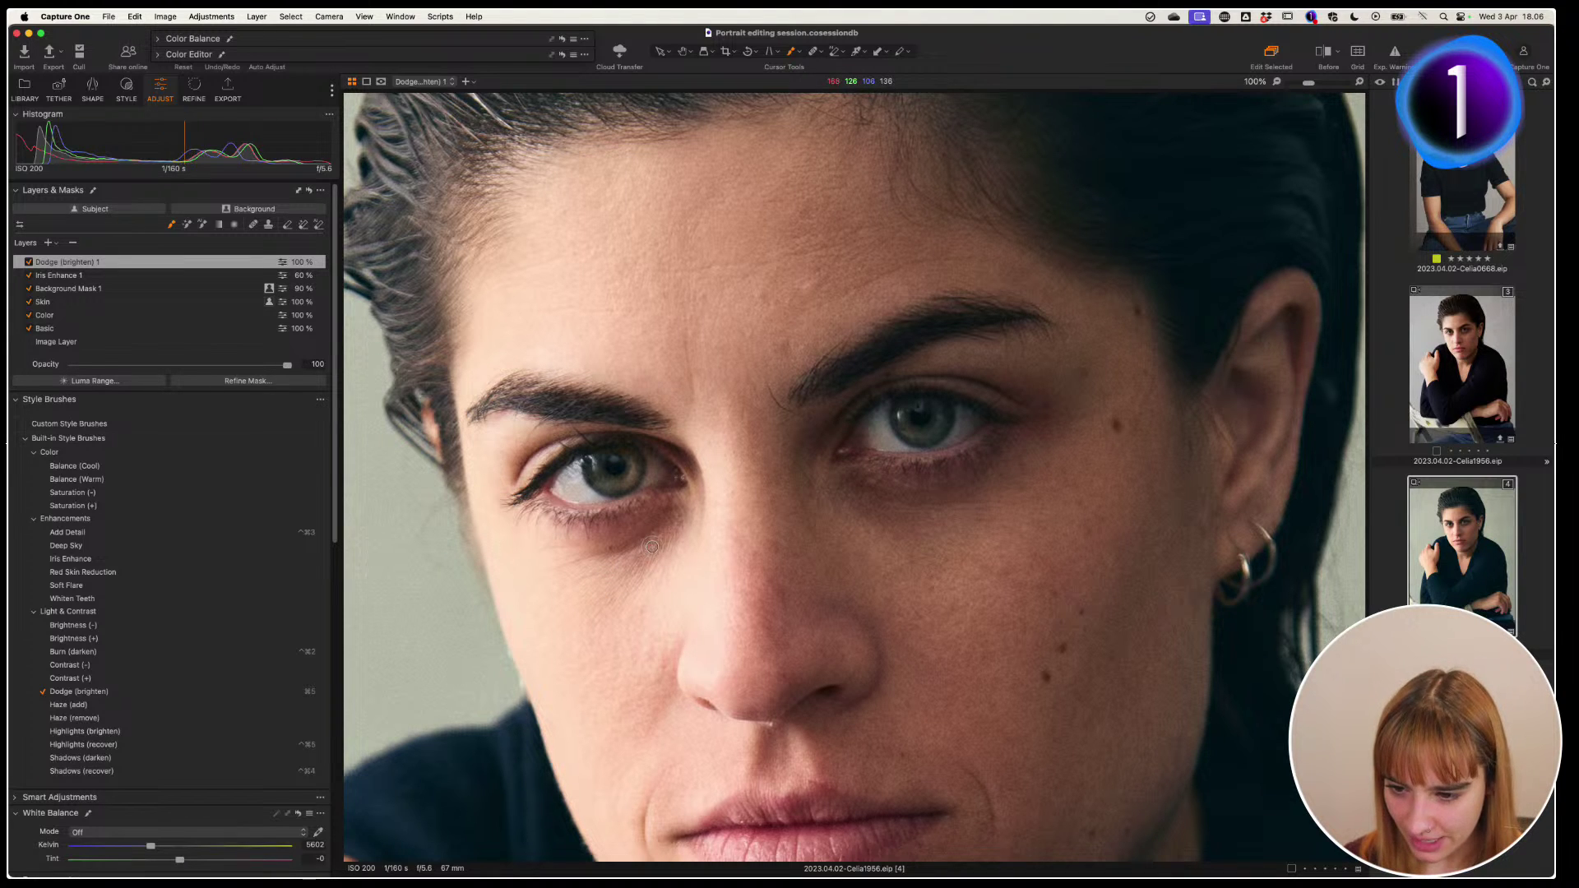
Brighten the dark circle and inner corner below the eye on the lit side of the face with the Dodge brush
mouse_move(655, 553)
left_mouse_down()
mouse_move(623, 579)
mouse_move(677, 518)
mouse_move(597, 582)
mouse_move(678, 516)
mouse_move(604, 605)
mouse_move(632, 581)
mouse_move(669, 529)
mouse_move(600, 610)
left_mouse_up()
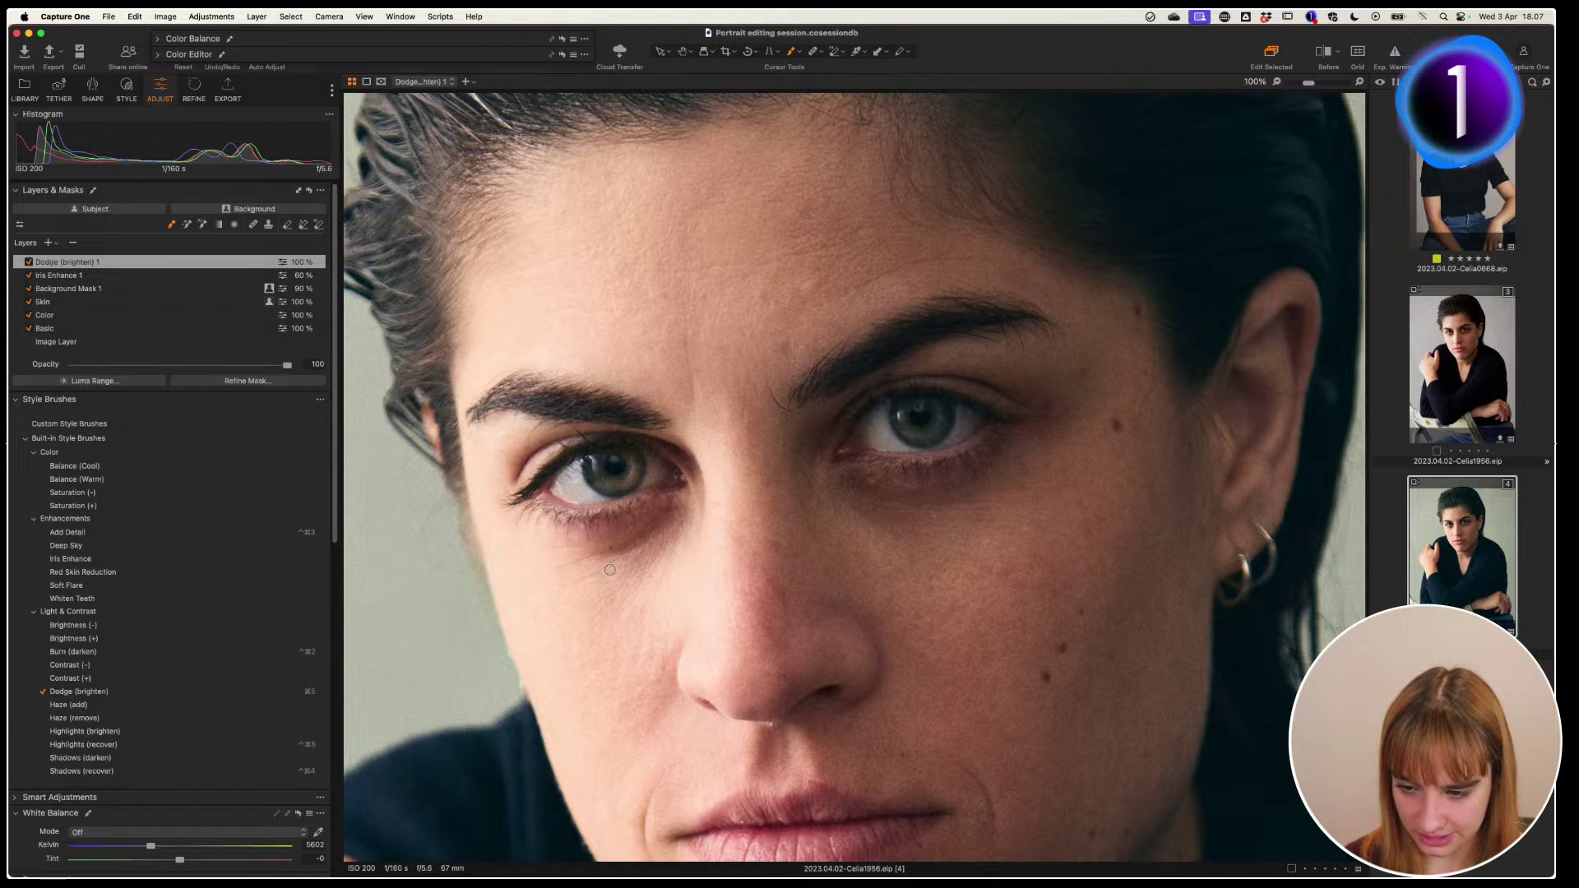
left_click(663, 550)
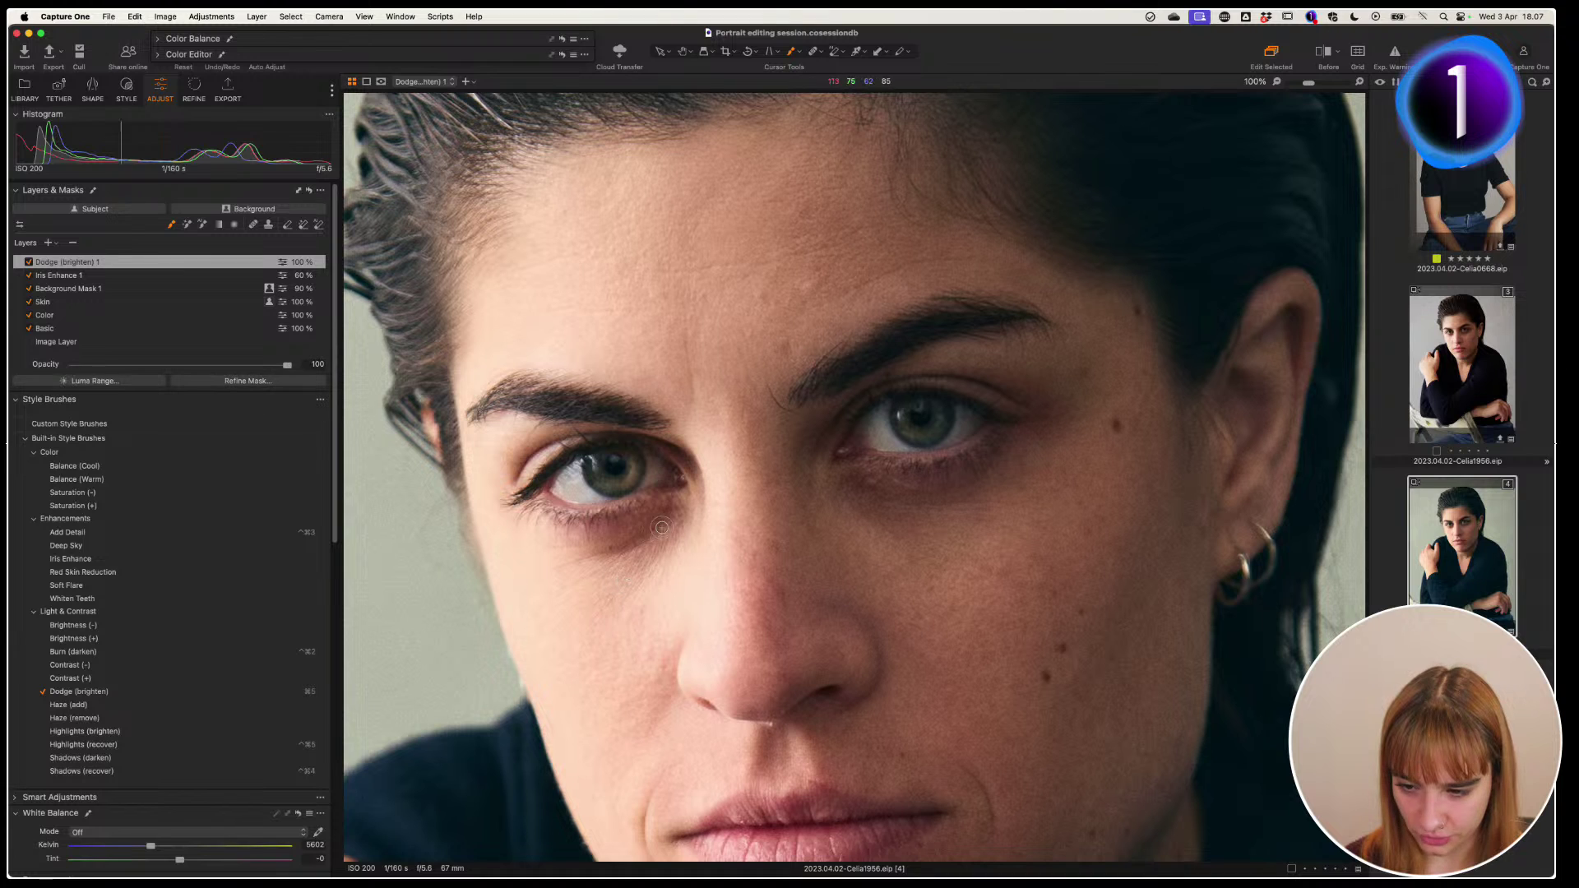
mouse_move(662, 520)
left_mouse_down()
mouse_move(611, 551)
mouse_move(676, 504)
left_mouse_up()
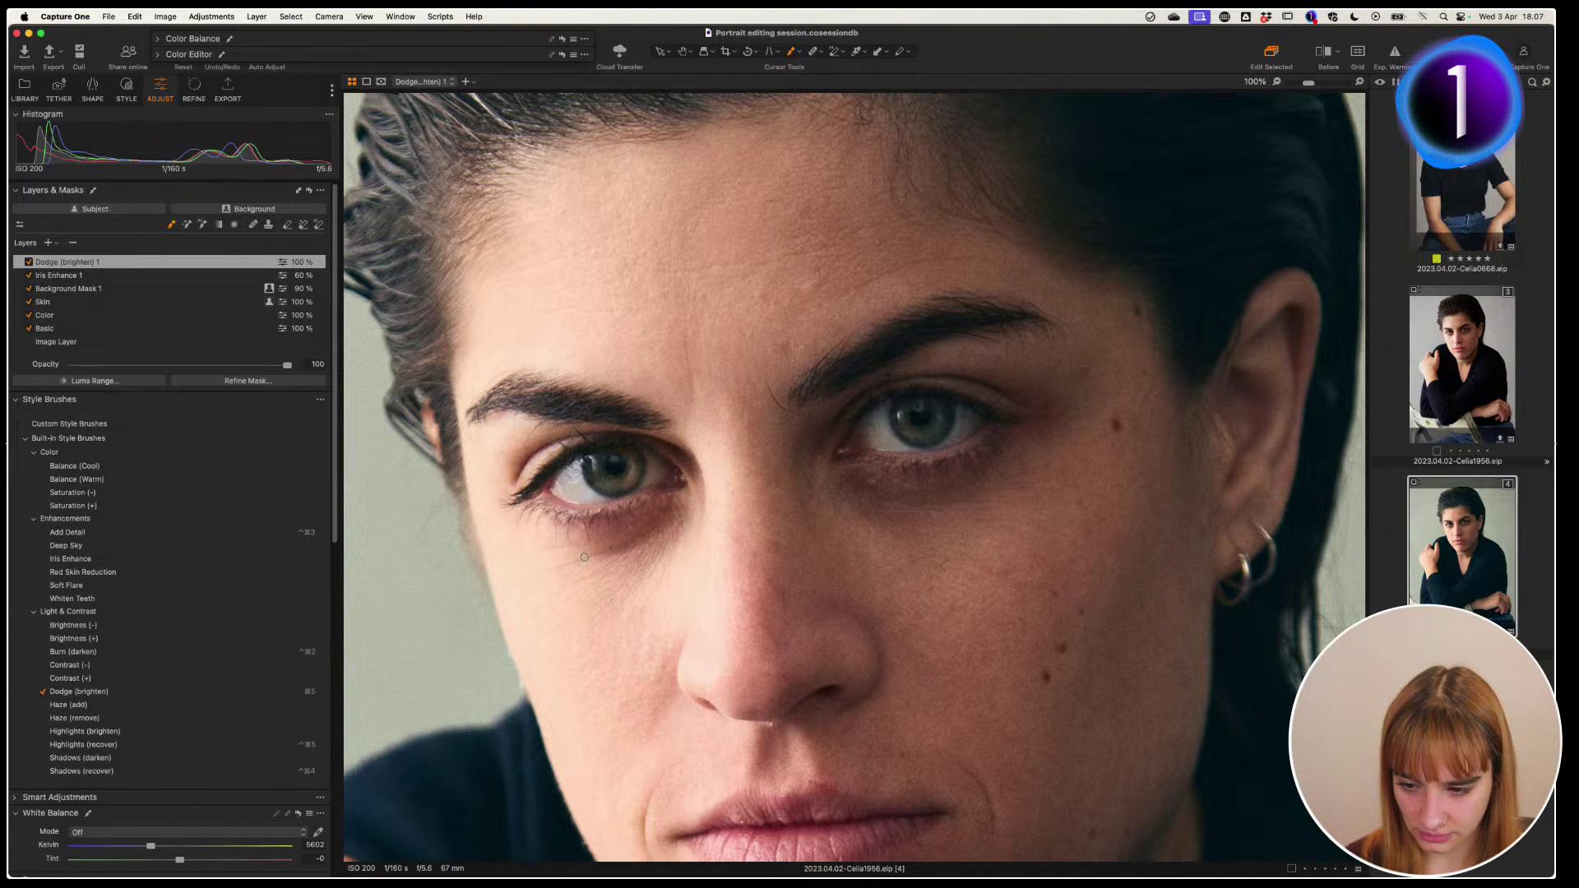
mouse_move(665, 527)
left_mouse_down()
mouse_move(601, 546)
mouse_move(637, 517)
mouse_move(576, 536)
mouse_move(669, 529)
mouse_move(675, 501)
mouse_move(595, 553)
mouse_move(675, 496)
mouse_move(587, 573)
mouse_move(638, 551)
mouse_move(670, 514)
left_mouse_up()
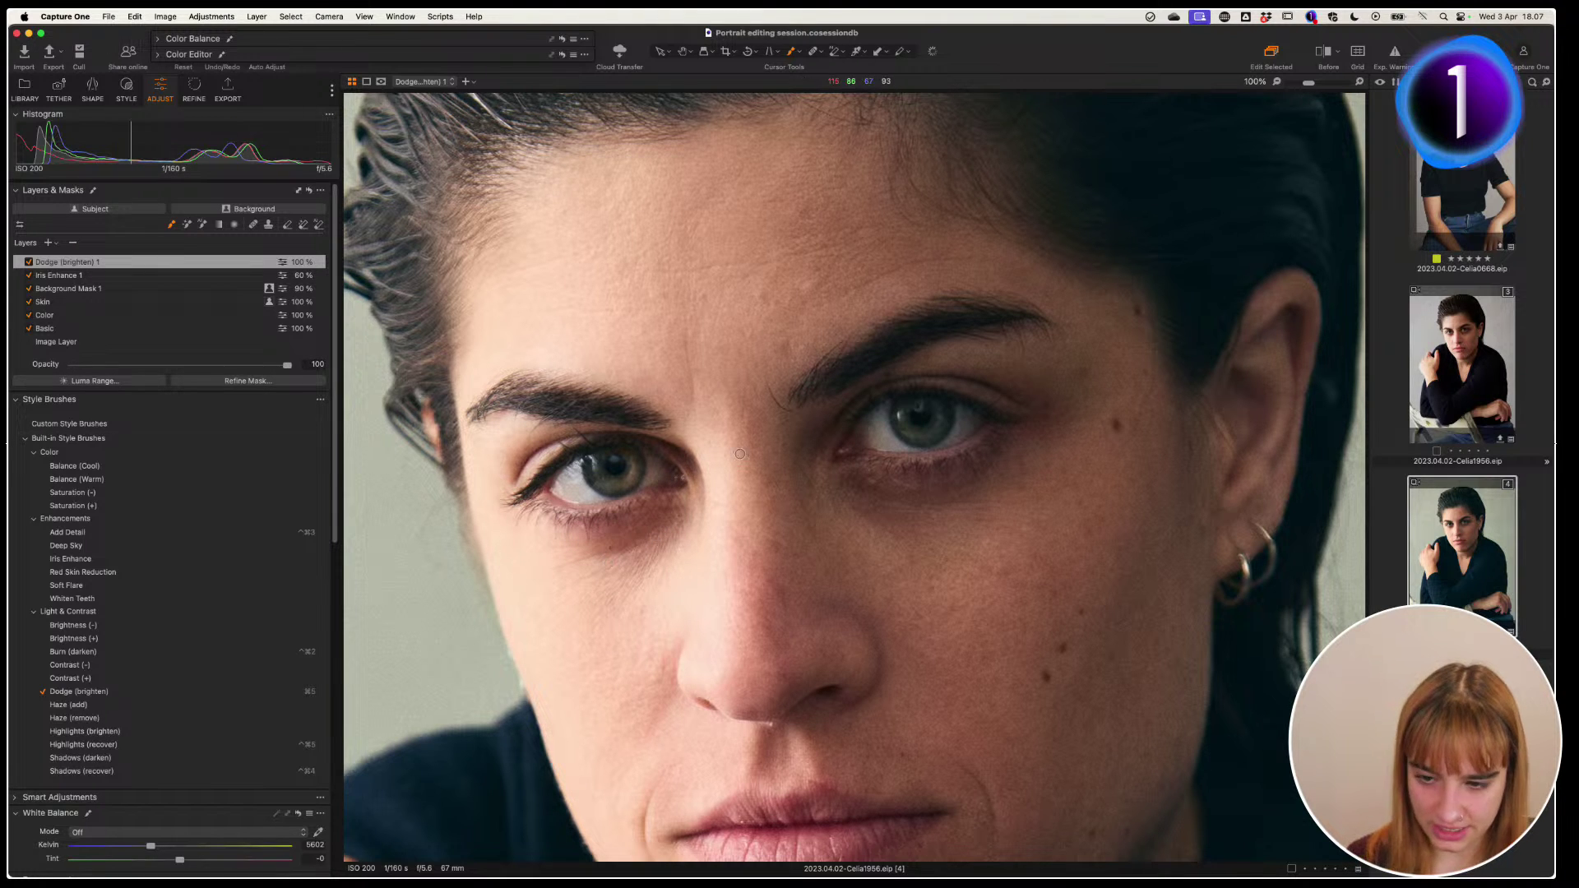
Compare the whole portrait with the Dodge (brighten) layer switched off and on
key("h")
double_click(861, 529)
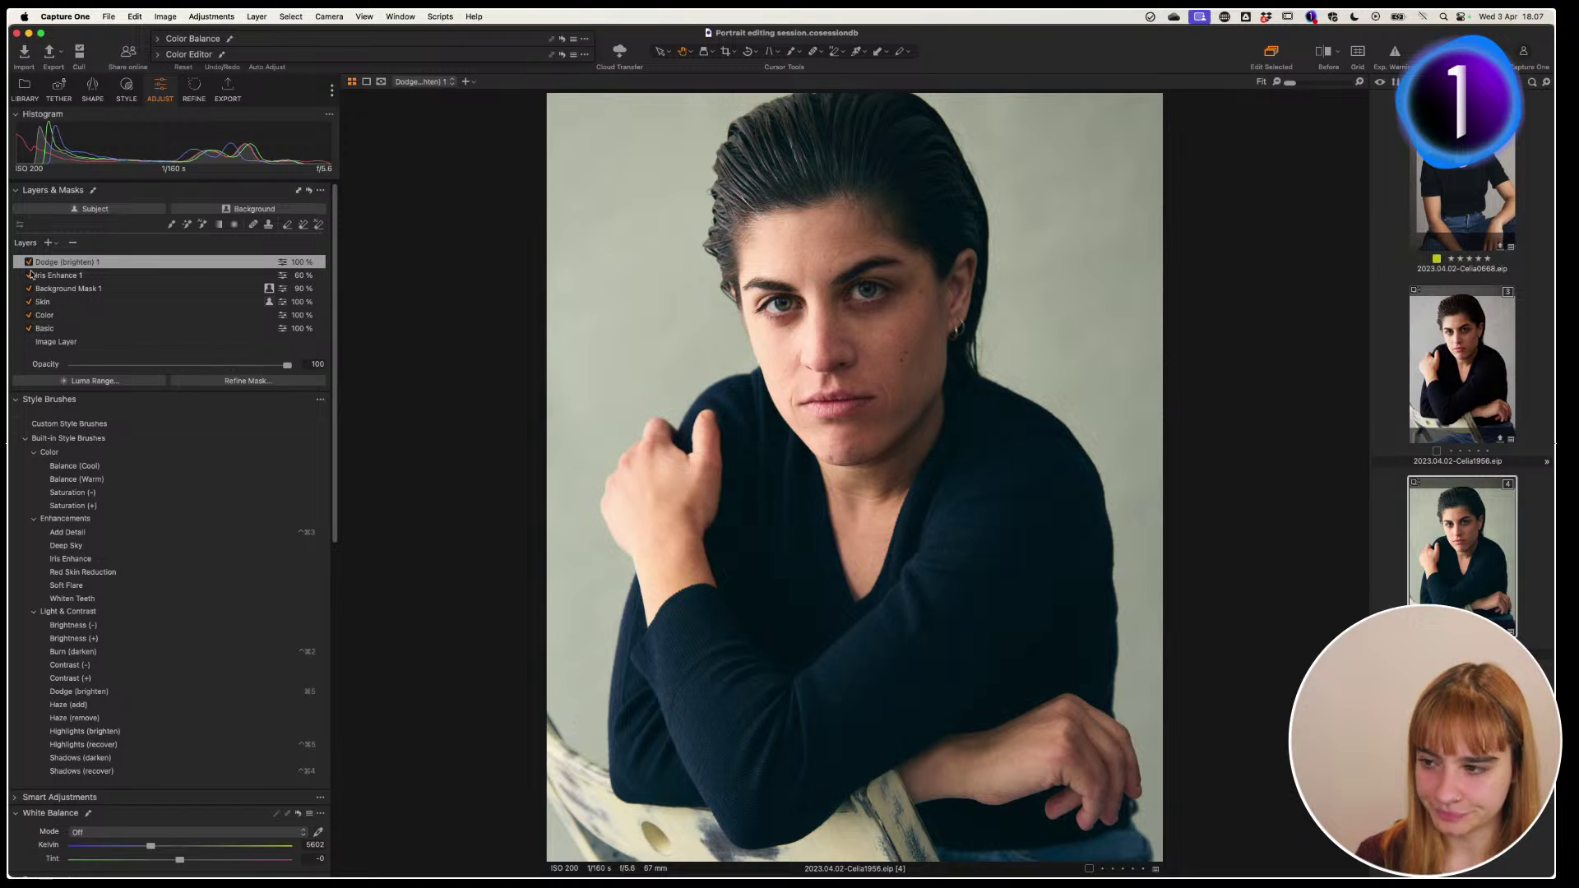
left_click(29, 262)
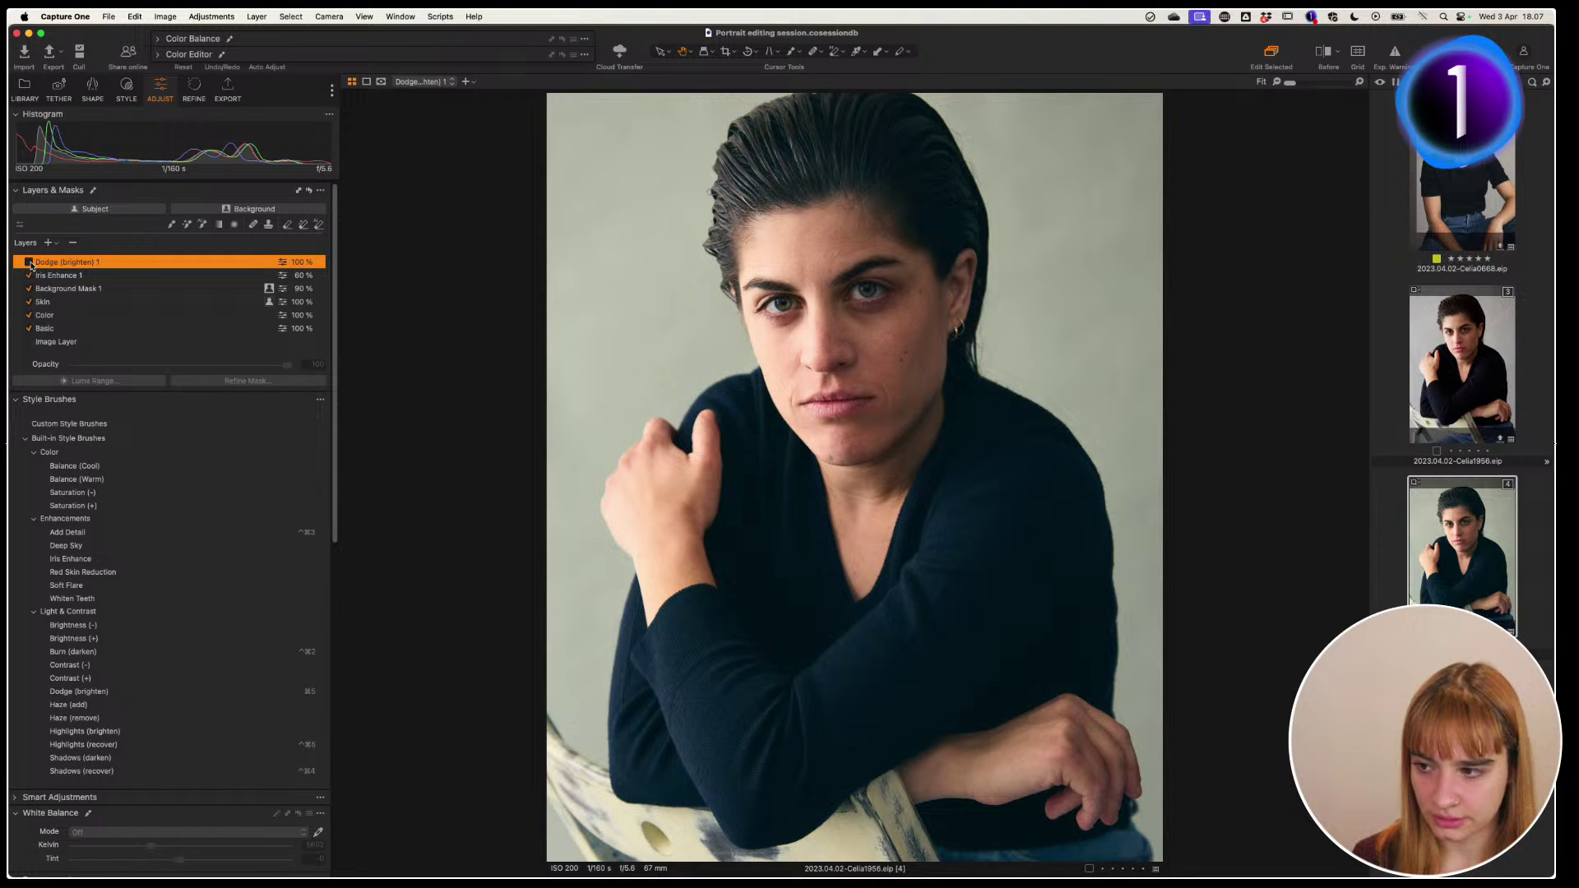
left_click(29, 263)
left_click(29, 262)
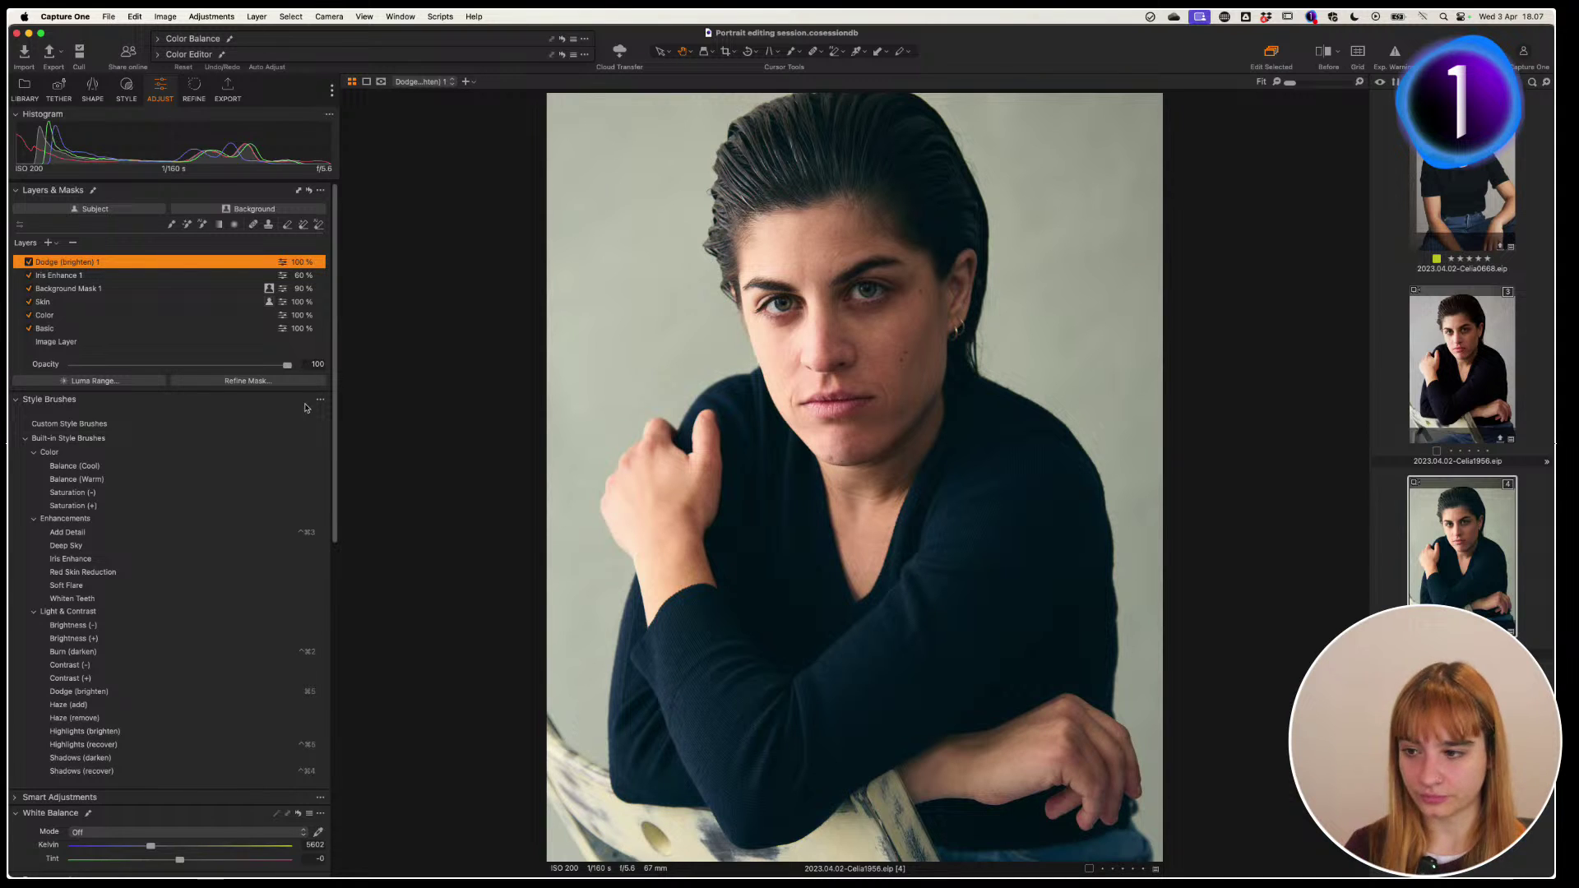
left_click(28, 263)
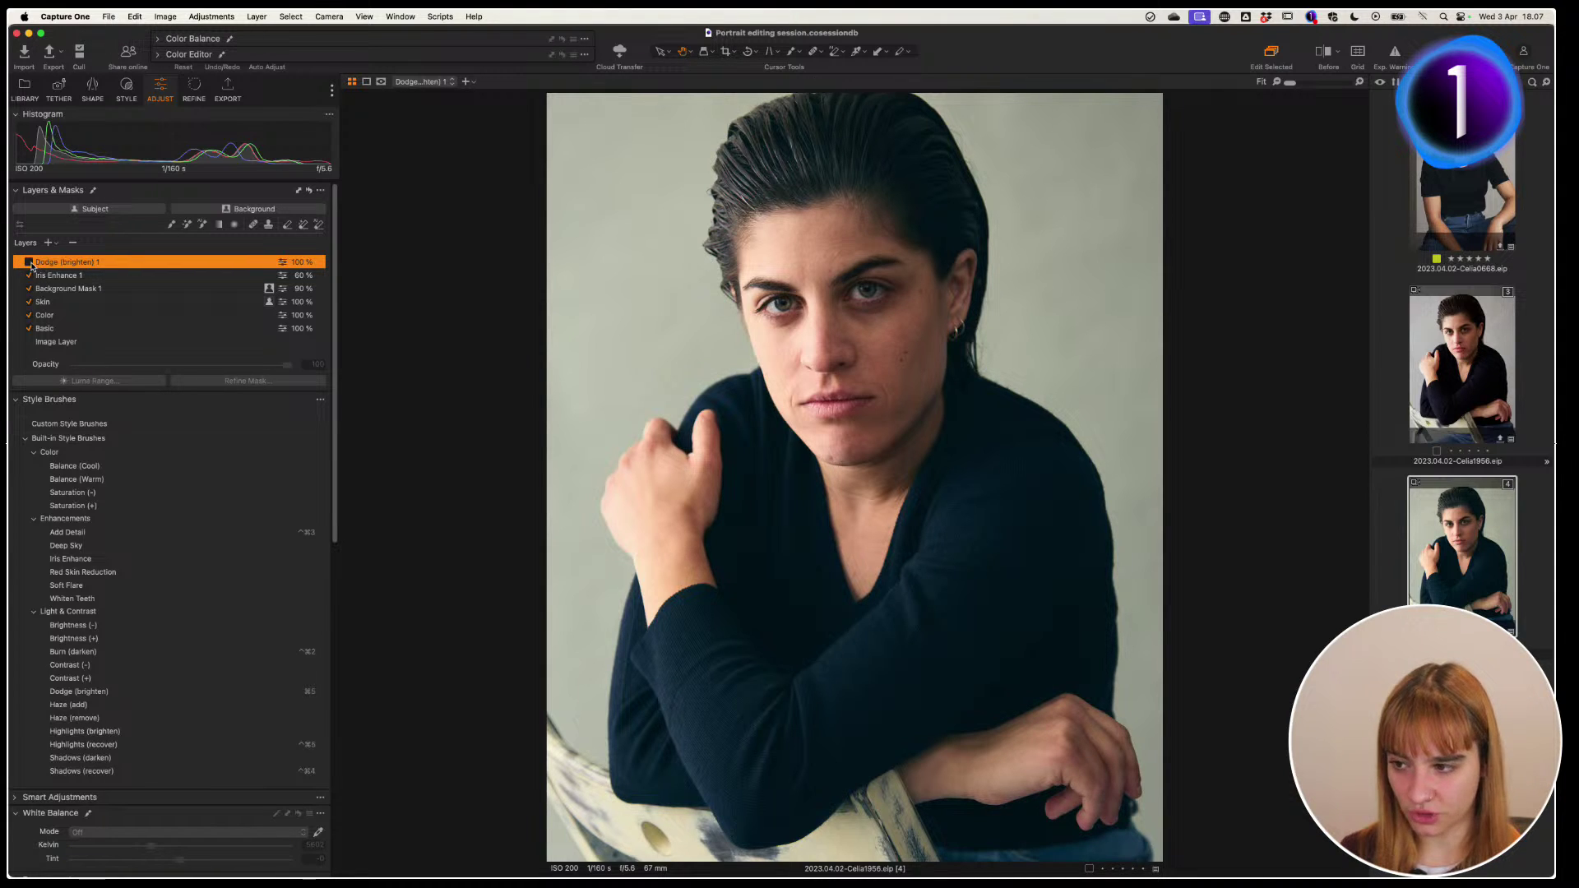
left_click(29, 262)
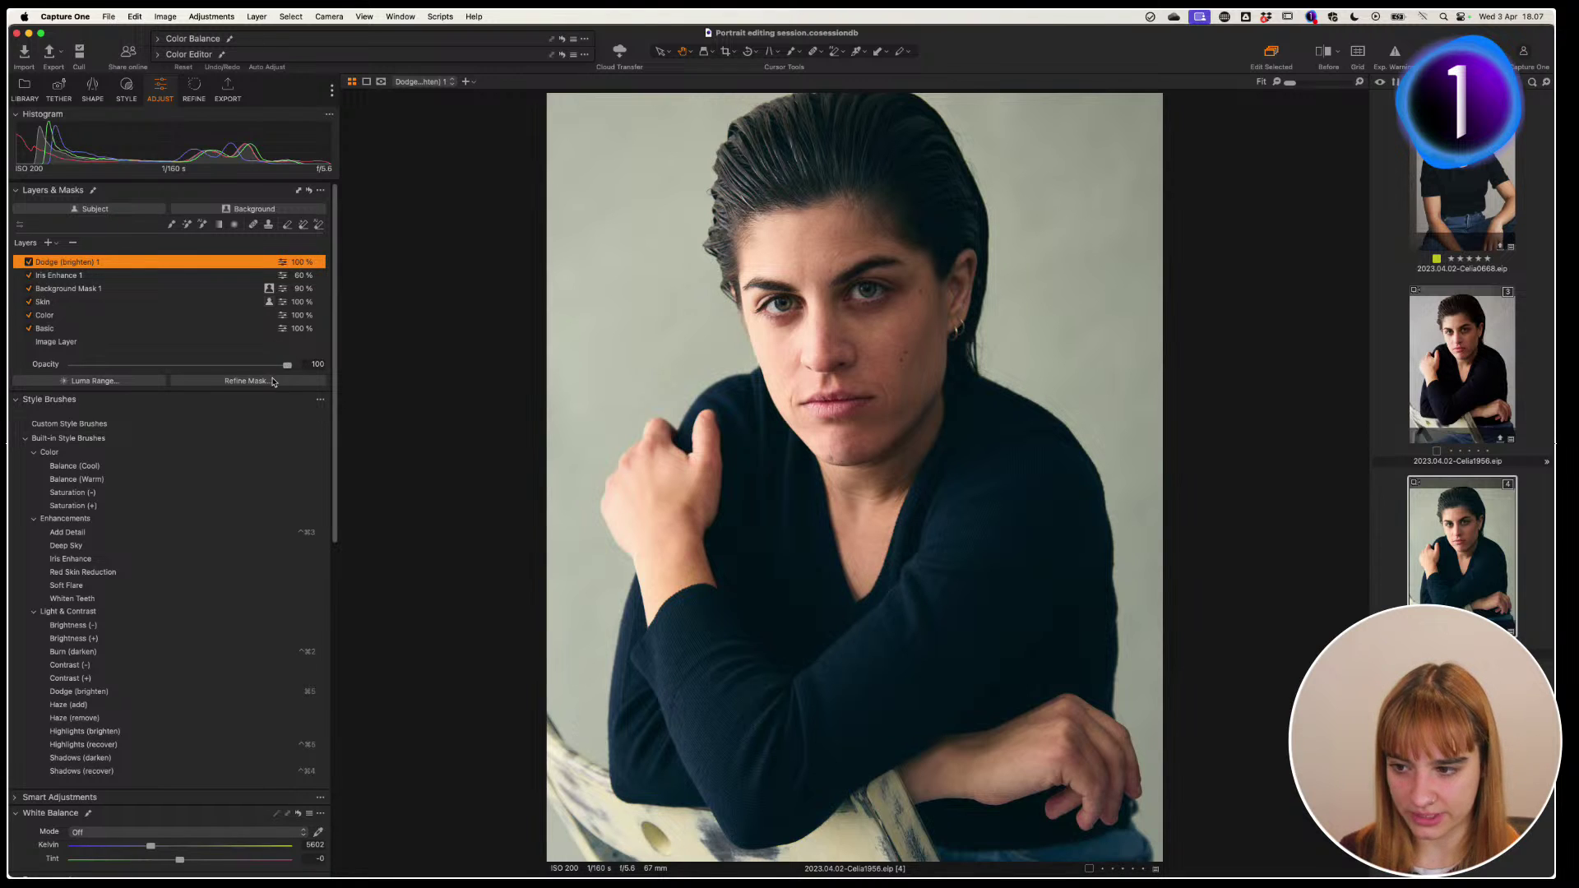
Reduce the Dodge (brighten) layer's opacity to 86 and compare the portrait with the layer off and on
left_click_drag(287, 367, 252, 375)
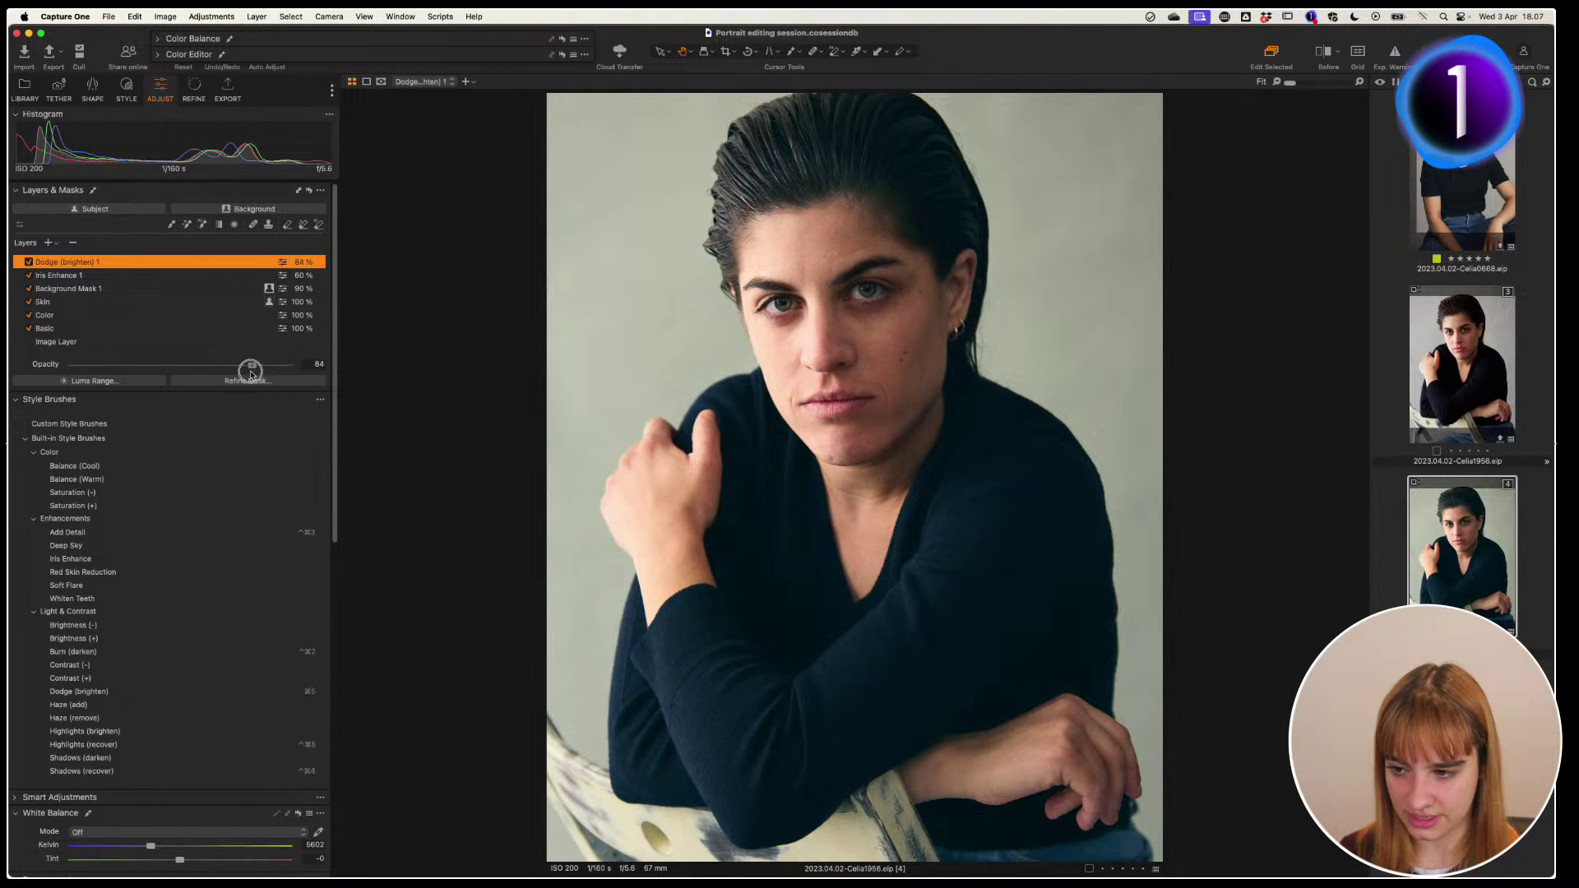
left_click(29, 262)
left_click(29, 262)
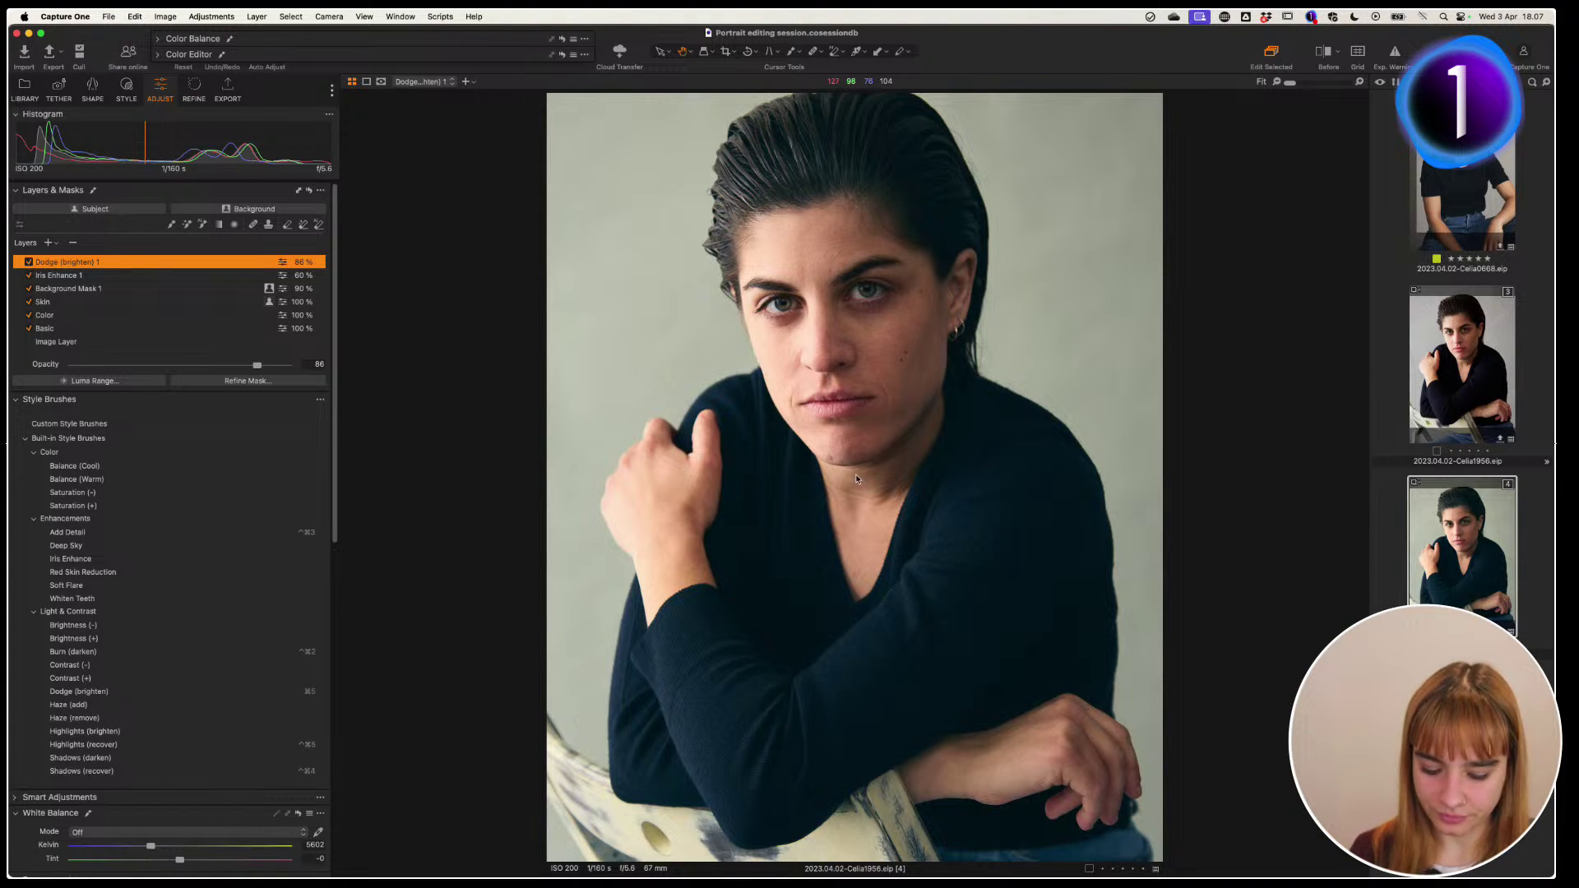
Brighten the dark patch at the bottom of the chin on the Dodge (brighten) layer at 100% zoom
left_click(880, 381)
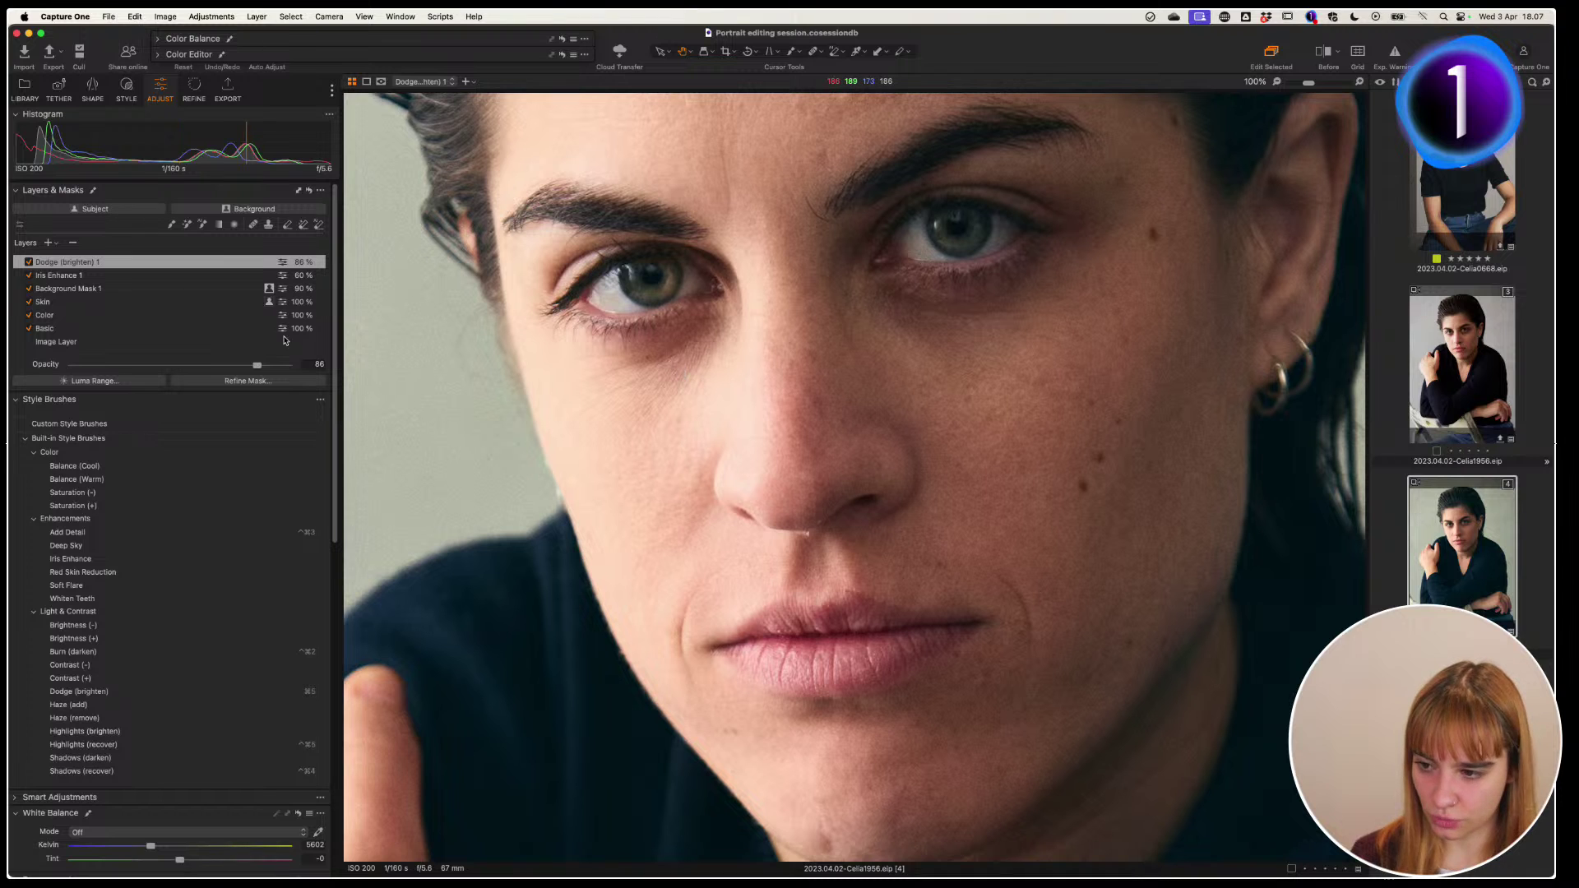
left_click_drag(887, 360, 813, 355)
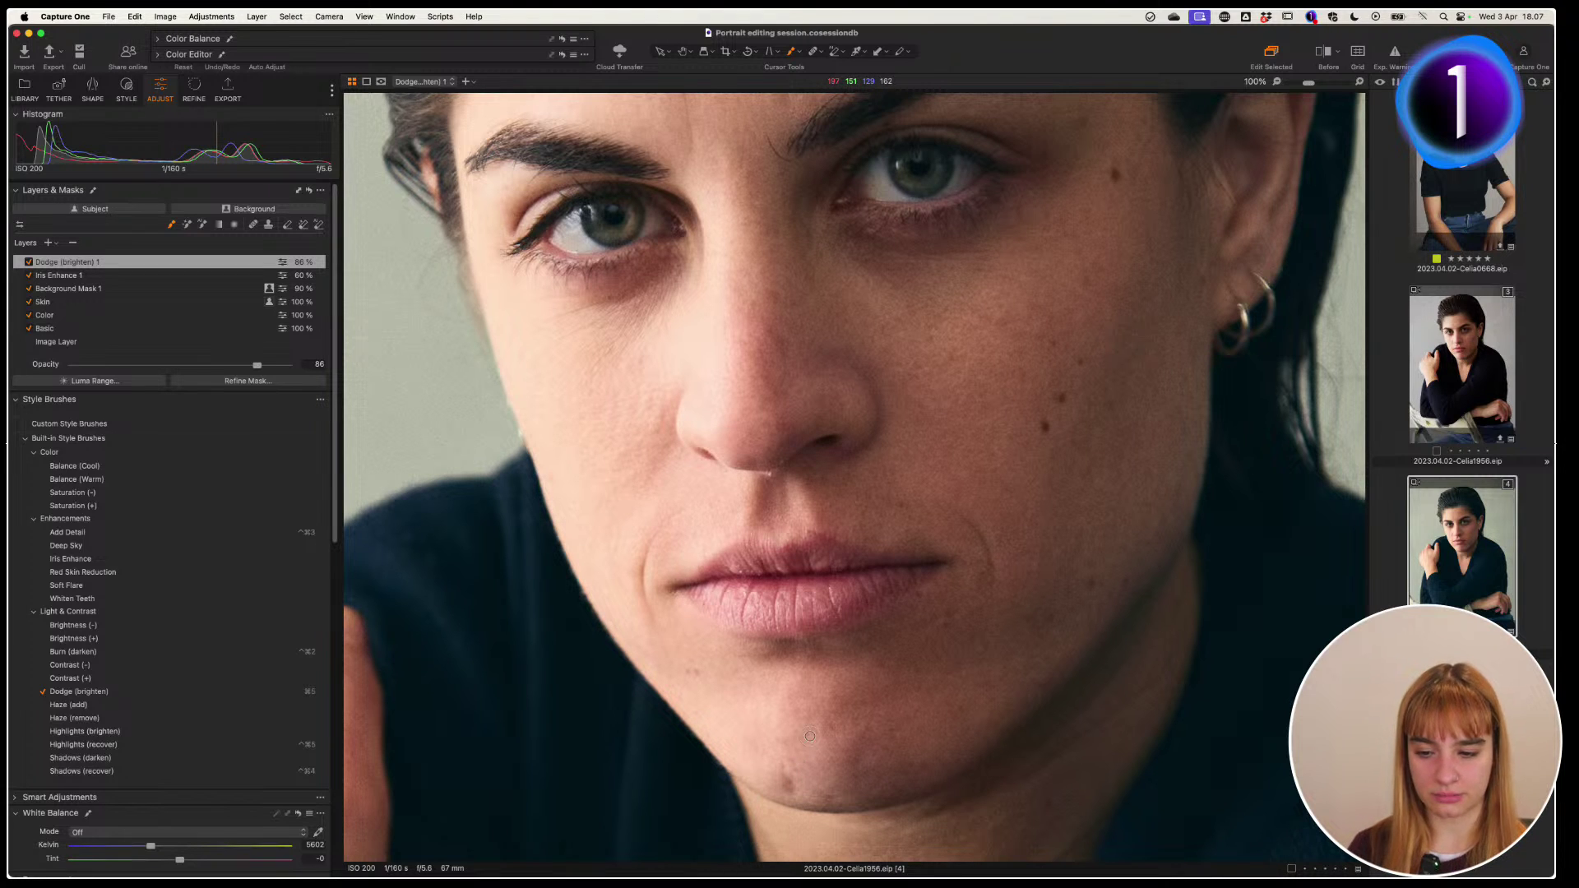
left_click_drag(806, 783, 791, 794)
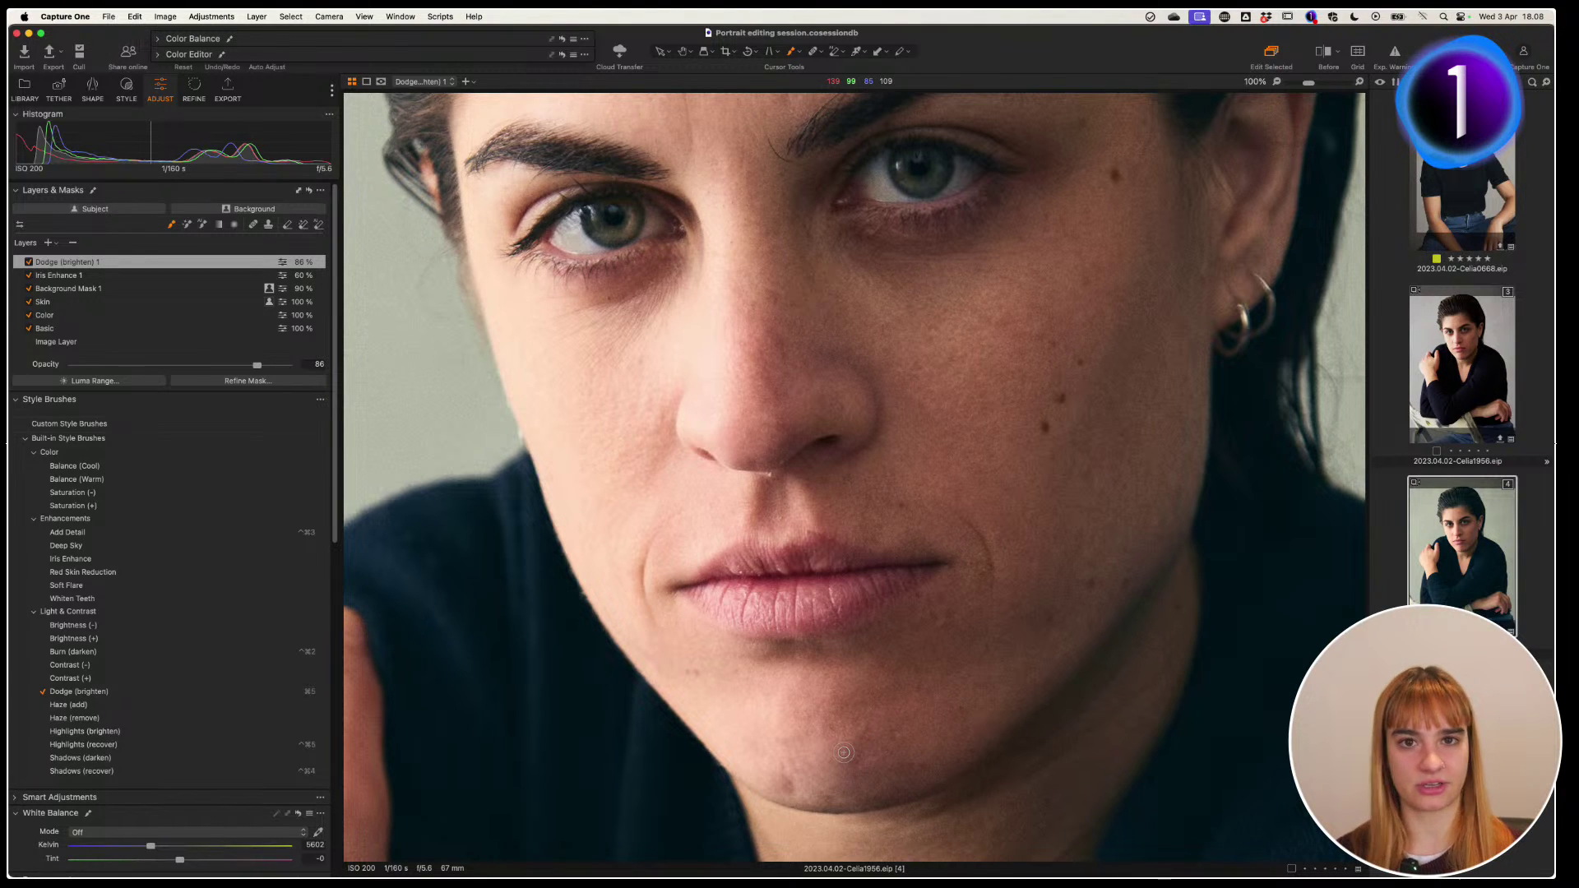
scroll(657, 445, "up", 5)
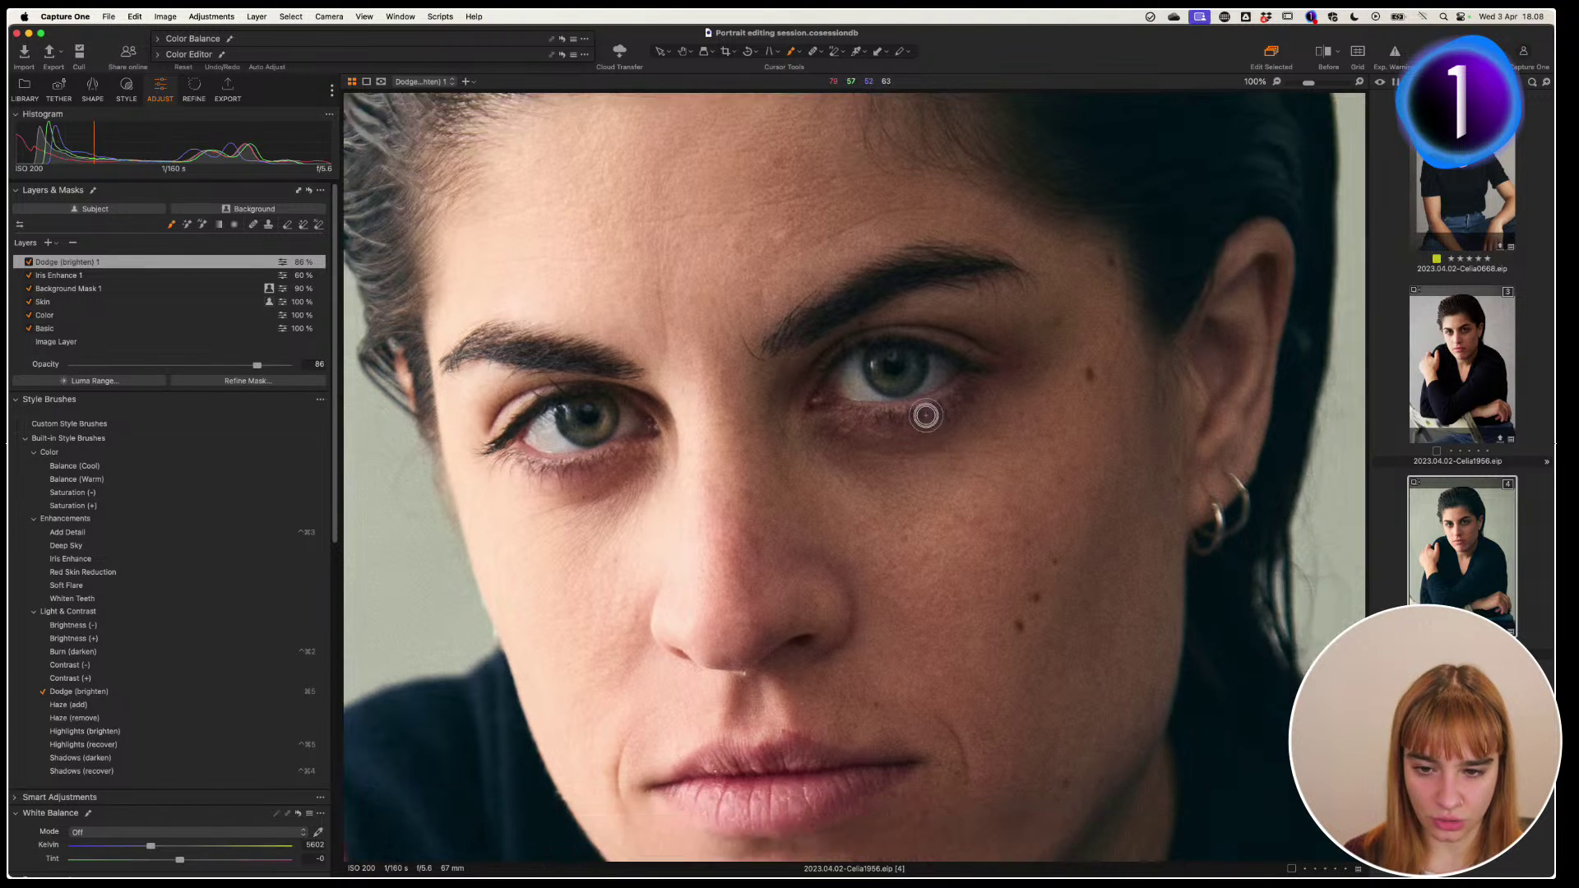
scroll(924, 412, "down", 5)
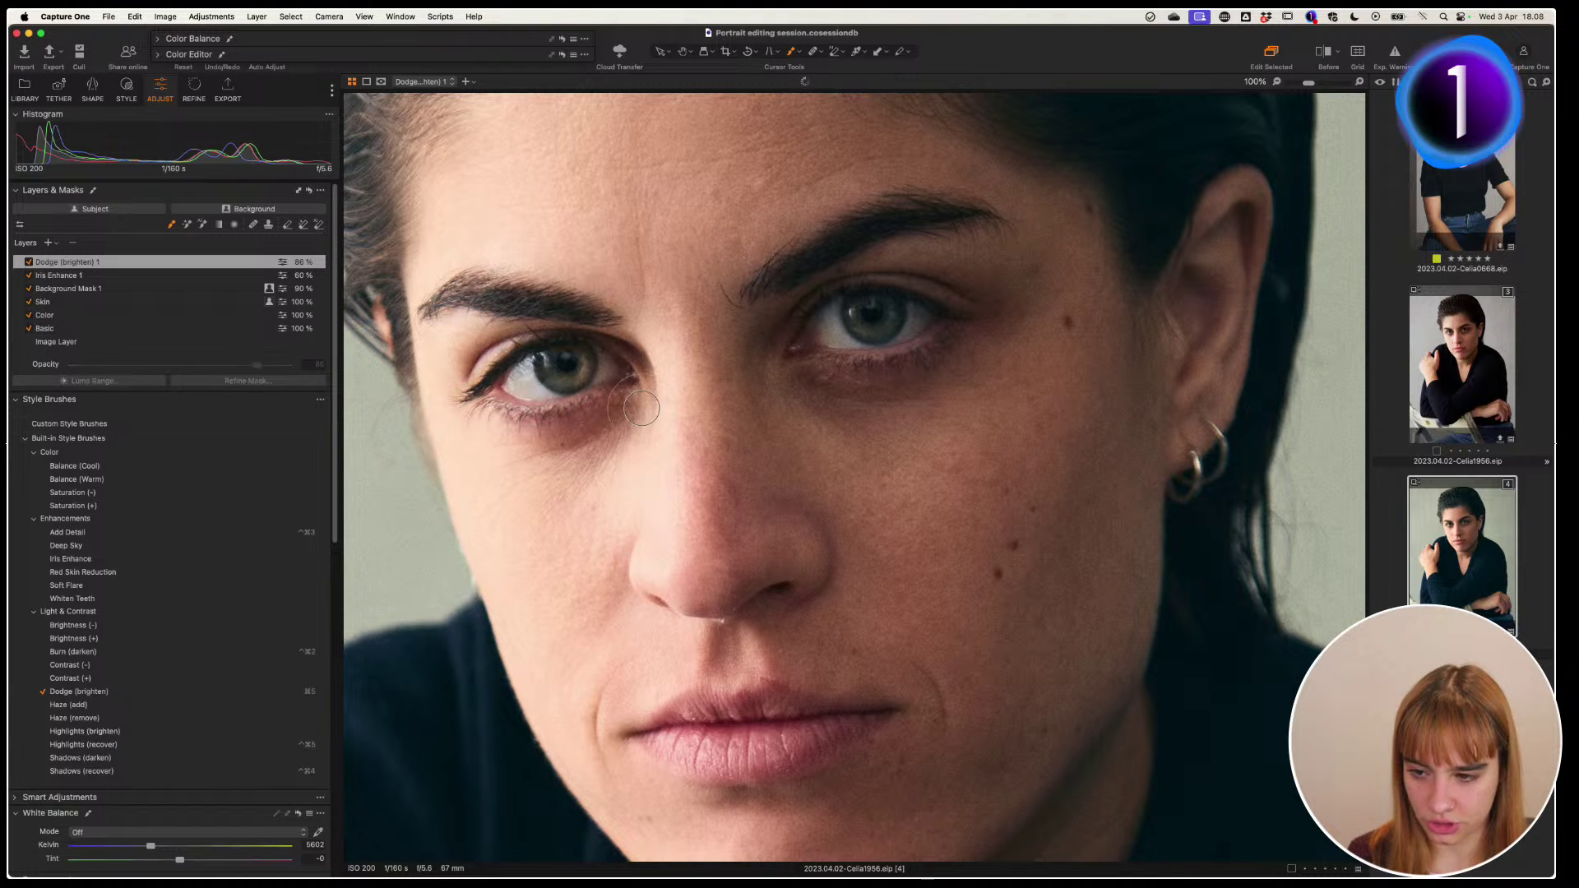
Brighten the lower and upper lip with Dodge brush strokes
scroll(852, 416, "down", 3)
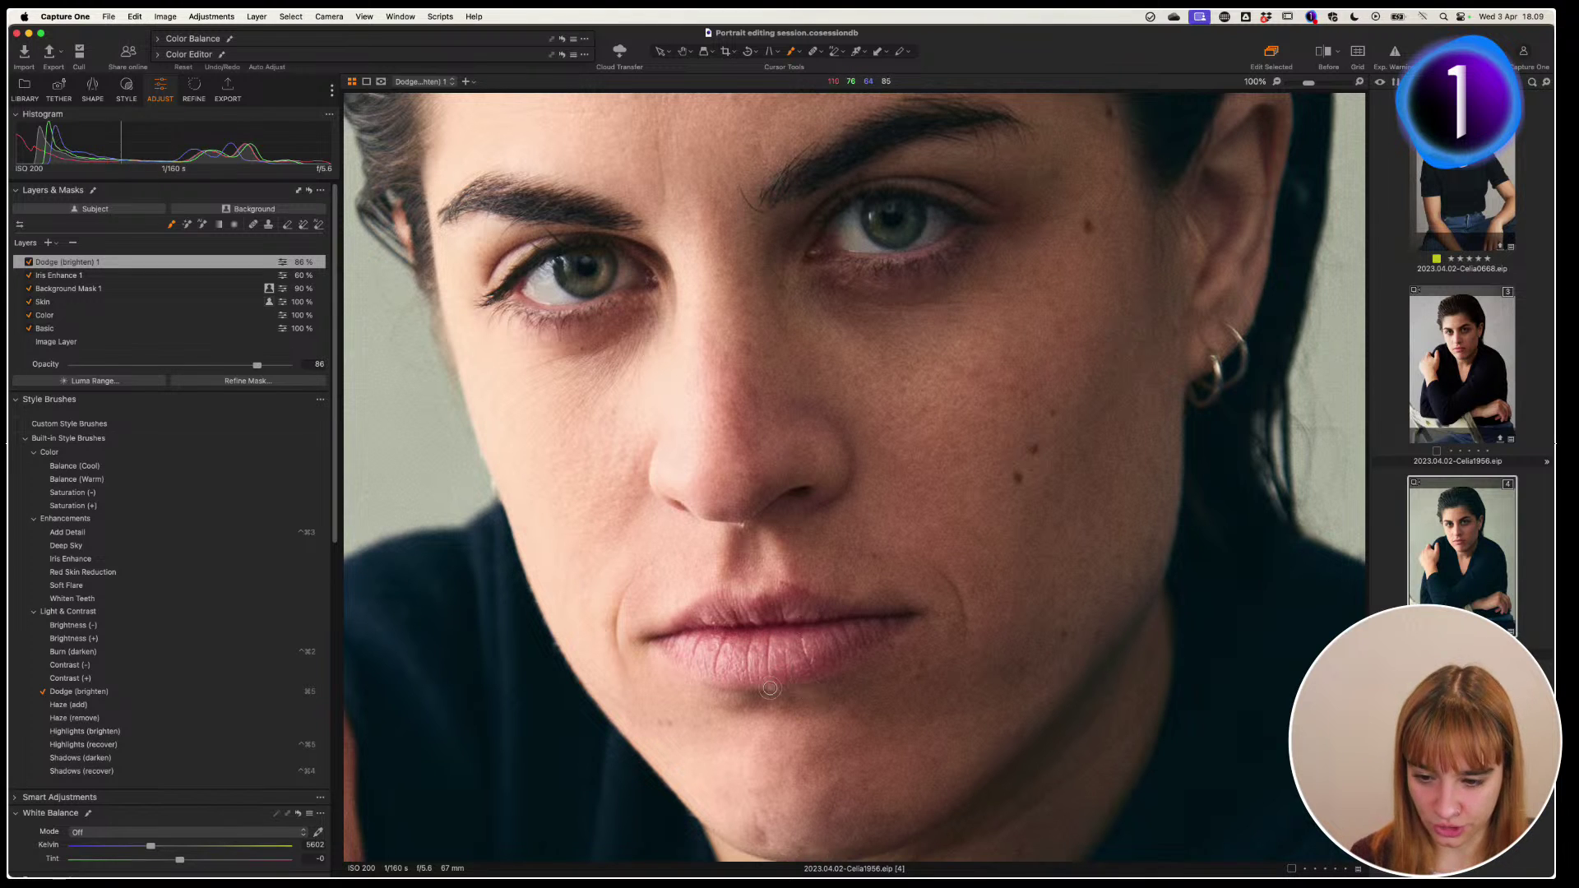
mouse_move(703, 660)
left_mouse_down()
mouse_move(763, 658)
mouse_move(755, 606)
mouse_move(802, 597)
left_mouse_up()
left_click_drag(693, 625, 755, 607)
Adjust the Dodge brush size and brighten the chin and the shadowed skin around the mouth and nose
scroll(855, 699, "down", 3)
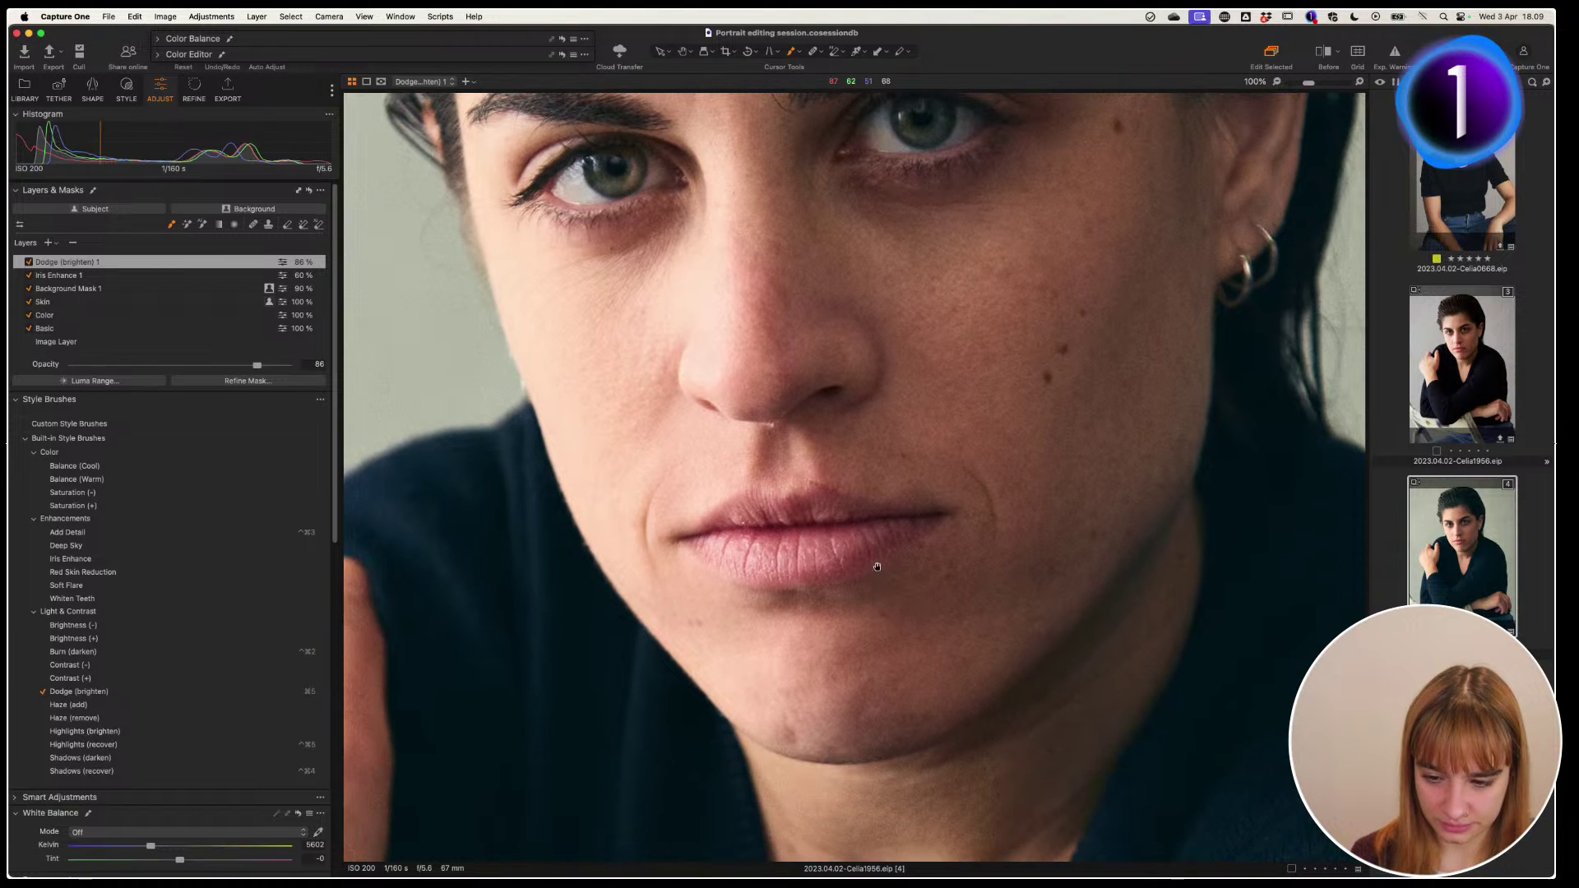
right_click(785, 687)
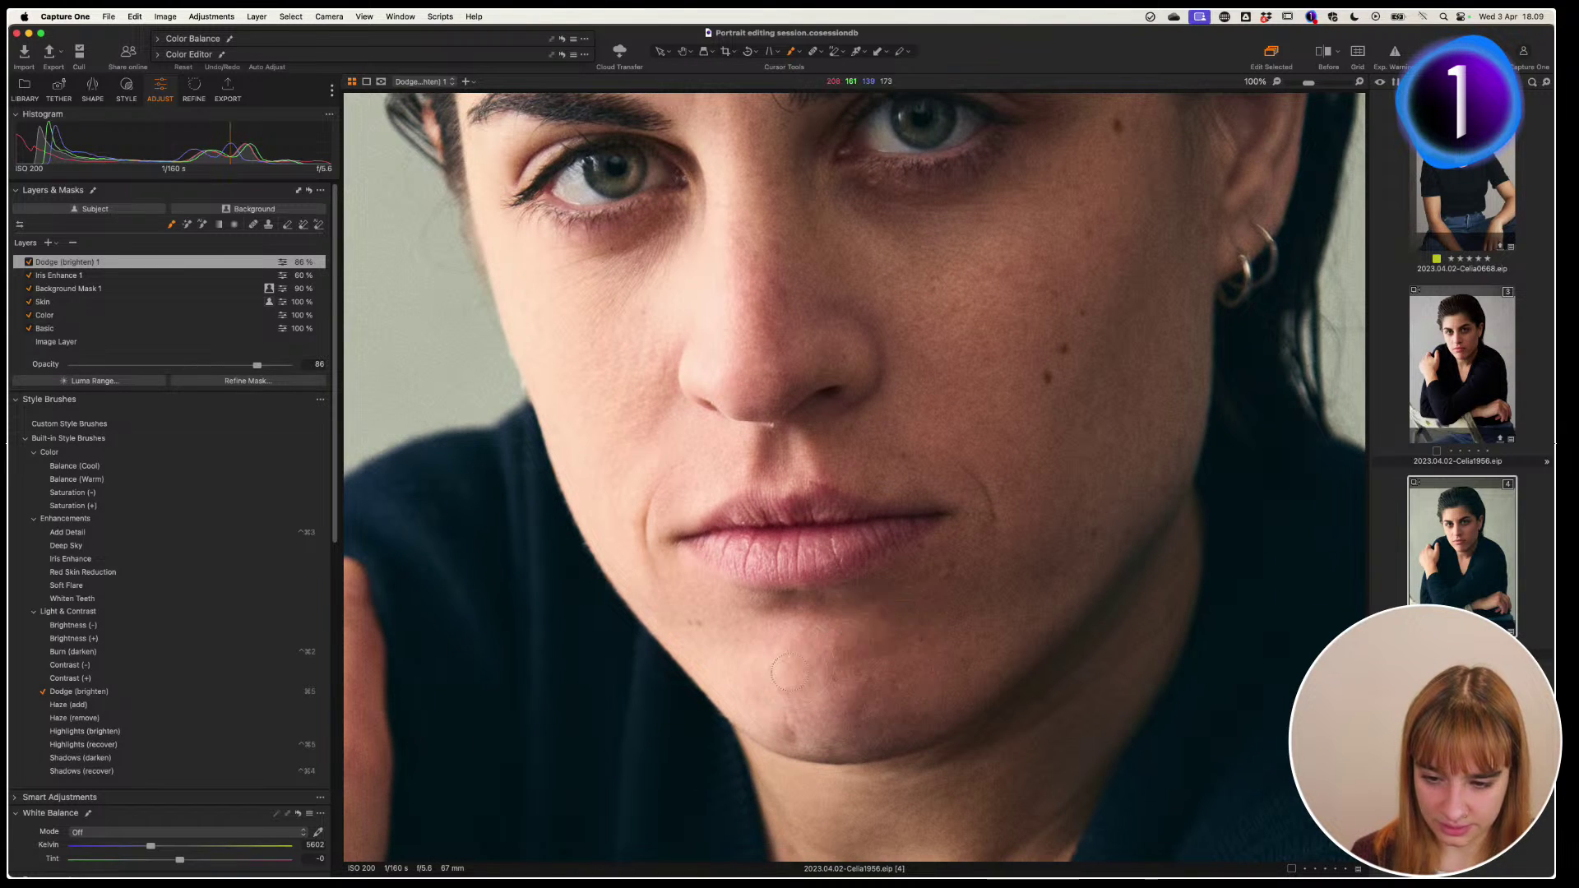
right_click(785, 684)
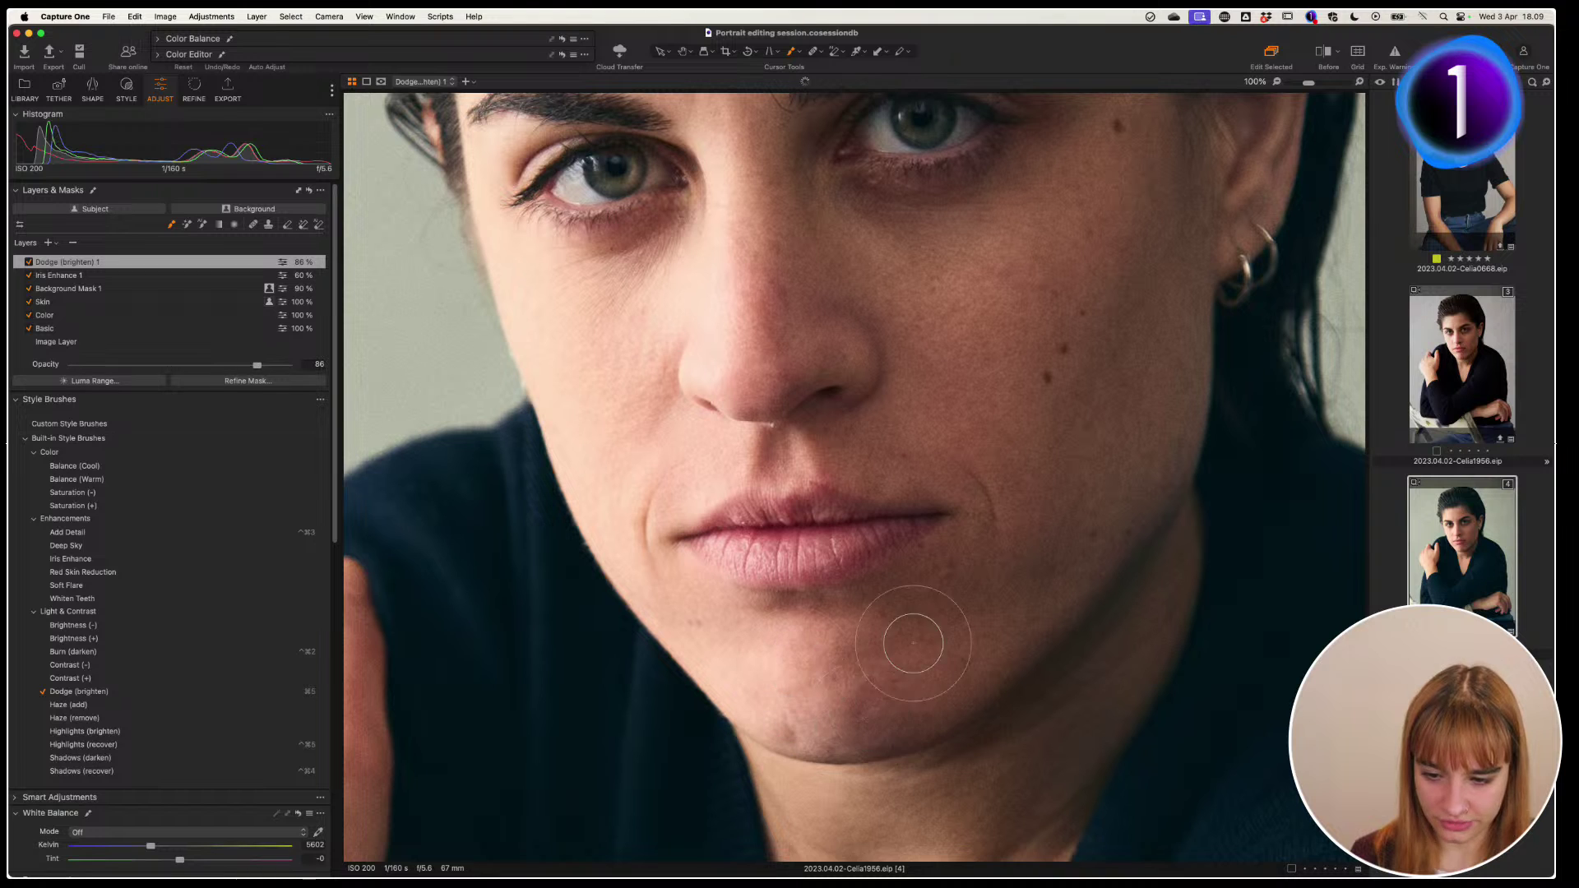
scroll(823, 627, "up", 3)
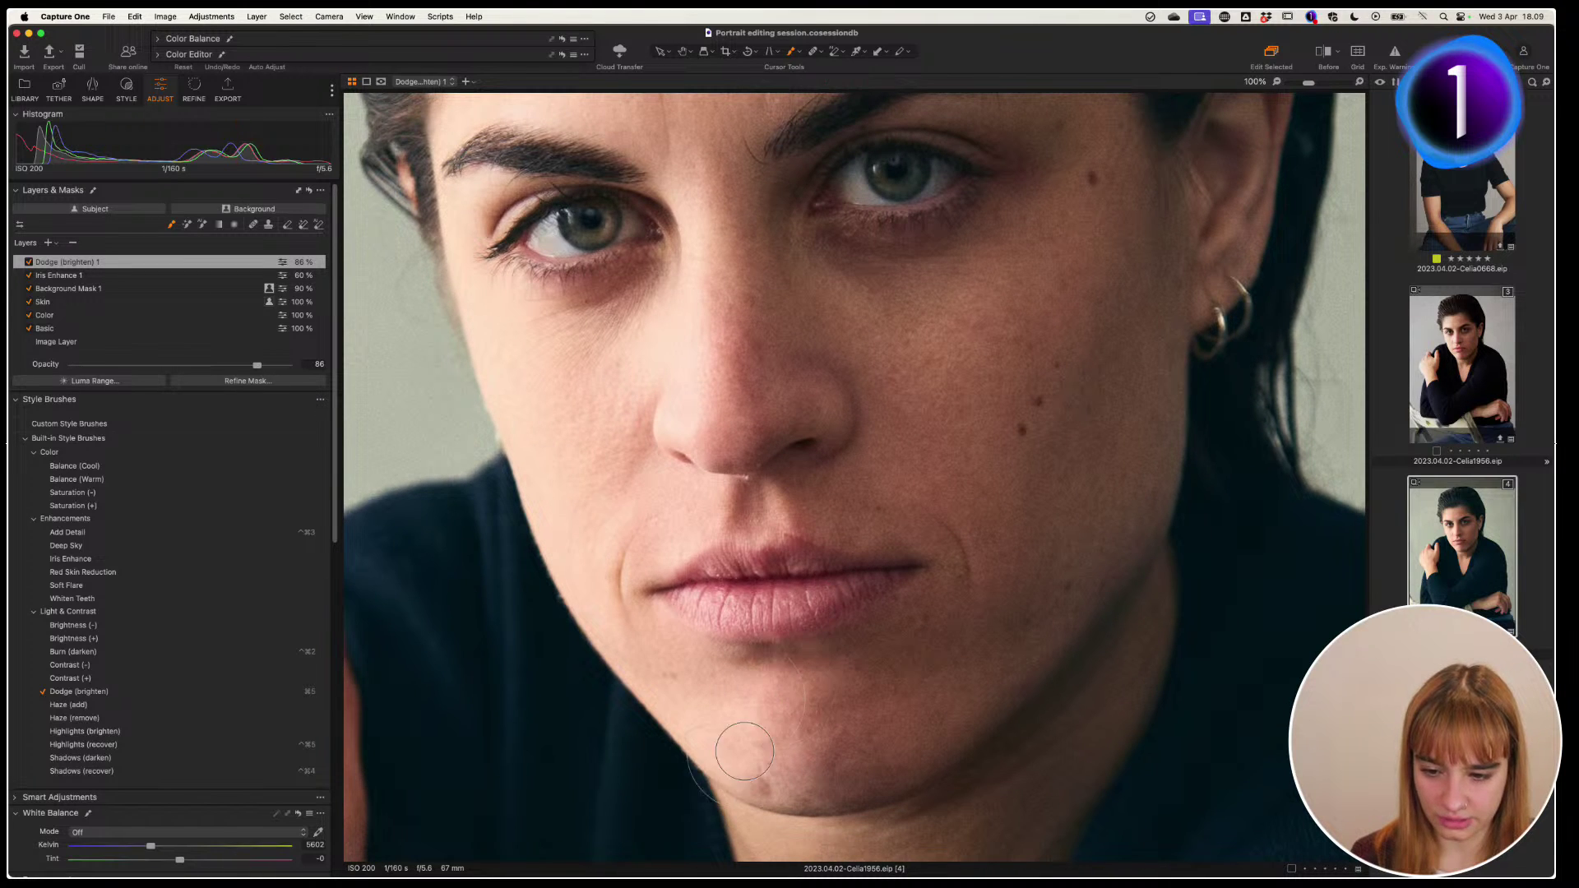
scroll(740, 740, "up", 3)
right_click(791, 596)
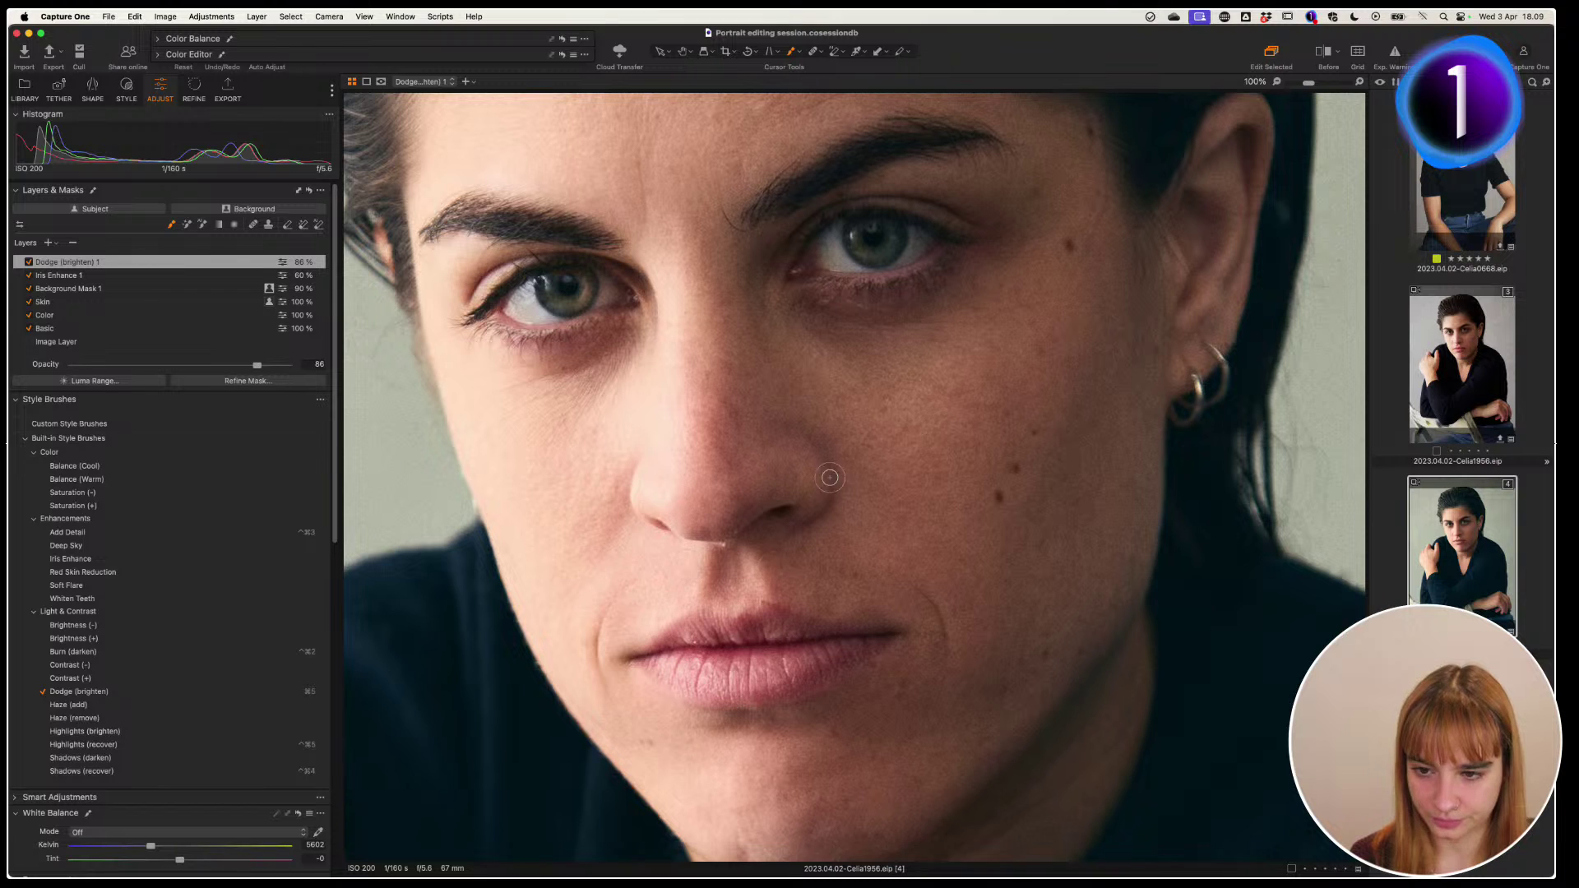
scroll(687, 563, "up", 3)
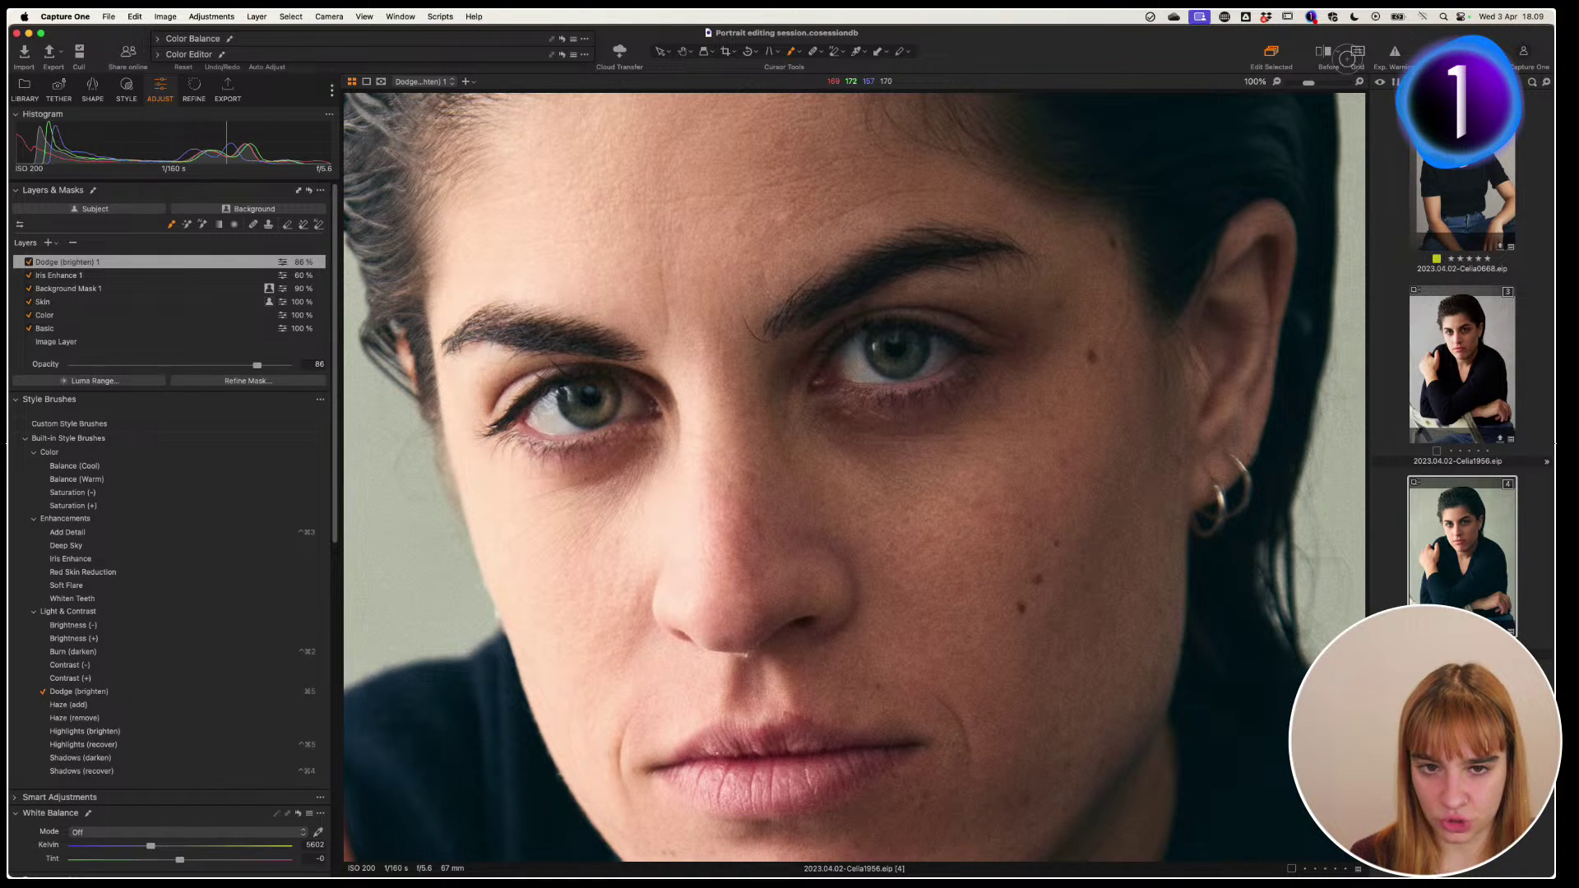
Darken the shadow-side eyebrow with the Burn (darken) style brush at 71% zoom
left_click_drag(1307, 83, 1304, 89)
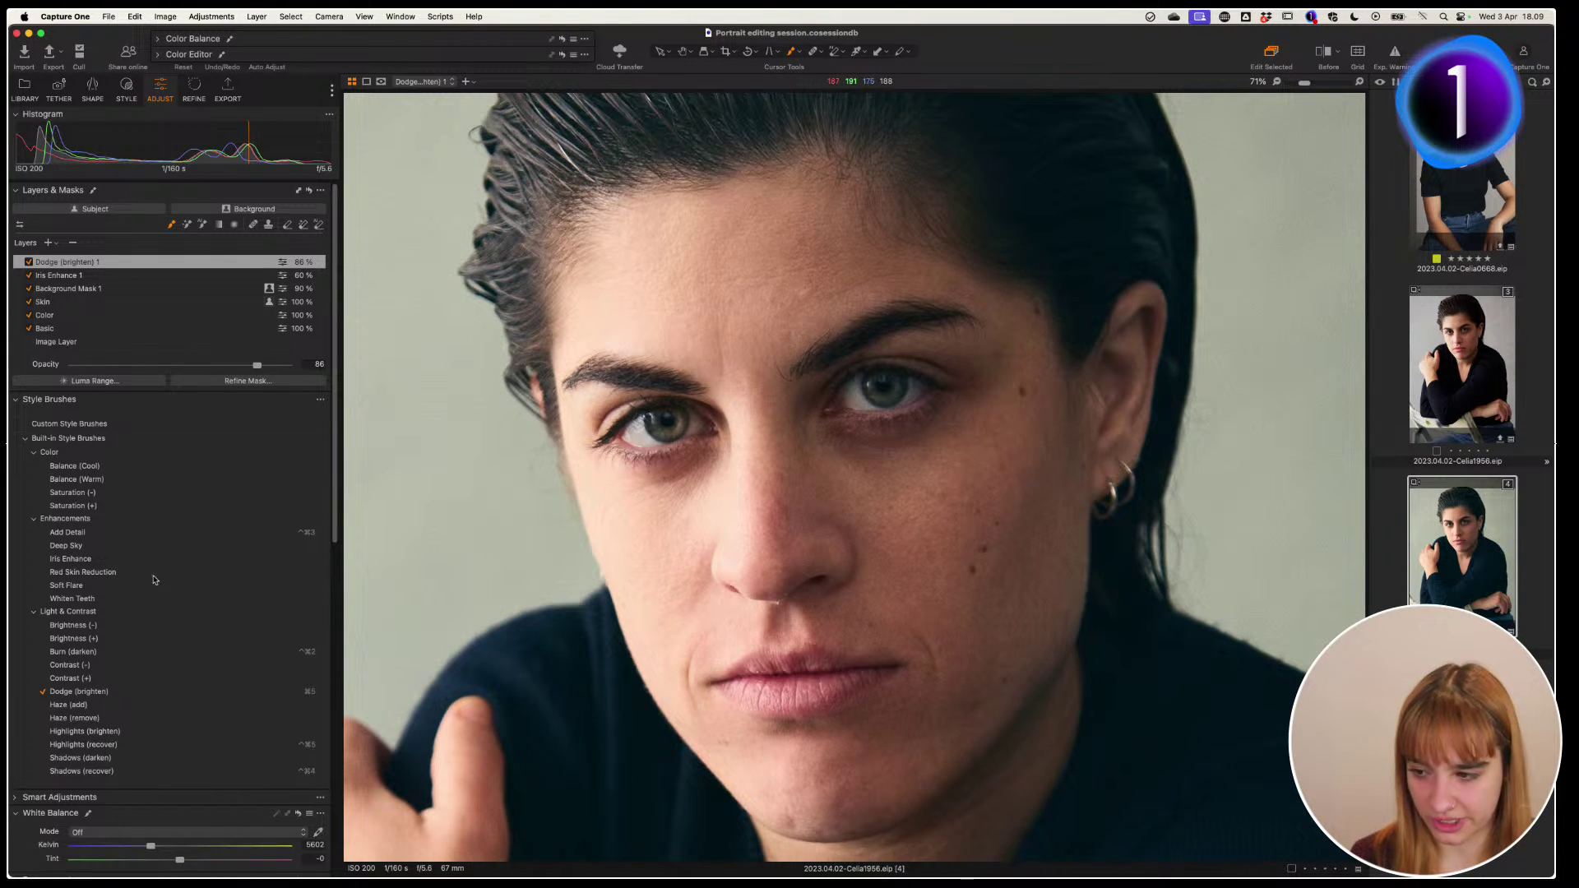
left_click(83, 652)
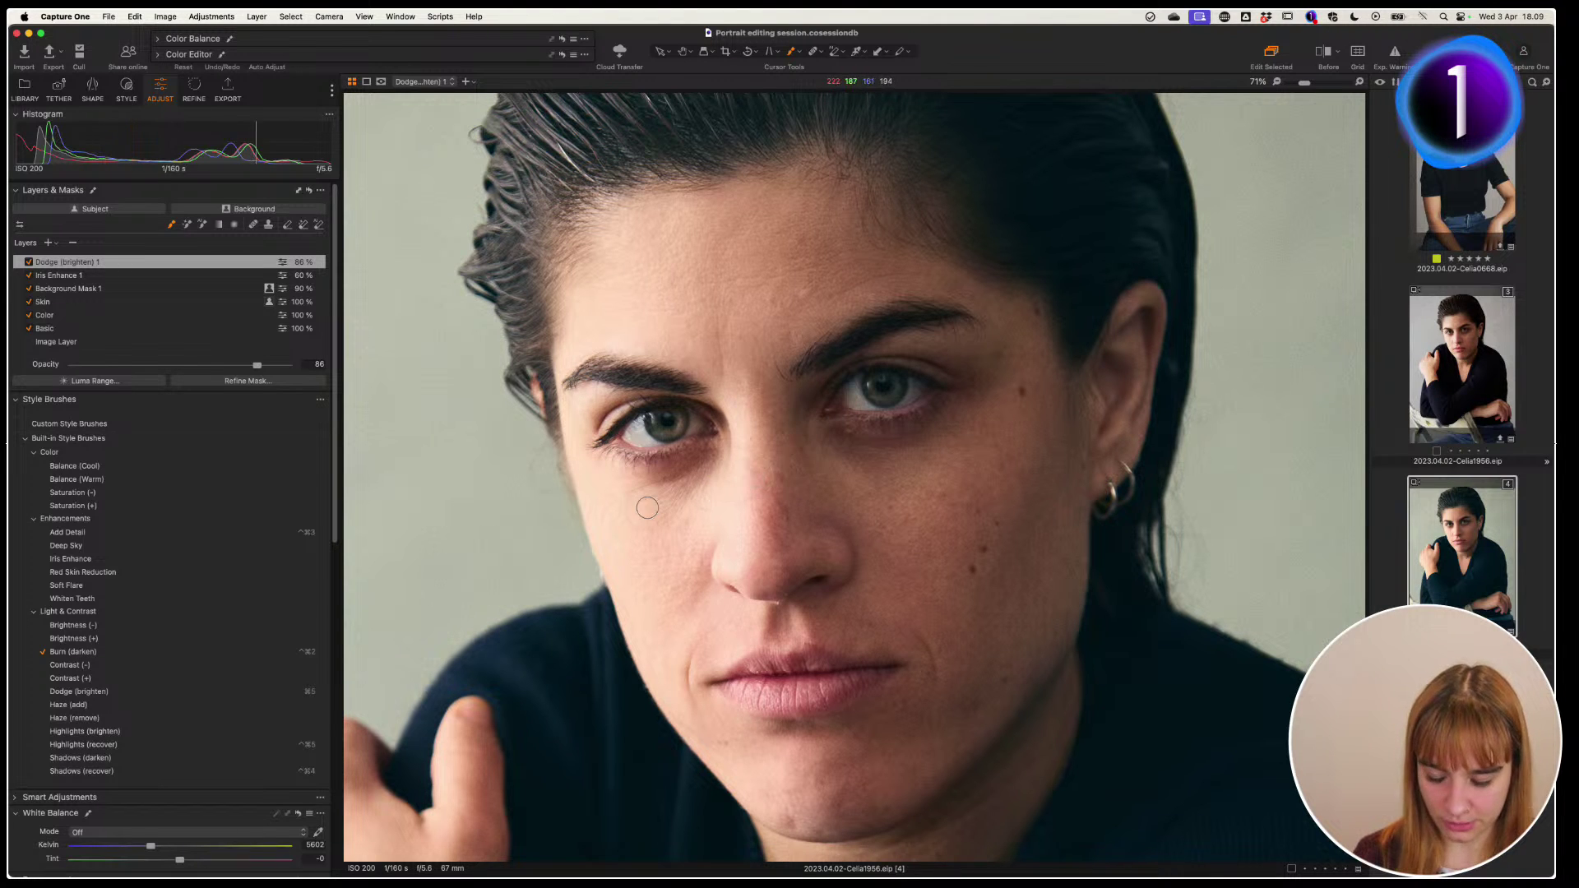
left_click_drag(789, 436, 767, 434)
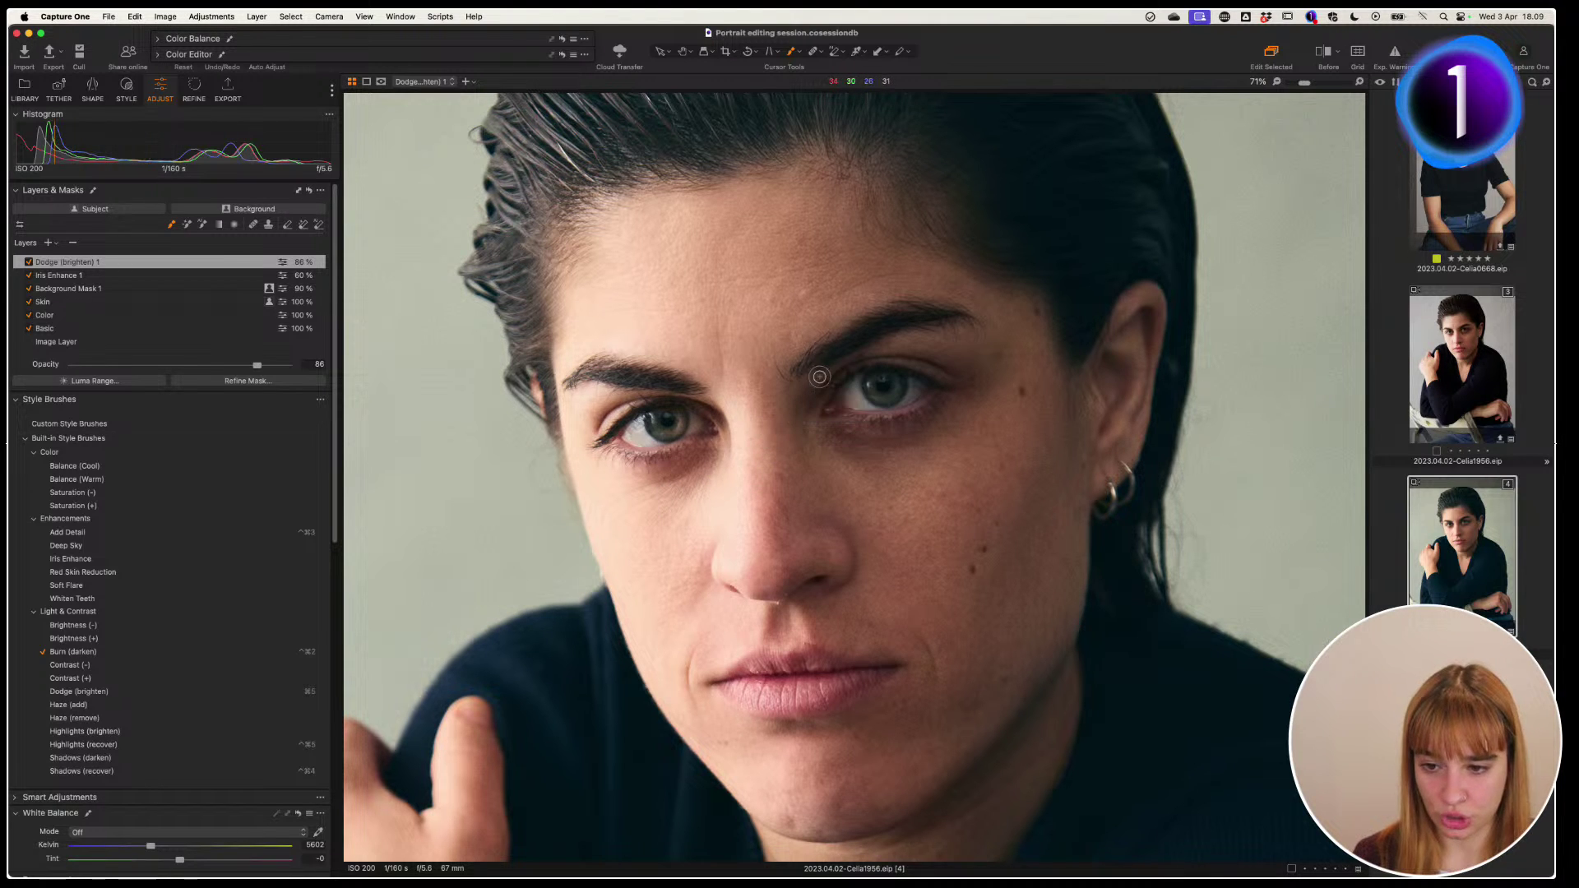
left_click_drag(828, 342, 932, 310)
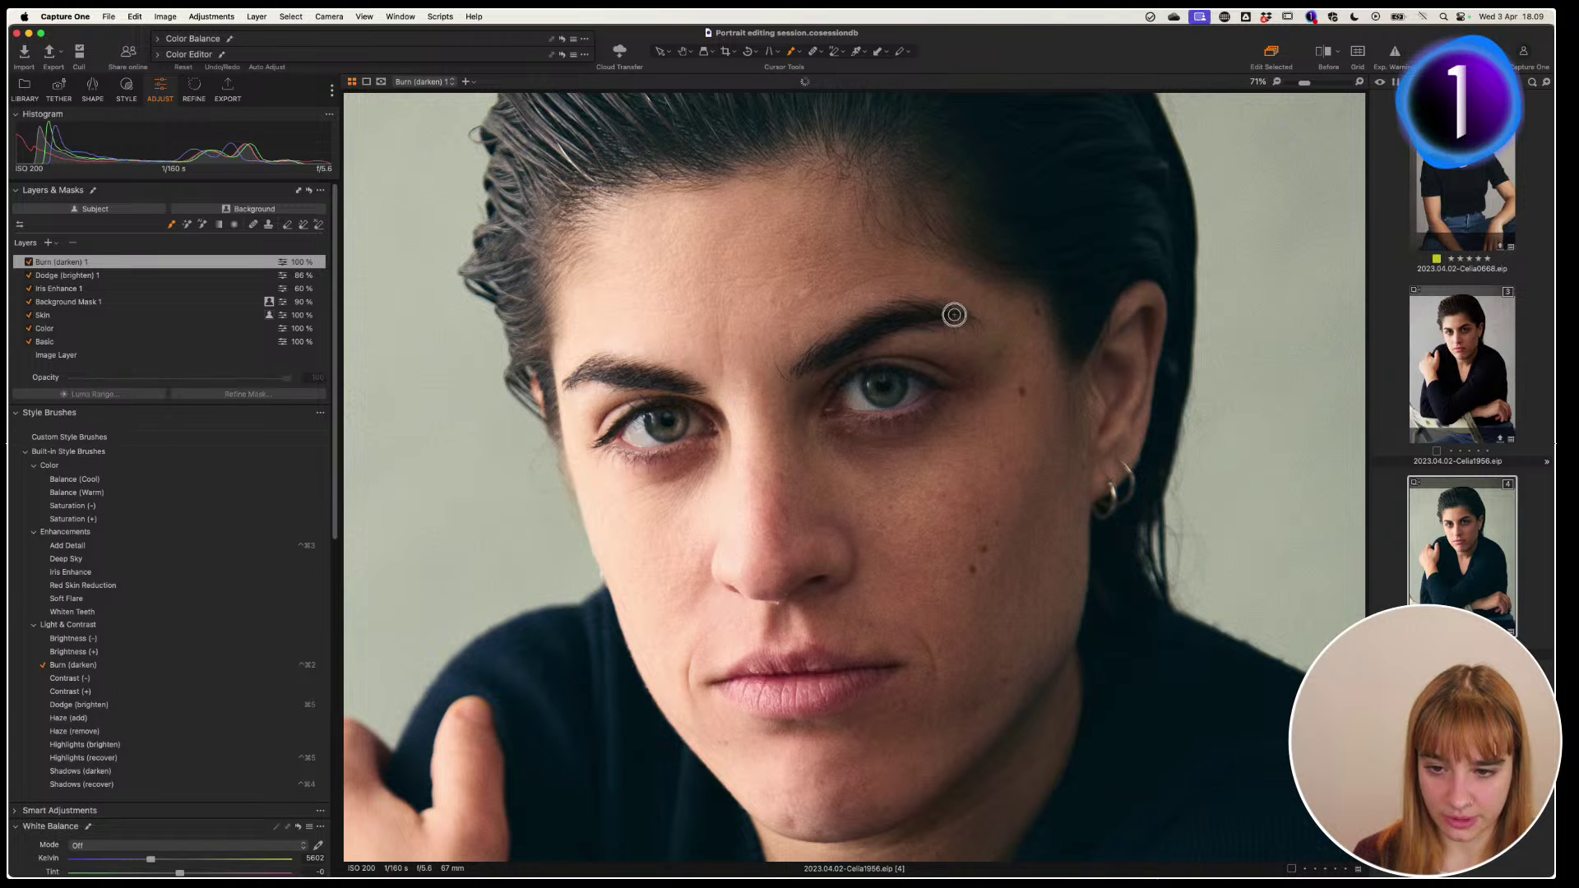
Adjust the Burn brush settings and darken the lit-side eyebrow and the lash lines of both eyes
right_click(812, 379)
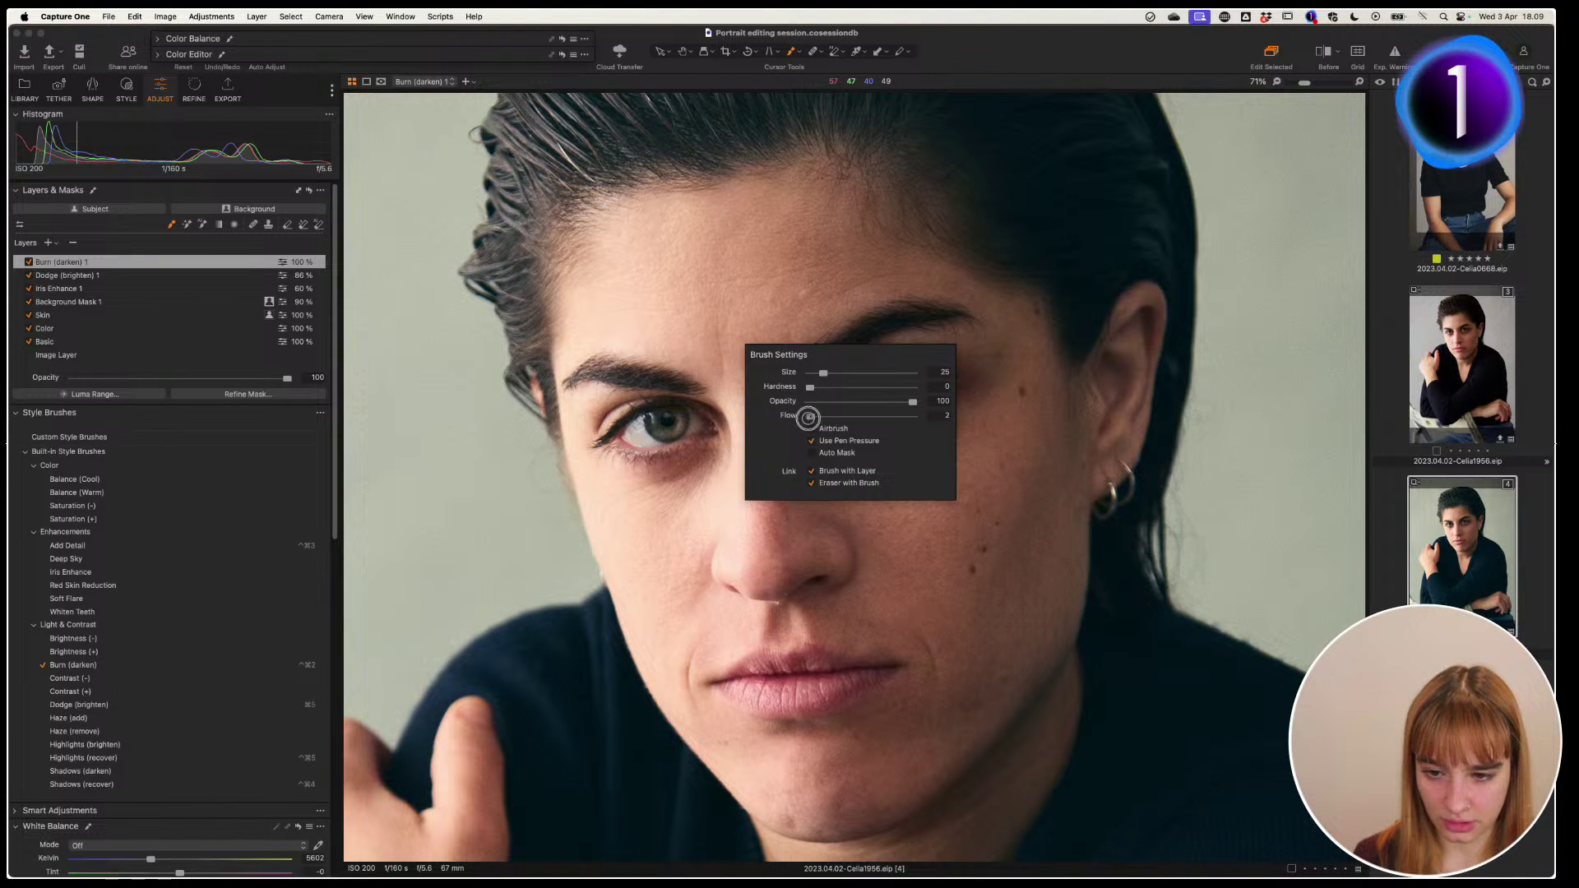
mouse_move(654, 395)
left_mouse_down()
mouse_move(683, 385)
mouse_move(567, 382)
mouse_move(637, 378)
mouse_move(592, 367)
left_mouse_up()
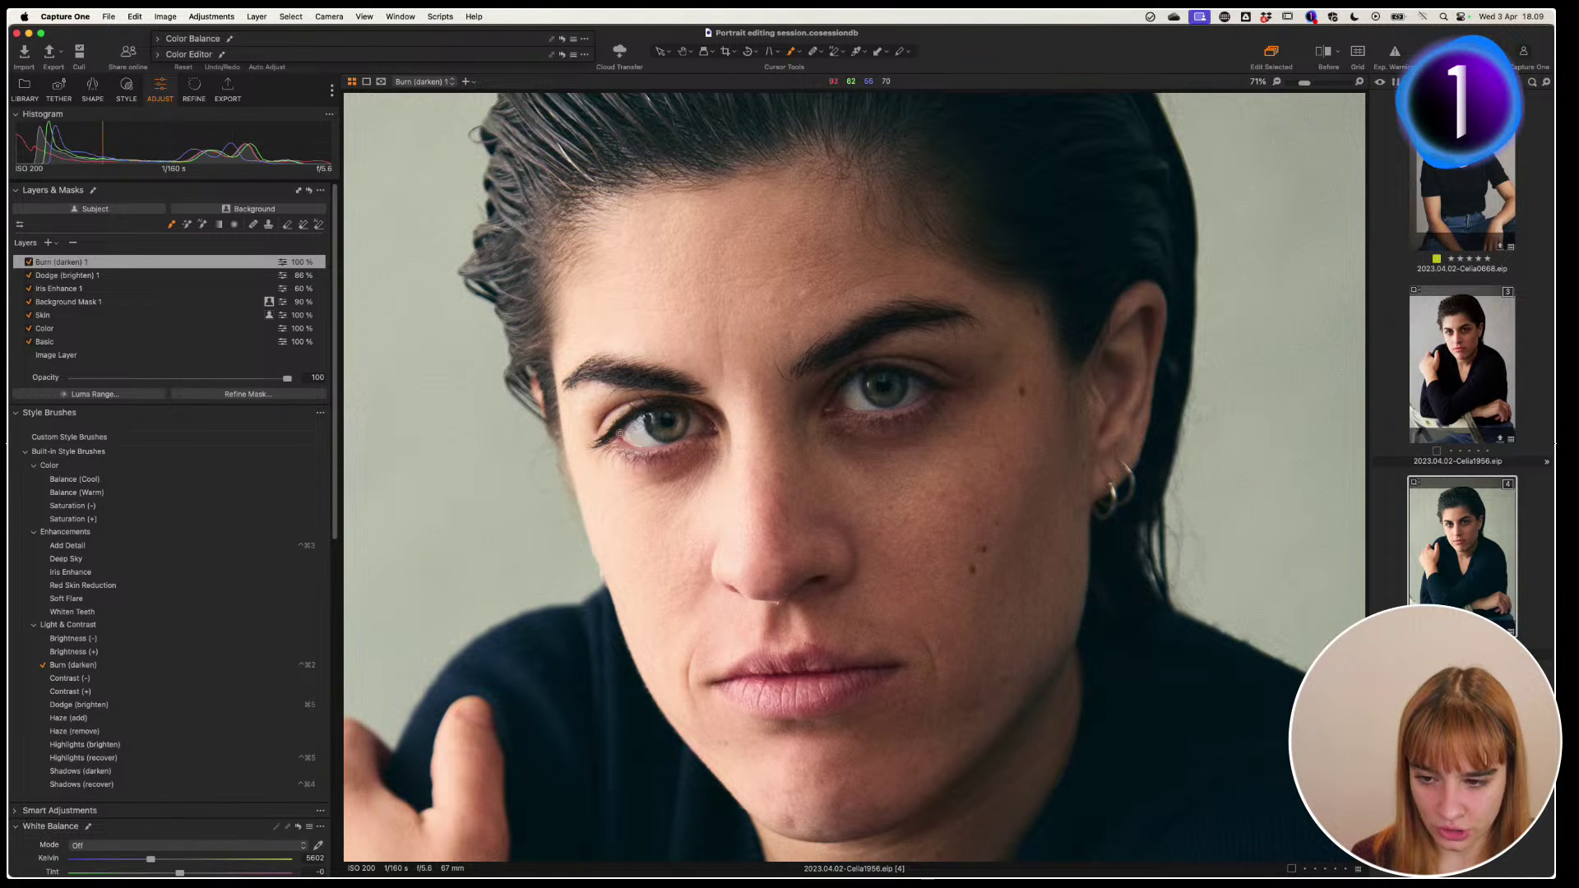
mouse_move(623, 418)
left_mouse_down()
mouse_move(615, 434)
mouse_move(679, 409)
mouse_move(717, 417)
mouse_move(660, 404)
mouse_move(625, 427)
left_mouse_up()
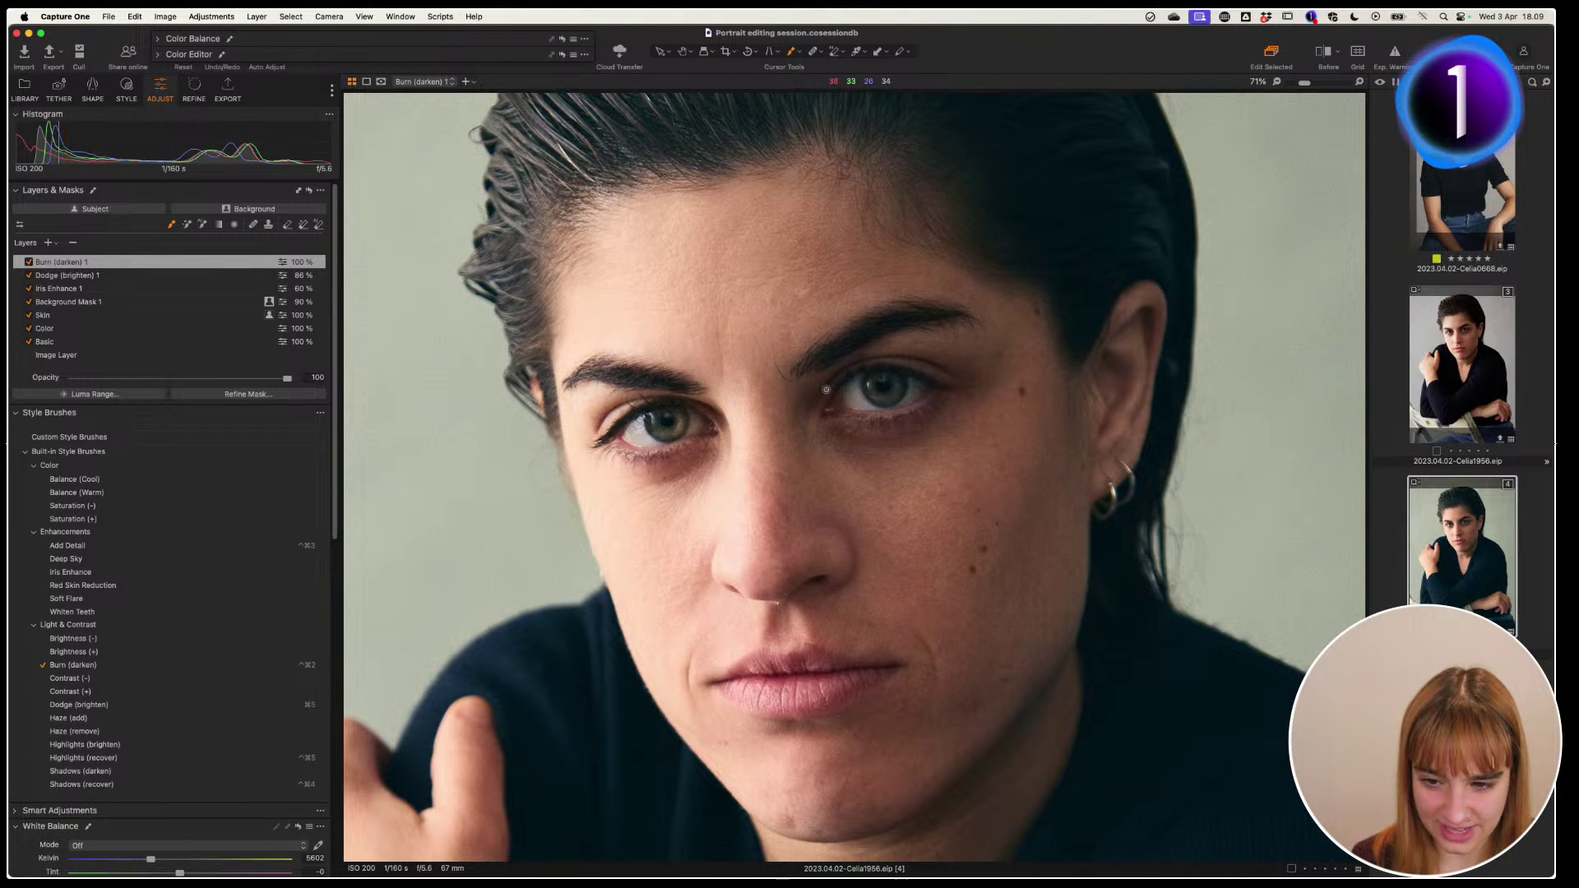
left_click_drag(826, 389, 954, 374)
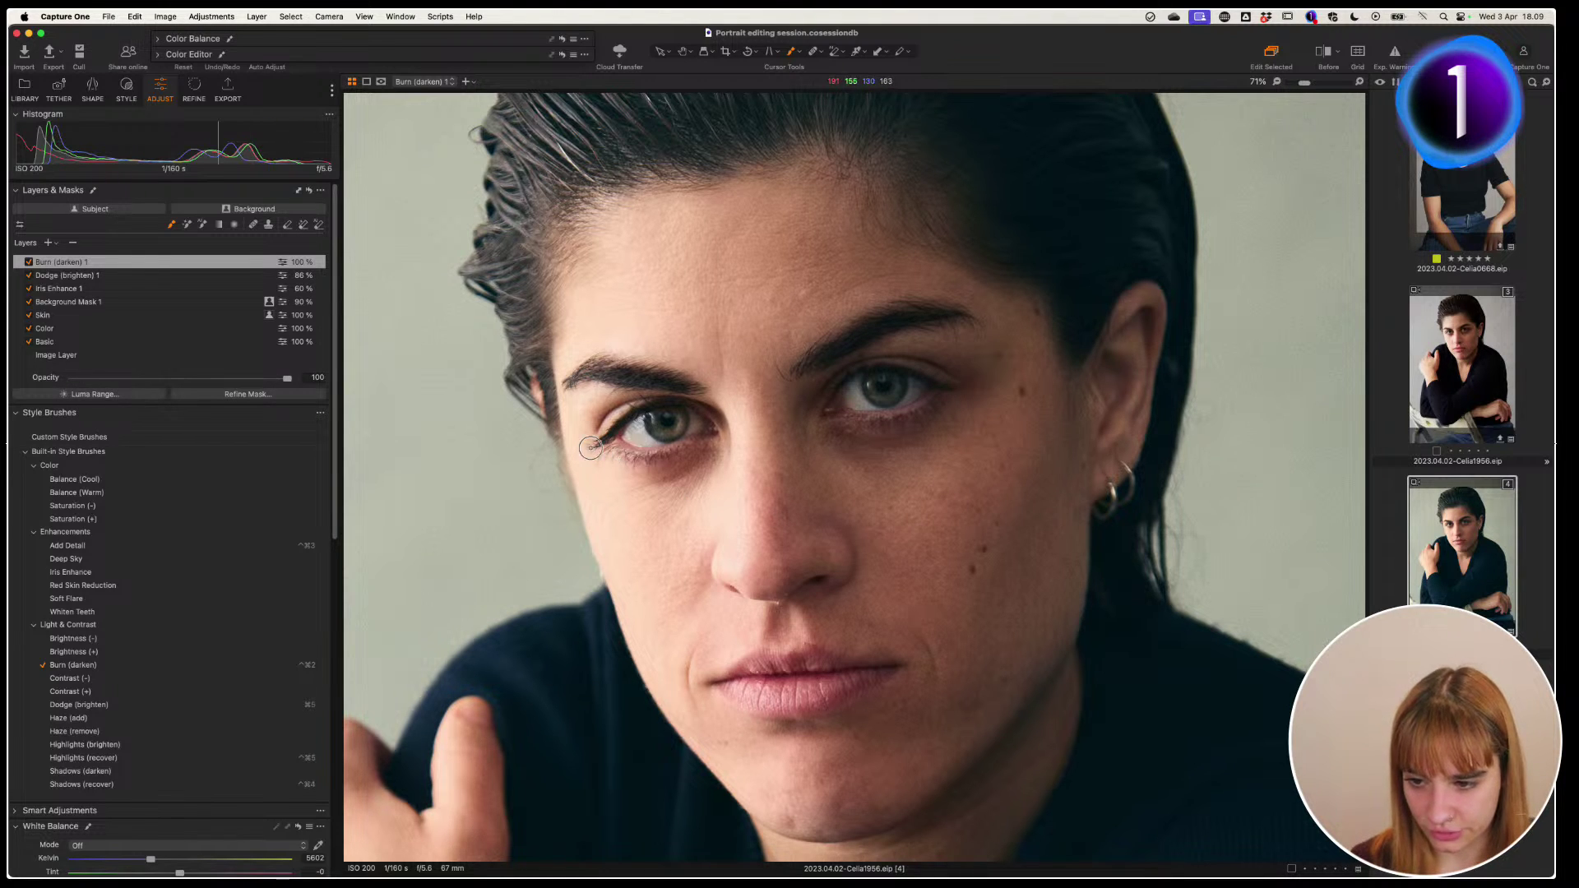
Darken the upper lip, the mouth corners and the edge of the lower lip with short Burn strokes
scroll(899, 460, "down", 2)
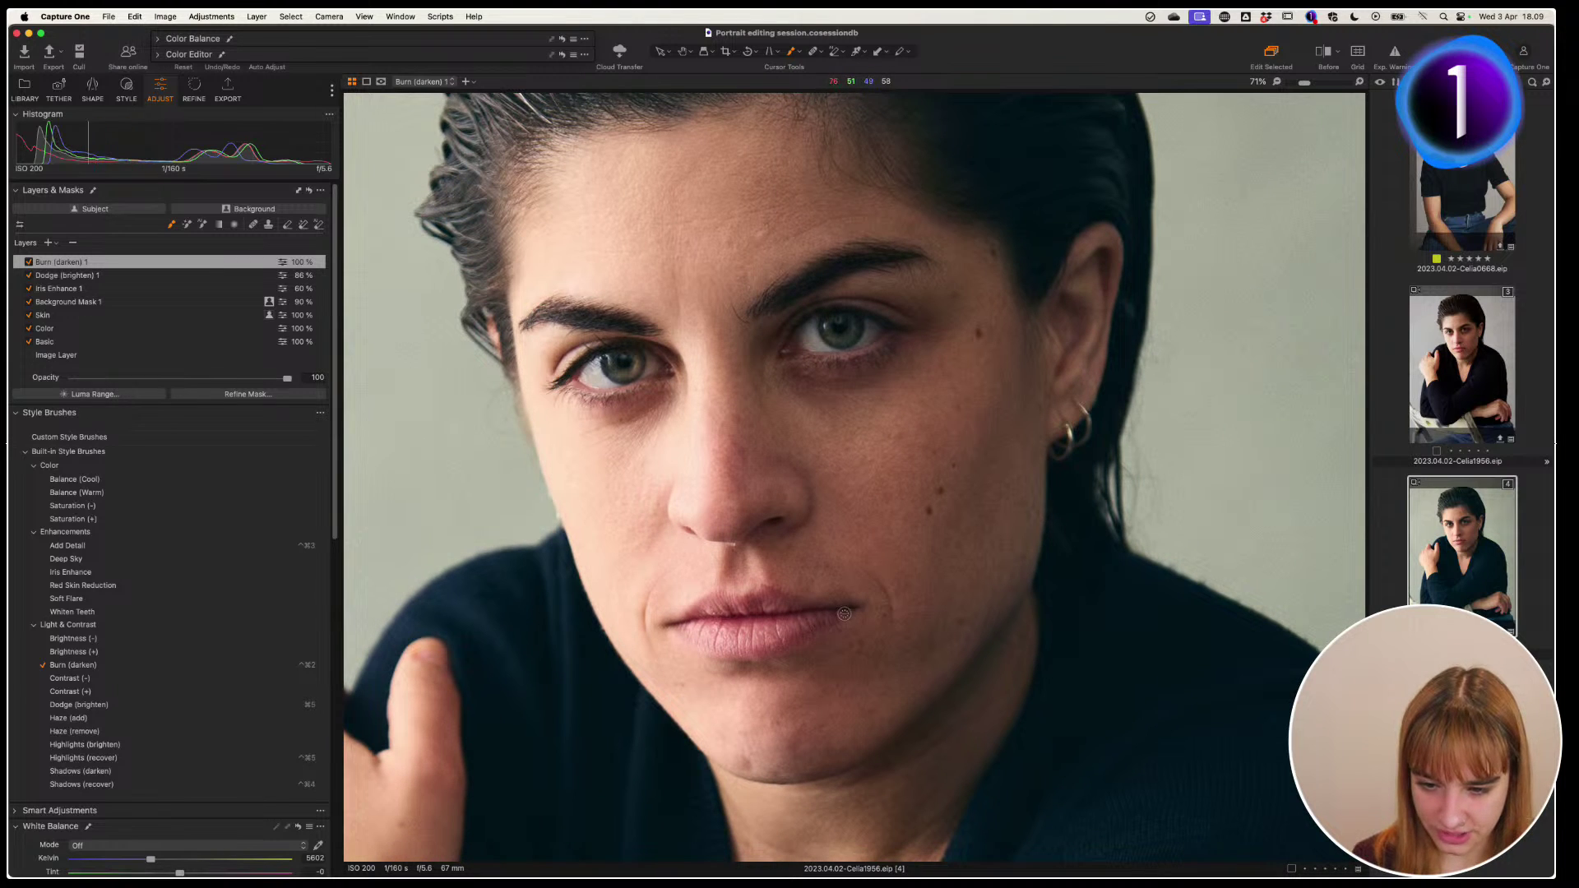
left_click_drag(845, 614, 761, 655)
right_click(824, 550)
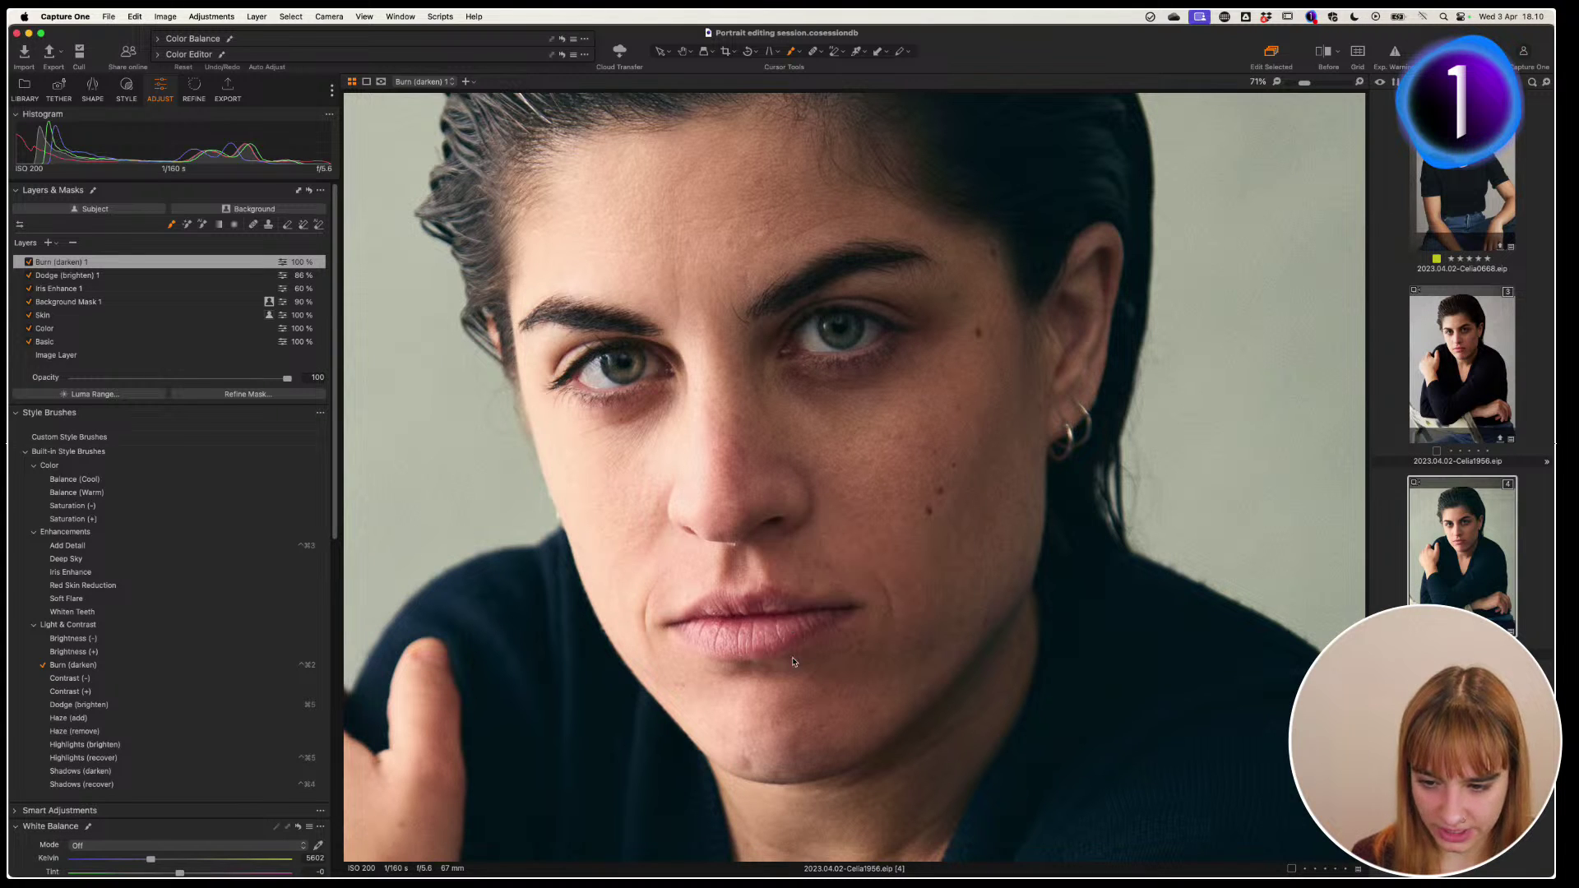
mouse_move(807, 632)
left_mouse_down()
mouse_move(817, 623)
mouse_move(765, 658)
left_mouse_up()
left_click(807, 603)
left_click(810, 597)
left_click(771, 602)
left_click(703, 612)
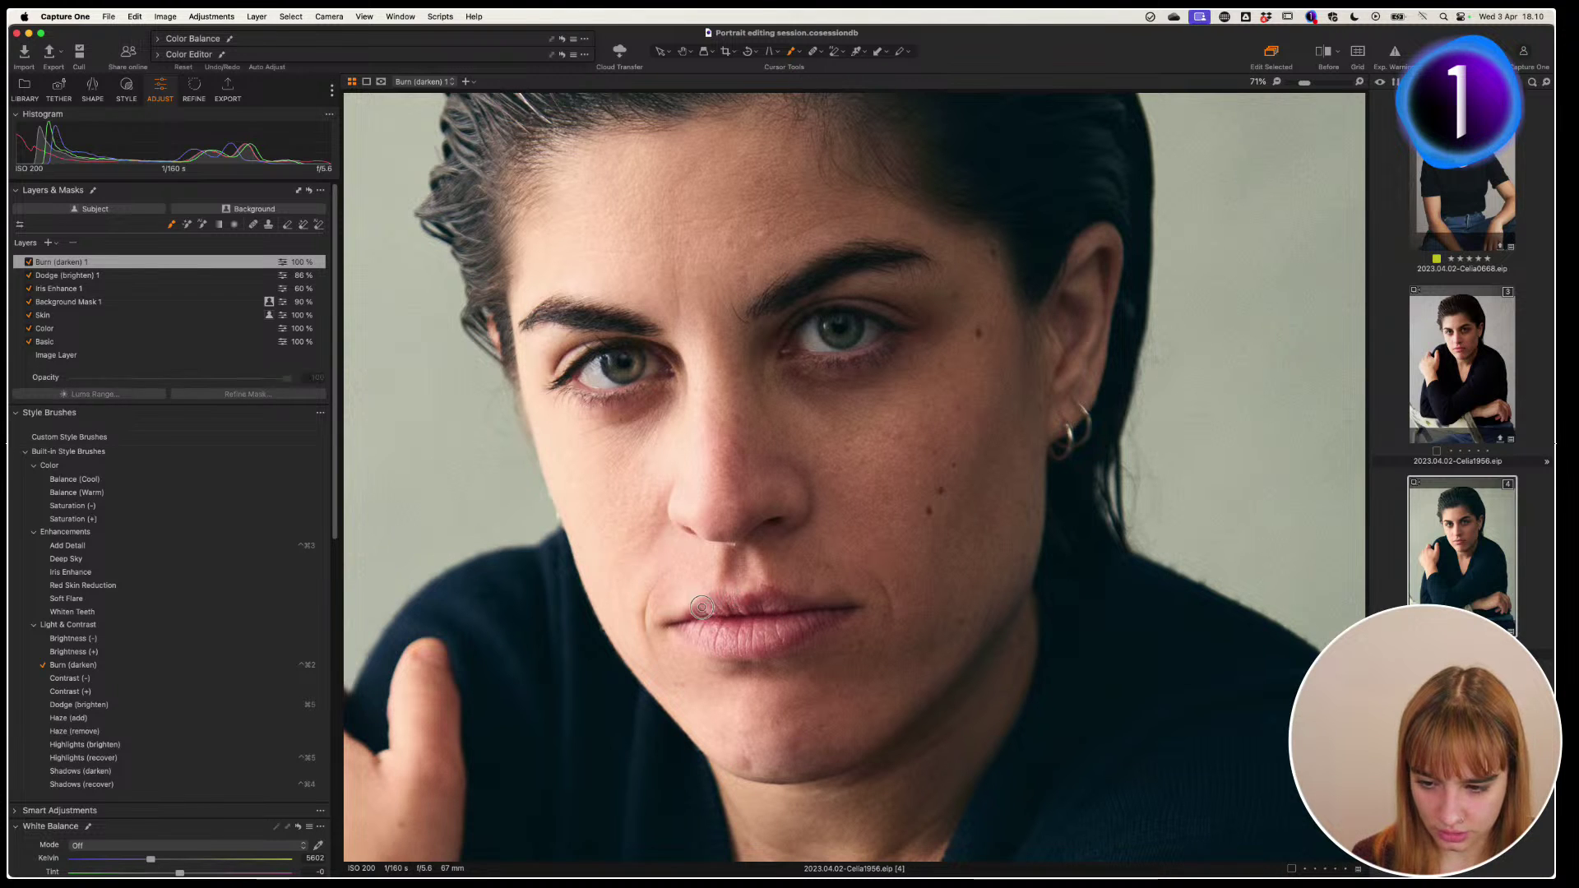
left_click(677, 635)
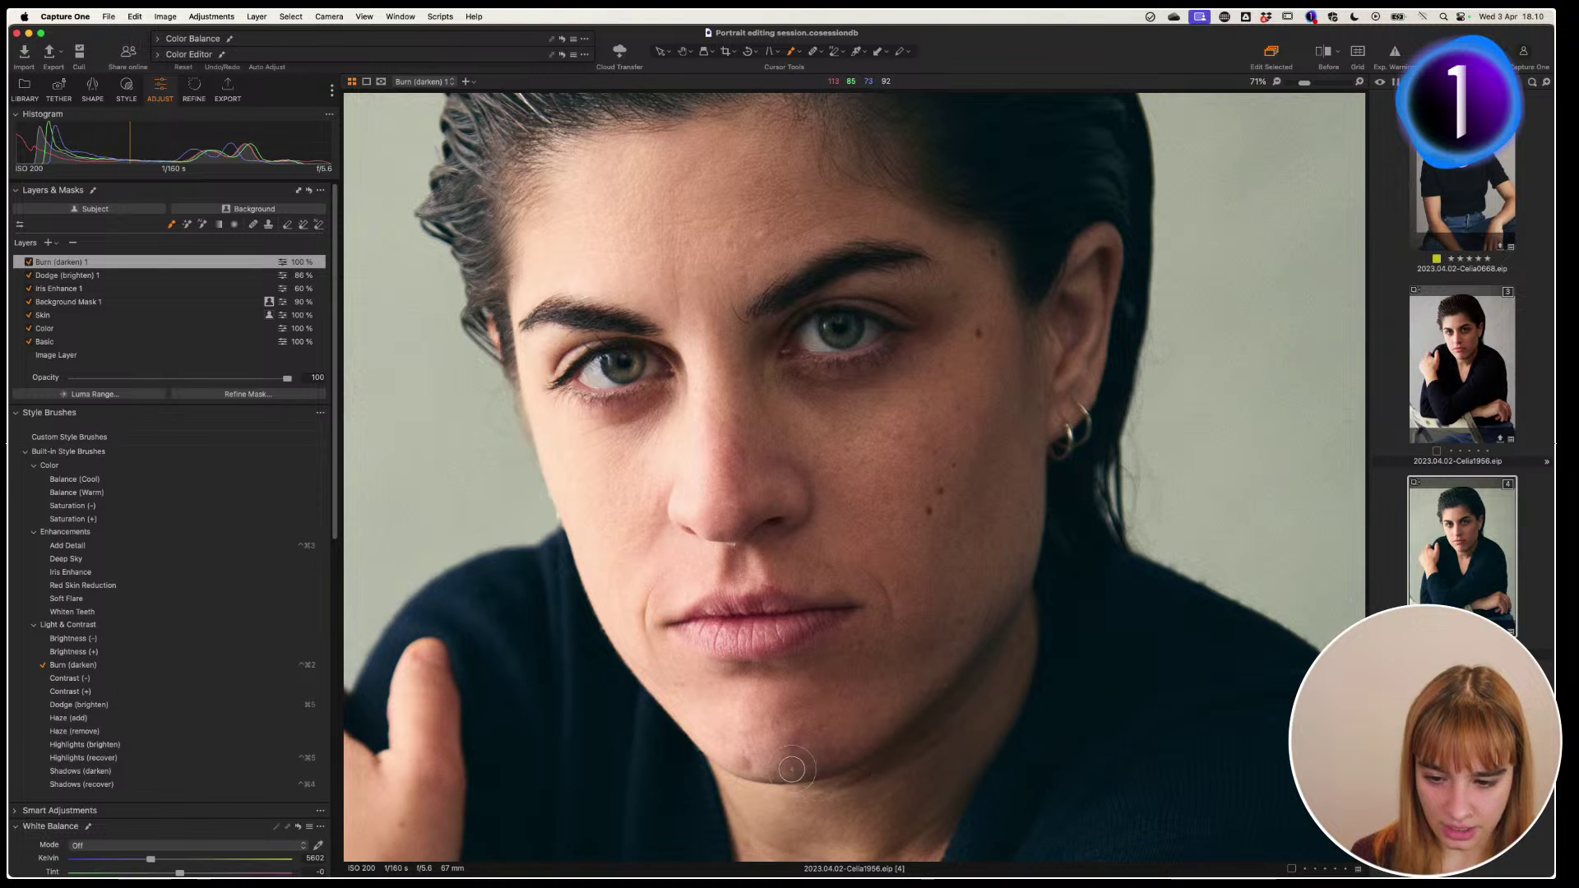
Darken the underside of the chin and the shadow-side jawline with the Burn brush
left_click(836, 753)
left_click(910, 723)
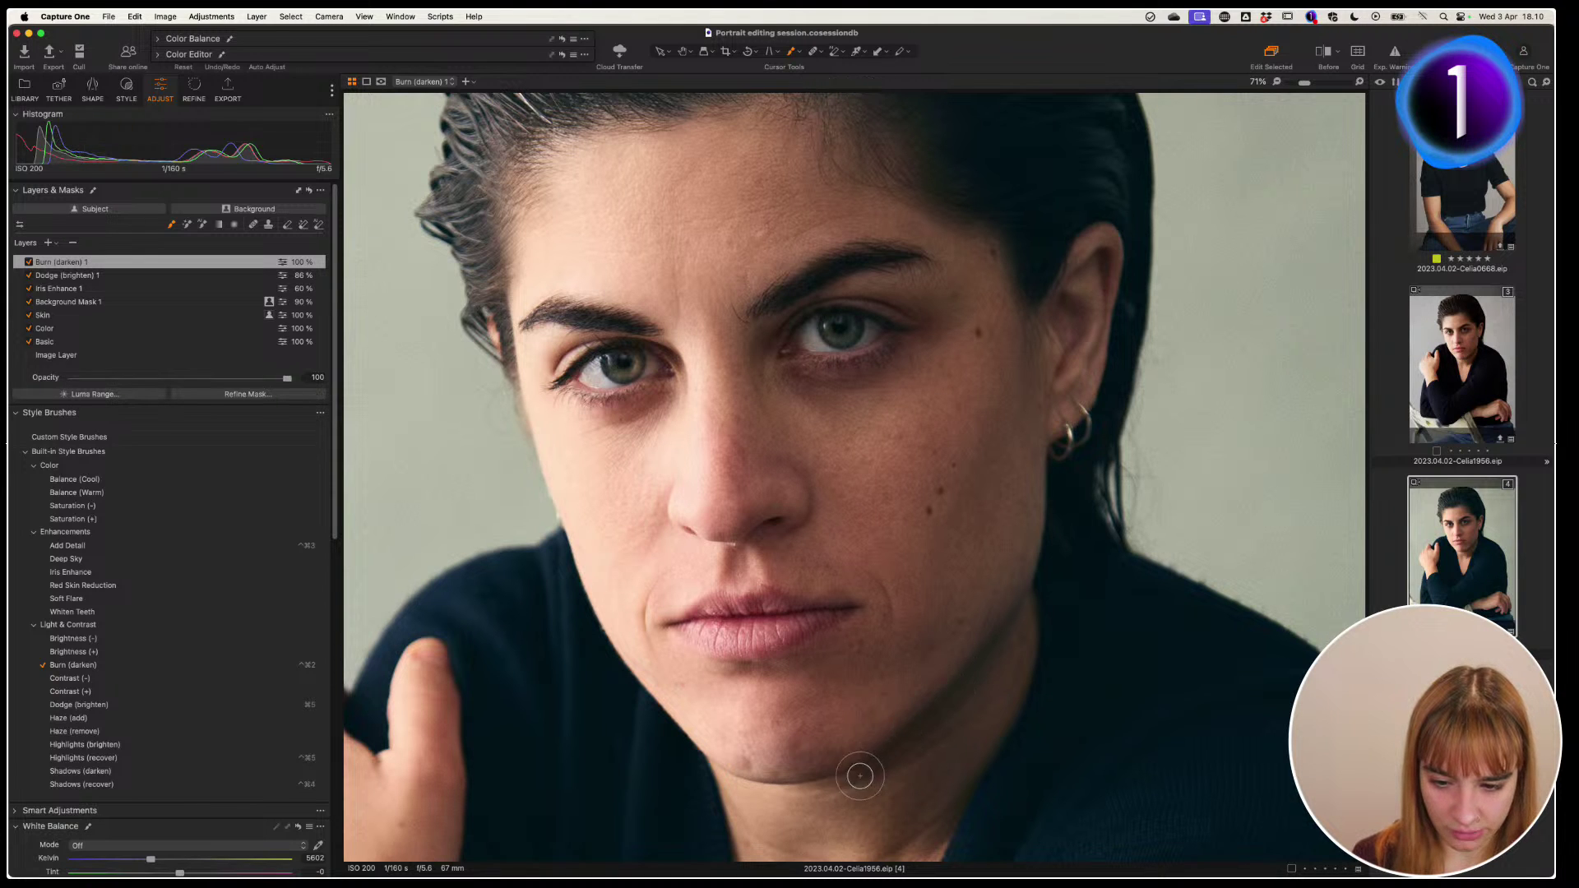
left_click(909, 716)
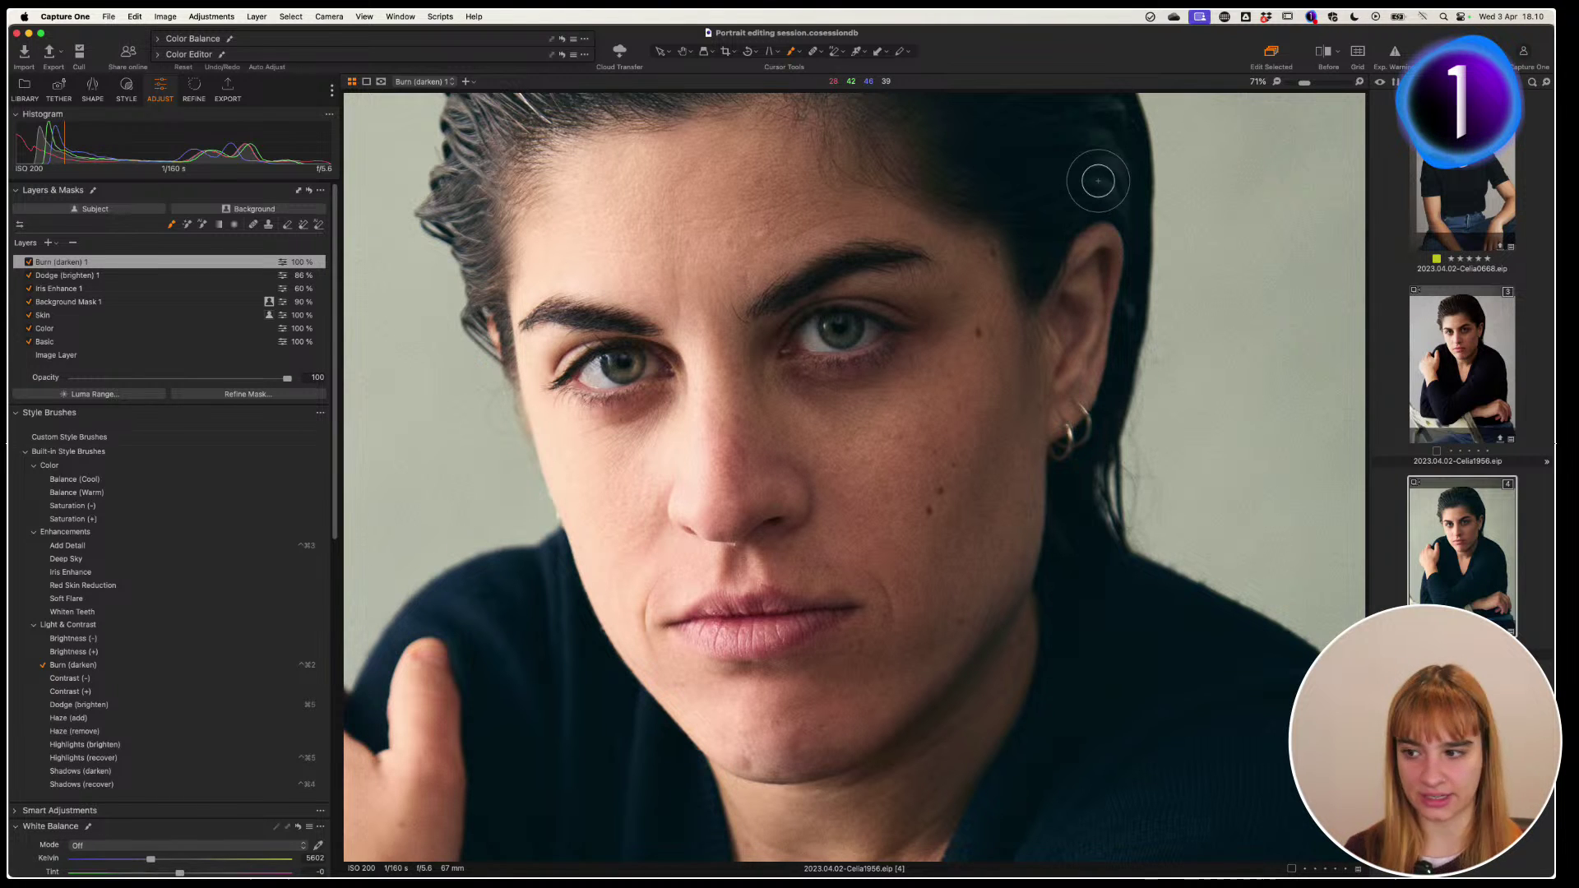
Brighten the shadow-side cheek up to the temple on the Dodge (brighten) layer with broad strokes
left_click(132, 274)
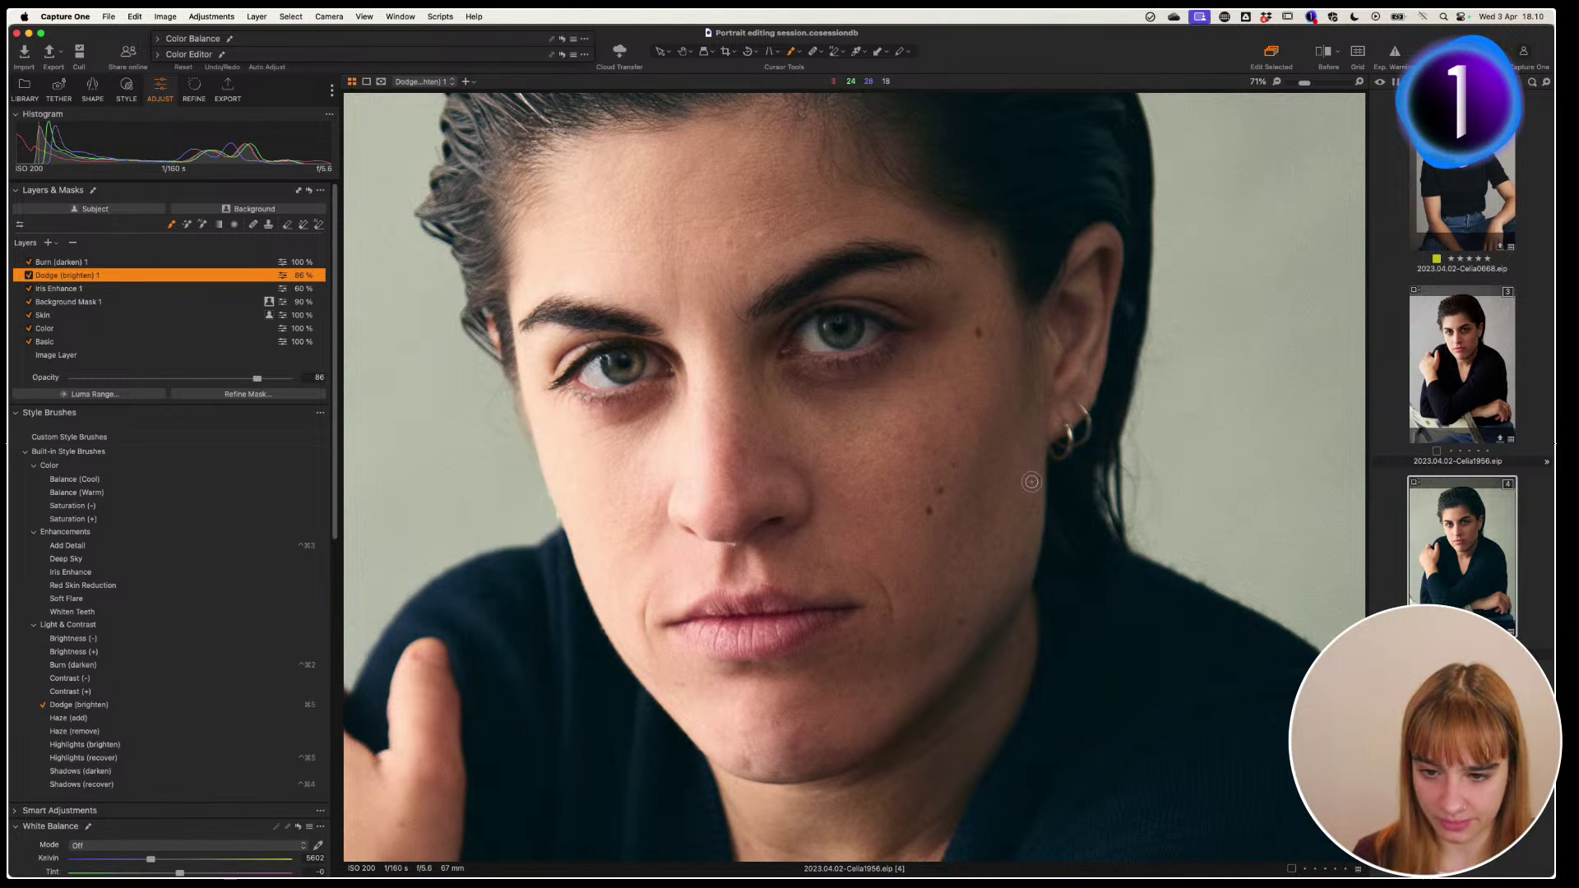
mouse_move(955, 449)
left_mouse_down()
mouse_move(976, 402)
mouse_move(888, 541)
mouse_move(932, 439)
mouse_move(954, 459)
mouse_move(981, 375)
mouse_move(888, 532)
mouse_move(972, 379)
mouse_move(925, 435)
mouse_move(959, 381)
mouse_move(982, 330)
left_mouse_up()
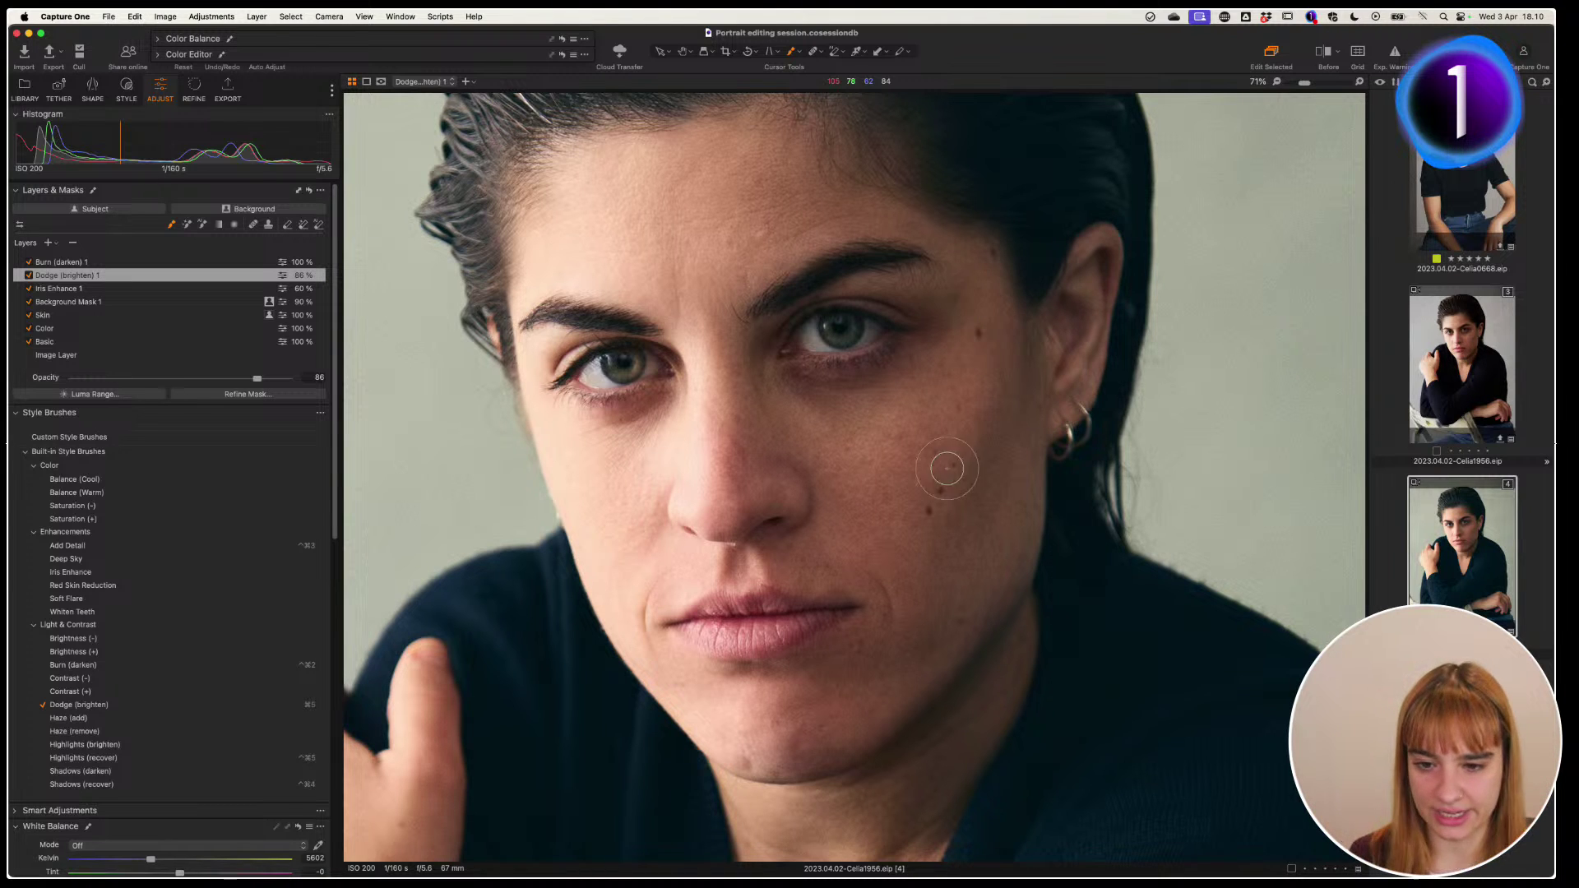
left_click_drag(927, 530, 1003, 343)
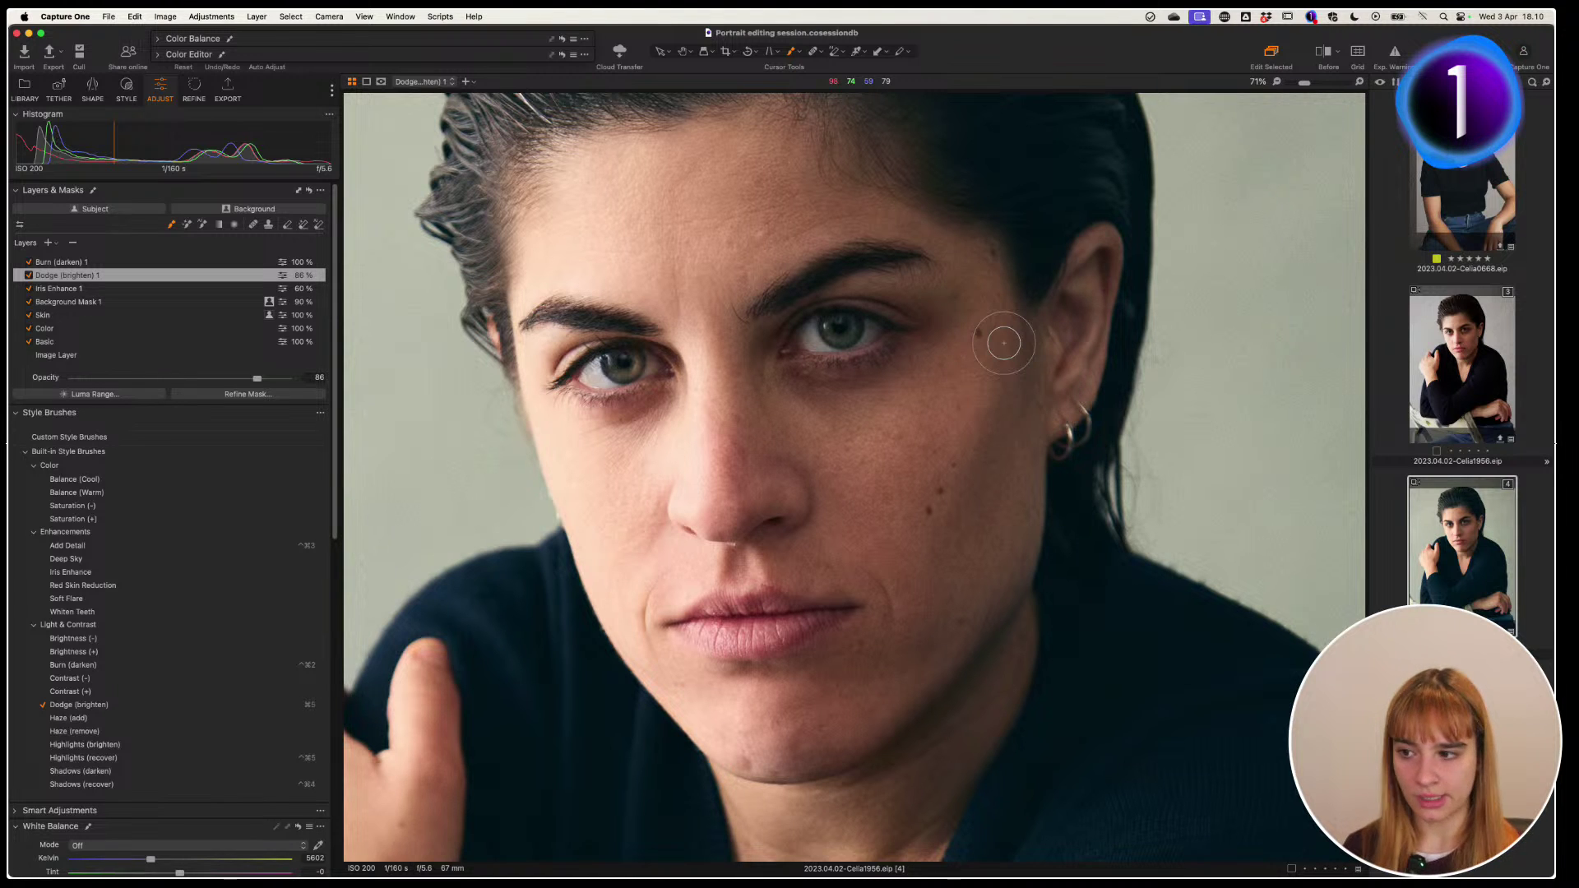
Compare the whole portrait with the Burn (darken) and Dodge (brighten) layers switched off and on
left_click(110, 262)
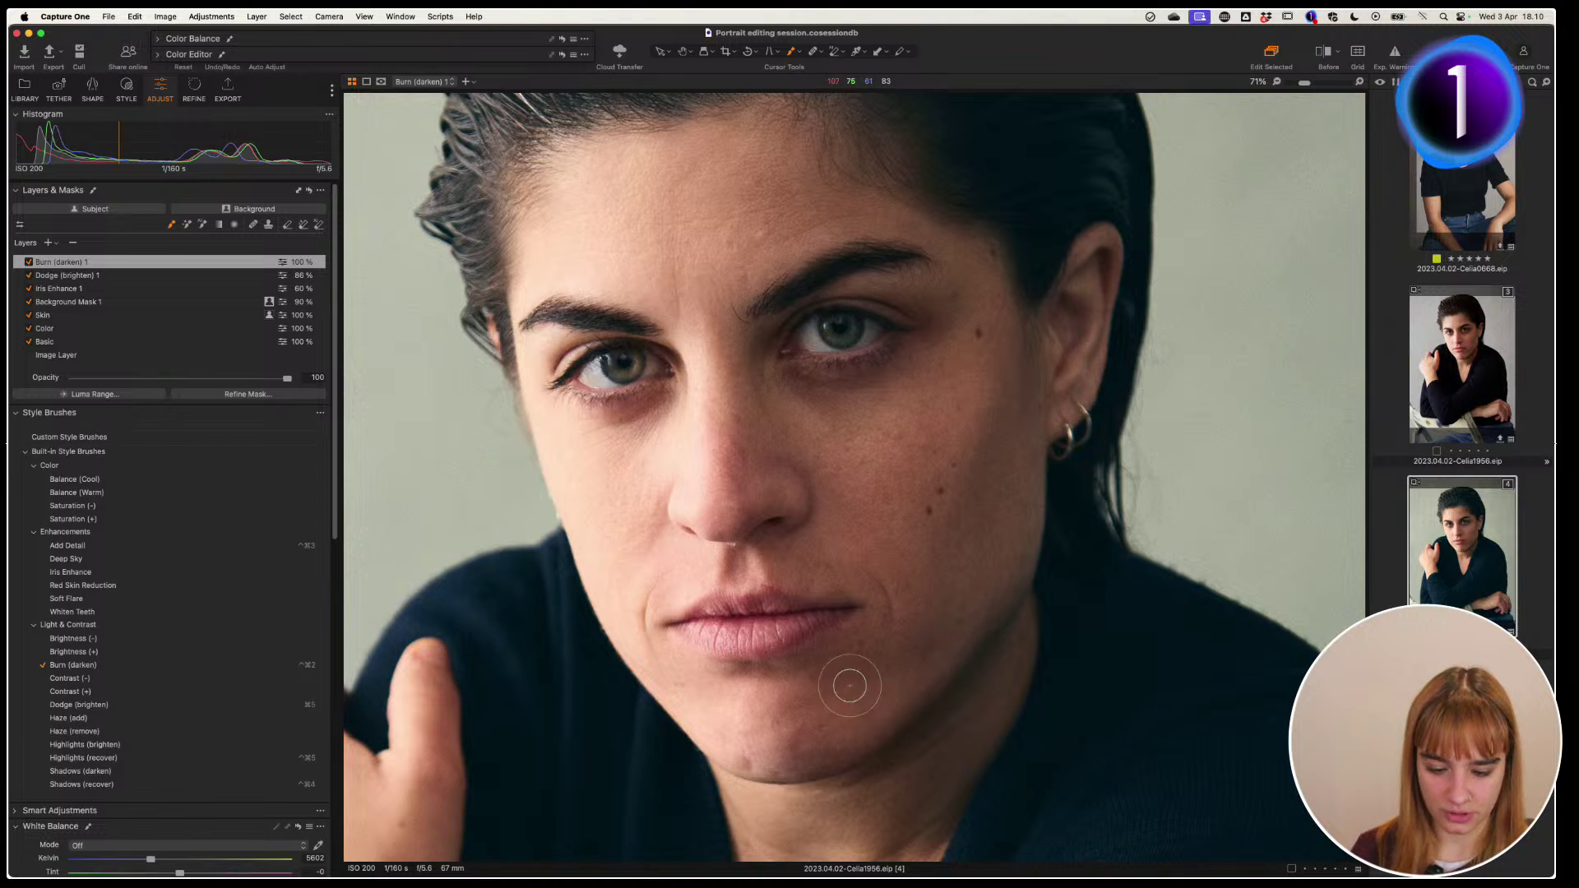
left_click_drag(1304, 83, 1288, 83)
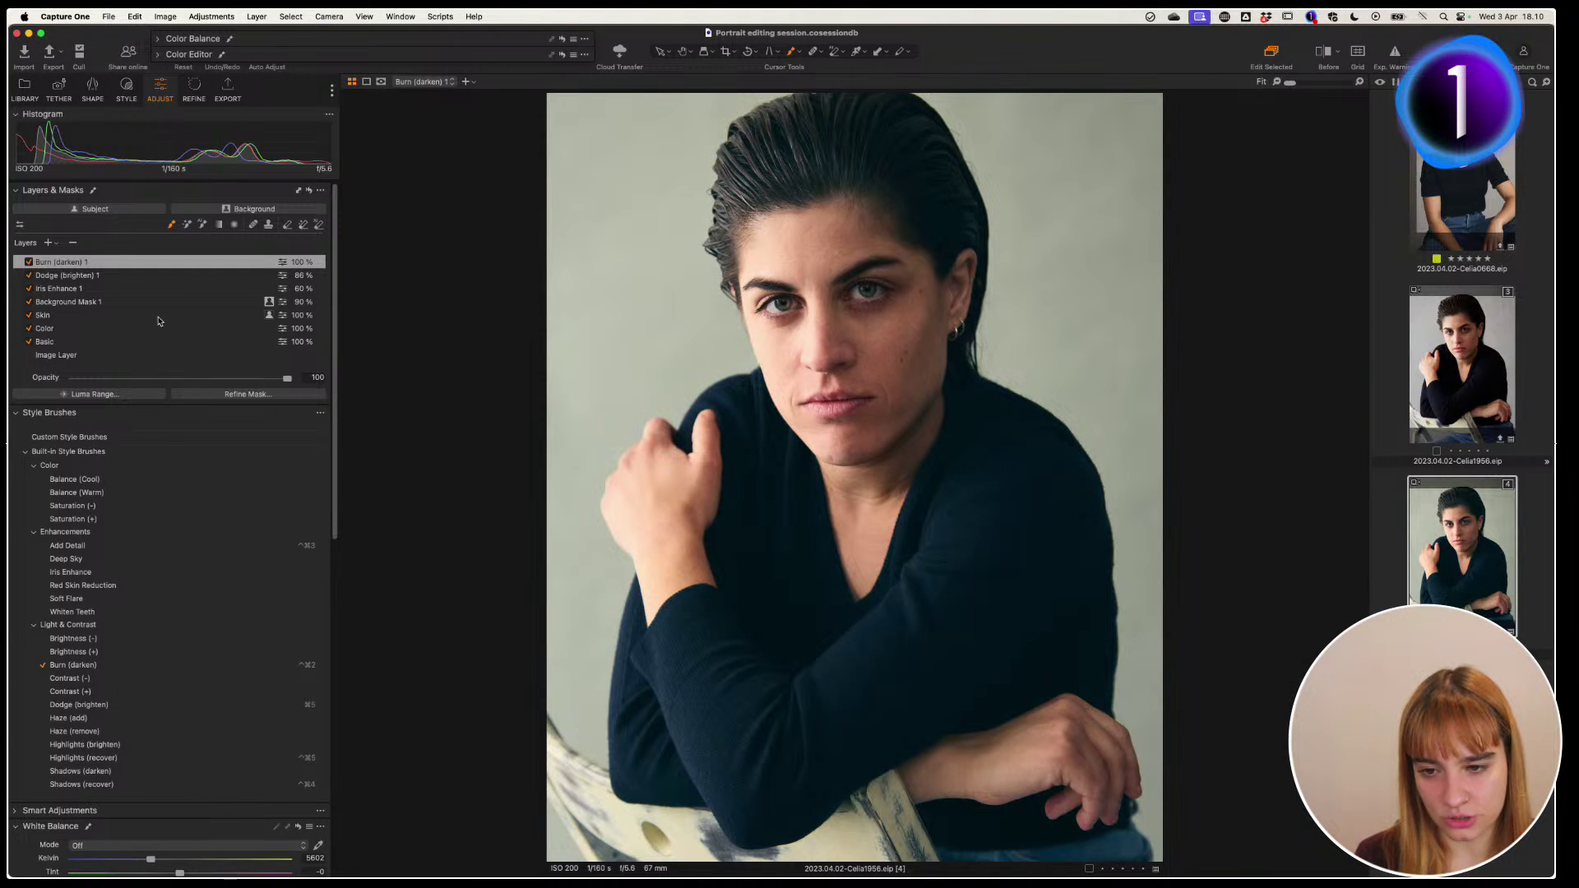
left_click(28, 263)
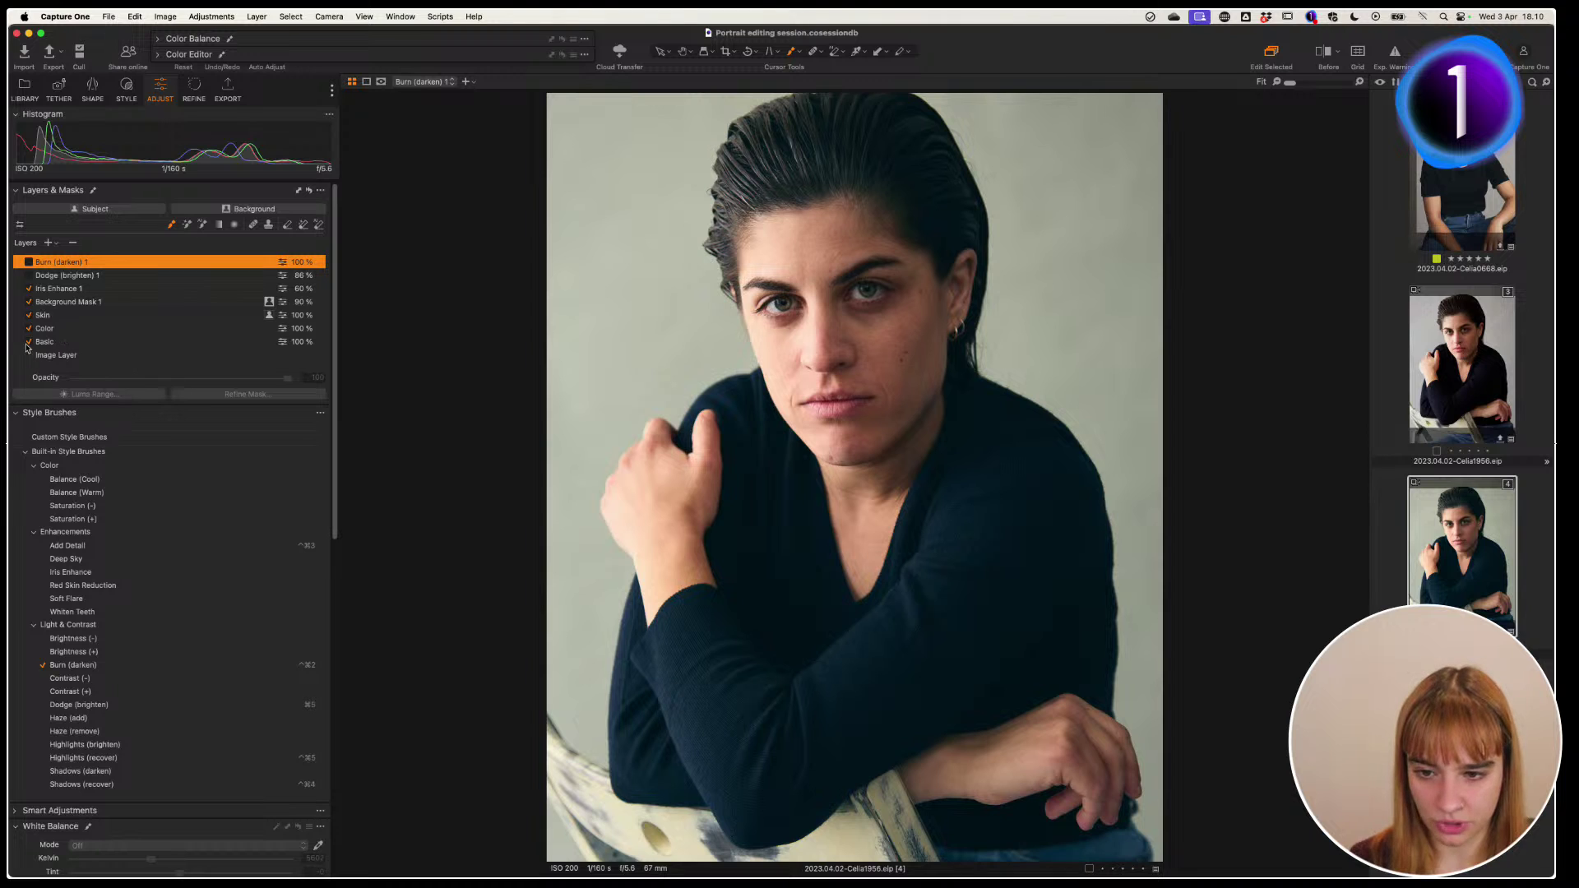
left_click(29, 262)
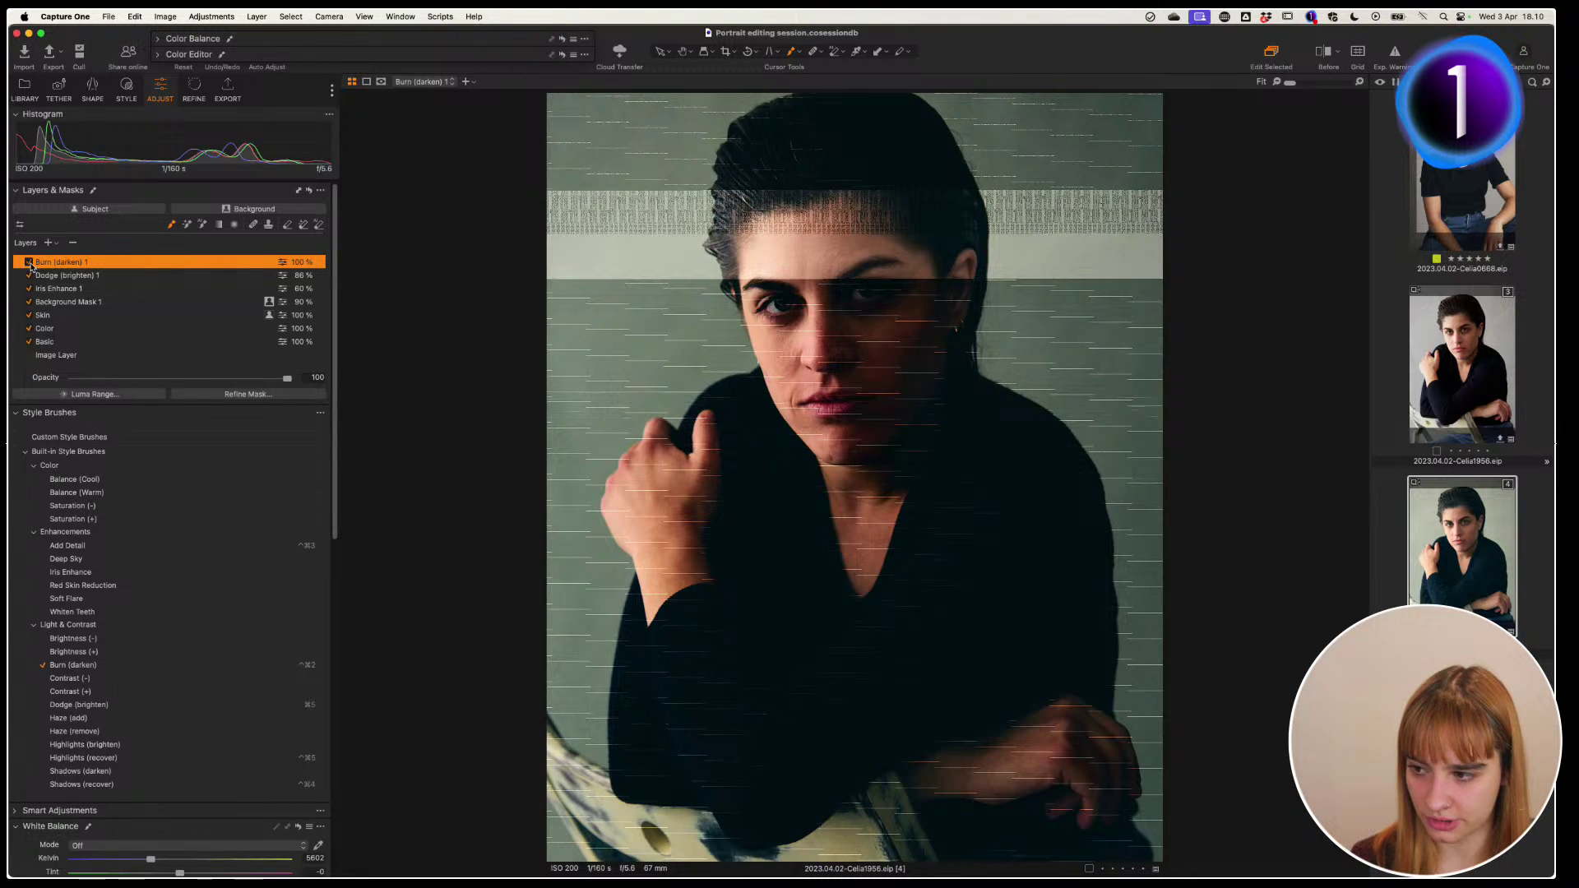
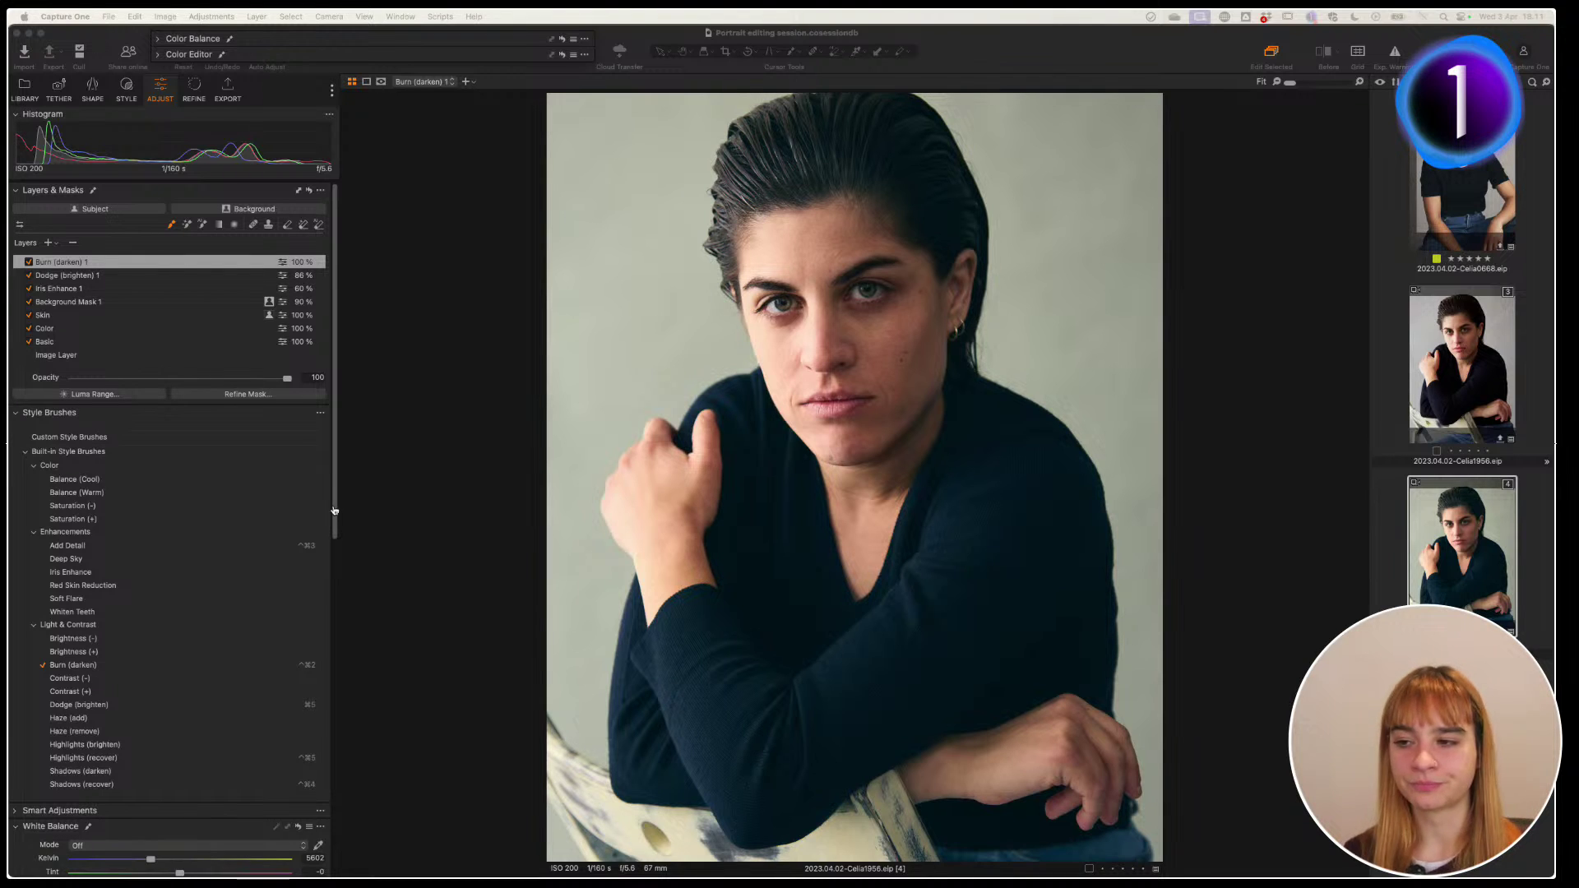
Heal the small mark under the nose and the blemish beside the inner eyebrow on a new heal layer at 100% zoom
left_click(1290, 82)
left_click_drag(1295, 84, 1308, 83)
left_click_drag(856, 342, 952, 362)
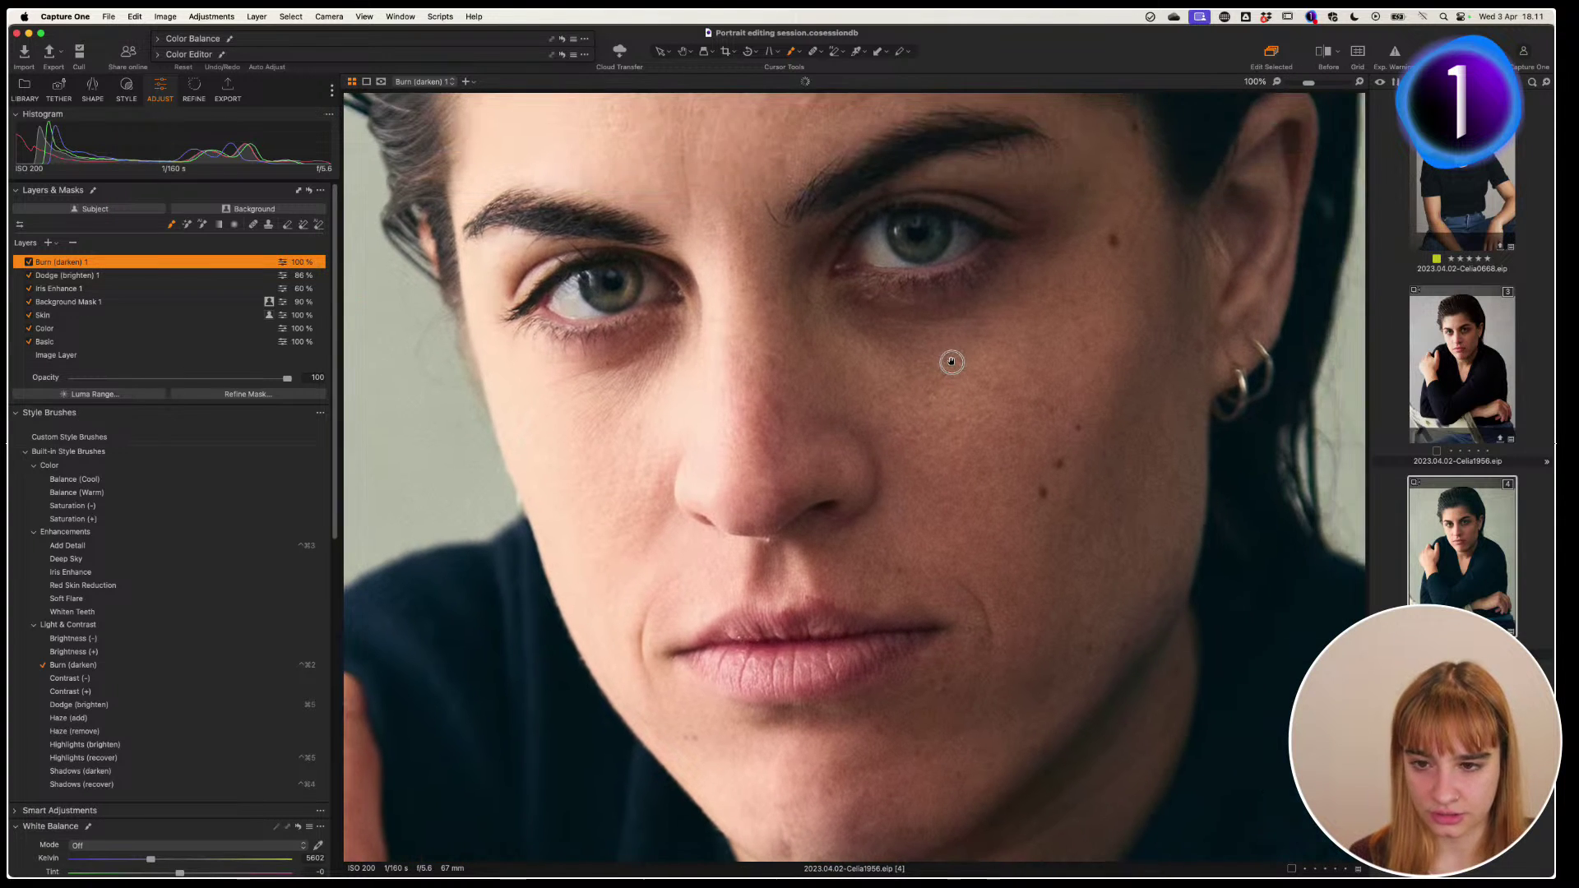
key("b")
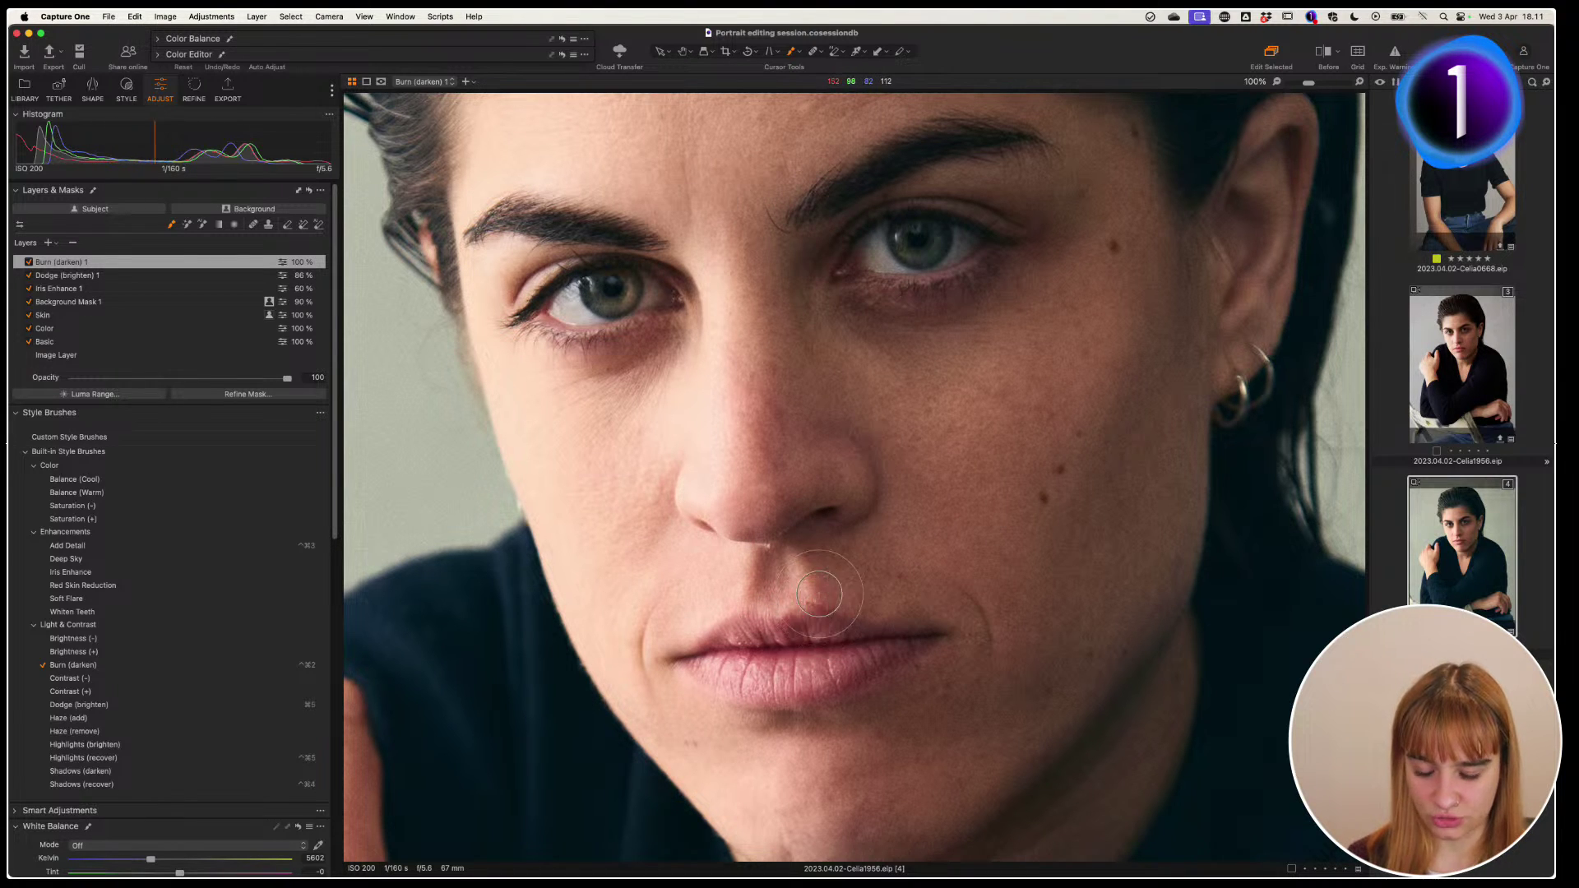
key("e")
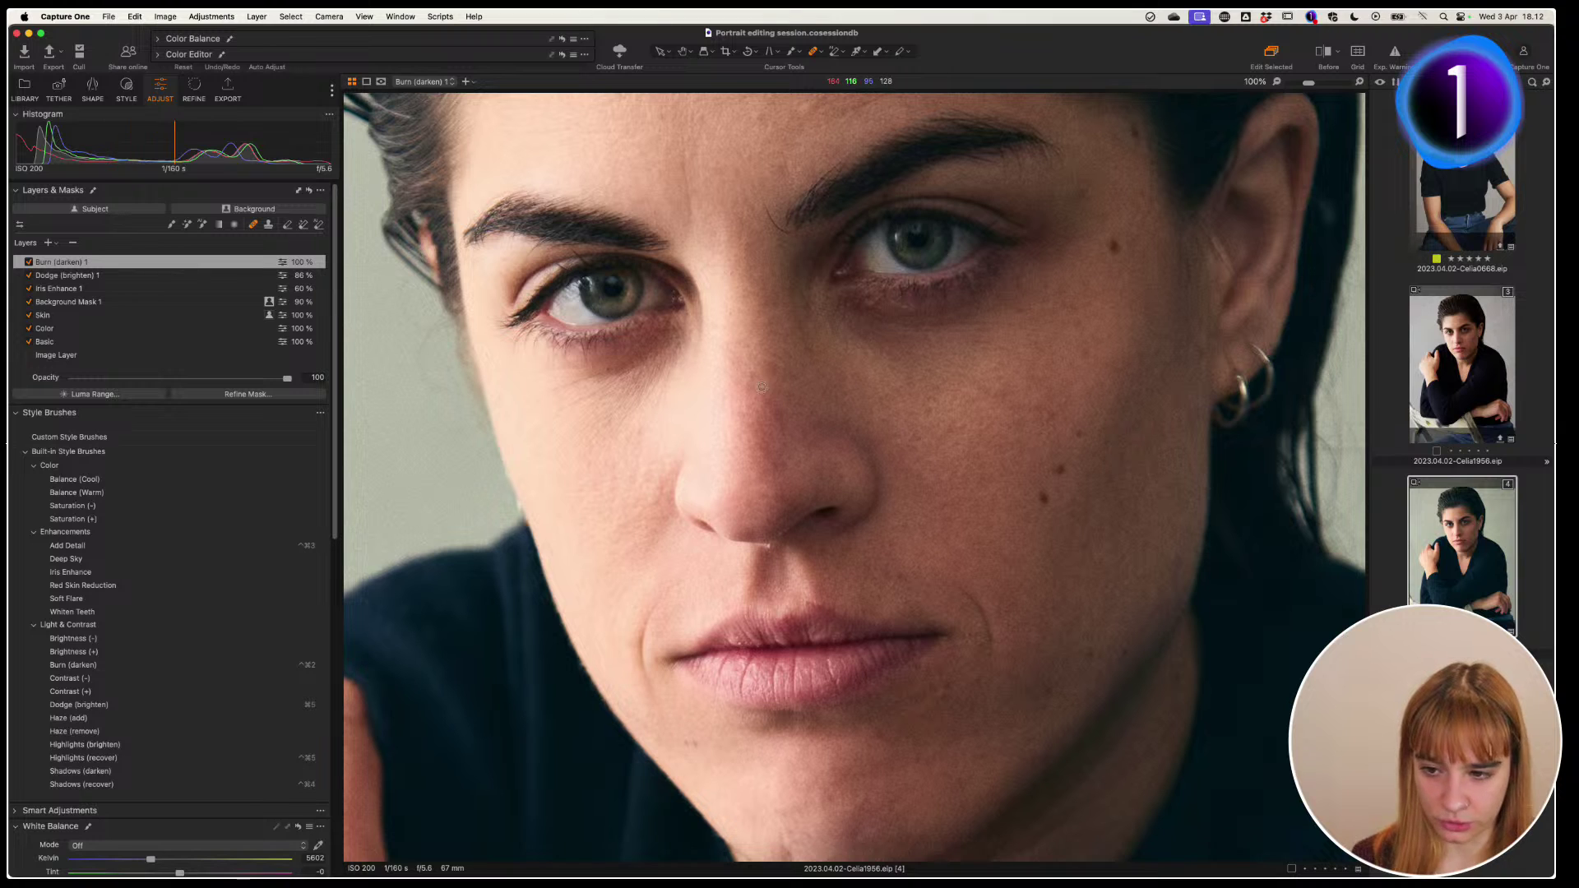
left_click(771, 548)
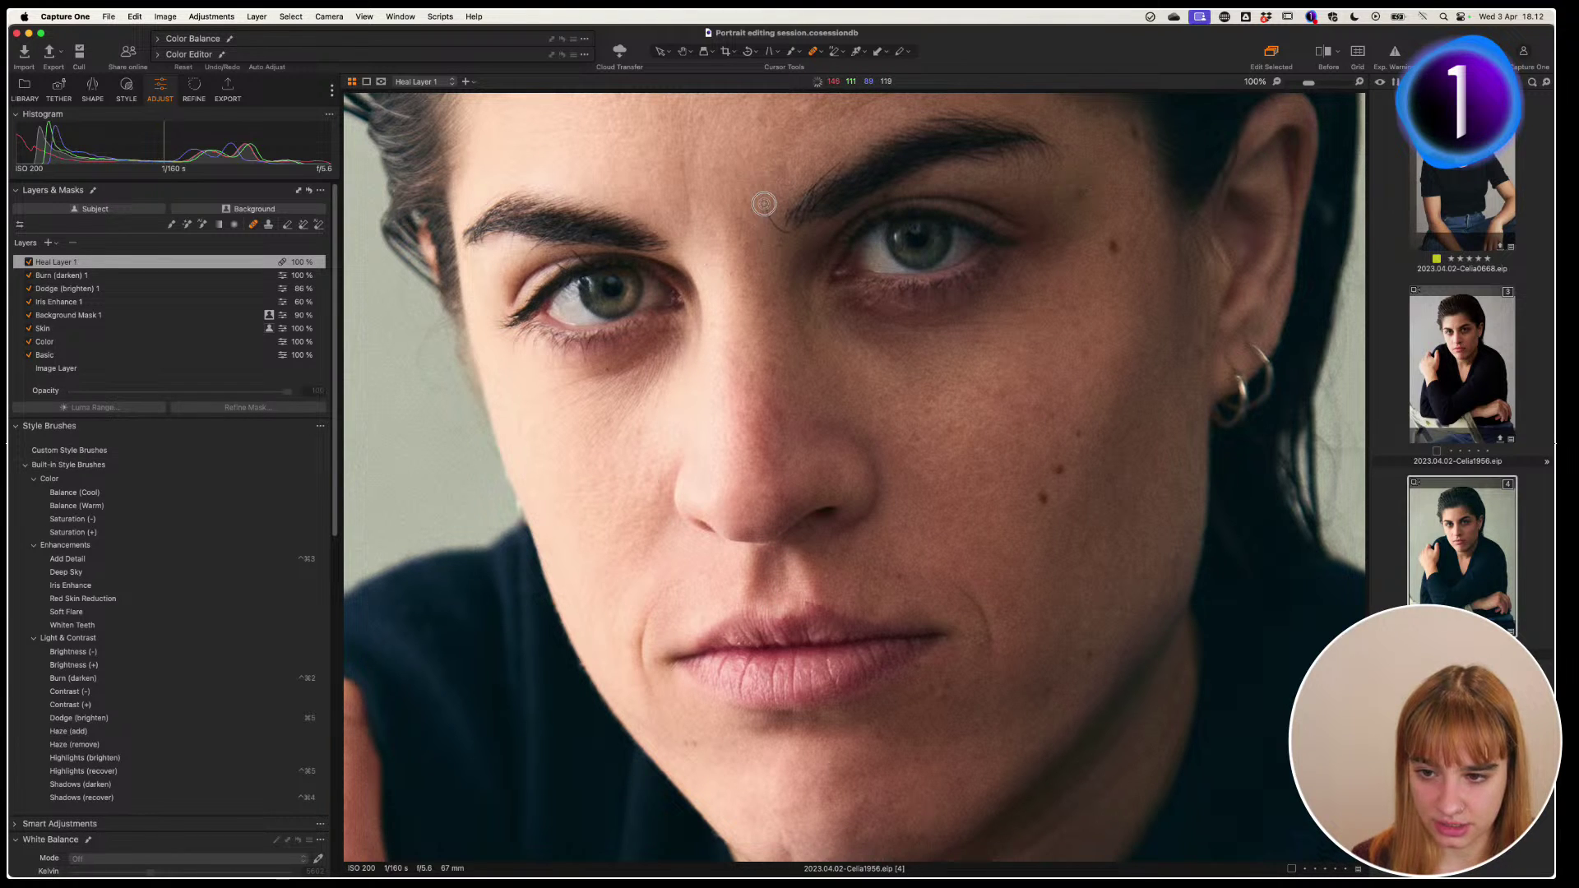
left_click_drag(763, 204, 788, 236)
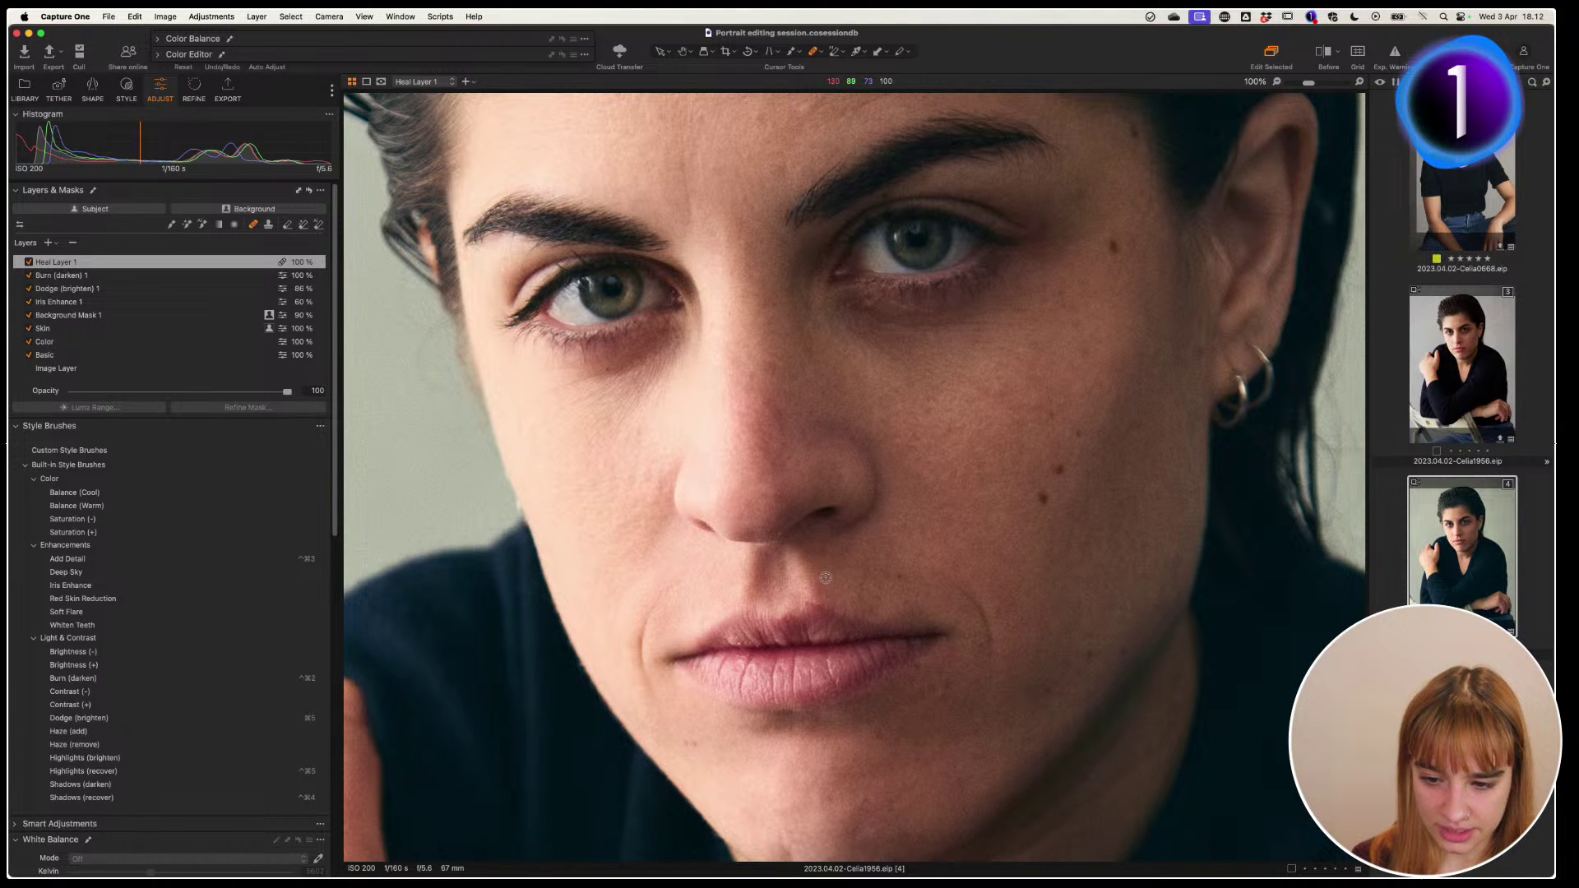
Frame the light-side eye at 200% zoom and enable Display Arrows for the Heal brush
scroll(853, 520, "down", 5)
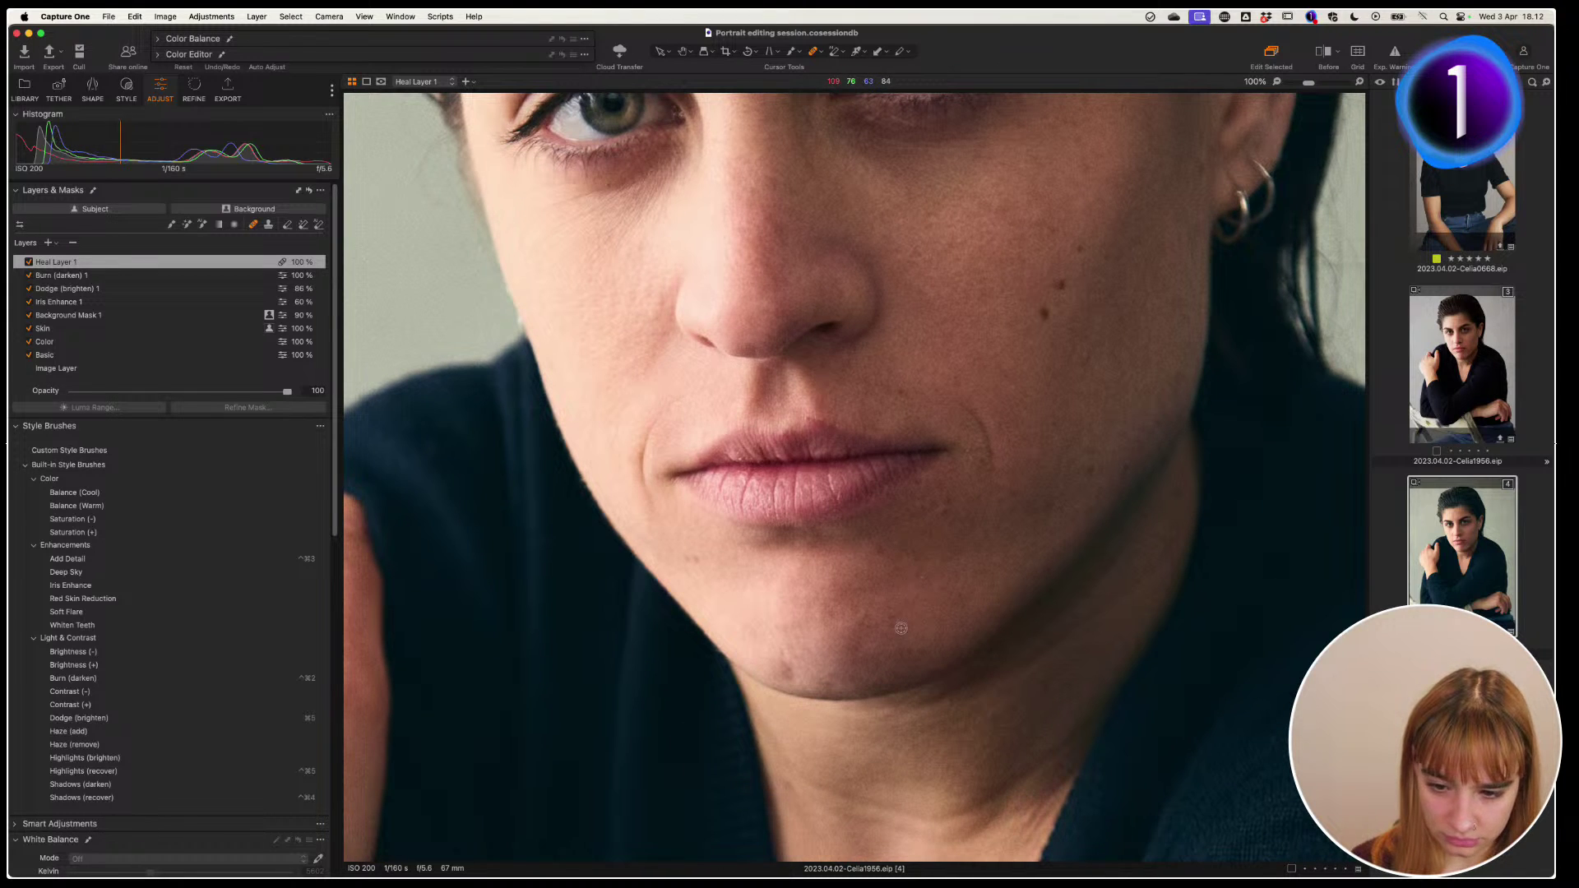
scroll(973, 571, "up", 5)
scroll(1044, 460, "up", 5)
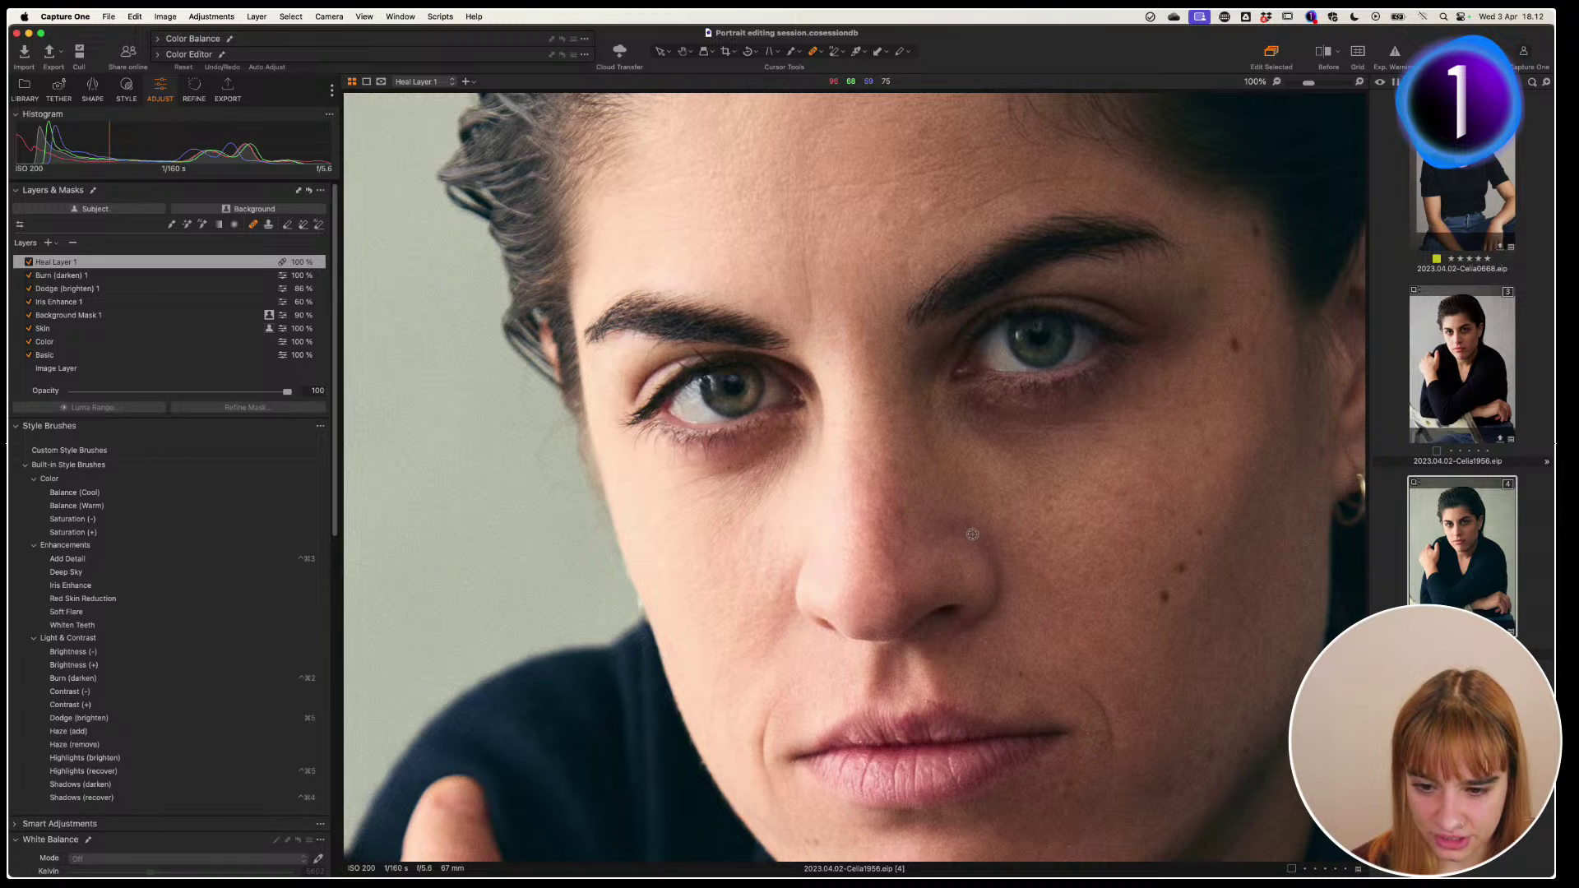
scroll(934, 528, "up", 3)
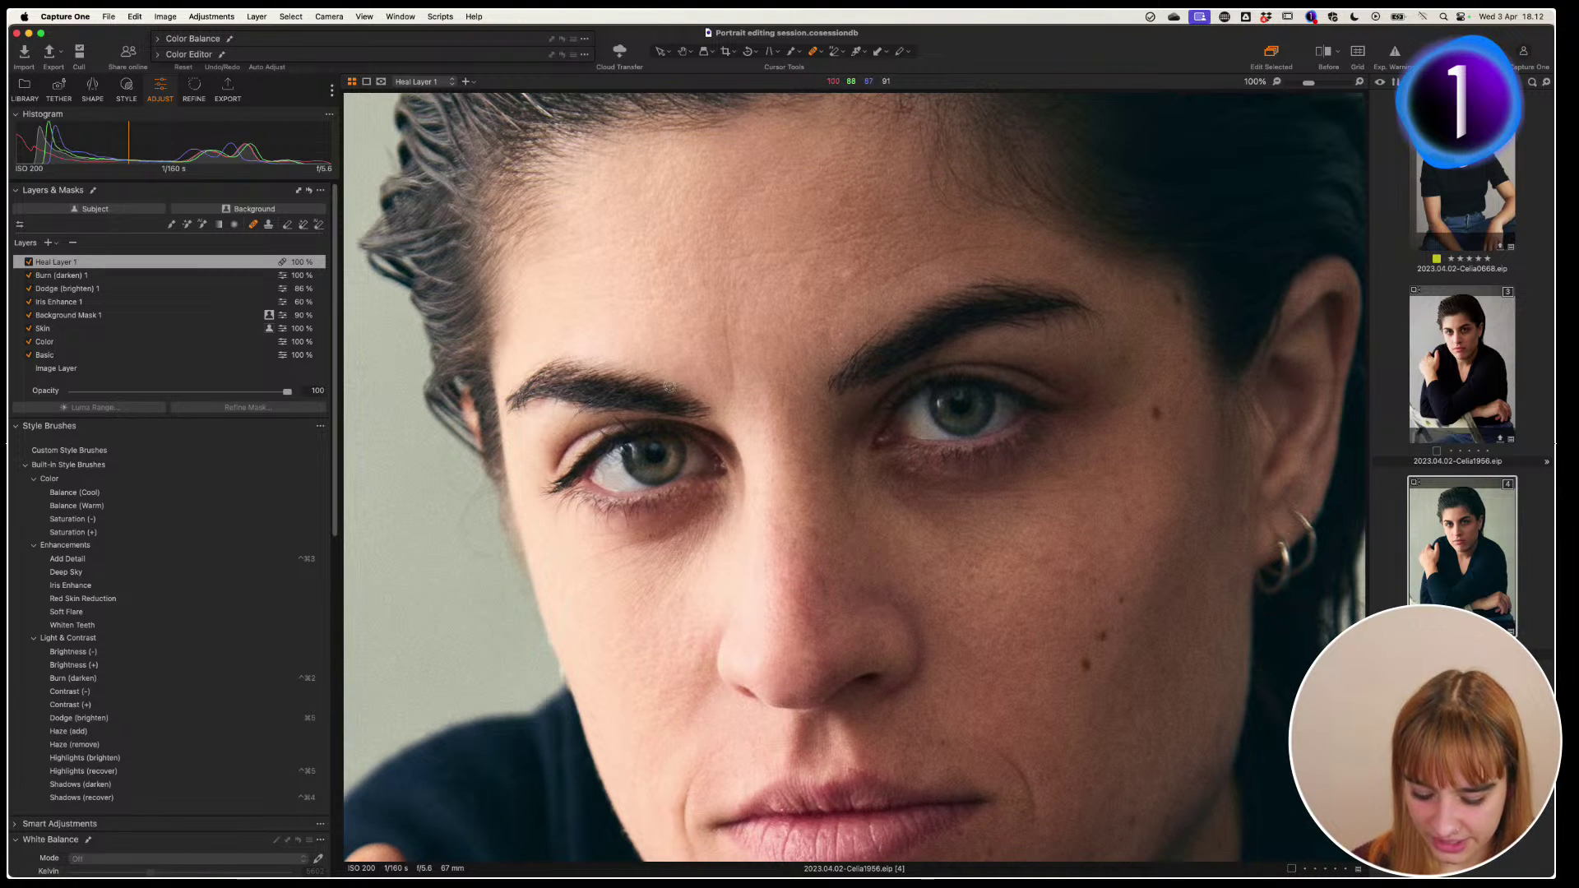
left_click_drag(1306, 88, 1318, 84)
scroll(771, 426, "left", 5)
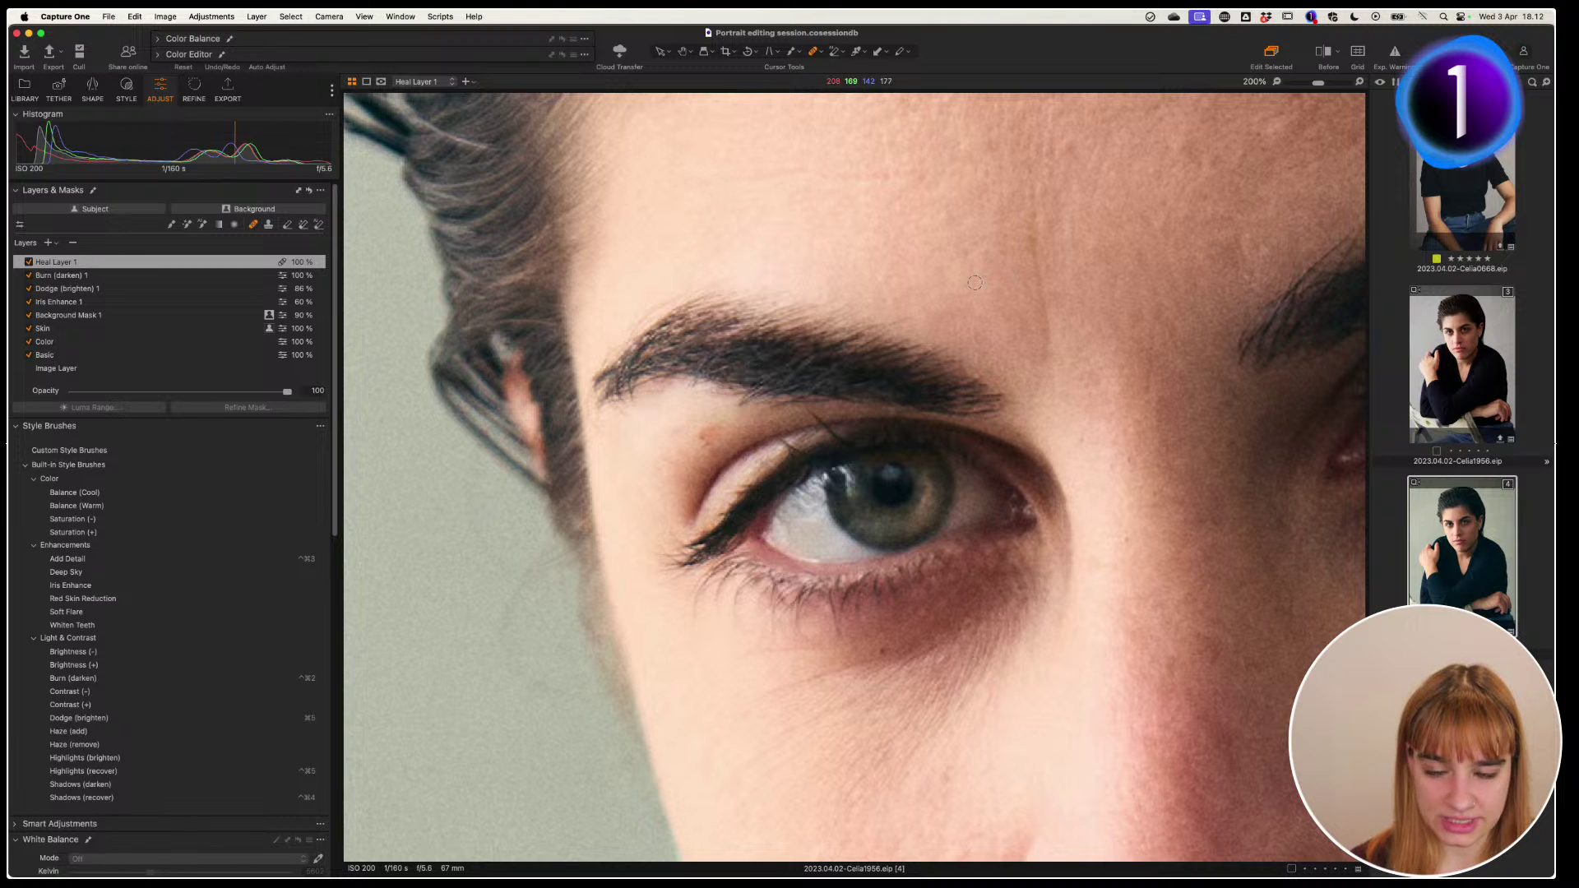
right_click(932, 271)
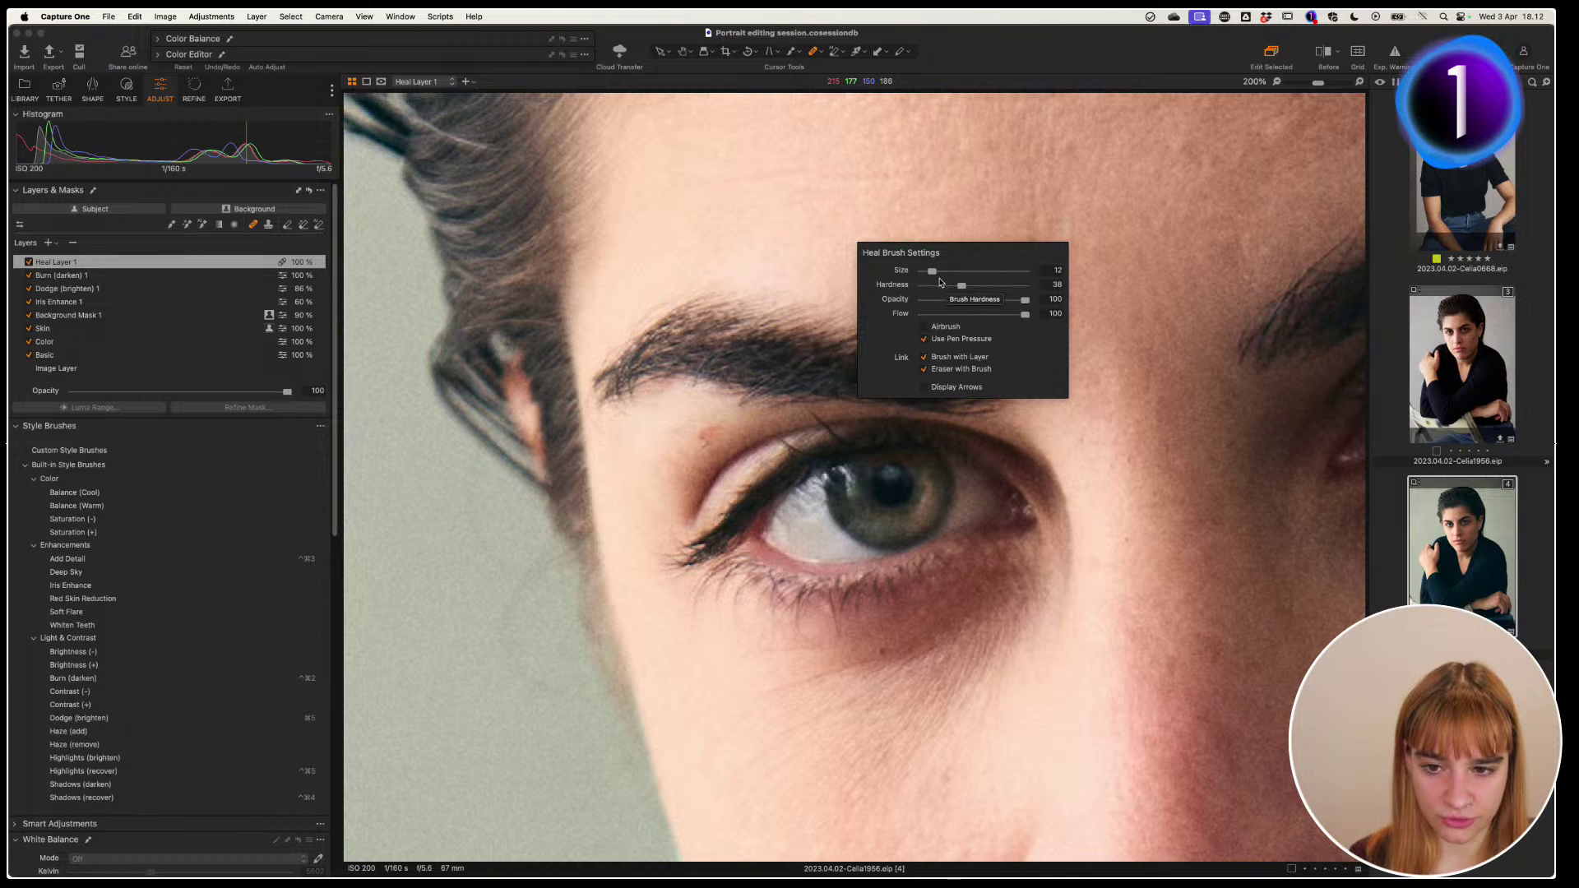
left_click(923, 409)
right_click(931, 385)
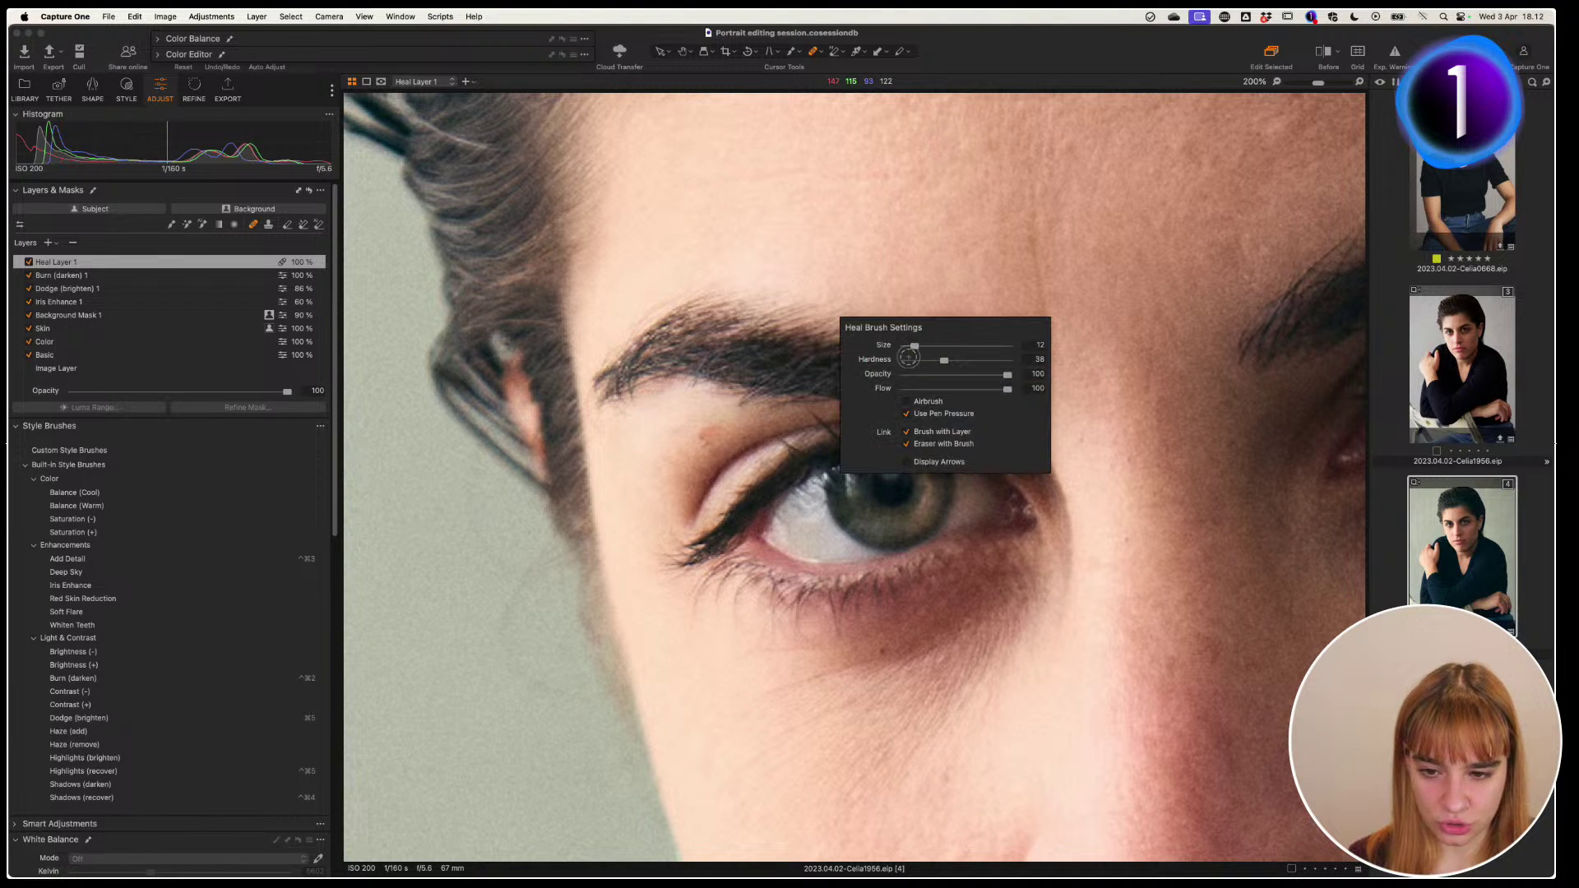
left_click(909, 462)
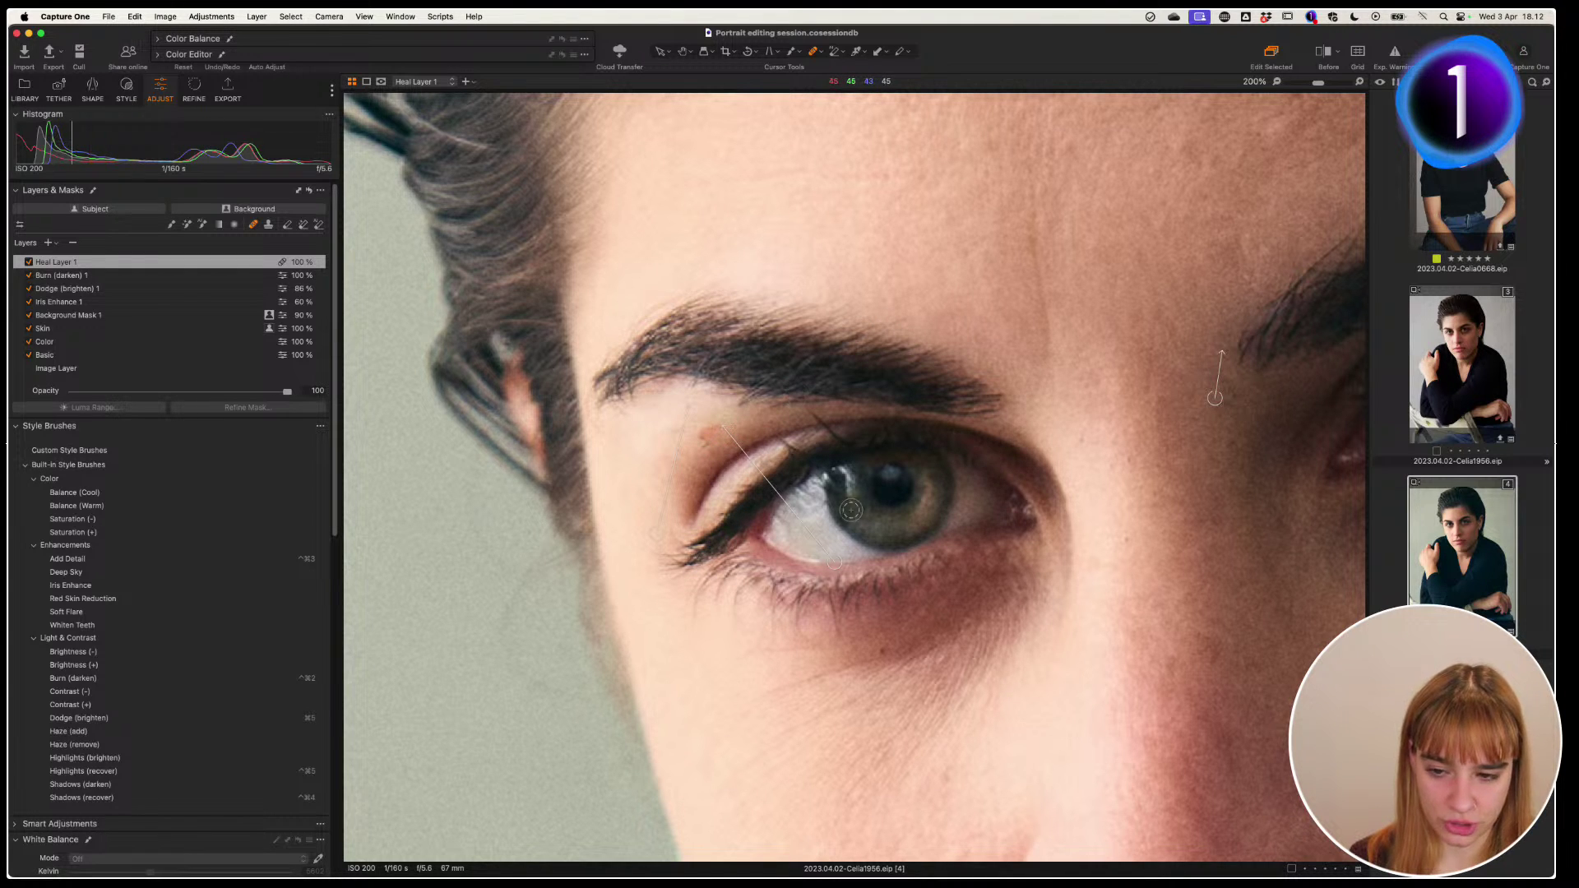
Heal the small spot above the outer upper eyelid of the light-side eye and turn the heal arrows off
left_click_drag(724, 410, 693, 461)
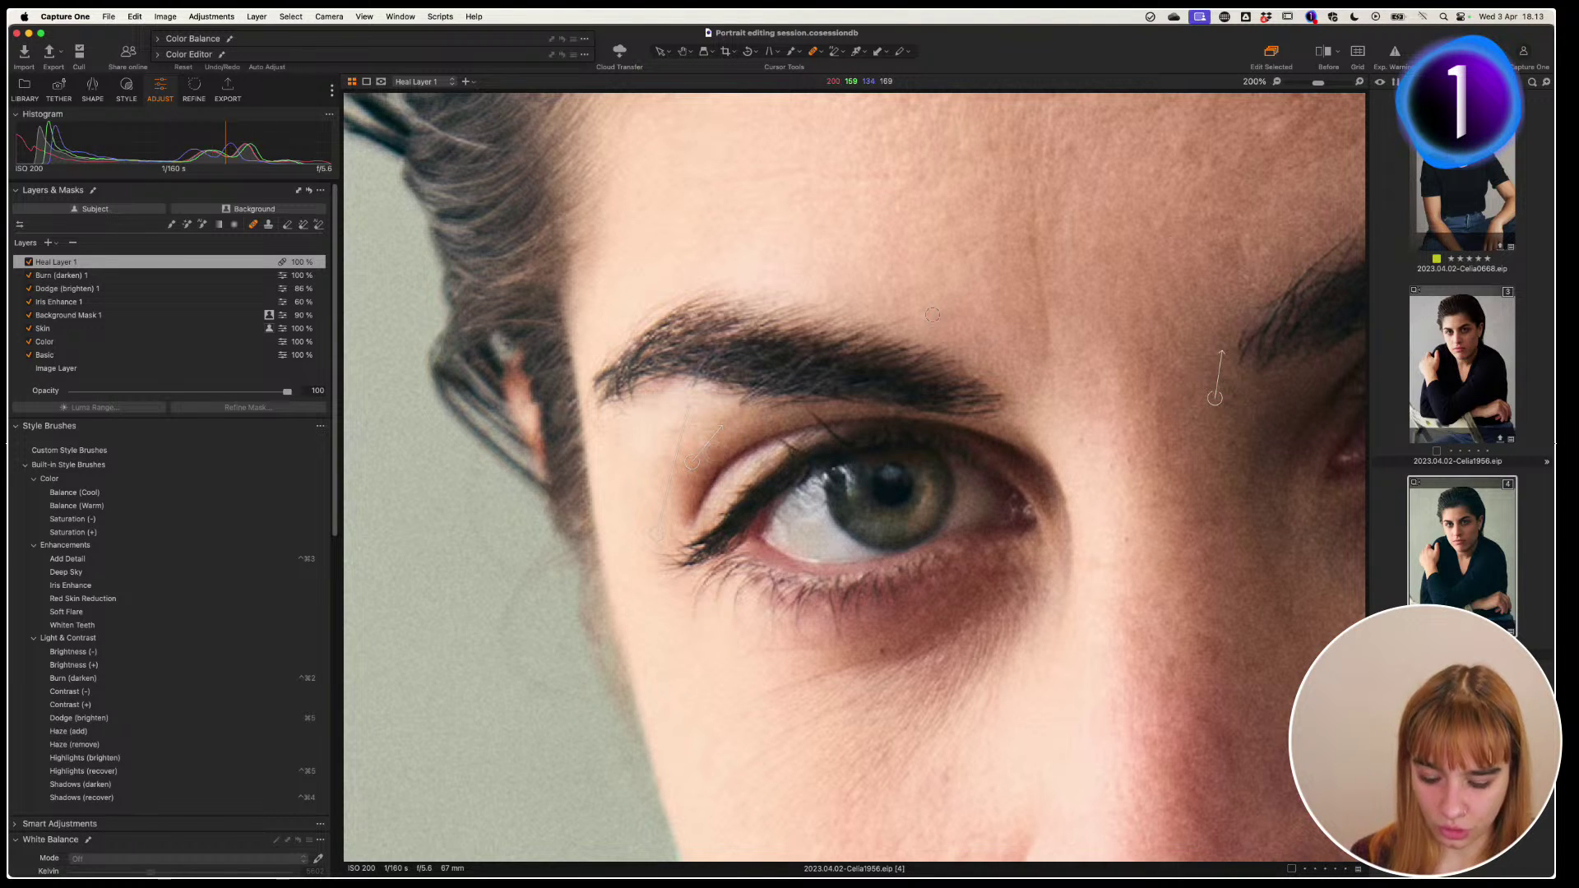
key("super+z")
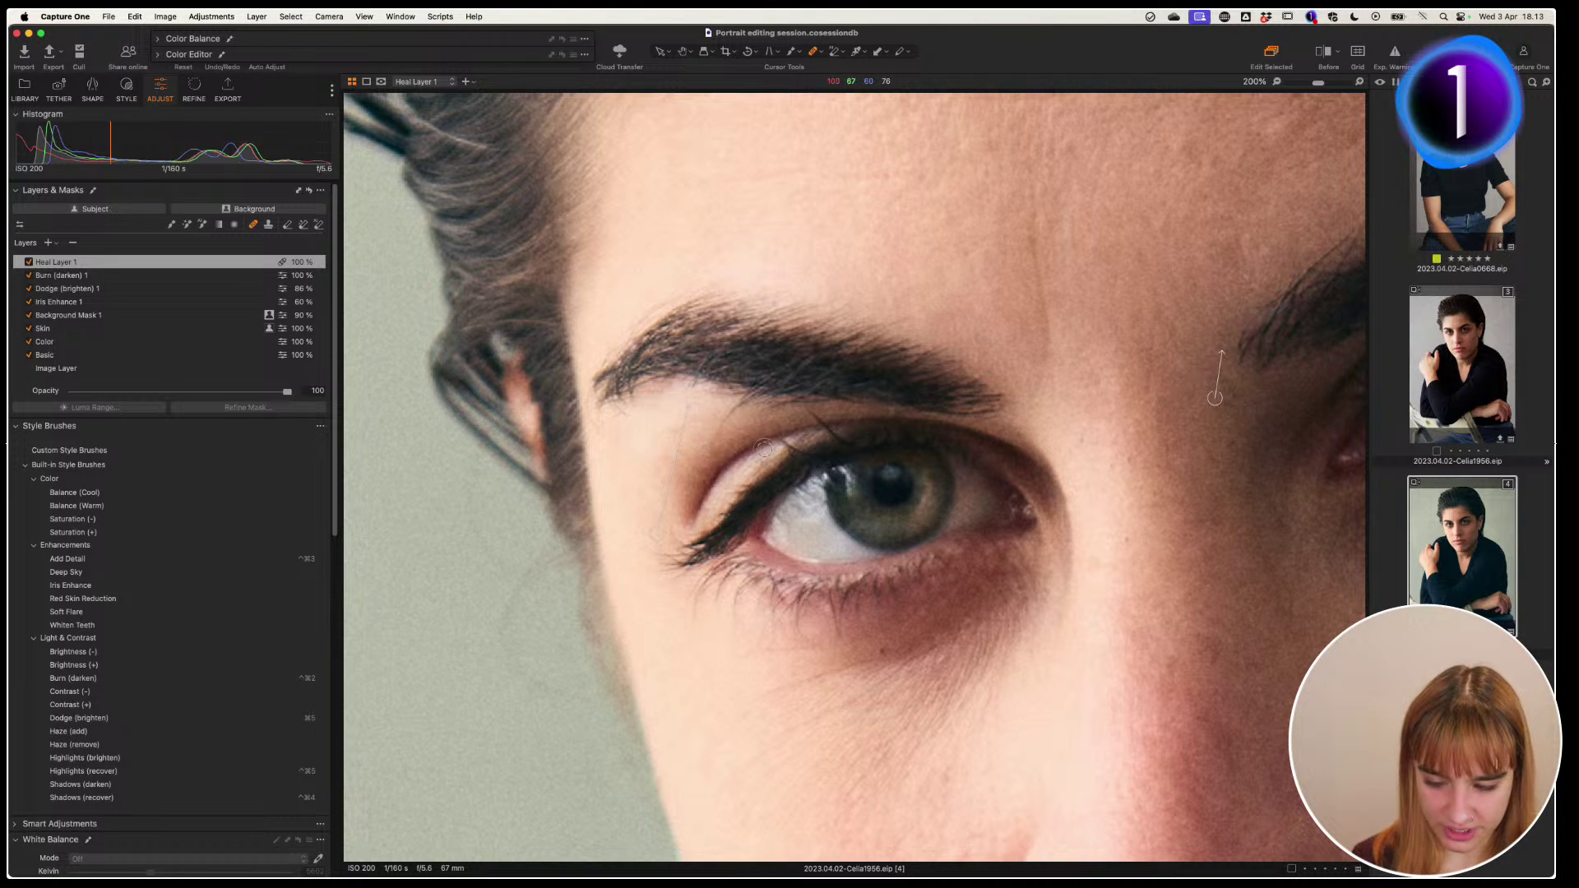
left_click(704, 412)
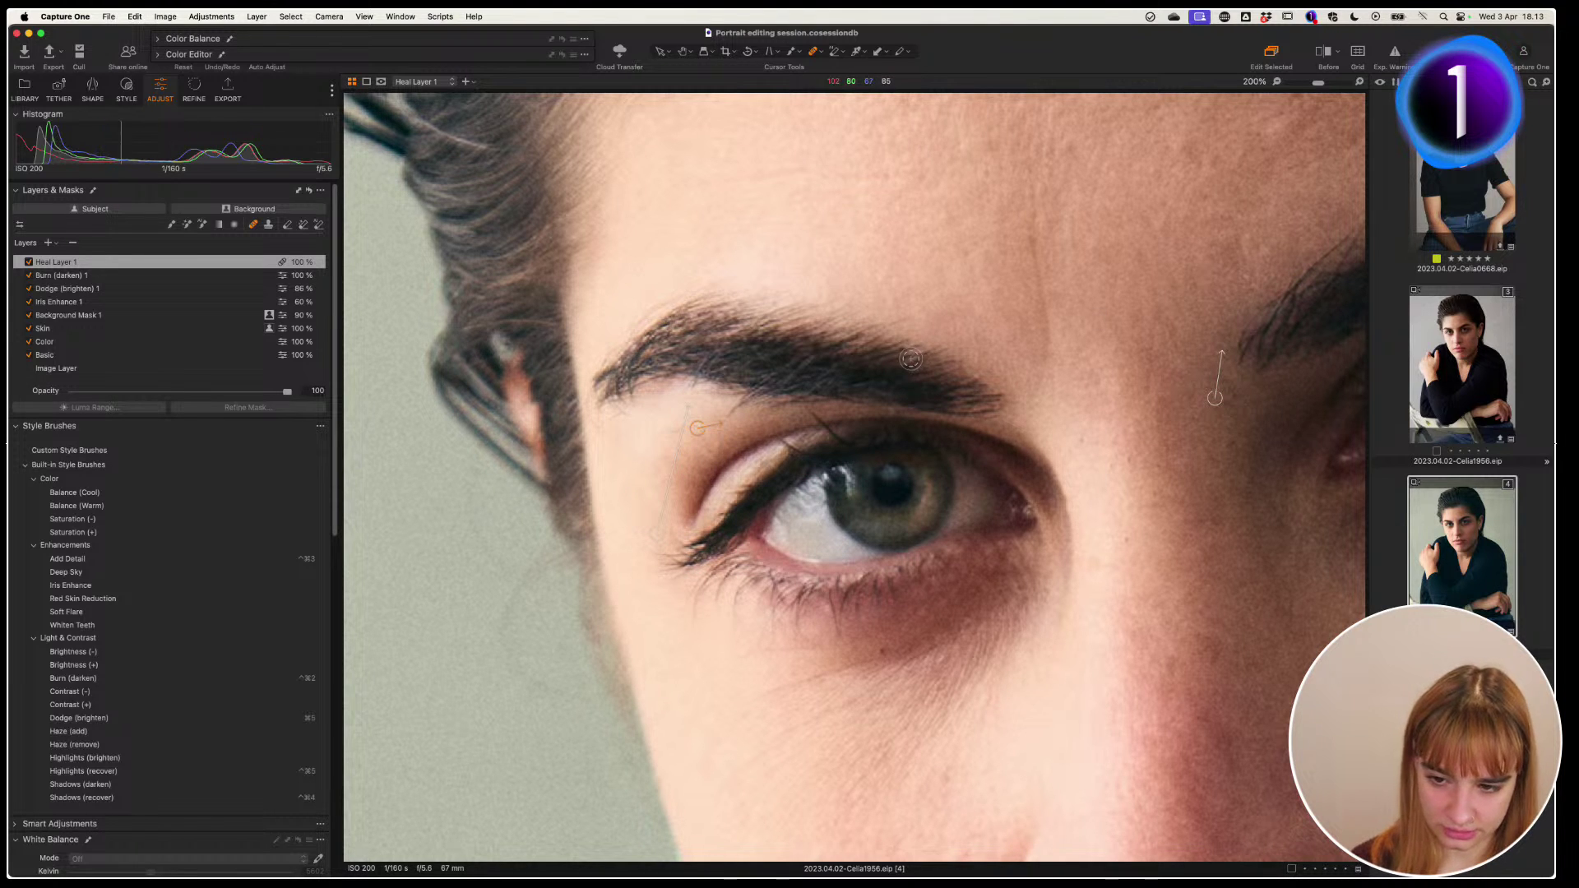
key("v")
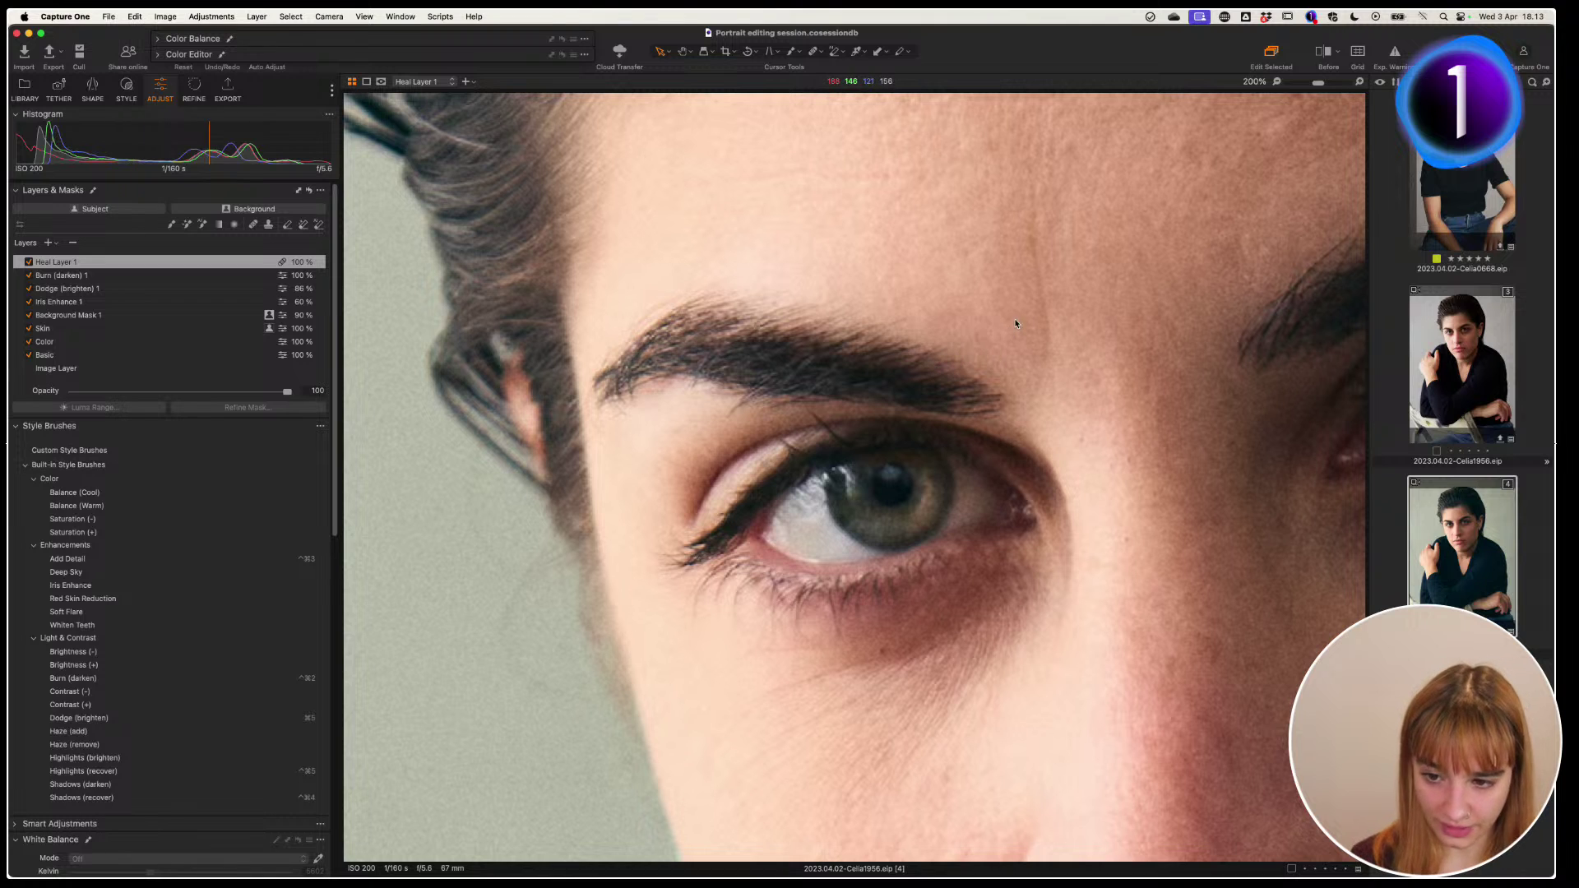
right_click(993, 293)
left_click(993, 301)
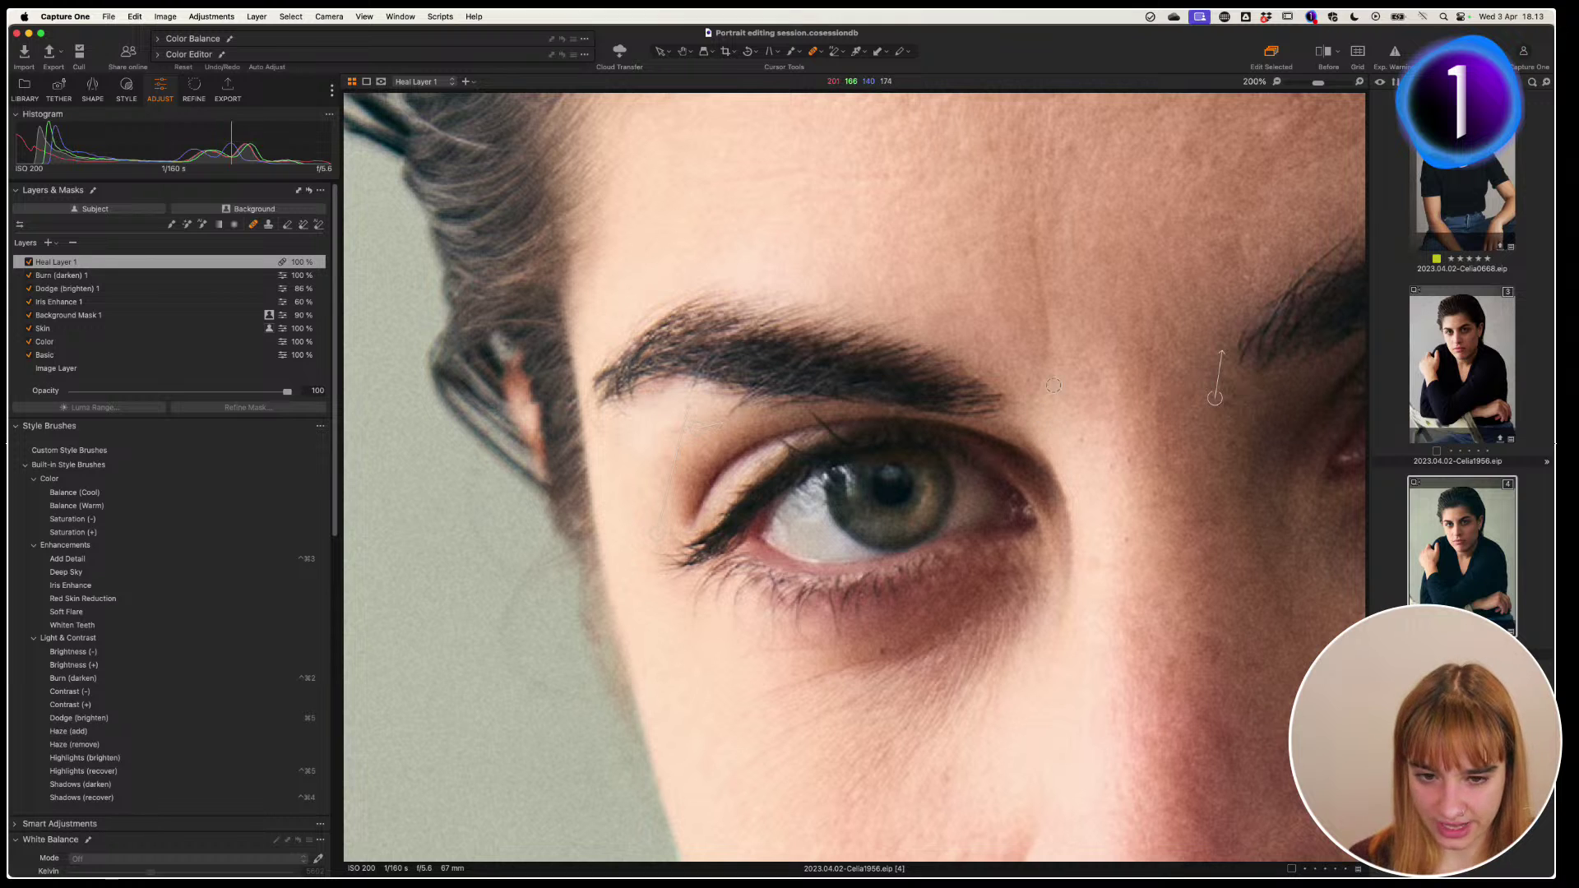
right_click(1080, 333)
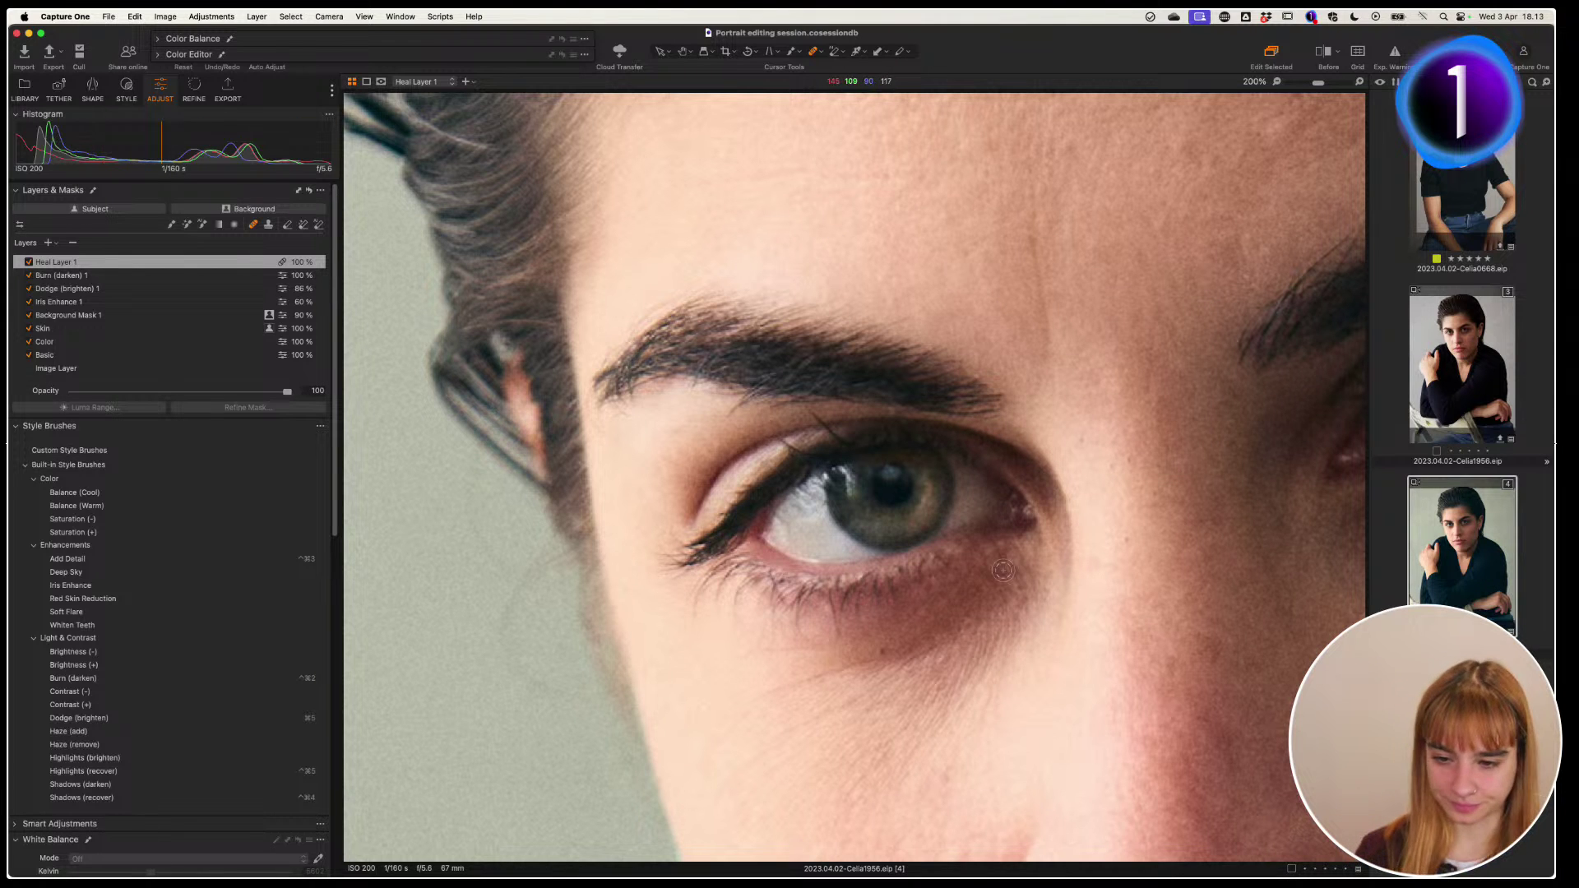
Heal the small spots on the bridge of the nose between the eyes
left_click_drag(1102, 515, 818, 451)
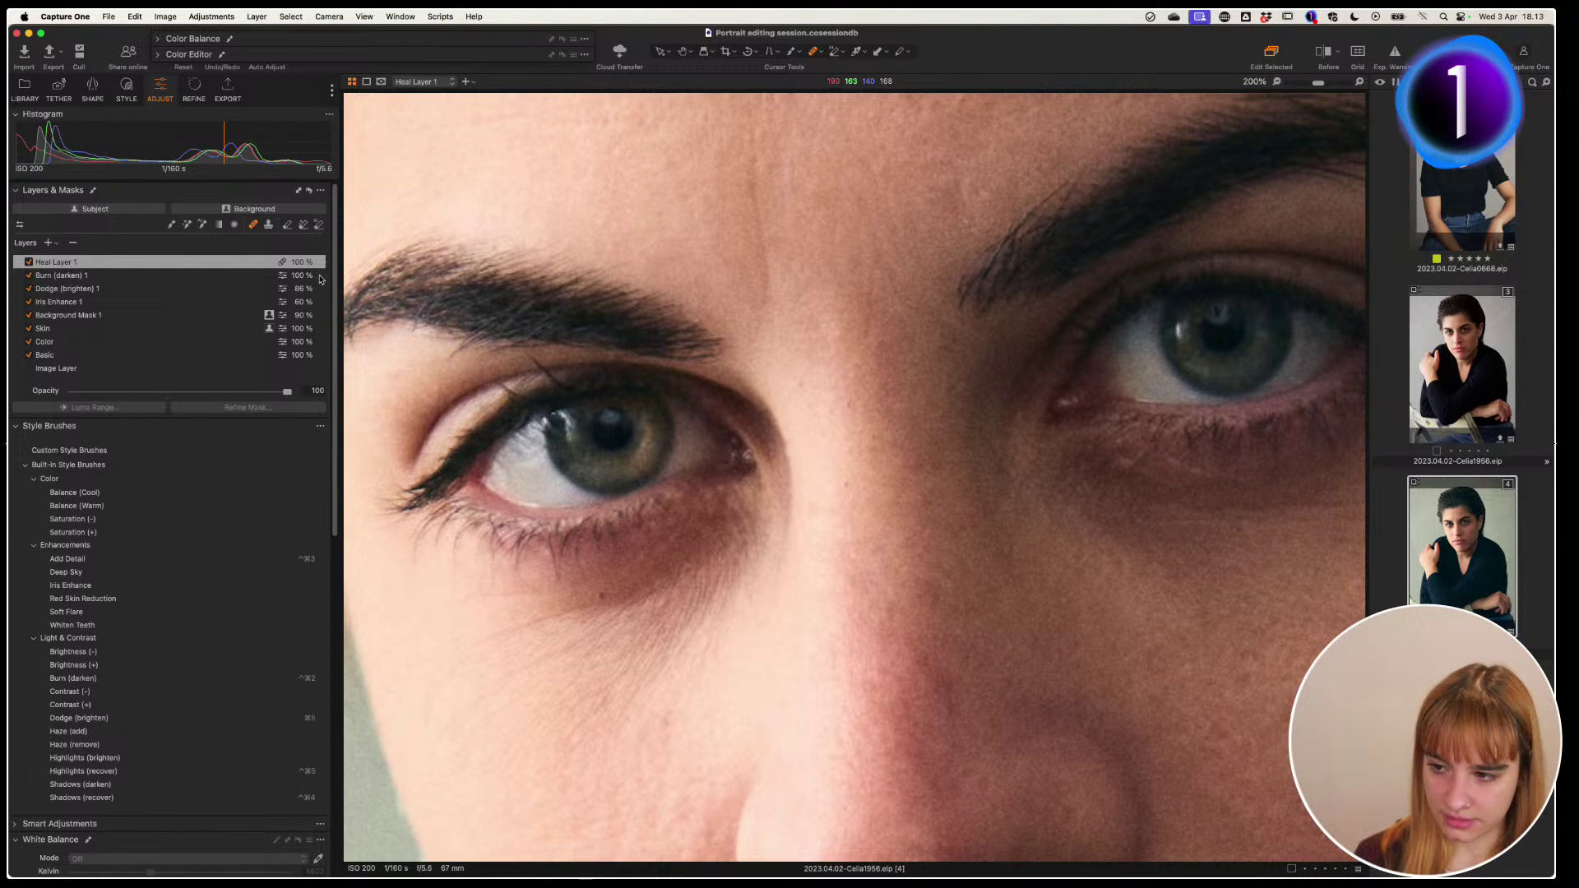
right_click(787, 413)
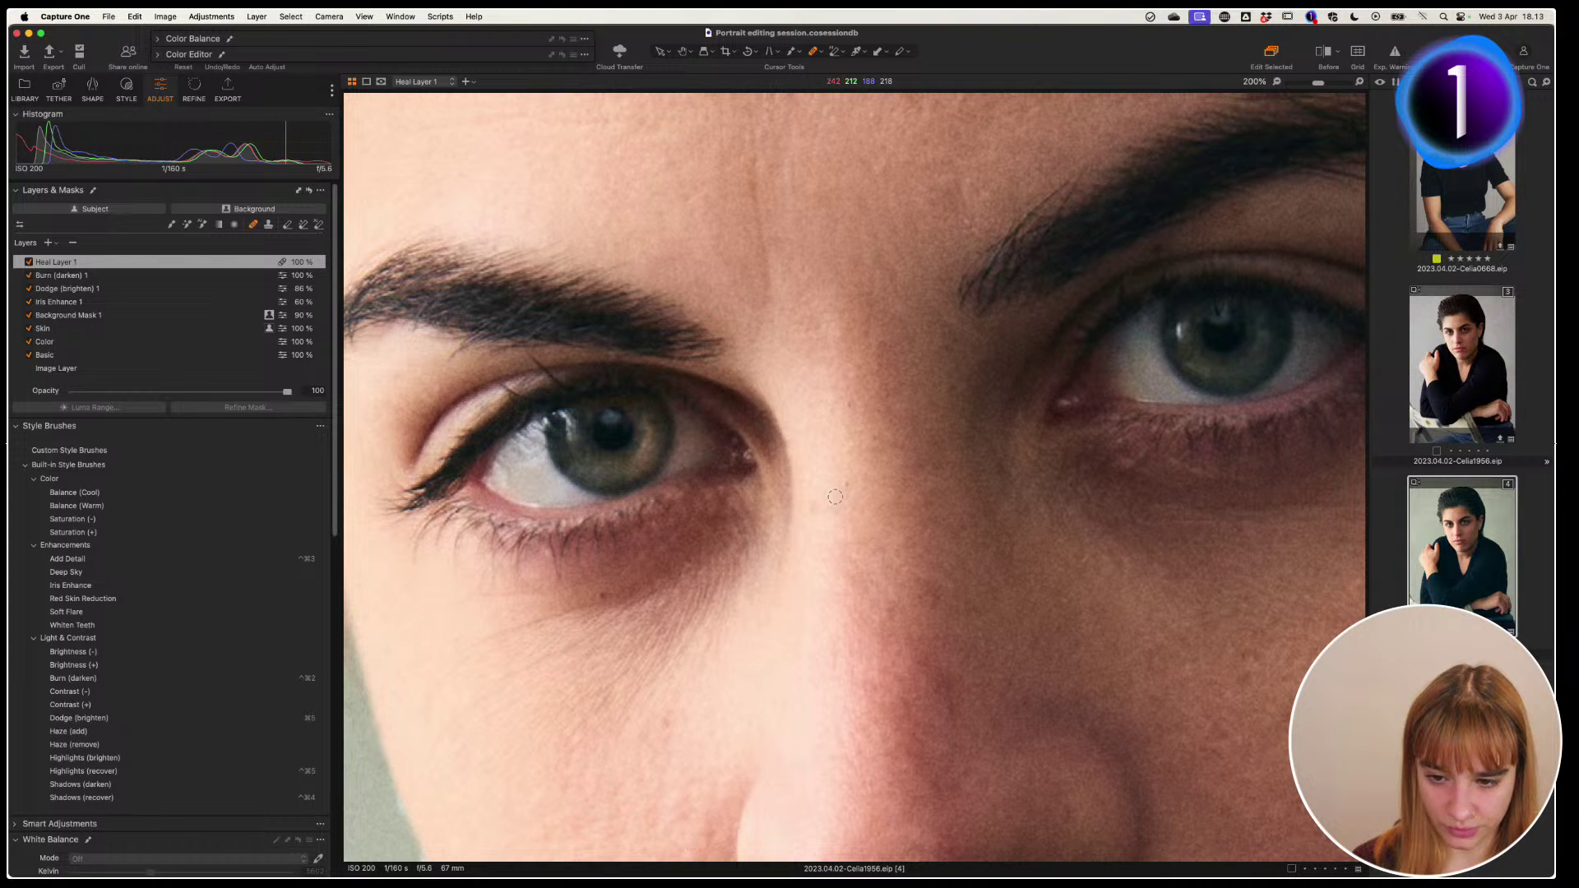
right_click(827, 452)
right_click(823, 458)
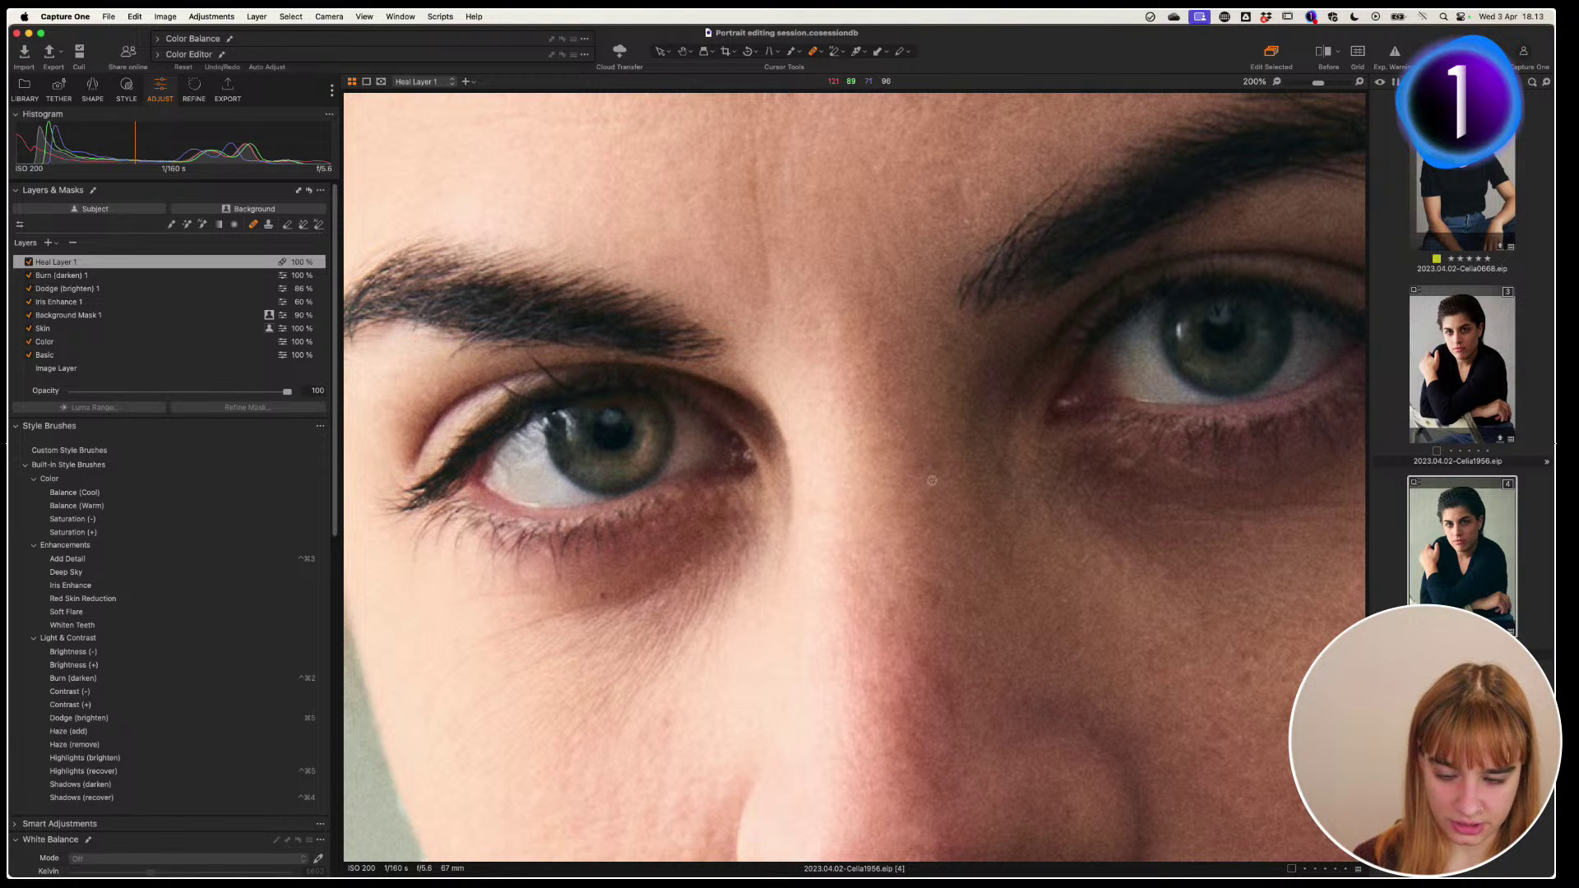
Show the whole portrait full screen in before/after split view and remove the floating Color Balance and Color Editor tools
key("h")
key("super+0")
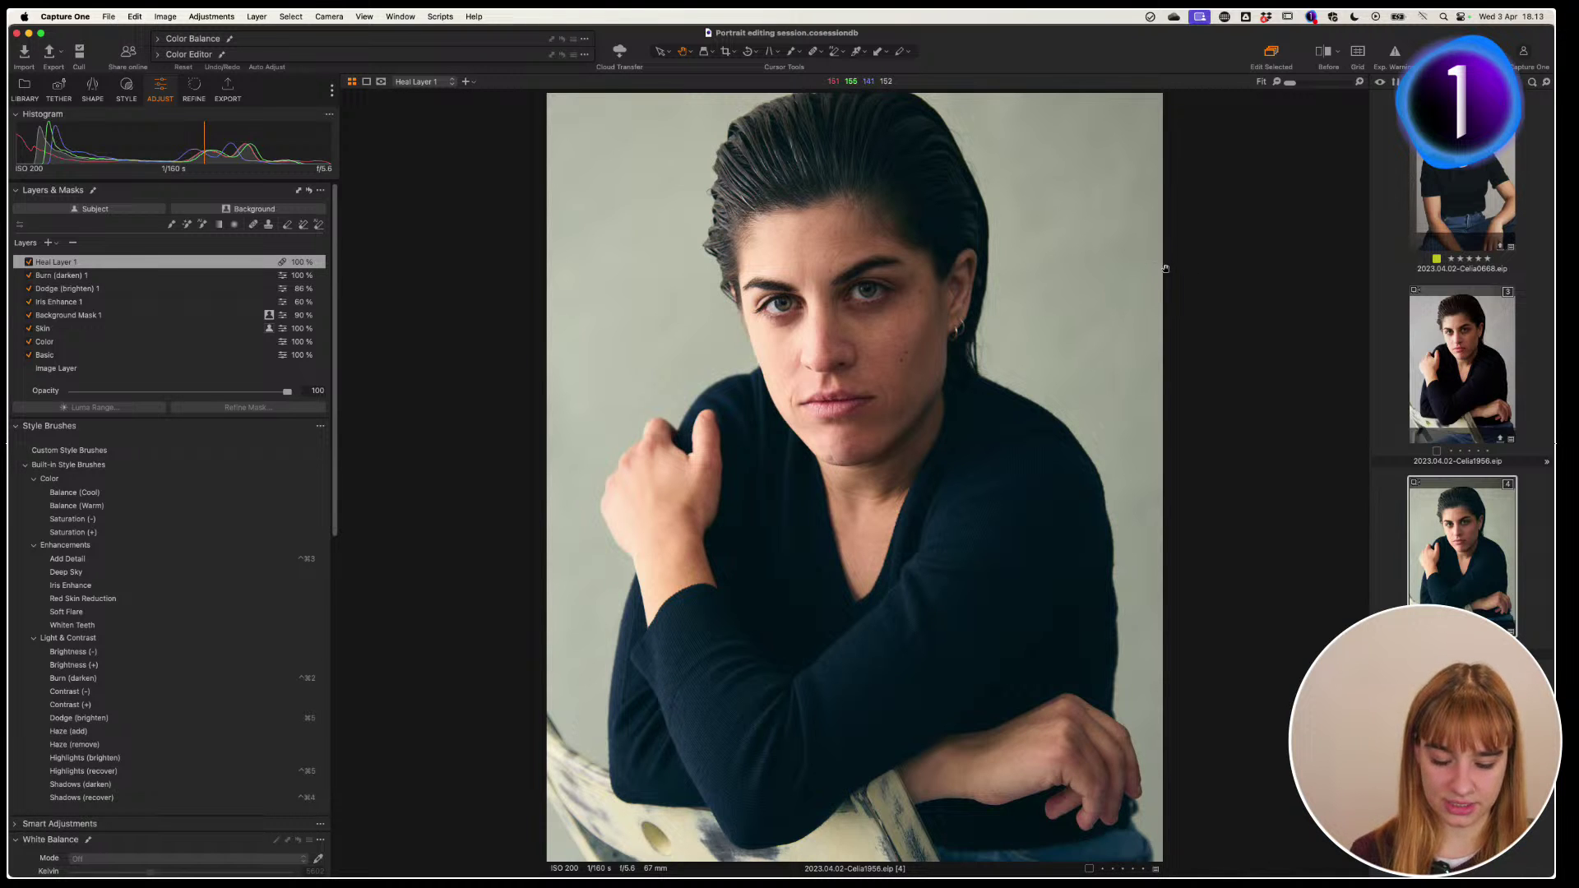
key("super+t")
key("ctrl+super+f")
key("y")
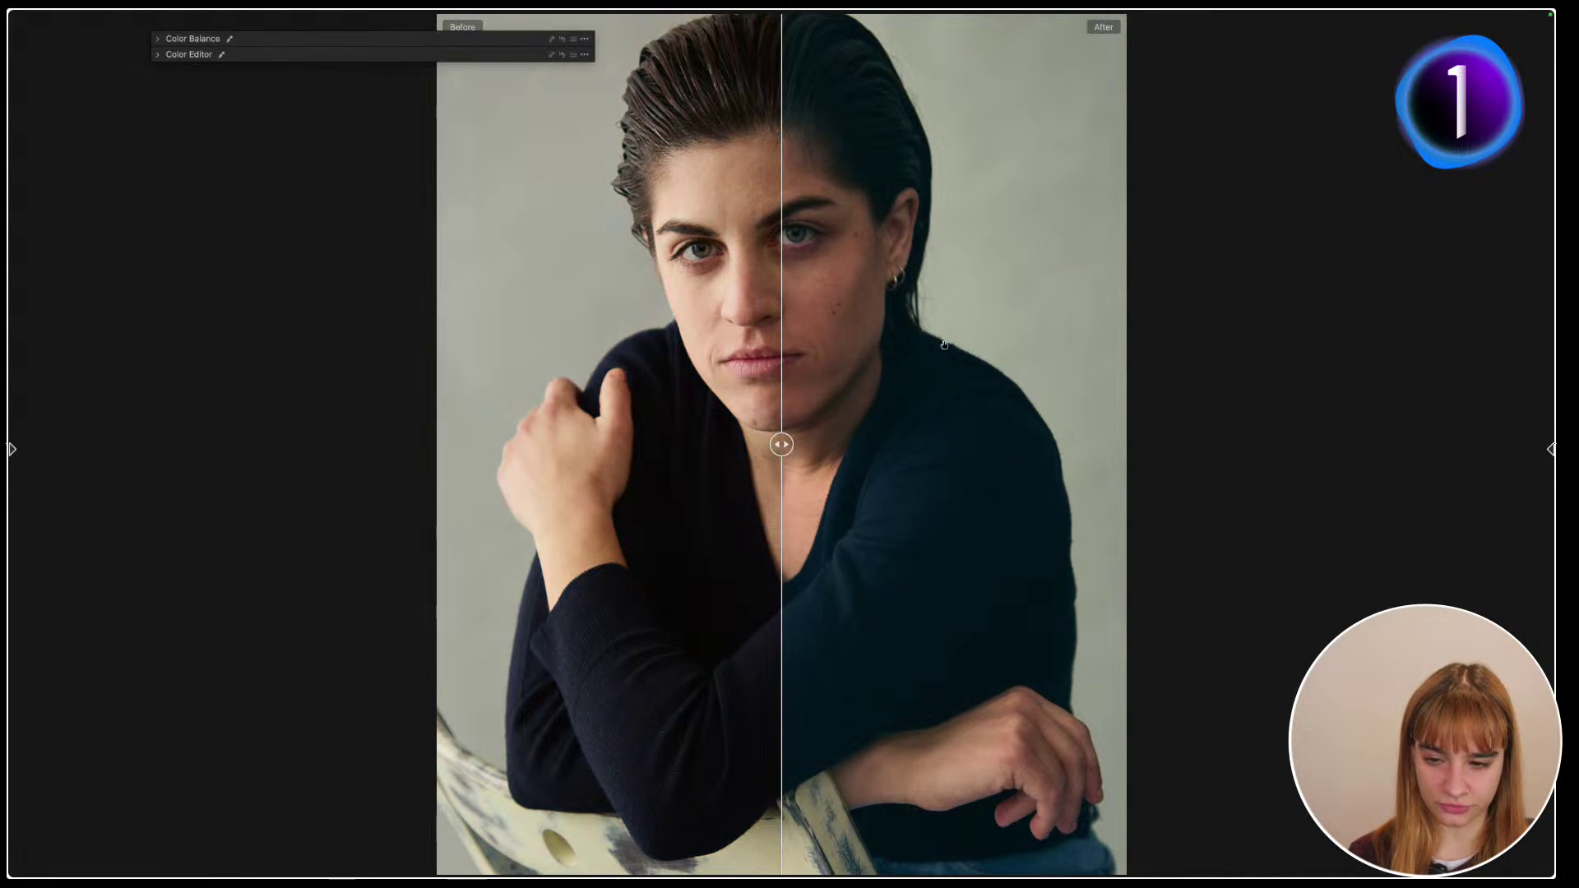
left_click(585, 39)
left_click(609, 104)
left_click(585, 38)
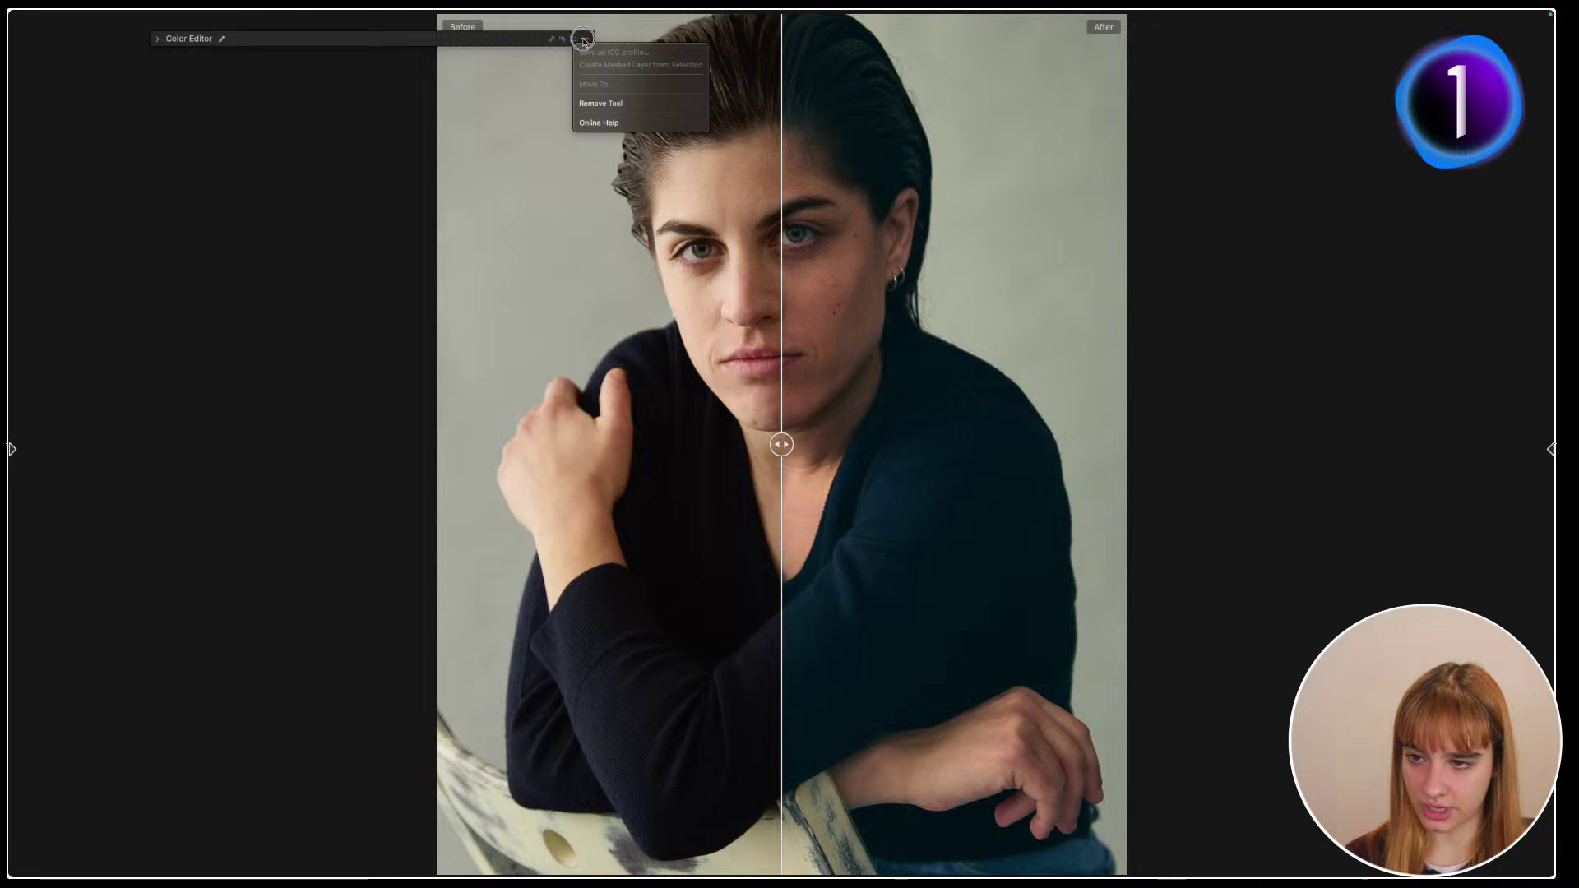
left_click(613, 104)
Compare the portrait before and after editing with the split divider and full-image toggling, and leave full screen
left_click_drag(878, 487, 285, 628)
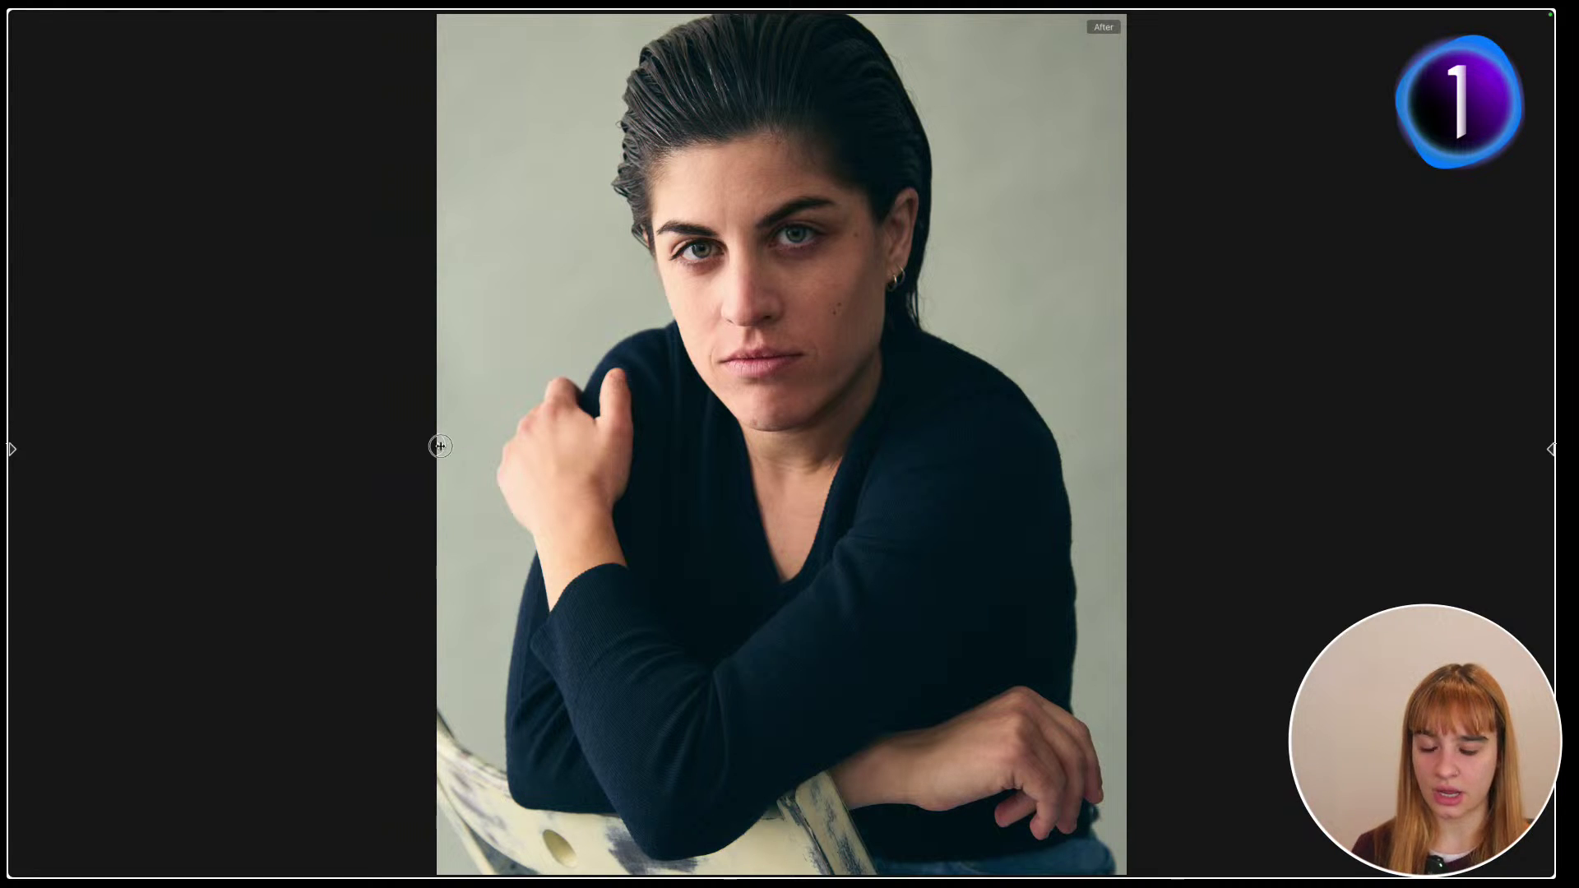
left_click_drag(441, 445, 404, 543)
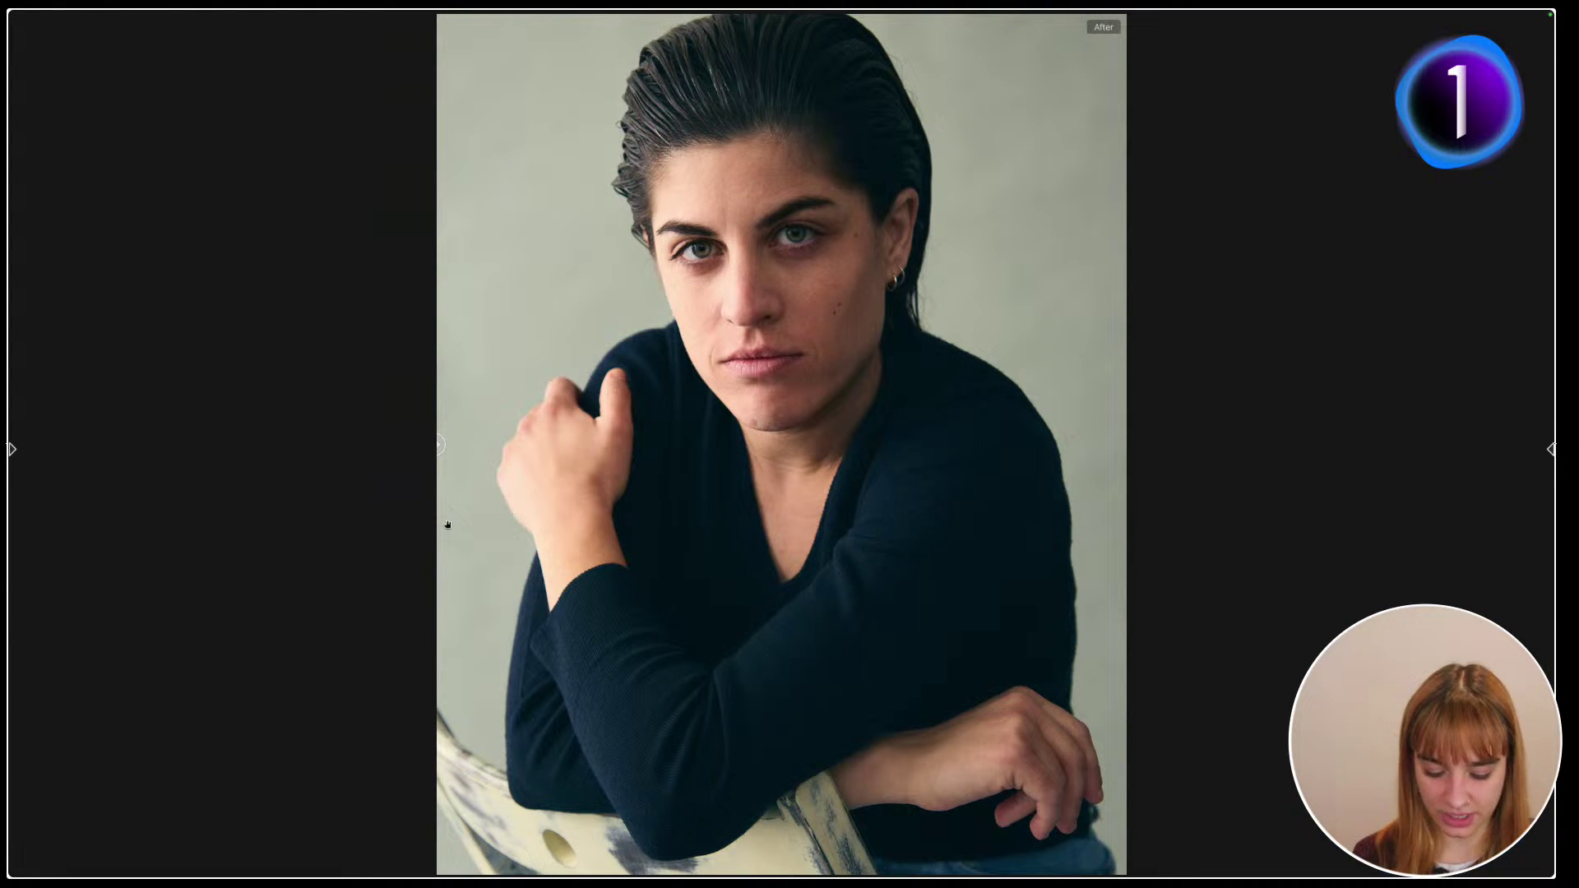
key("y")
key("y")
key("y")
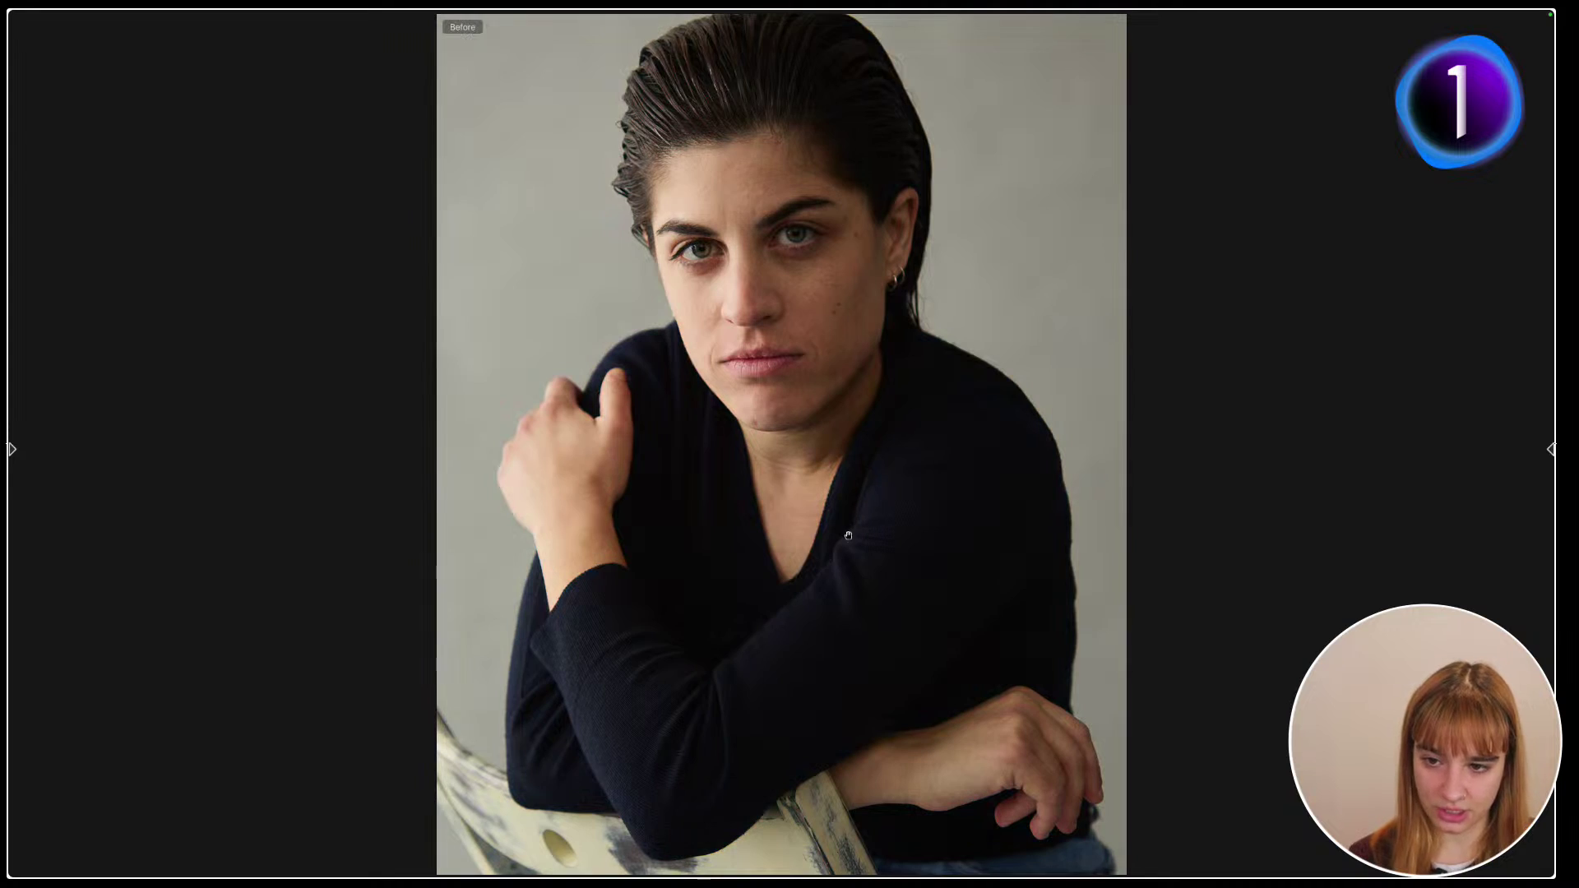
key("y")
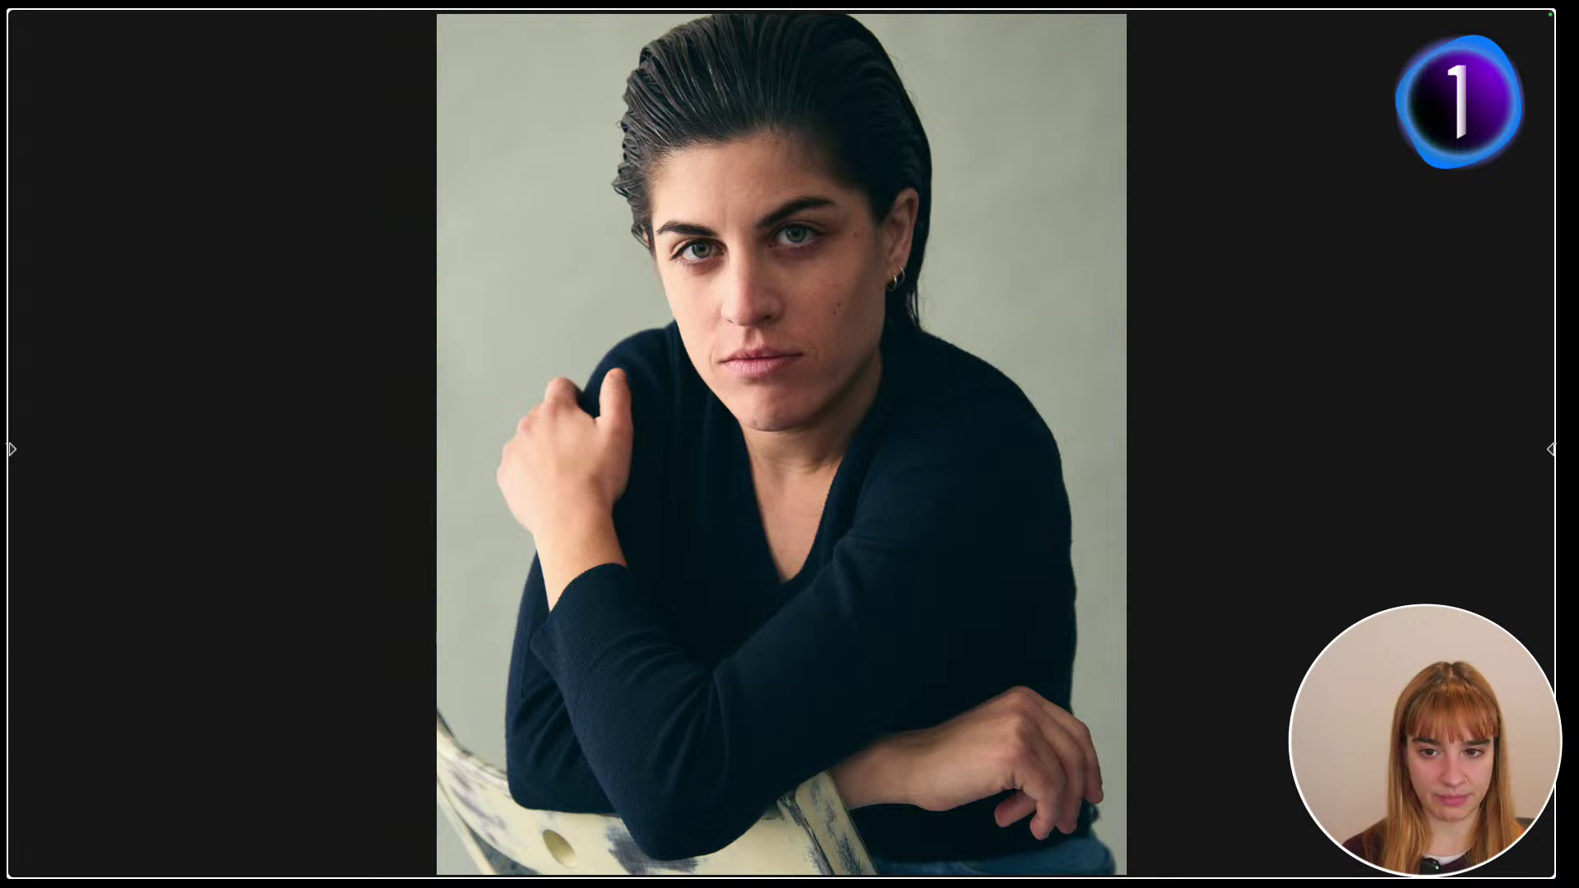
key("Escape")
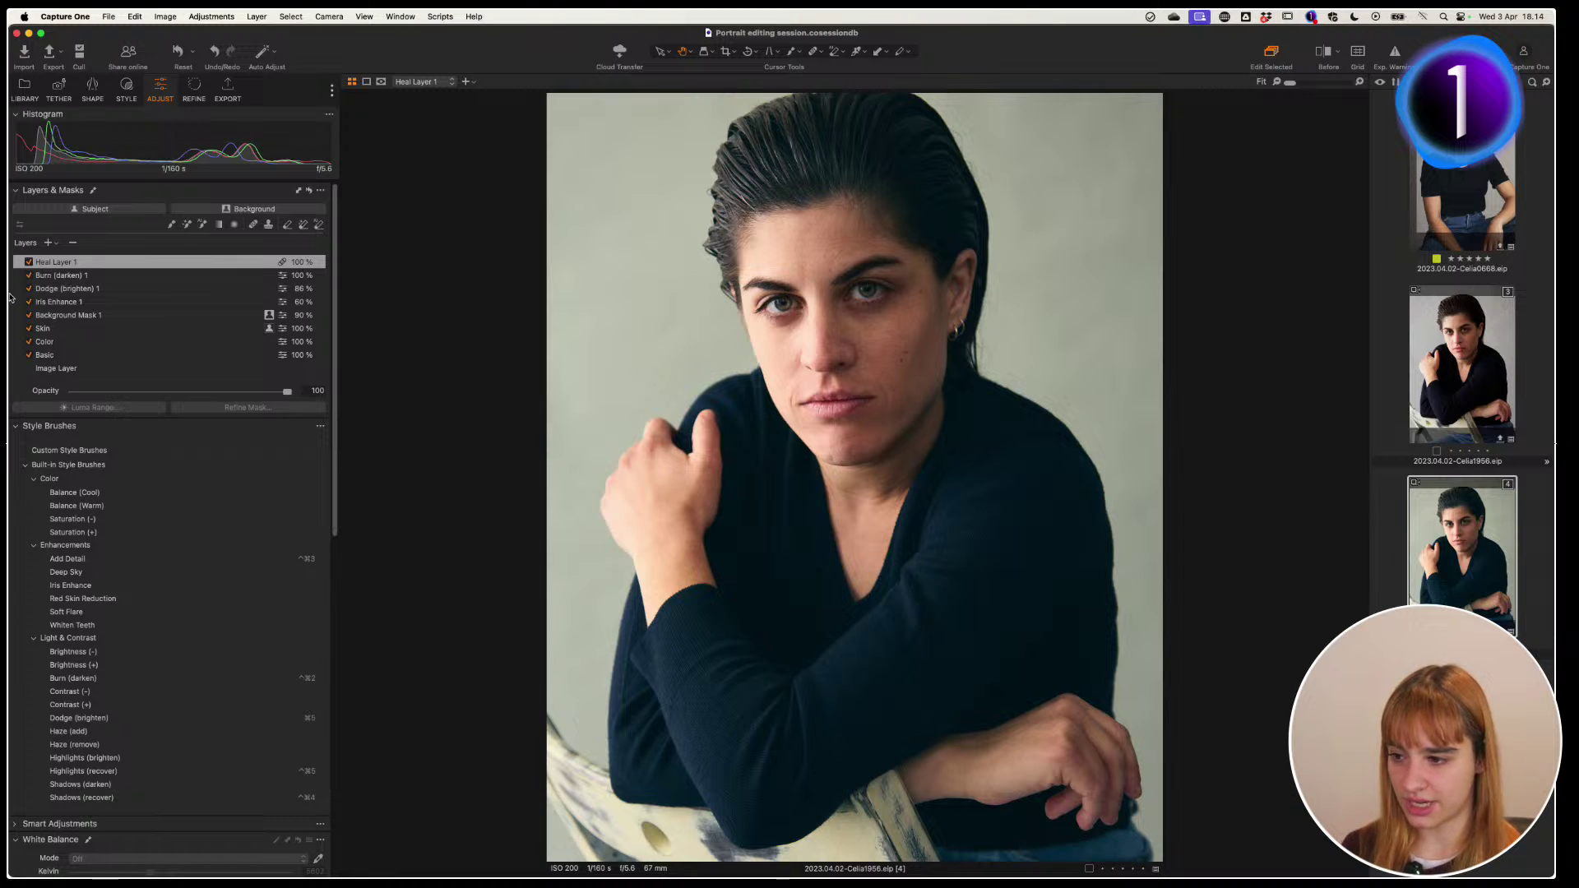
Start saving the edits as a style without the Burn, Dodge and Iris Enhance layers, and cancel it
left_click_drag(335, 275, 336, 295)
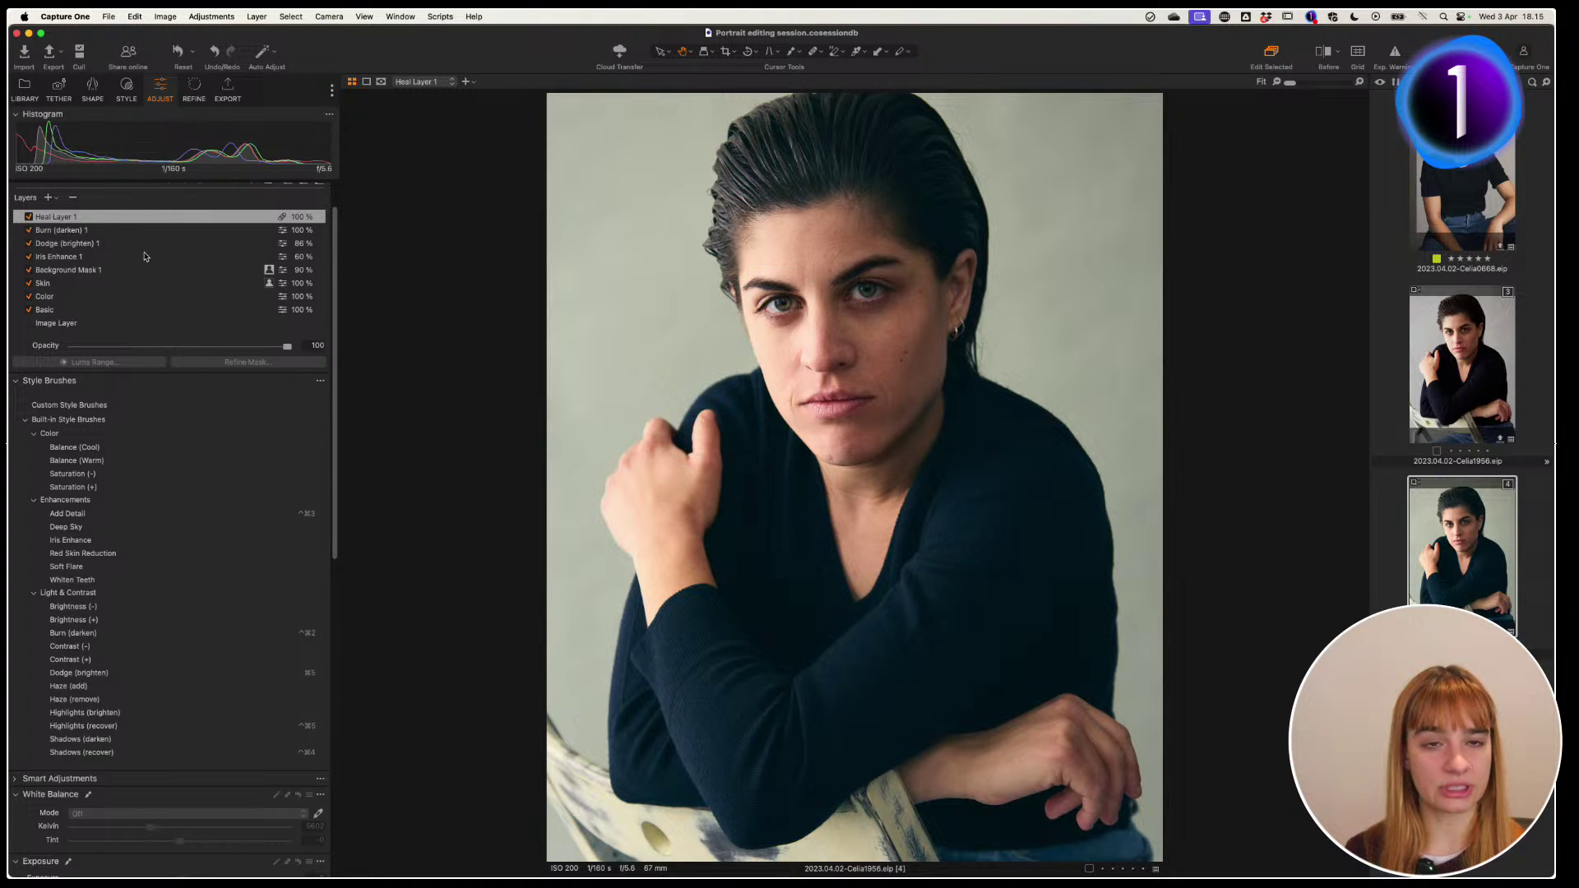
left_click(125, 92)
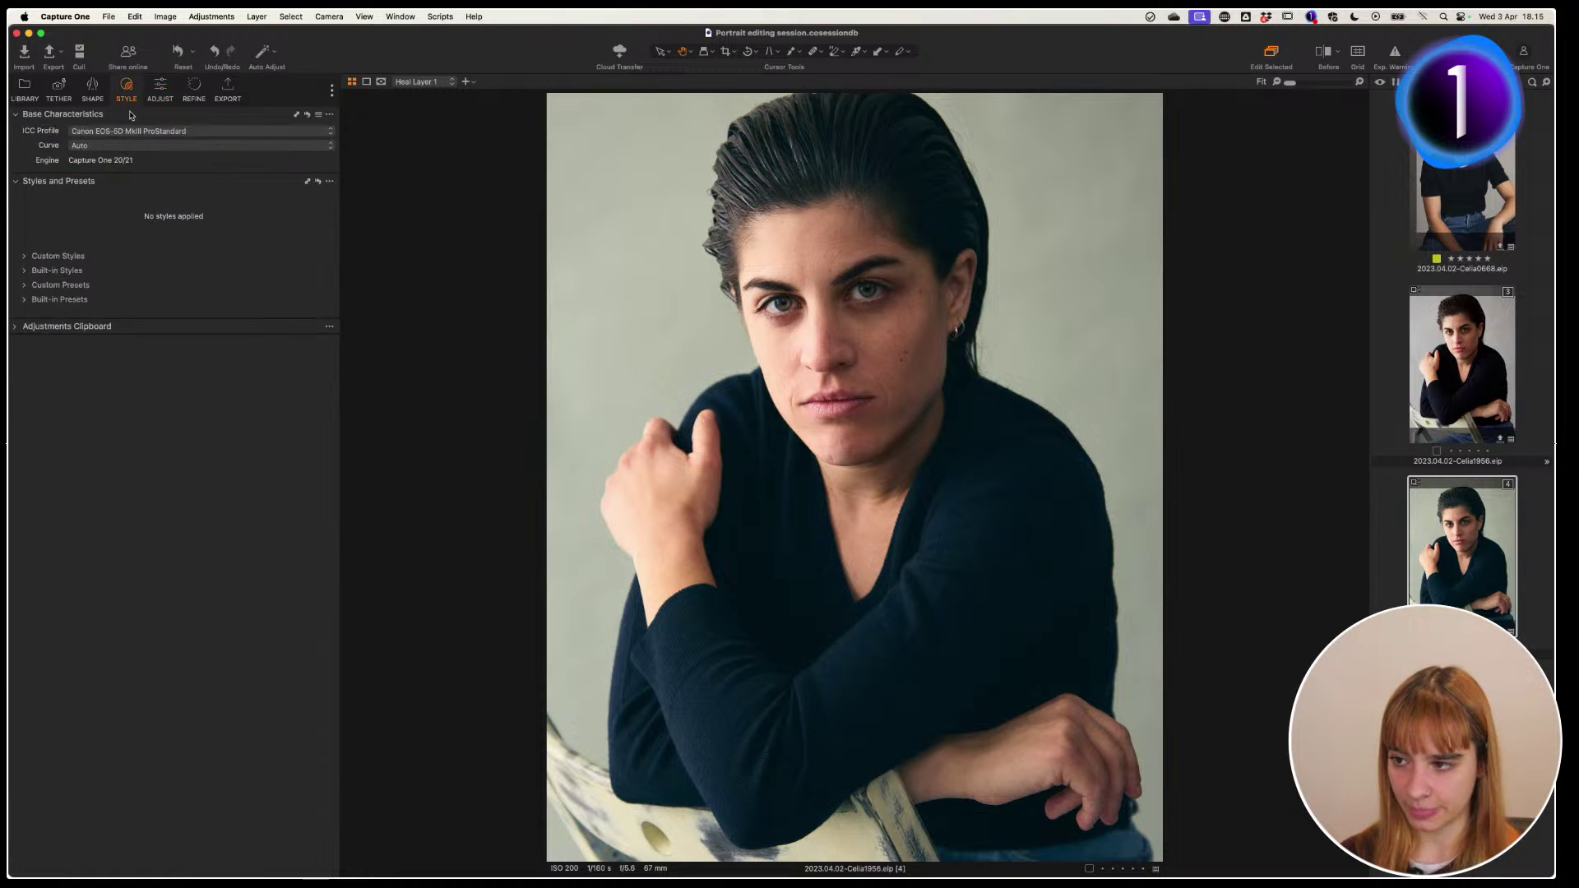
left_click(329, 181)
left_click(401, 198)
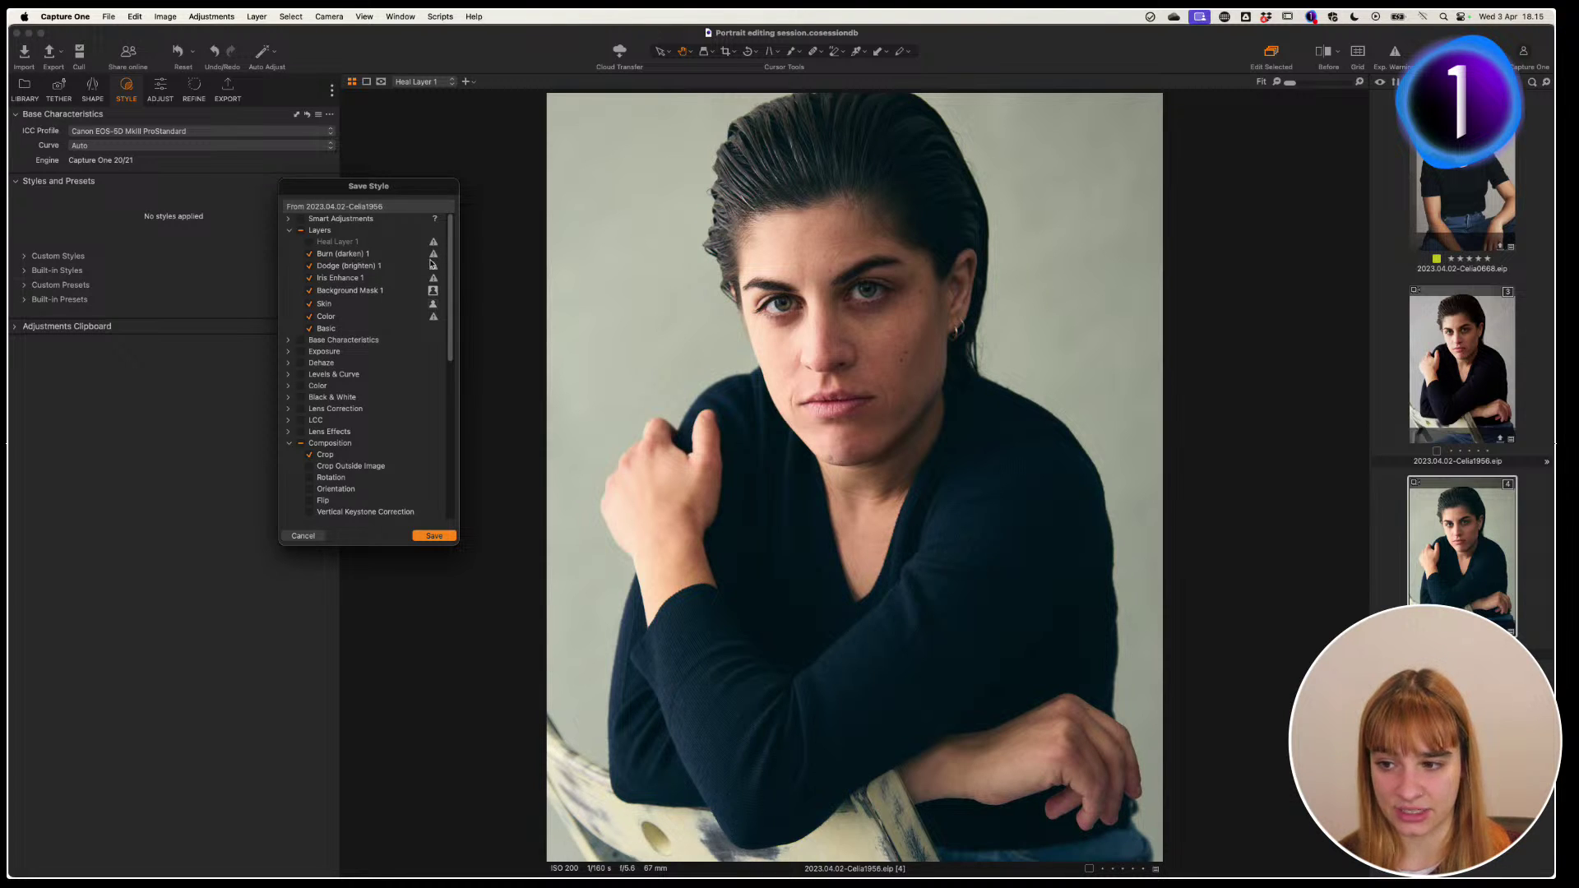
left_click(310, 254)
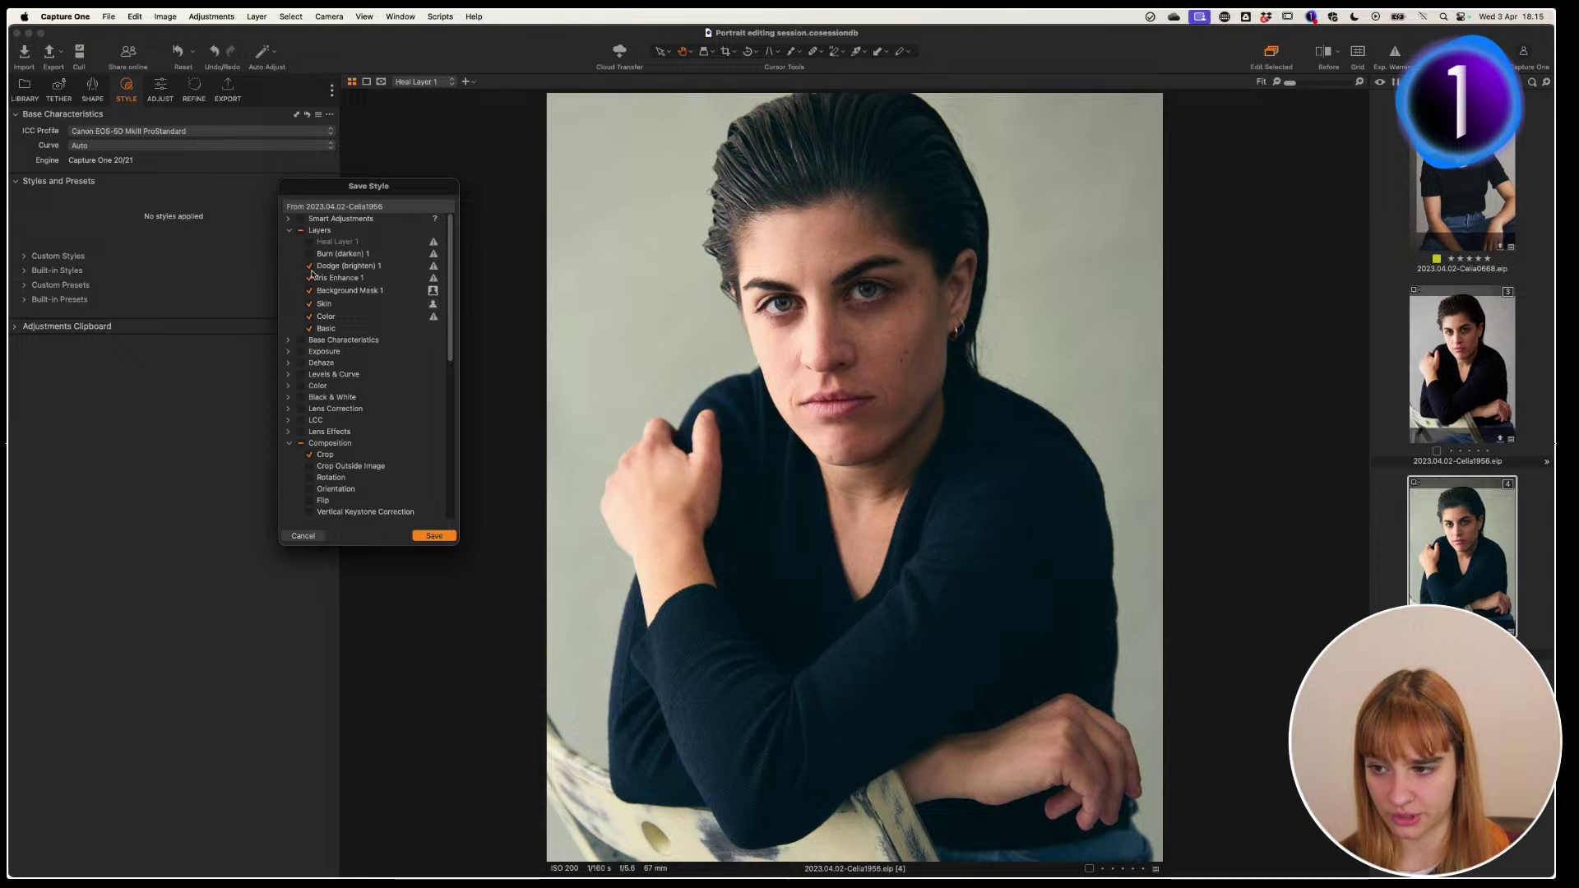
left_click(311, 278)
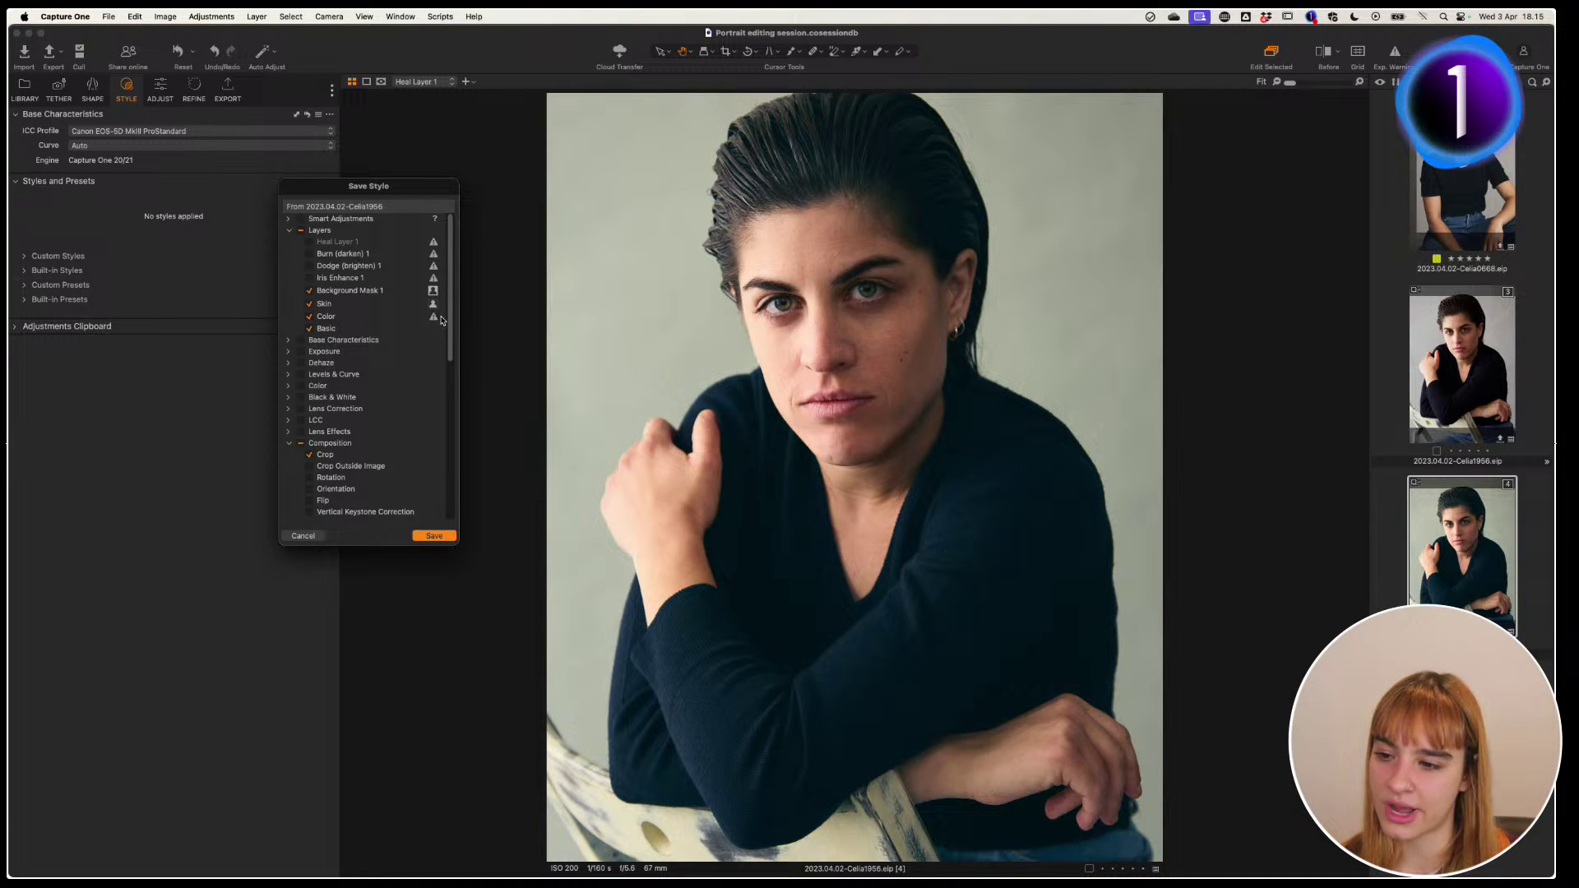
left_click(304, 534)
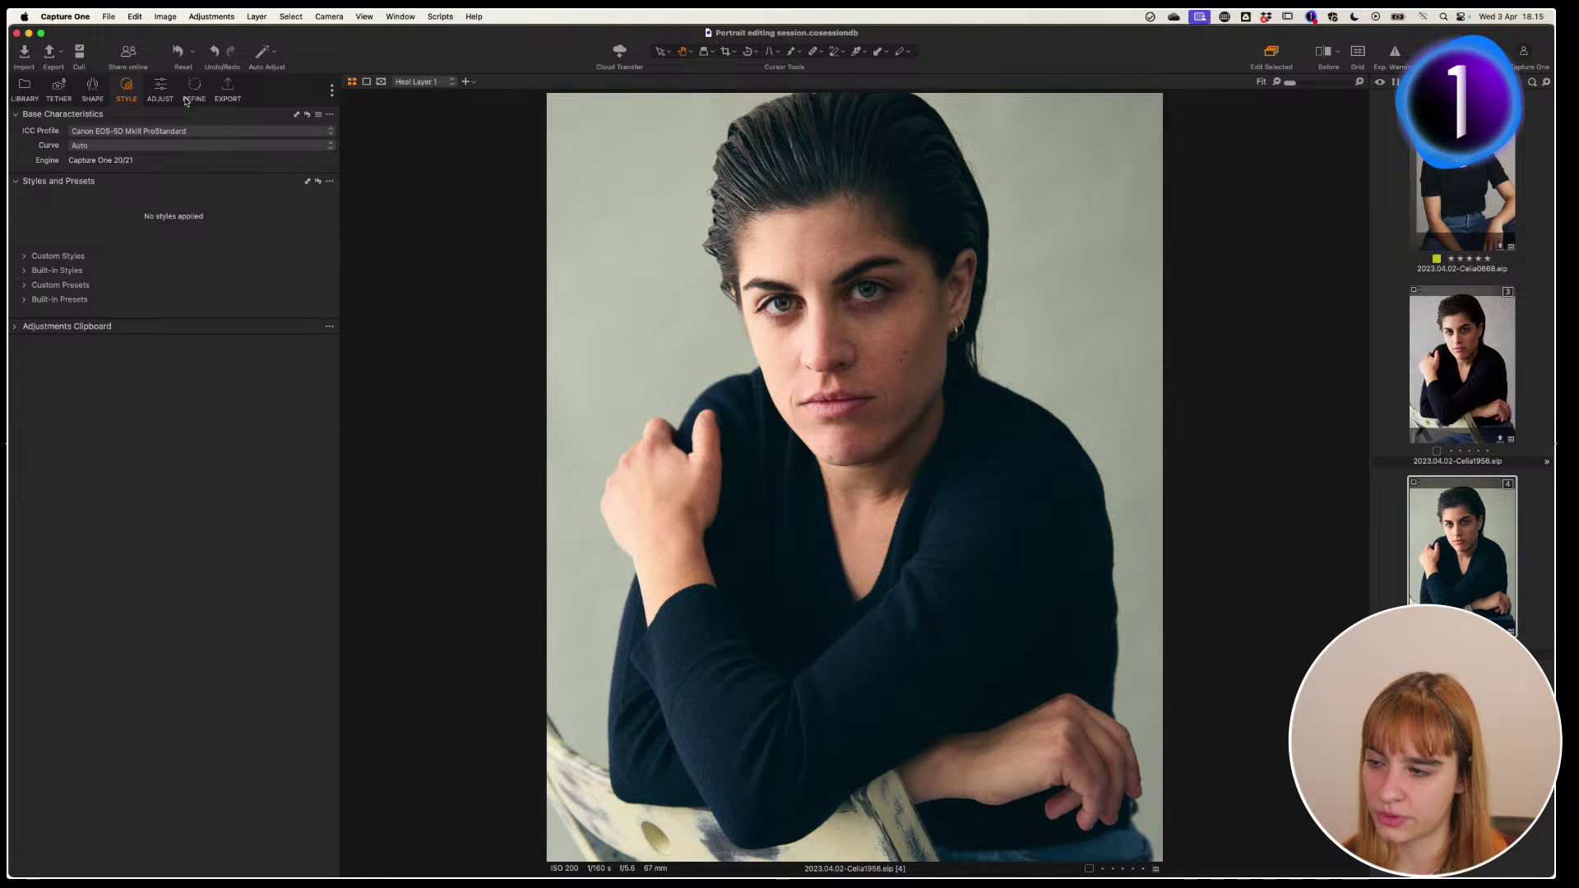
Display the mask of the Color layer and fill it over the whole image
left_click(160, 89)
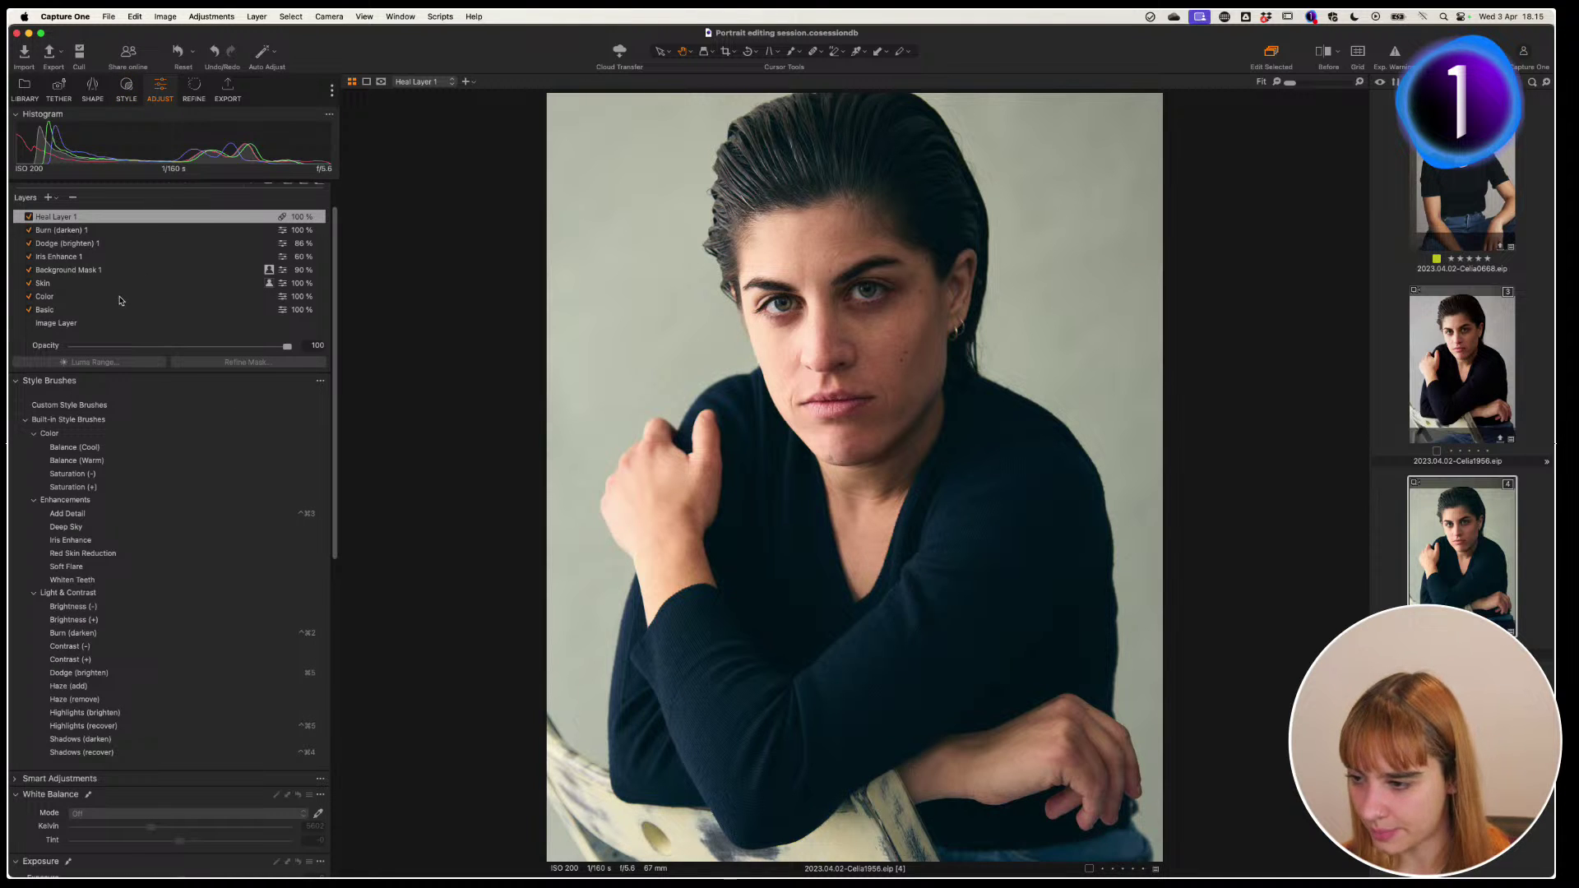
left_click(49, 296)
key("m")
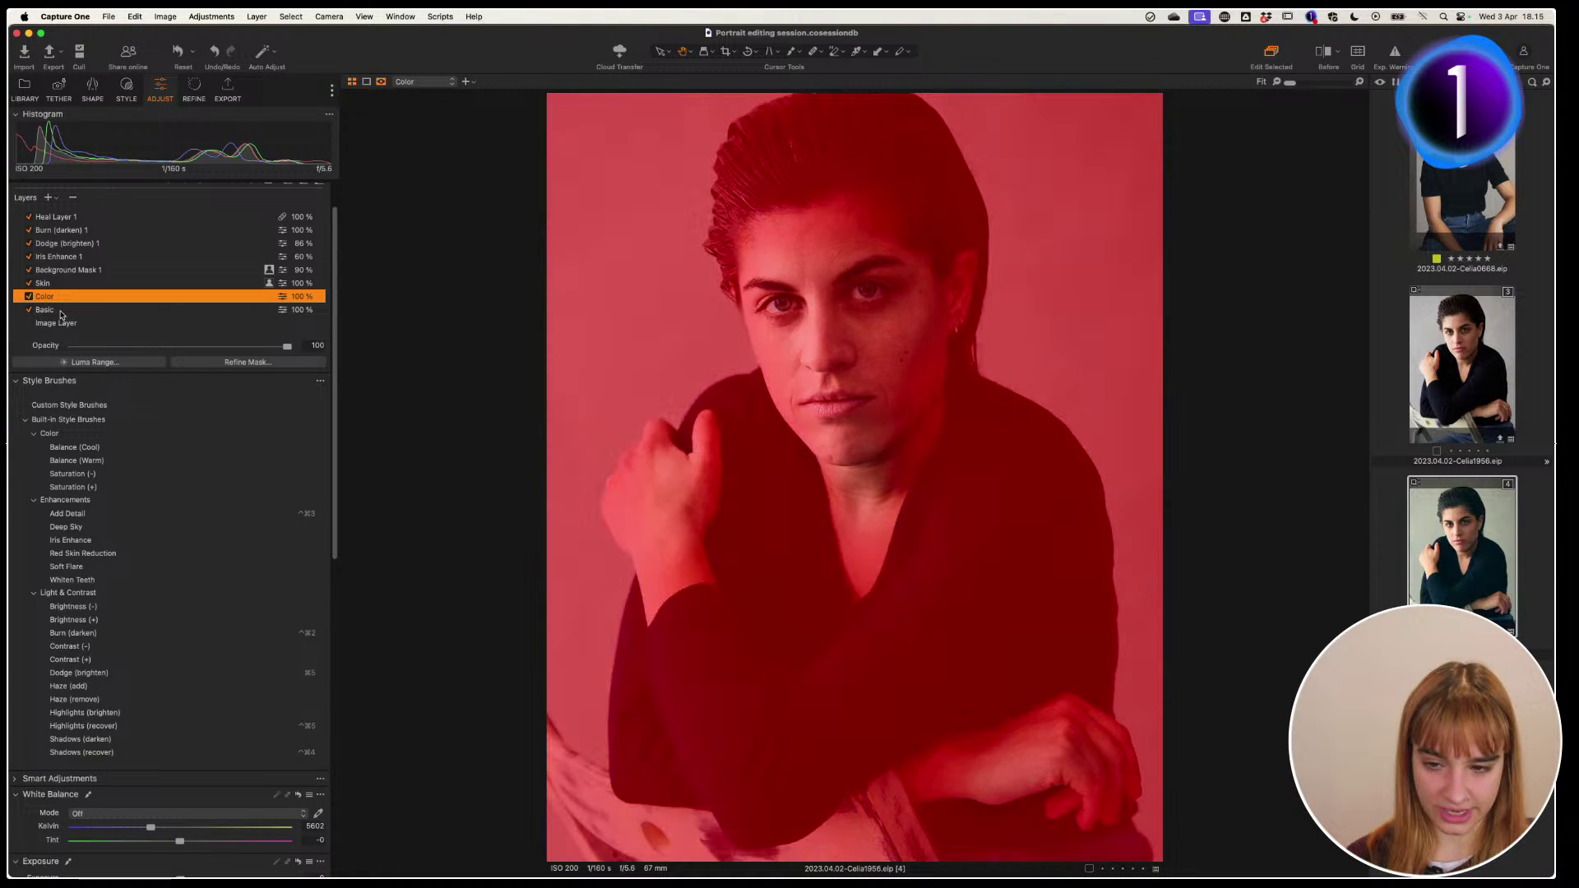
right_click(116, 296)
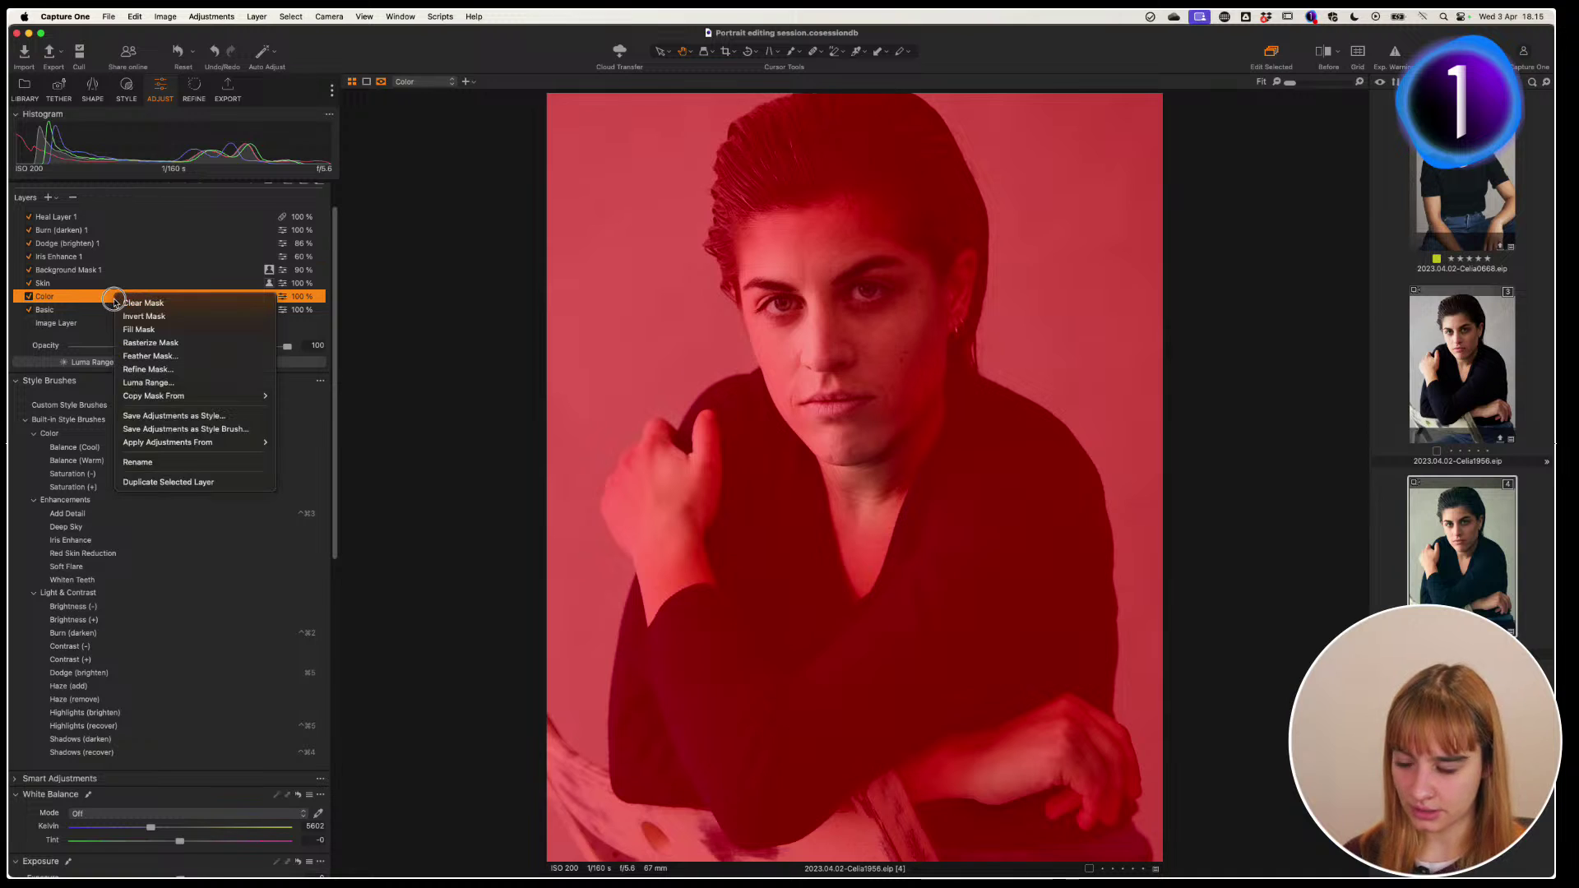
left_click(161, 332)
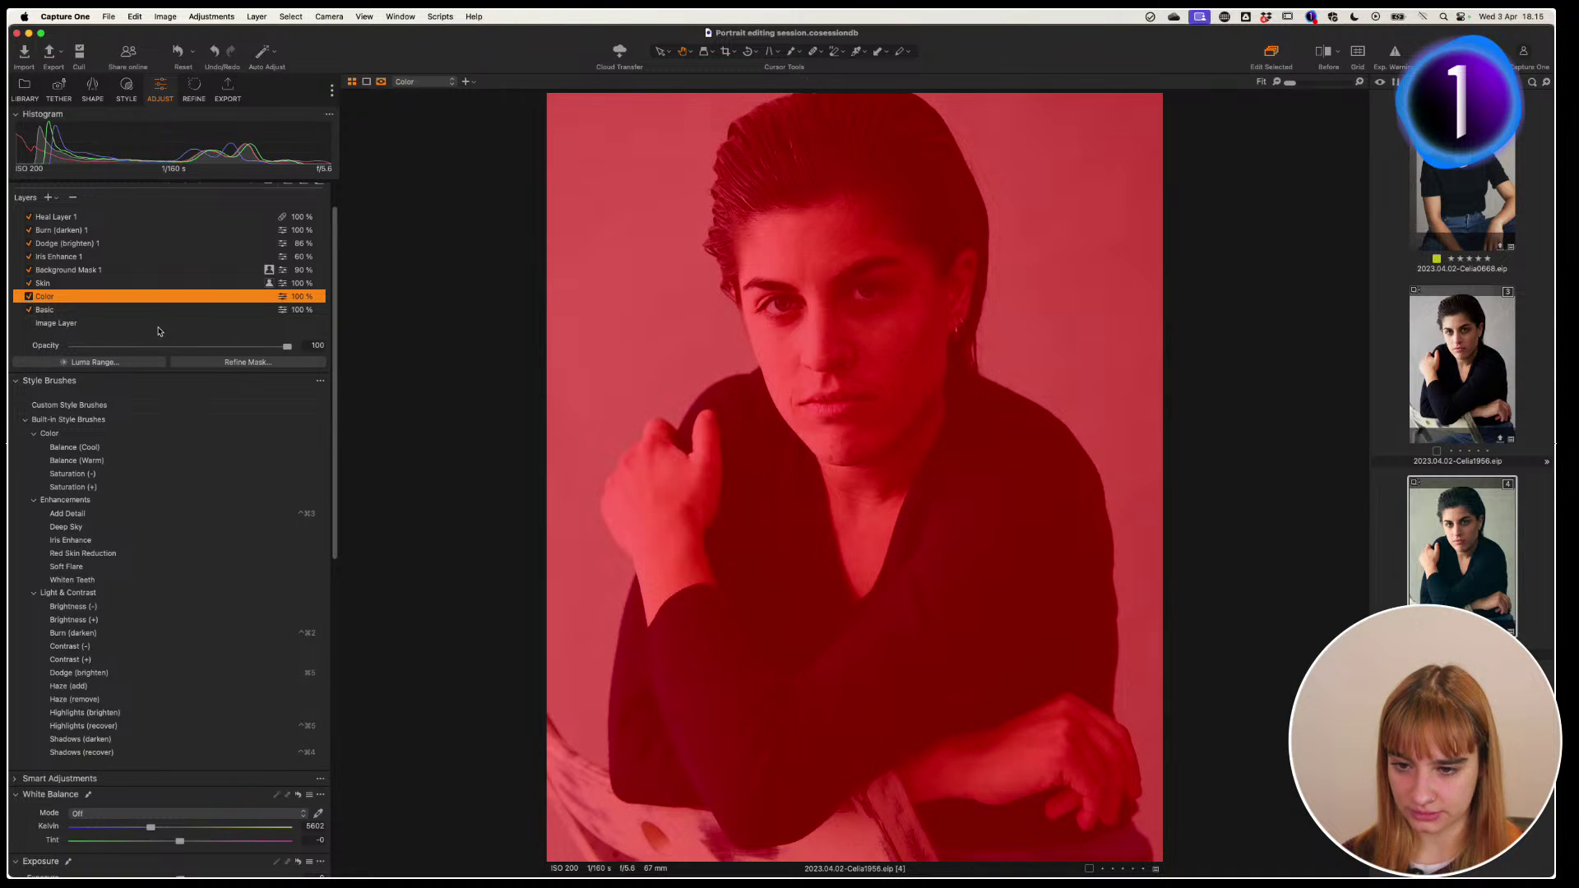
Start saving the portrait's edits as a style, excluding the Burn, Dodge, Iris Enhance and Skin layers
left_click(126, 89)
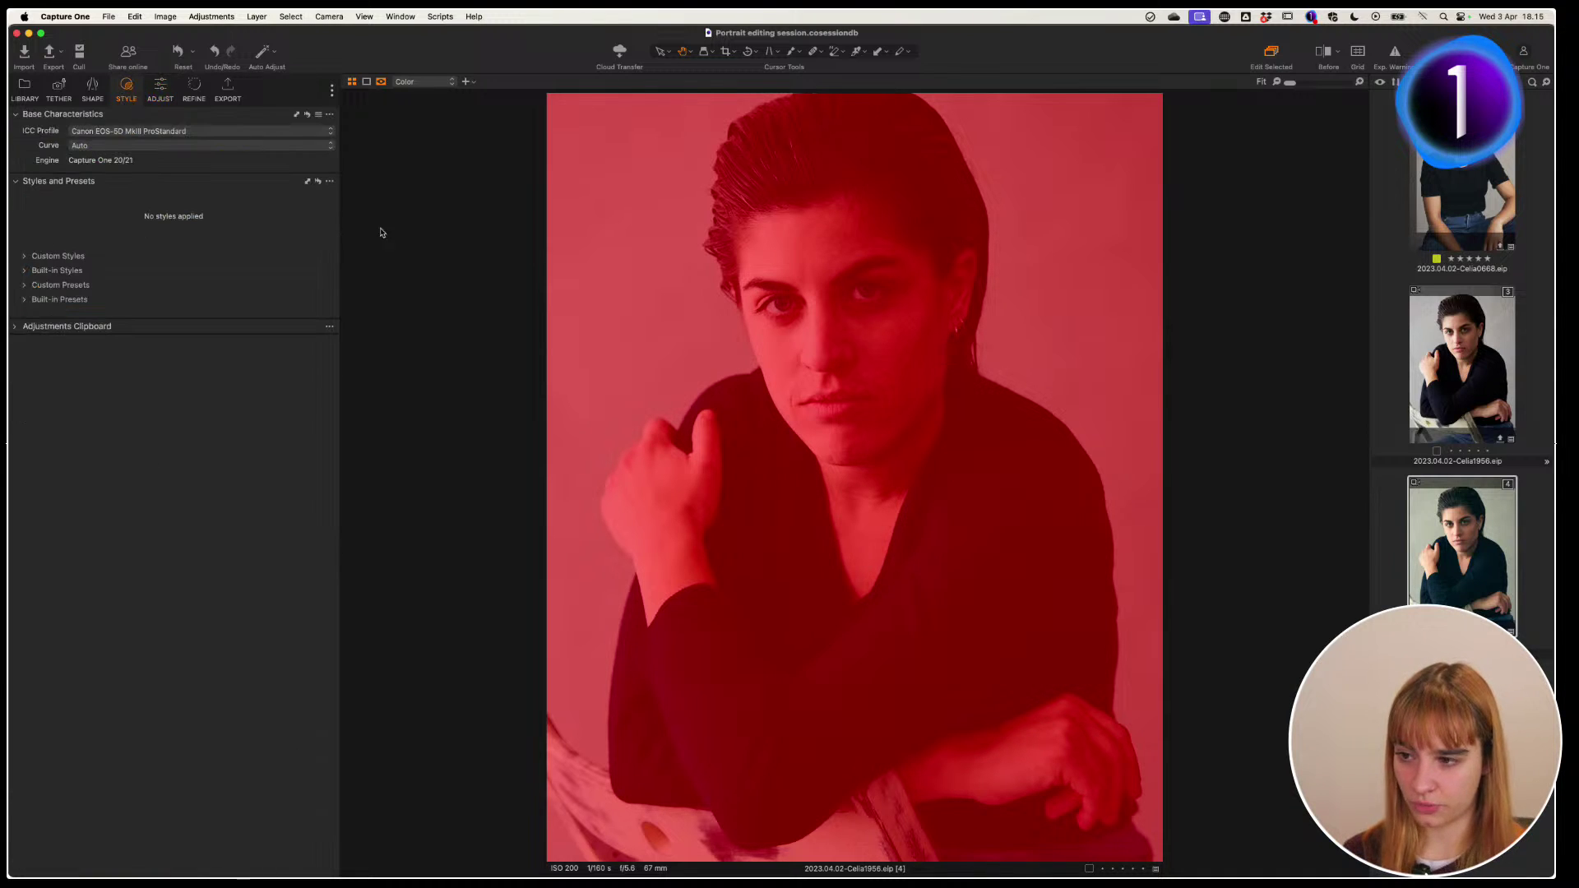
left_click(329, 182)
left_click(374, 195)
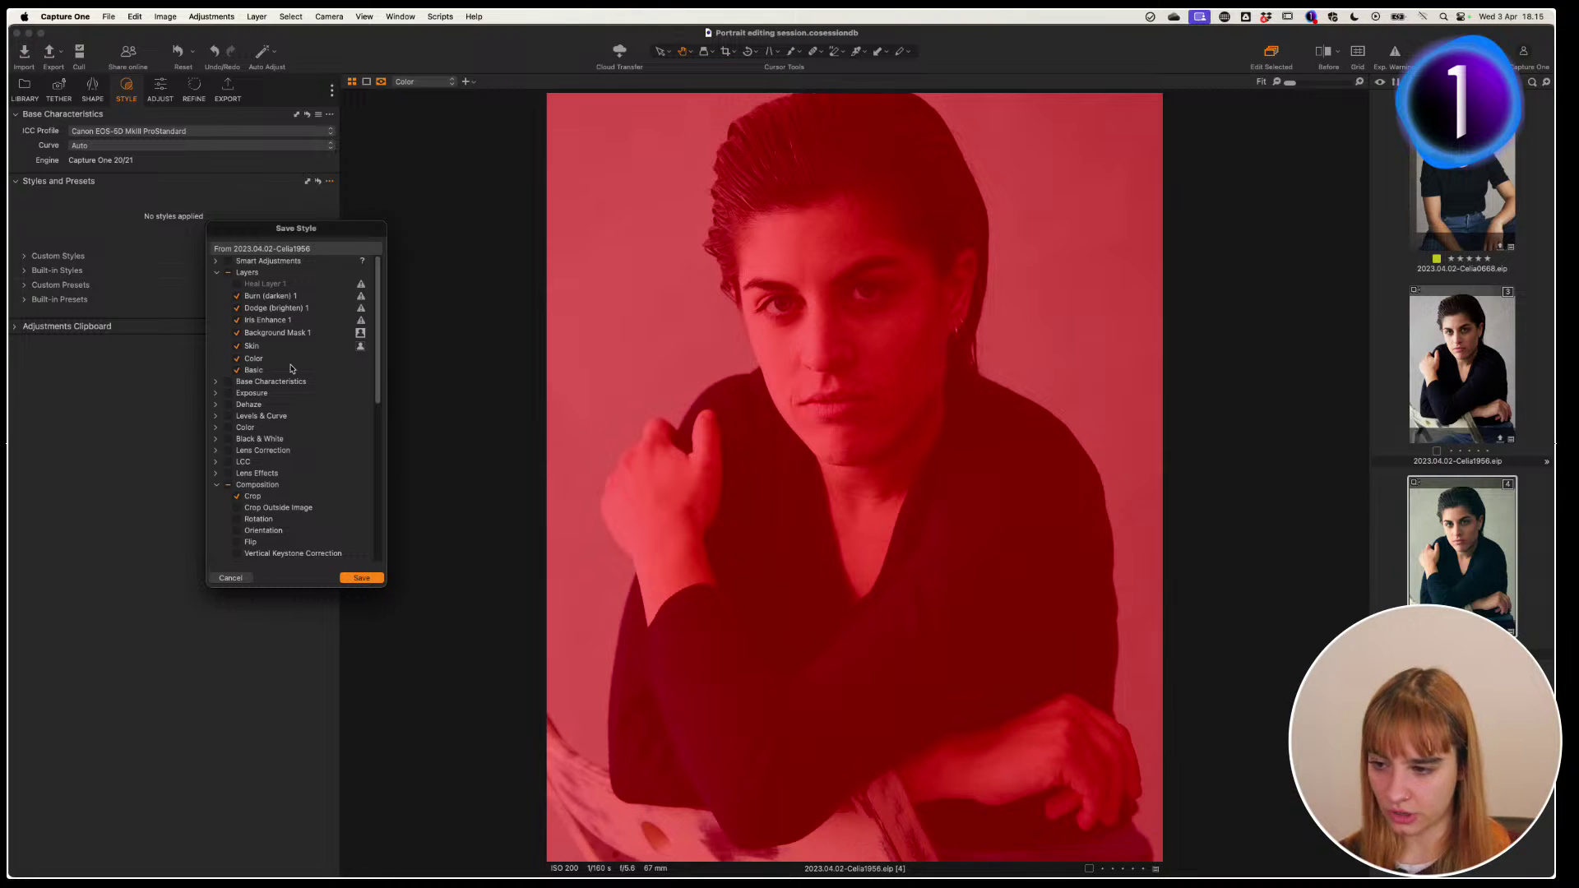
left_click(237, 295)
left_click(237, 307)
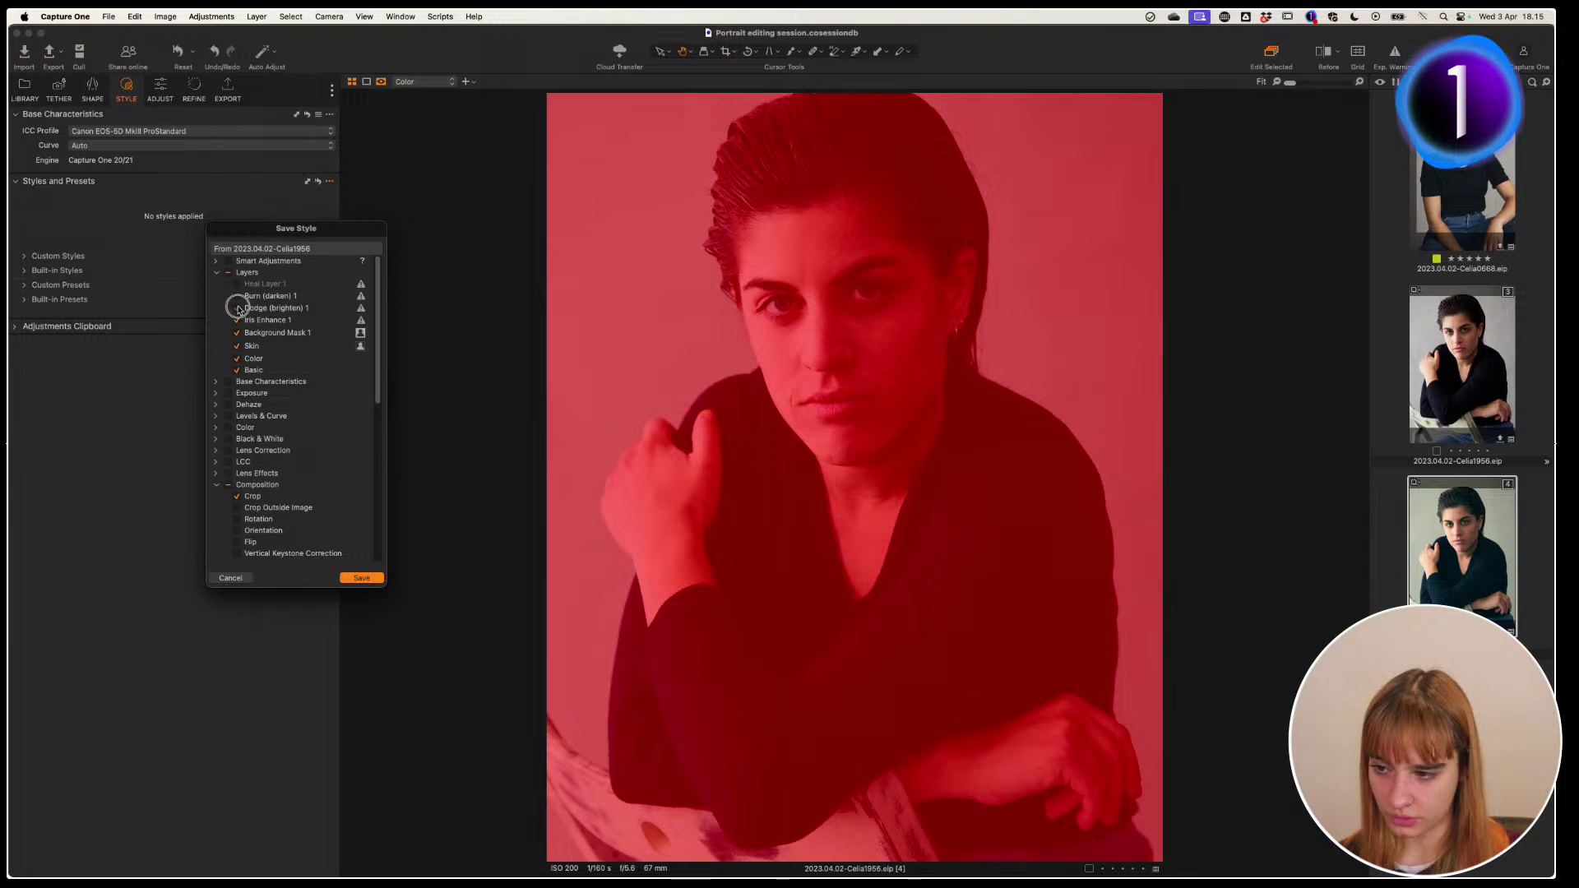
left_click(237, 320)
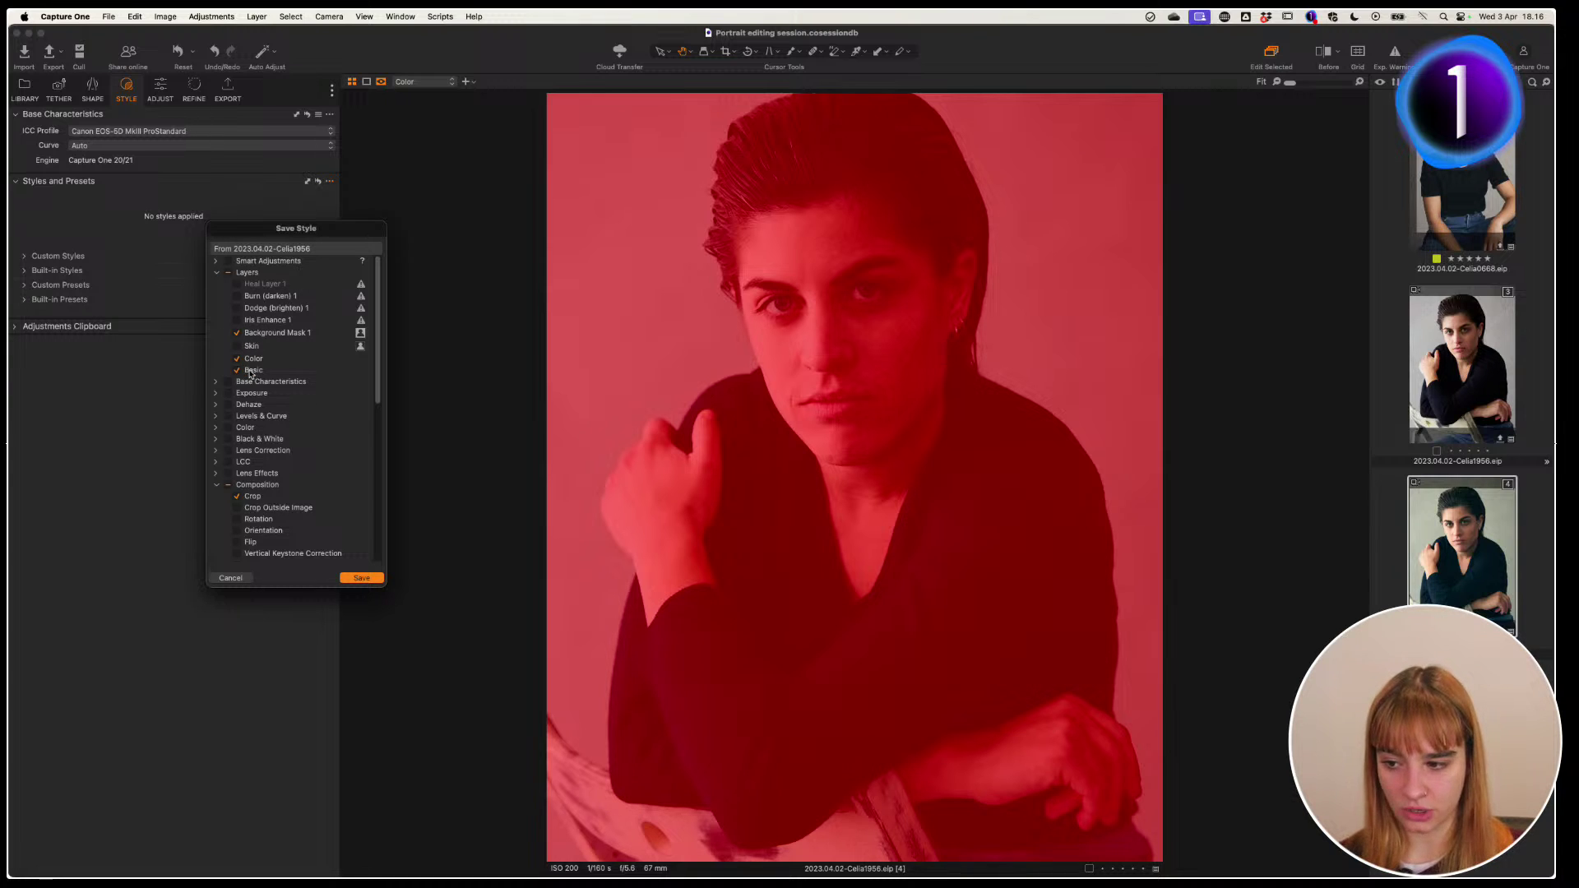
Leave the Composition settings out of the style and save it in the Styles folder under the model's first name
left_click(229, 486)
left_click_drag(376, 392, 374, 547)
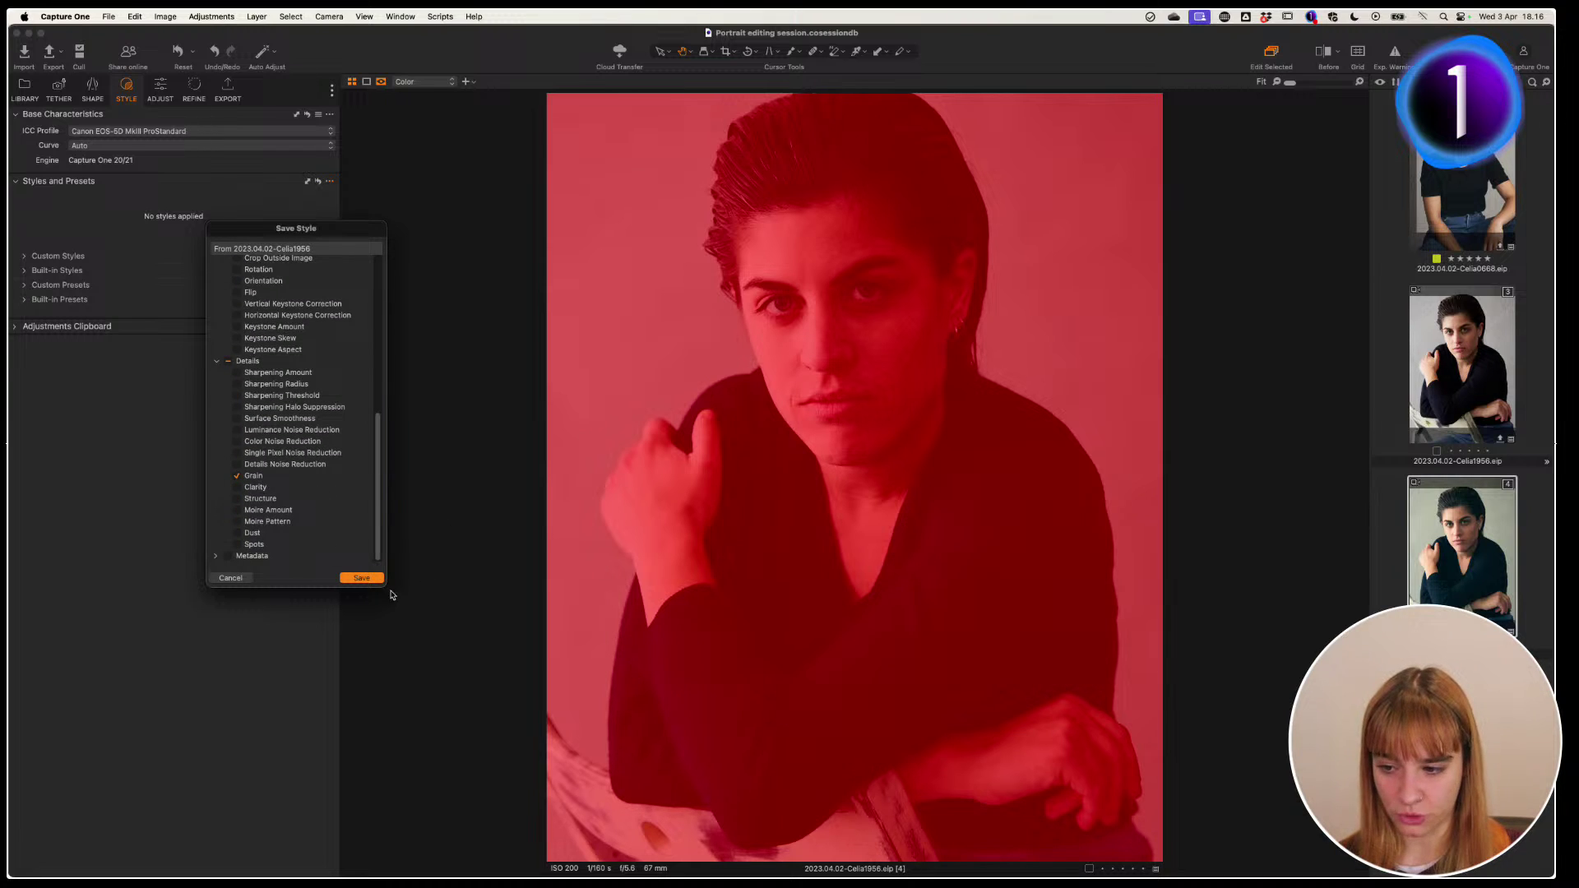
left_click(362, 578)
type("Celia.costyle")
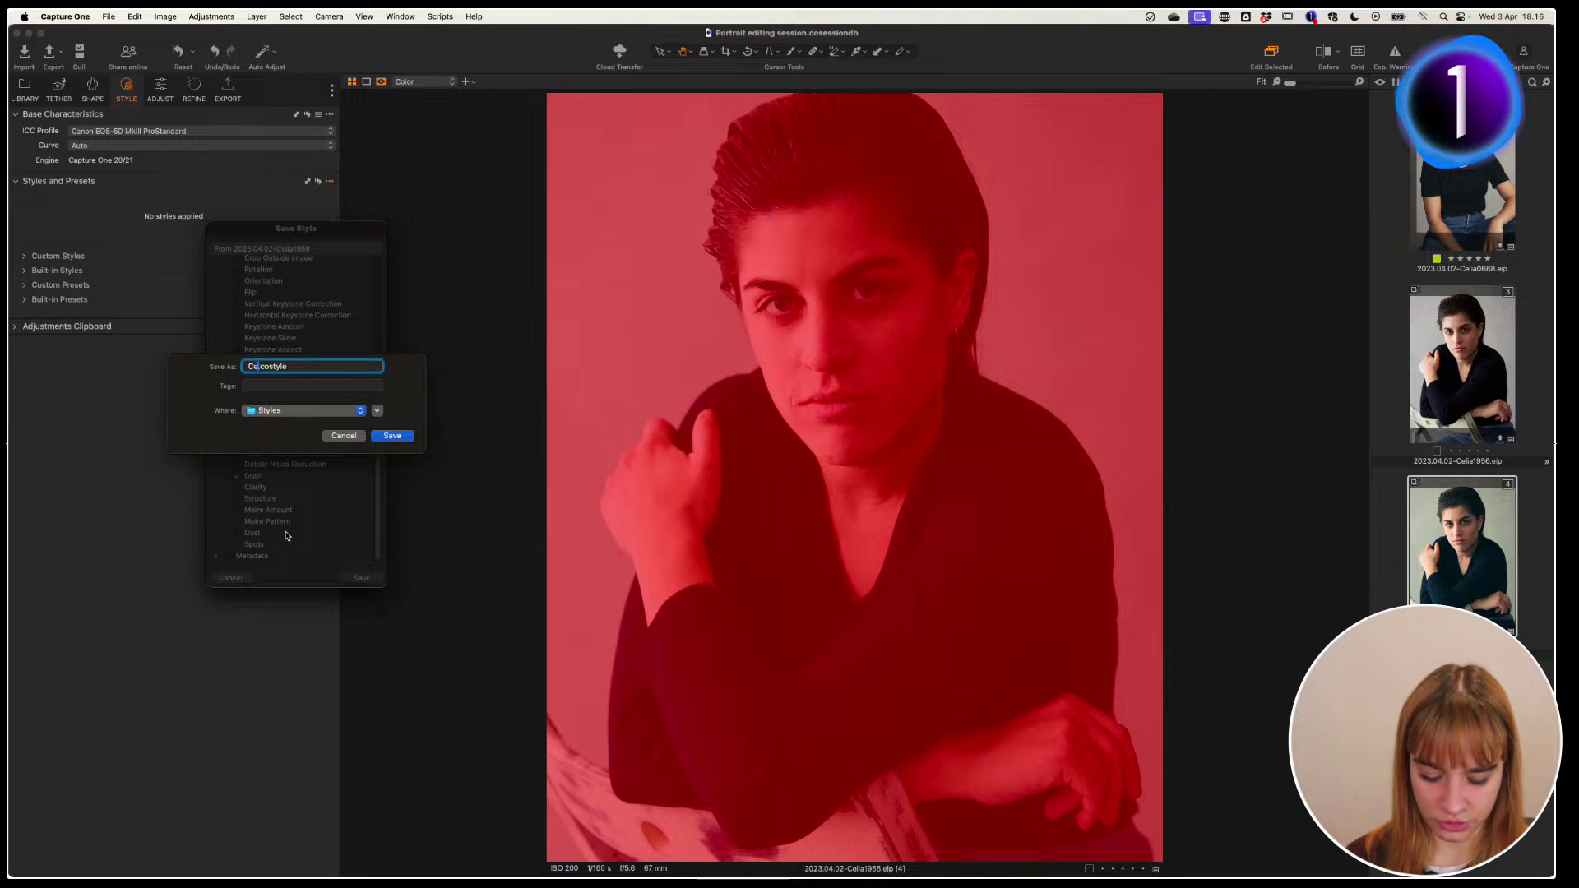
left_click(400, 444)
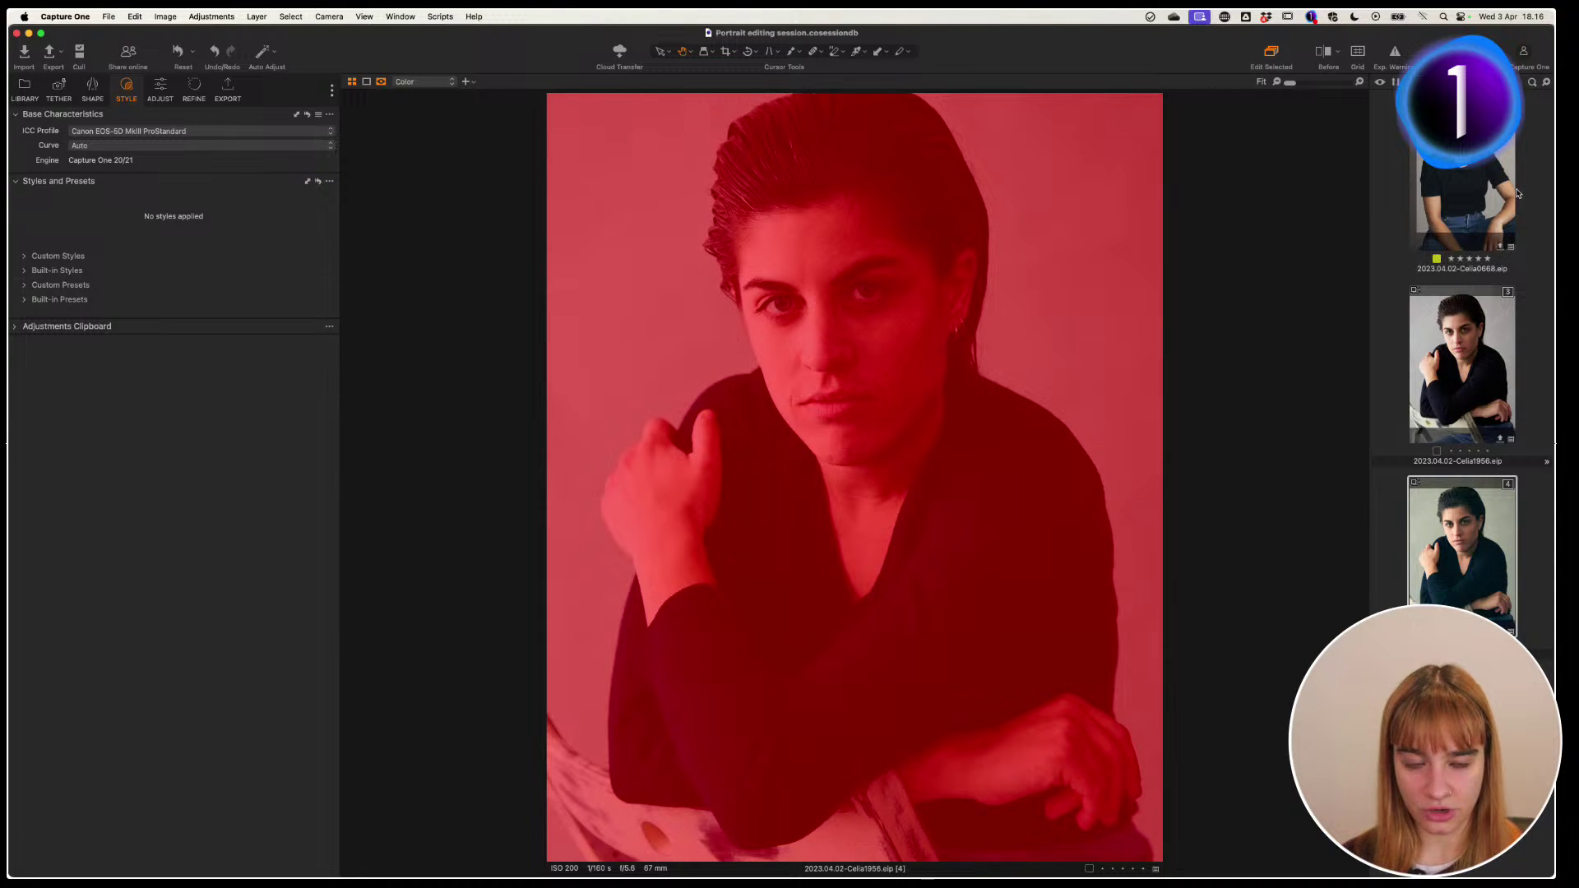
Apply the newly saved custom style to the portrait with the black T-shirt
left_click(1516, 193)
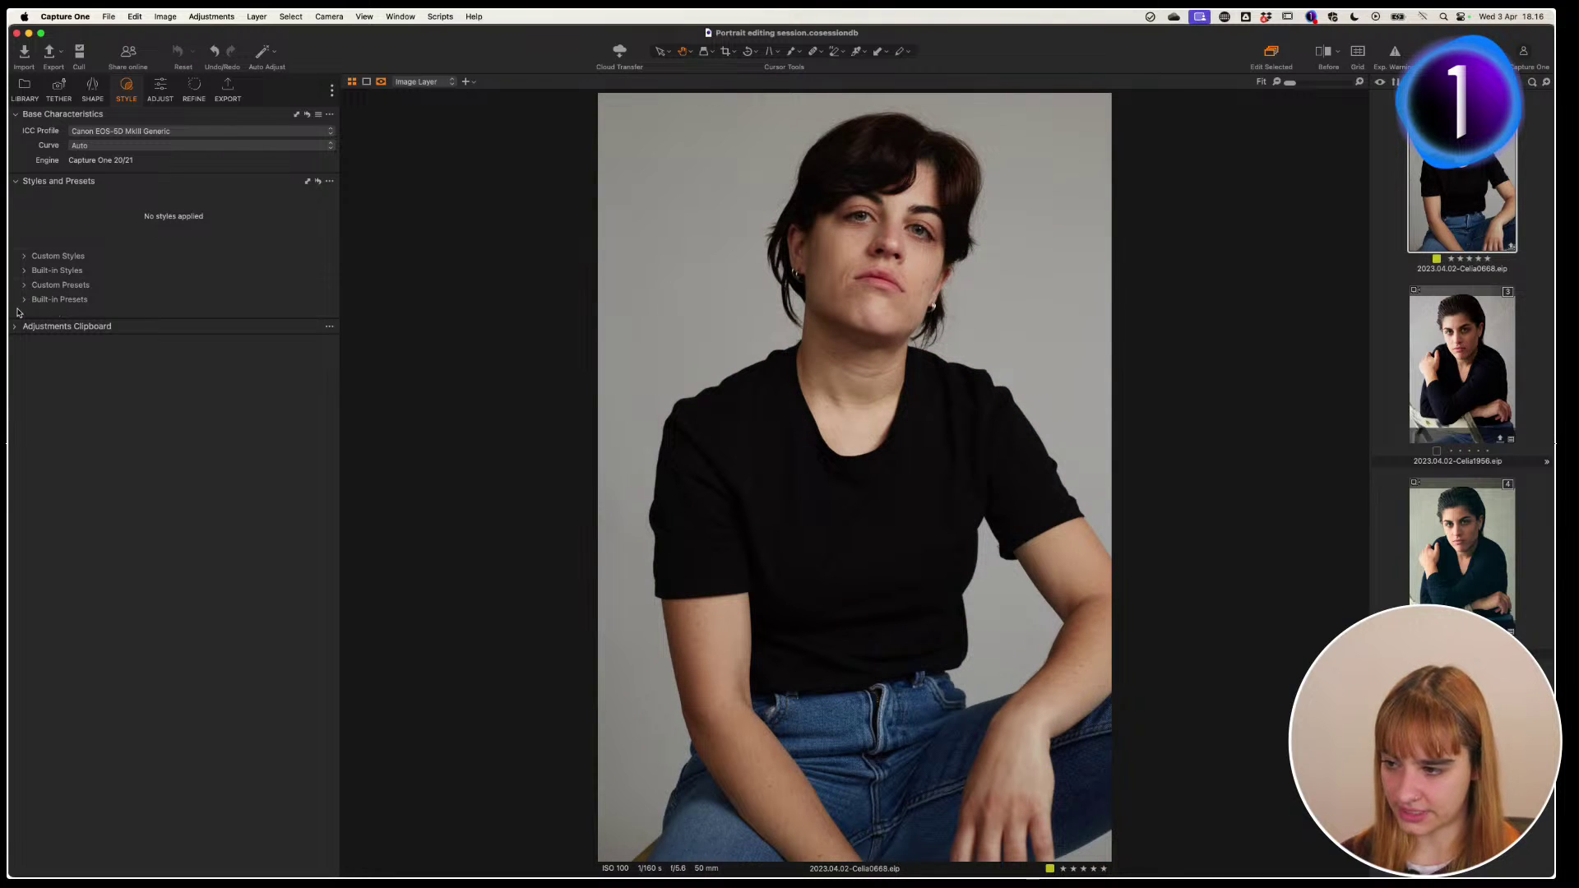
left_click(24, 255)
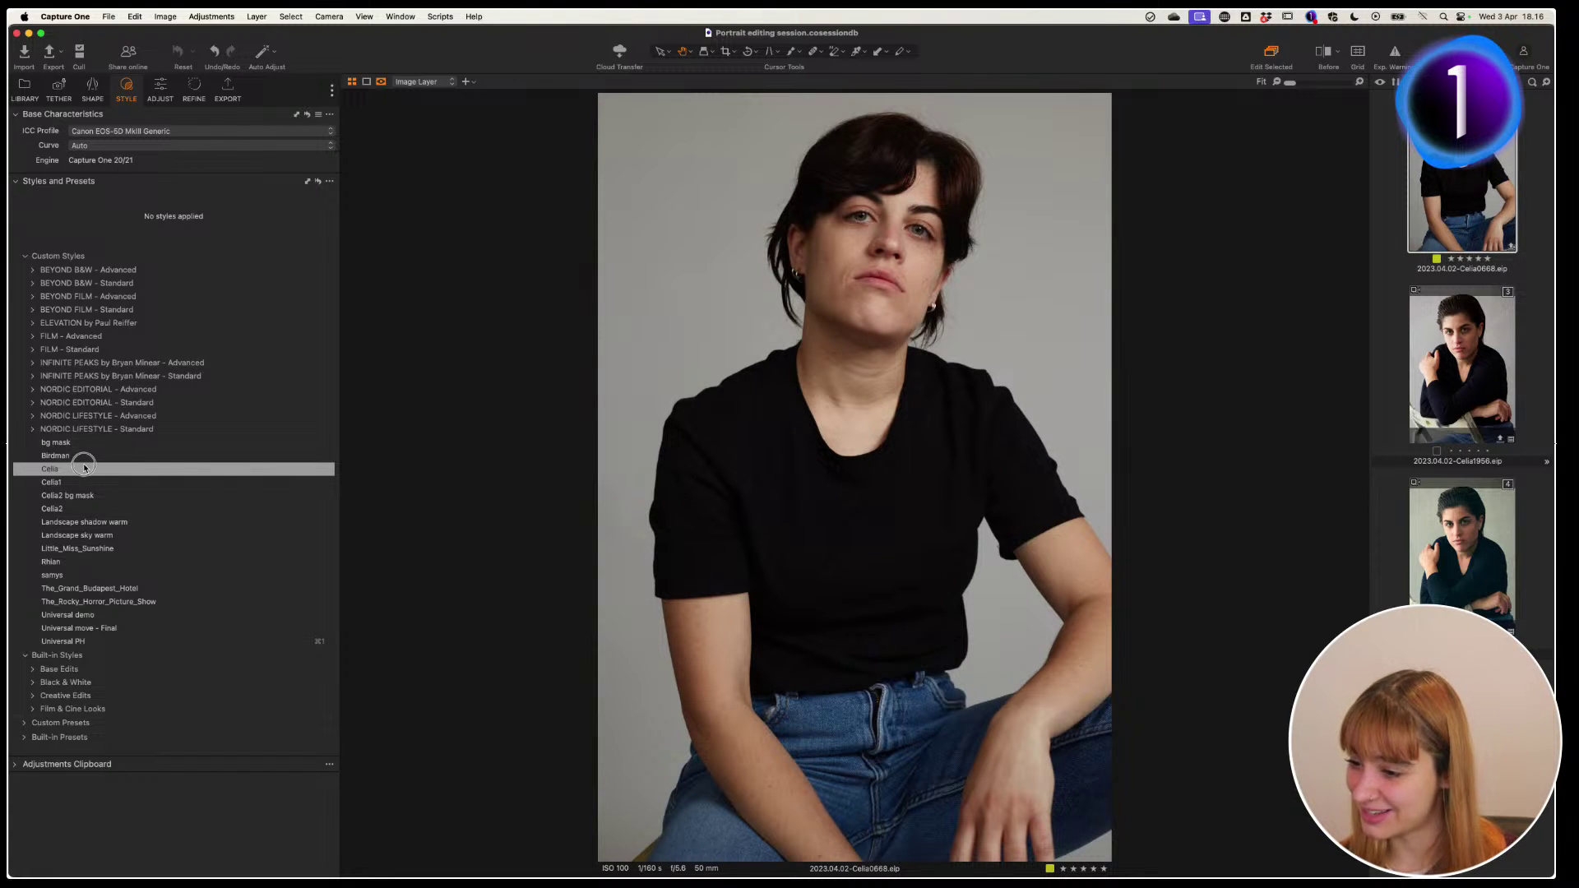
left_click(78, 476)
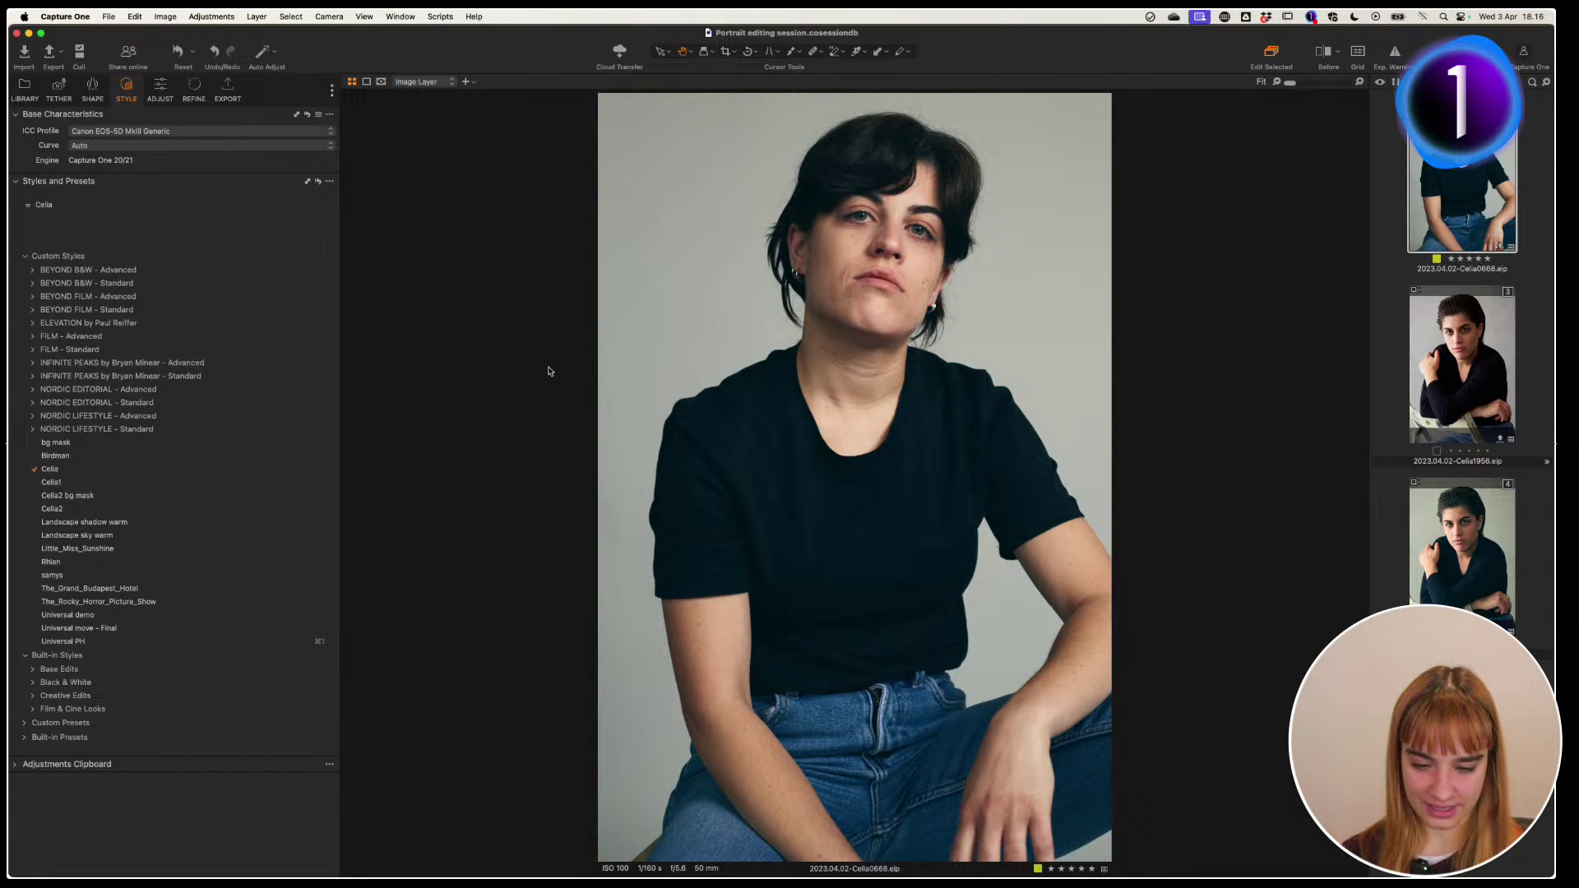
Check the layers the style added to the T-shirt portrait and compare the image before and after
left_click(160, 92)
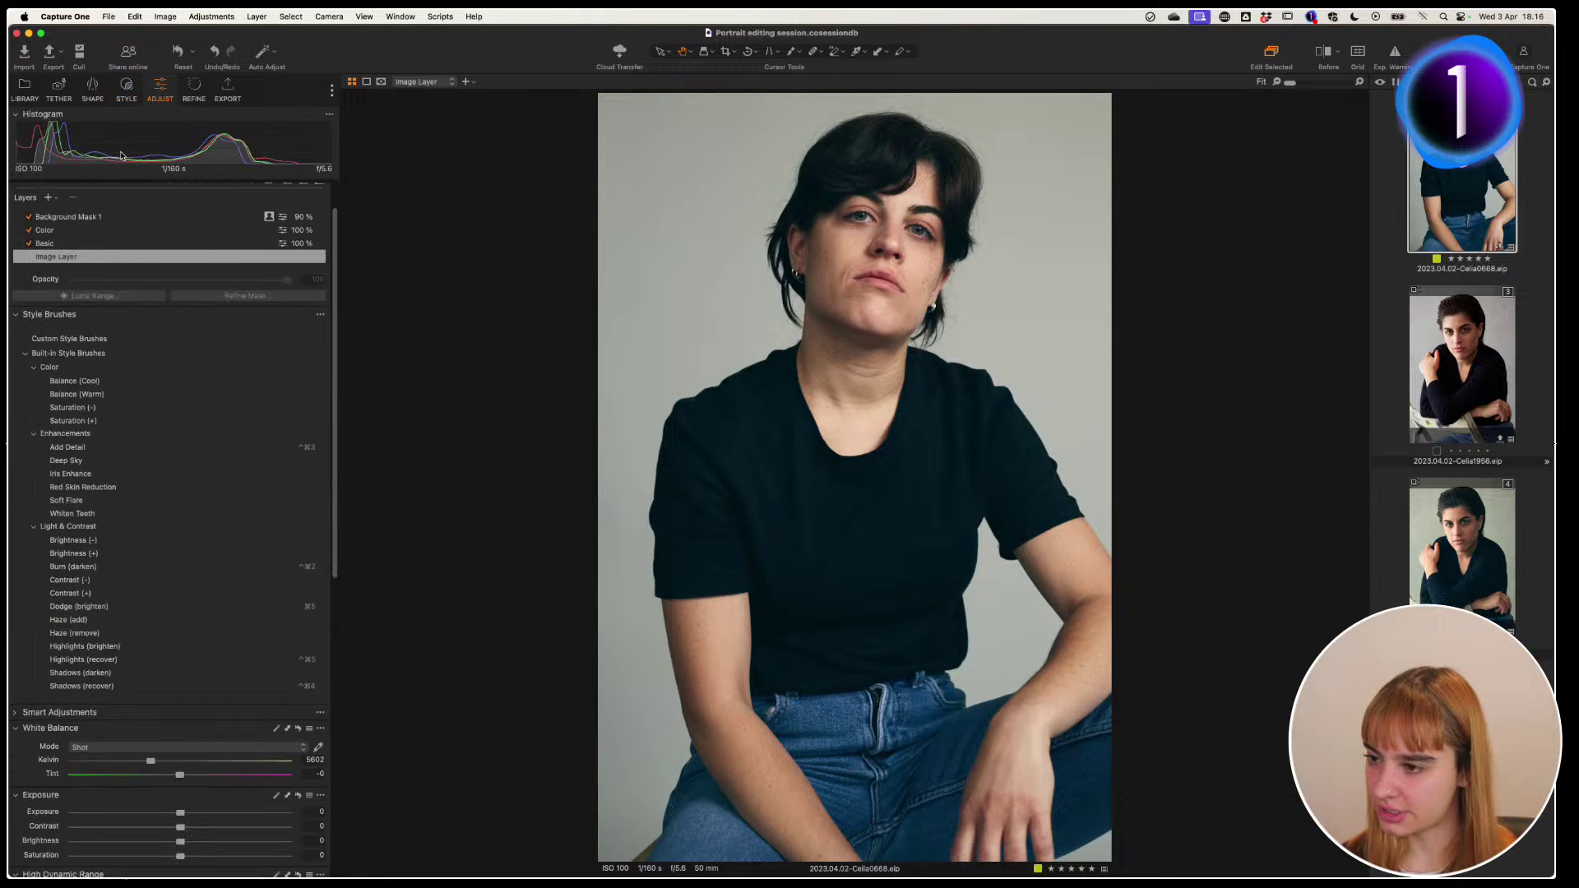
left_click(74, 229)
left_click(138, 218)
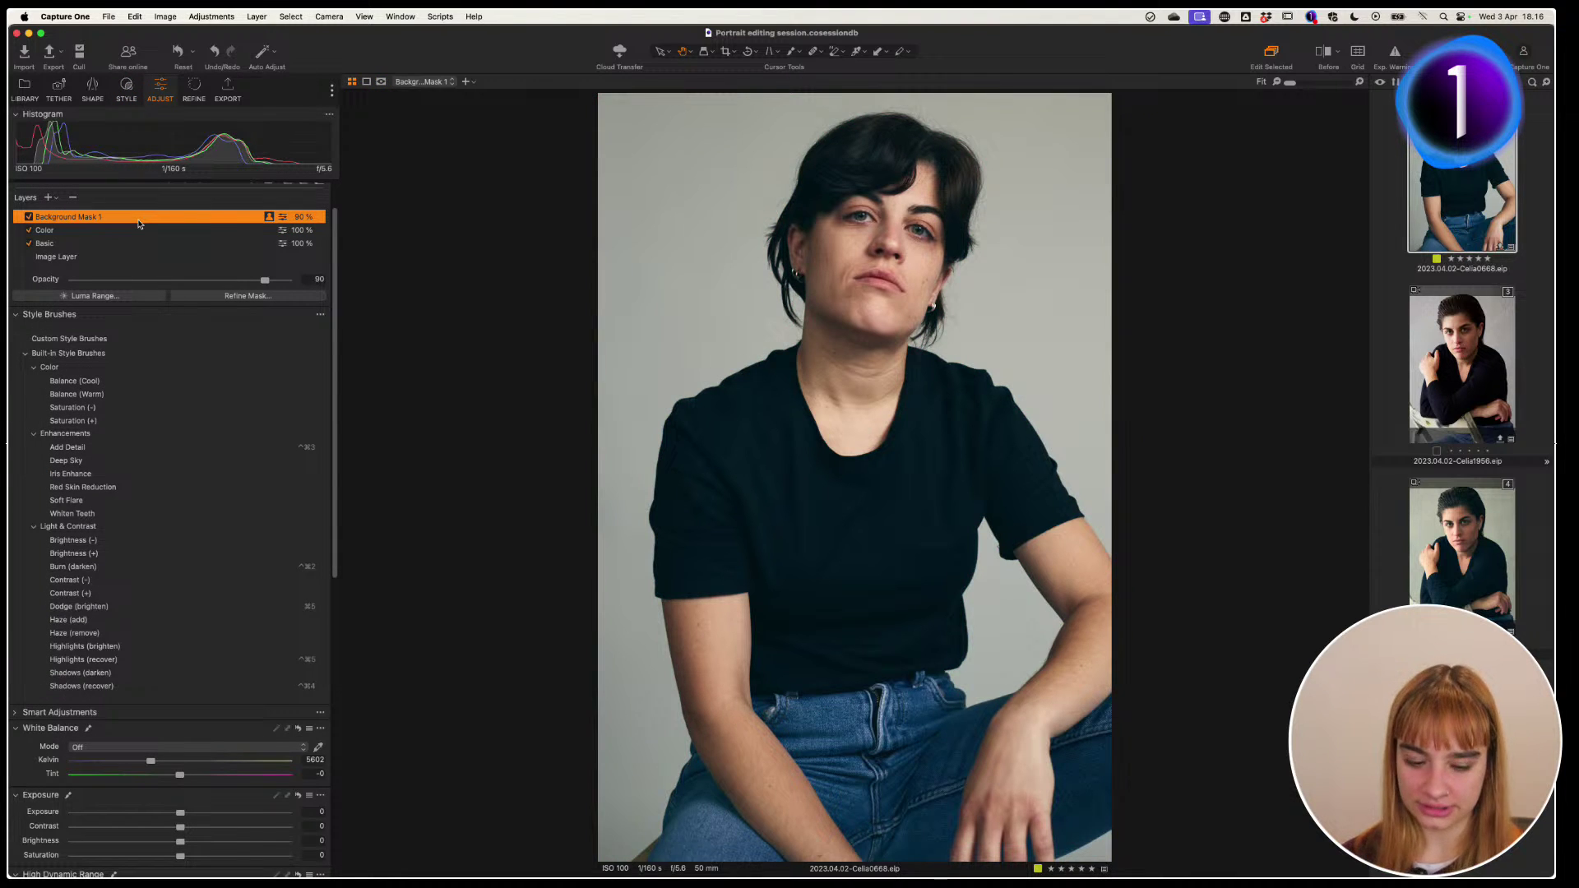
key("y")
key("y")
key("y")
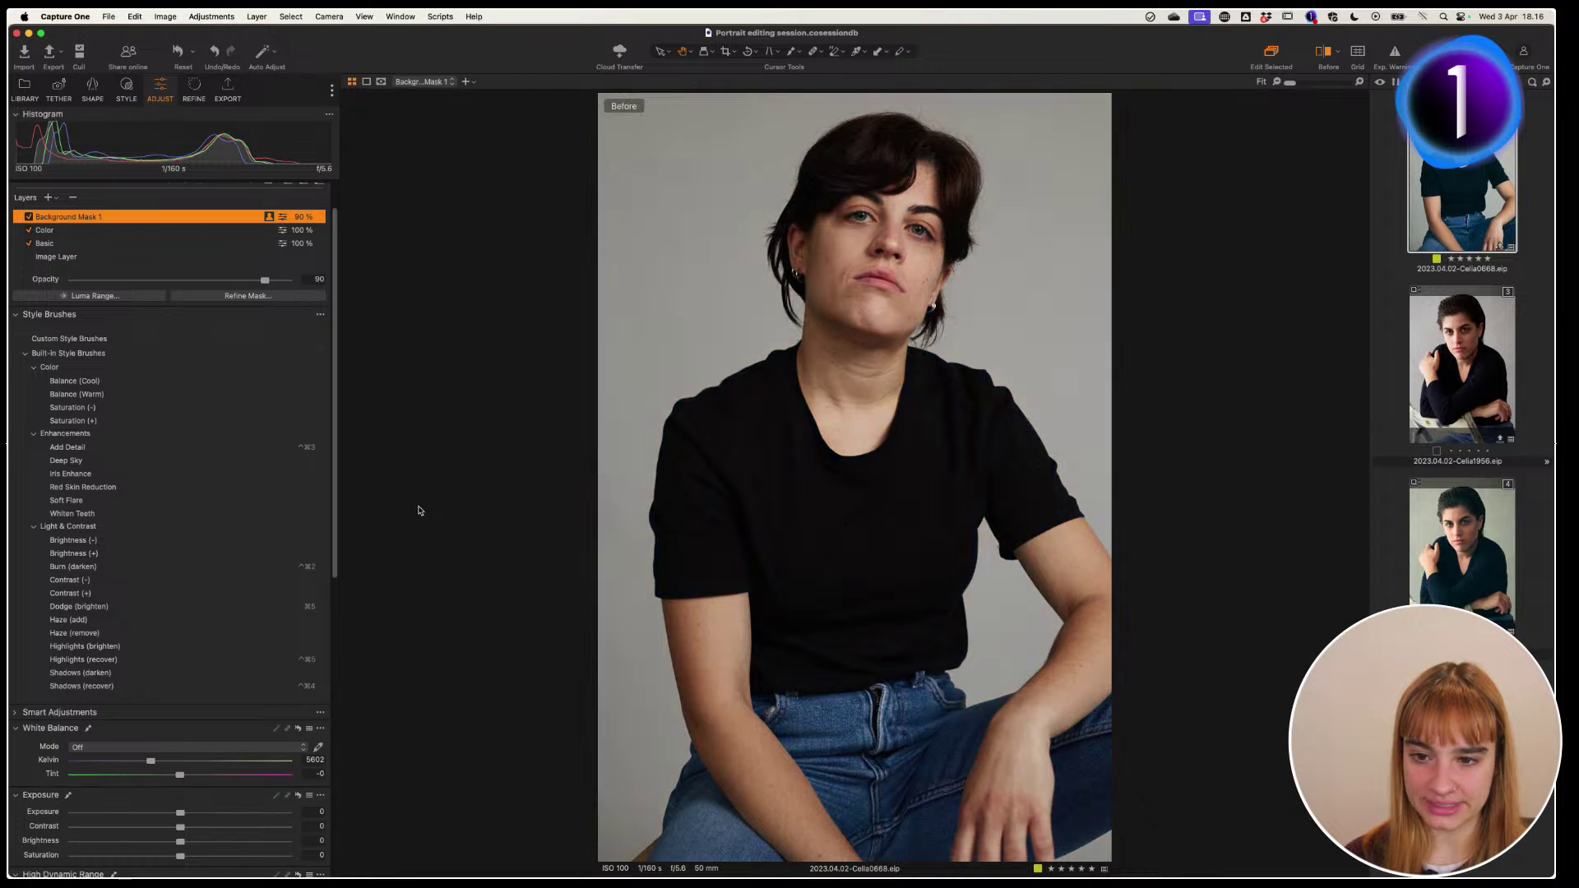
key("y")
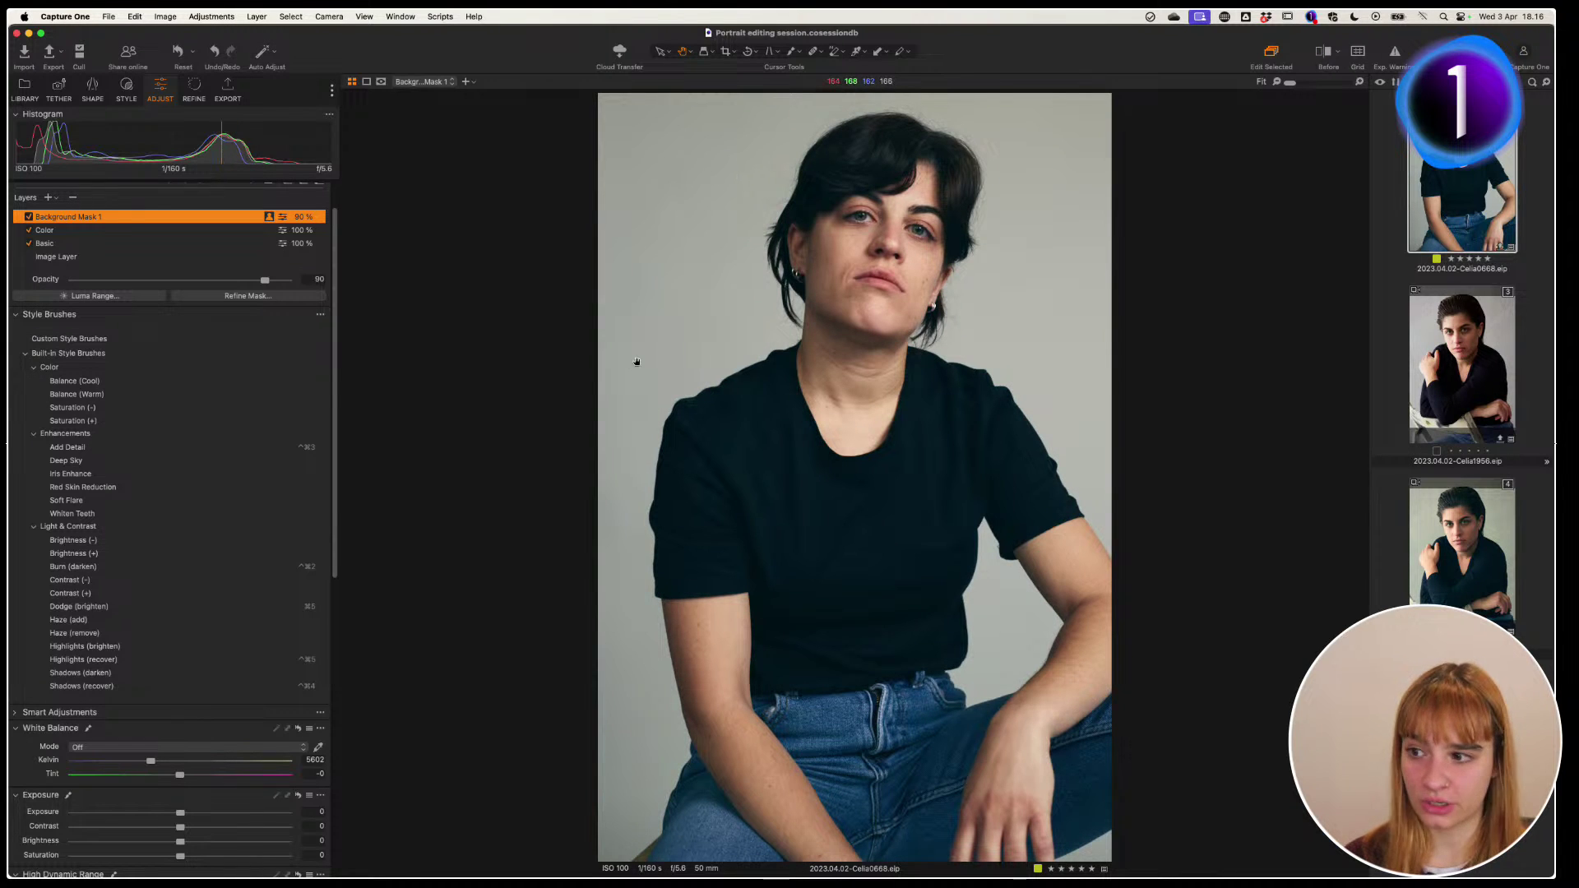
key("y")
key("y")
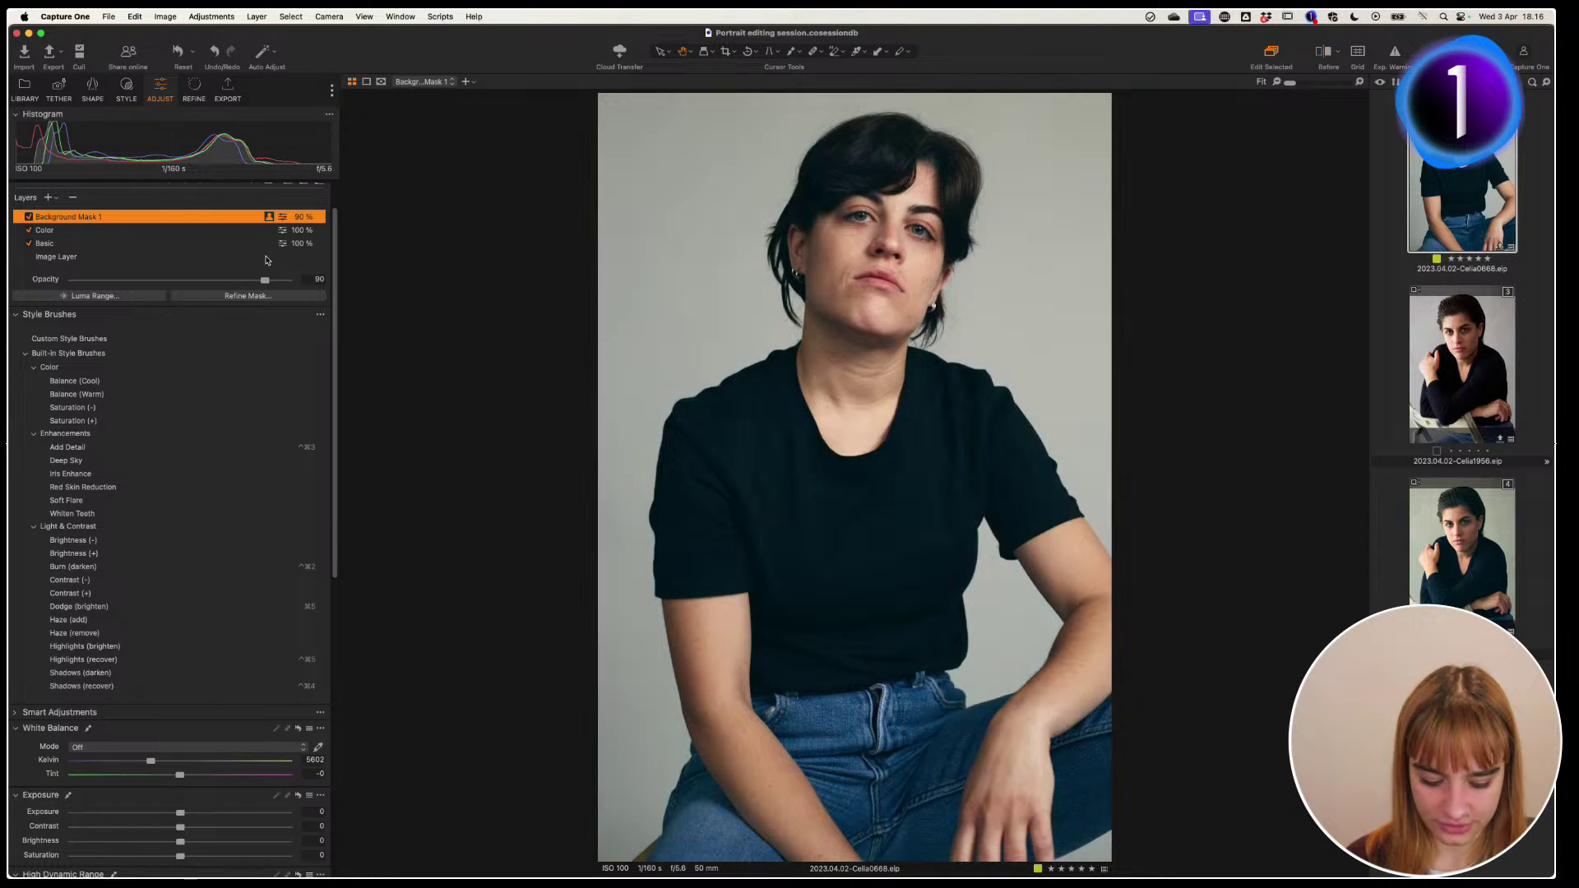
View the mask of the Background Mask 1 layer and examine the Basic layer's adjustments
key("m")
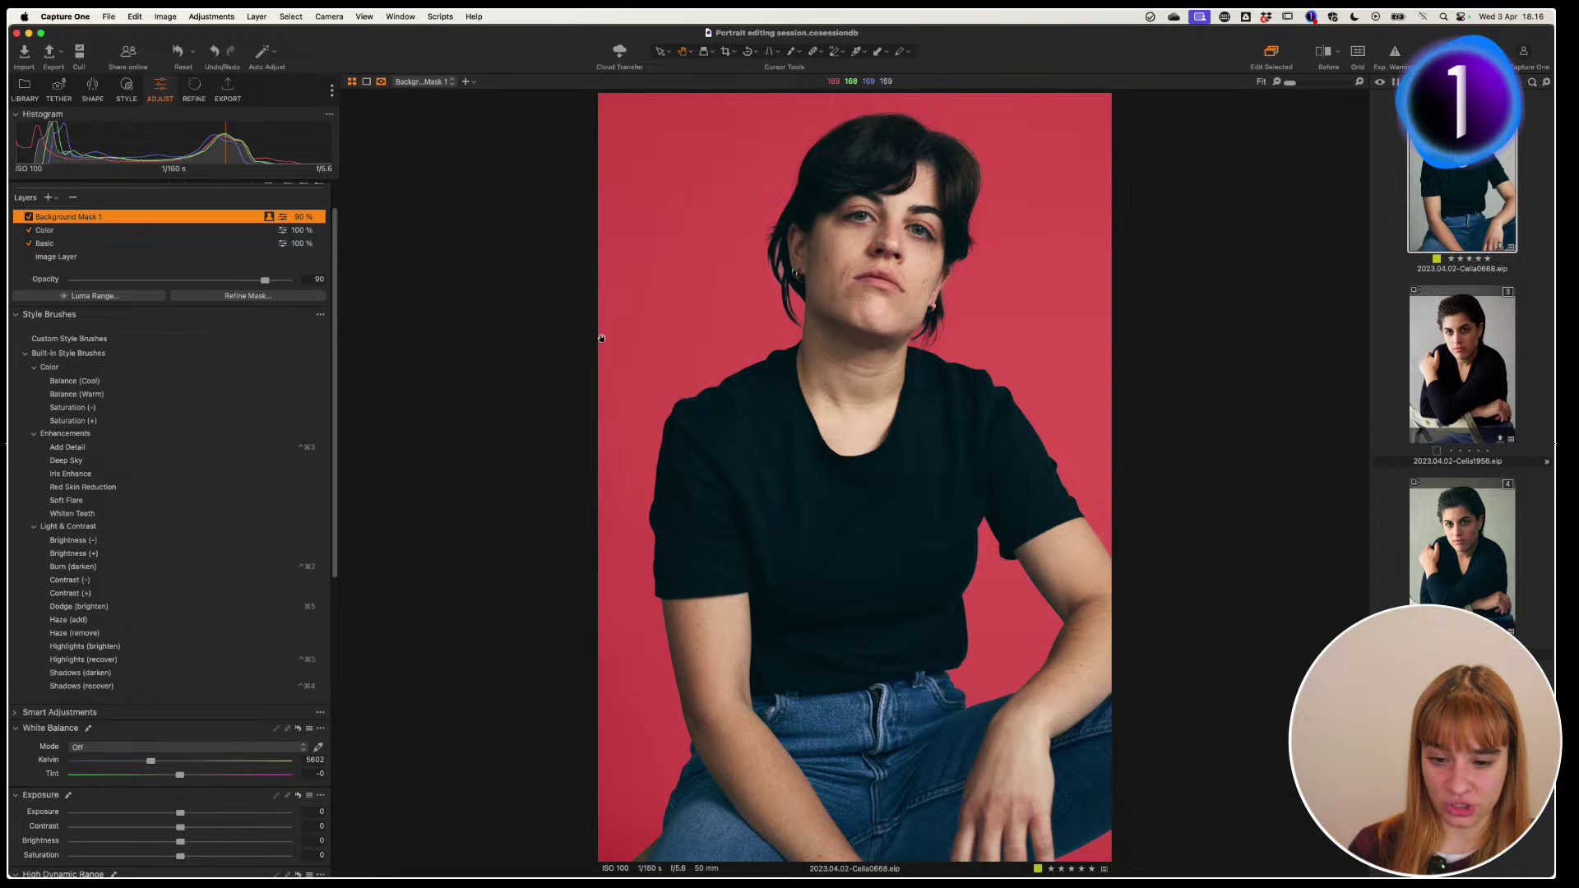
left_click(160, 233)
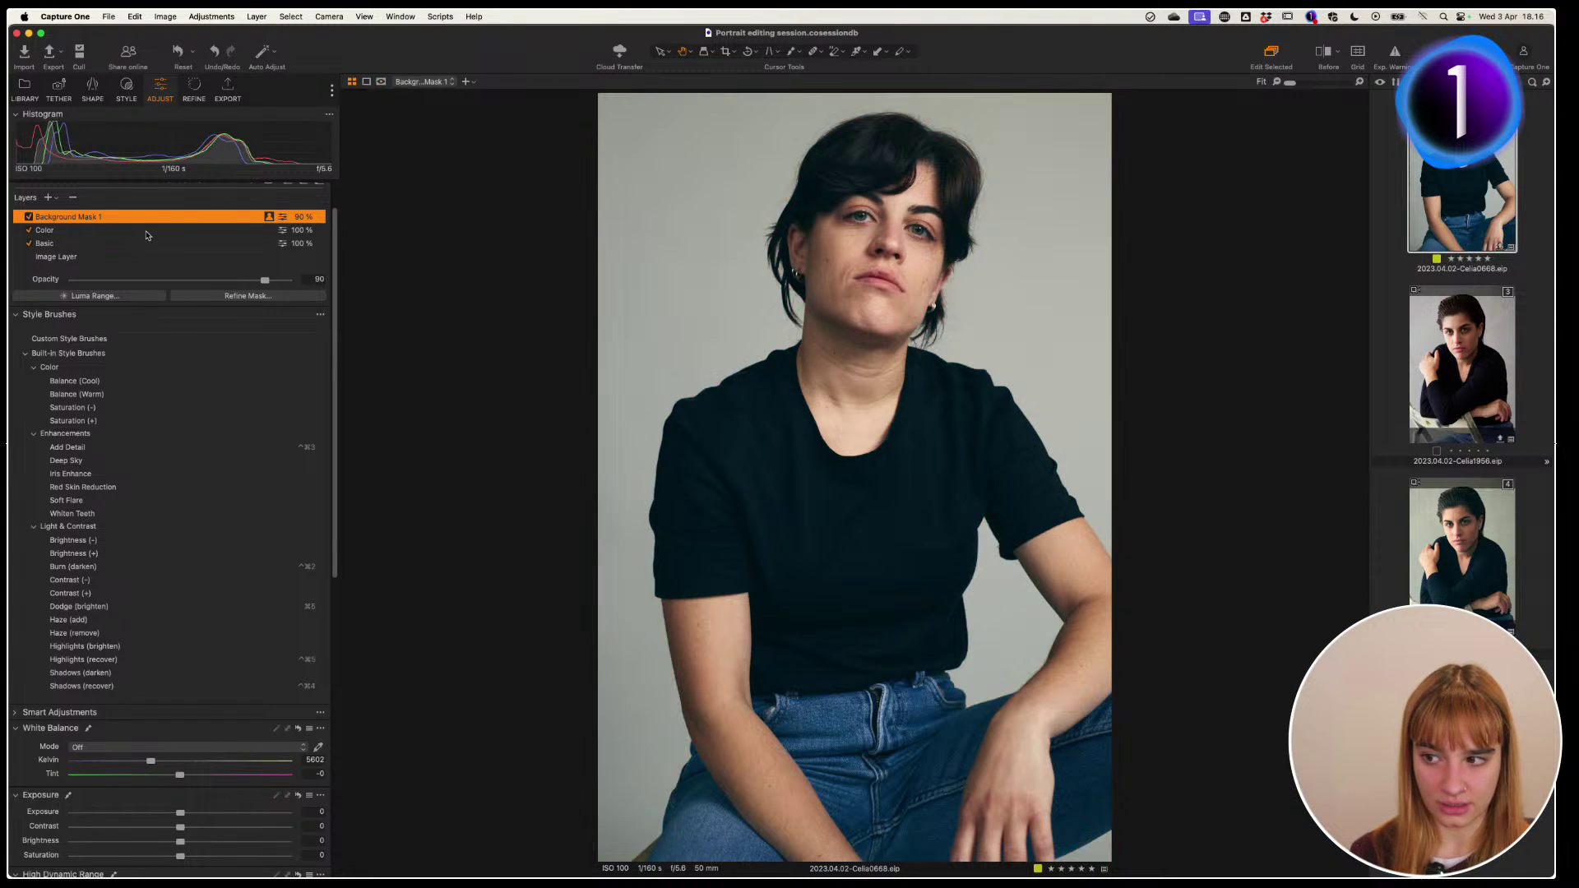
left_click(198, 244)
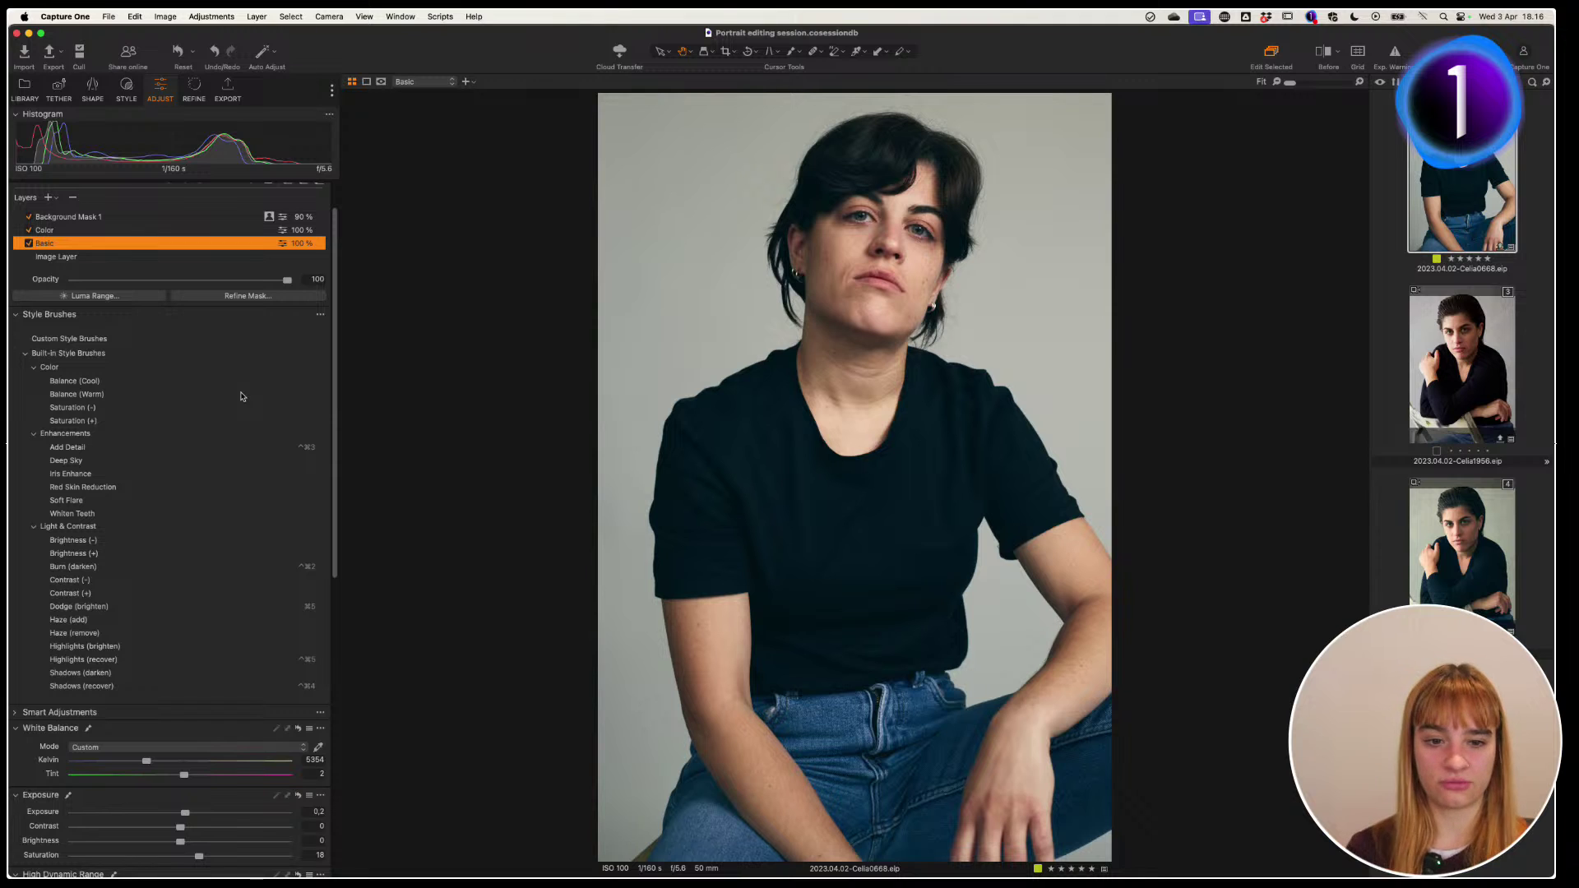
Compare the T-shirt portrait side by side with the edited sweater portrait, and return to the sweater portrait alone
left_click(1496, 553, "super")
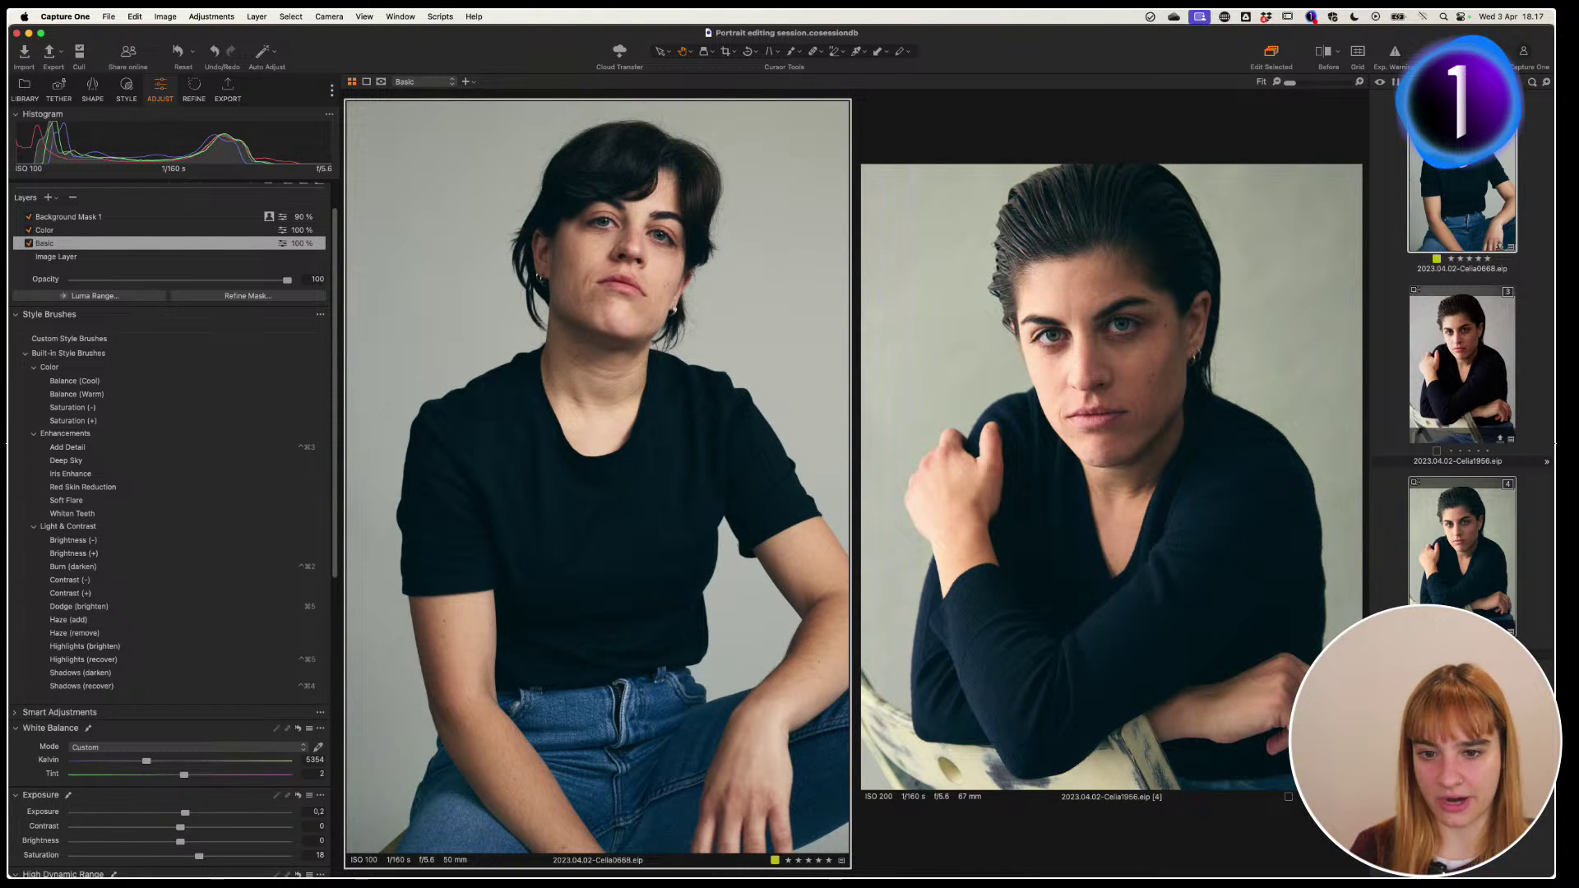
left_click(1498, 588, "super")
left_click(1498, 588)
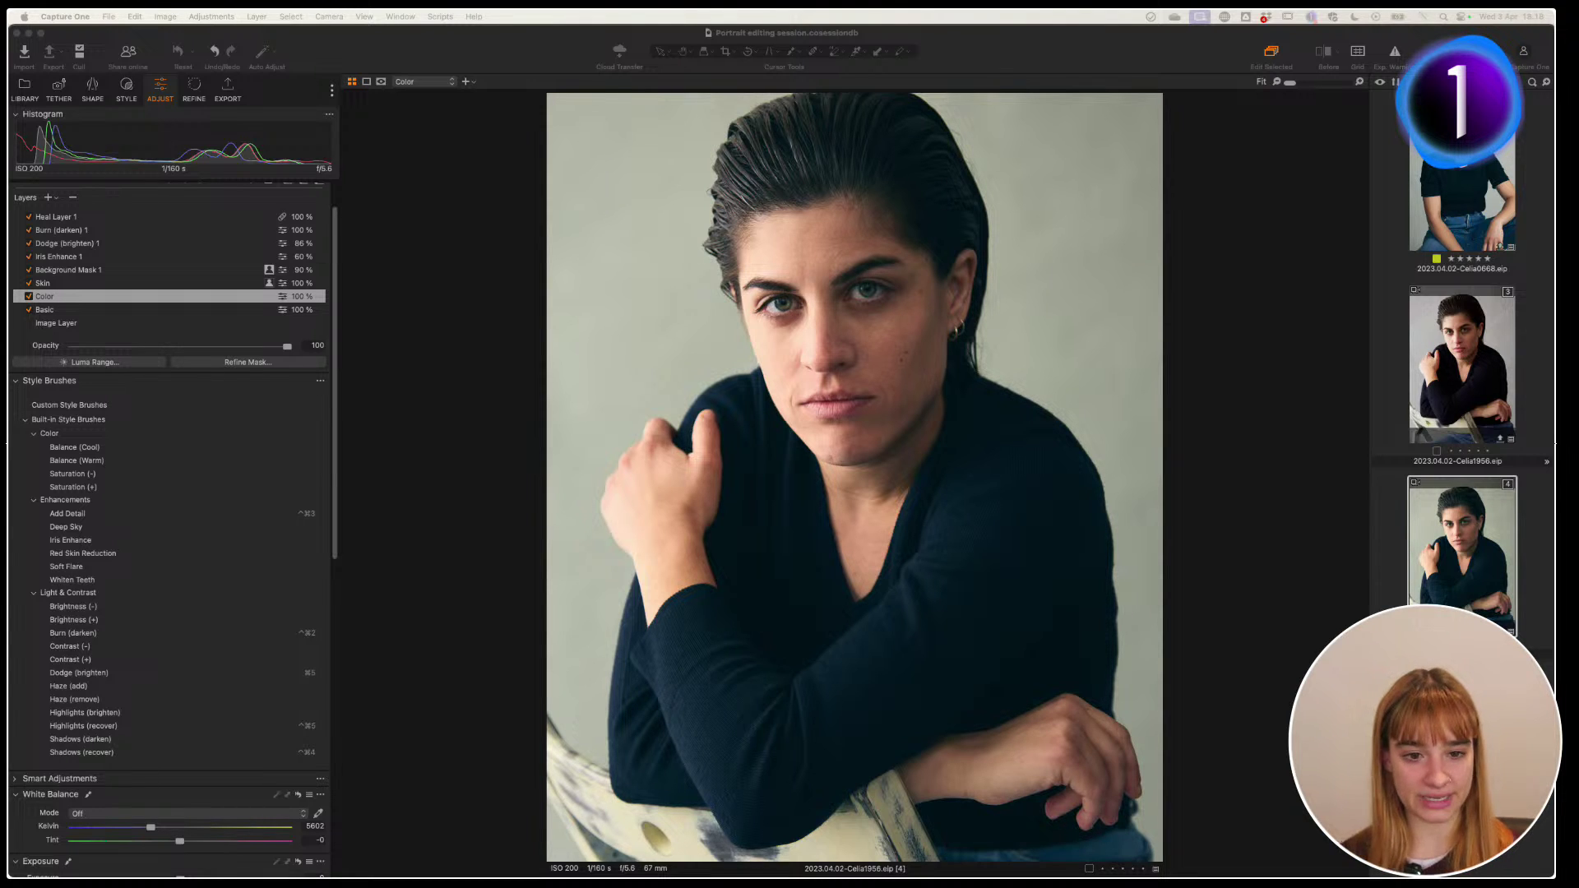
Unpack the edited sweater portrait from its EIP file and pack it as EIP again
right_click(1440, 552)
mouse_move(1435, 547)
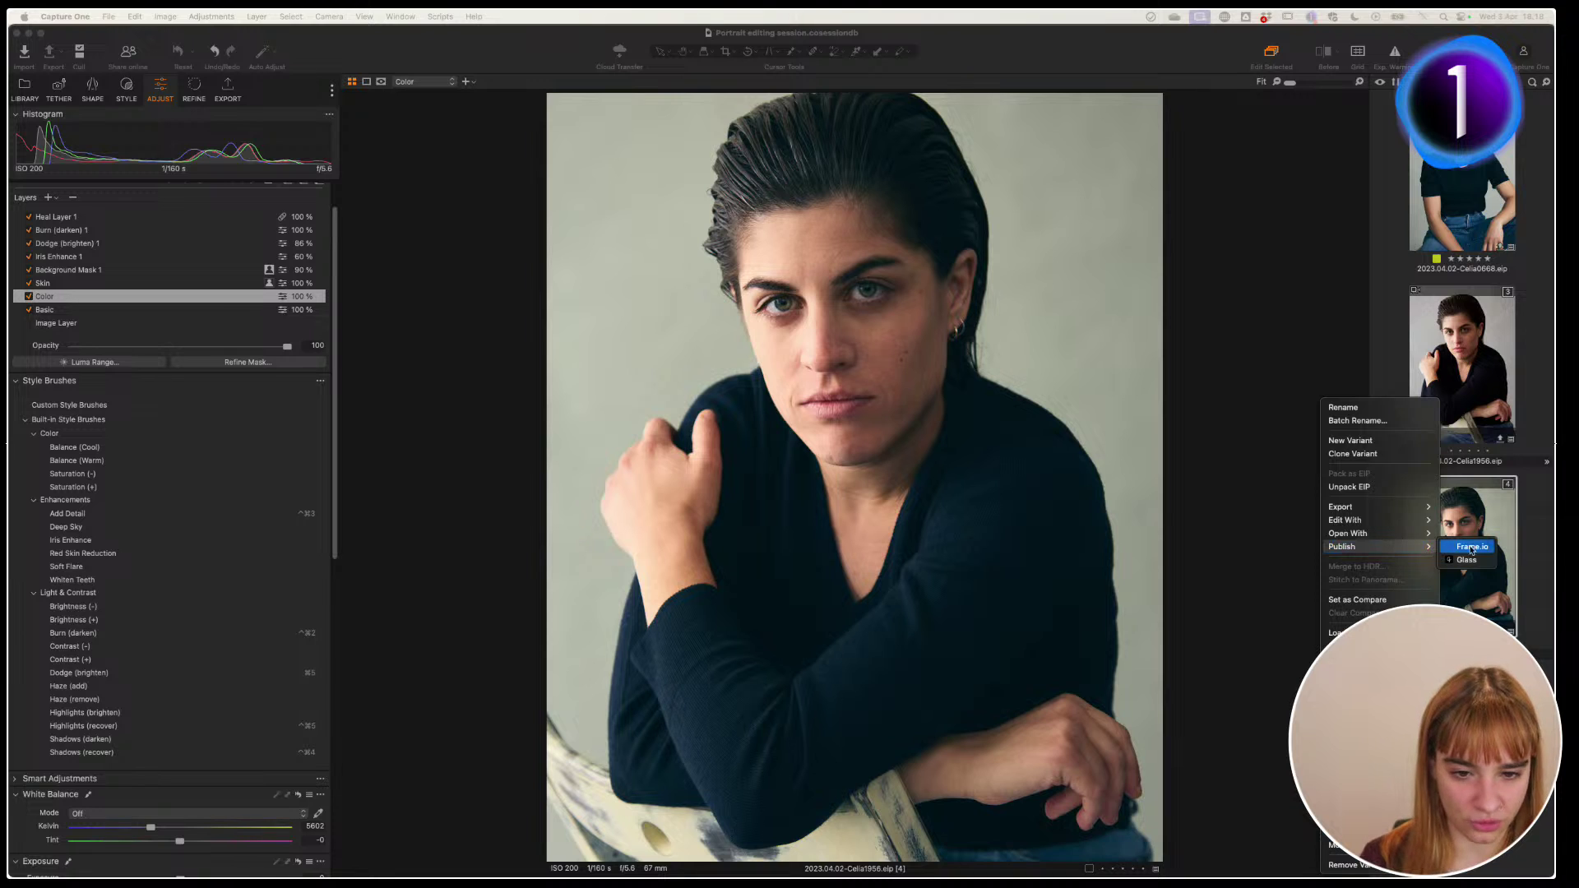
left_click(1386, 487)
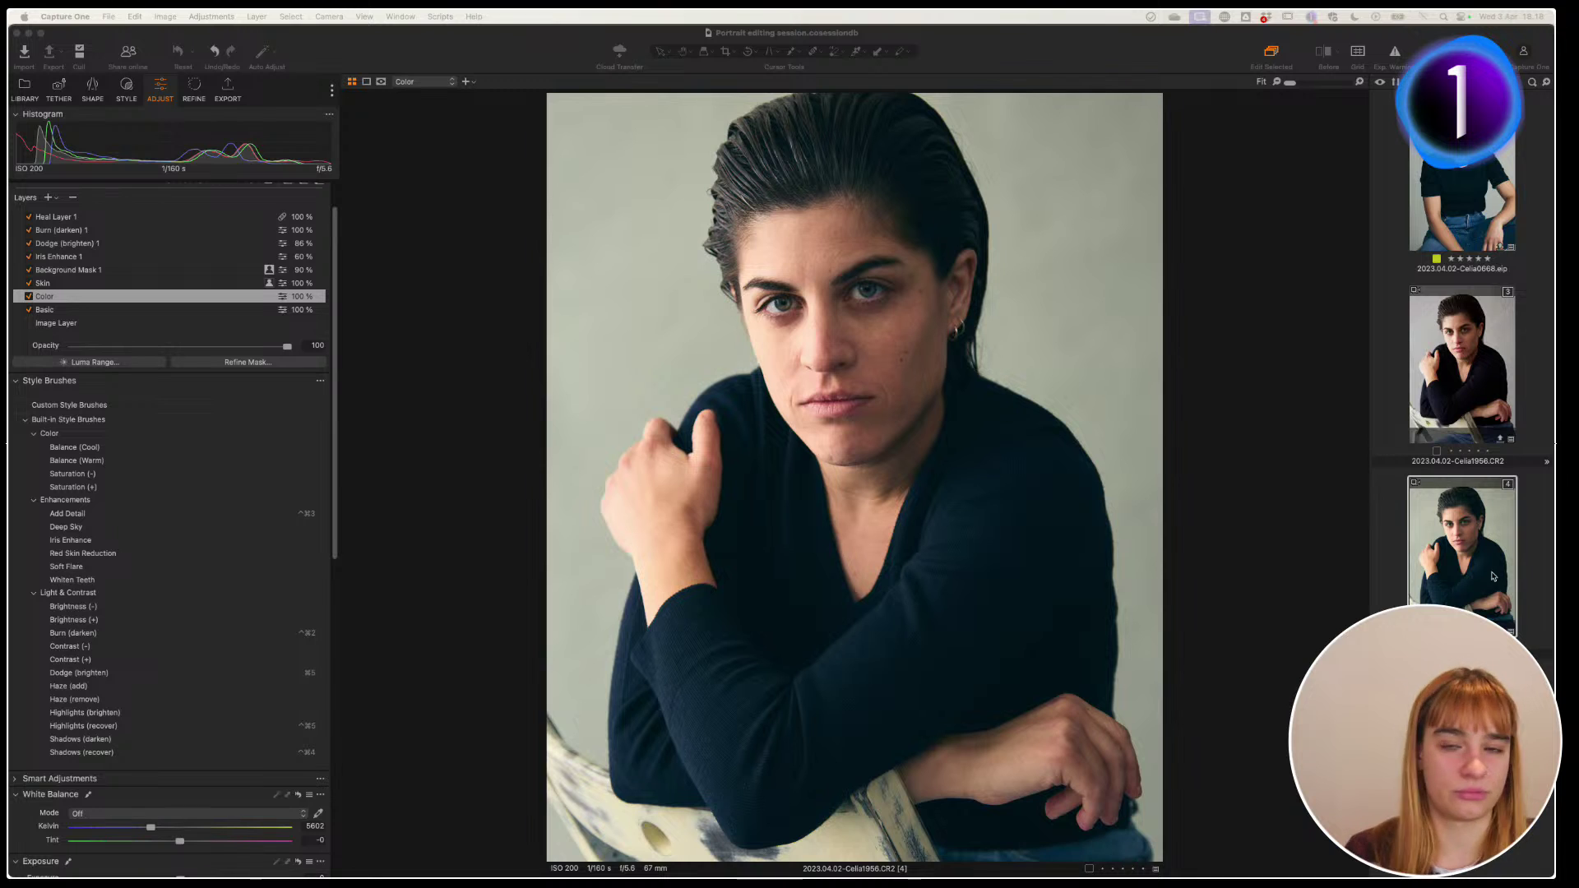
right_click(1450, 568)
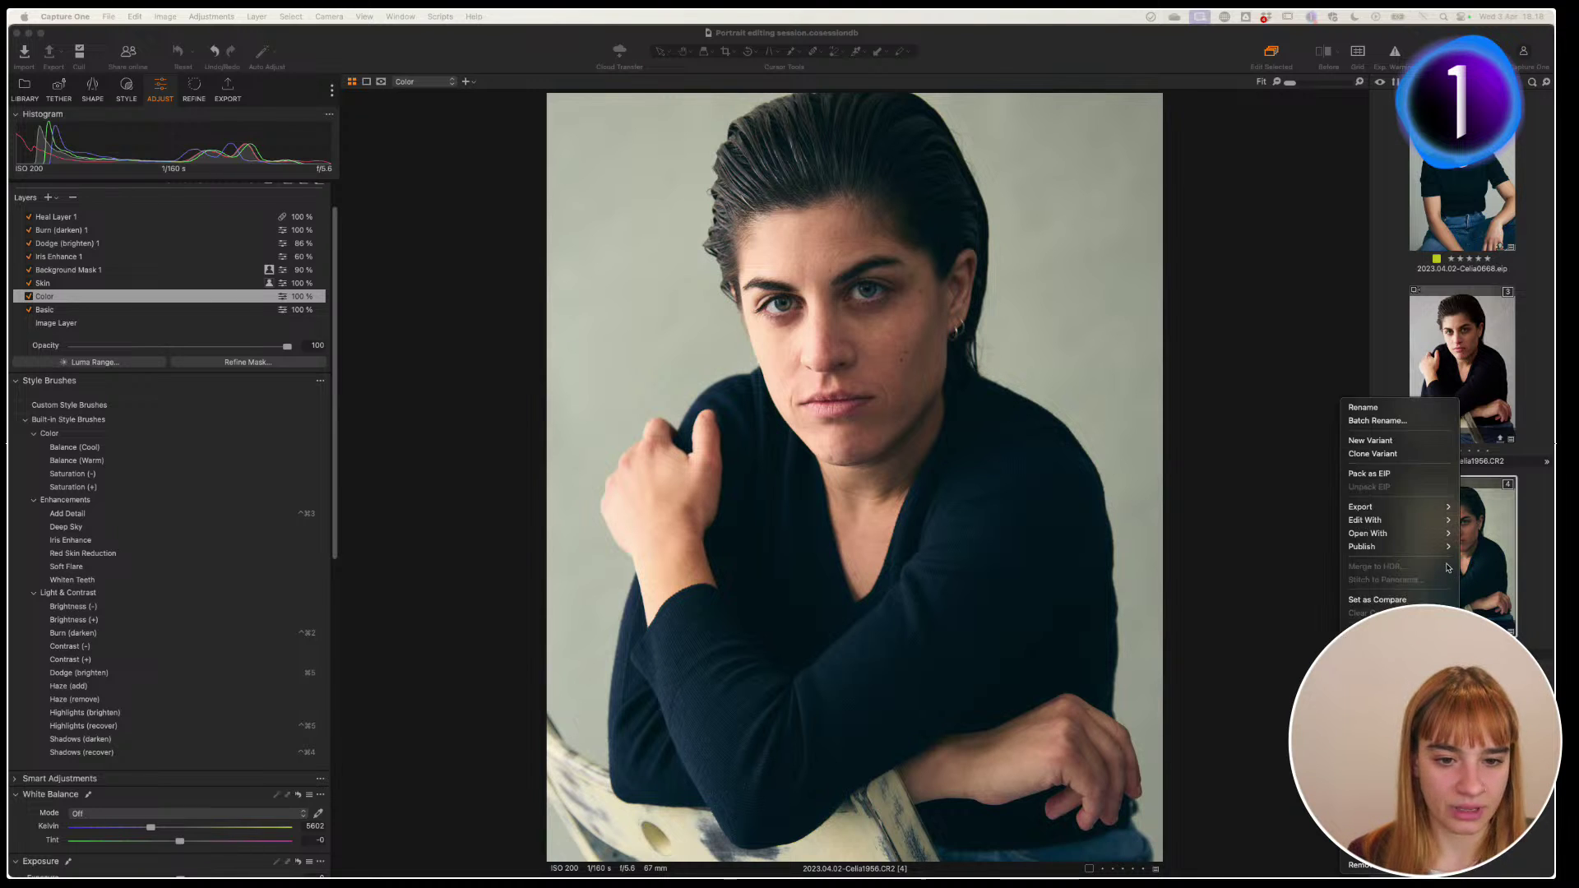
left_click(1390, 474)
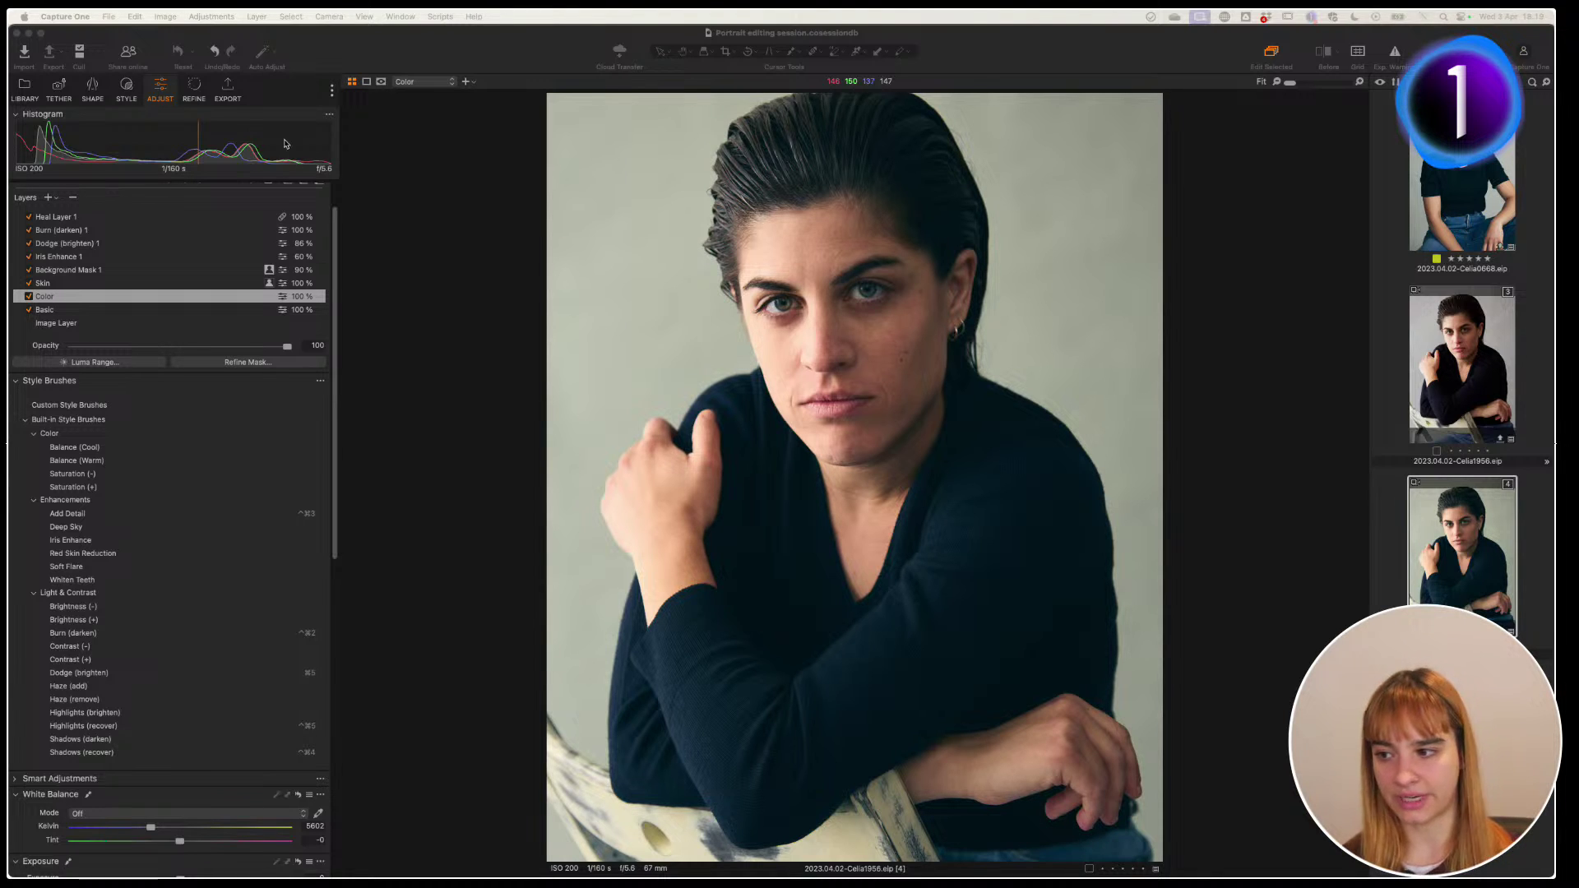
Add a new empty layer and mask the whole sweater with AI Select, including the piece below the resting hand
scroll(333, 248, "up", 2)
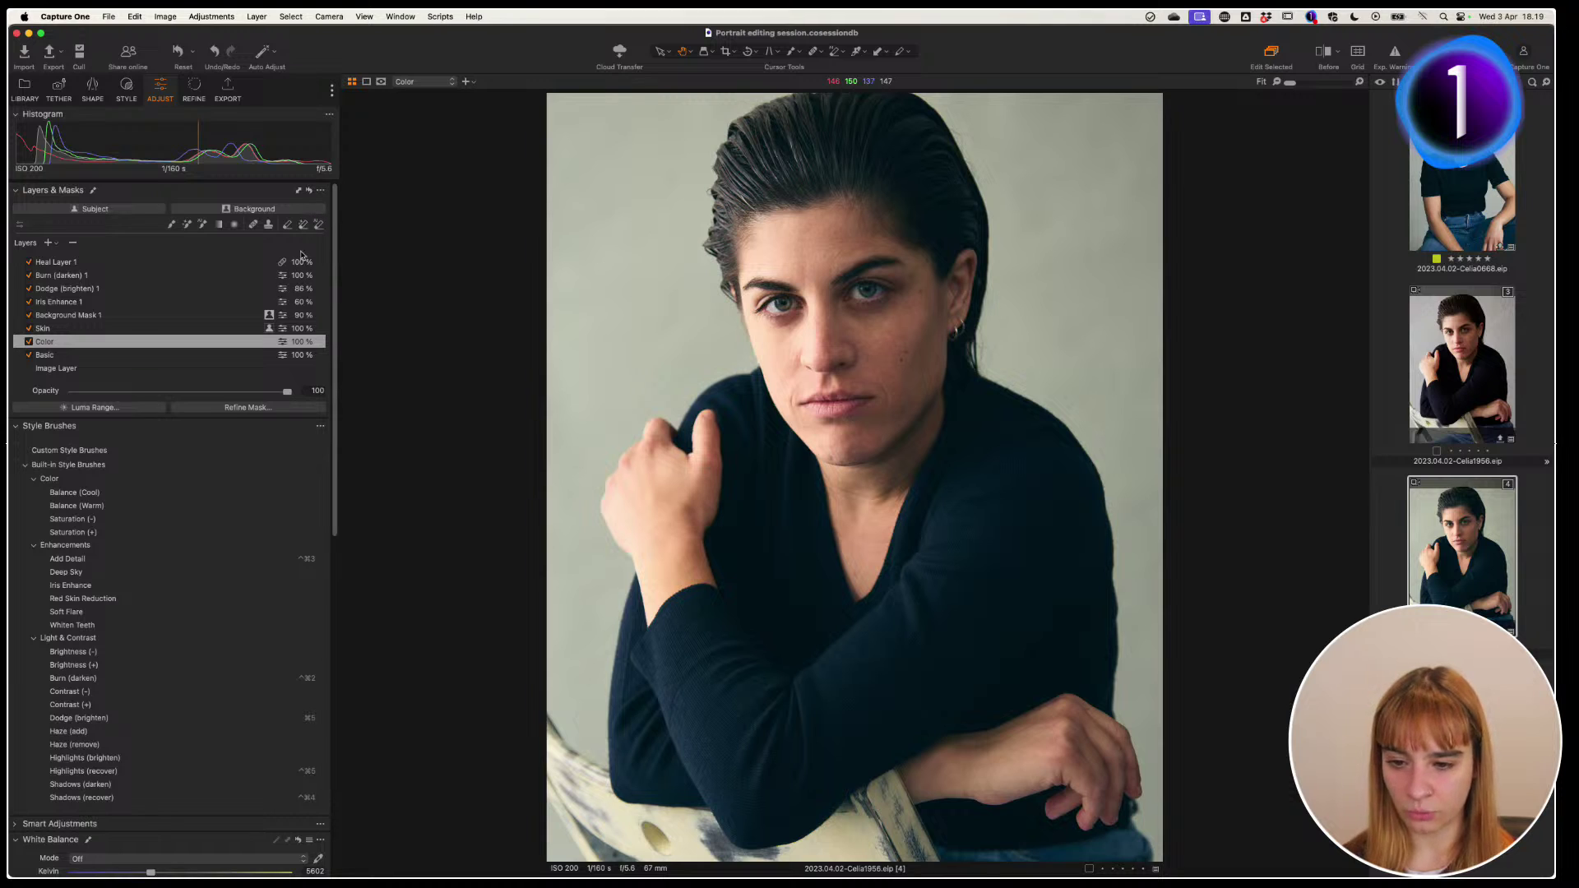
left_click(48, 243)
left_click(201, 225)
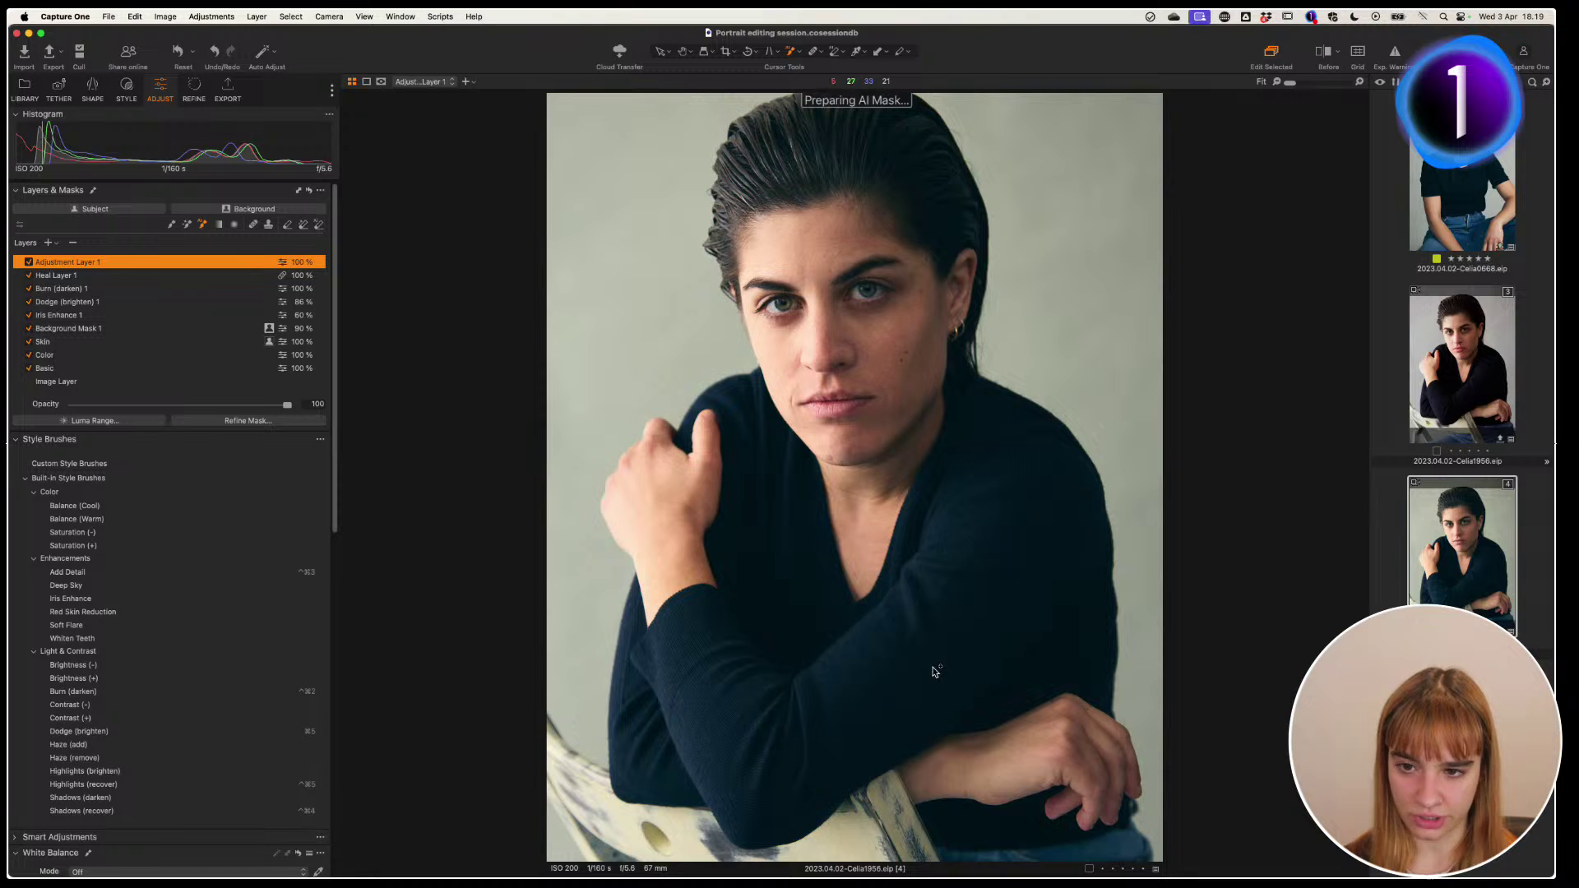
left_click(951, 634)
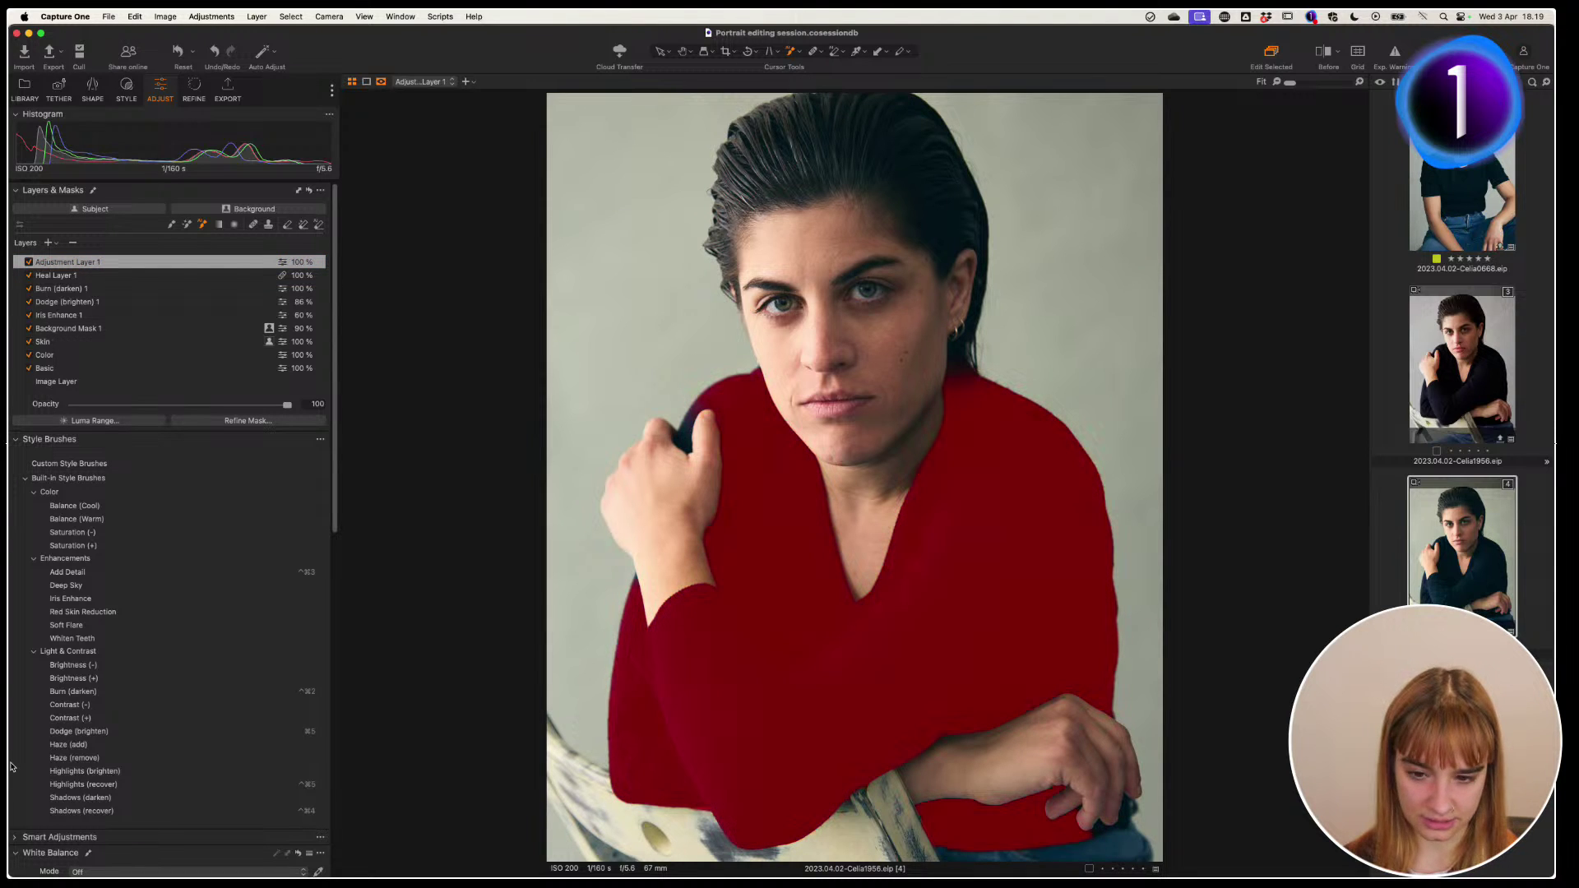
left_click(1098, 826)
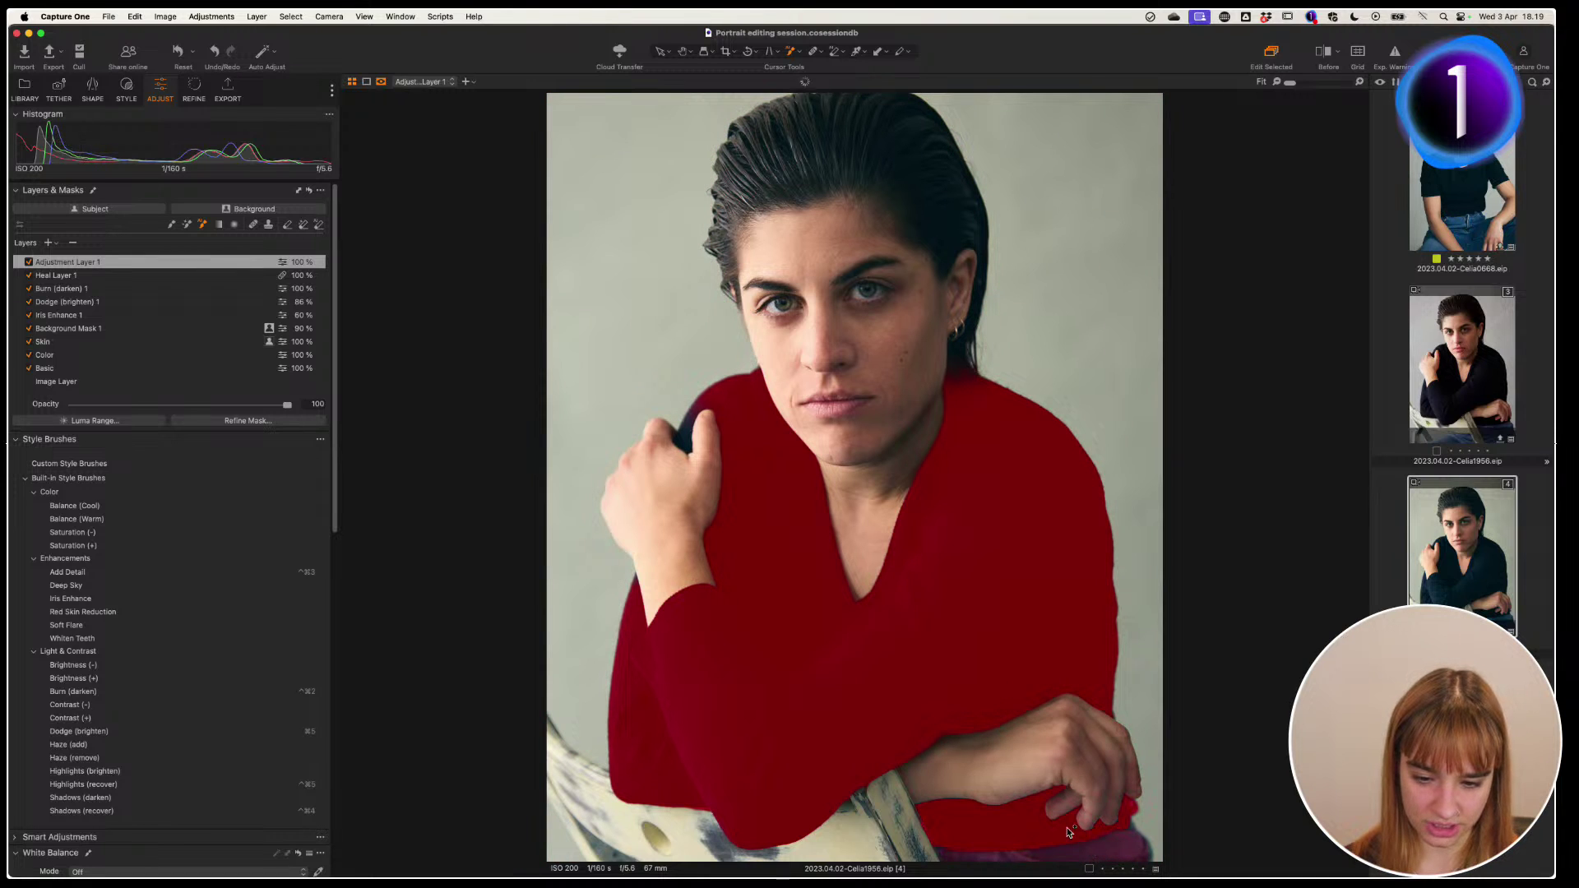
Extend the sweater mask with AI Select over the unmasked shoulder area between the thumb and fingers of the raised hand
left_click(688, 445)
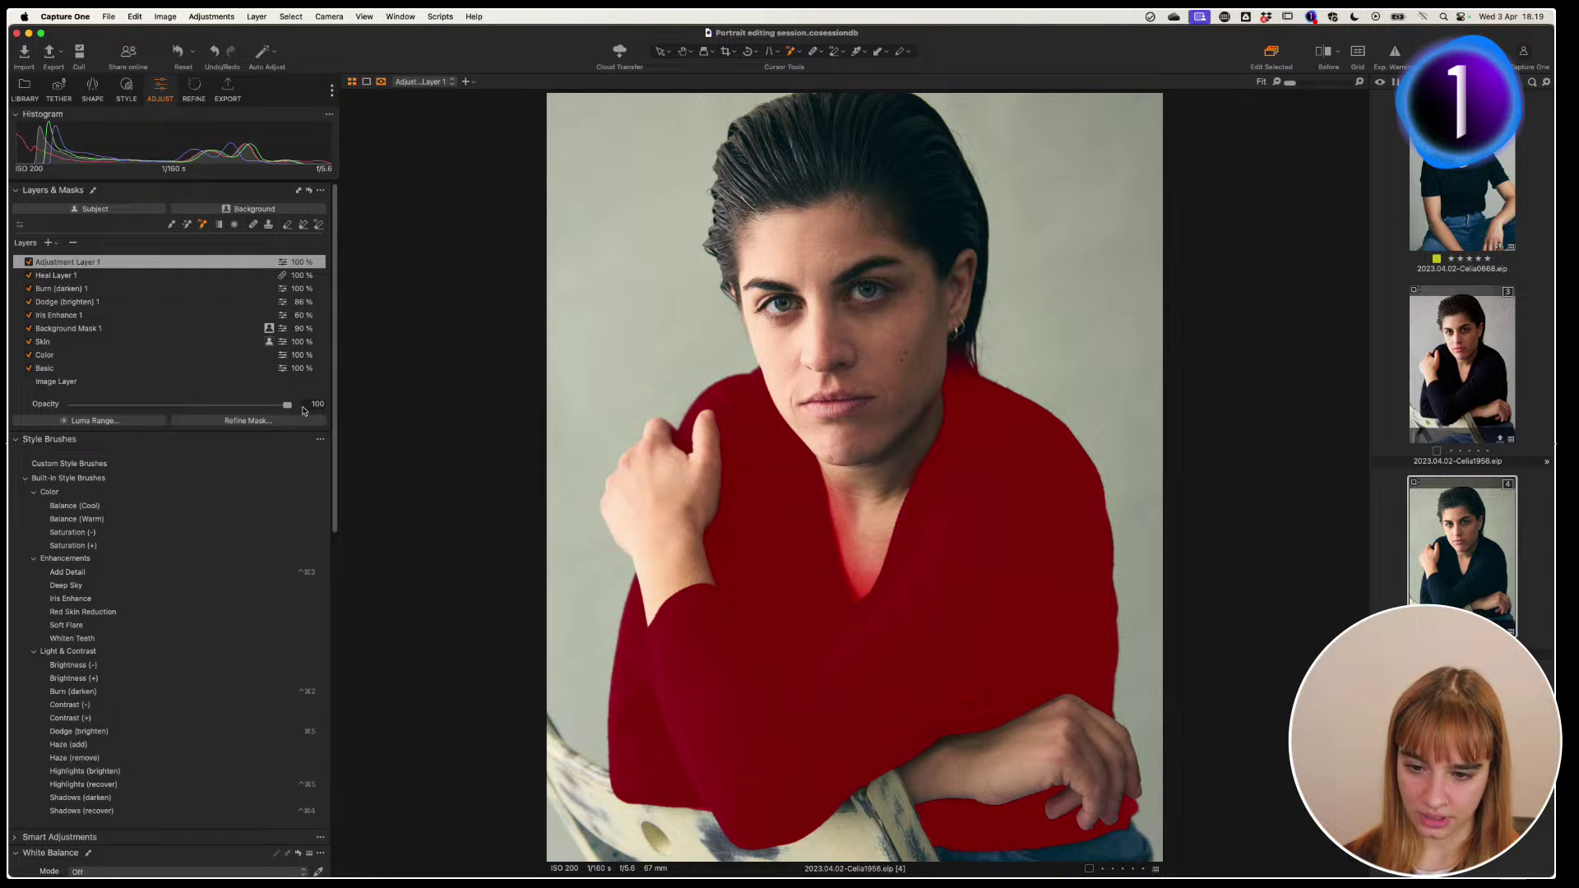
key("super+z")
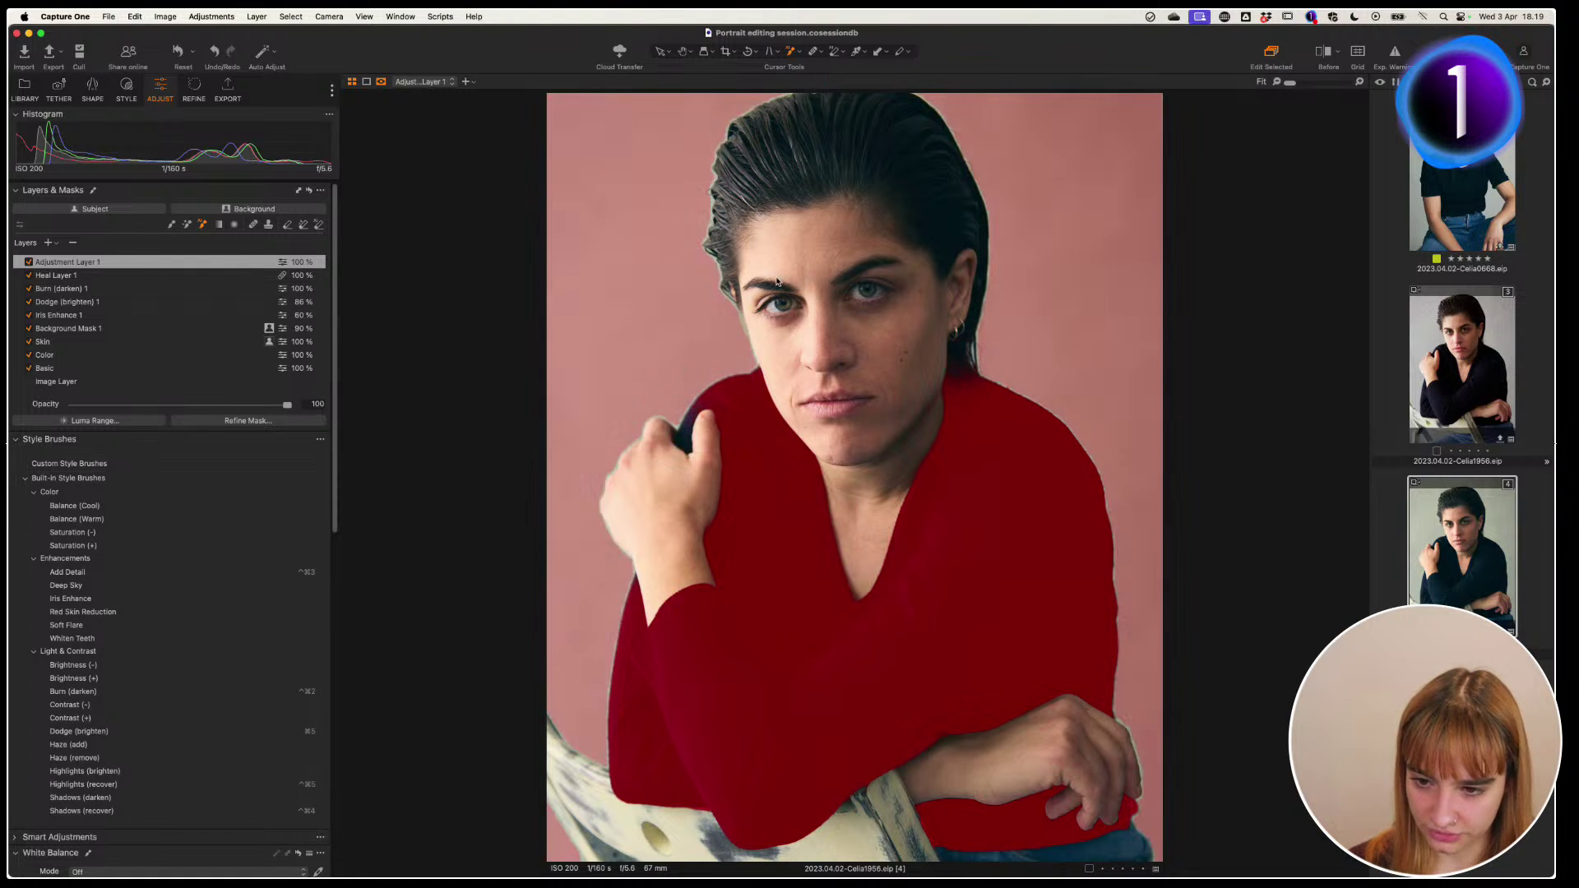
scroll(776, 282, "up", 5)
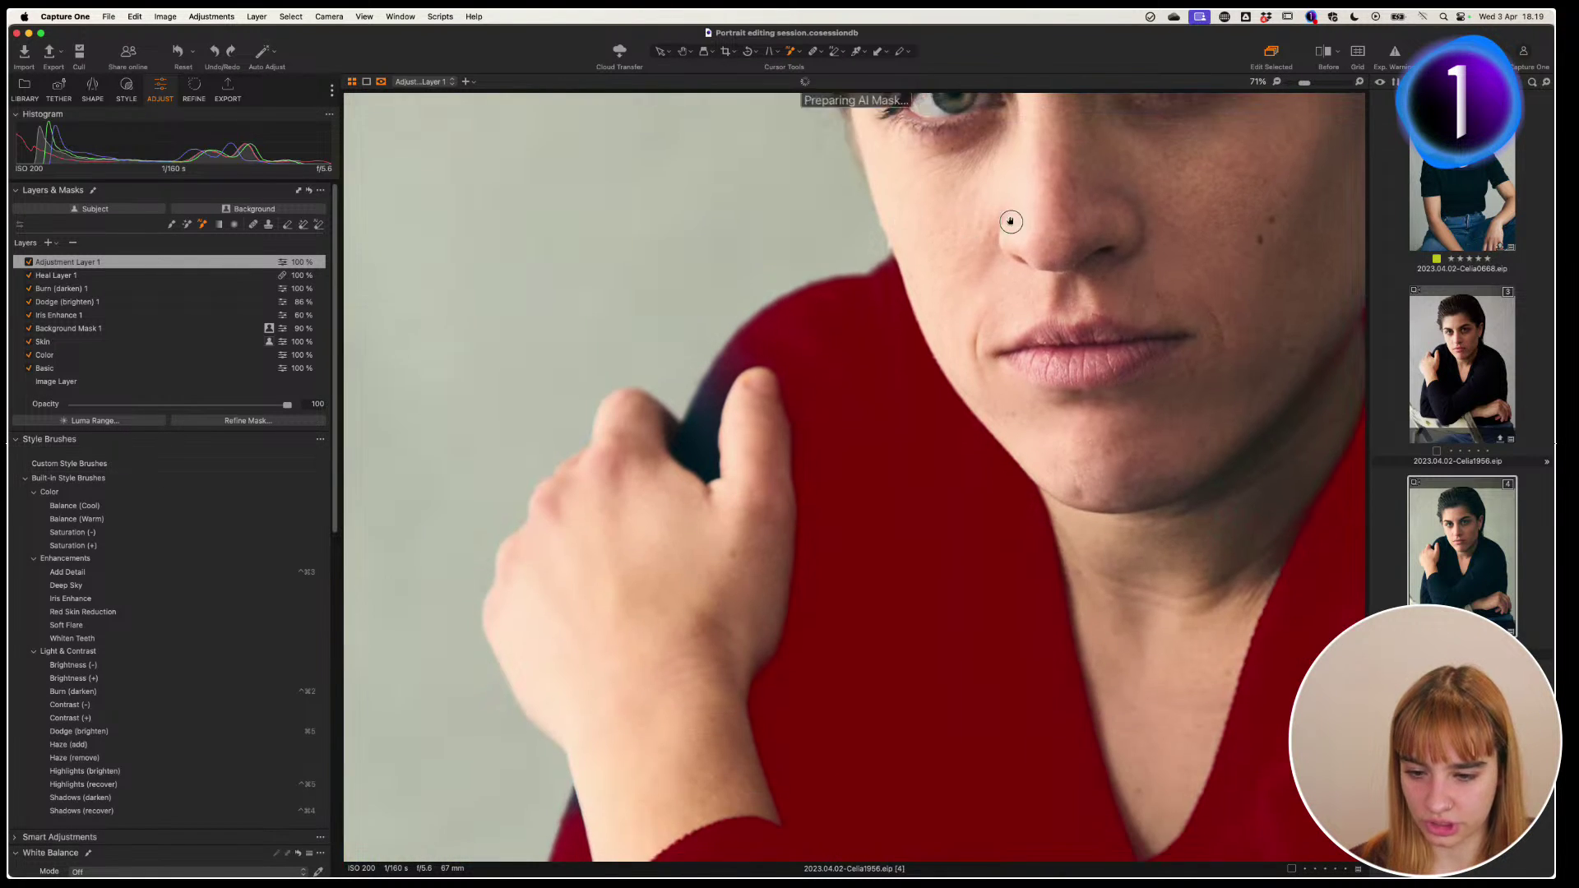
scroll(1011, 222, "down", 1)
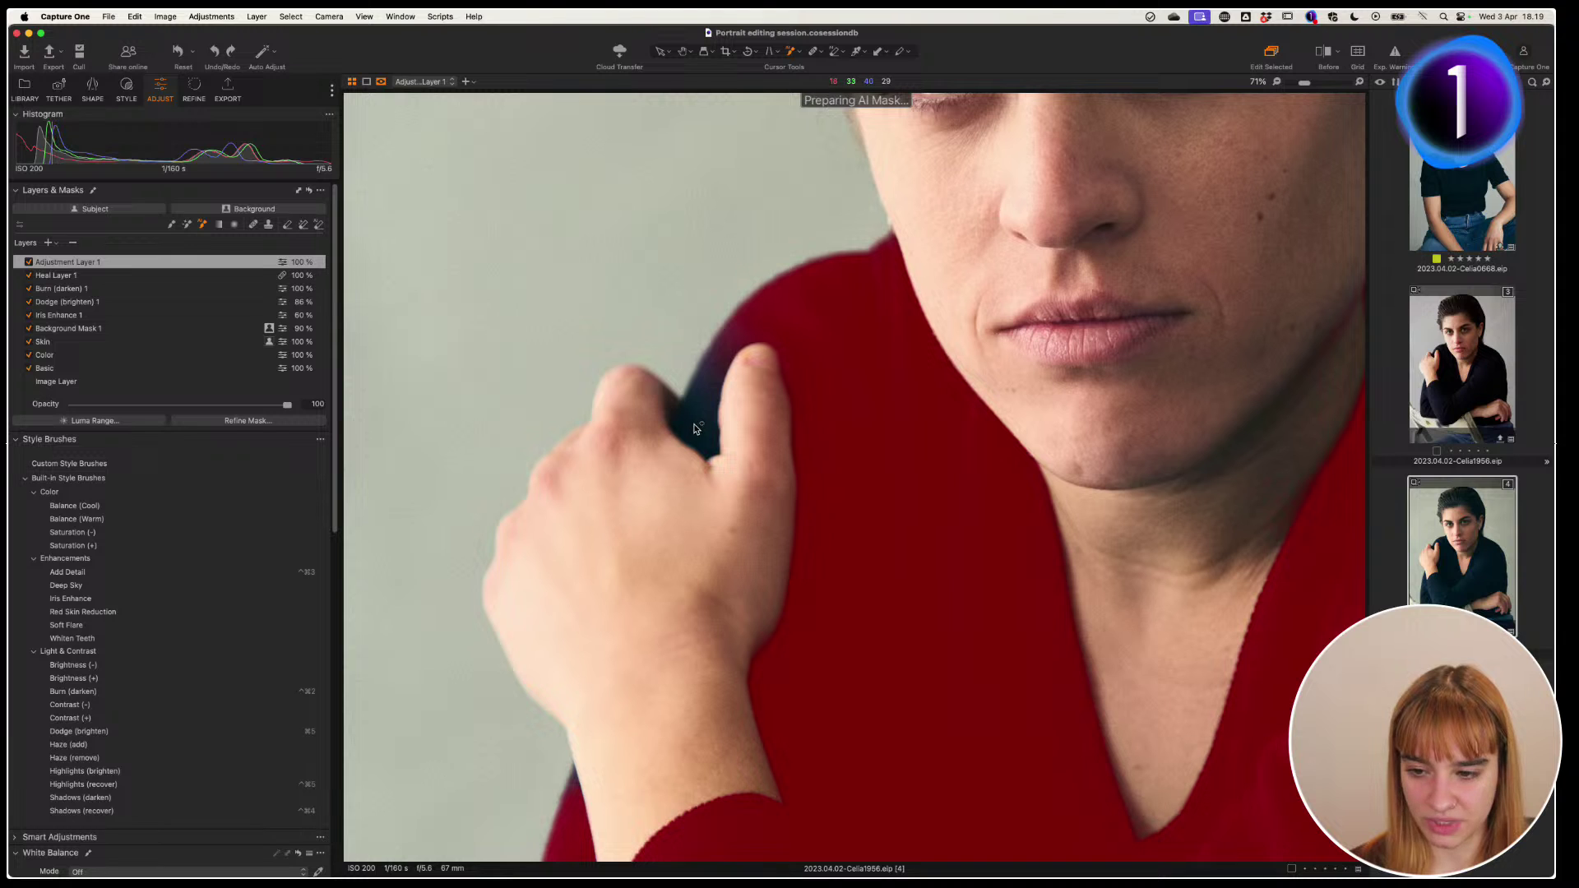
left_click(717, 376)
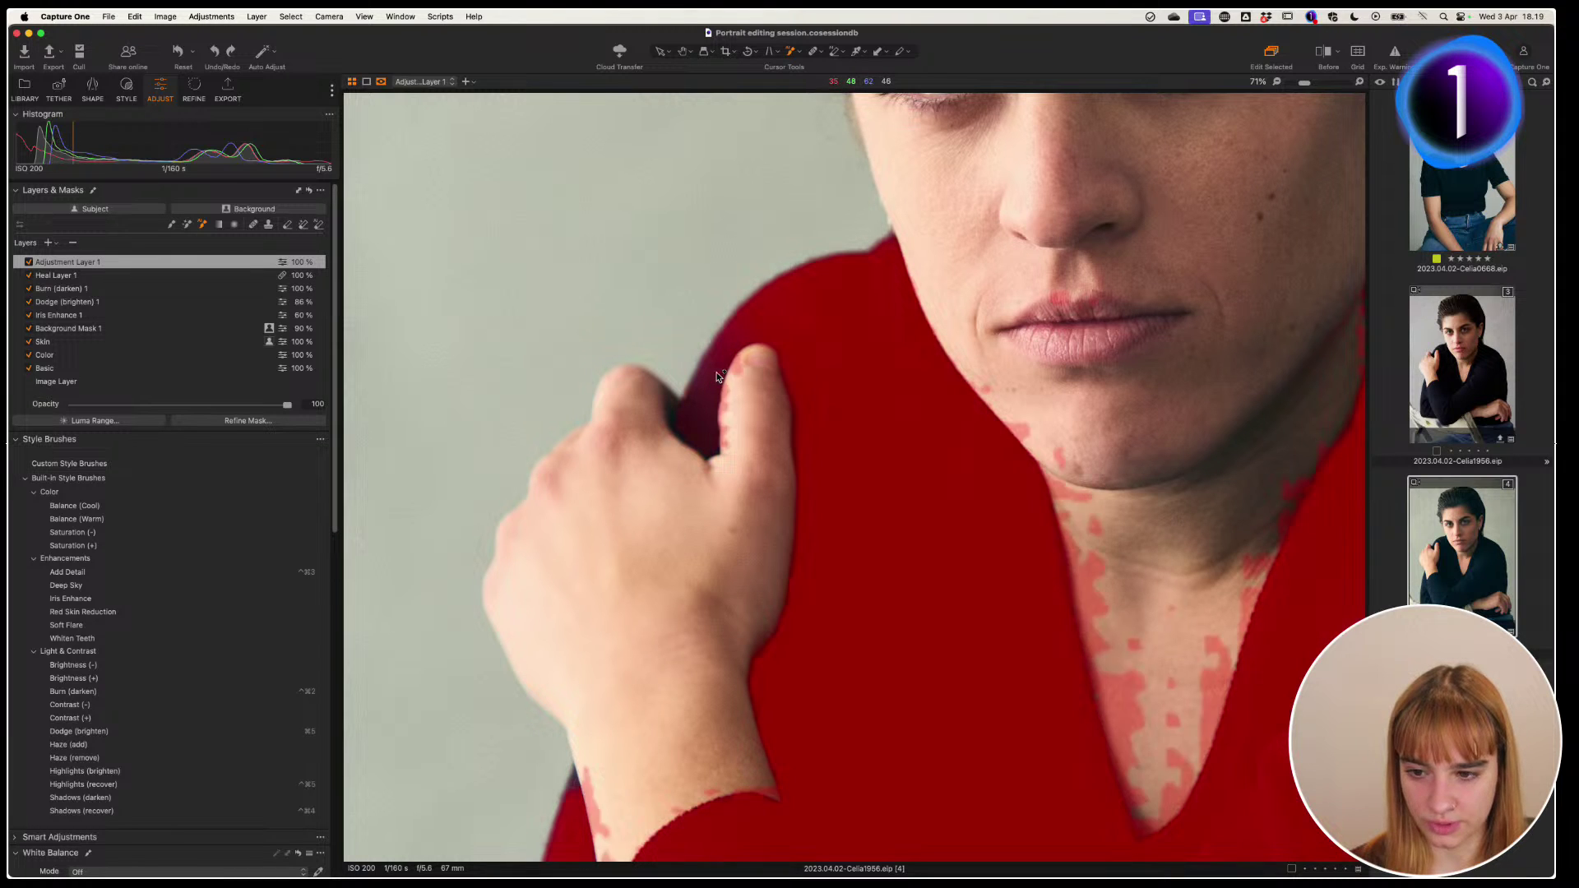
left_click(720, 468)
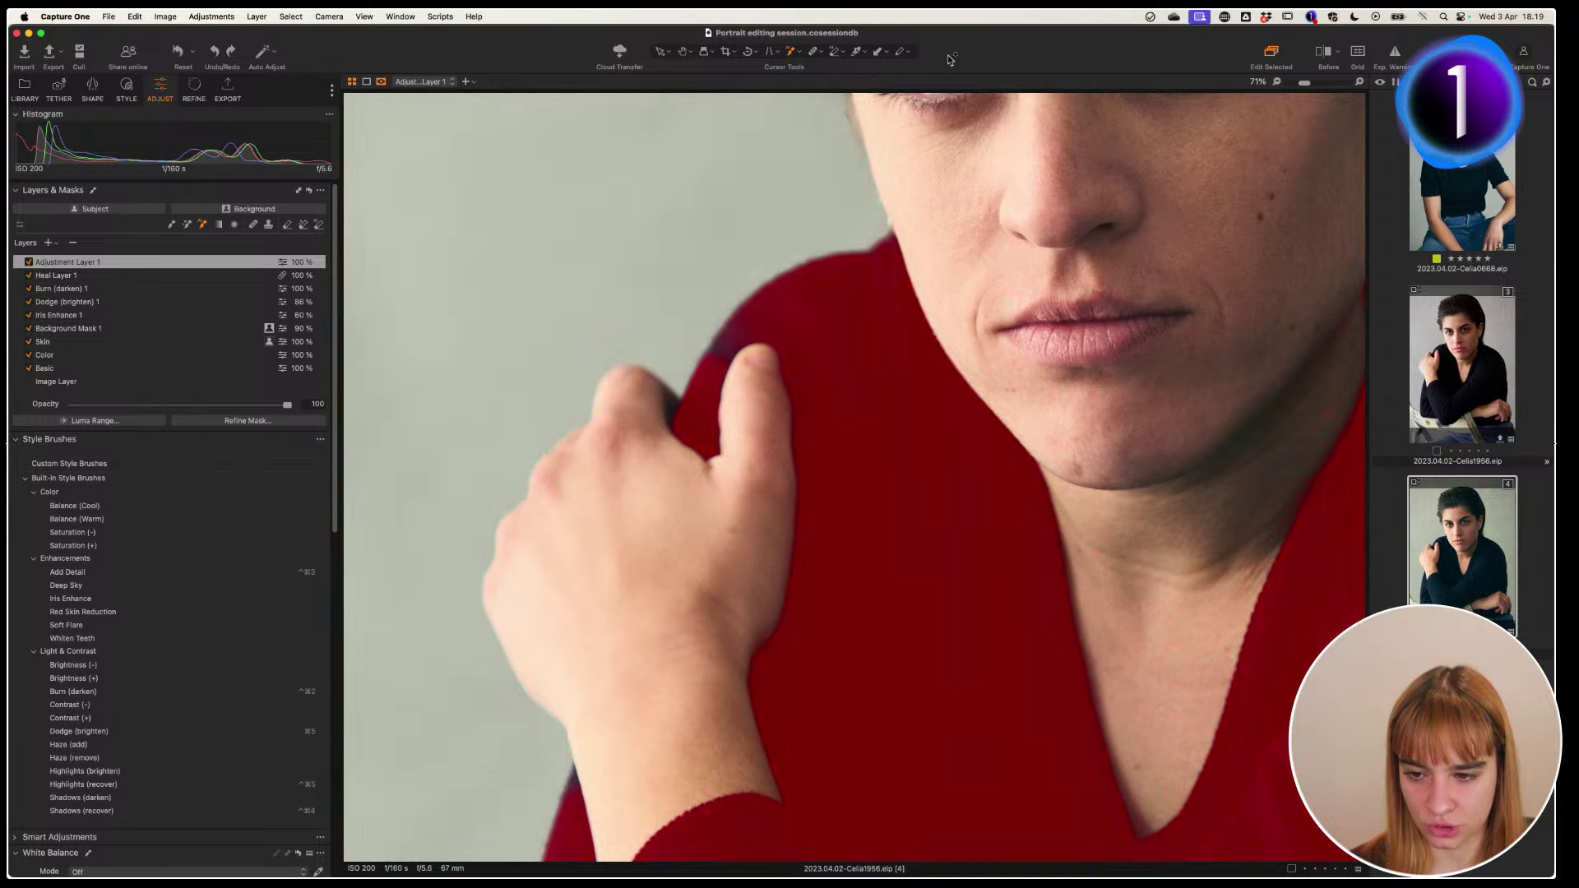
left_click_drag(706, 313, 759, 370)
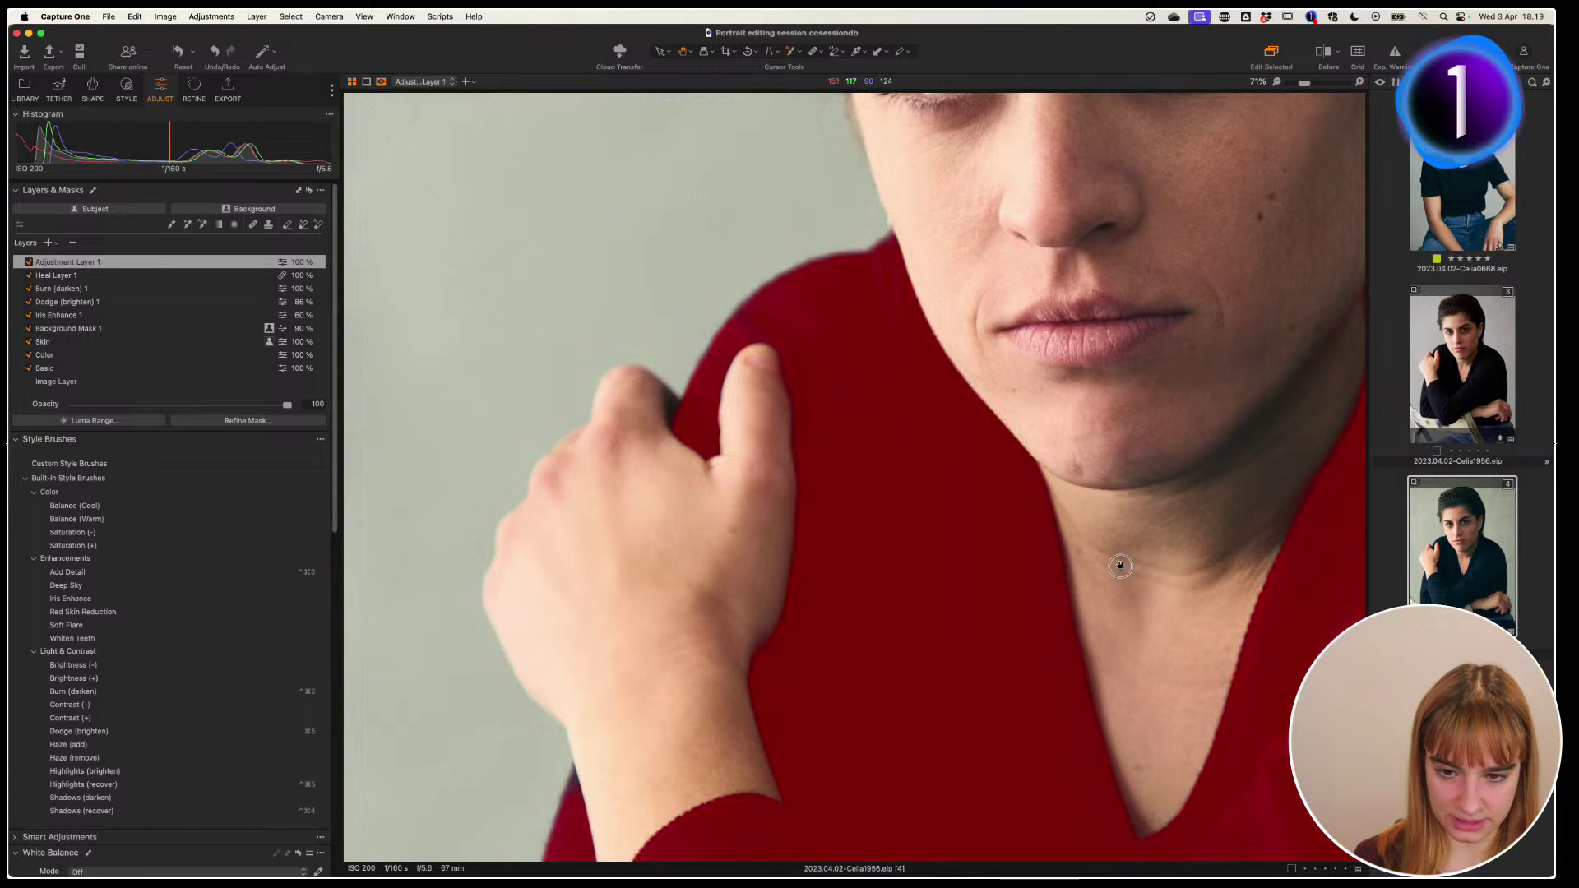
key("super+0")
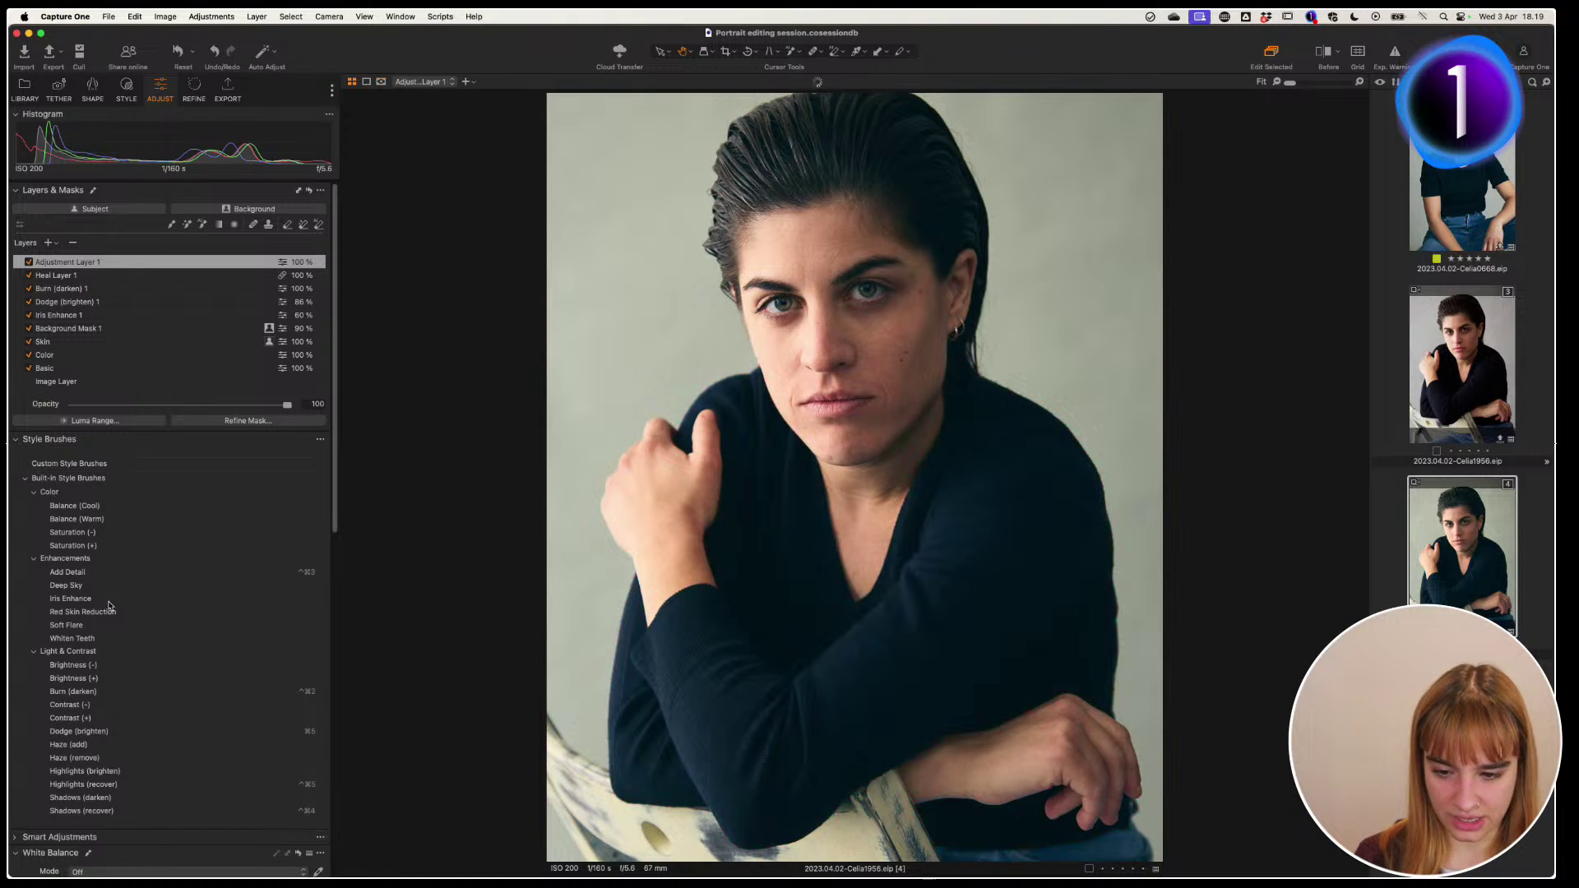
Add the Color Editor to the Adjust tools, detach it as a floating tool and switch it to Advanced mode
scroll(329, 428, "down", 10)
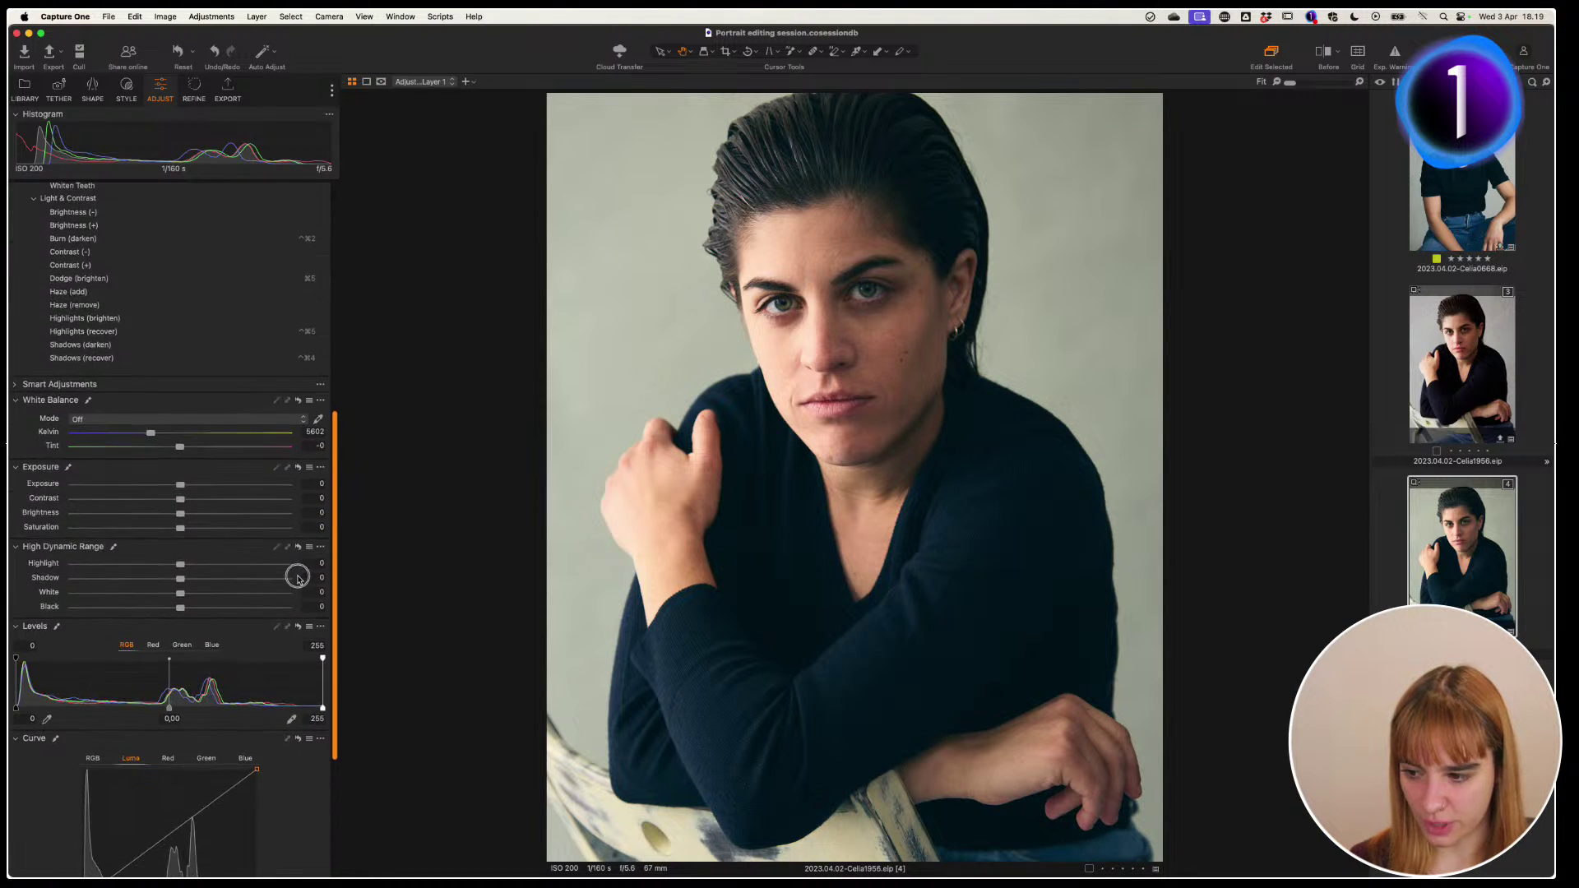
scroll(300, 505, "down", 8)
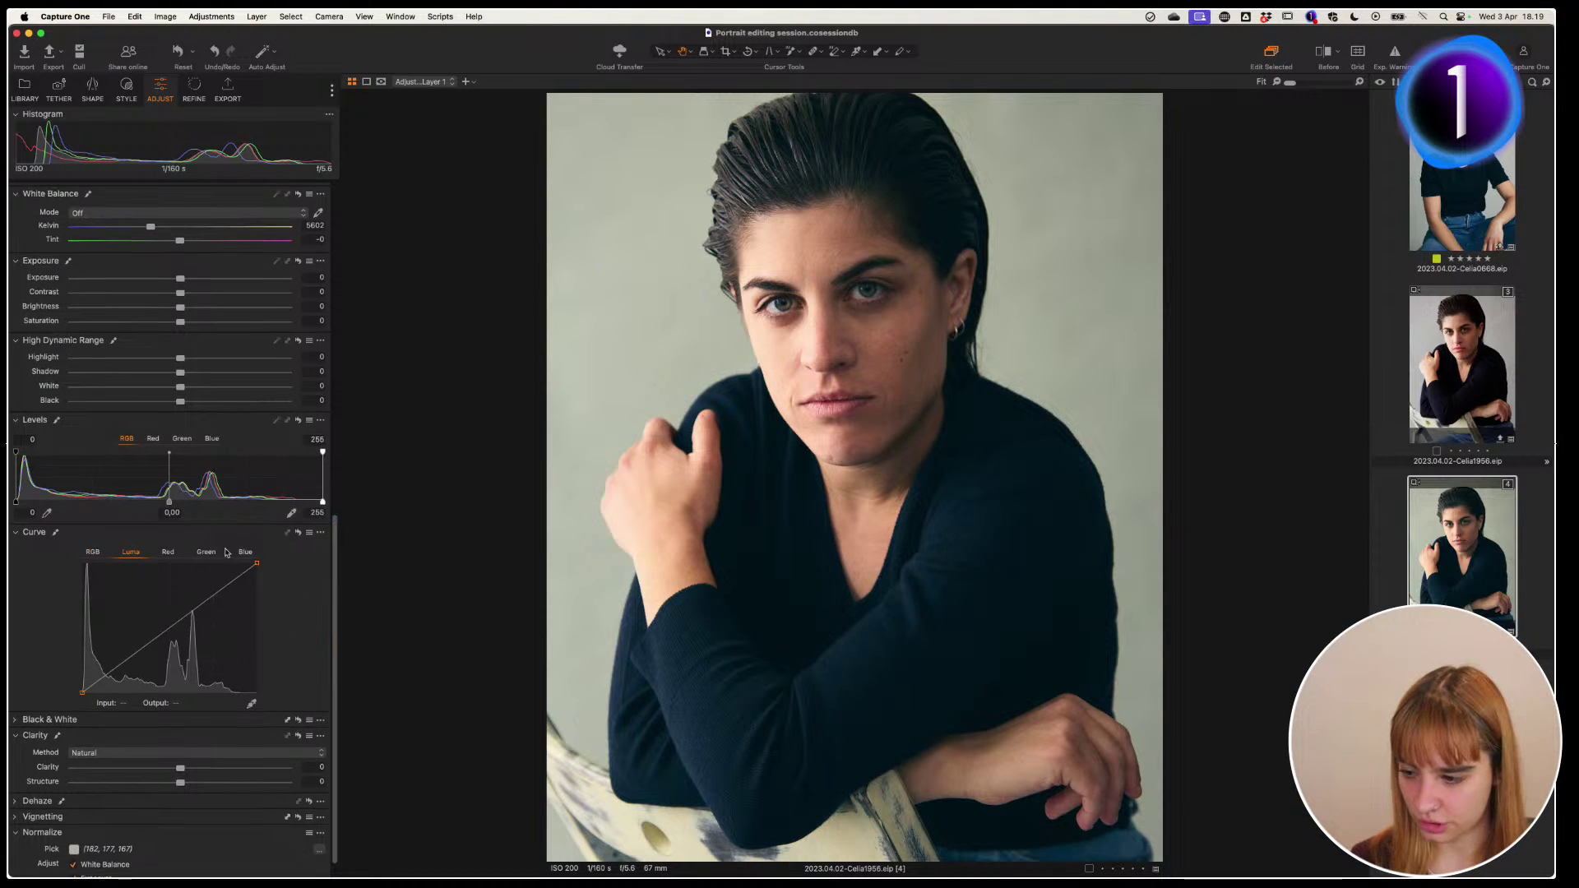
right_click(242, 426)
mouse_move(255, 432)
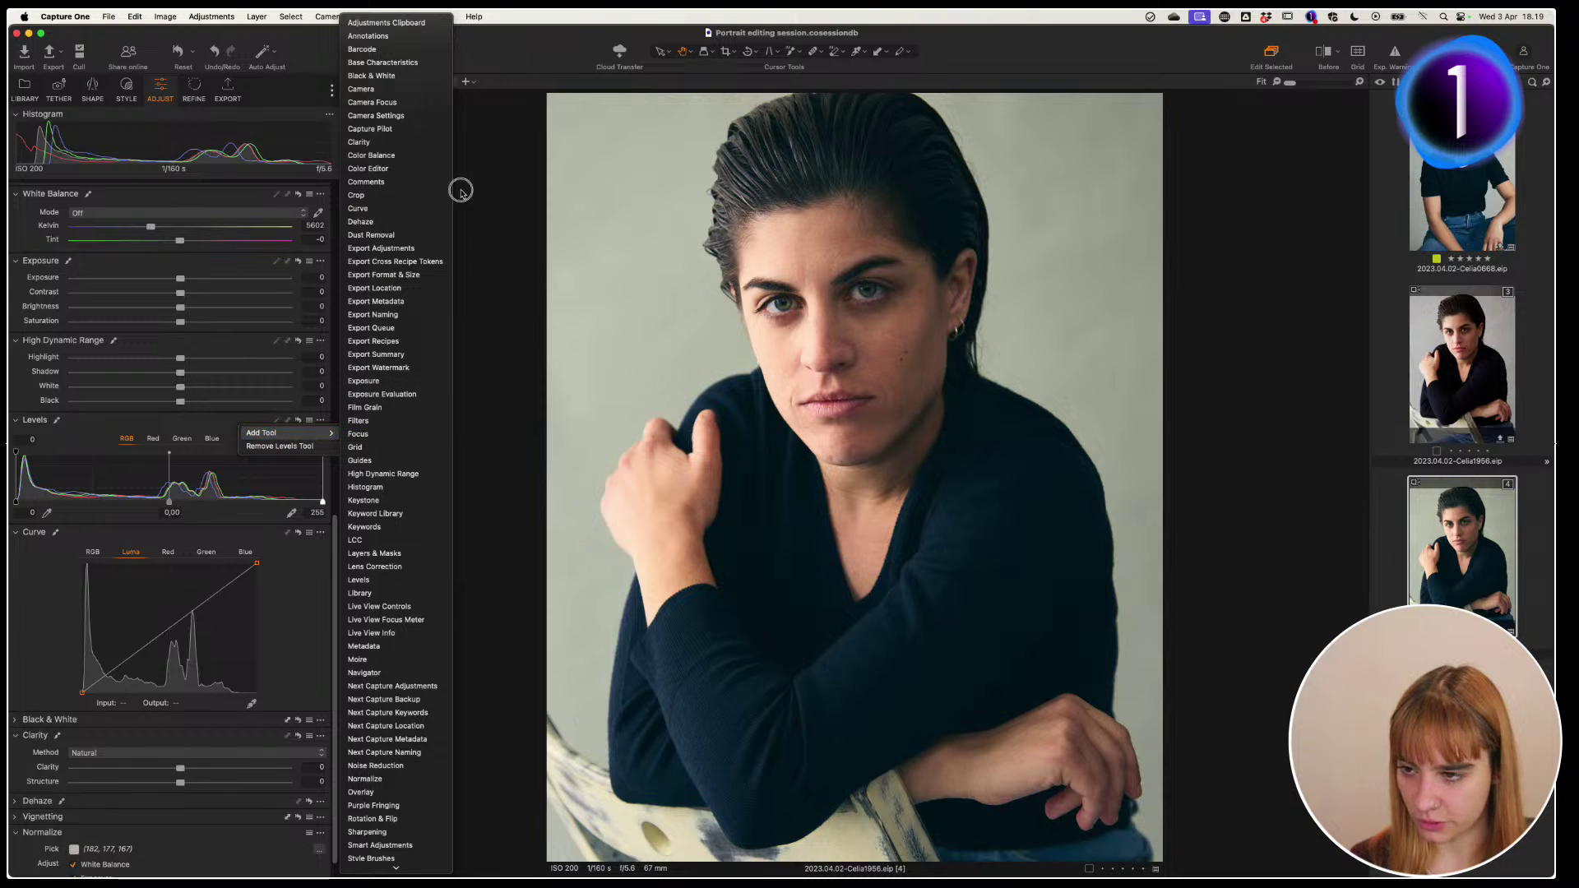
left_click(397, 168)
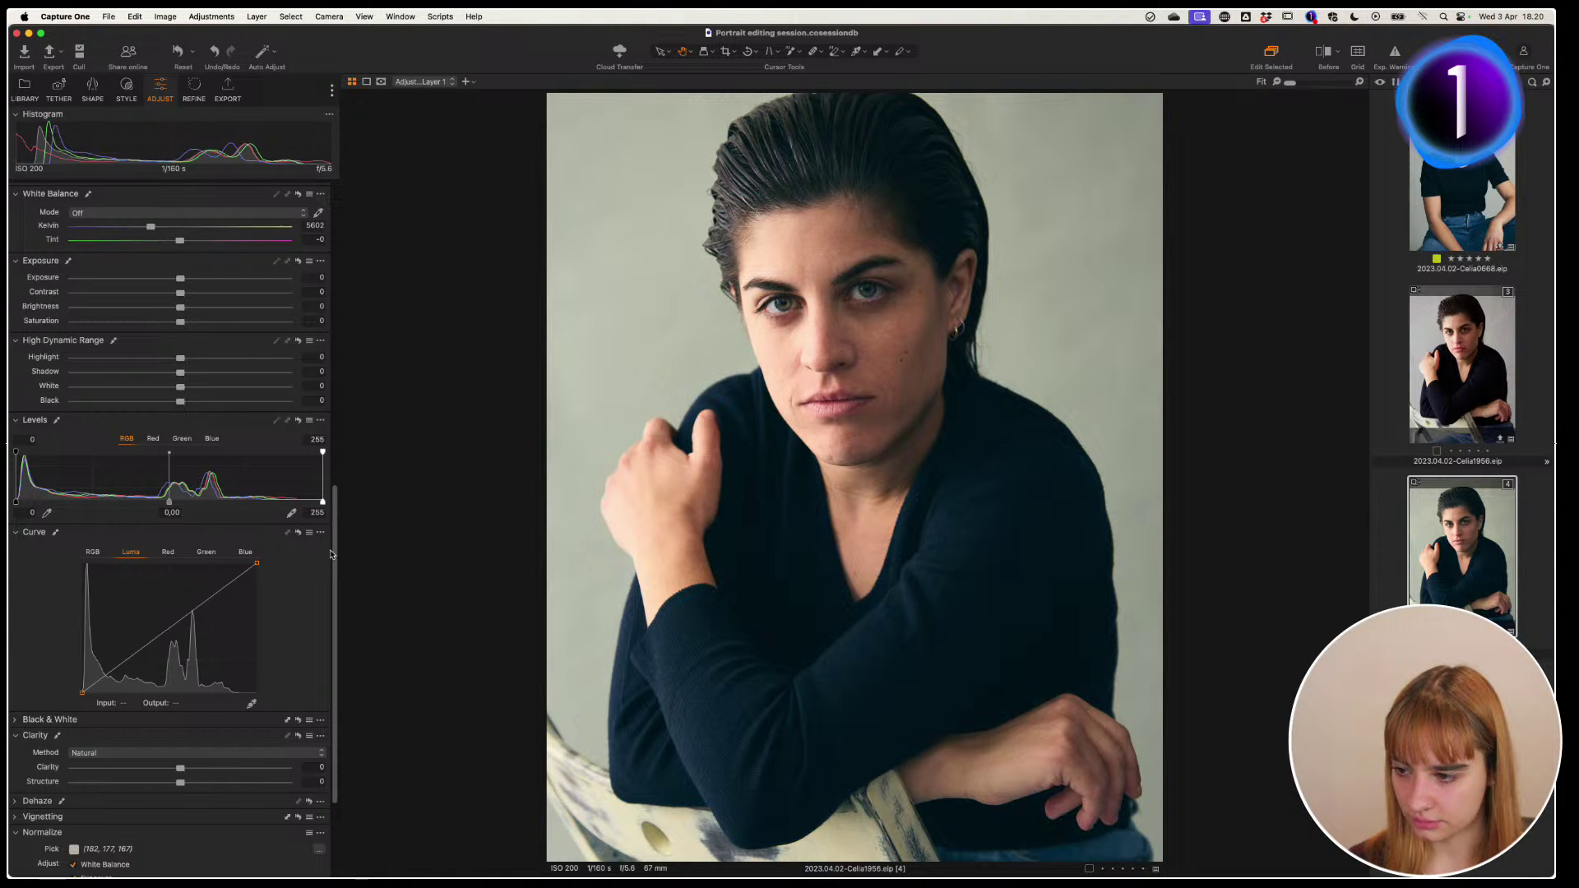
scroll(333, 551, "down", 5)
left_click_drag(169, 773, 385, 64)
left_click(377, 63)
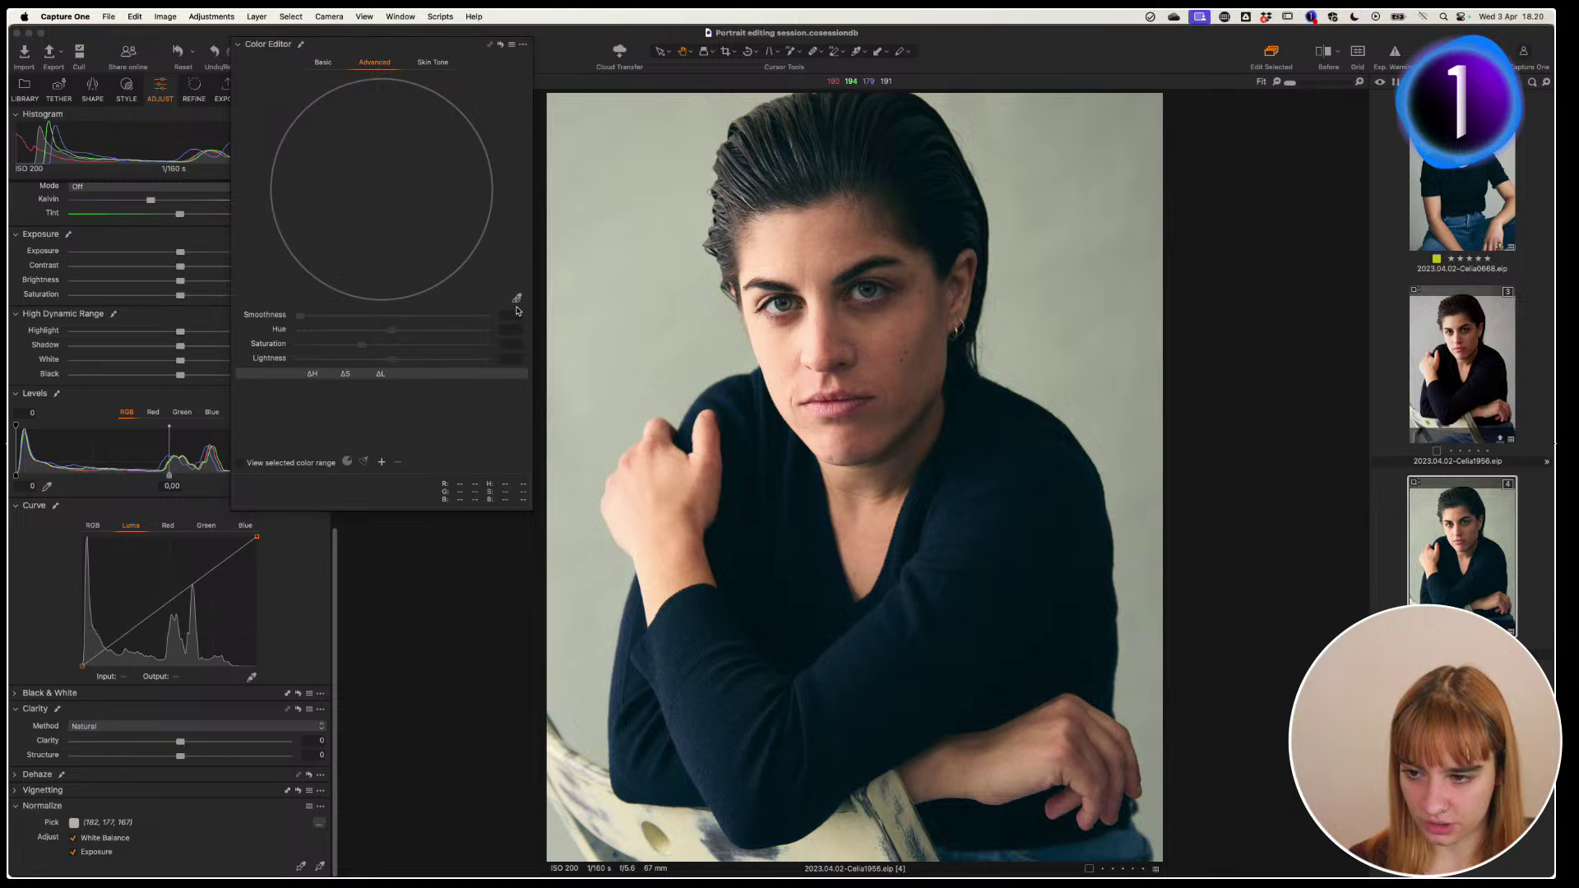
Pick the sweater's color range and set hue -30, saturation 64.7 and lightness 18.5, then add a second range with hue -3.1
left_click(880, 649)
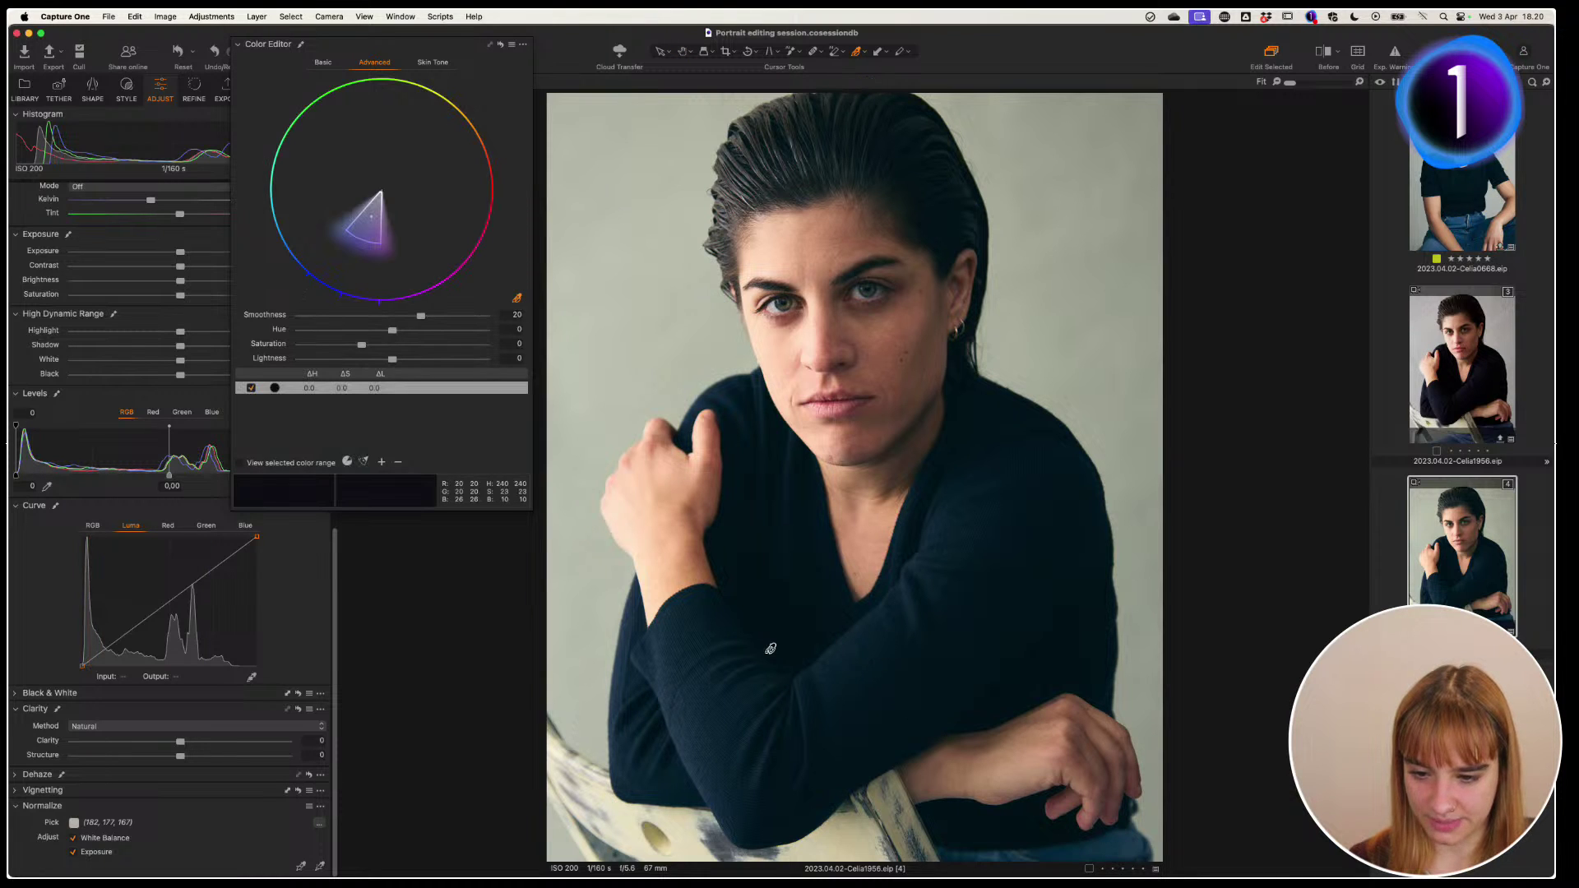
left_click(302, 464)
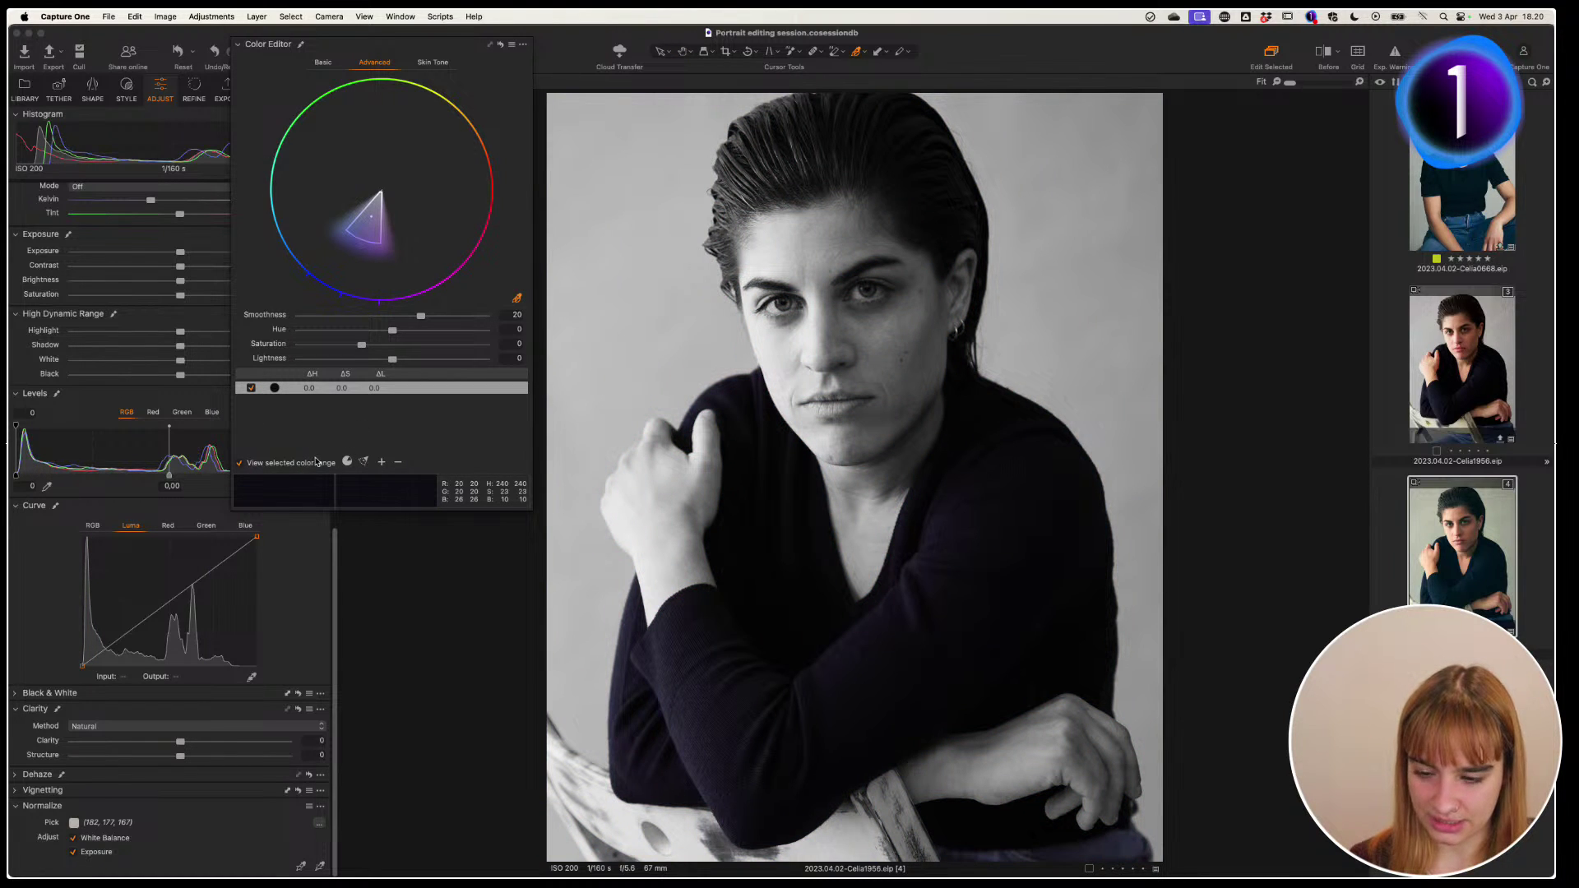
left_click(289, 464)
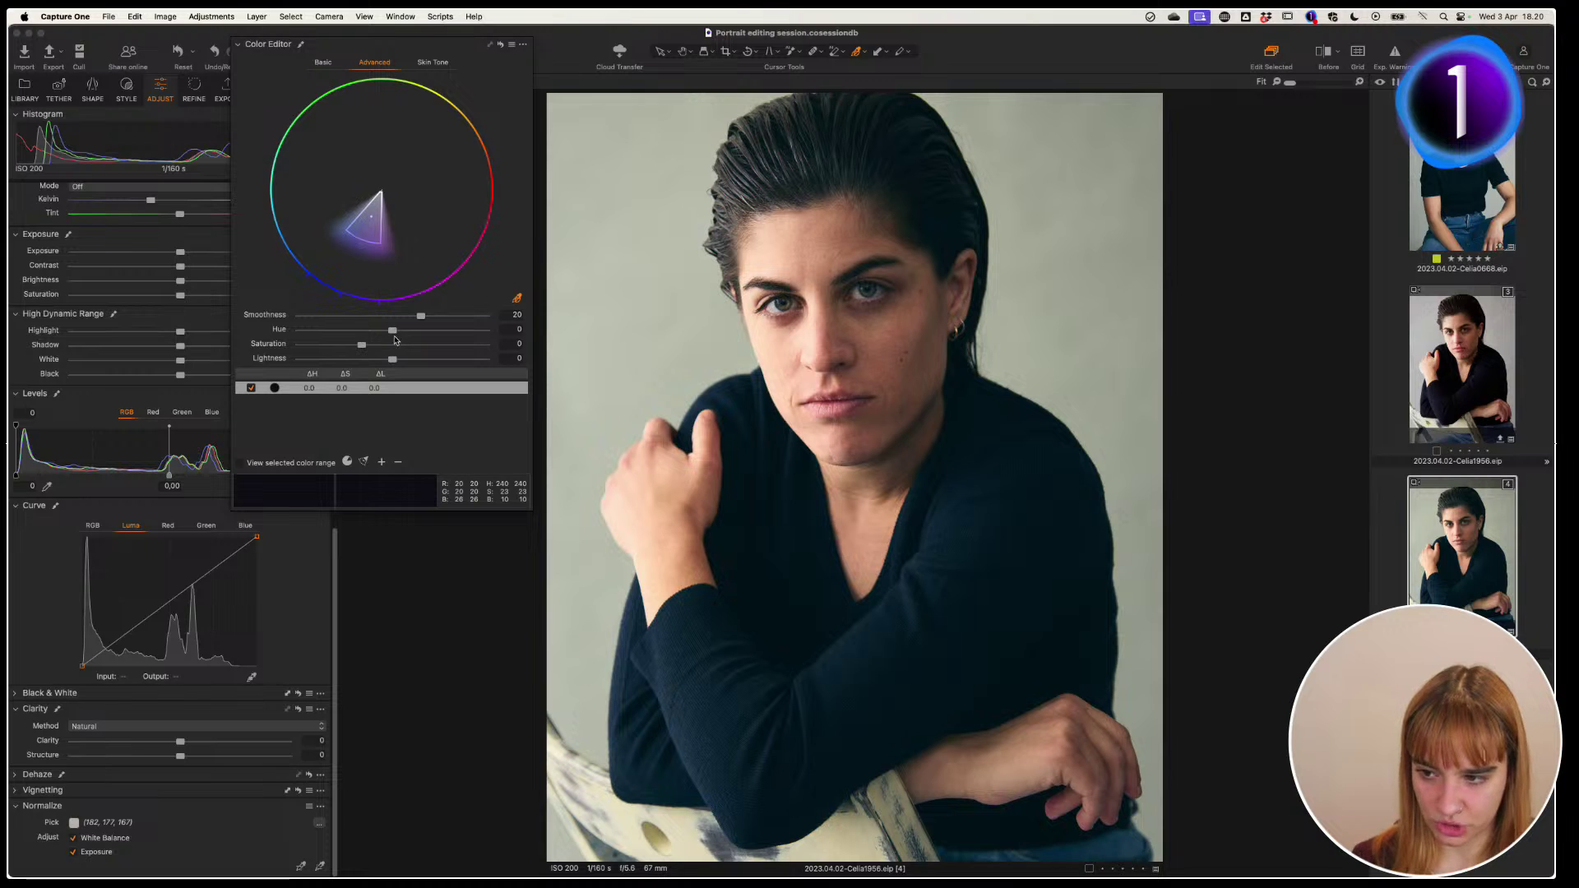
left_click_drag(393, 331, 407, 366)
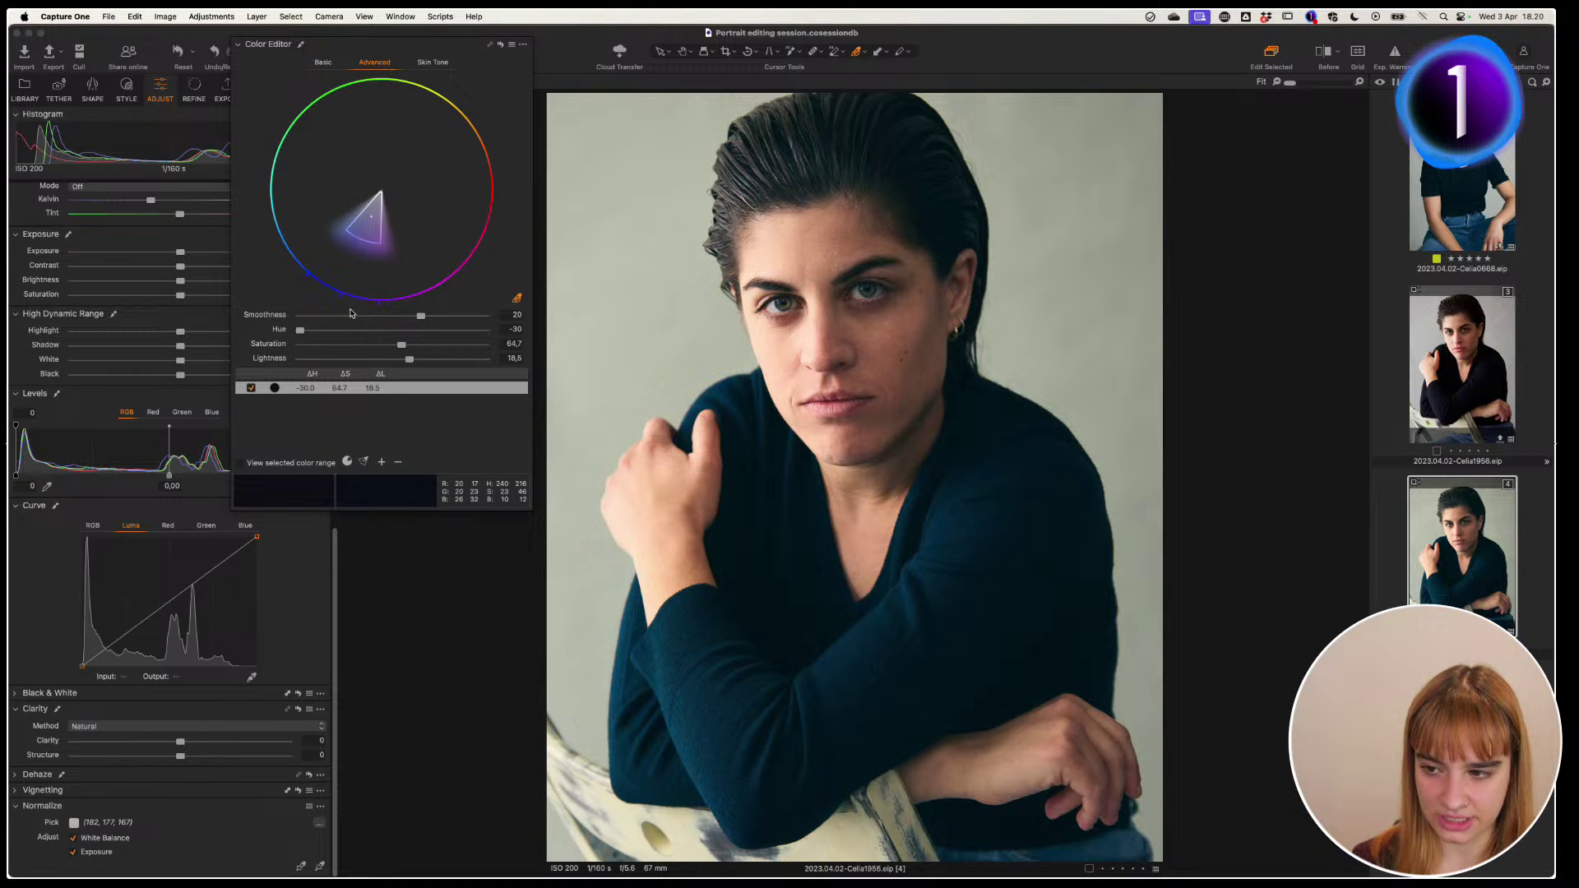
left_click(381, 461)
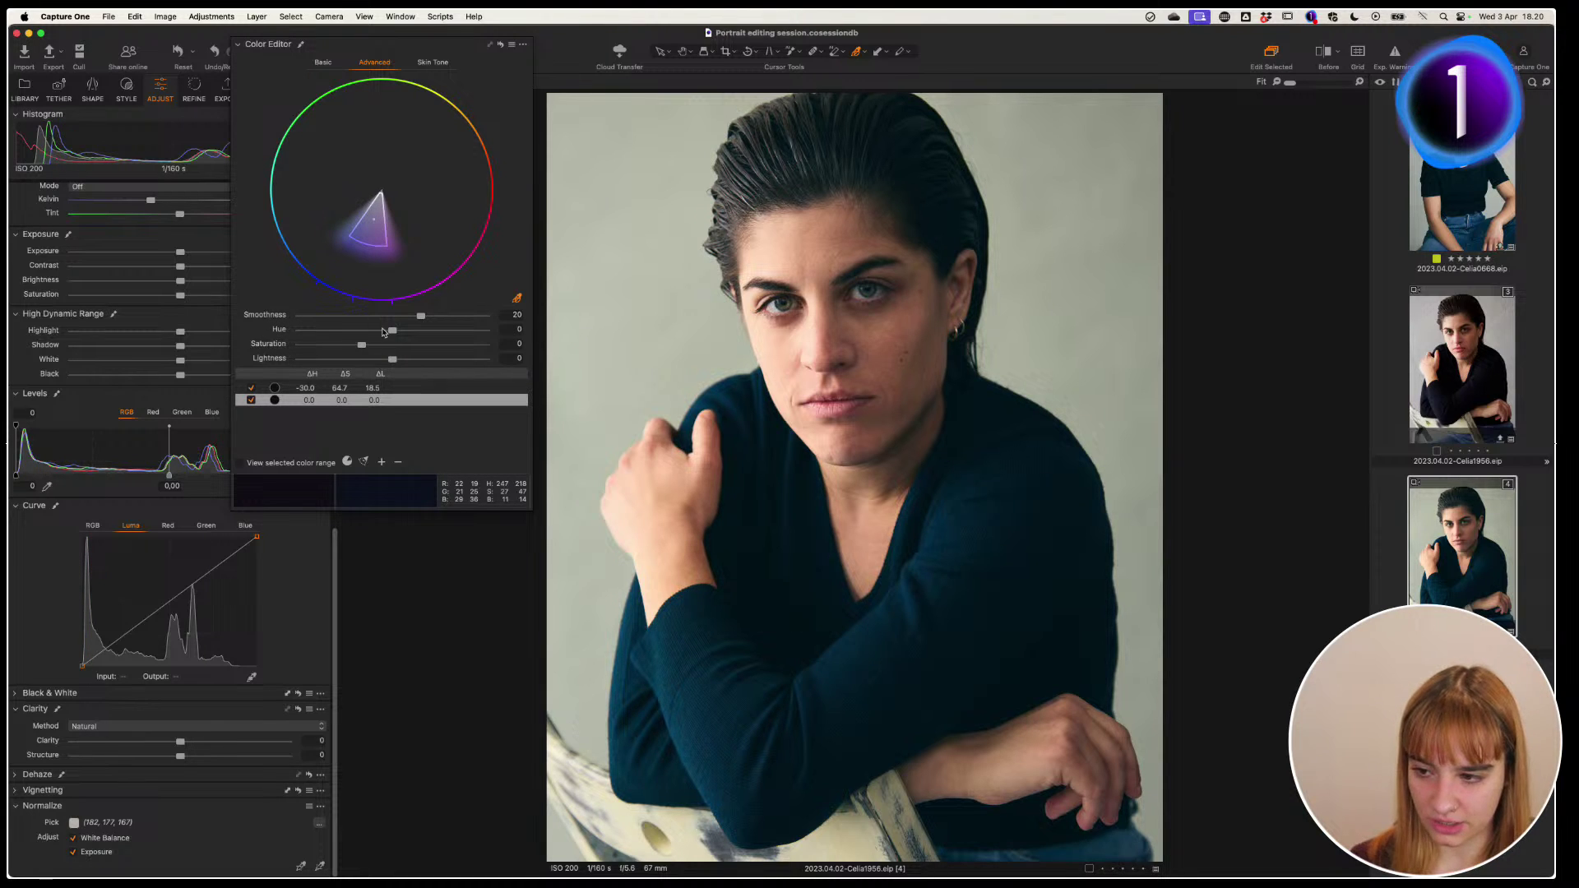
mouse_move(388, 330)
left_mouse_down()
mouse_move(236, 331)
mouse_move(481, 344)
mouse_move(272, 351)
mouse_move(383, 330)
left_mouse_up()
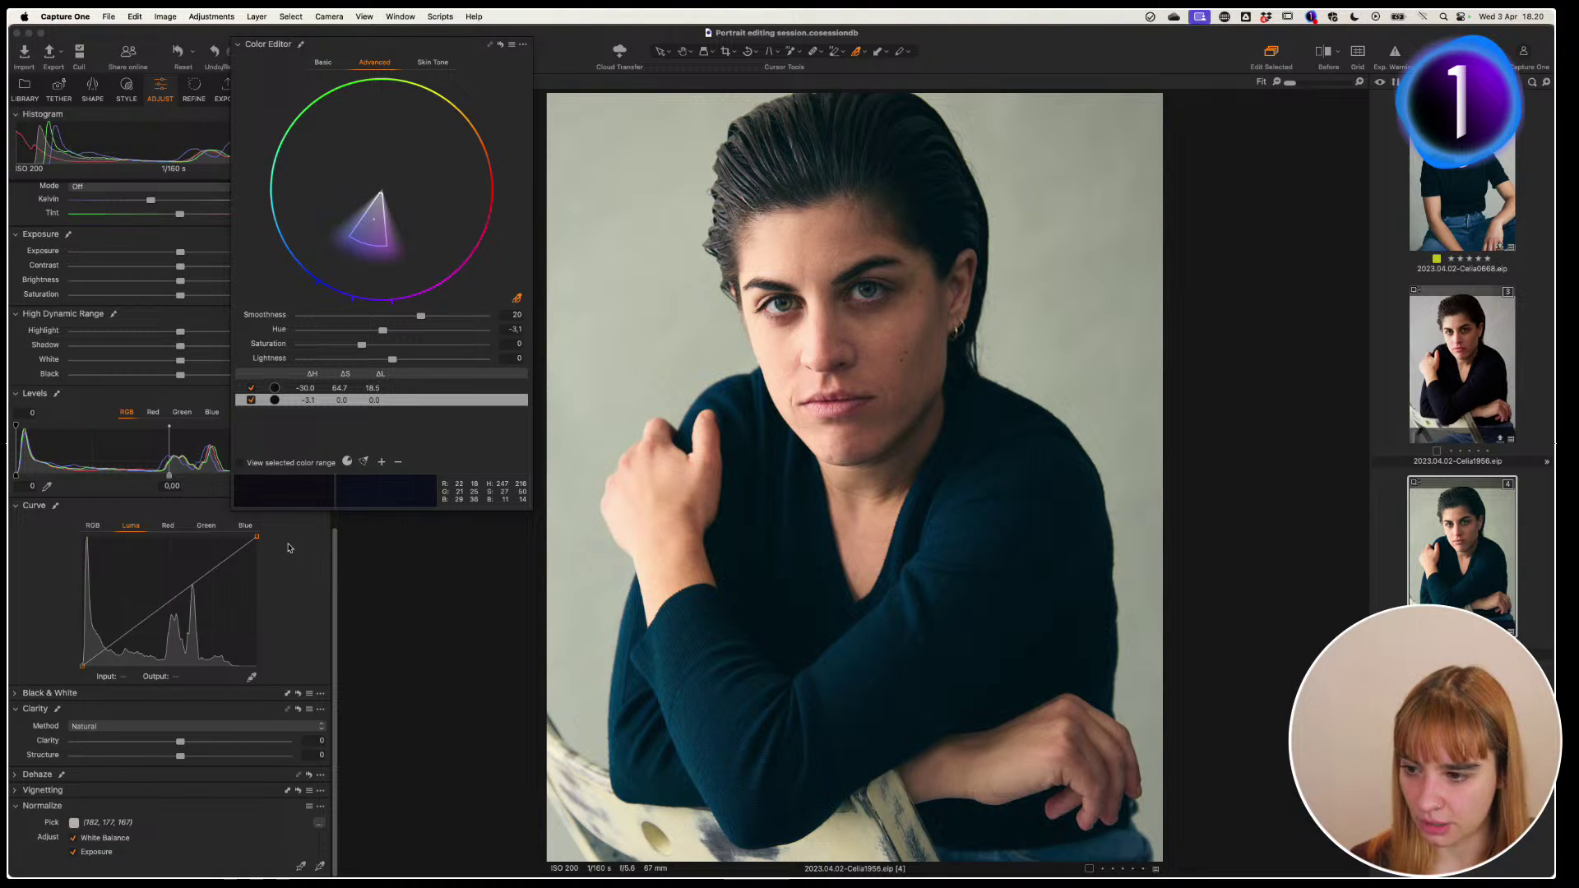
Move the Blue curve's black point inward to turn the sweater green, and set the second color range's saturation to -33.6
left_click(294, 580)
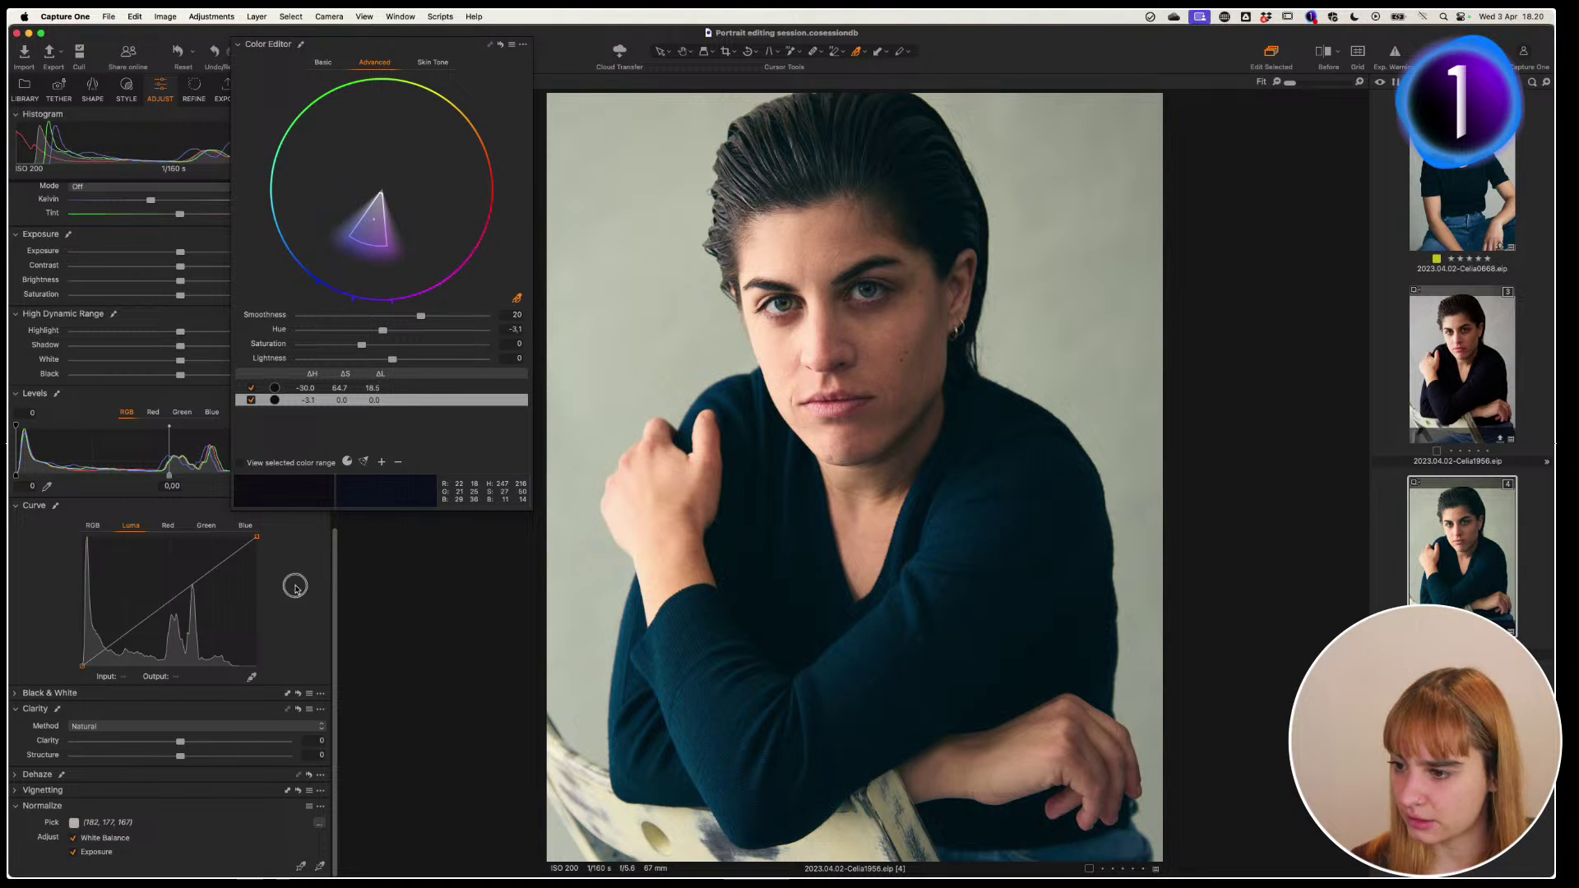
left_click(247, 527)
left_click_drag(84, 665, 106, 676)
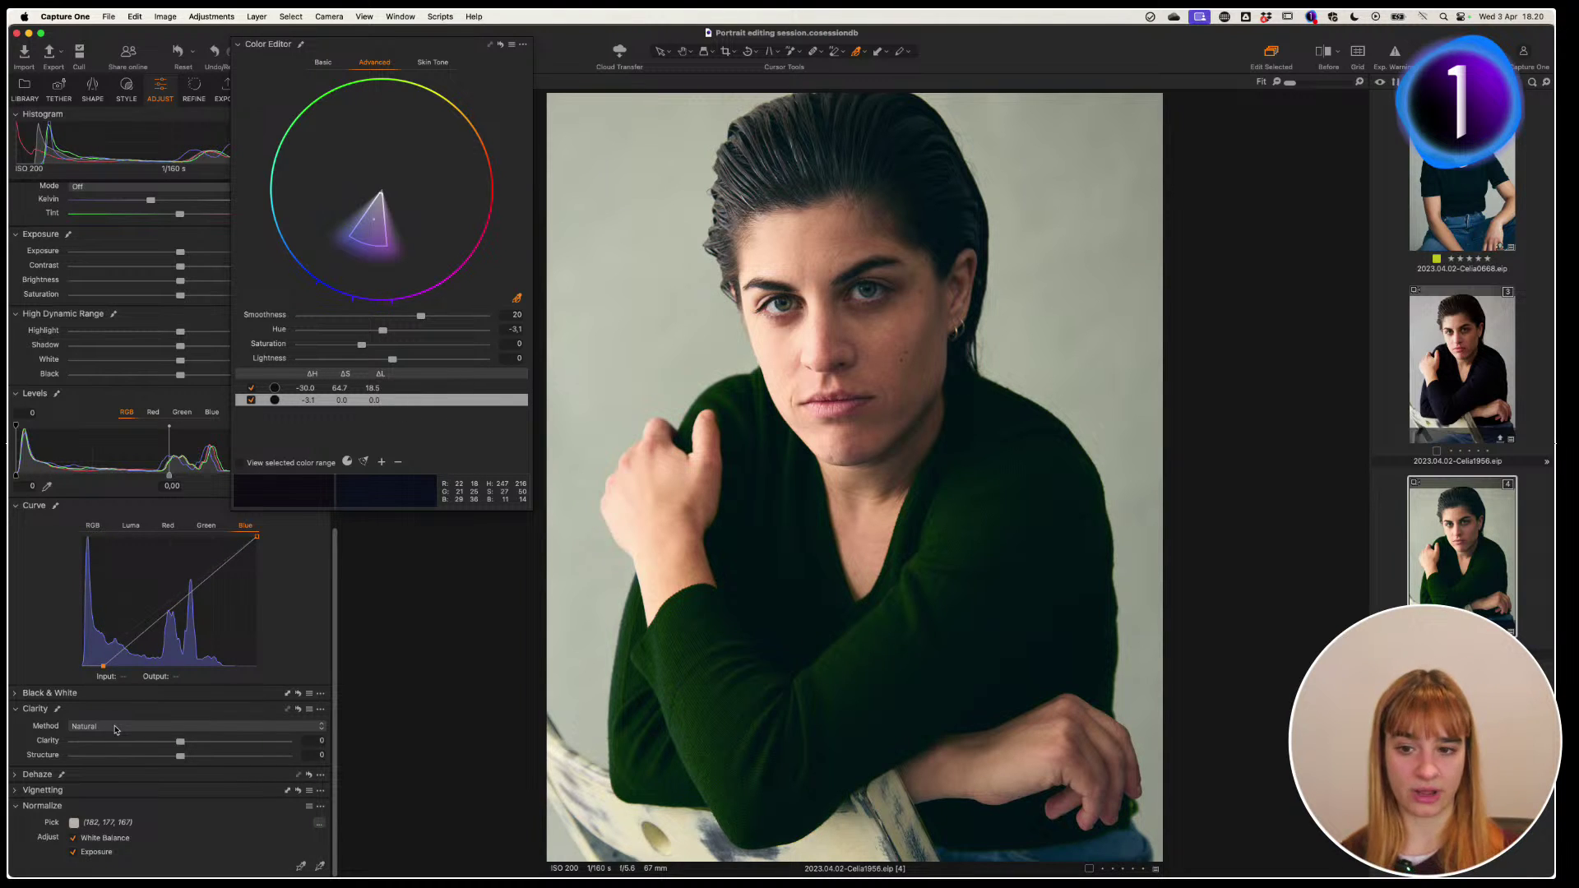
left_click_drag(362, 345, 342, 345)
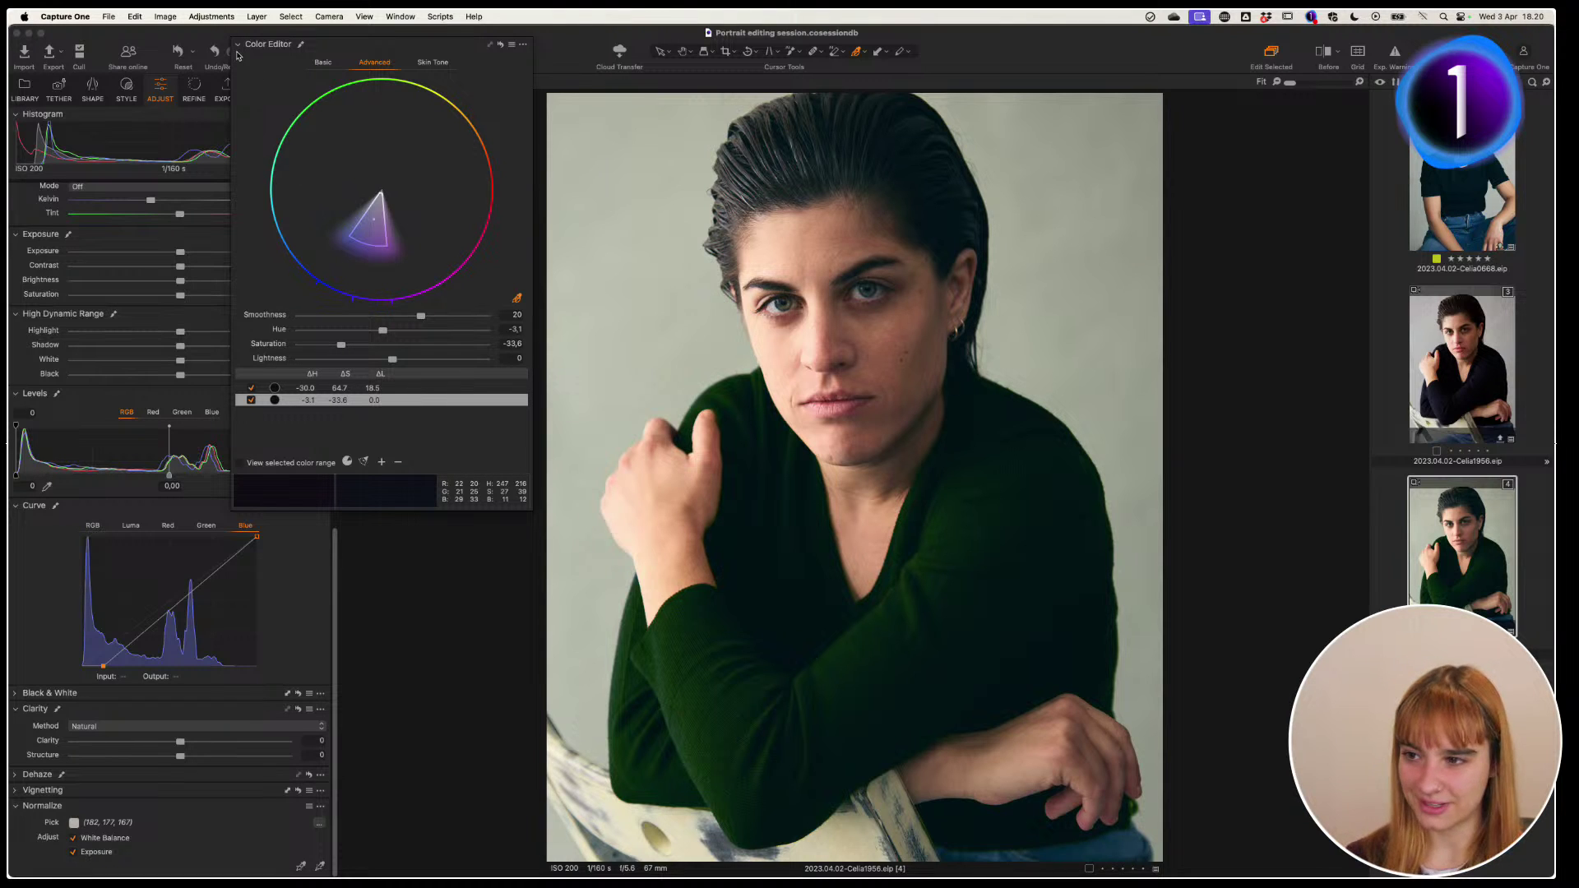